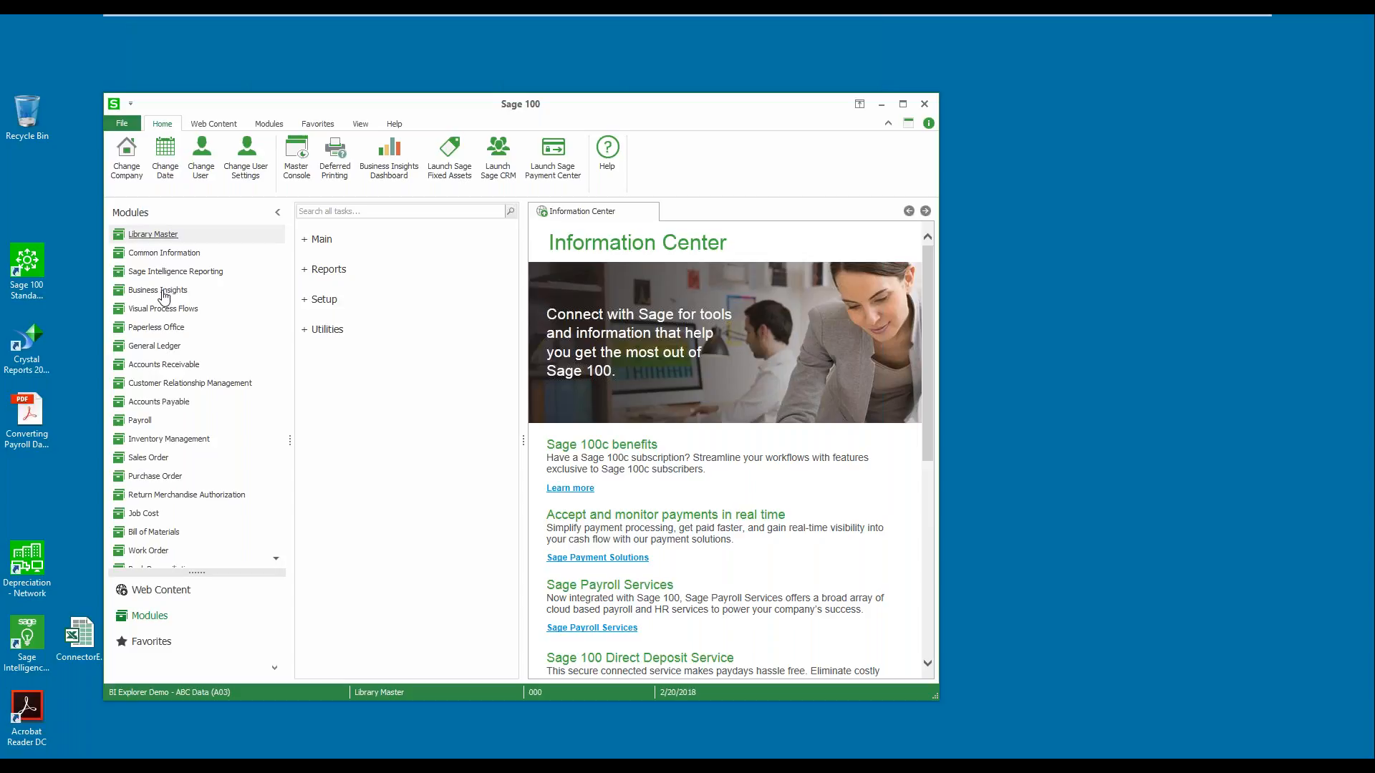
Step: Open the Business Insights module with the accounting date 5/31/2020 and expand its Dashboard tasks
left_click(140, 290)
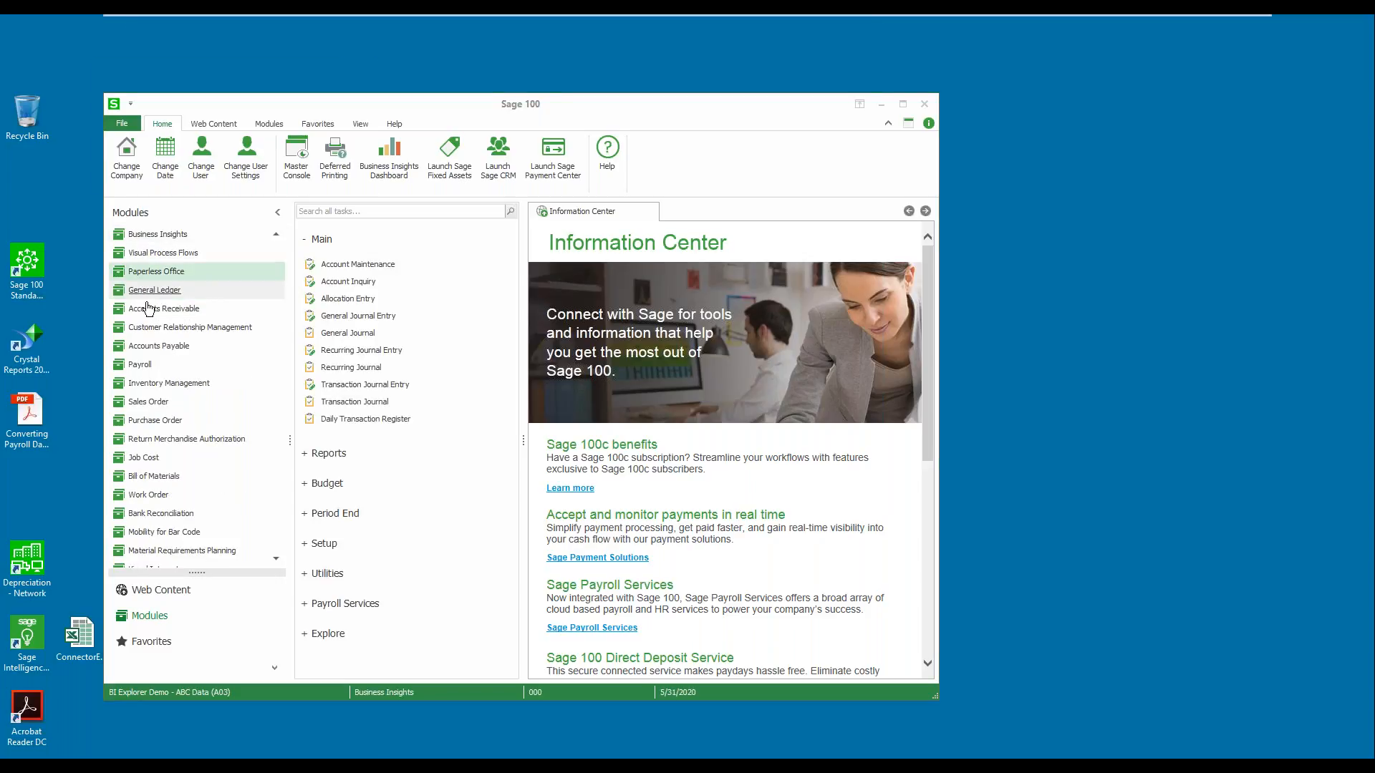
left_click(279, 169)
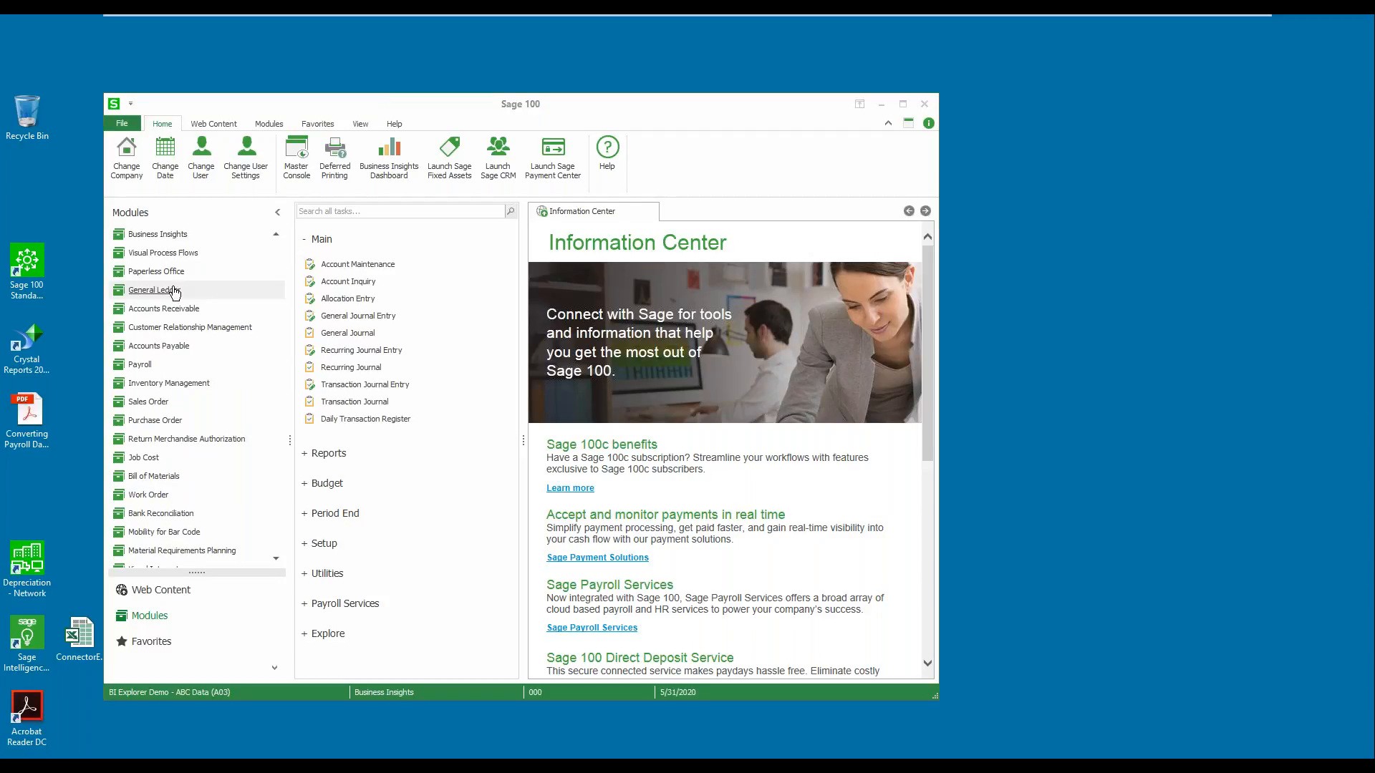
left_click(172, 242)
left_click(308, 306)
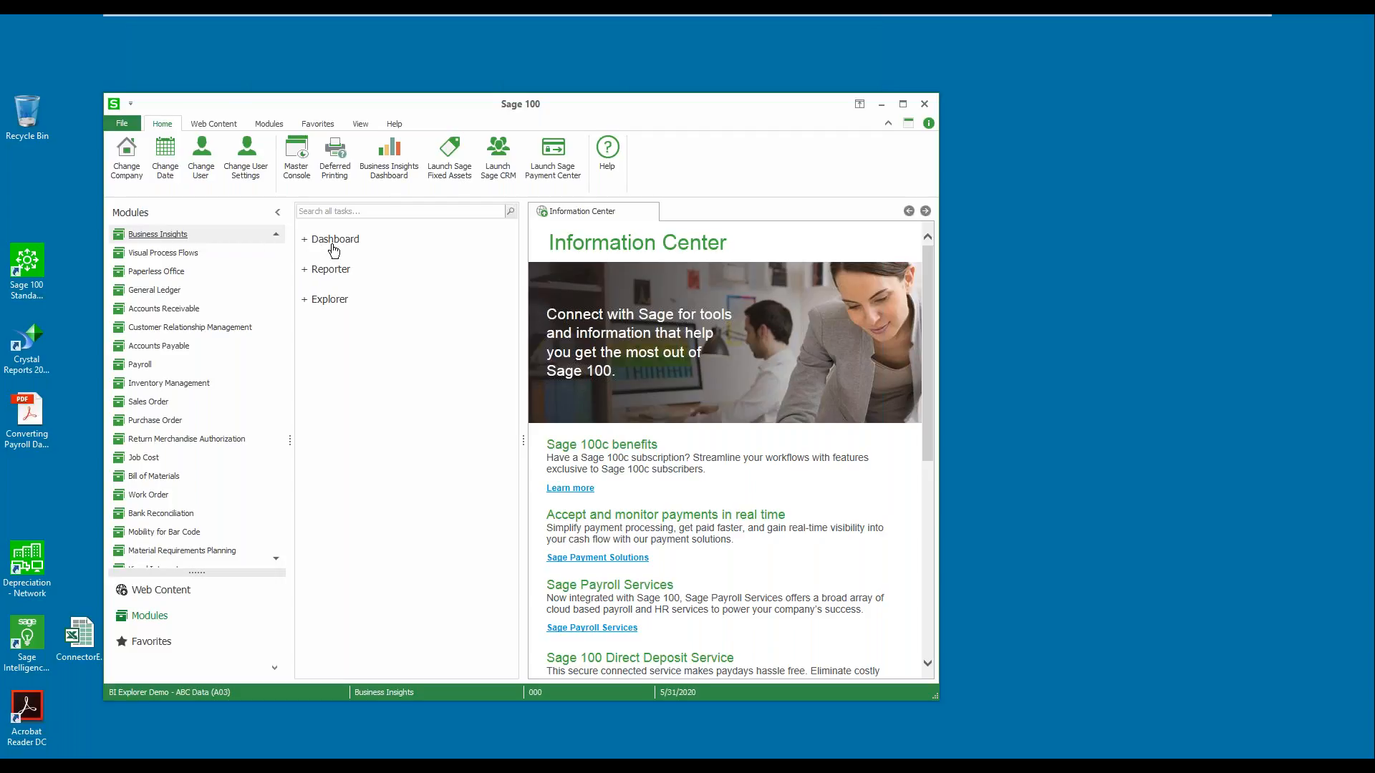
left_click(304, 239)
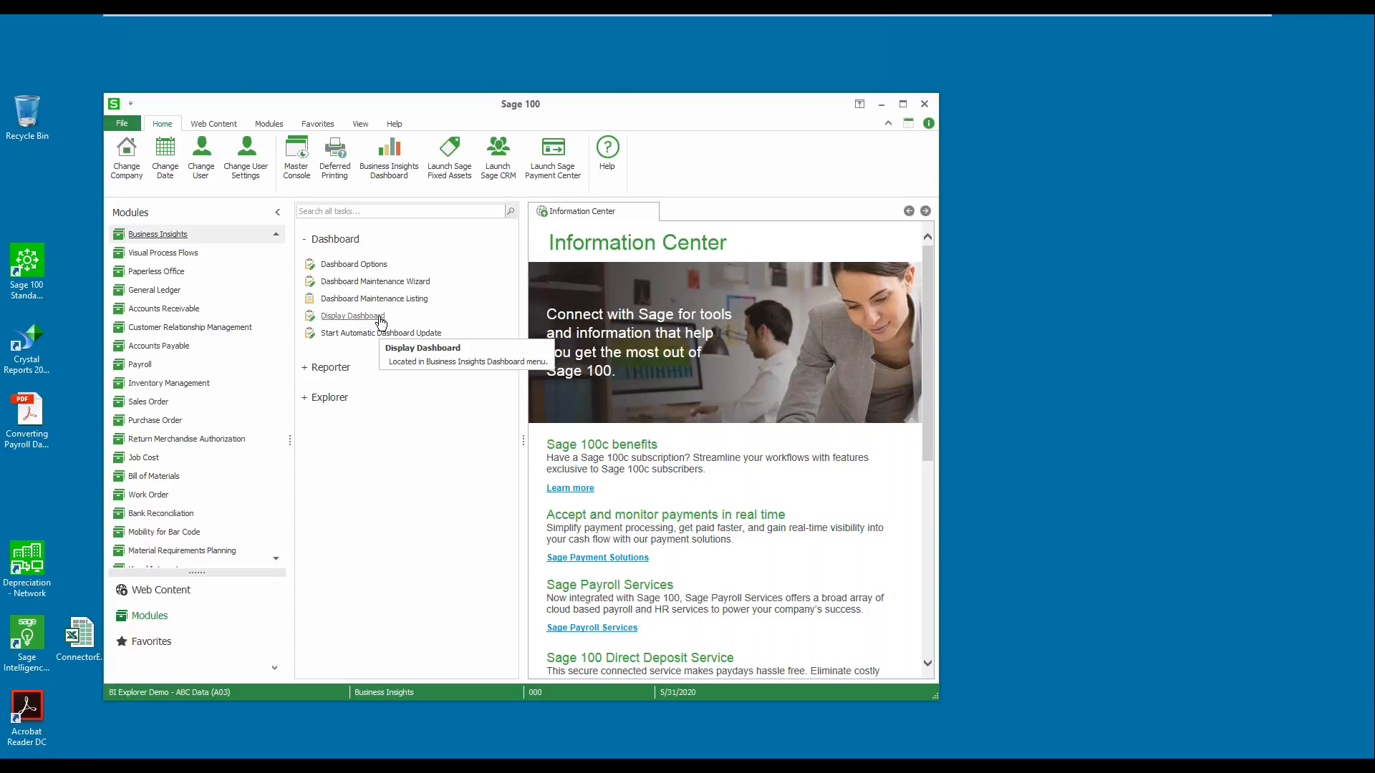
Step: Display the Business Insights Dashboard and enlarge the program window to fit its charts and tables
left_click(393, 153)
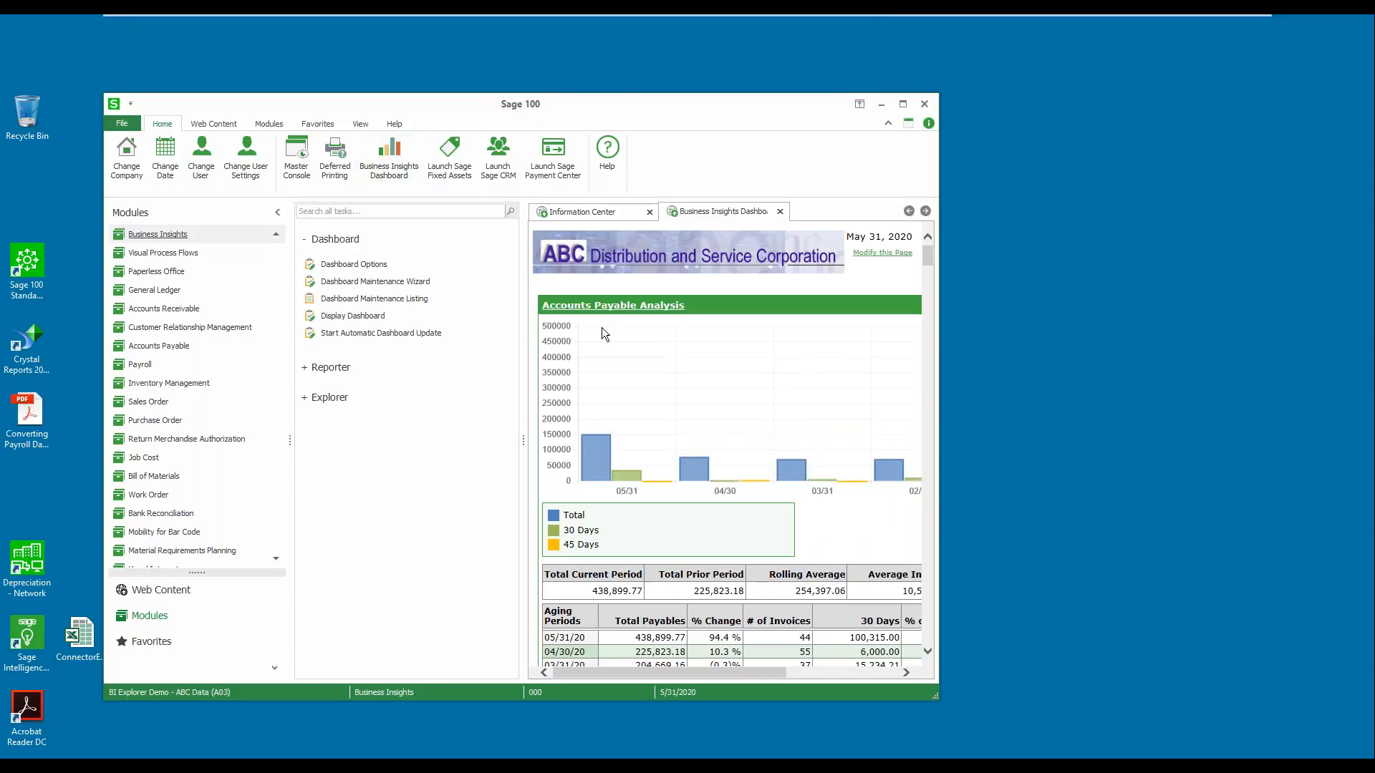
left_click_drag(942, 700, 1181, 750)
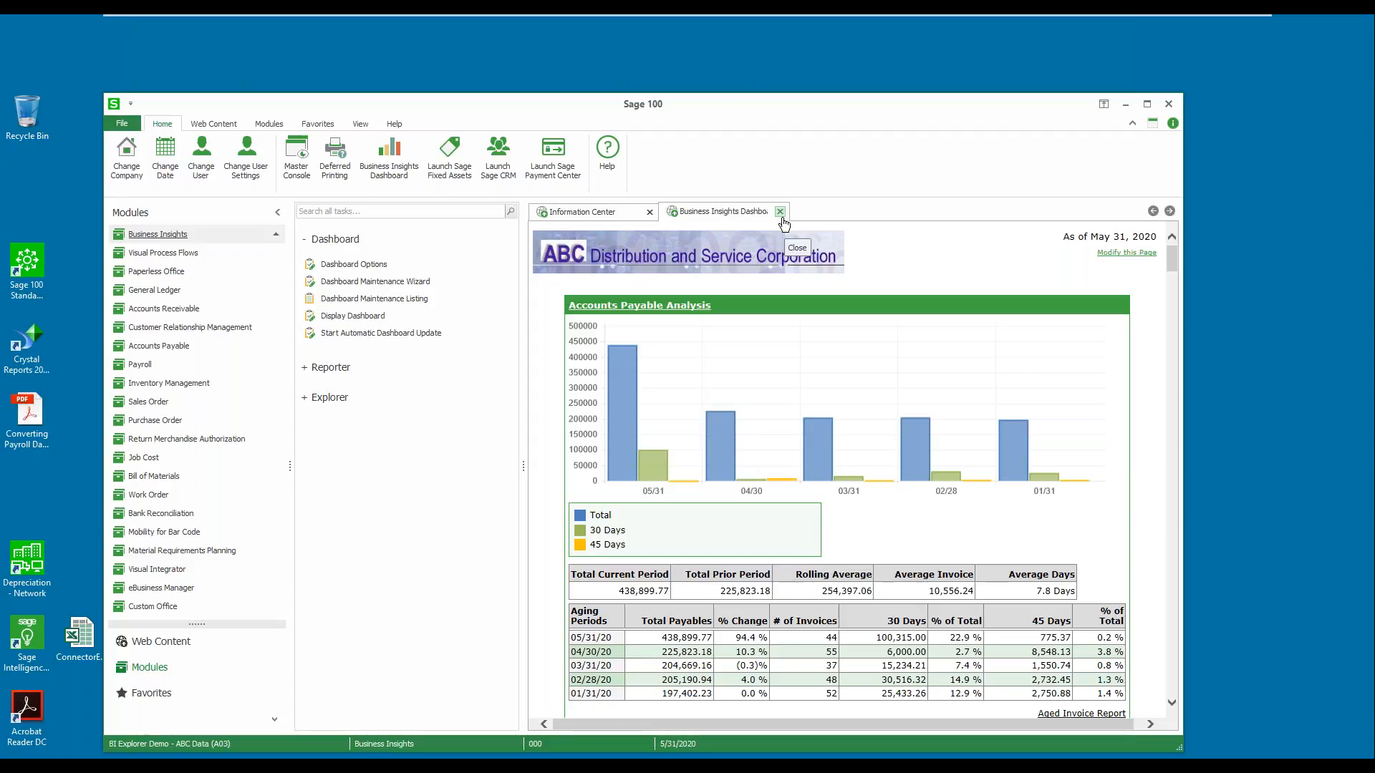
Step: Run the CustomerDropOff report from the Business Insights Reporter and preview it with the STANDARD settings
left_click(332, 241)
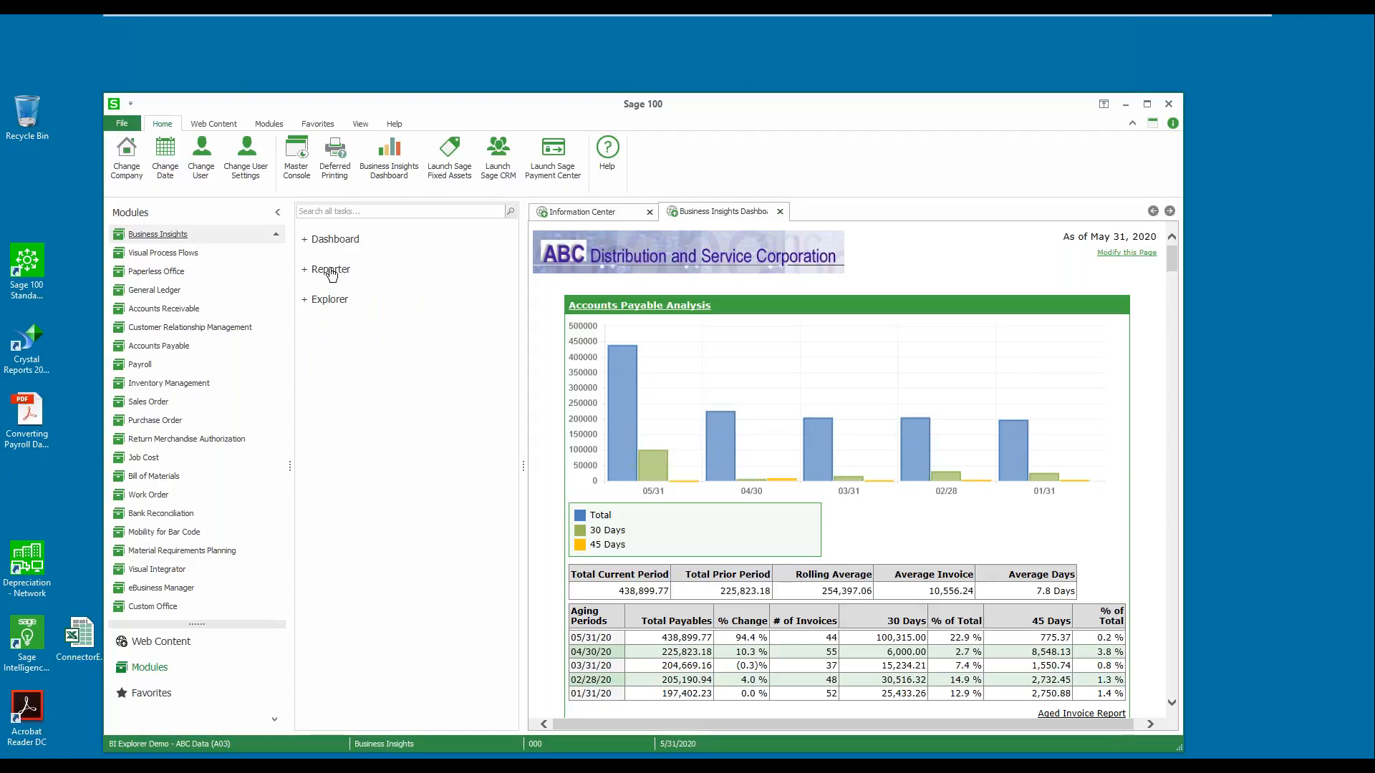
left_click(332, 272)
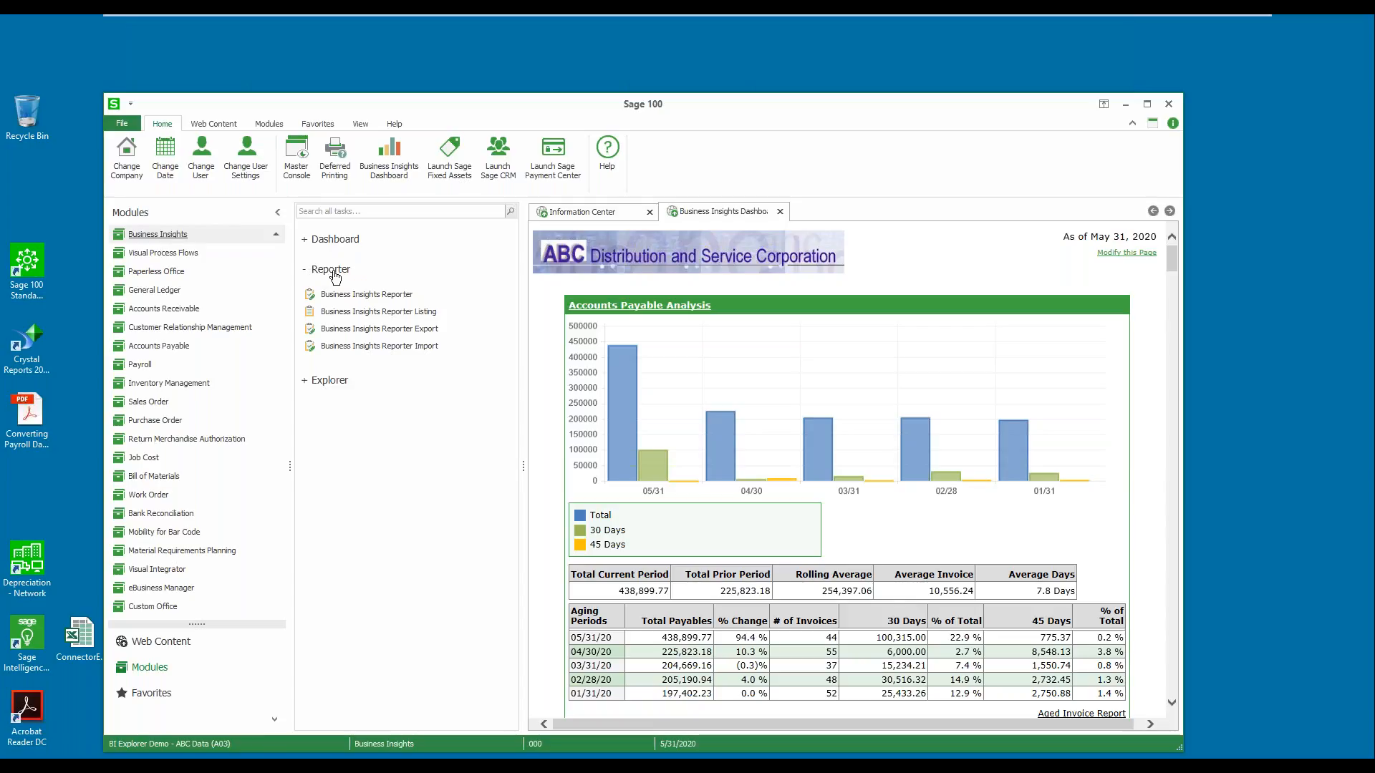
left_click(366, 295)
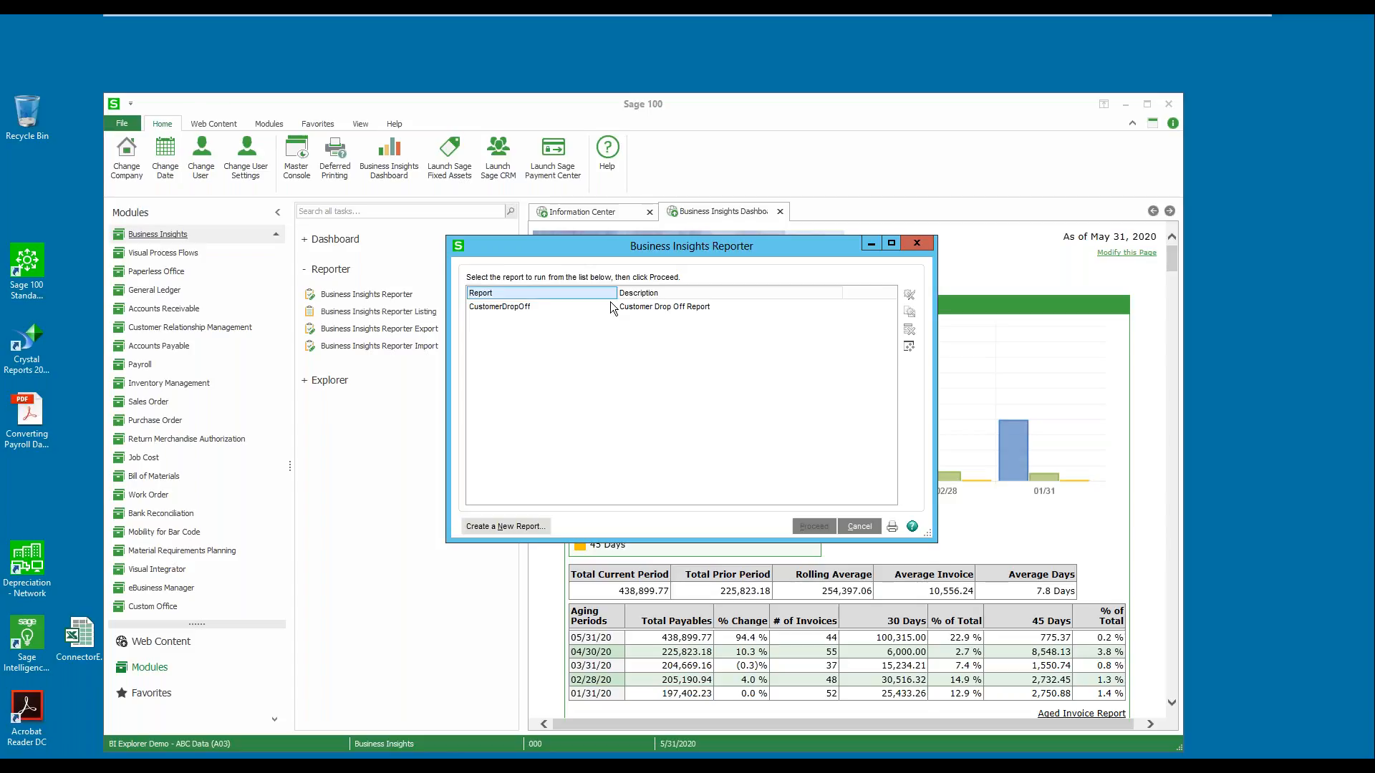
left_click(514, 308)
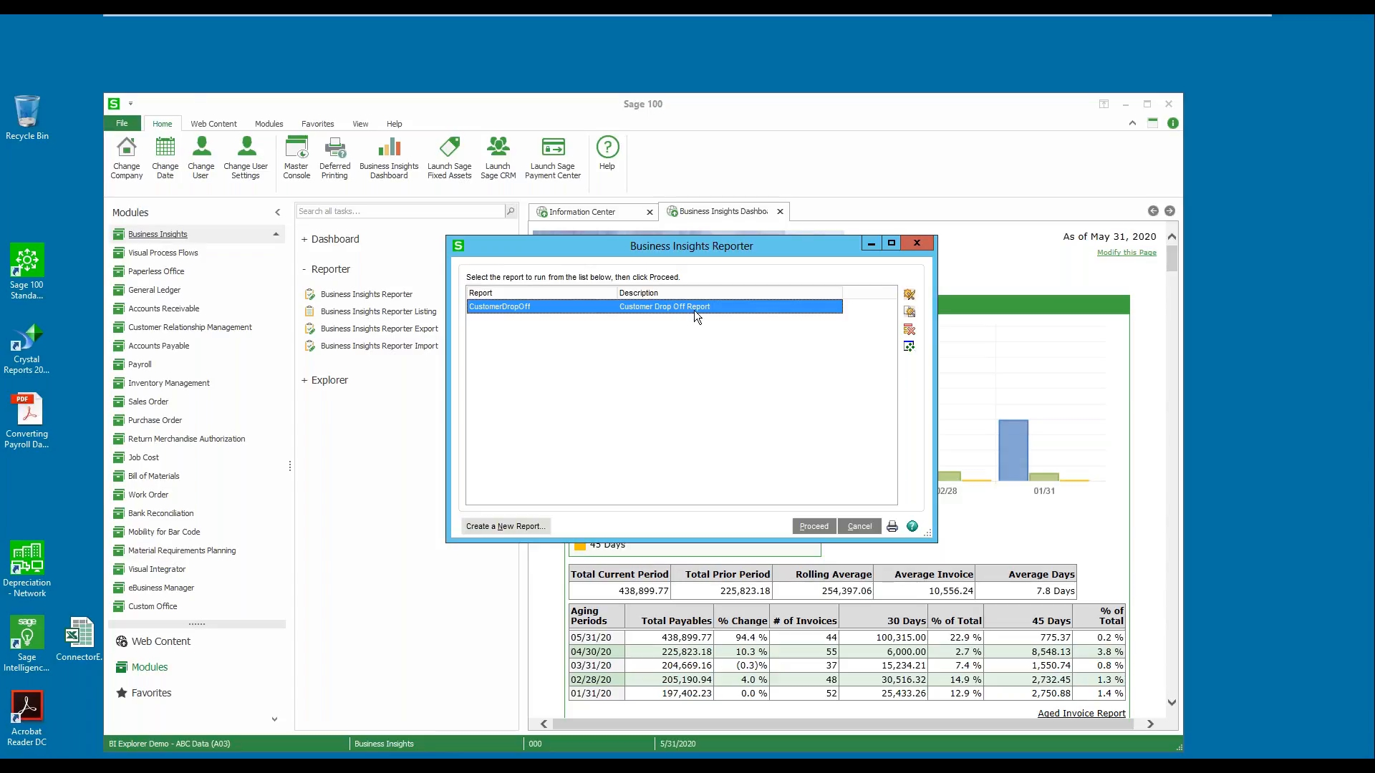
left_click(812, 526)
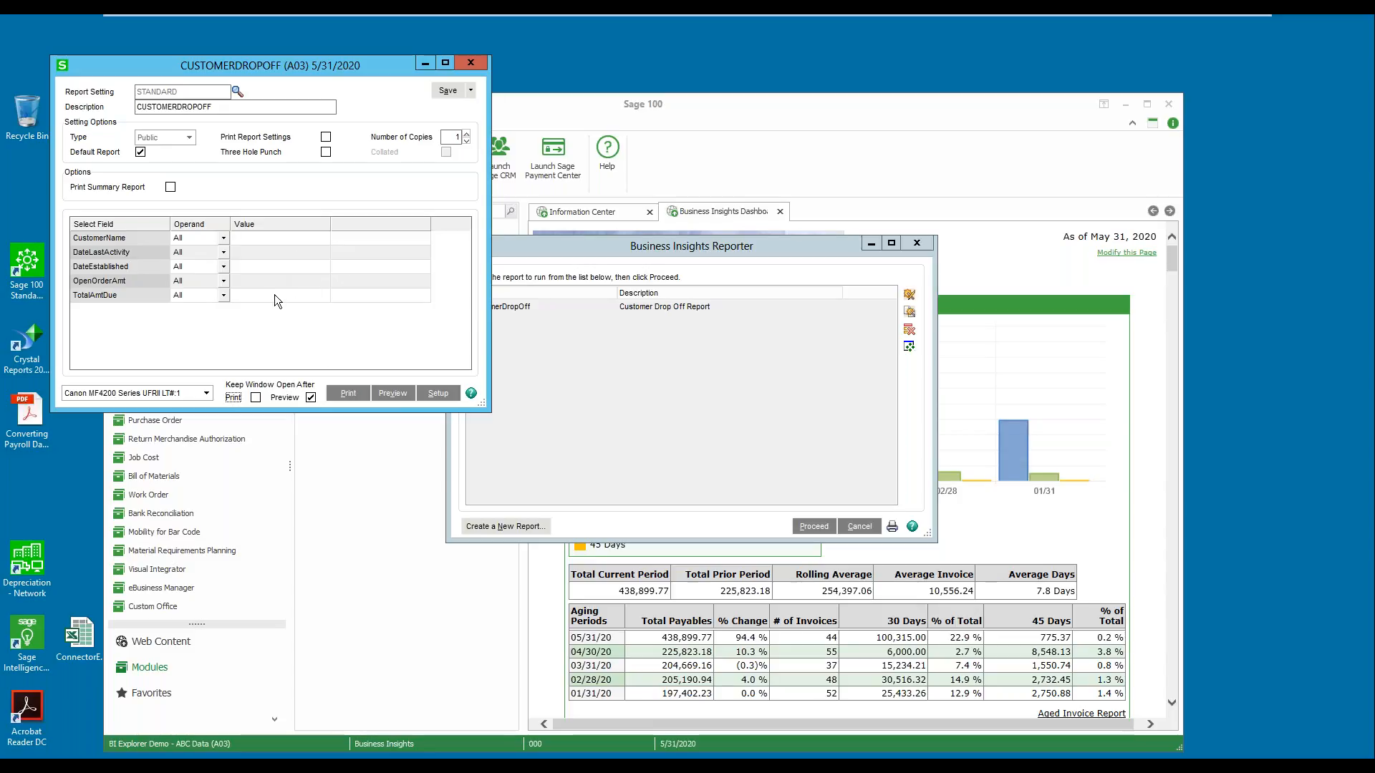
left_click(398, 395)
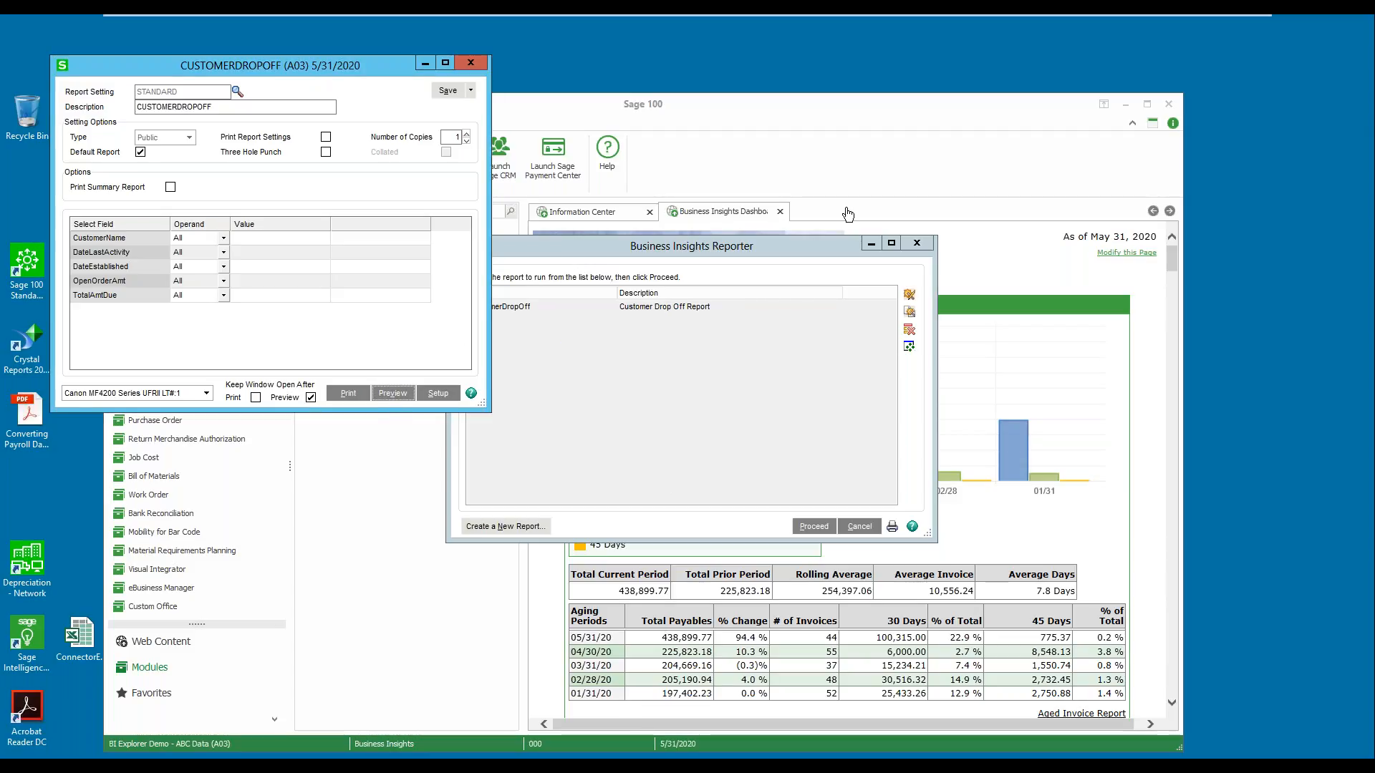
Step: Close the Customer Drop Off Report preview and all related Reporter windows, and close the Business Insights Dashboard page
left_click(917, 247)
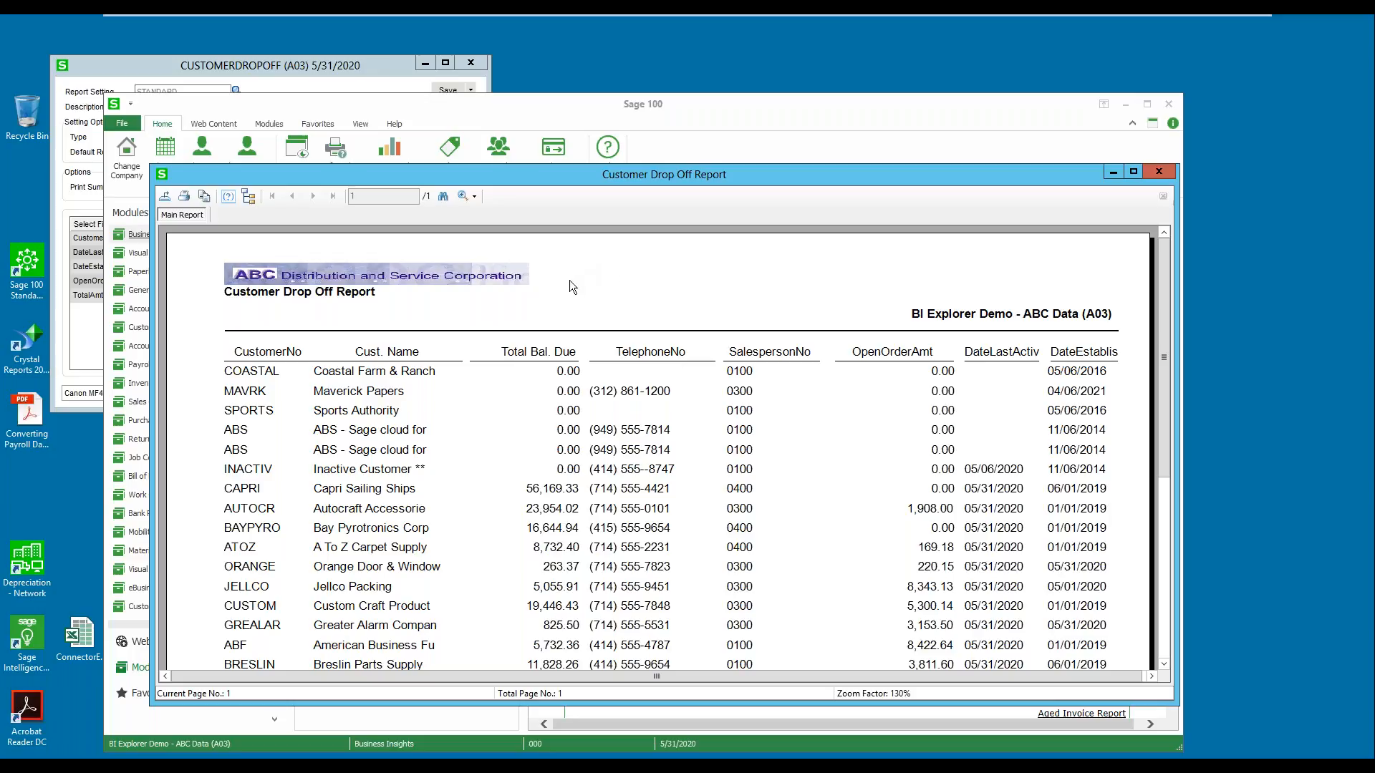
left_click(1166, 177)
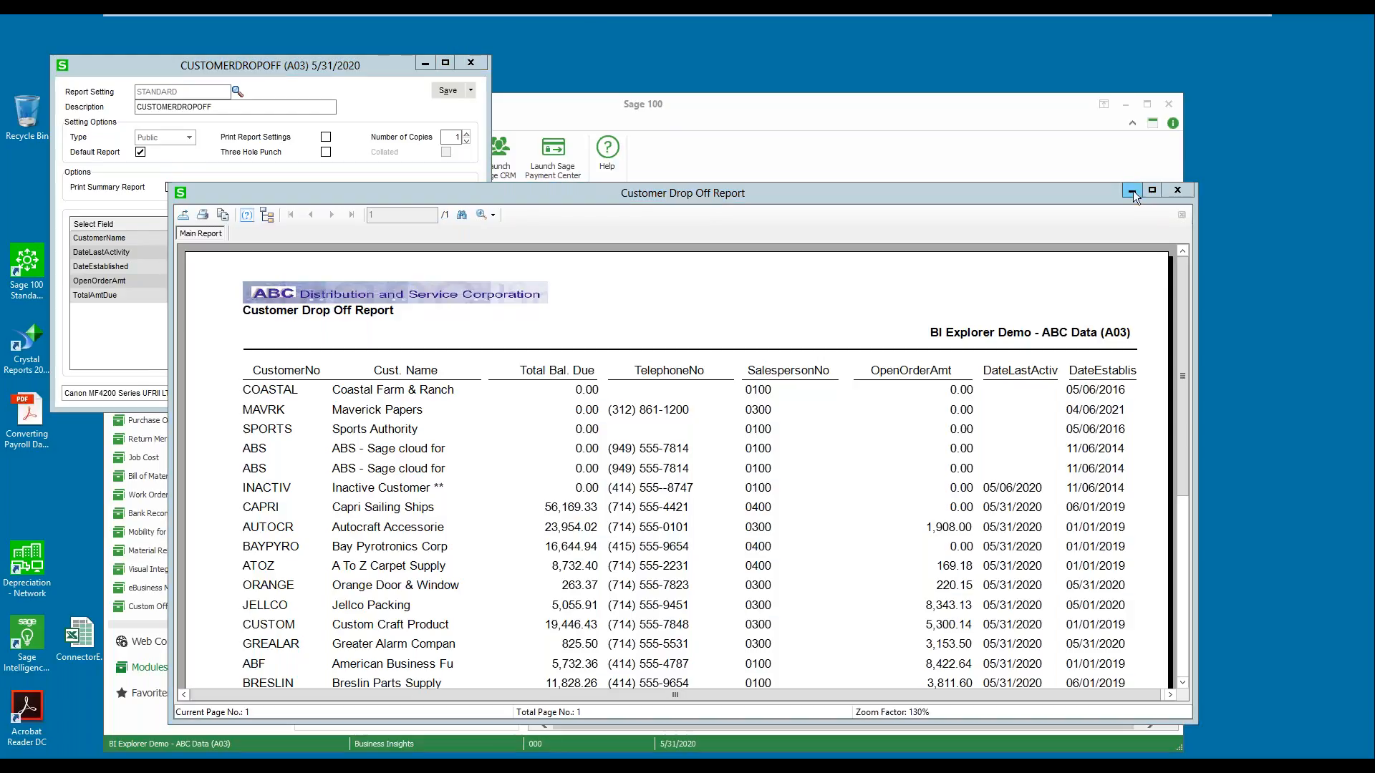
left_click(1178, 189)
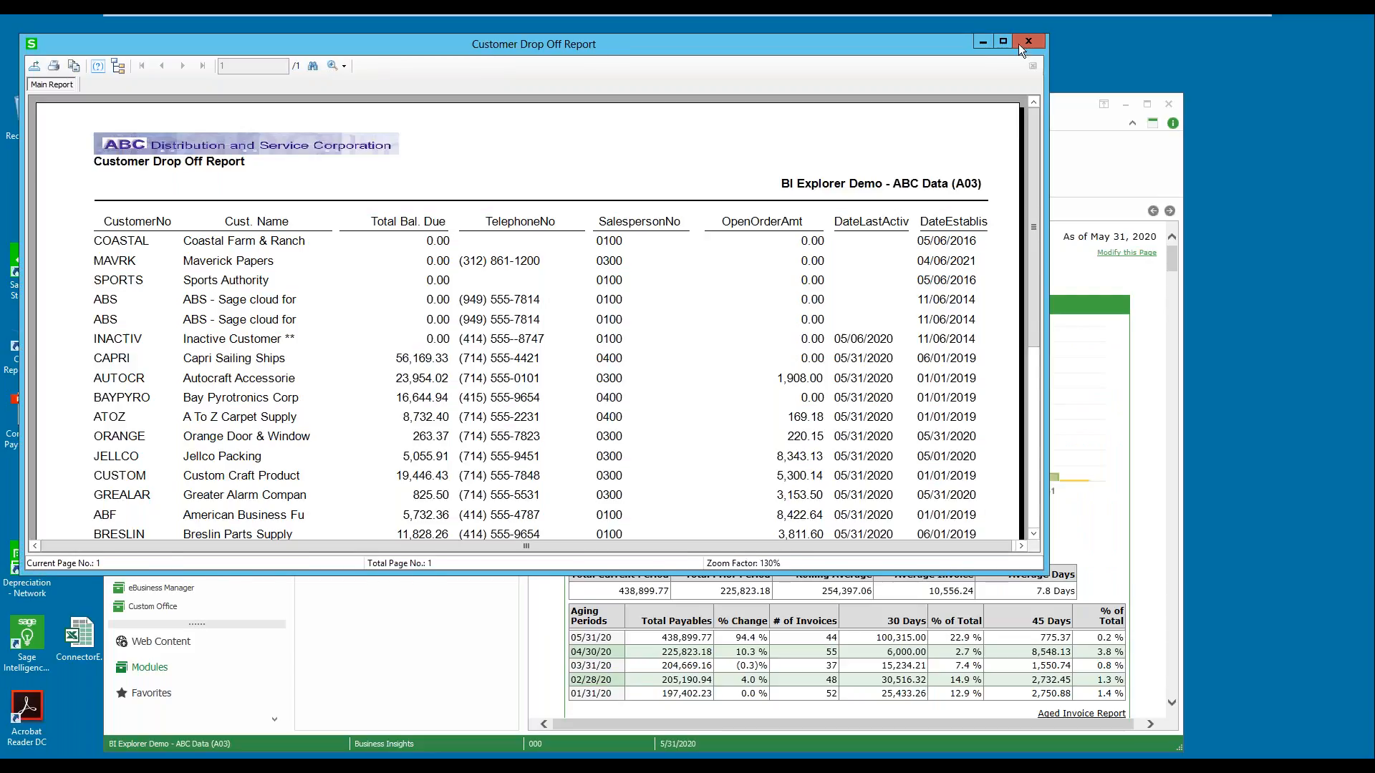
left_click(1029, 42)
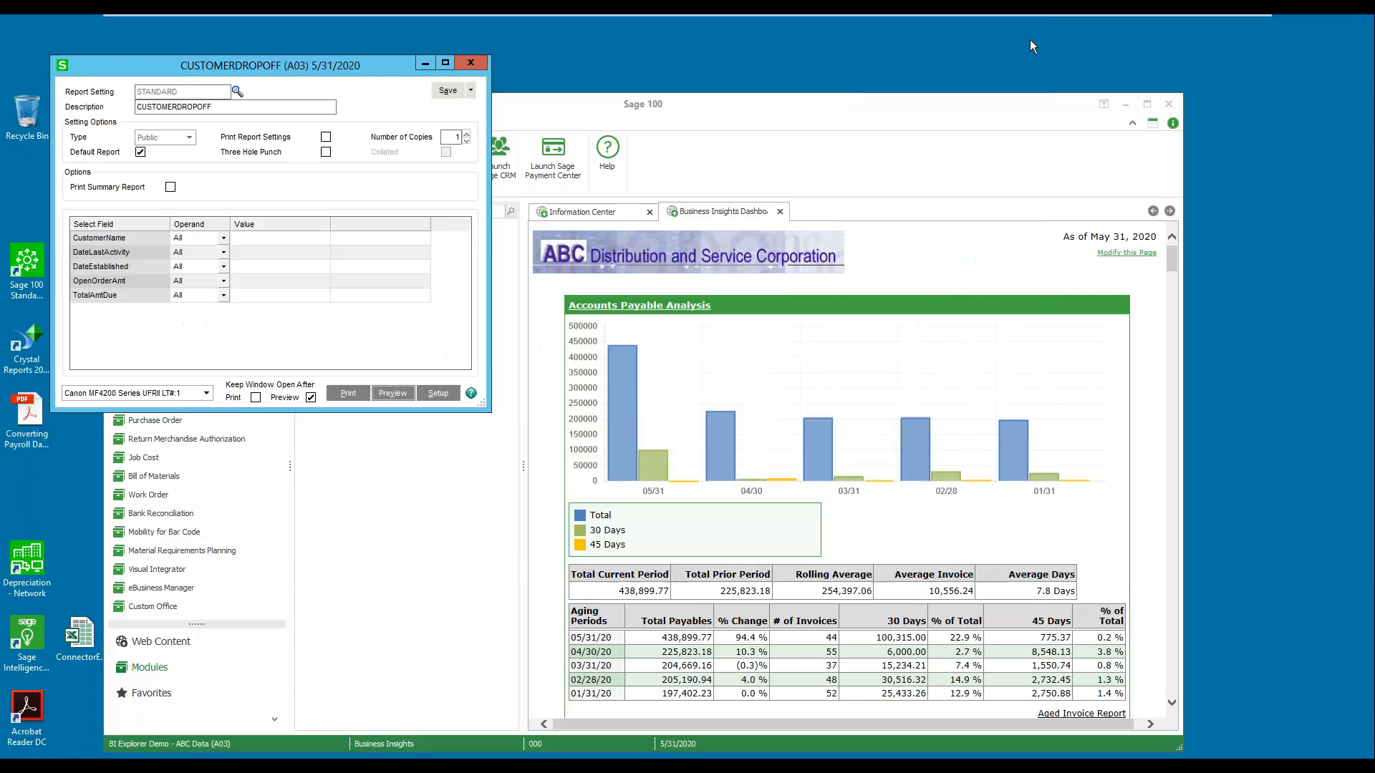
left_click(470, 65)
left_click(919, 243)
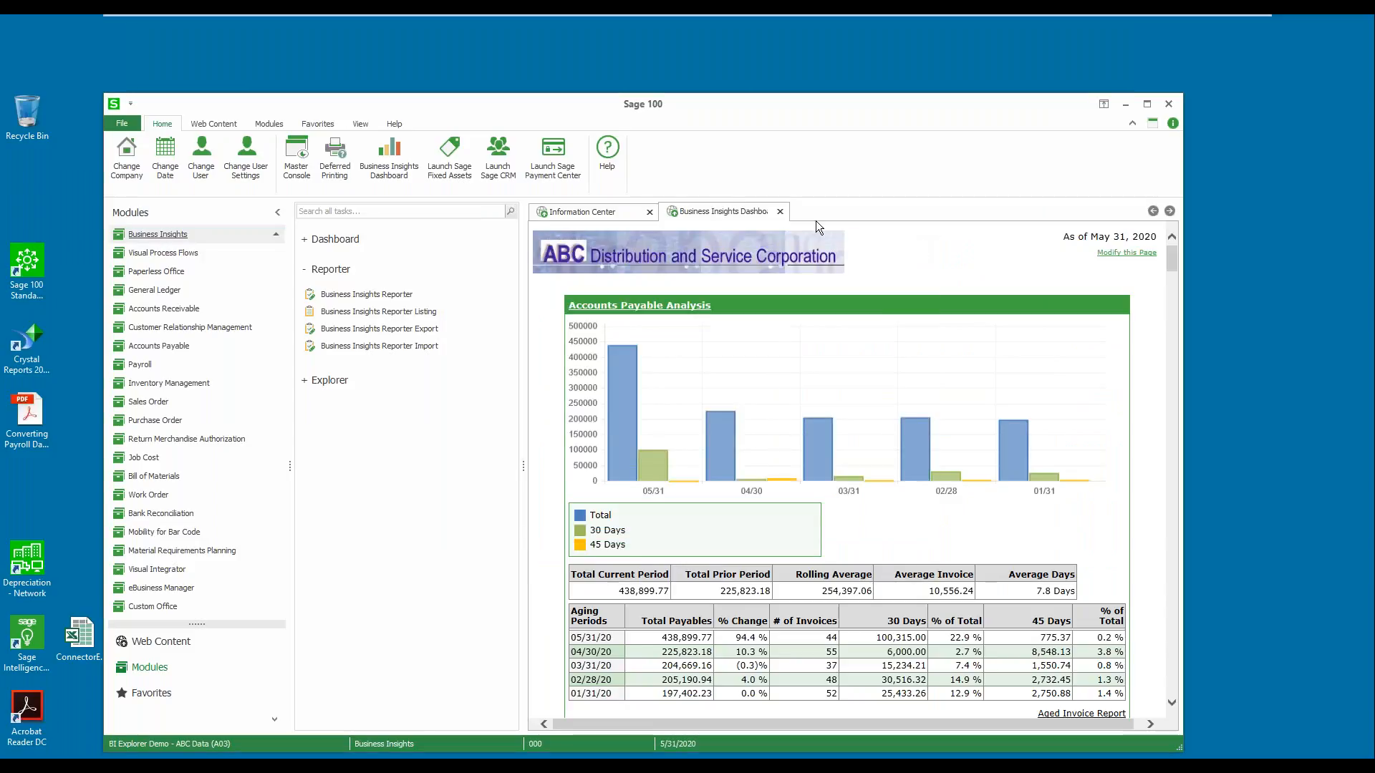
left_click(780, 211)
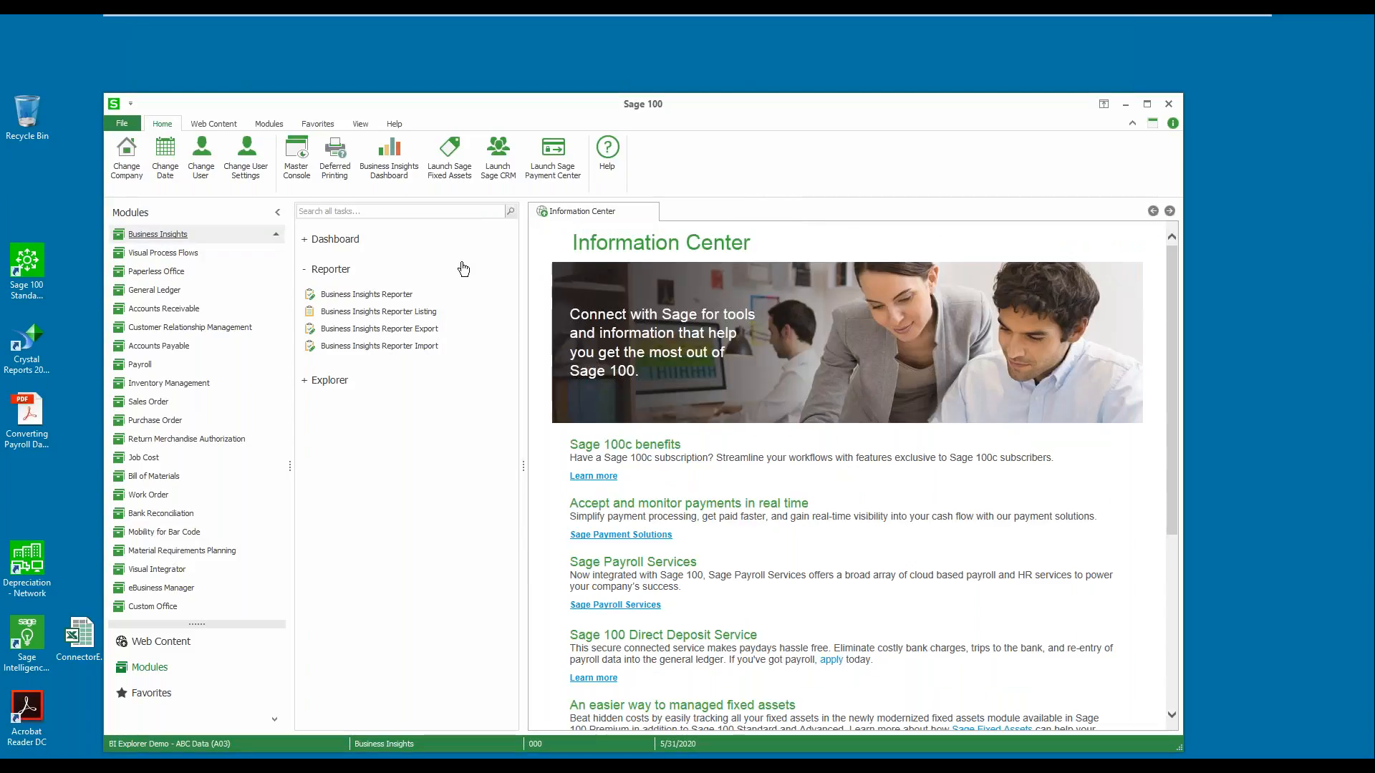
Step: Examine the list of available Explorer views in Business Insights and collapse the task groups
left_click(313, 271)
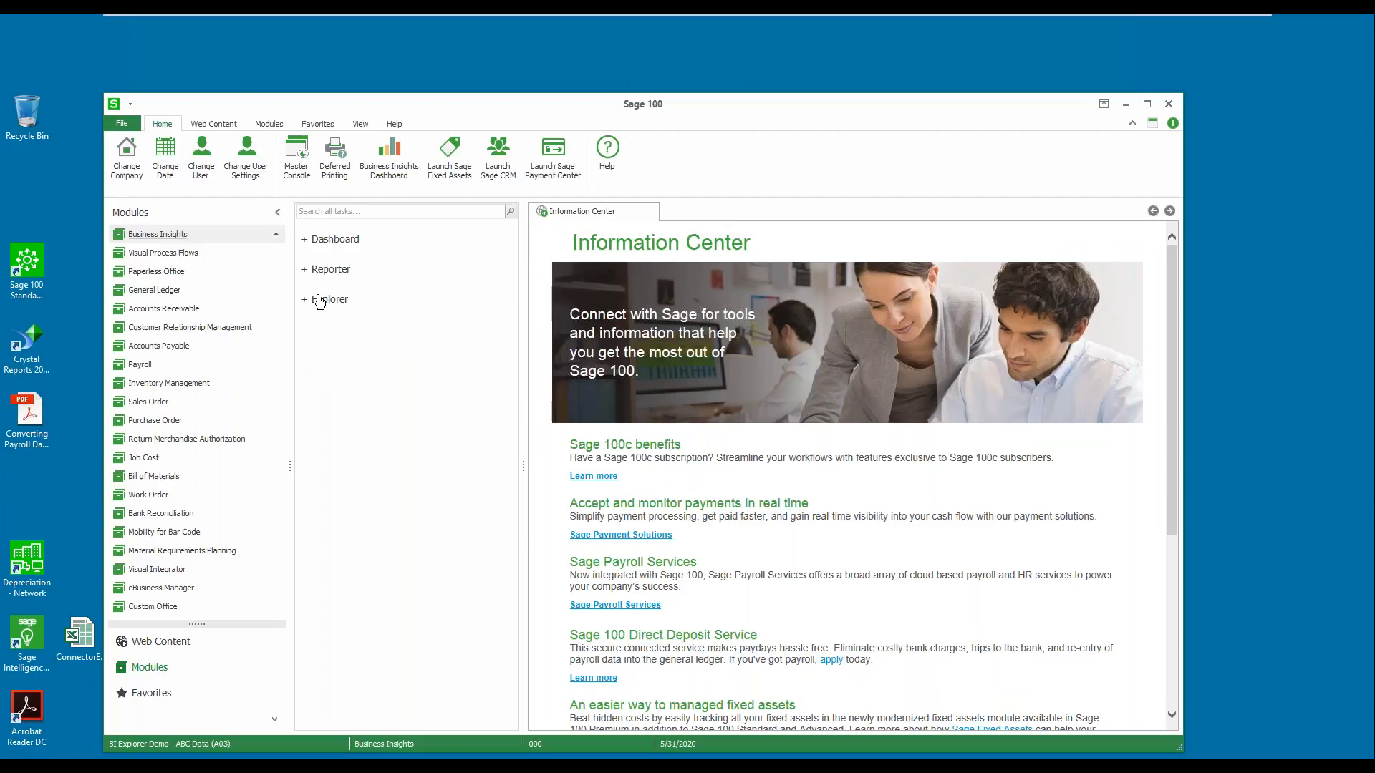
left_click(323, 300)
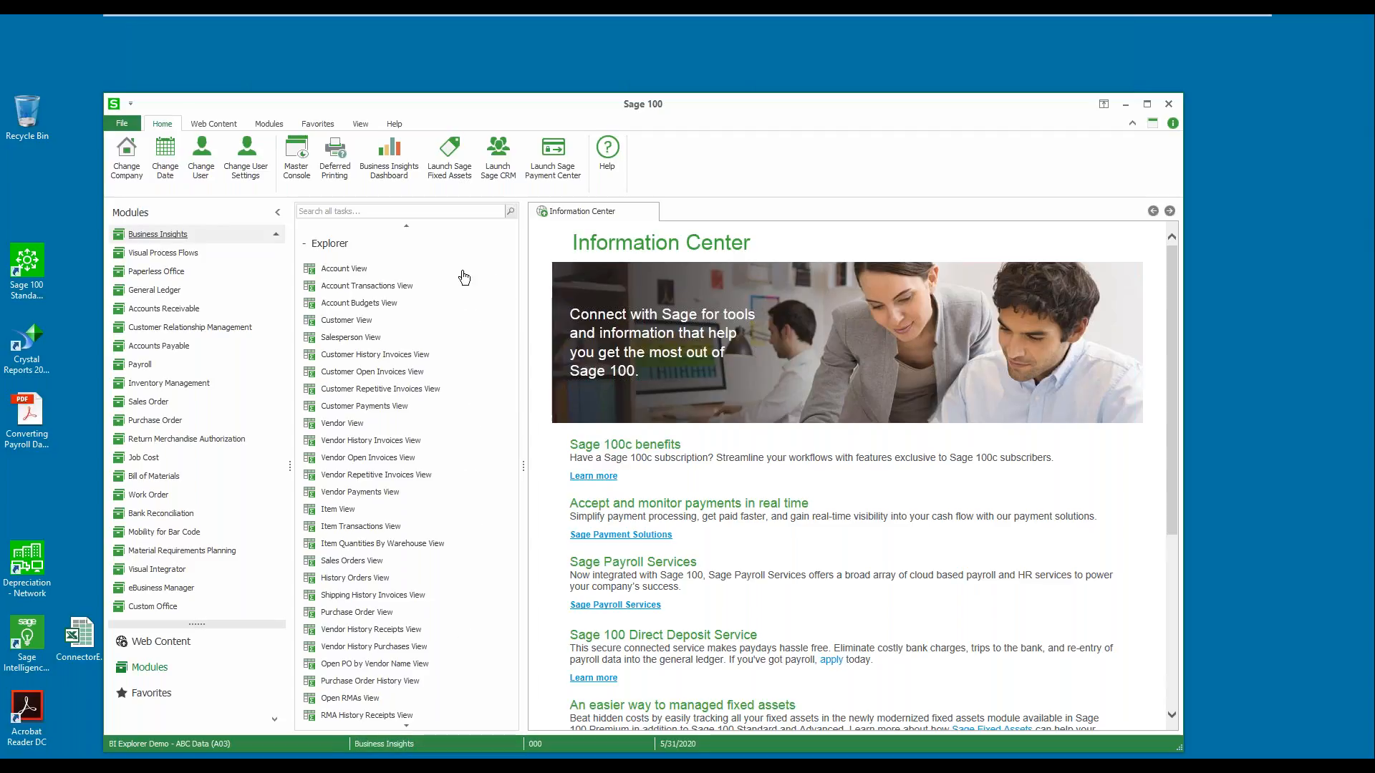
left_click(409, 723)
scroll(415, 708, "up", 2)
scroll(417, 681, "down", 2)
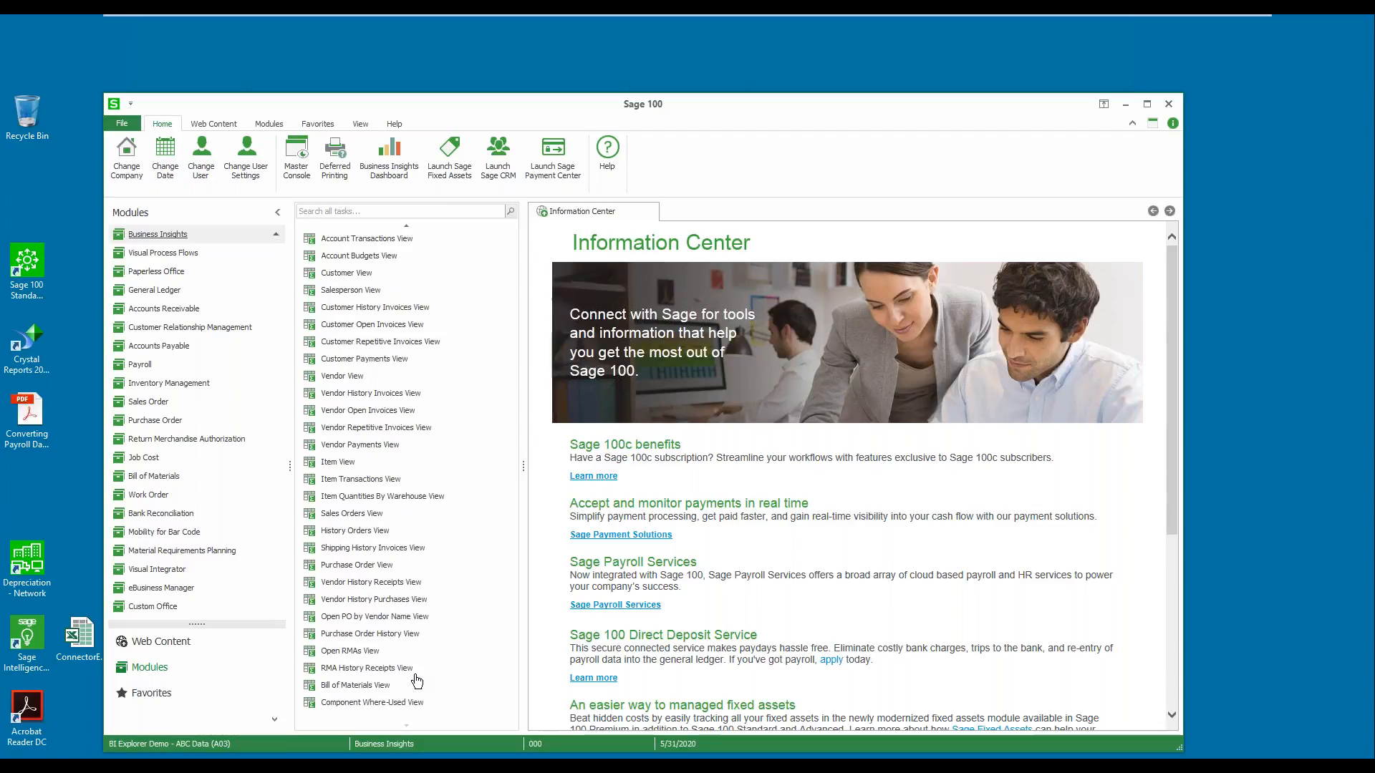
scroll(417, 681, "up", 3)
scroll(418, 680, "down", 3)
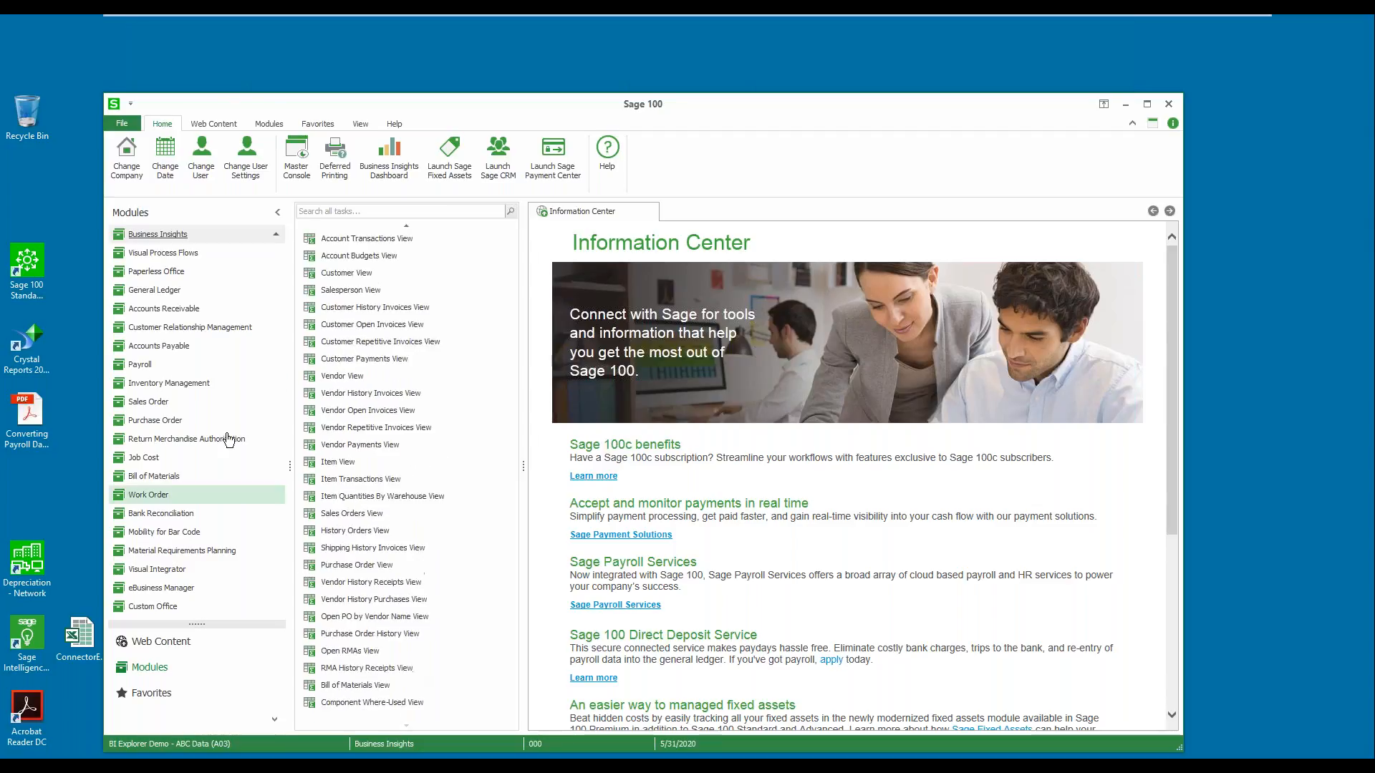
scroll(336, 300, "up", 3)
left_click(311, 313)
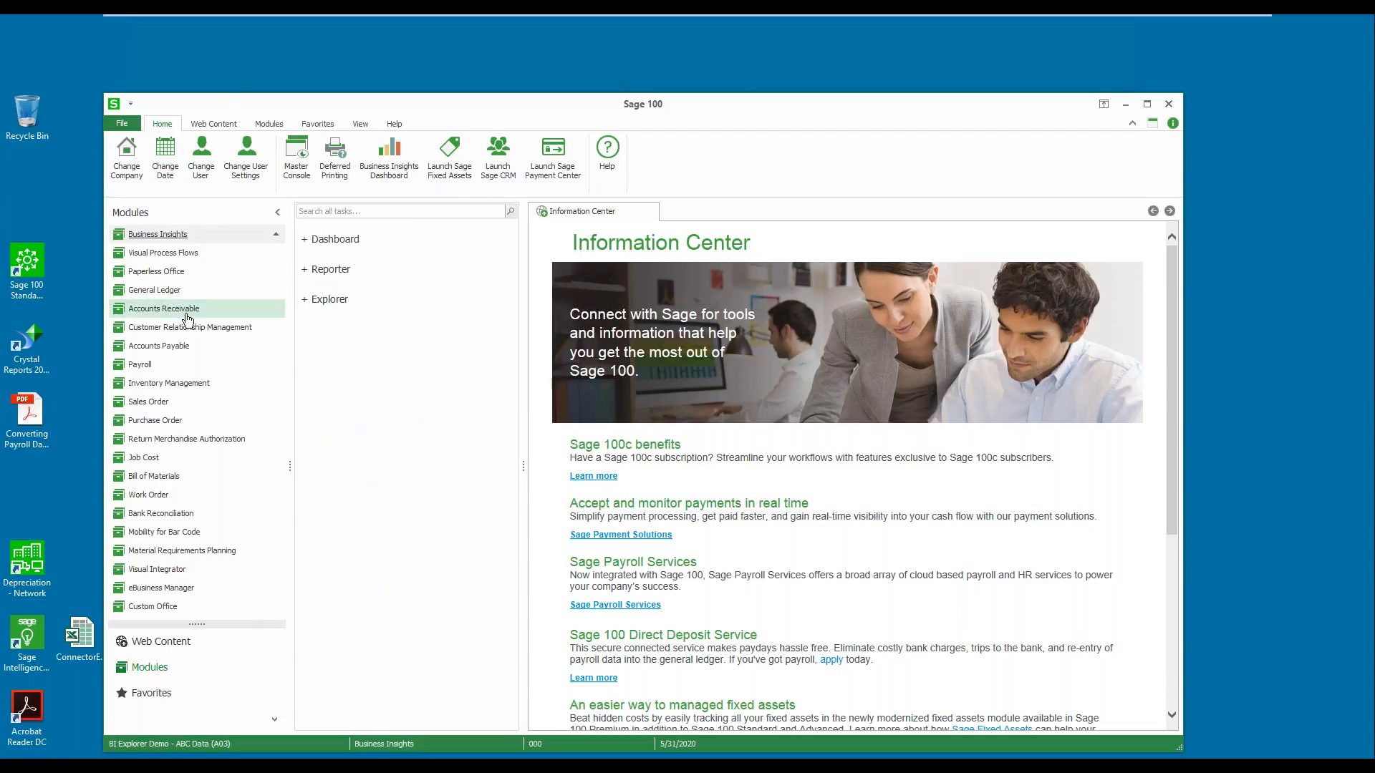
Step: Open the Accounts Payable module with the accounting date 5/31/2020 and show only its Explore views
left_click(175, 347)
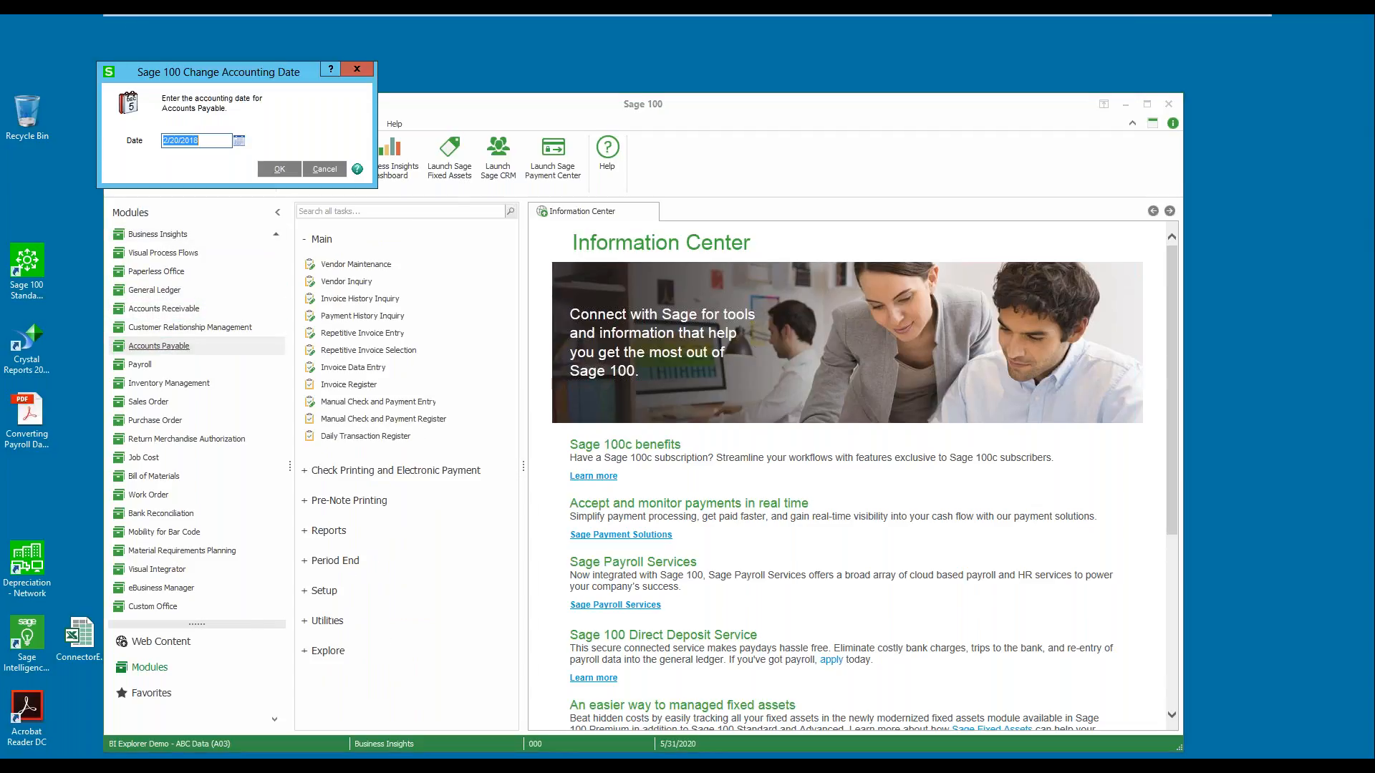
type("5/31/2020")
key("Tab")
key("Return")
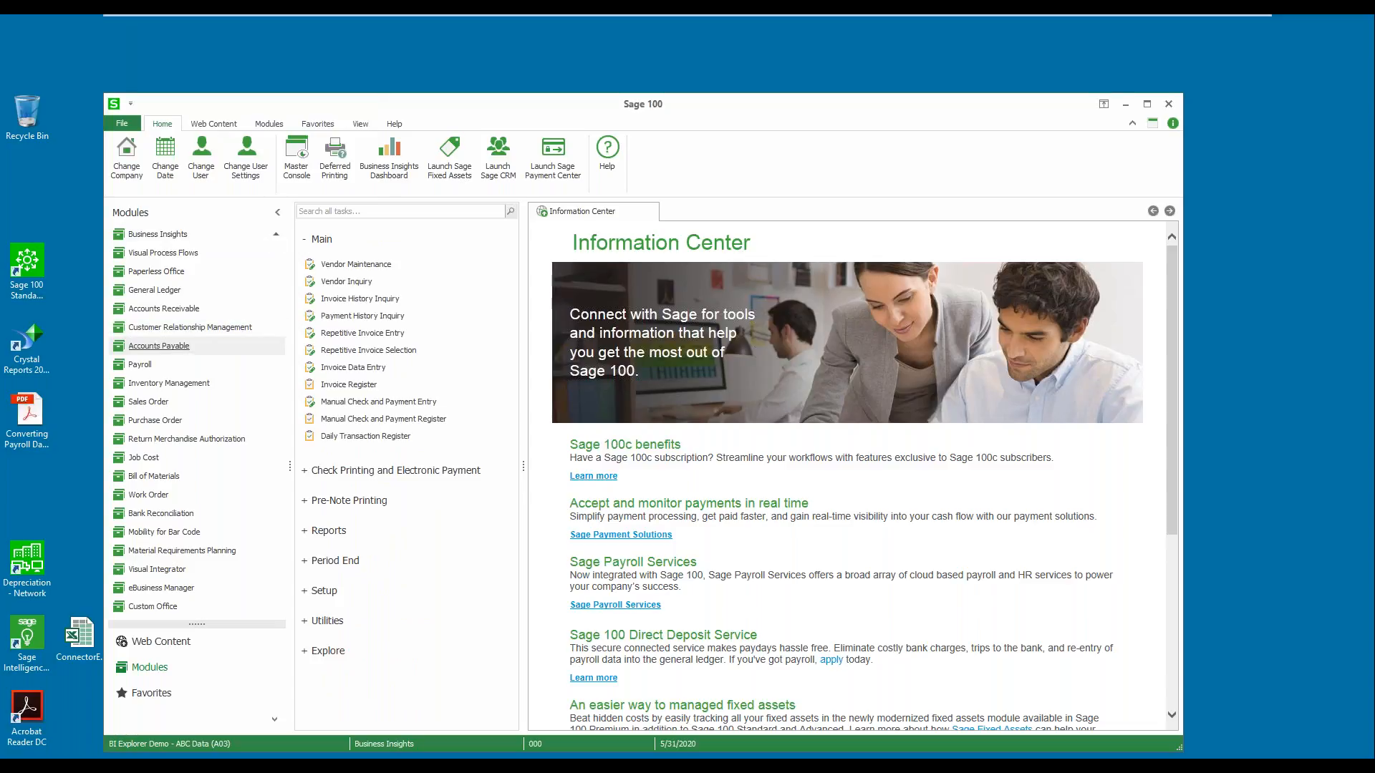
left_click(307, 242)
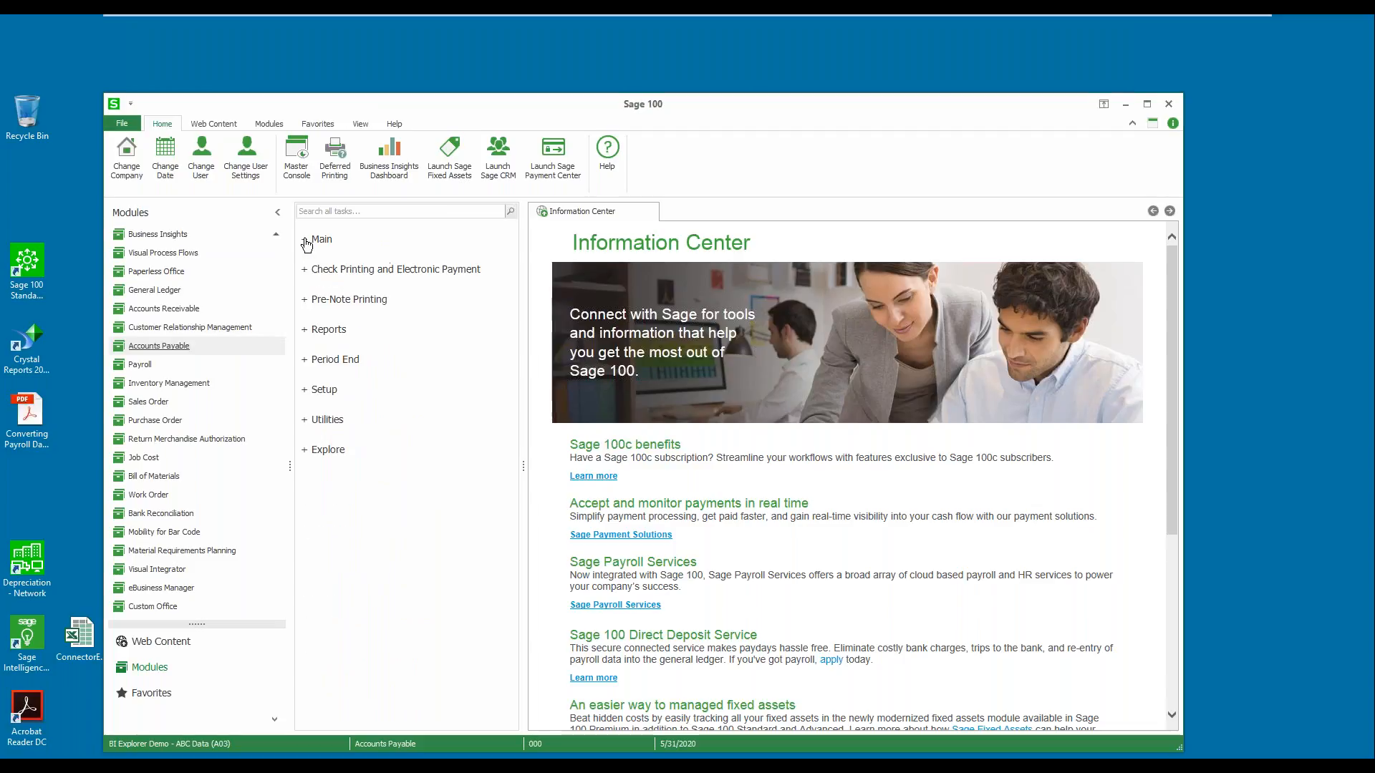
left_click(308, 451)
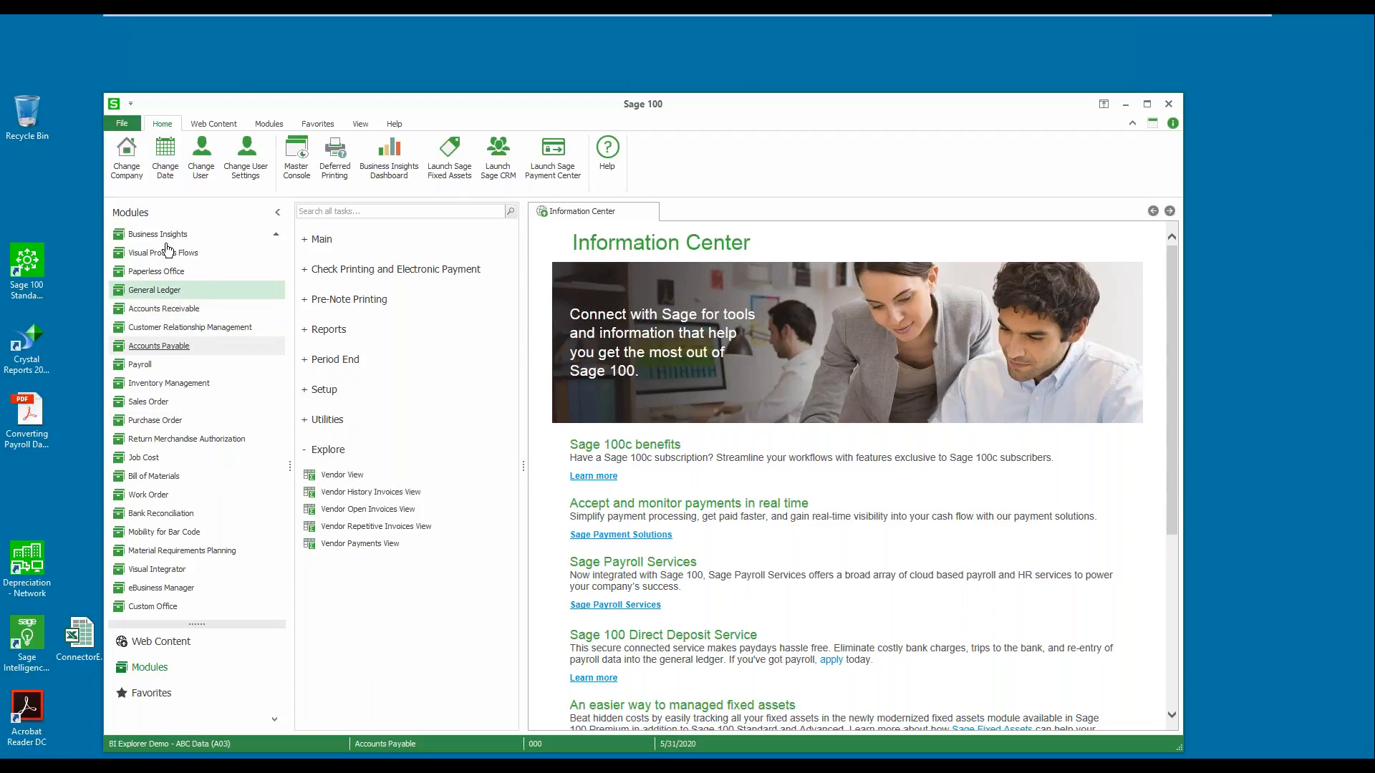
Step: Check the Favorites list and return to the Business Insights module with its task groups collapsed
left_click(151, 693)
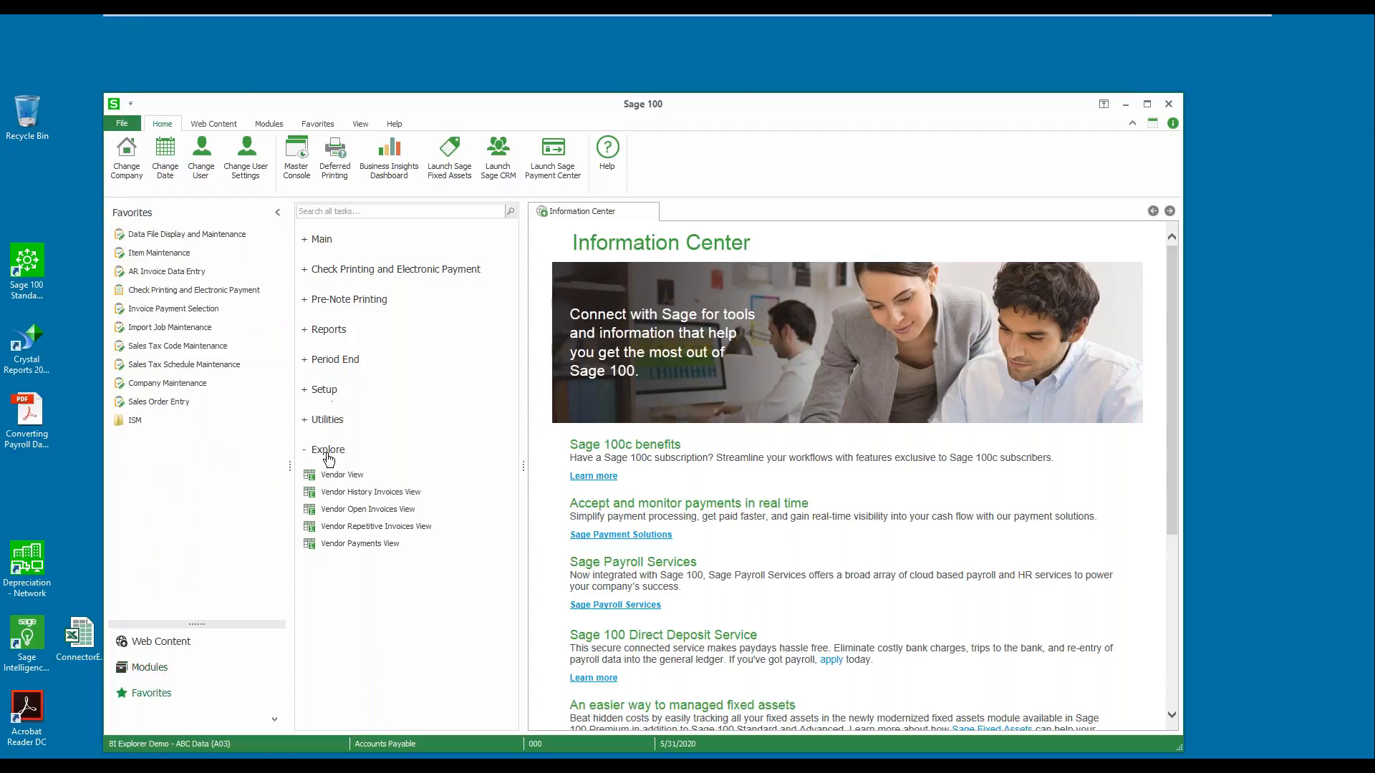
left_click(155, 672)
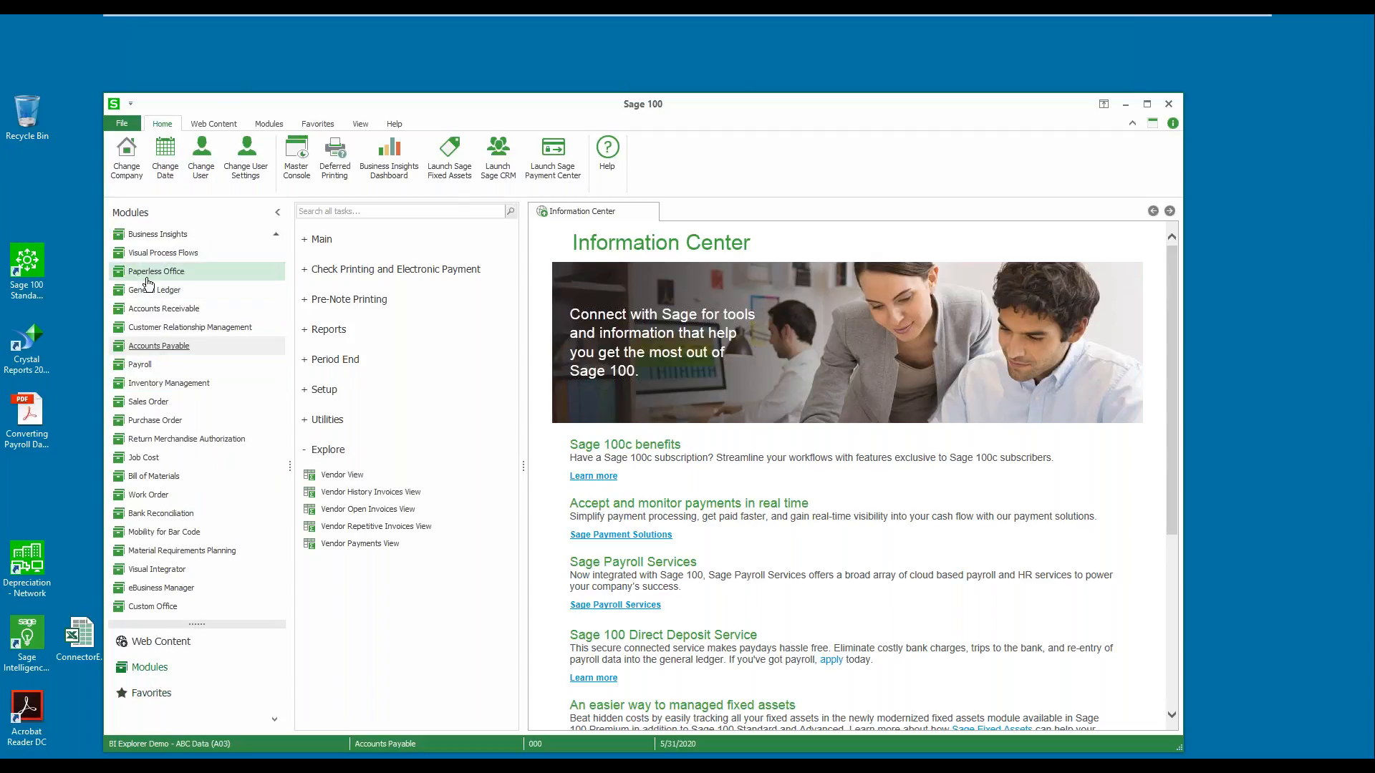
left_click(153, 237)
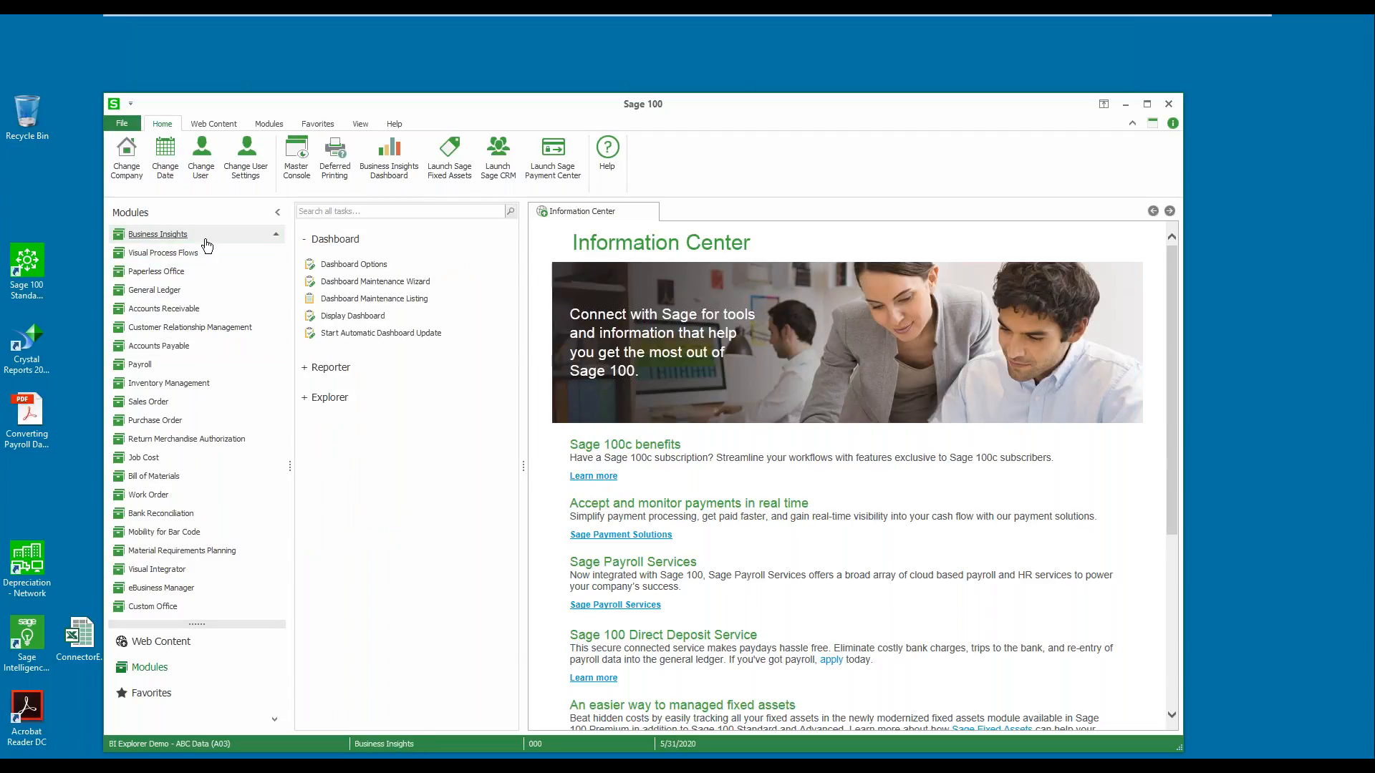
left_click(309, 241)
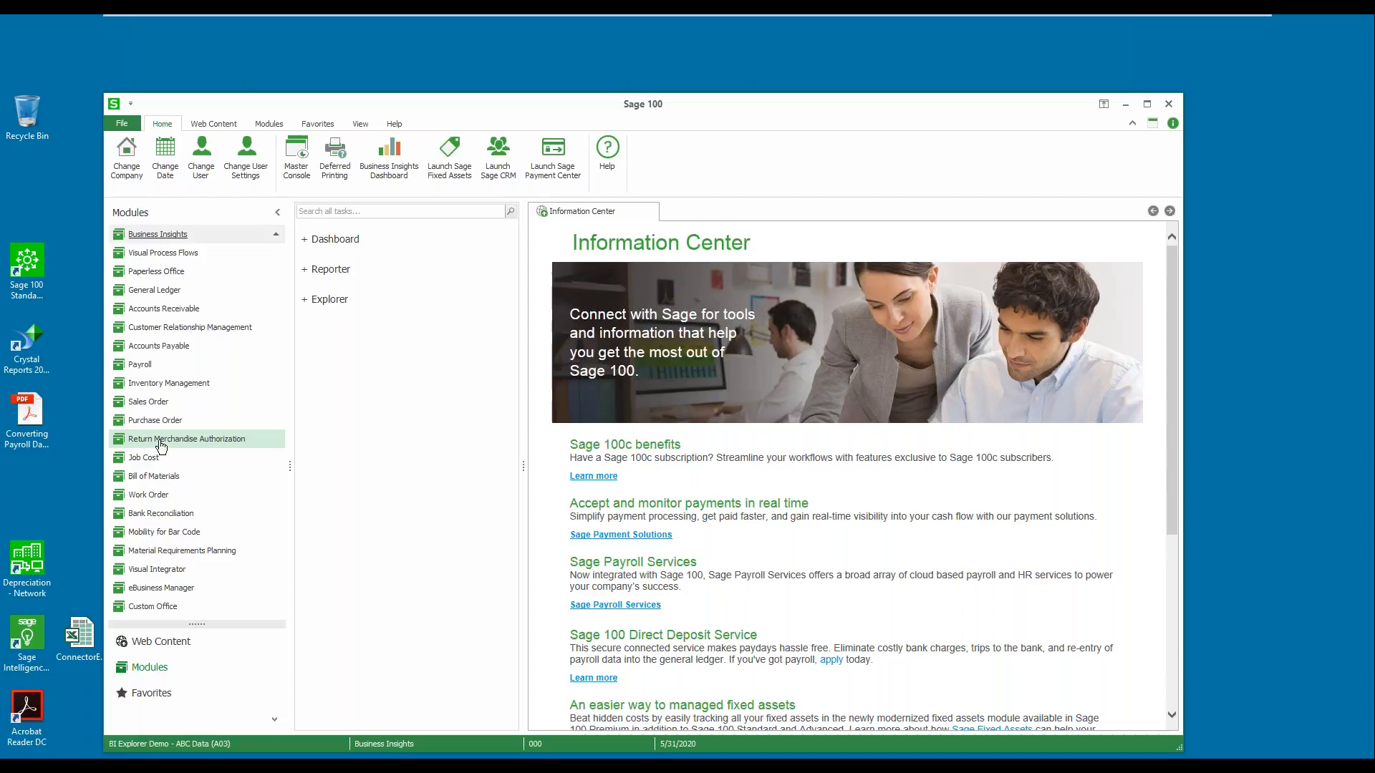
Step: Open Customer Maintenance in Accounts Receivable and display the first customer record
scroll(215, 373, "up", 3)
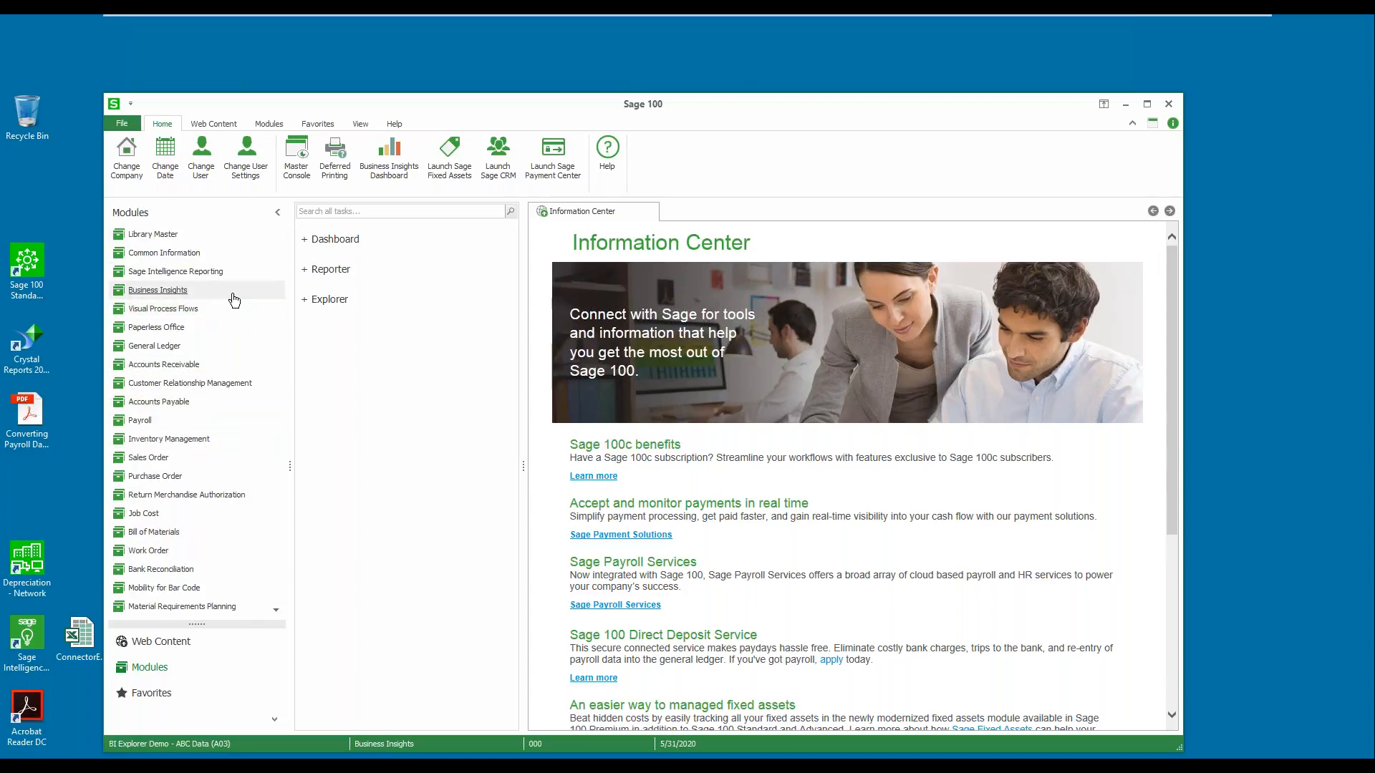
left_click(209, 370)
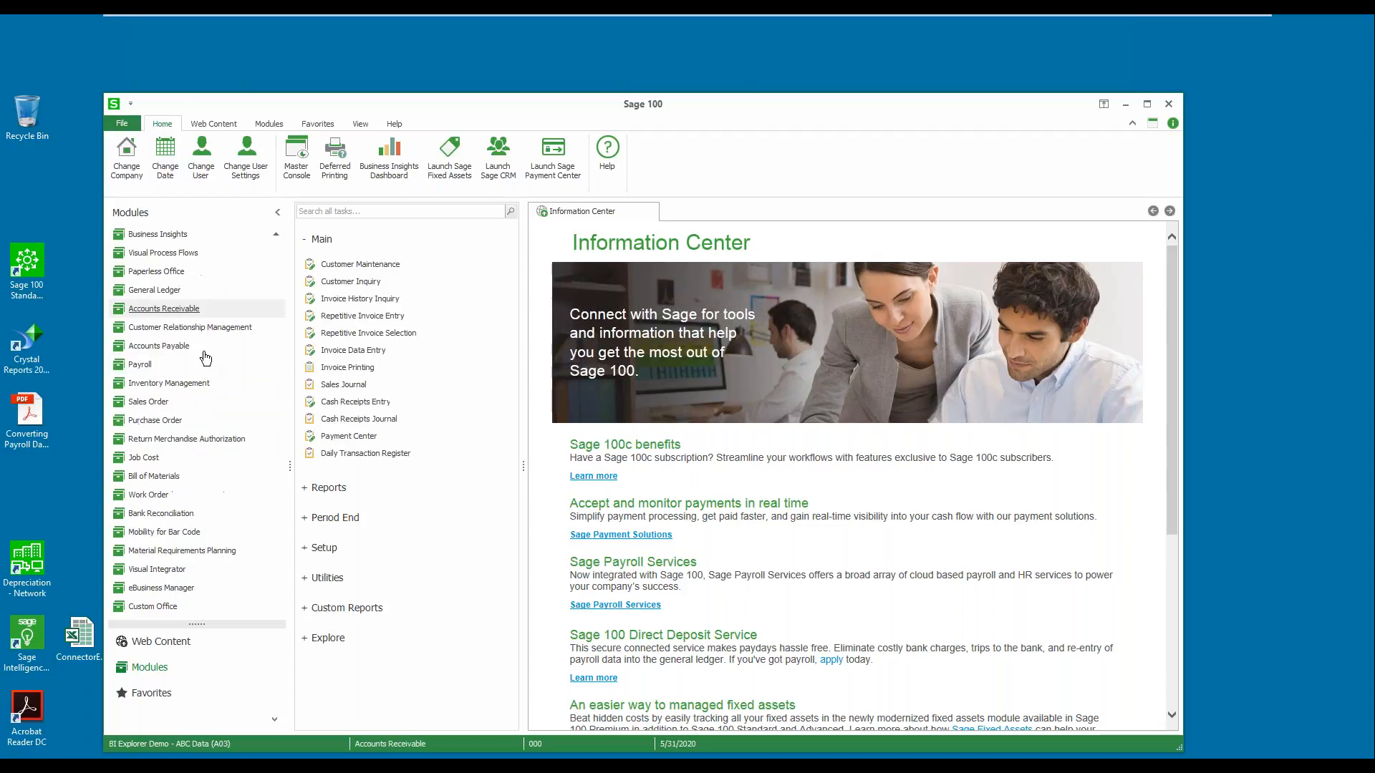
left_click(378, 265)
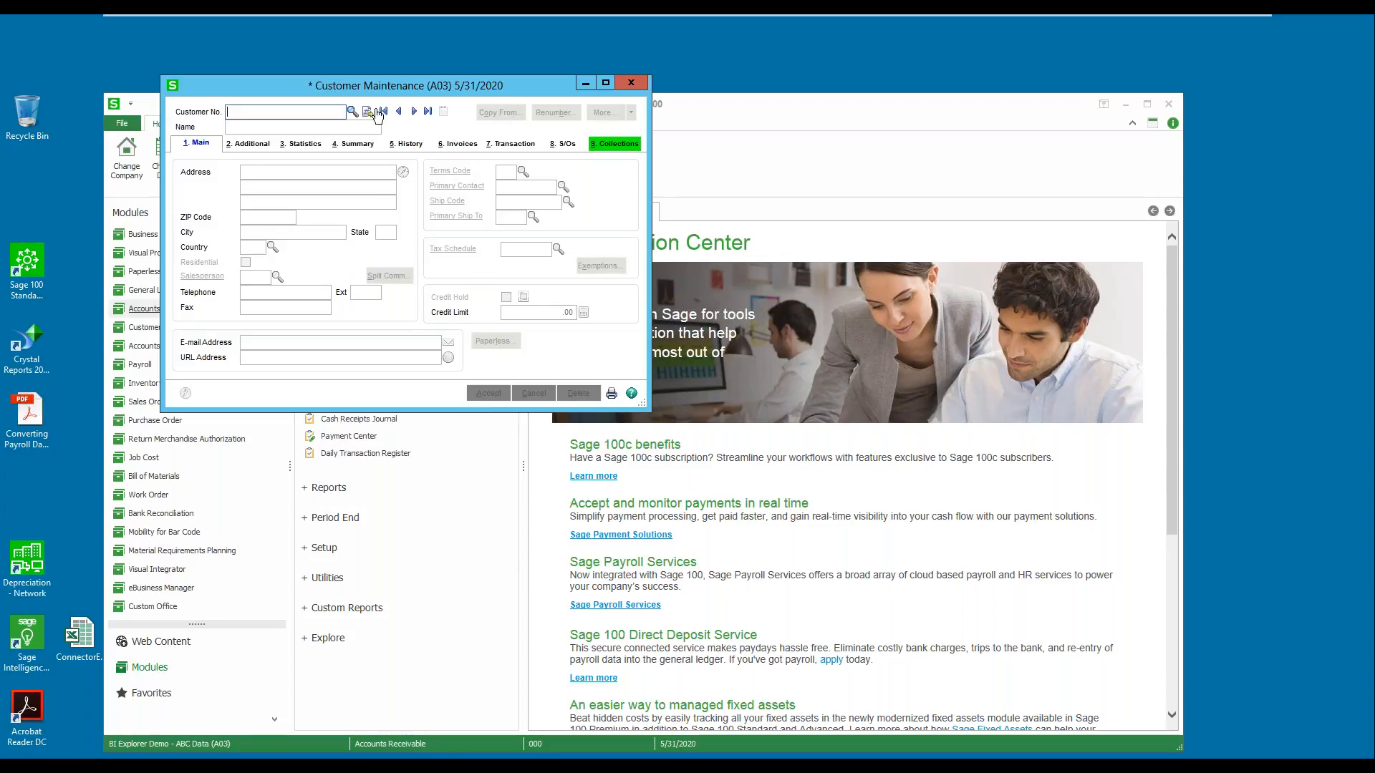
left_click(383, 112)
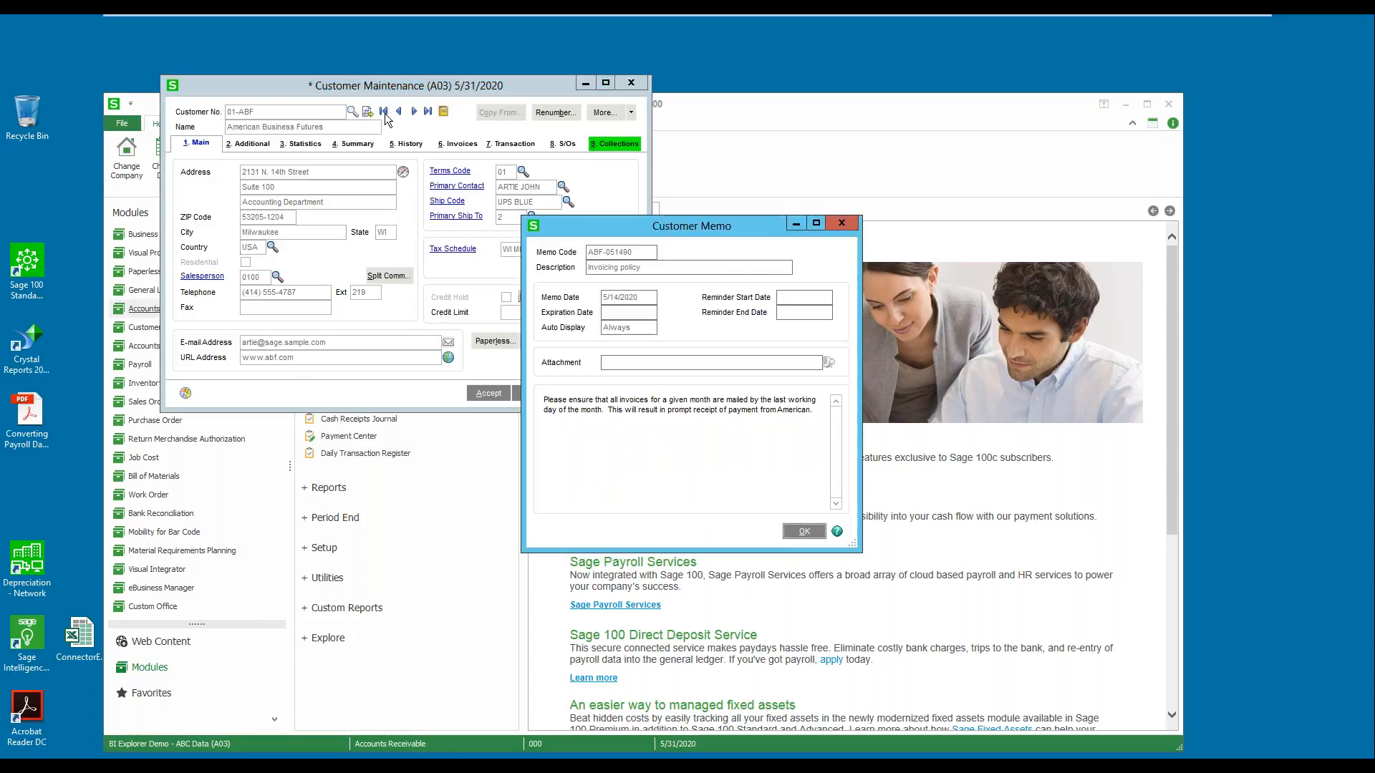
Step: Dismiss the customer memo, view the customer's Collections information and close Customer Maintenance
left_click(807, 533)
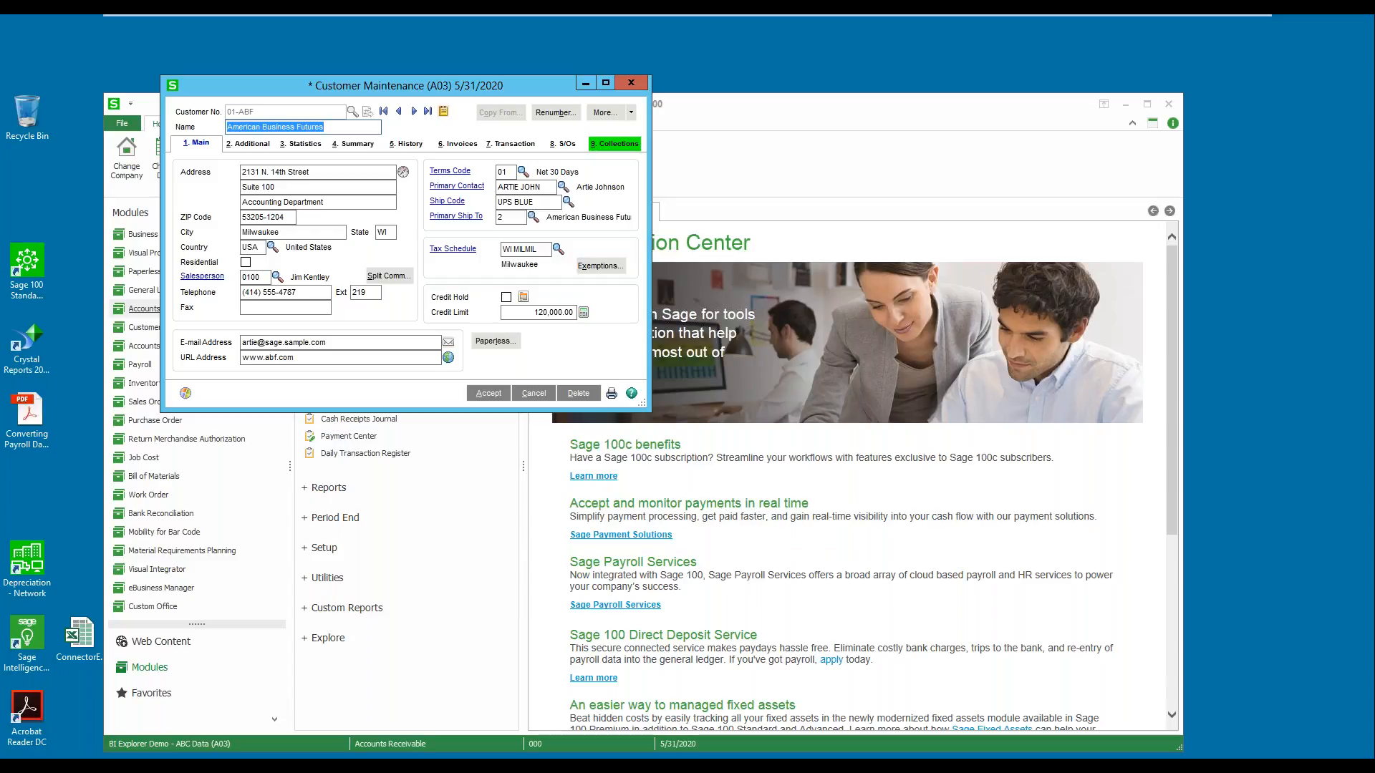
left_click(620, 146)
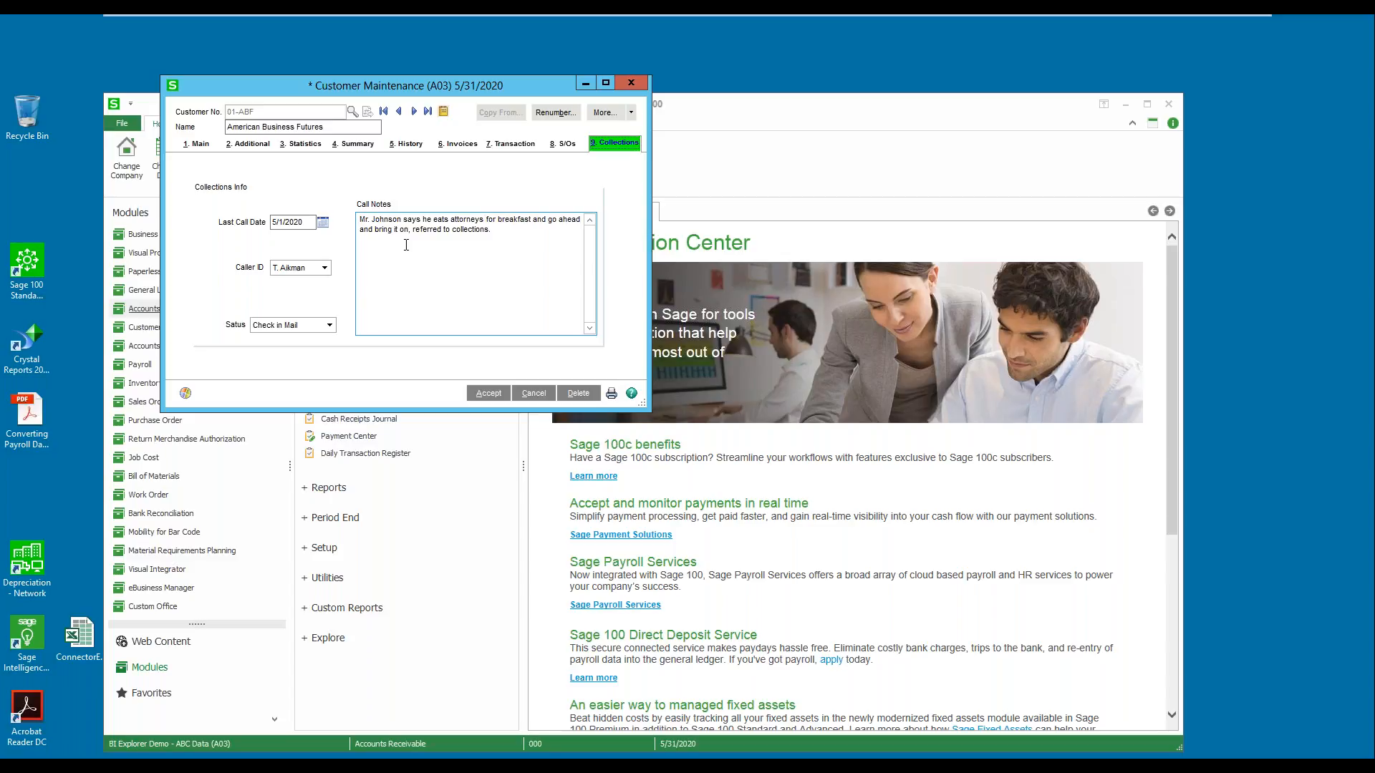
left_click(631, 83)
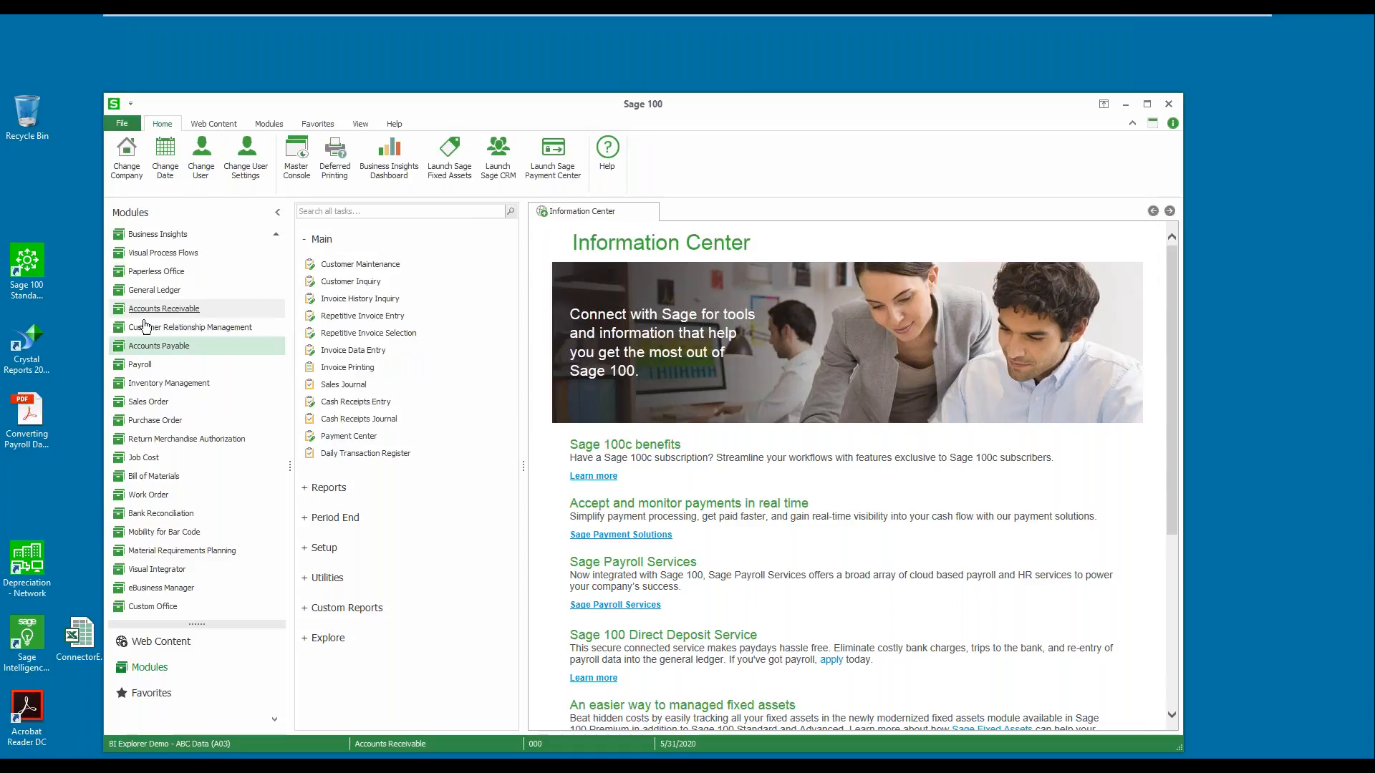
Step: Return to the Business Insights module and open the Customer View from the Explorer group
left_click(159, 235)
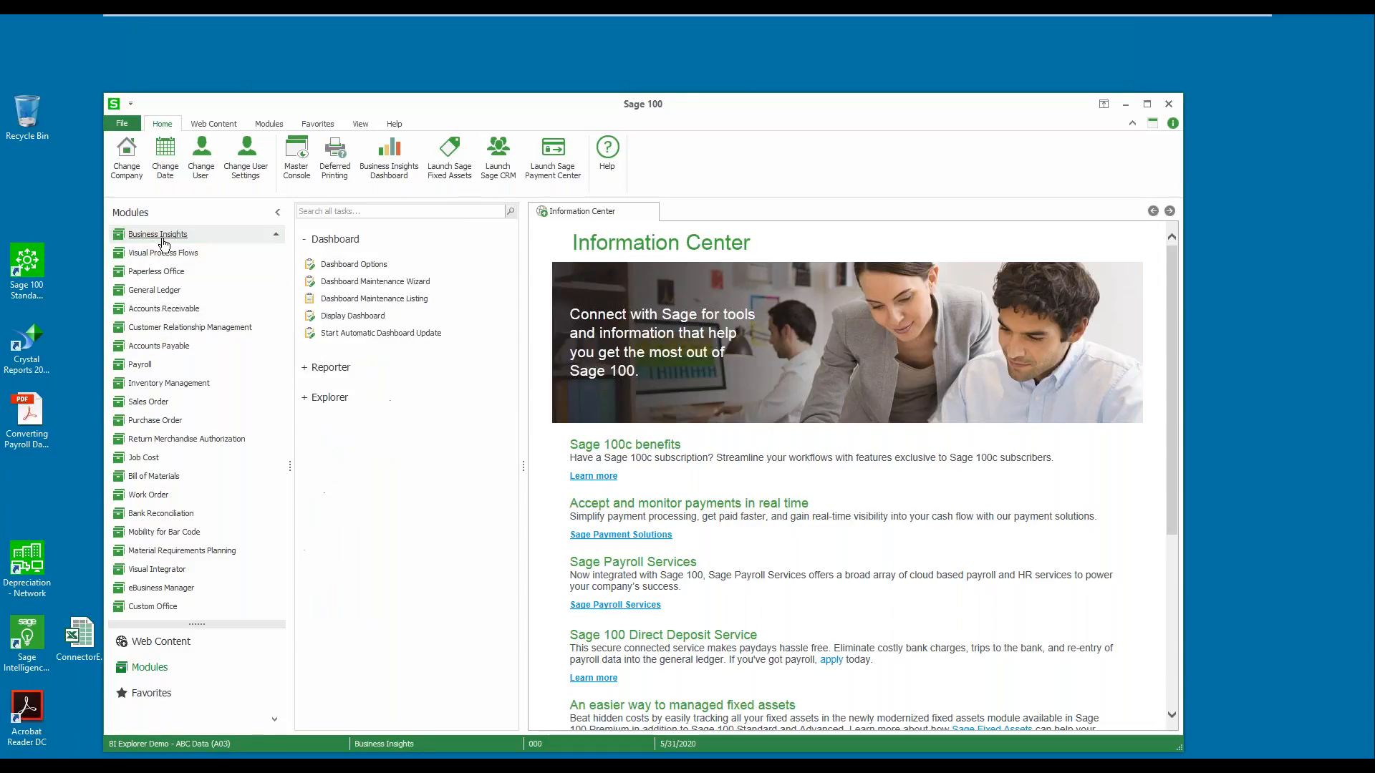
left_click(309, 244)
left_click(318, 298)
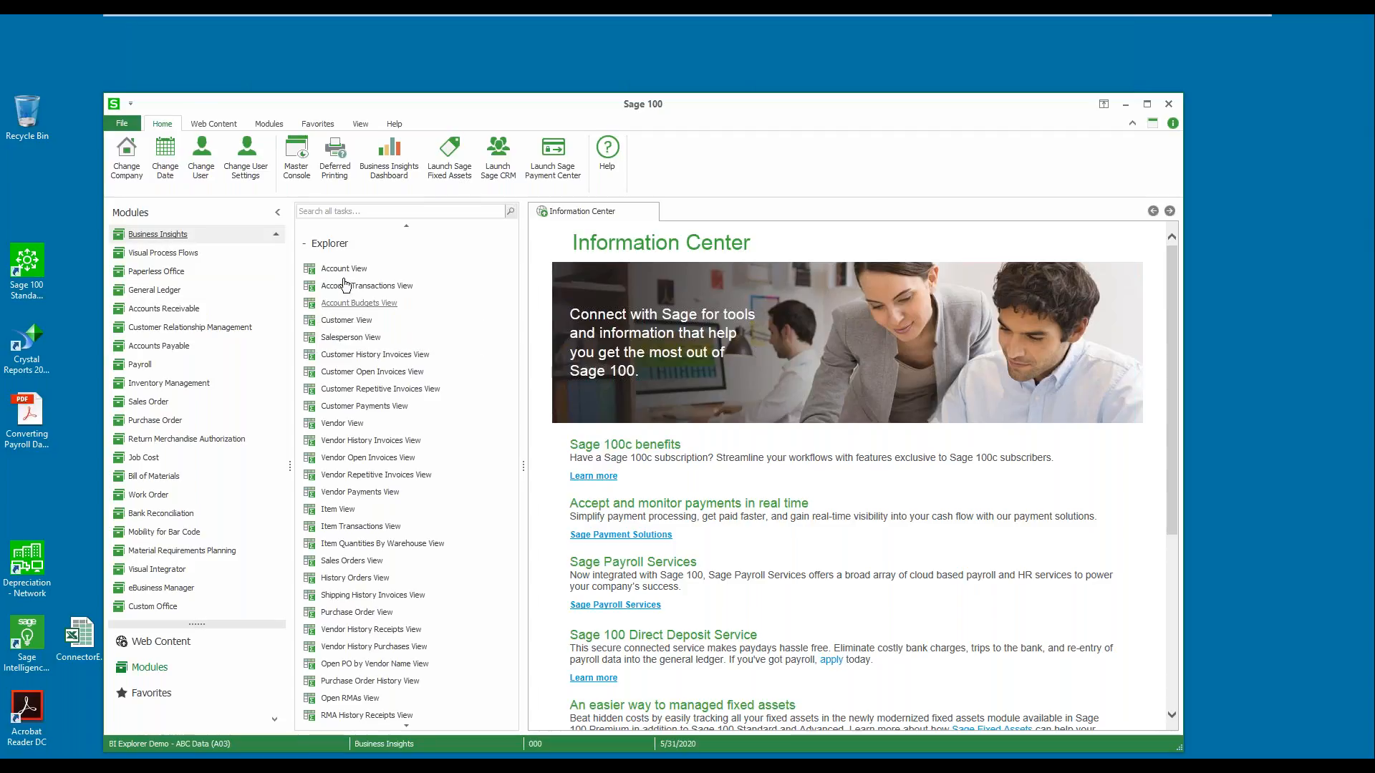
left_click(349, 323)
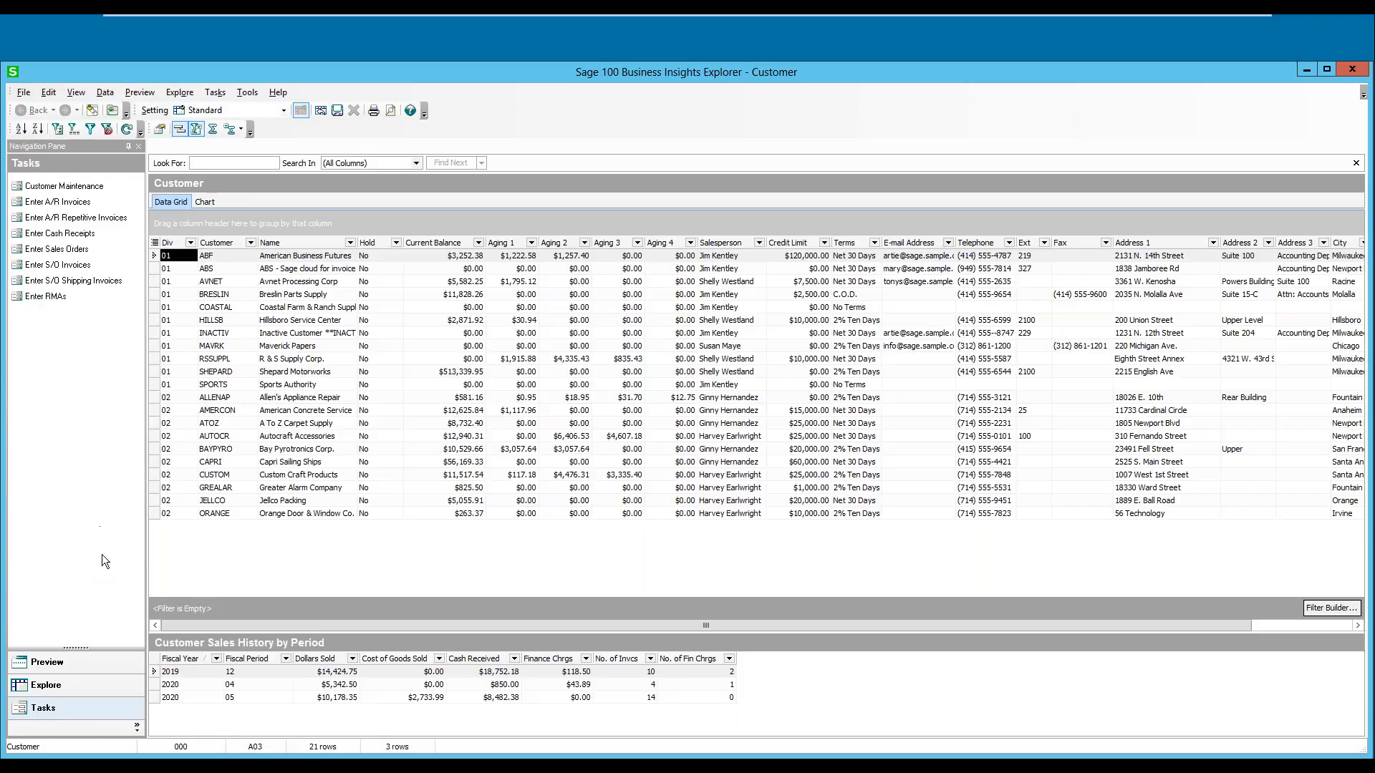
Step: Hide the Navigation Pane in the Customer view, close it and open the Customer Open Invoices View instead
left_click(74, 94)
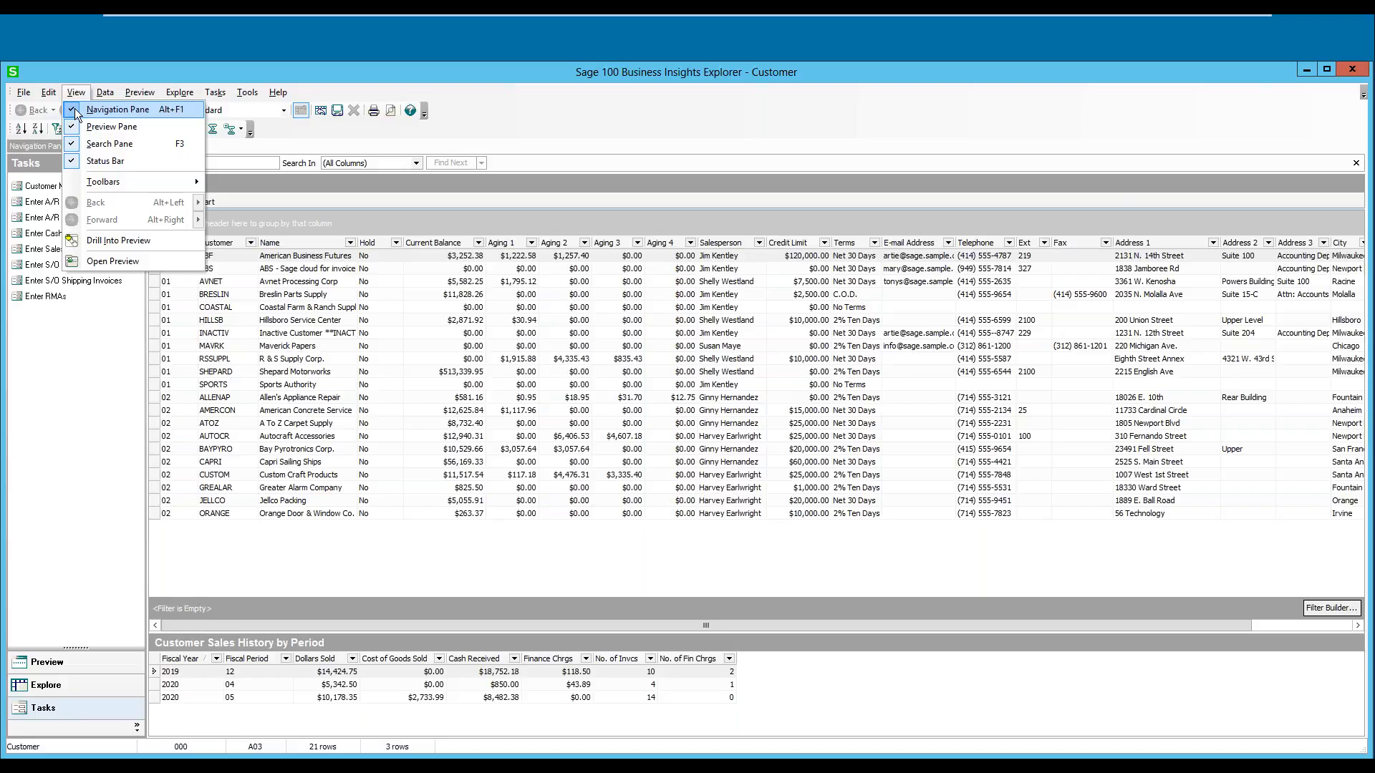
left_click(75, 109)
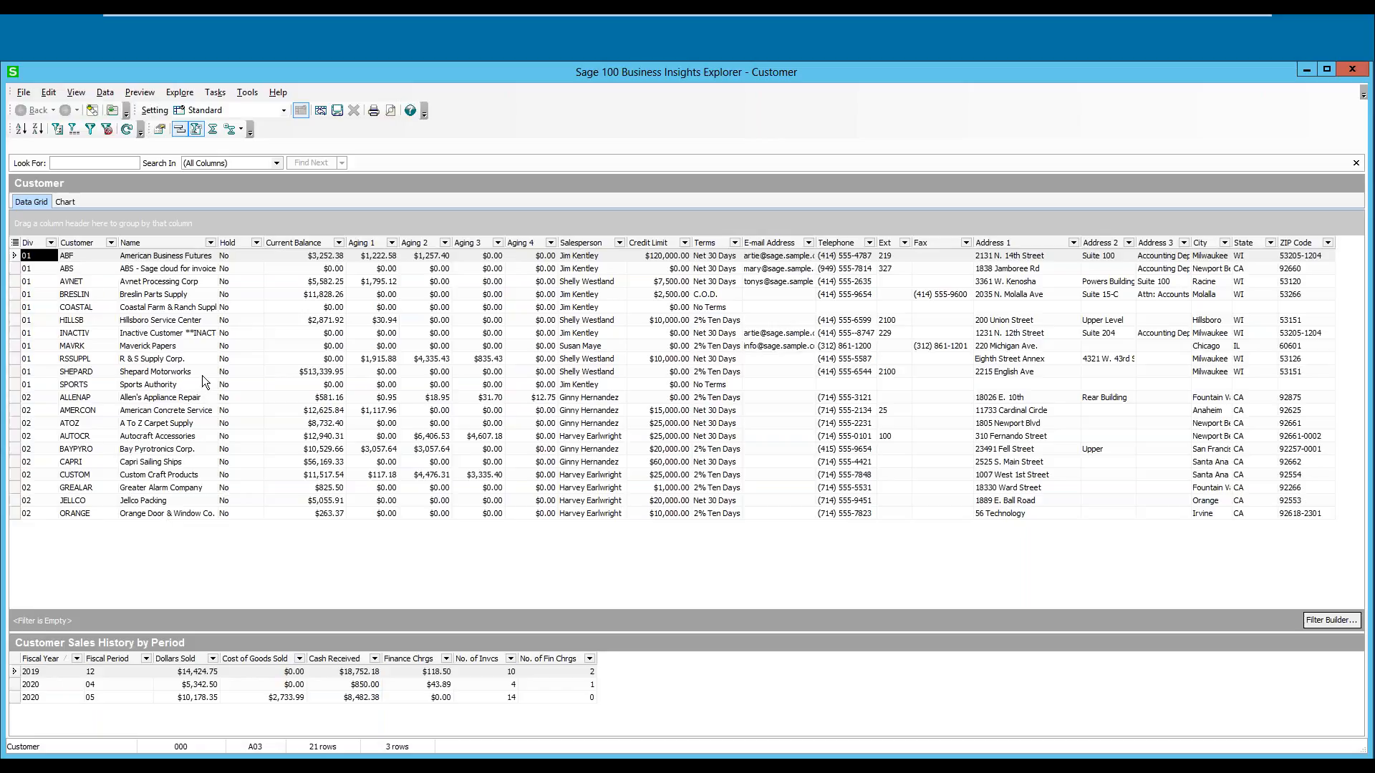
left_click(1352, 69)
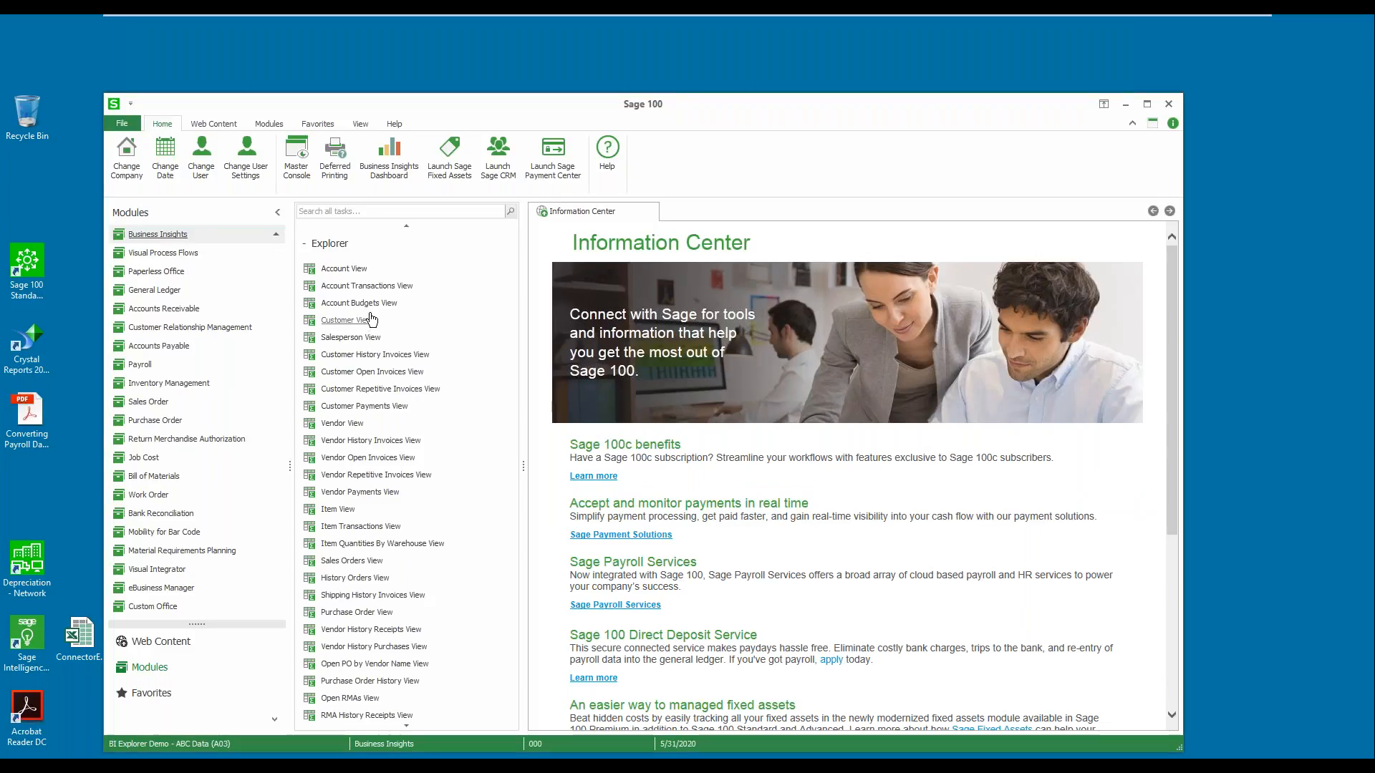
left_click(406, 373)
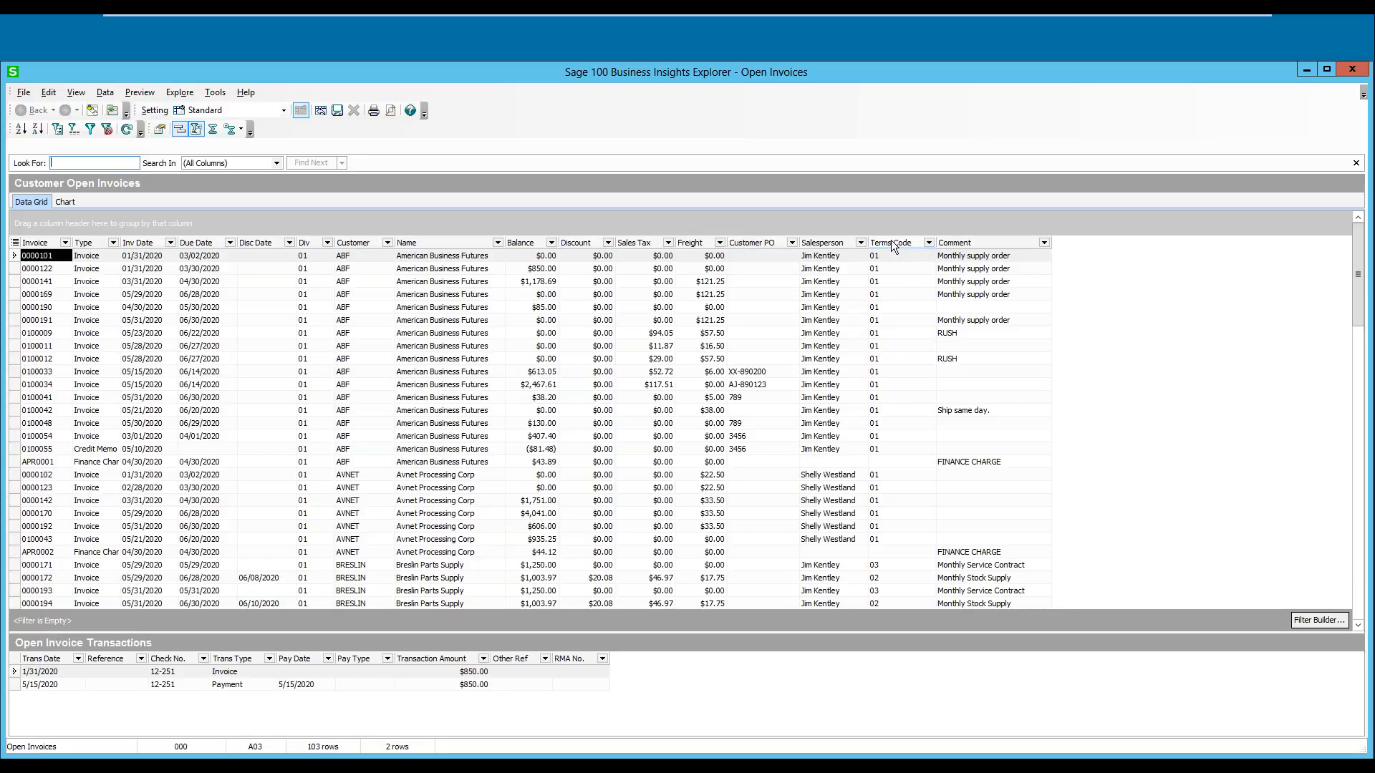
Step: Move the Terms Code column between Name and Balance, then remove it from the open invoices grid
left_click_drag(892, 245, 510, 245)
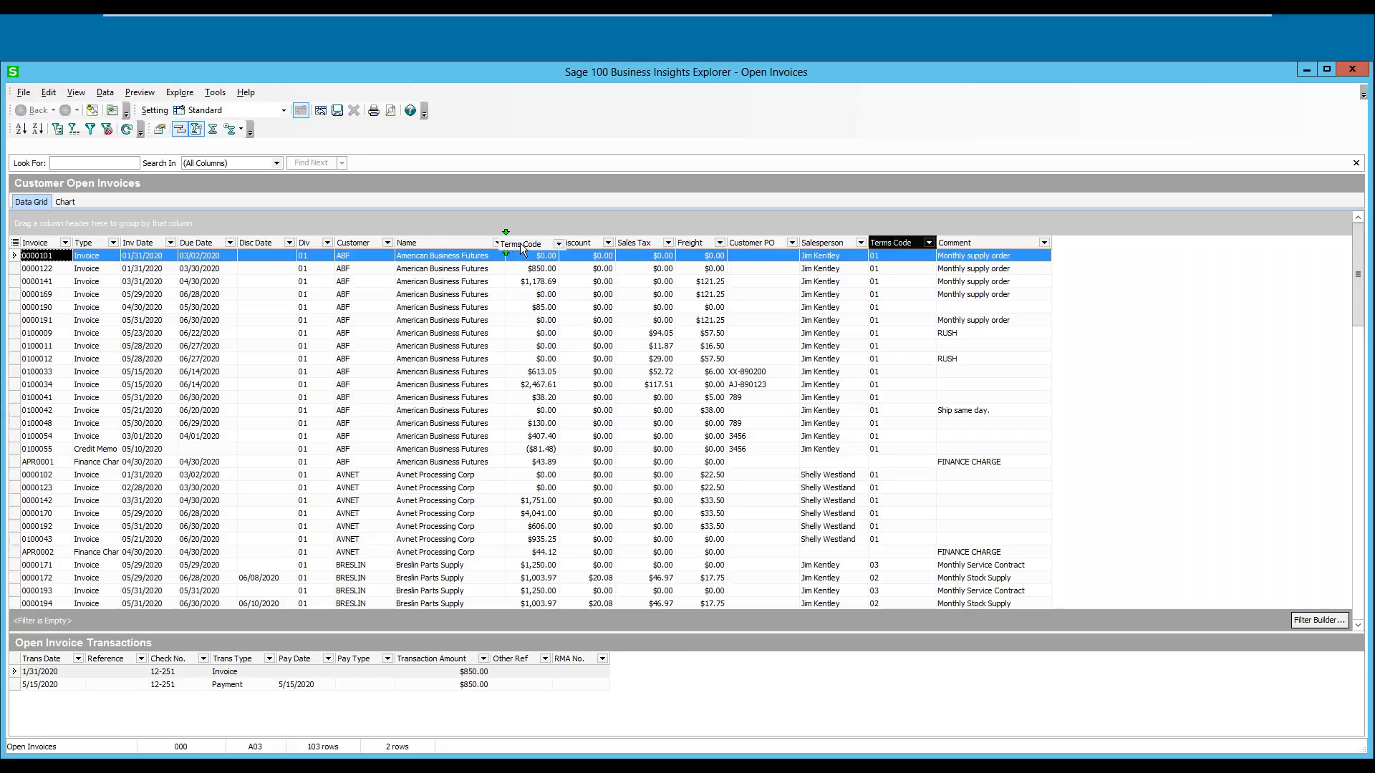
mouse_move(519, 243)
left_mouse_down()
mouse_move(592, 237)
mouse_move(528, 242)
left_mouse_up()
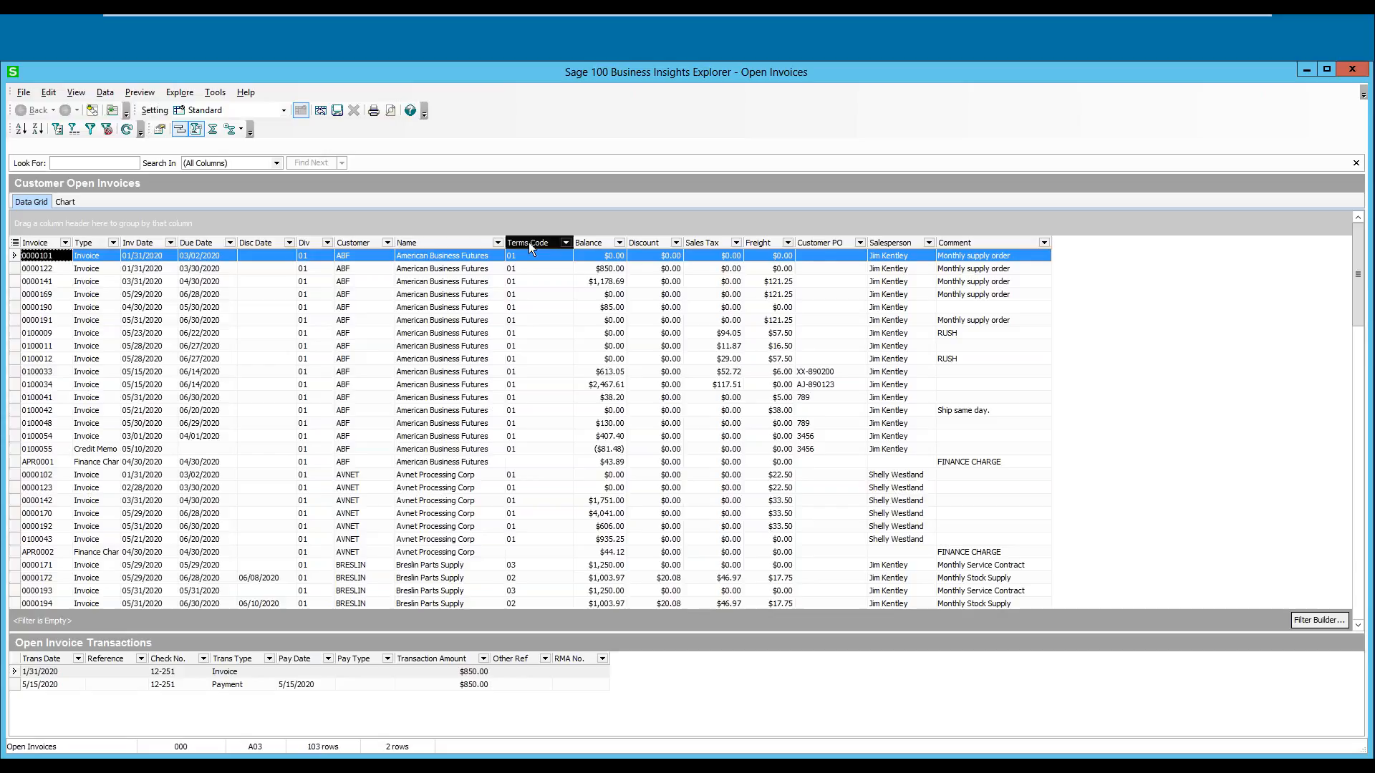
left_click_drag(529, 242, 11, 58)
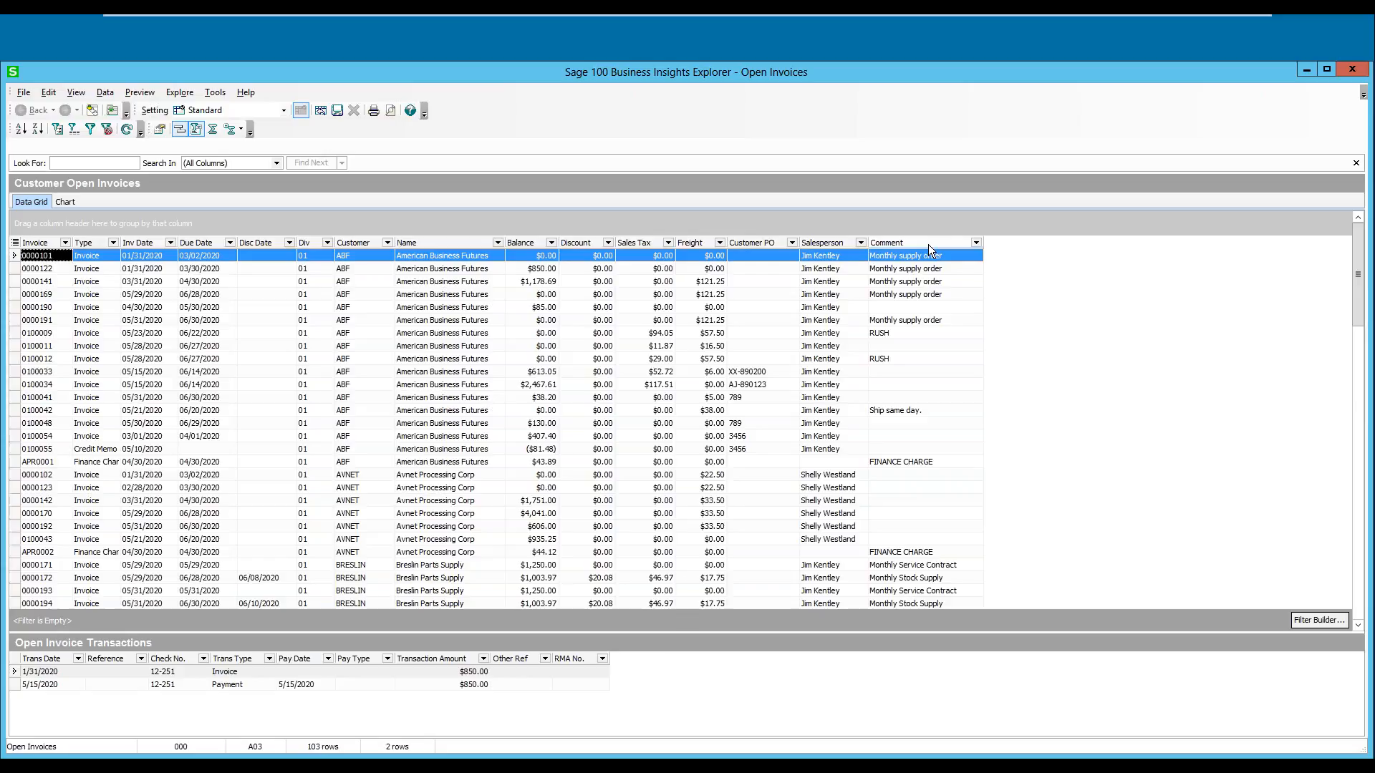
Step: Review which columns are shown or hidden in the Column Settings and close them without changes
left_click(47, 93)
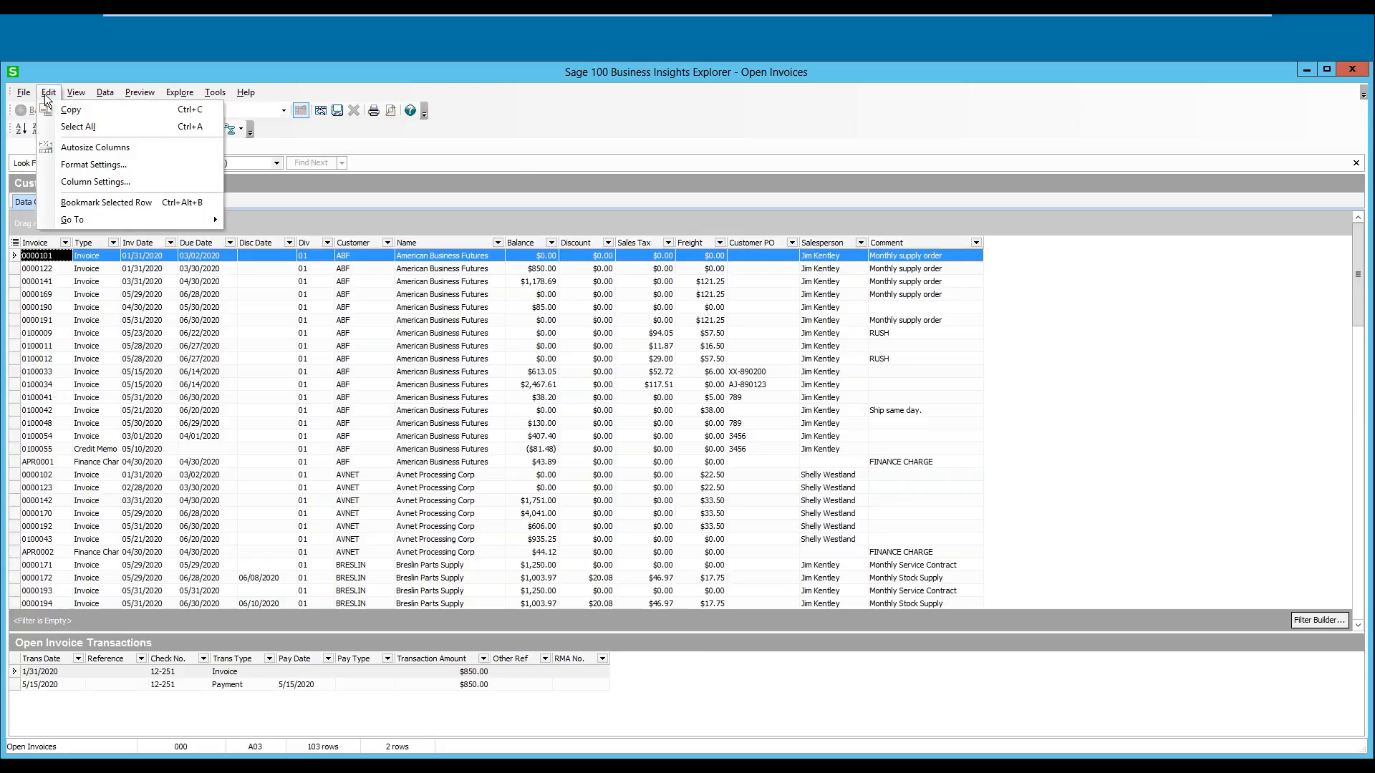
left_click(89, 188)
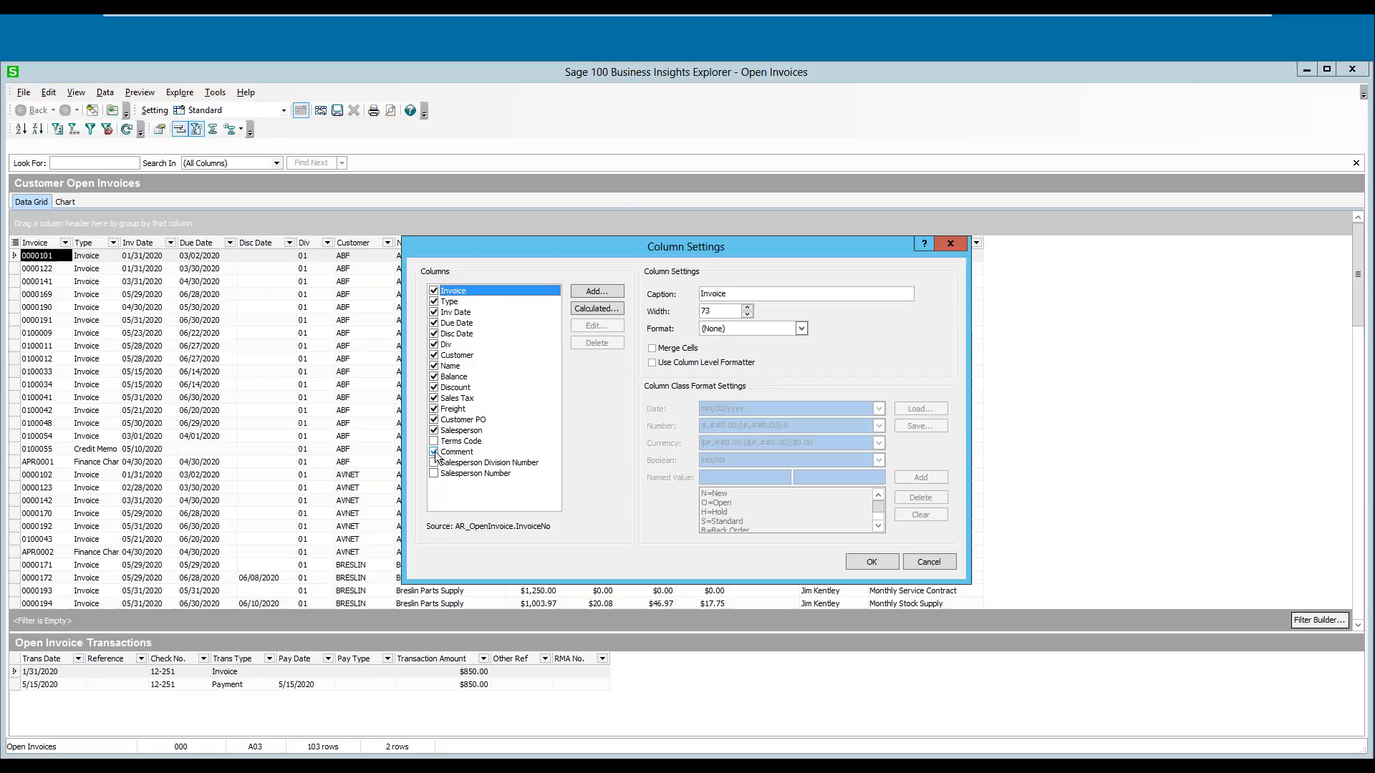
left_click(952, 243)
Step: Hide the Comment column from the open invoices grid through the Column Settings
right_click(591, 241)
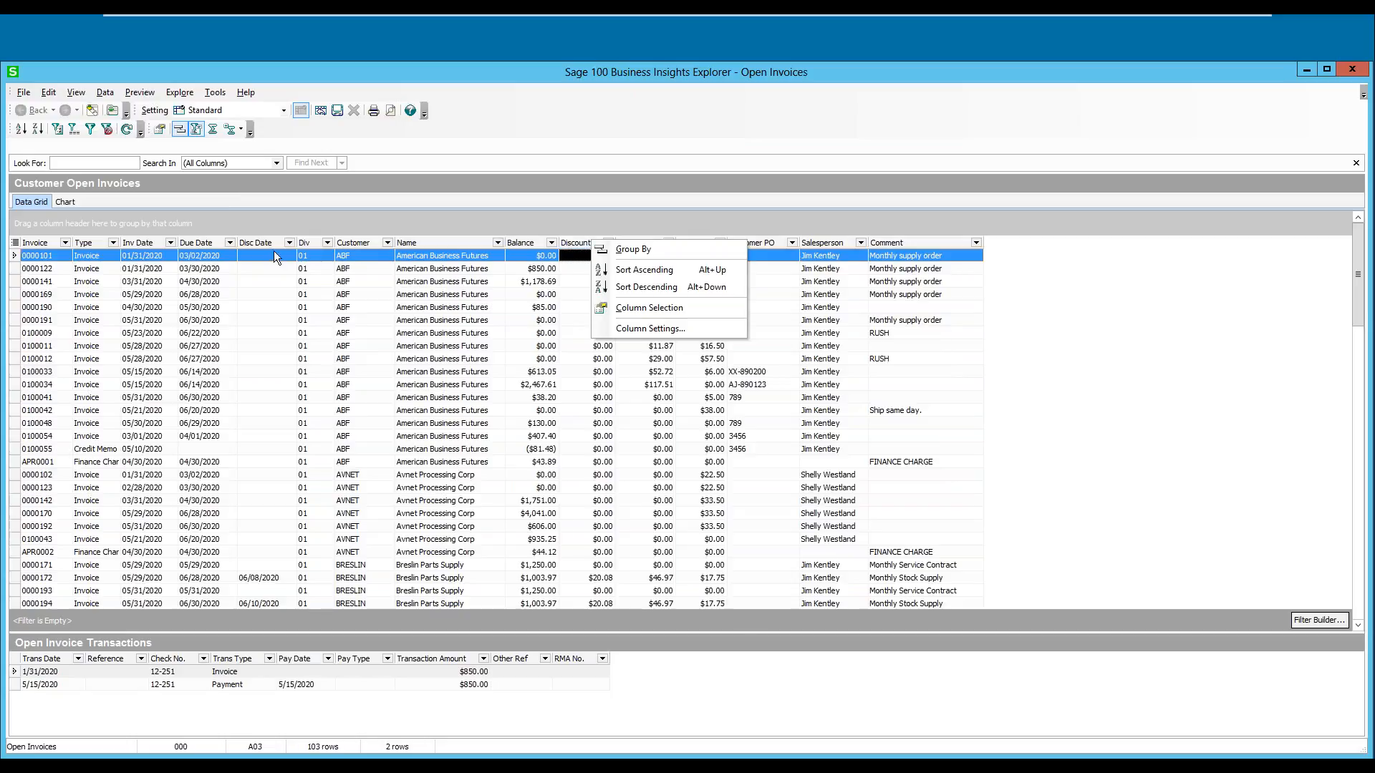
left_click(659, 328)
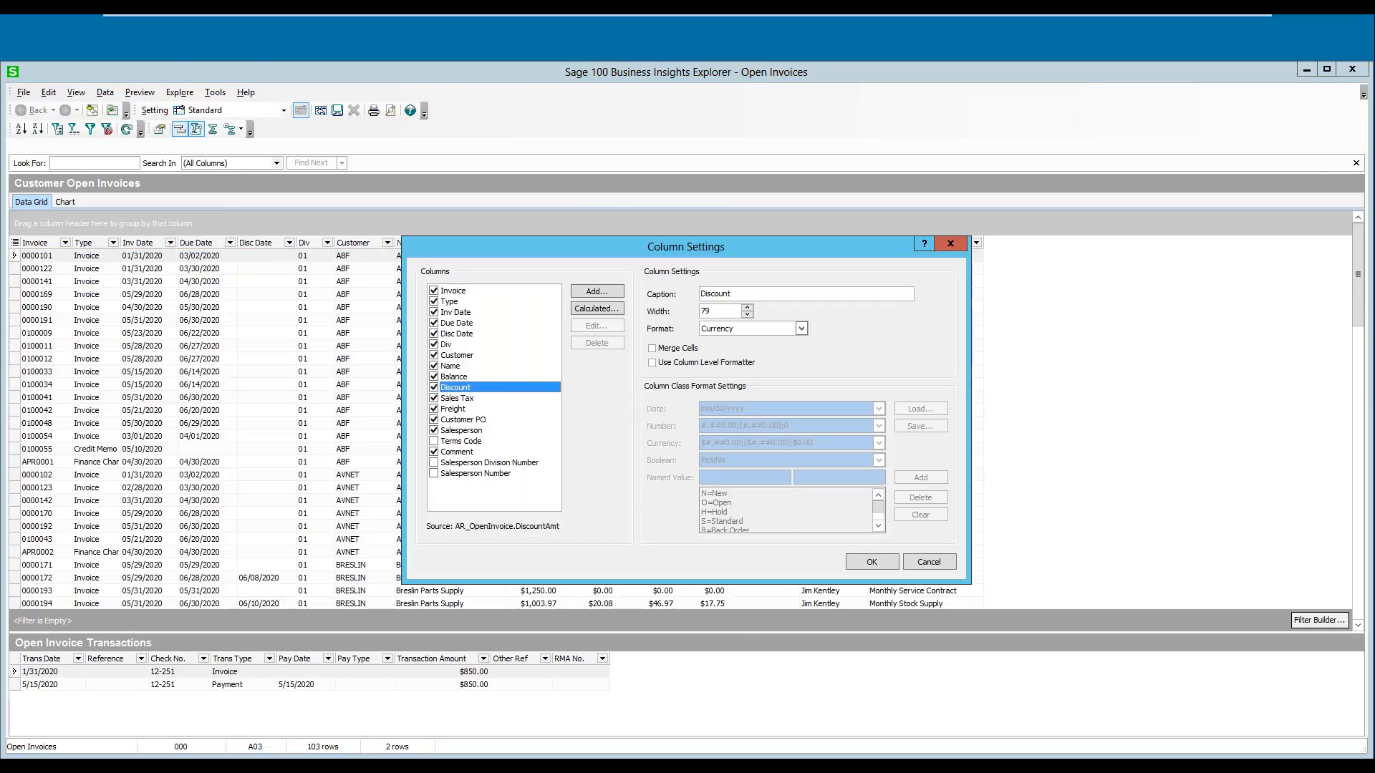
left_click(434, 453)
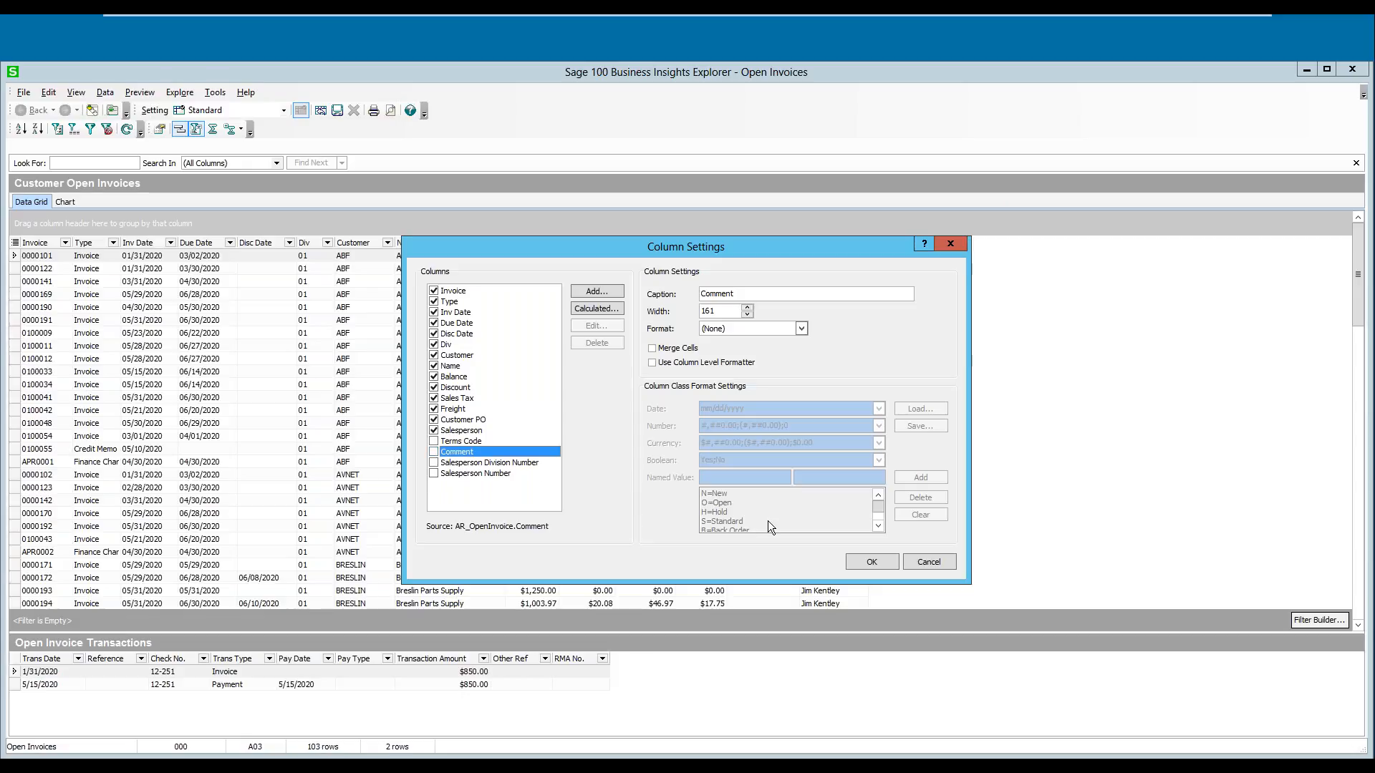
left_click(866, 561)
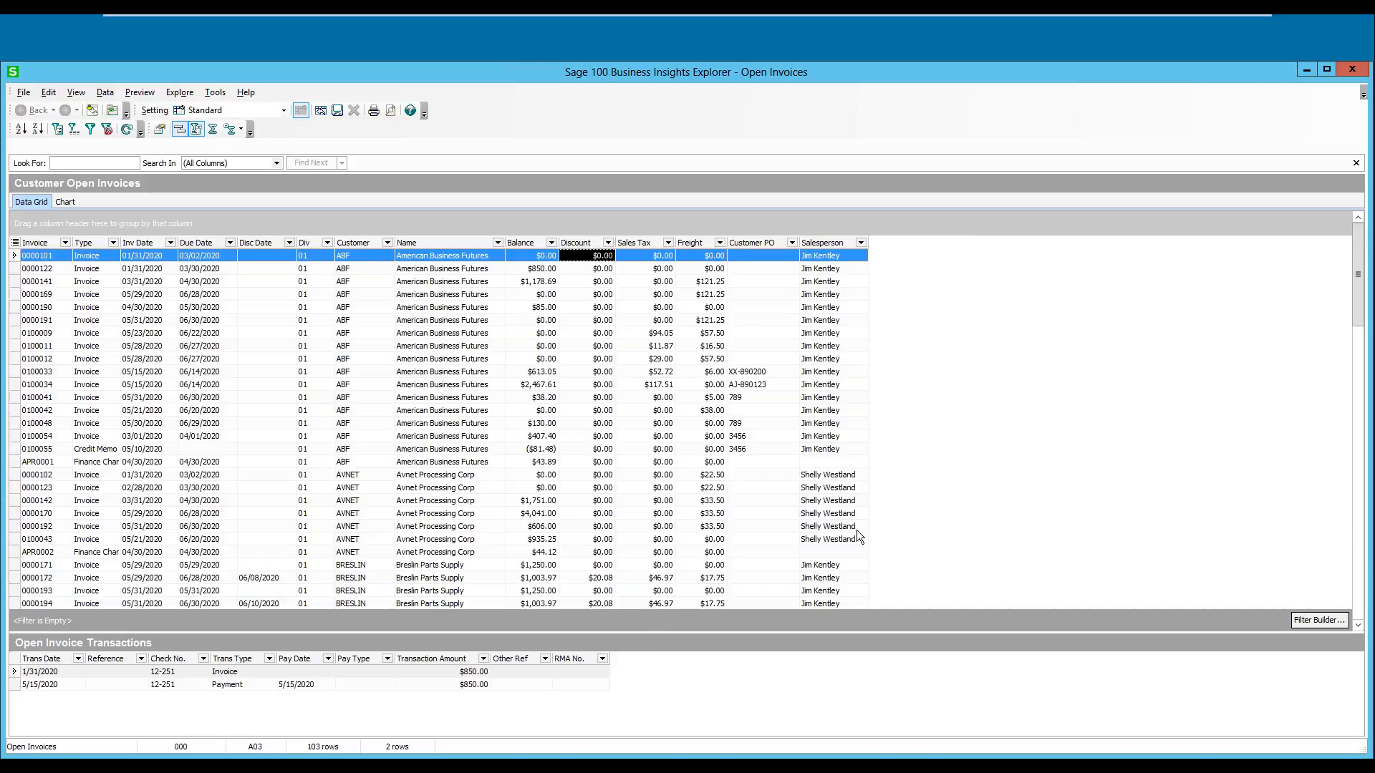
Step: Start adding a column in the Column Settings and expand the AR_Customer table to list its fields
left_click(48, 89)
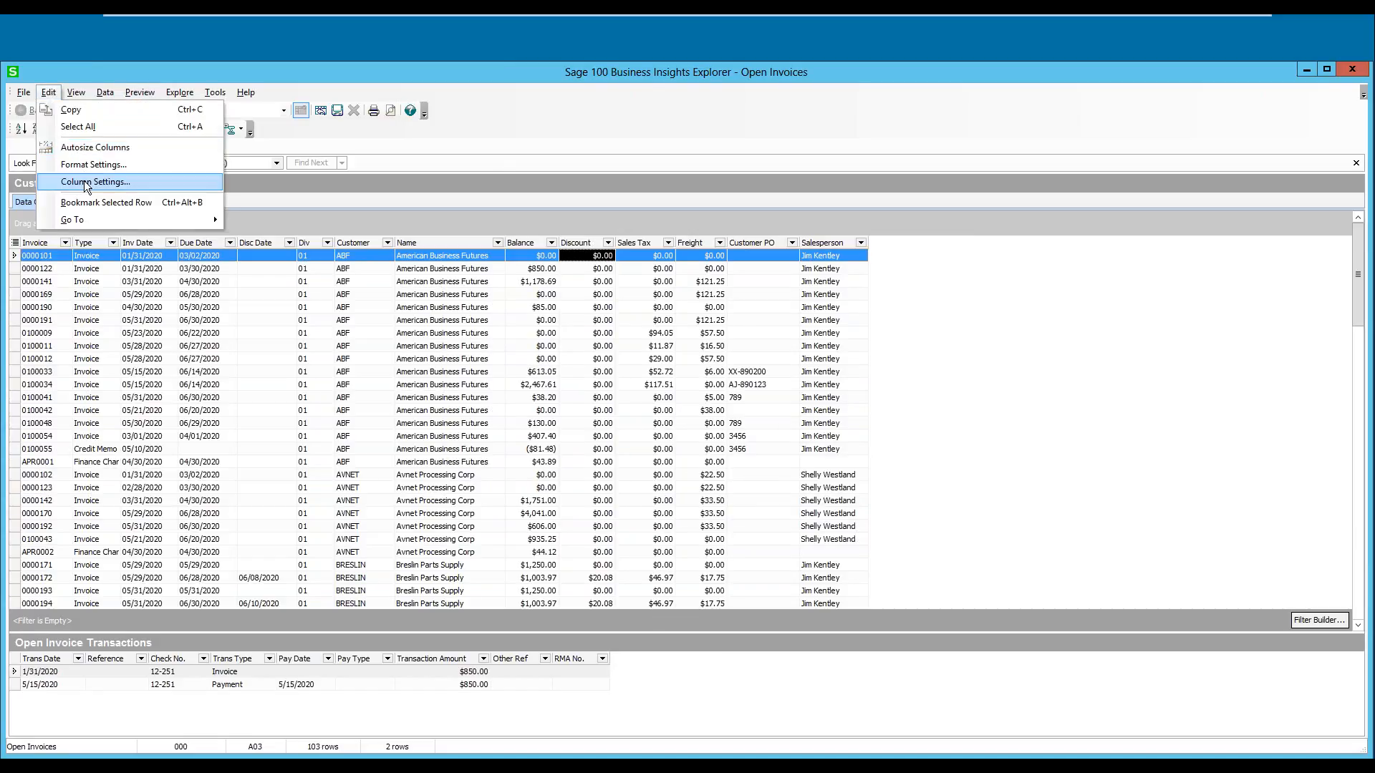
left_click(83, 180)
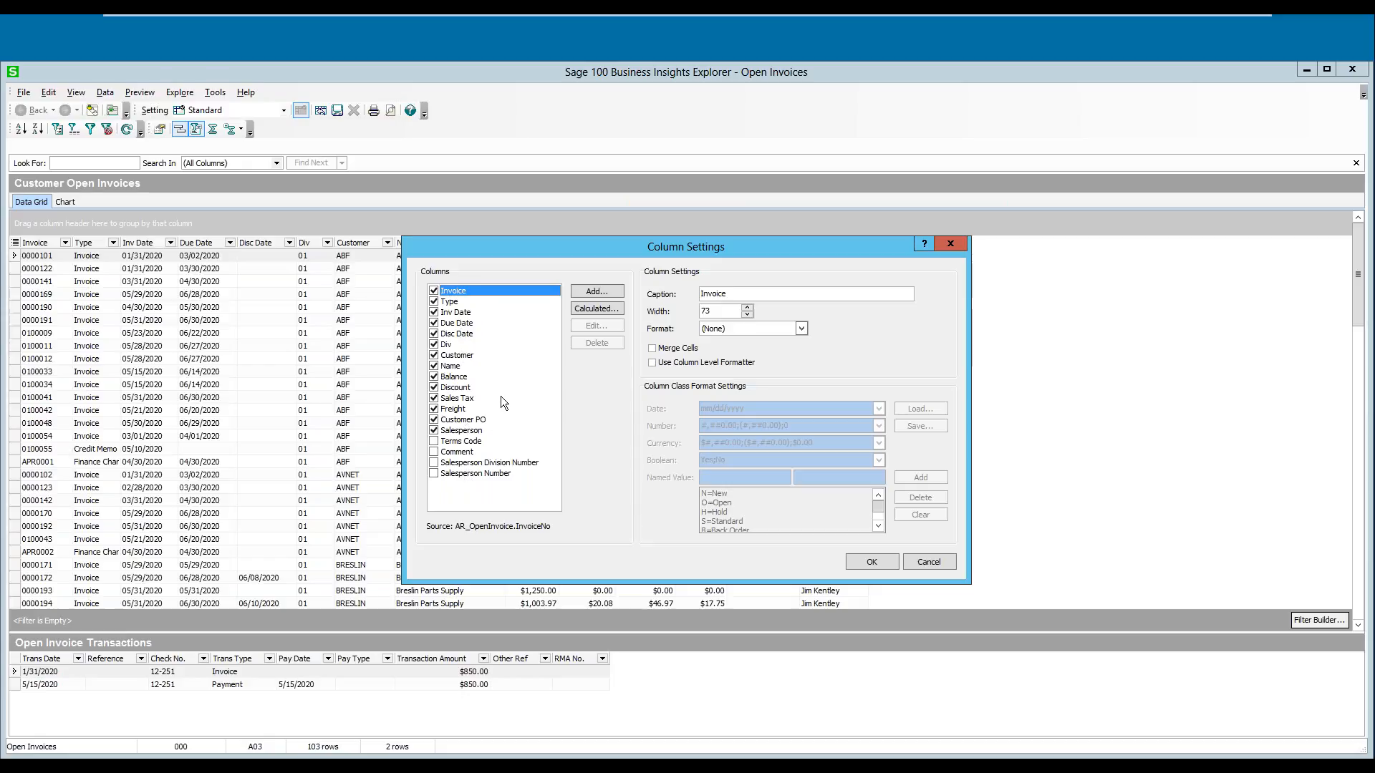
left_click(597, 292)
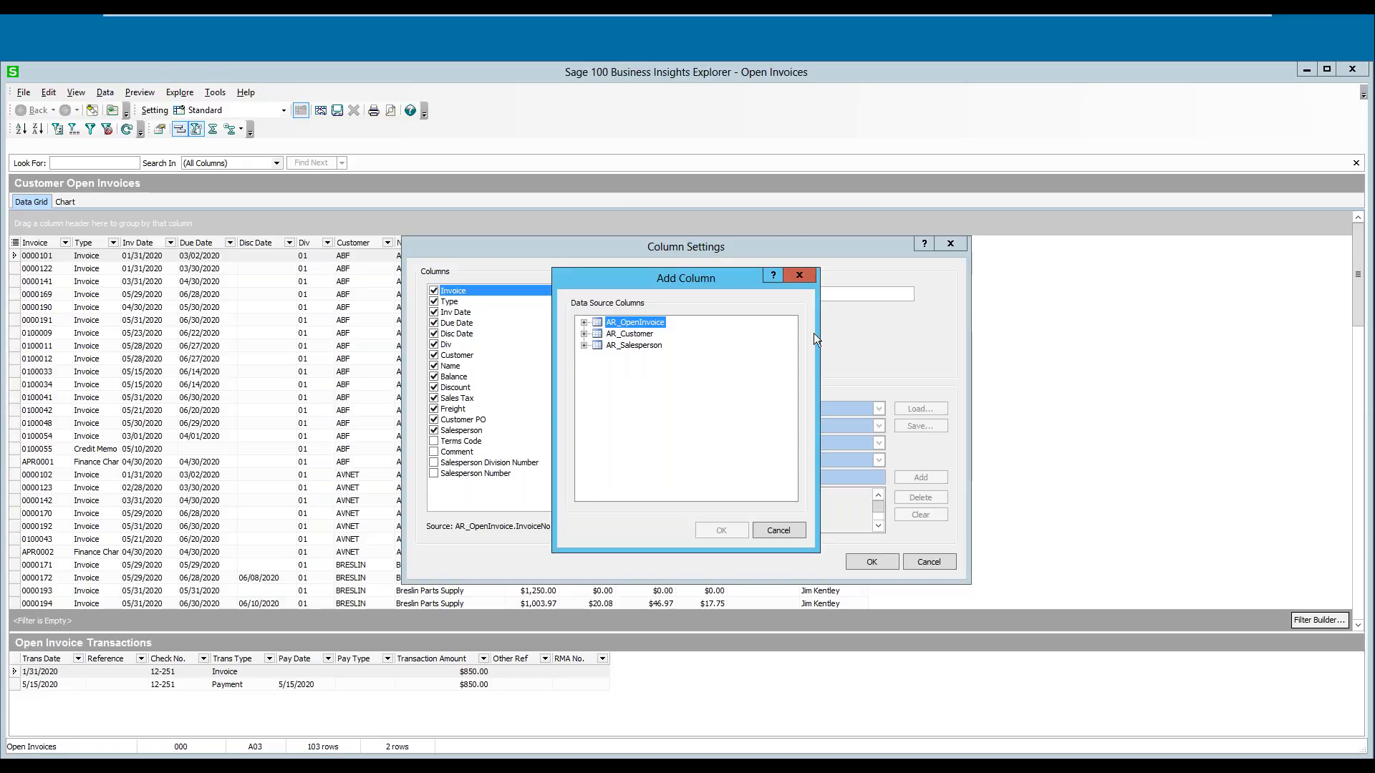
left_click(584, 334)
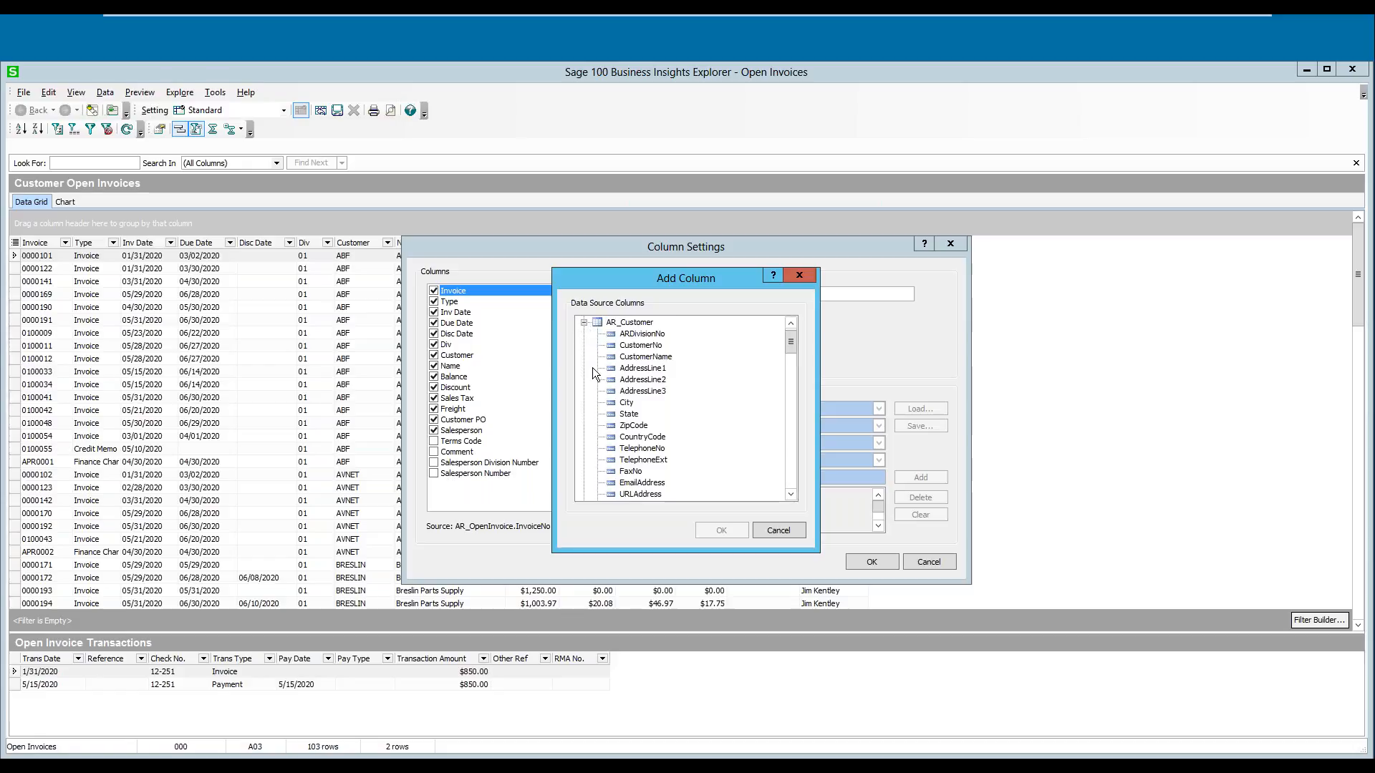
left_click(584, 323)
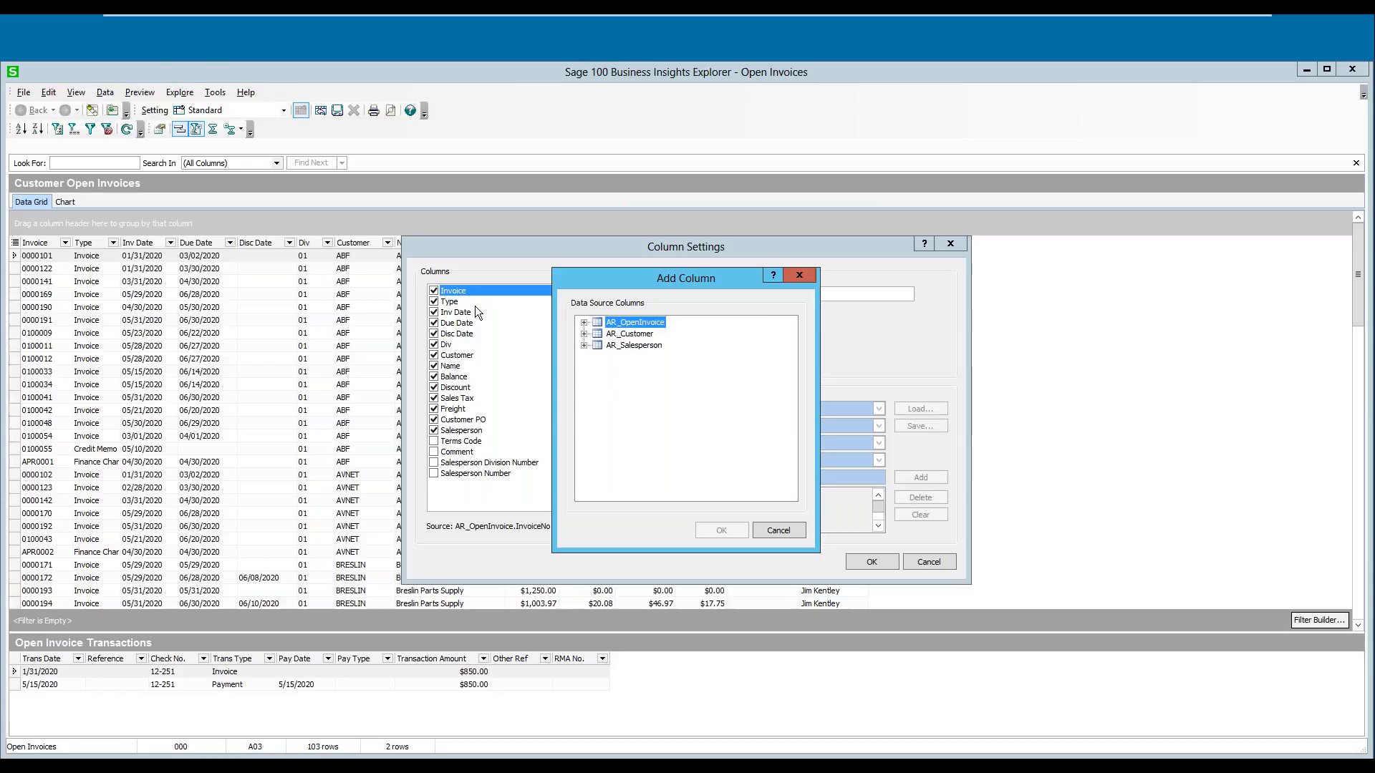
left_click(642, 335)
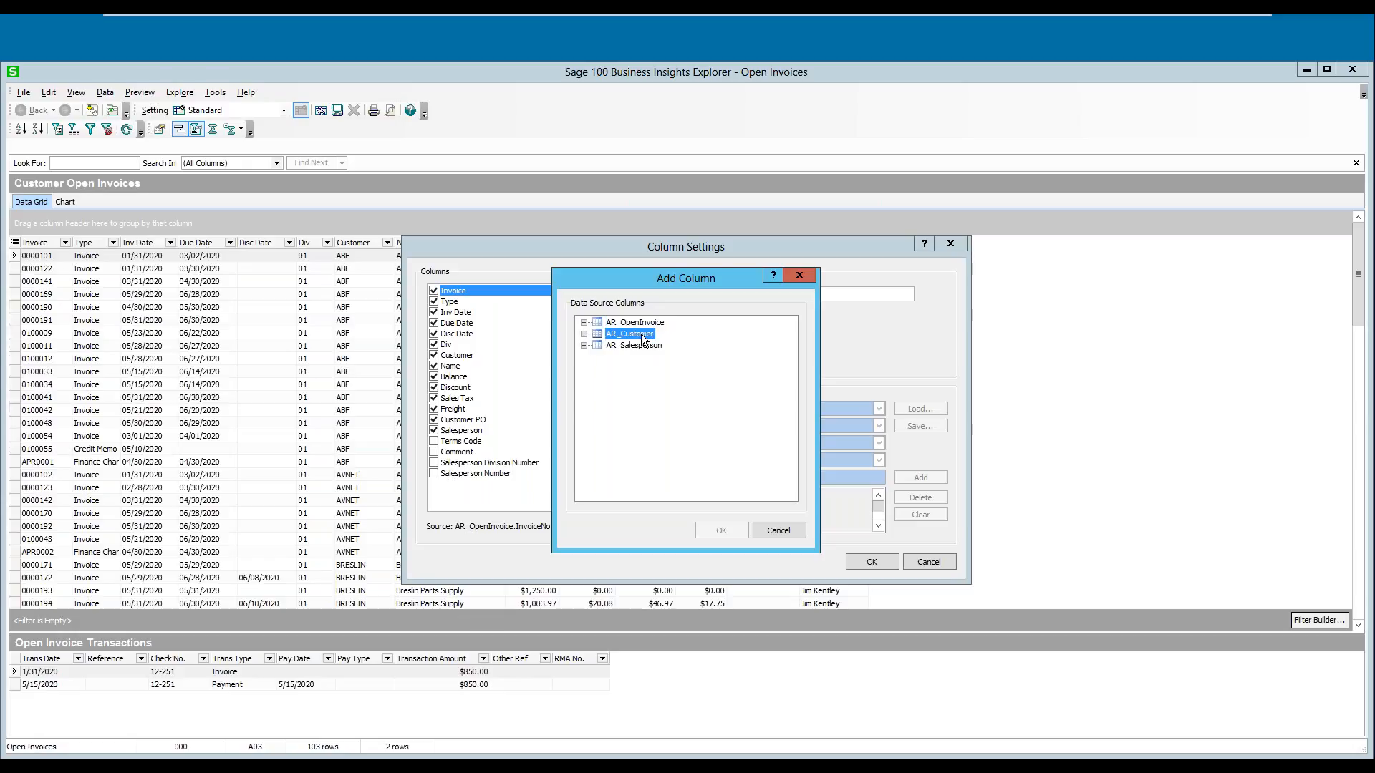
left_click(583, 334)
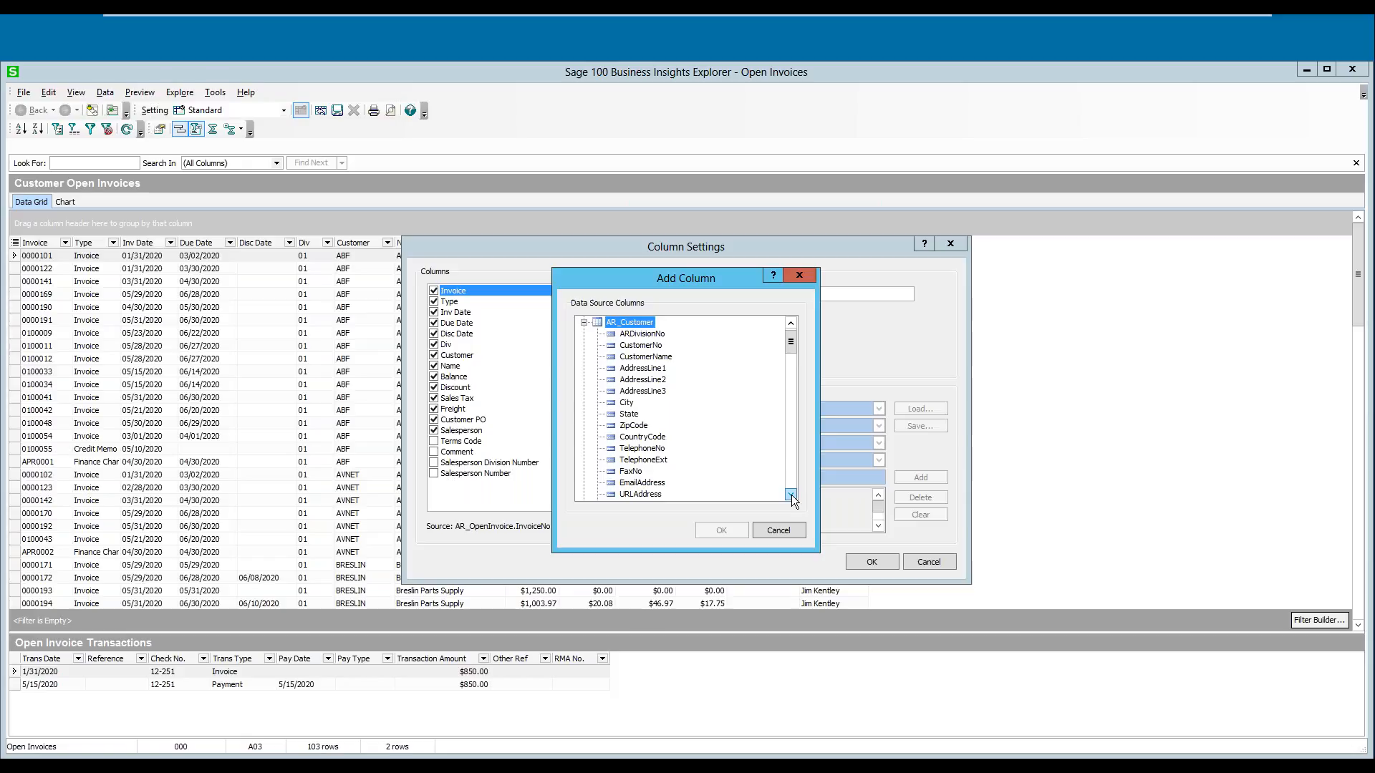
Step: Add the DateLastPayment field from AR_Customer as a new column
scroll(791, 495, "down", 1)
scroll(792, 495, "down", 3)
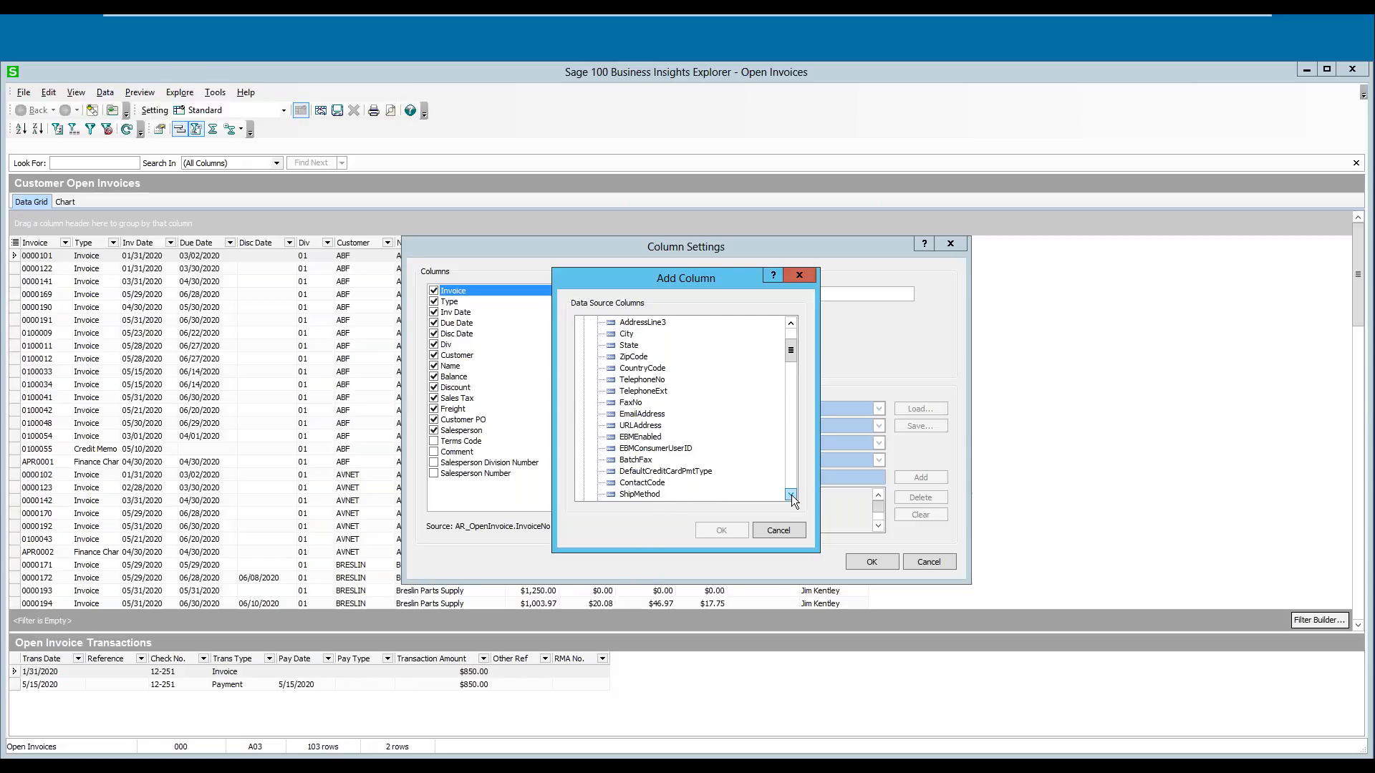
scroll(792, 496, "down", 4)
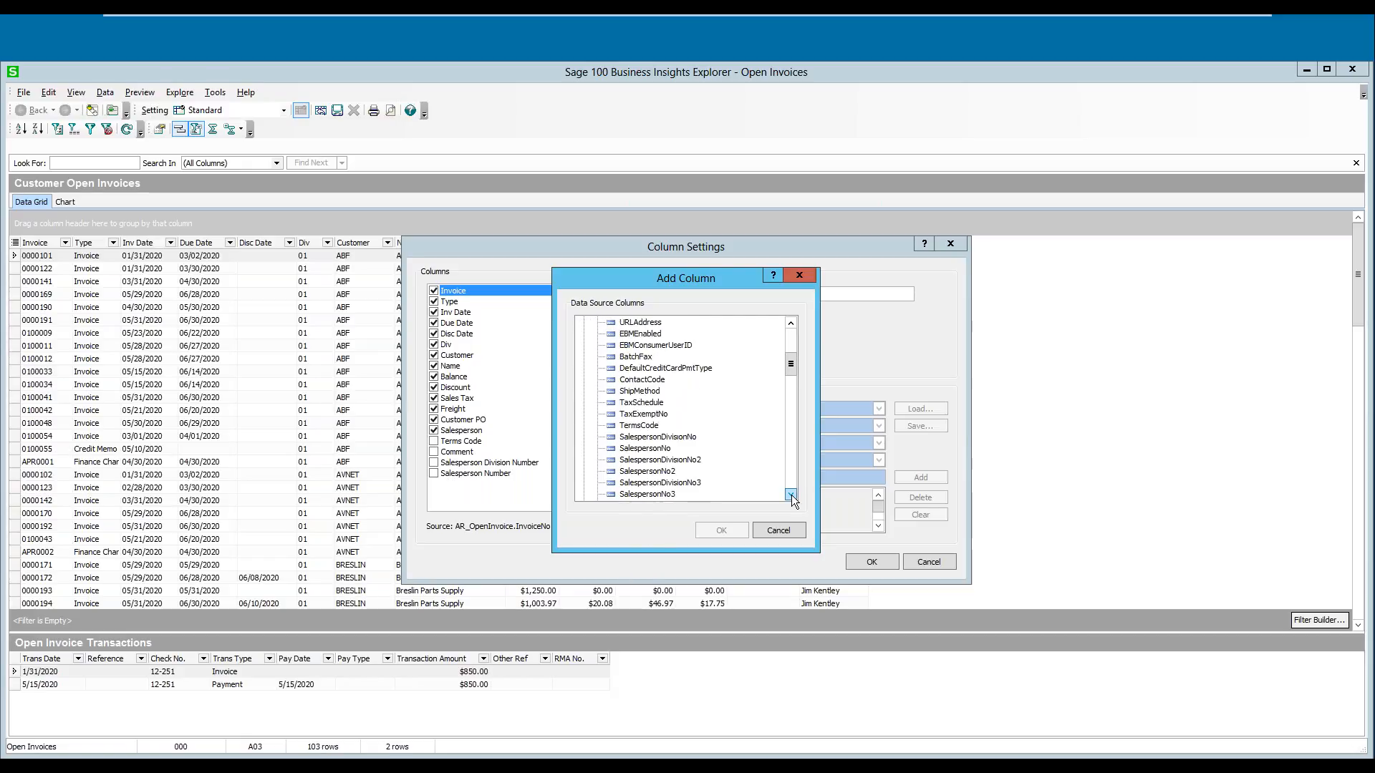
scroll(791, 495, "down", 4)
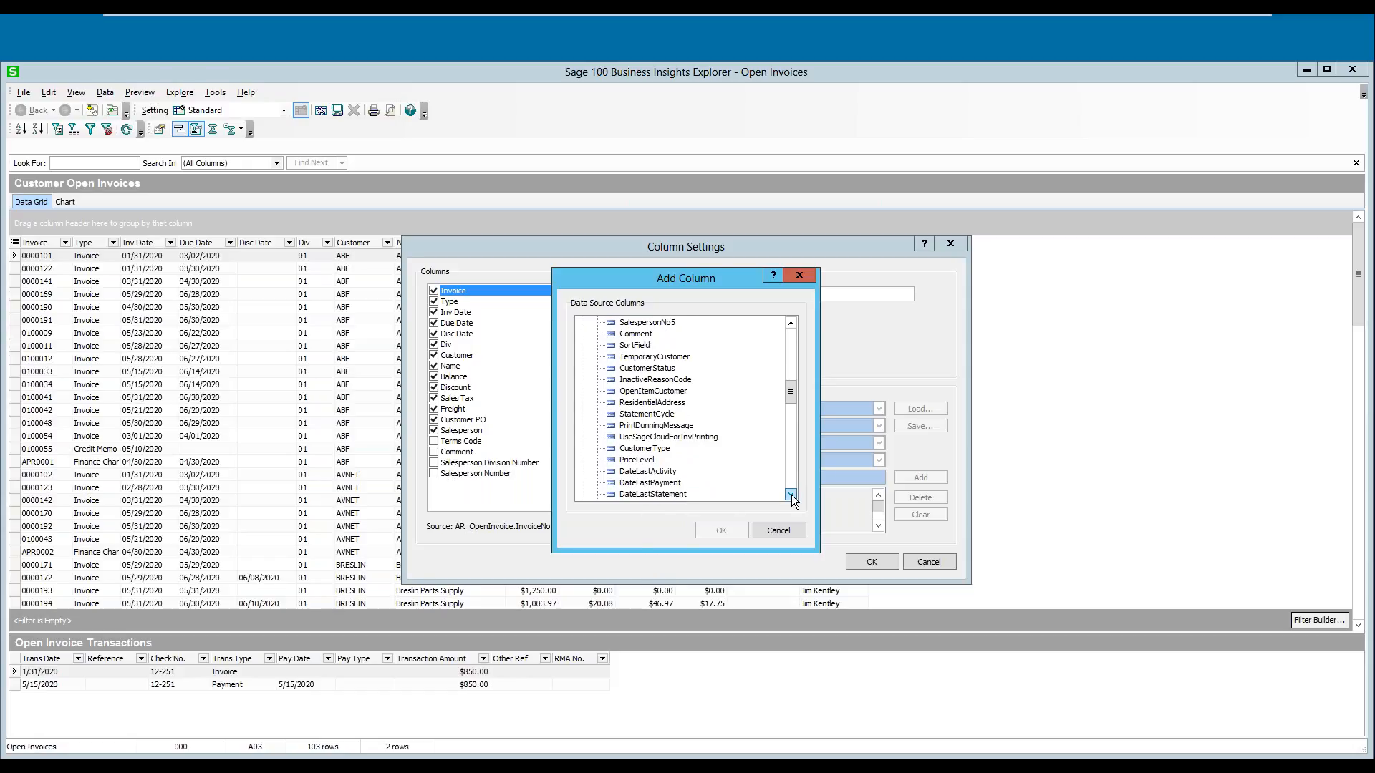
left_click(649, 483)
left_click(722, 531)
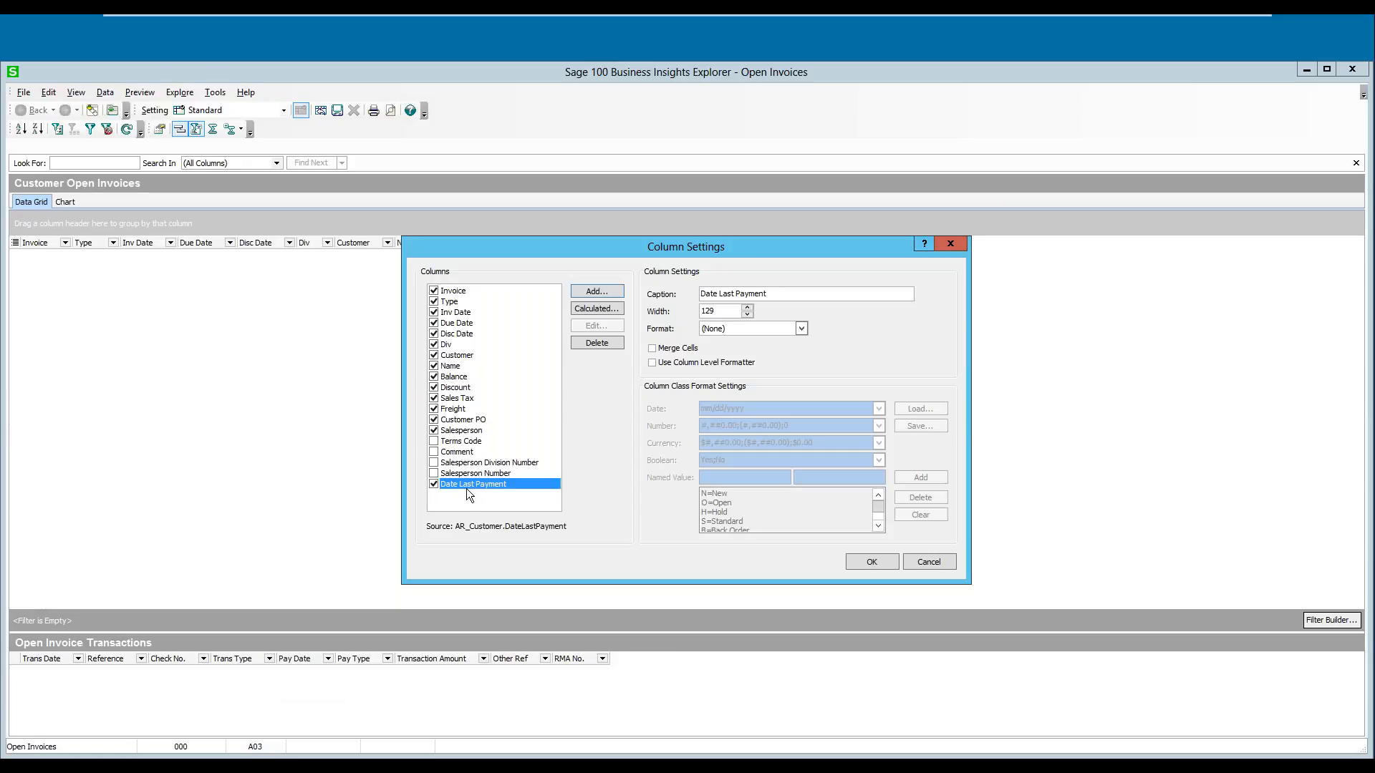
Step: Set the Date Last Payment column's format to Date and apply the column settings to the grid
left_click(737, 330)
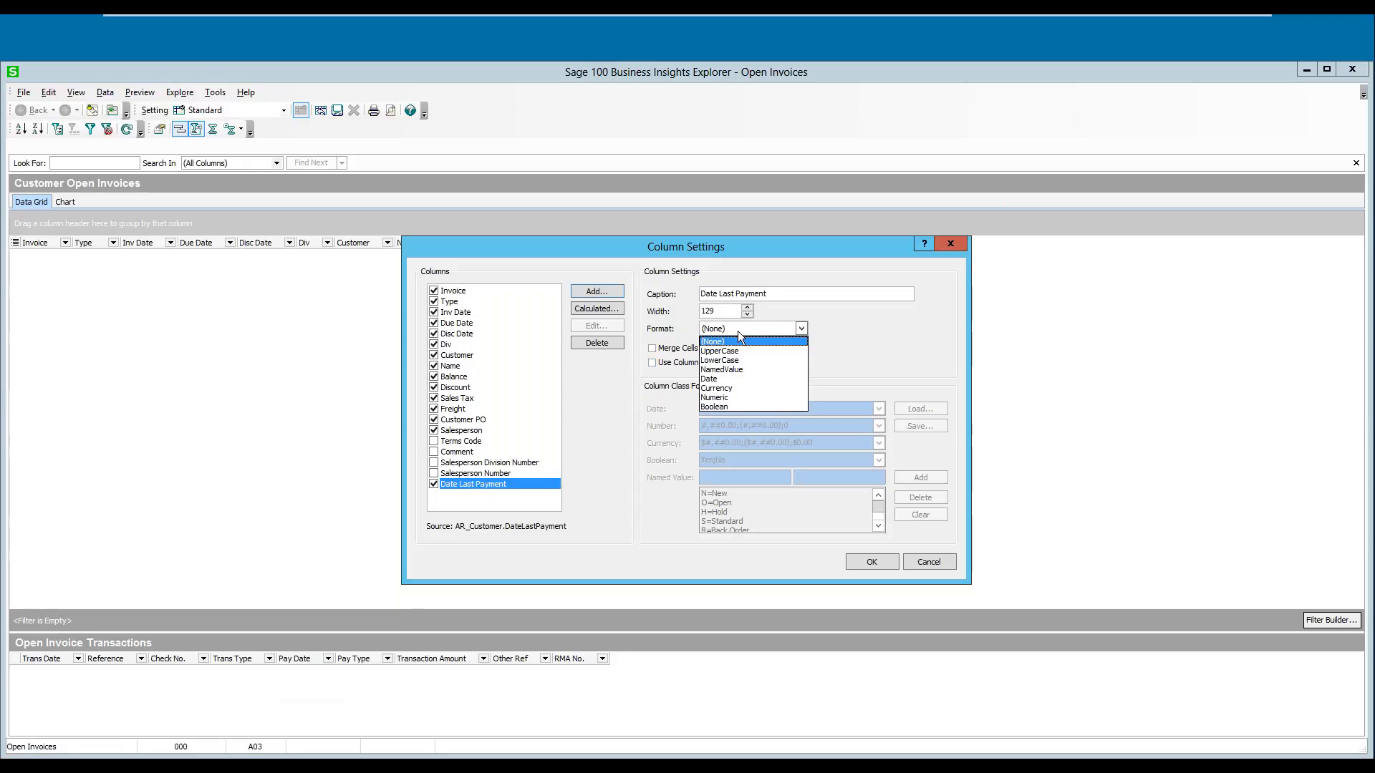
left_click(717, 378)
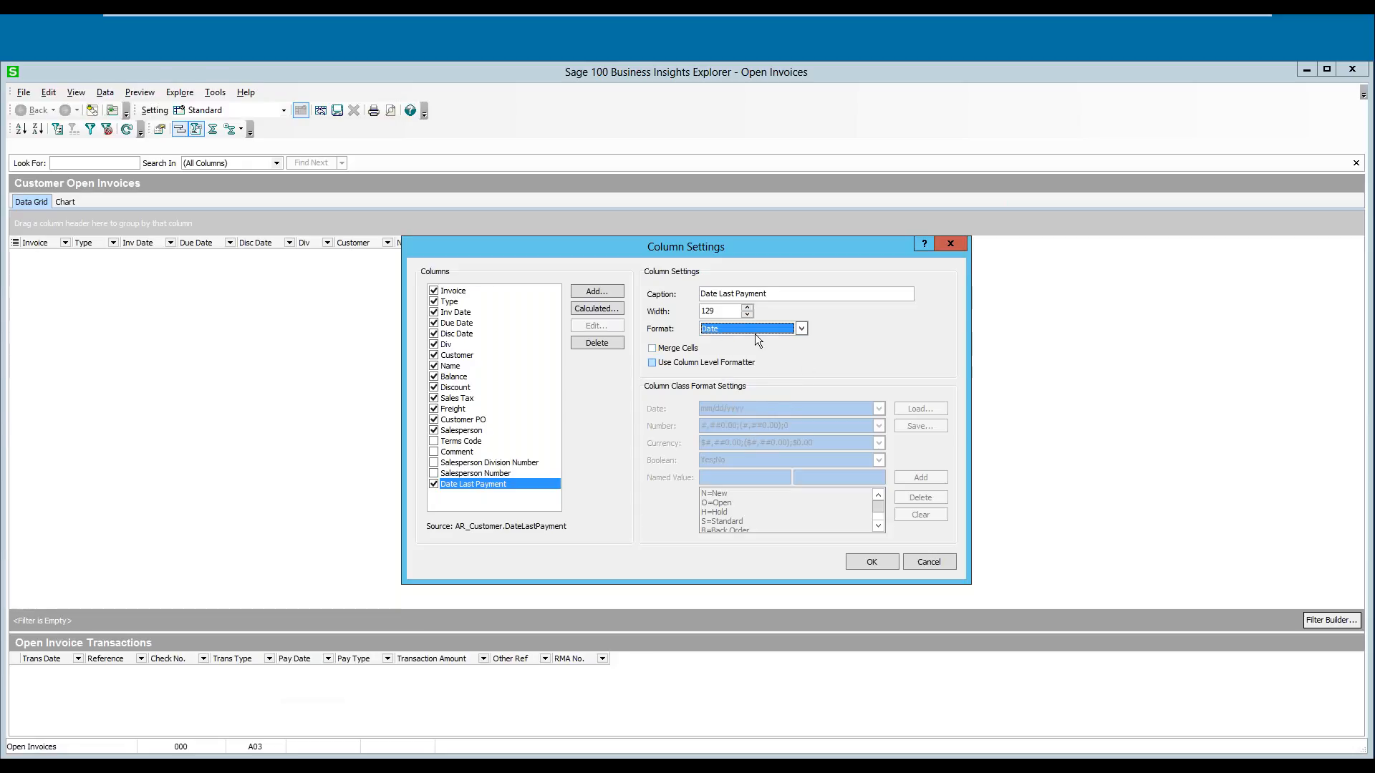
left_click(732, 333)
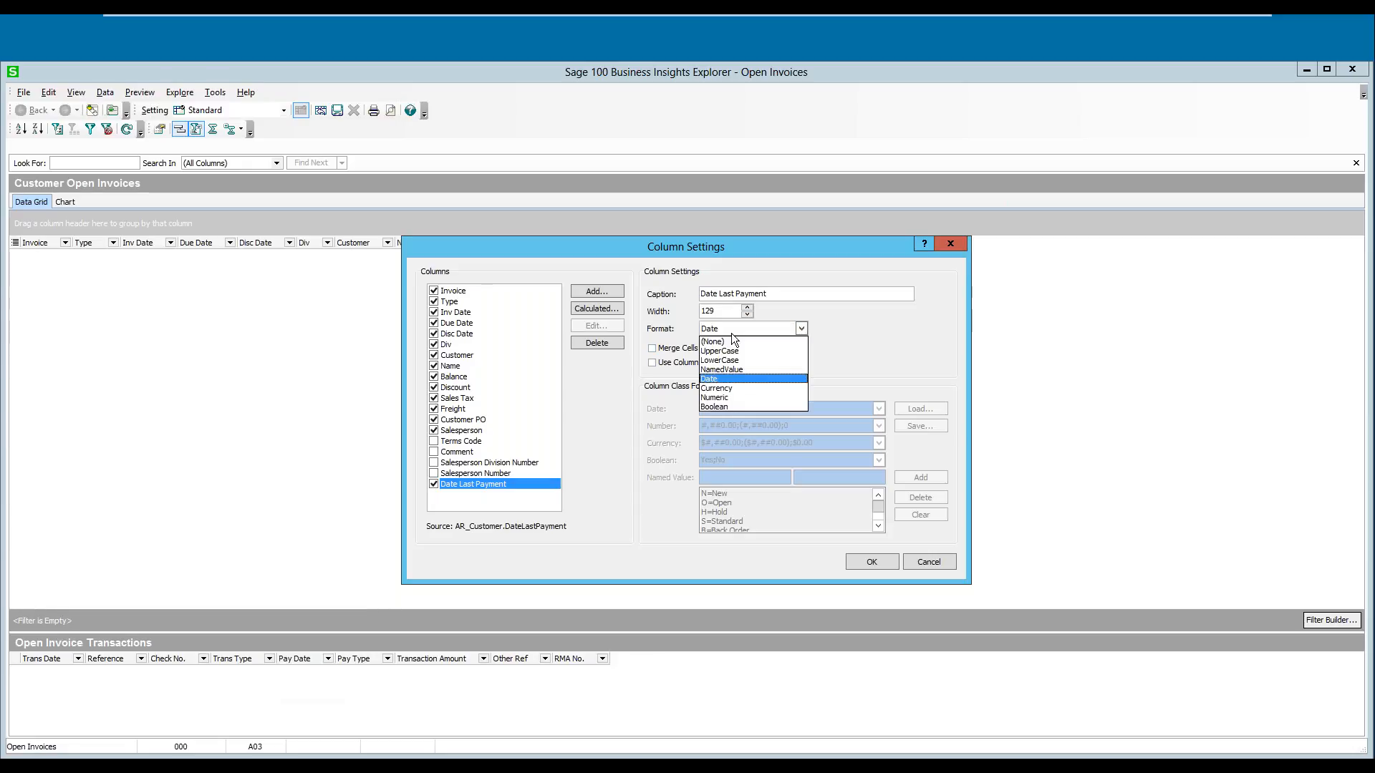
left_click(731, 340)
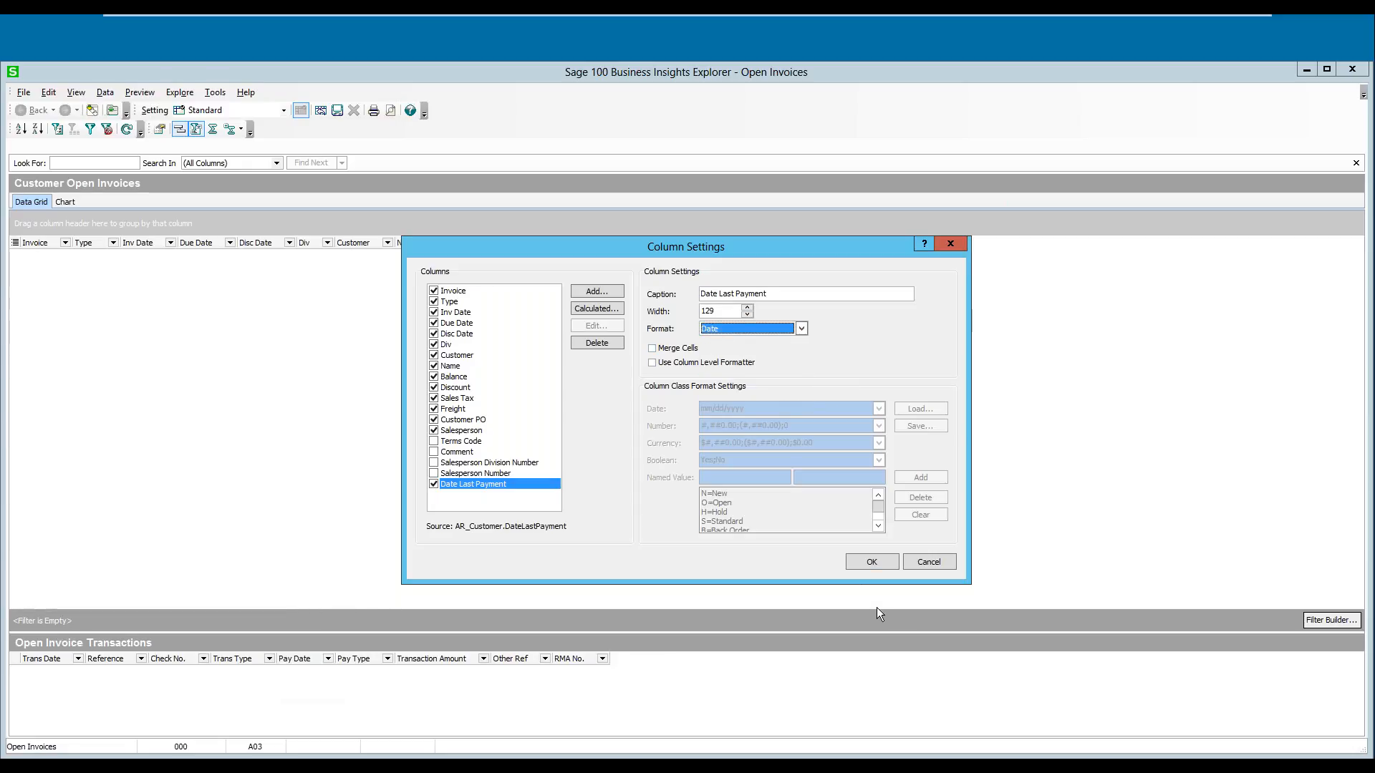
left_click(861, 568)
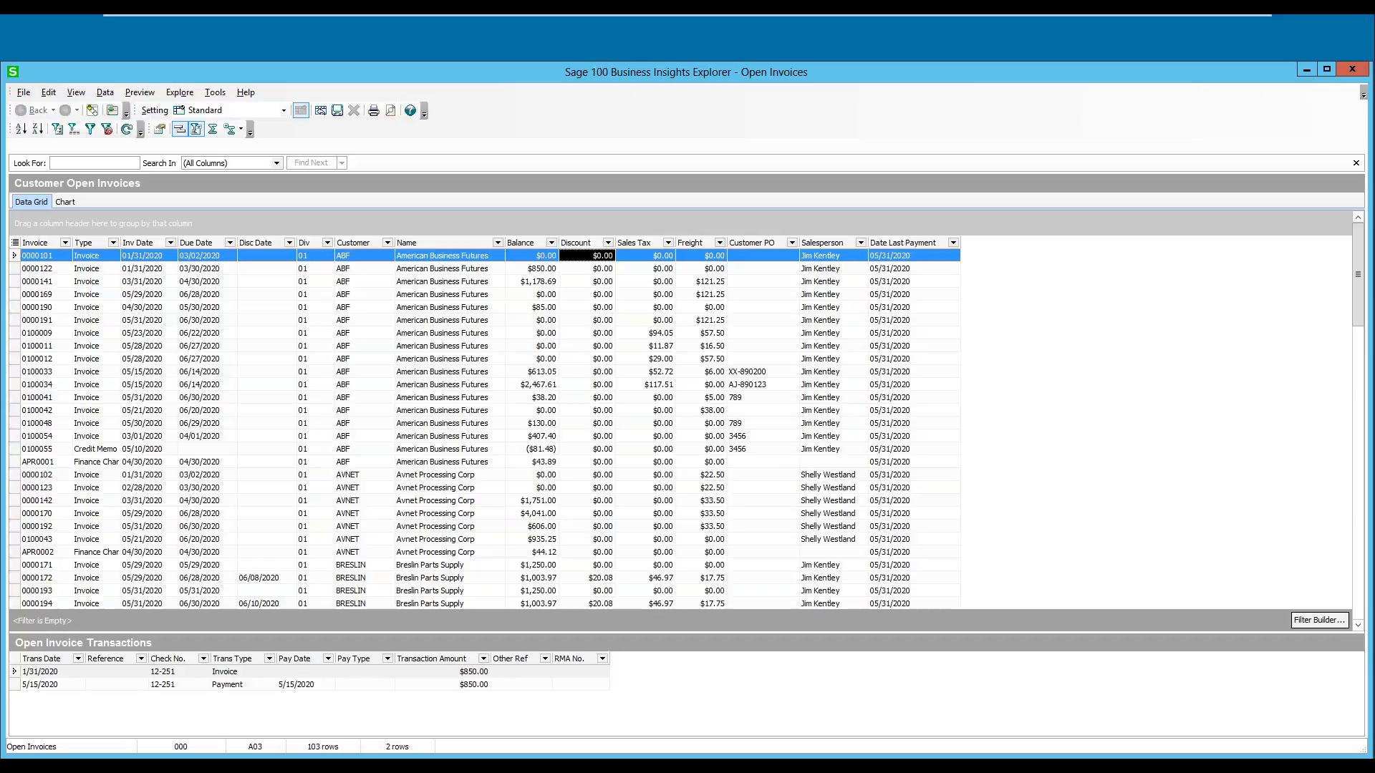
Step: Add the AvgDaysOverDue field from AR_Customer as a new column through the Column Settings and apply it to the grid
right_click(889, 247)
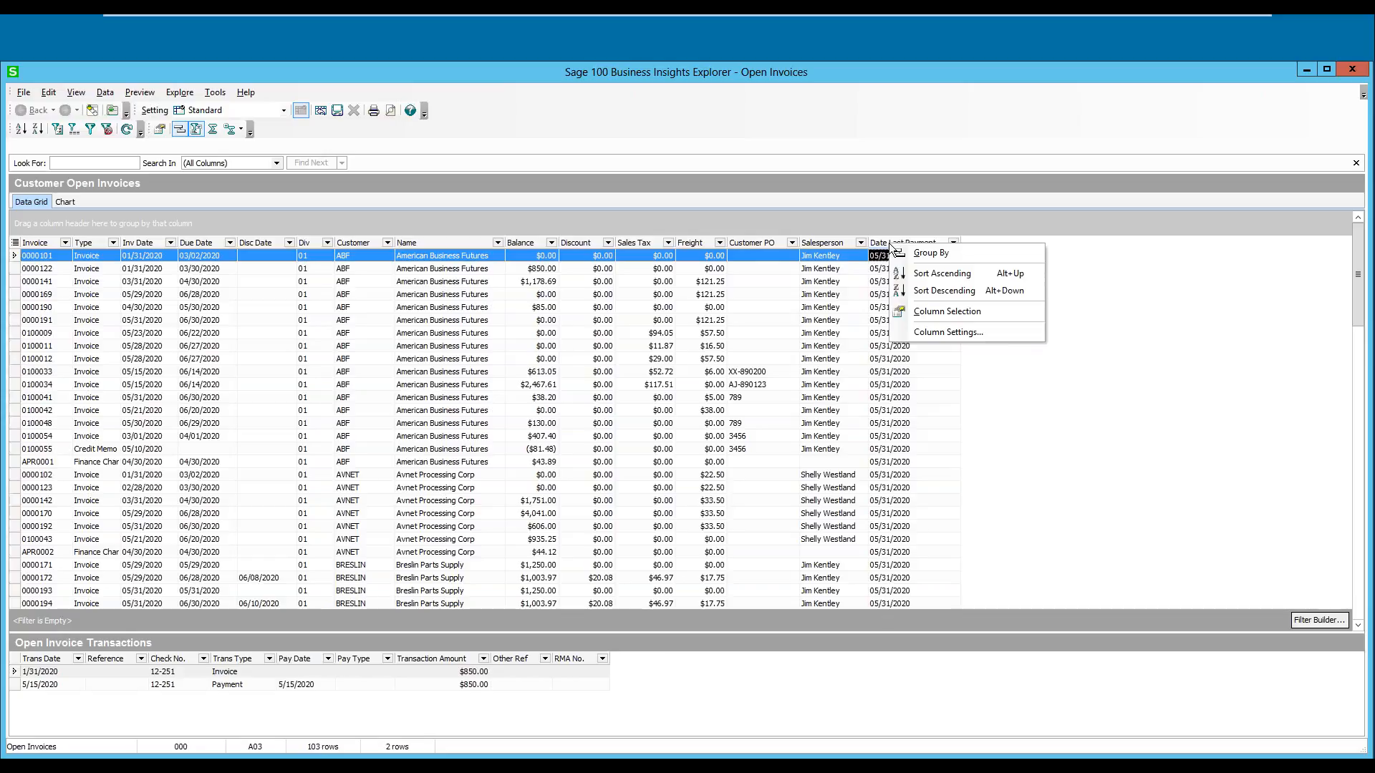
left_click(960, 332)
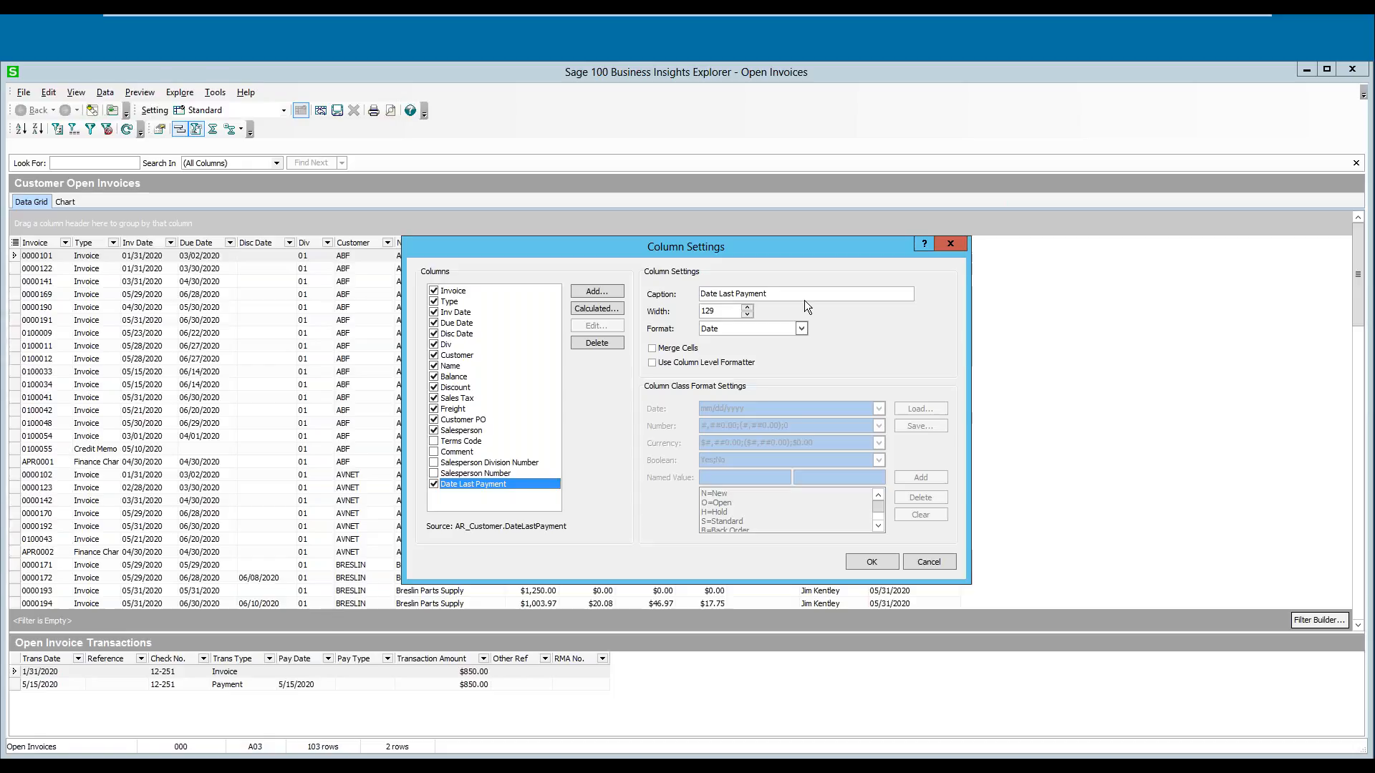
left_click(613, 291)
left_click(584, 334)
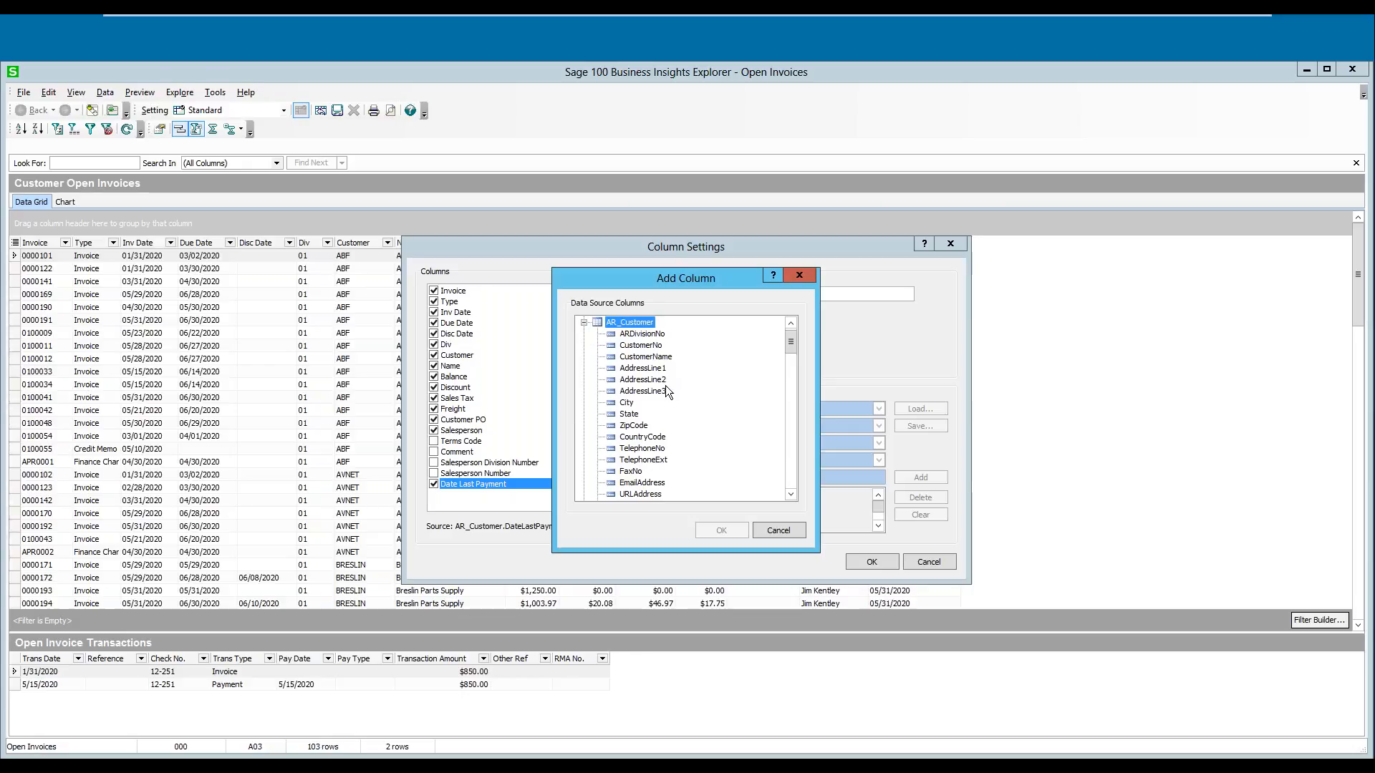
left_click(790, 494)
left_click(791, 494)
left_click(790, 494)
left_click(790, 494)
left_click(791, 494)
left_click(790, 494)
left_click(791, 494)
left_click(790, 494)
left_click(790, 494)
left_click(791, 494)
left_click(790, 494)
left_click(790, 494)
left_click(791, 494)
left_click(790, 494)
left_click(790, 494)
left_click(790, 494)
left_click(790, 494)
left_click(791, 494)
left_click(791, 494)
left_click(790, 494)
left_click(790, 493)
left_click(790, 494)
left_click(790, 494)
left_click(790, 494)
left_click(790, 494)
left_click(790, 494)
left_click(790, 494)
left_click(790, 494)
left_click(790, 494)
left_click(790, 494)
left_click(655, 472)
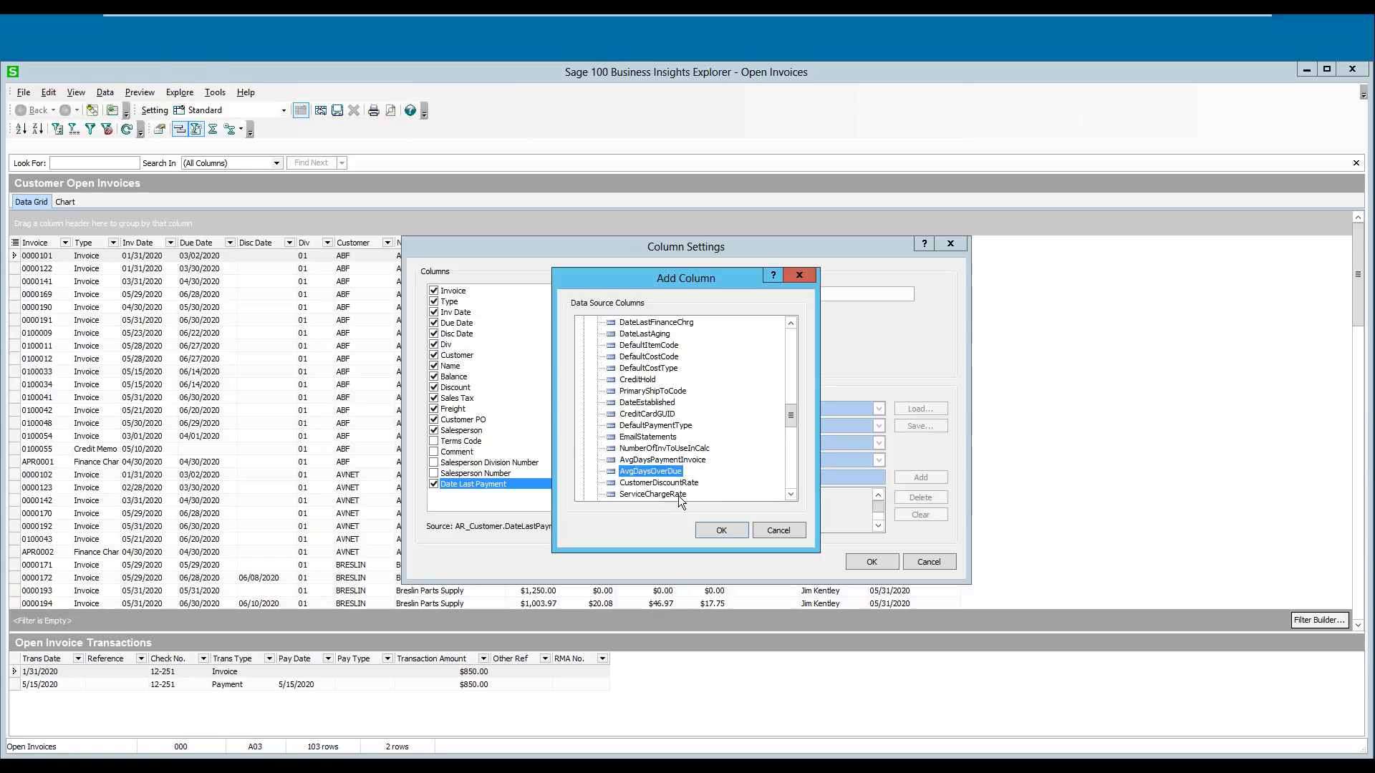
left_click(710, 536)
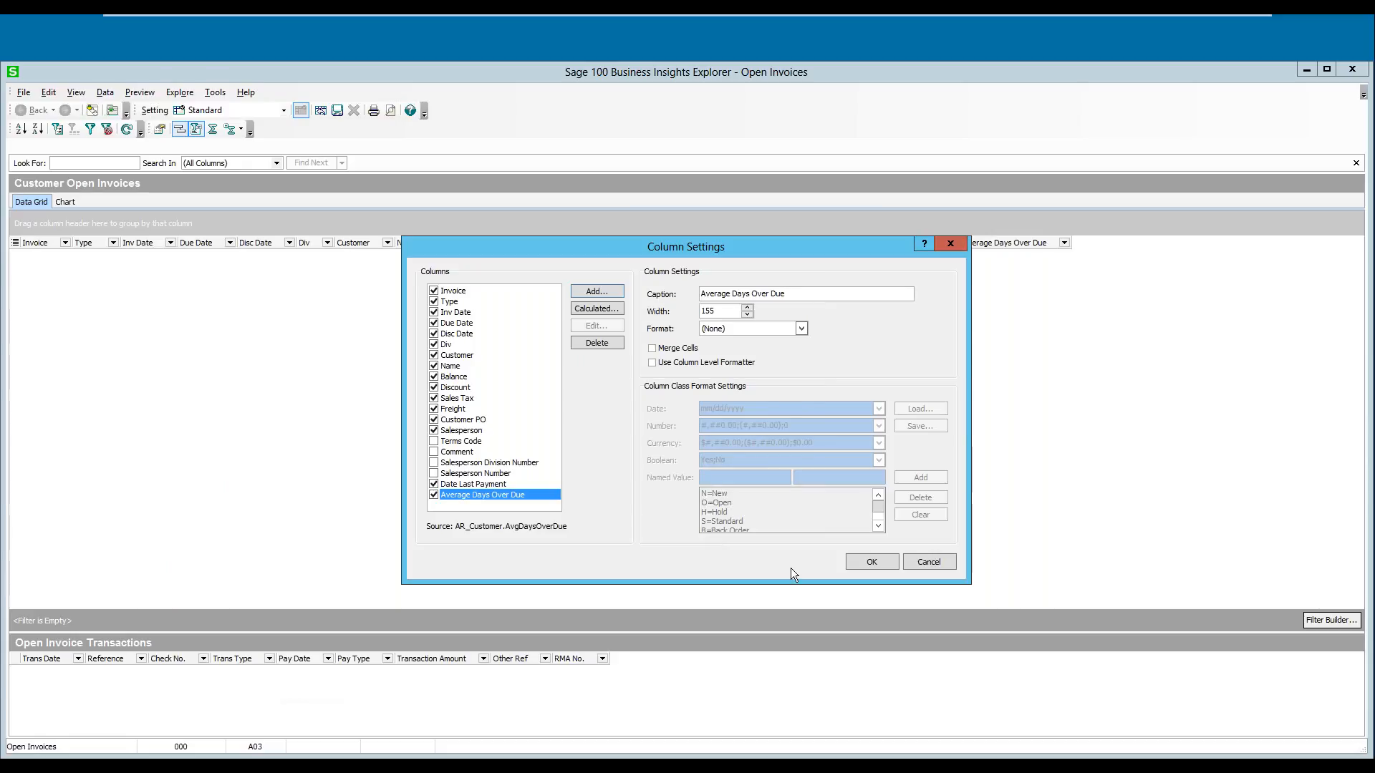
left_click(871, 563)
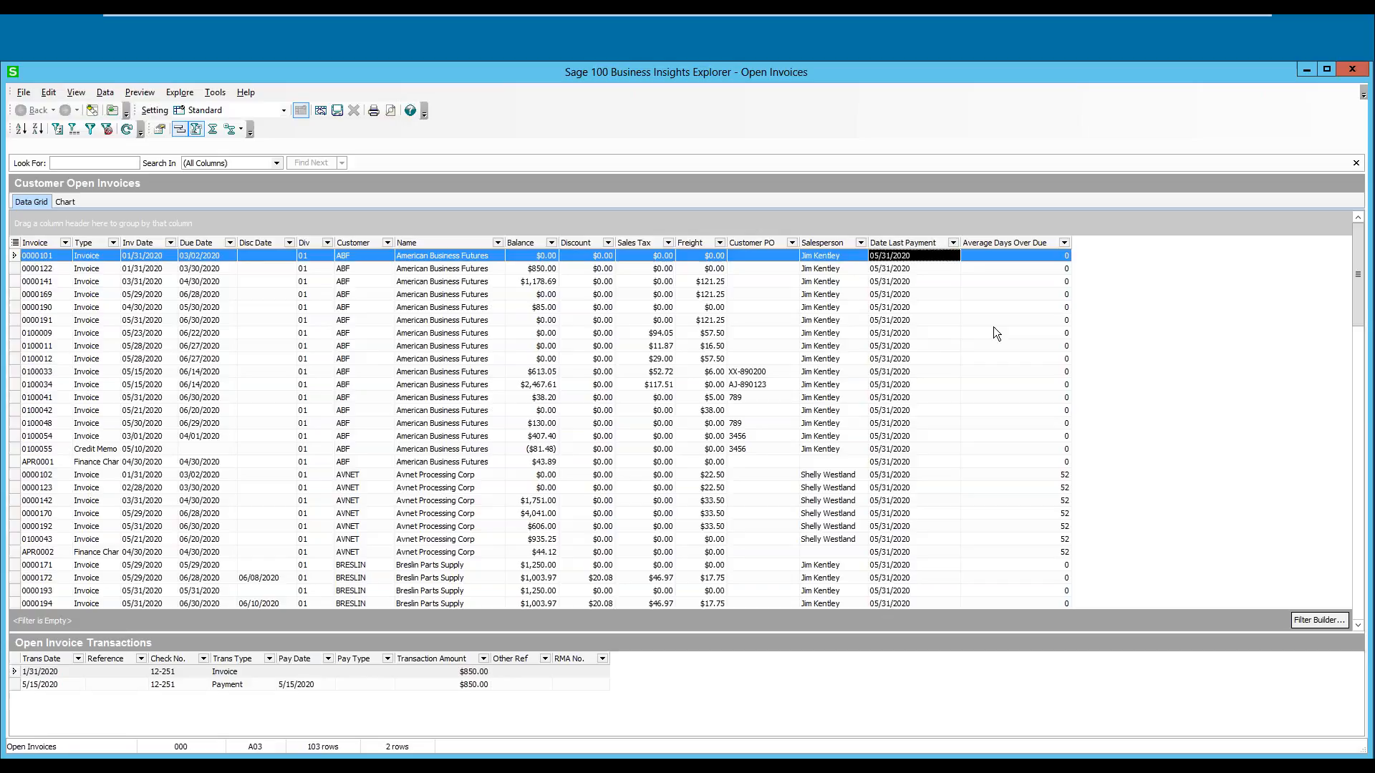
Step: Add the user-defined field UDF_COLL_NOTES from AR_Customer as a new column through the Column Settings
right_click(829, 247)
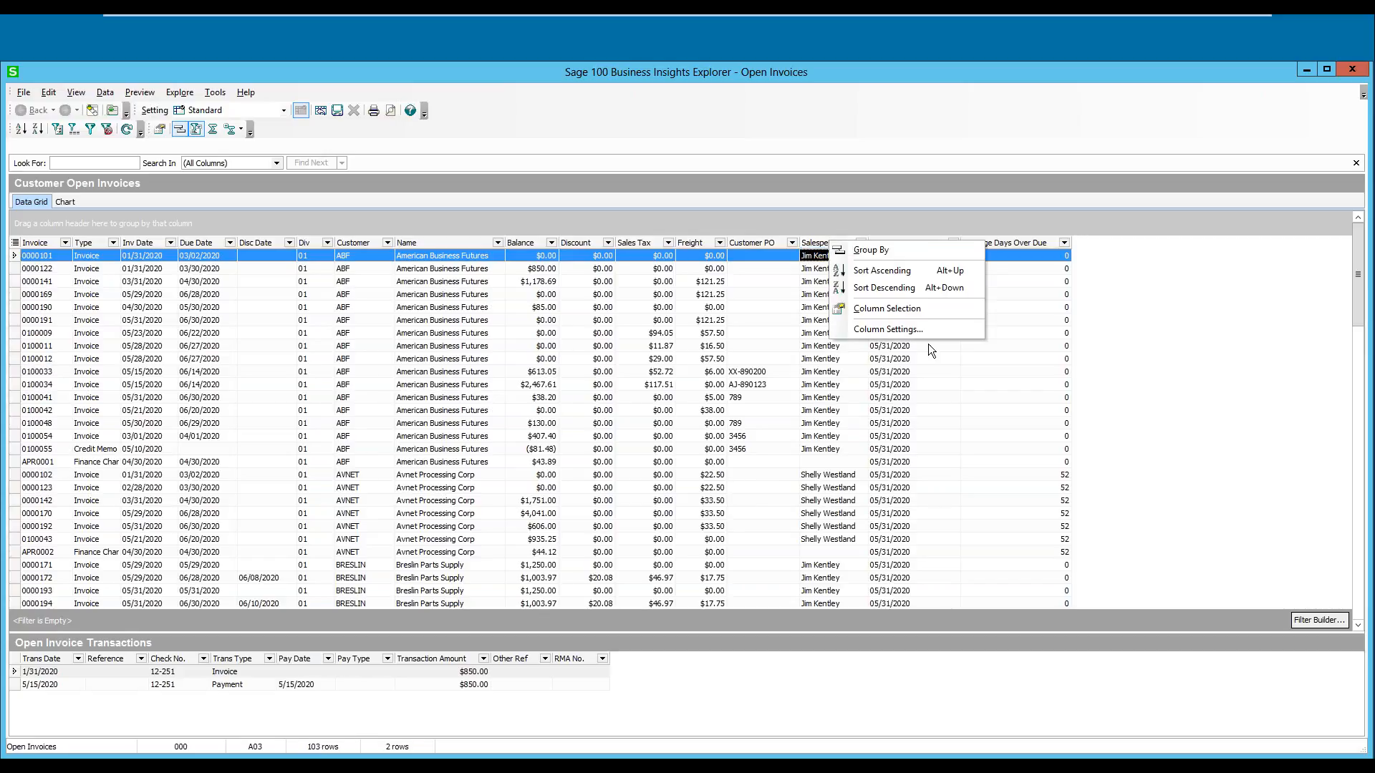
left_click(892, 331)
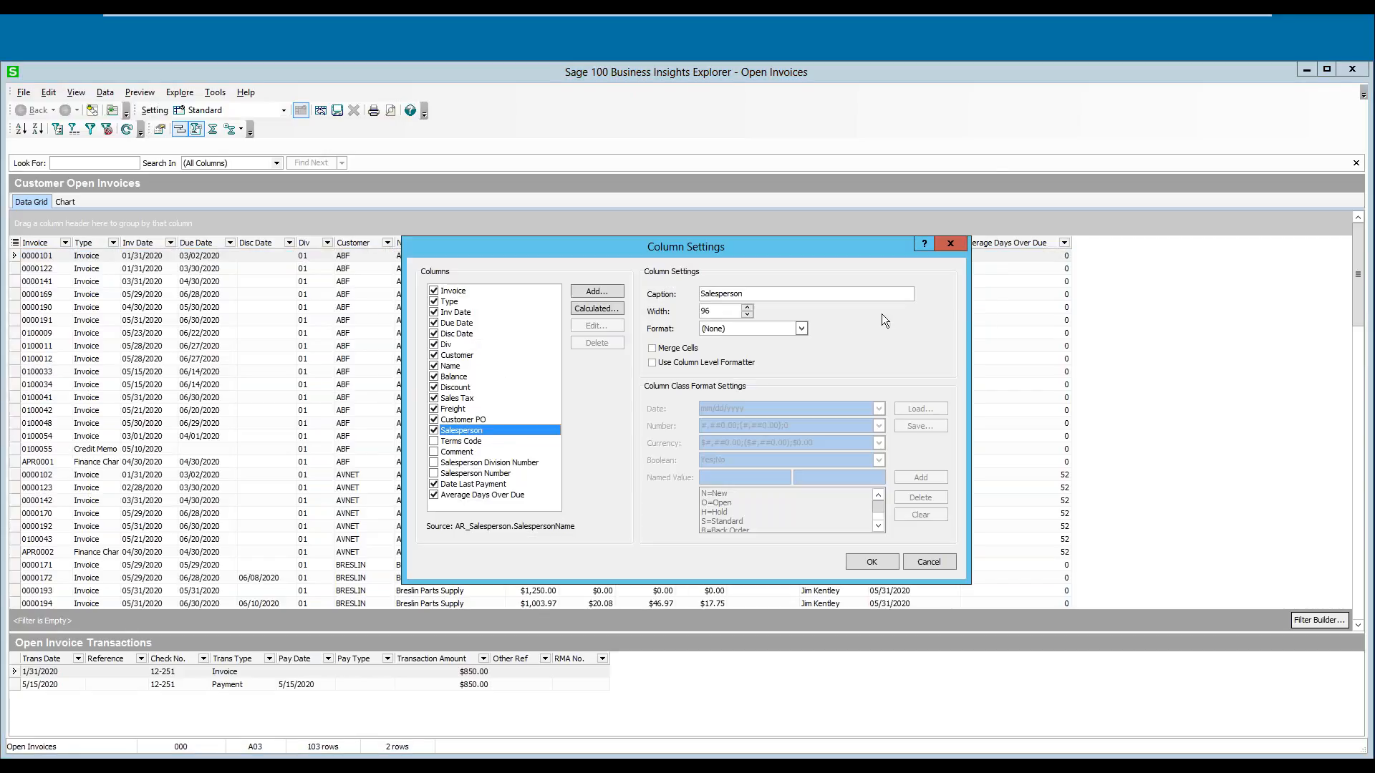
left_click(607, 290)
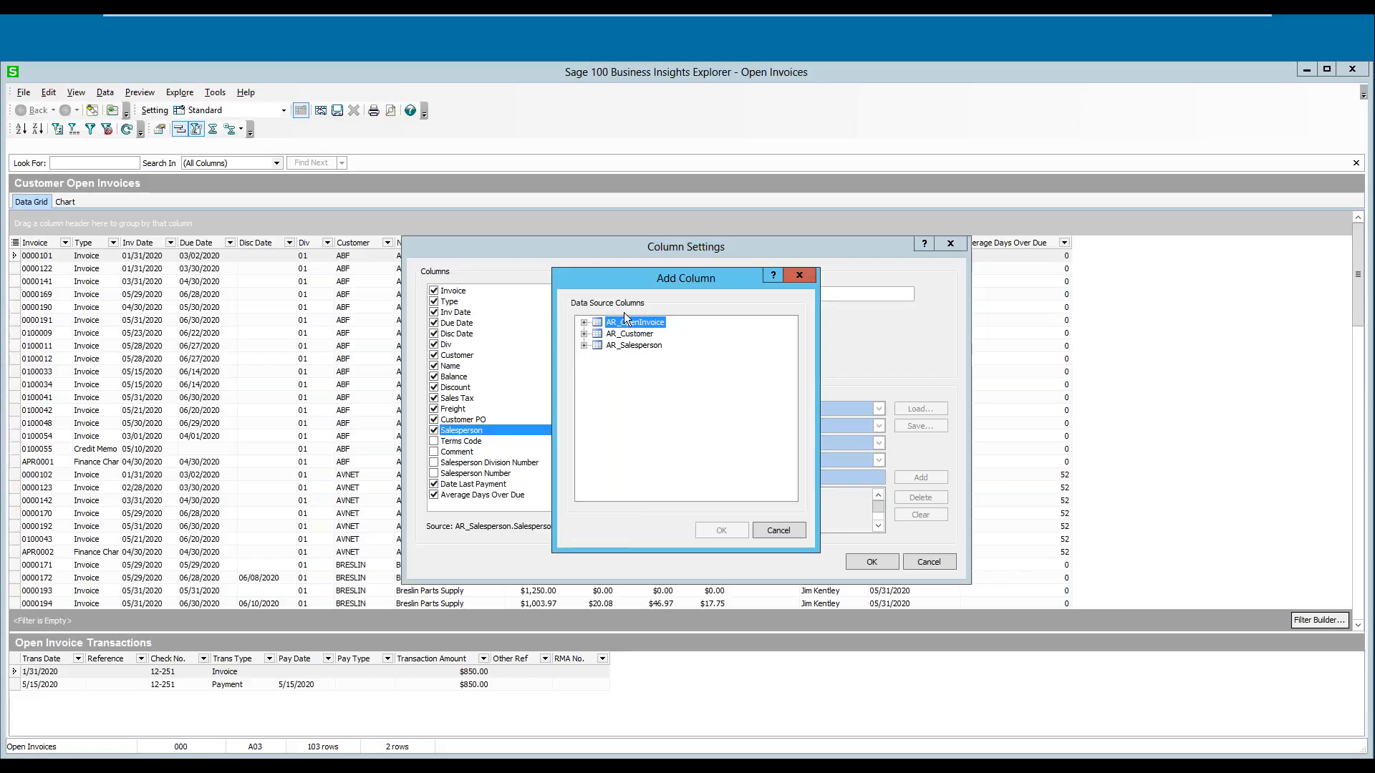
left_click(608, 336)
left_click(584, 334)
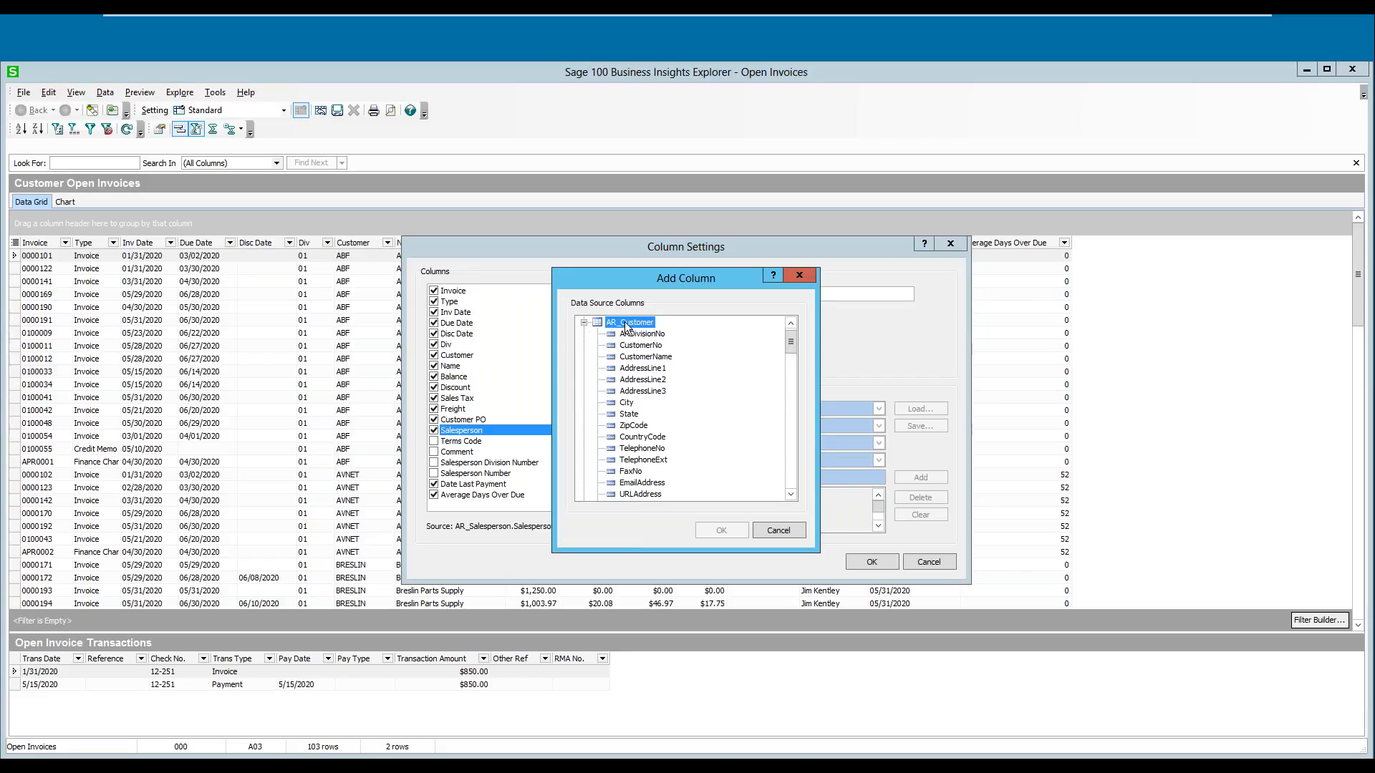
left_click_drag(792, 344, 771, 479)
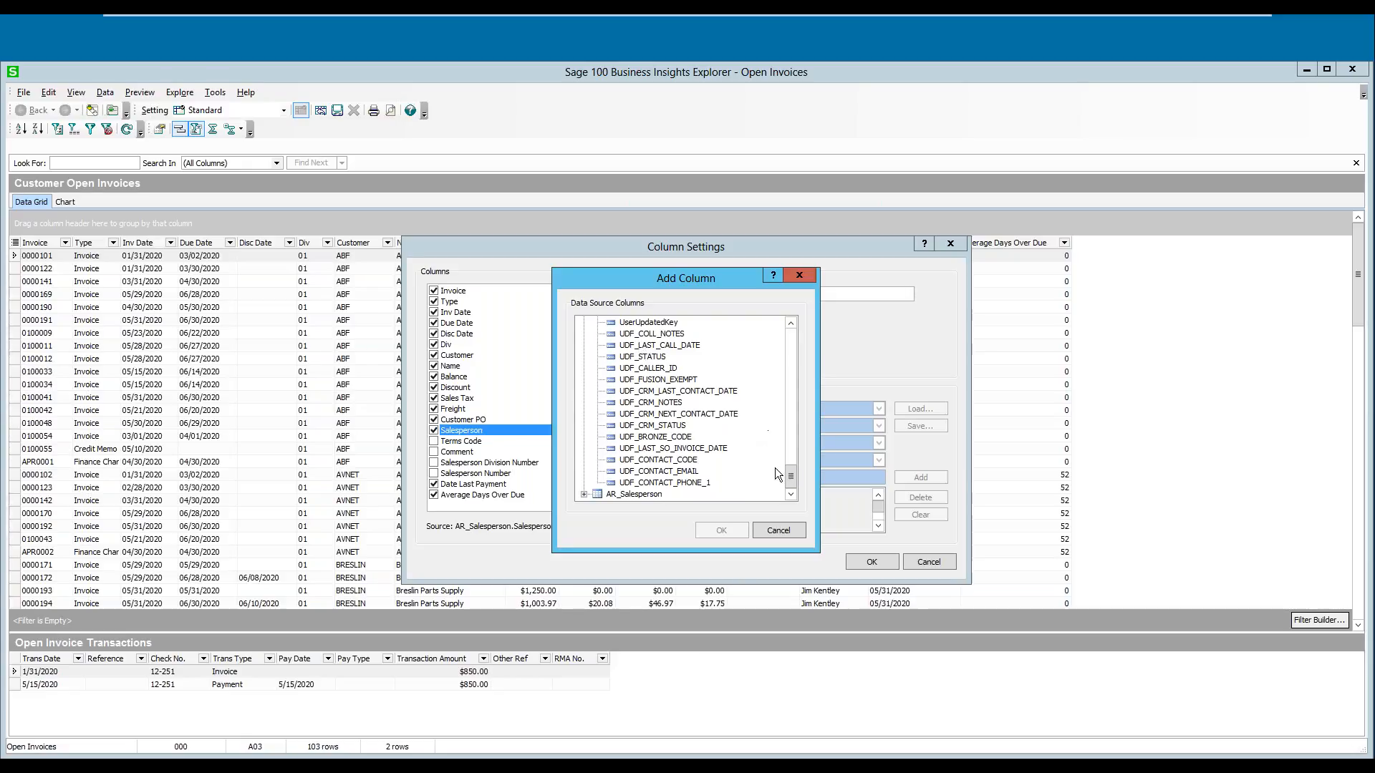
mouse_move(789, 479)
left_mouse_down()
mouse_move(792, 457)
mouse_move(791, 478)
left_mouse_up()
left_click(635, 334)
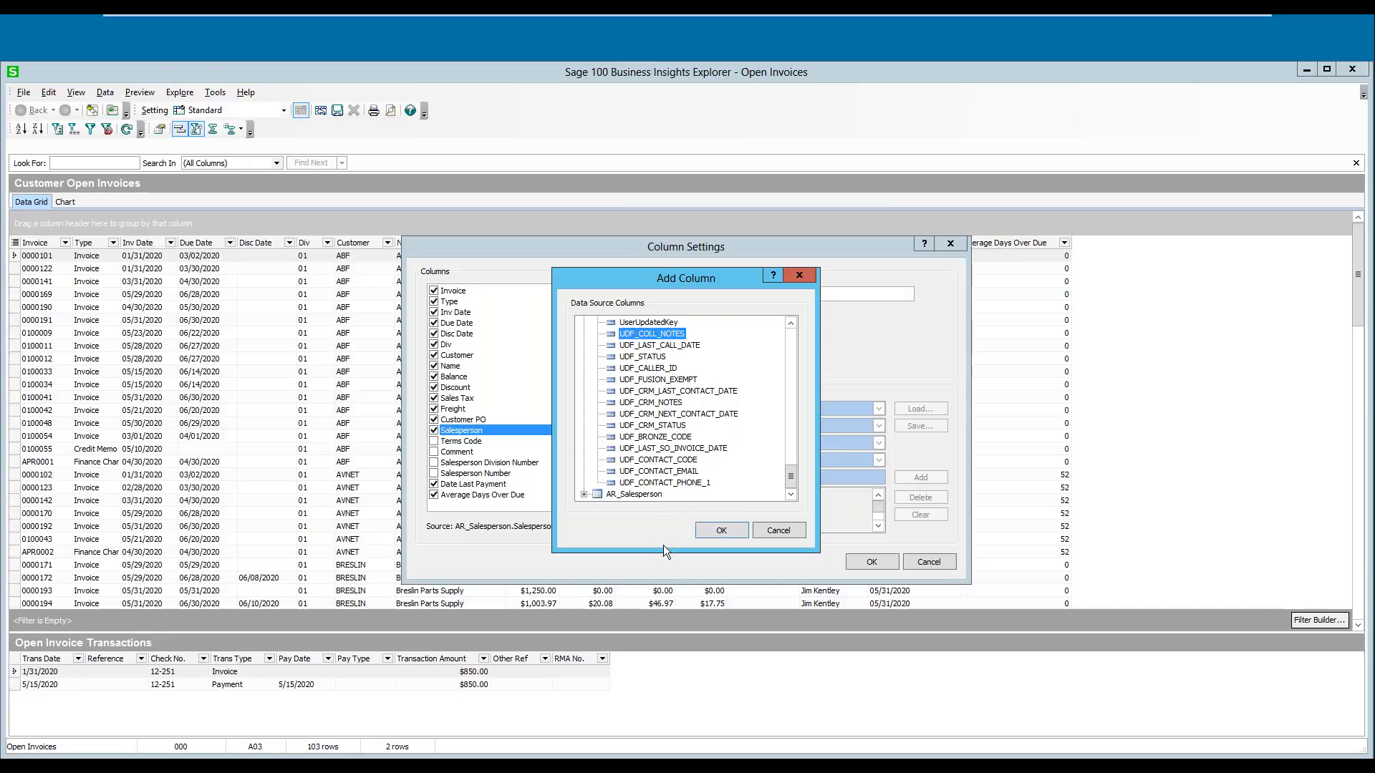
left_click(716, 531)
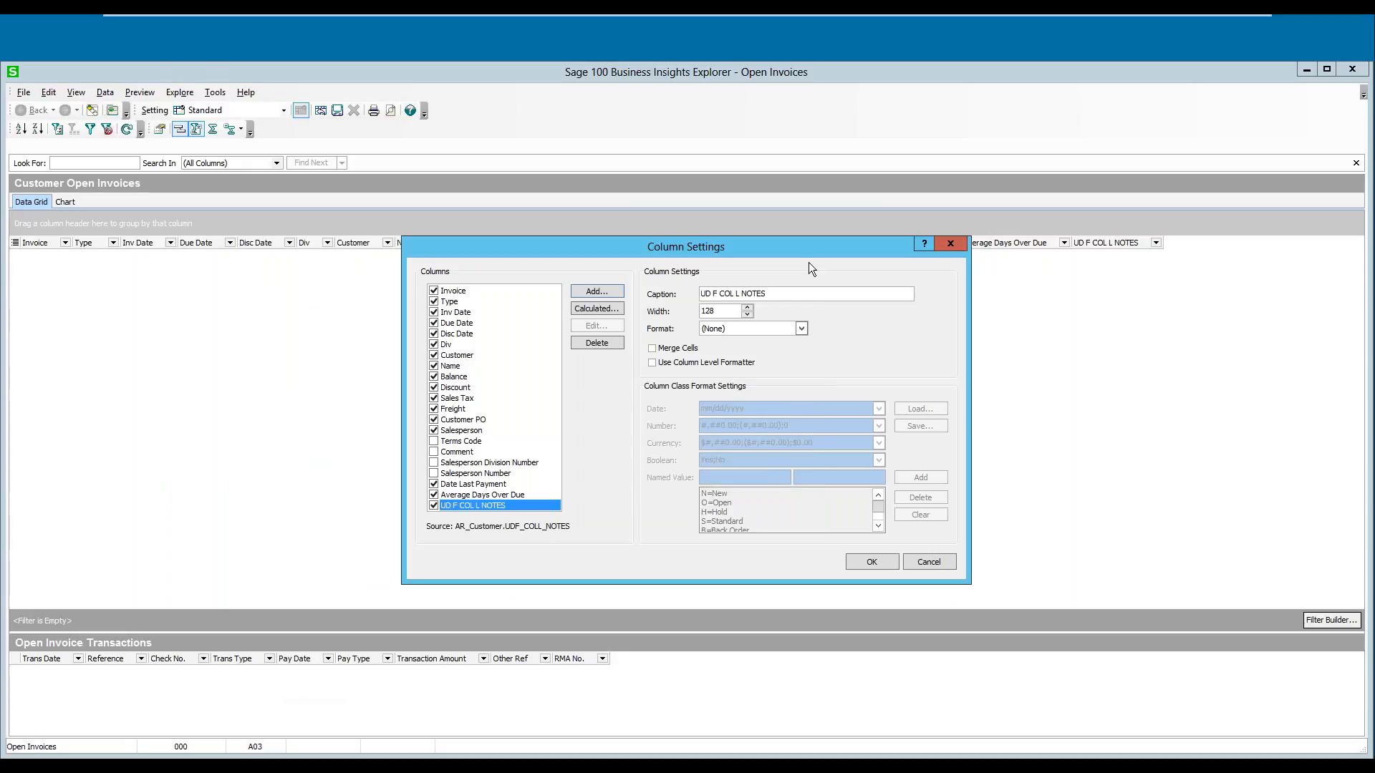
Step: Caption the collection notes column "Coll. Note", apply the settings, and narrow the column in the grid
left_click_drag(765, 293, 701, 295)
type("Coll. Not")
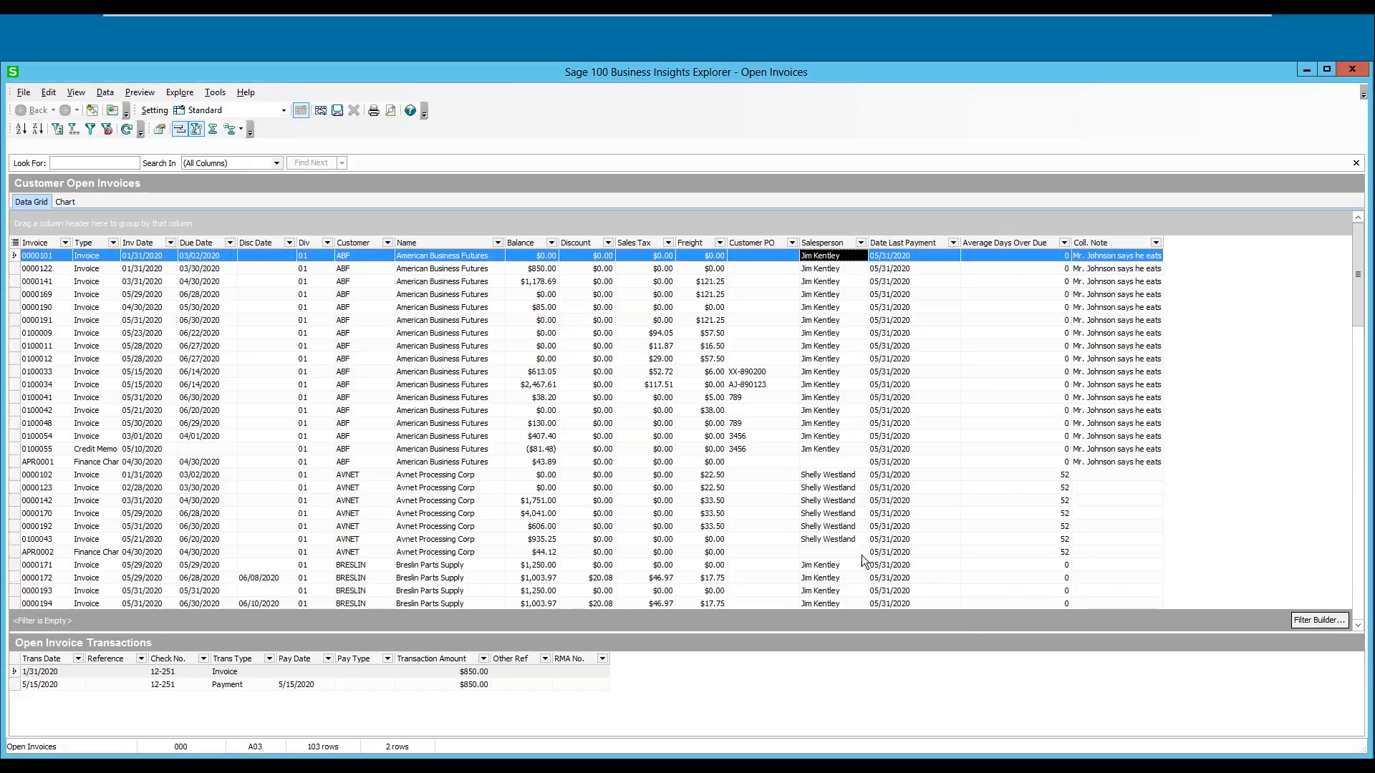
left_click_drag(1162, 243, 1304, 247)
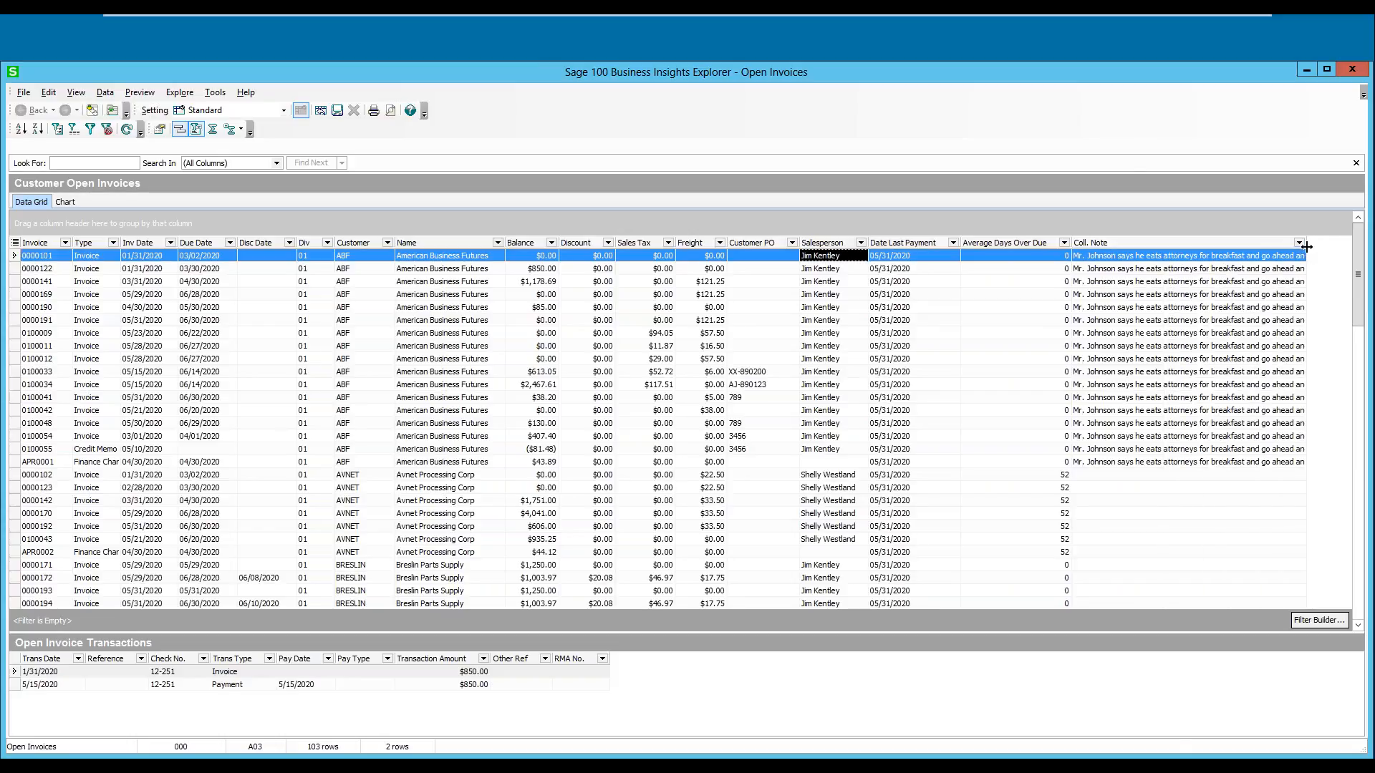
left_click_drag(1135, 286, 1137, 285)
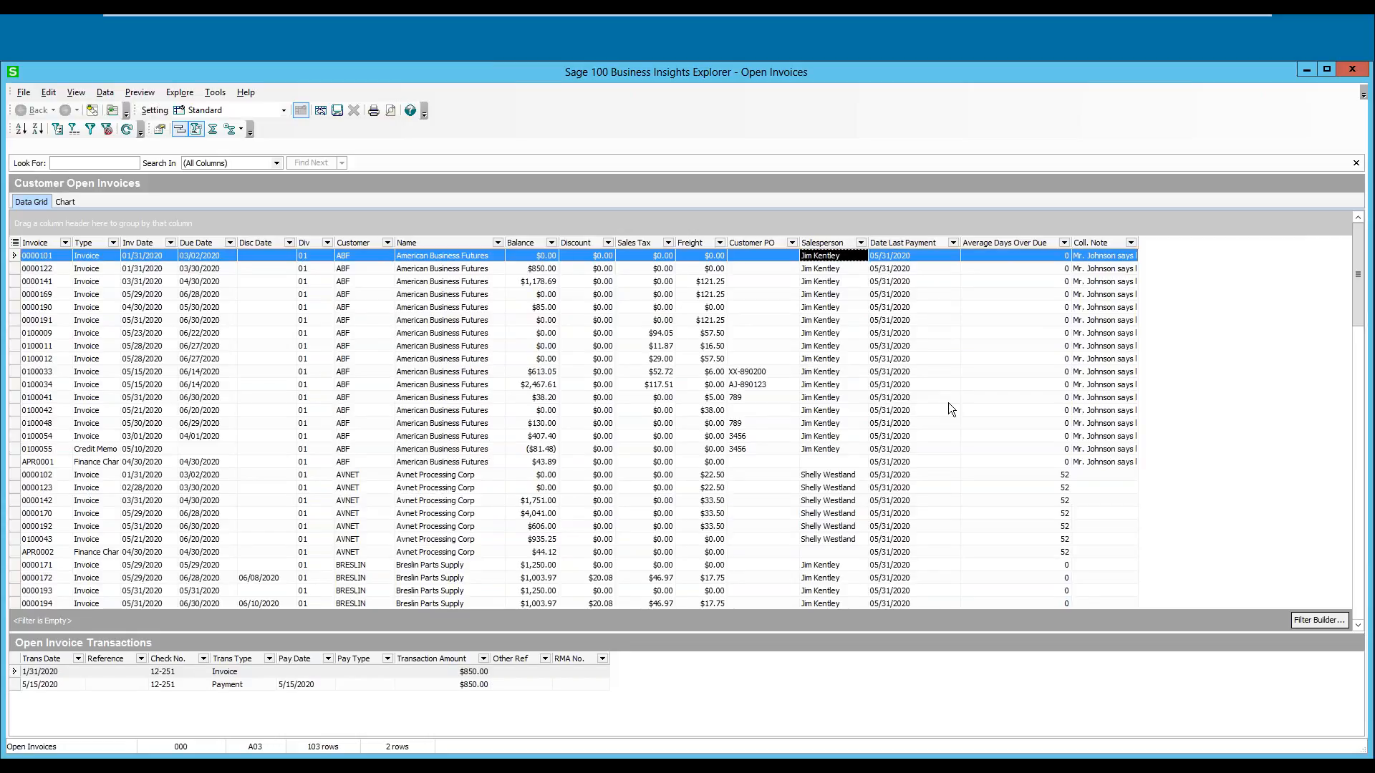
Step: Add the CurrentBalance field from AR_Customer as a new column through the Column Settings
right_click(746, 242)
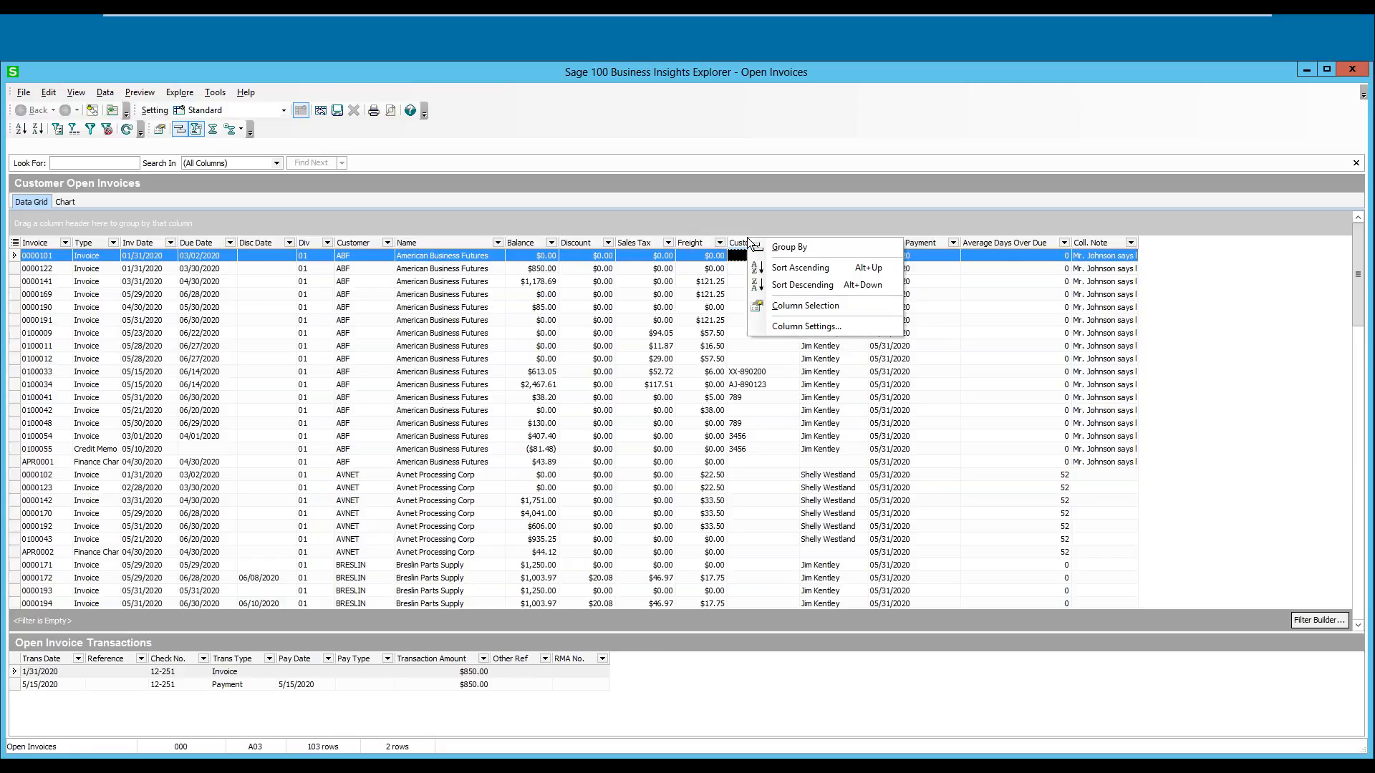
left_click(791, 325)
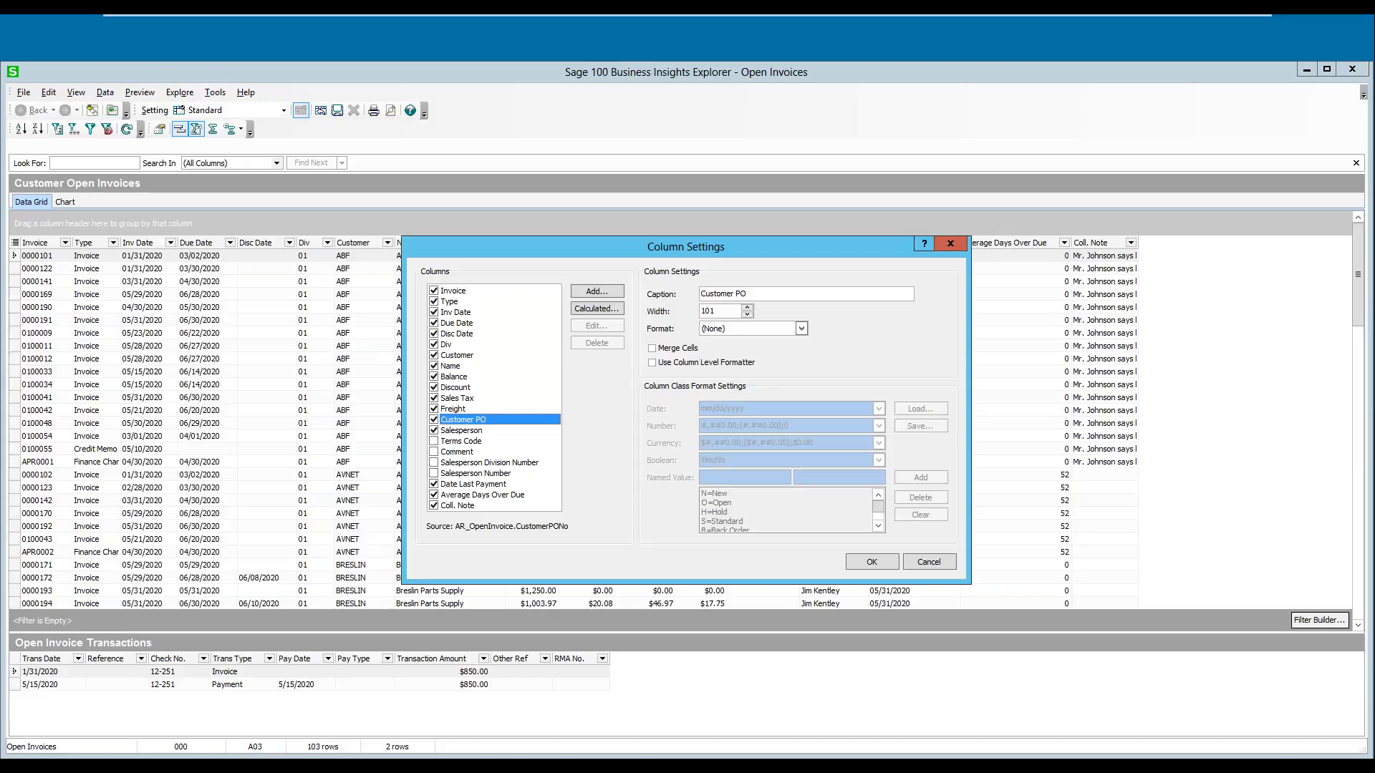
left_click(600, 291)
left_click(583, 333)
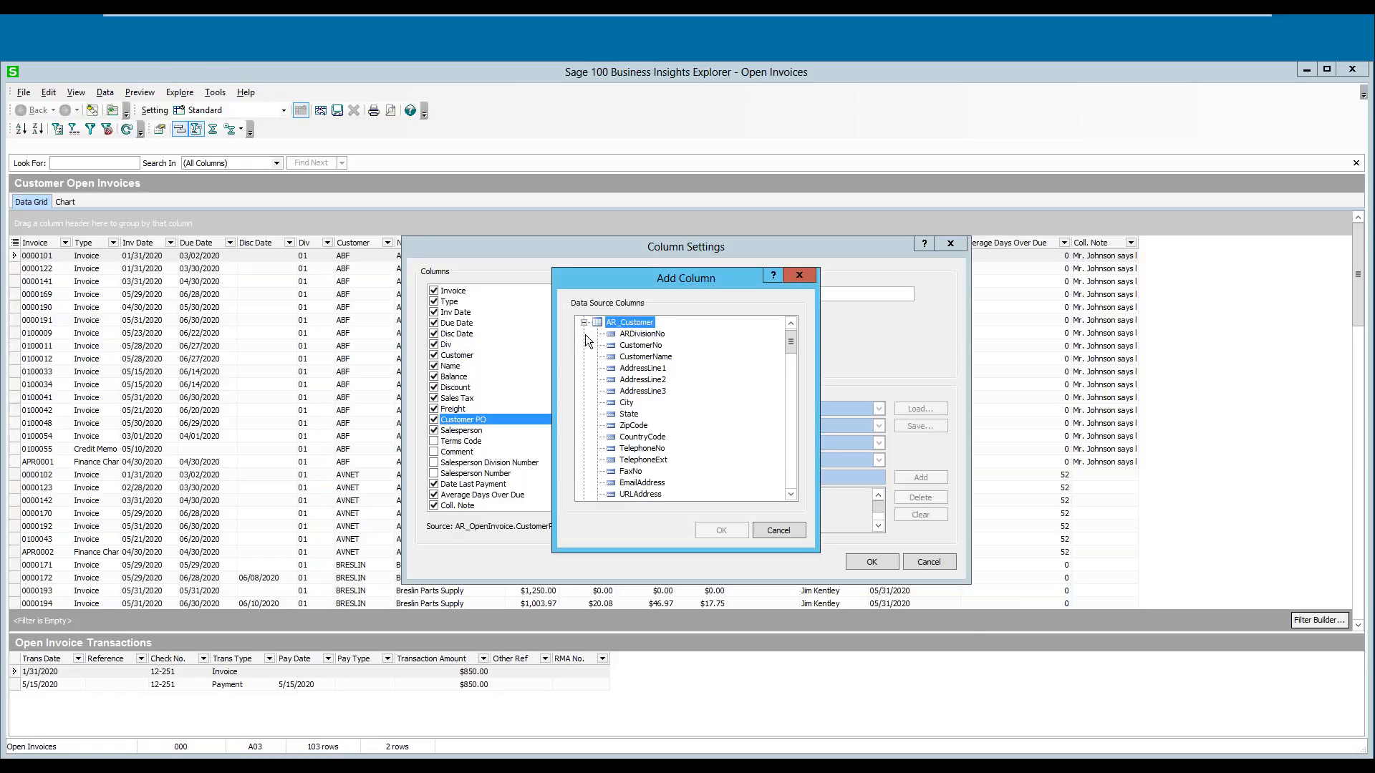
left_click(790, 498)
left_click(791, 499)
left_click(790, 499)
left_click(790, 498)
left_click(790, 498)
left_click(791, 498)
left_click(790, 499)
left_click(791, 498)
left_click(790, 498)
left_click(791, 498)
left_click(790, 498)
left_click(791, 498)
left_click(790, 498)
left_click(790, 498)
left_click(790, 498)
left_click(791, 499)
left_click(790, 498)
left_click(790, 499)
left_click(791, 499)
left_click(791, 498)
left_click(791, 498)
left_click(790, 498)
left_click(790, 498)
left_click(790, 499)
left_click(790, 498)
left_click(790, 498)
left_click(790, 498)
left_click(790, 498)
left_click(791, 498)
left_click(790, 499)
left_click(790, 498)
left_click(790, 498)
left_click(791, 498)
left_click(790, 498)
left_click(790, 499)
left_click(790, 498)
left_click(790, 498)
left_click(790, 498)
left_click(790, 498)
left_click(791, 494)
left_click(791, 495)
left_click(790, 495)
left_click(791, 494)
left_click(791, 494)
left_click(790, 495)
left_click(791, 494)
left_click(790, 494)
left_click(790, 495)
left_click(790, 494)
left_click(791, 495)
left_click(790, 494)
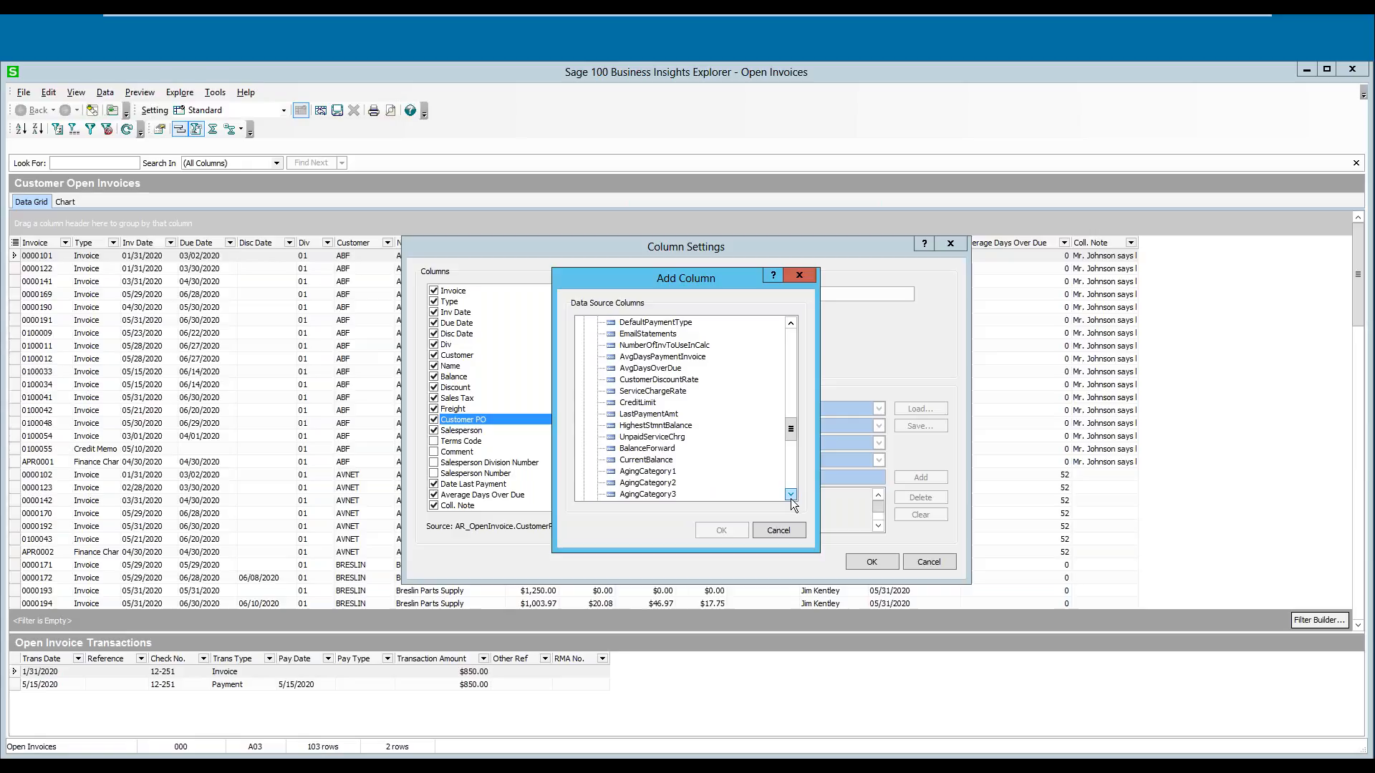
left_click(644, 461)
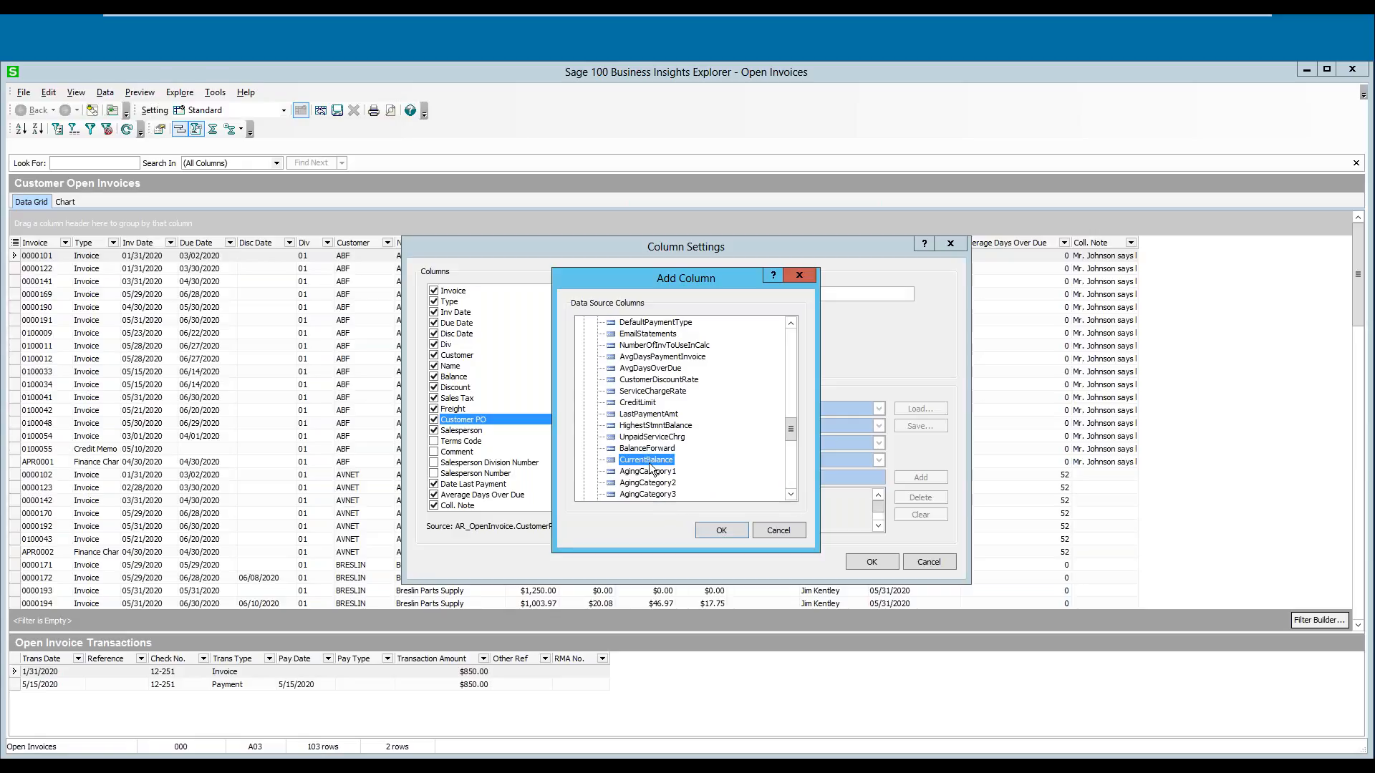
left_click(697, 527)
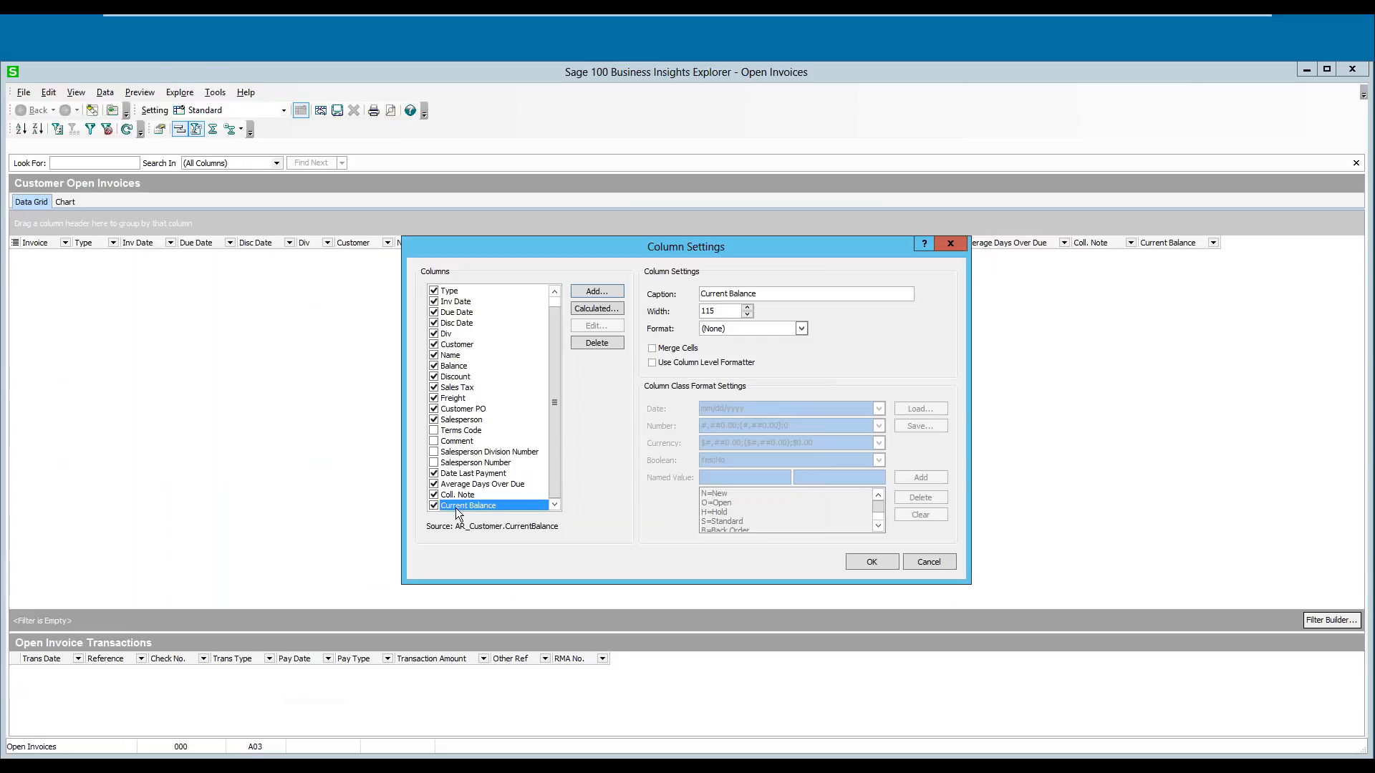
Step: Set the Current Balance column's format to Currency and enable its column level formatter
left_click(800, 329)
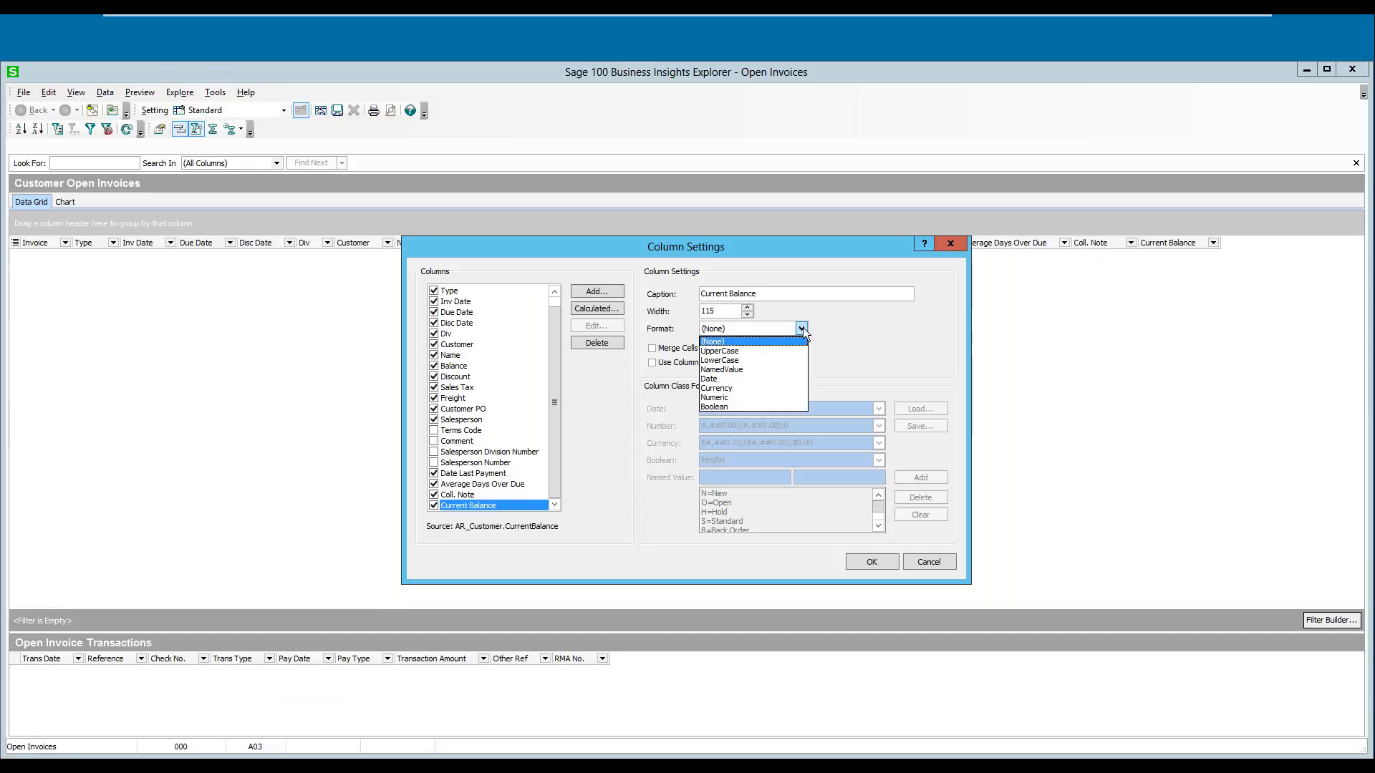
left_click(721, 390)
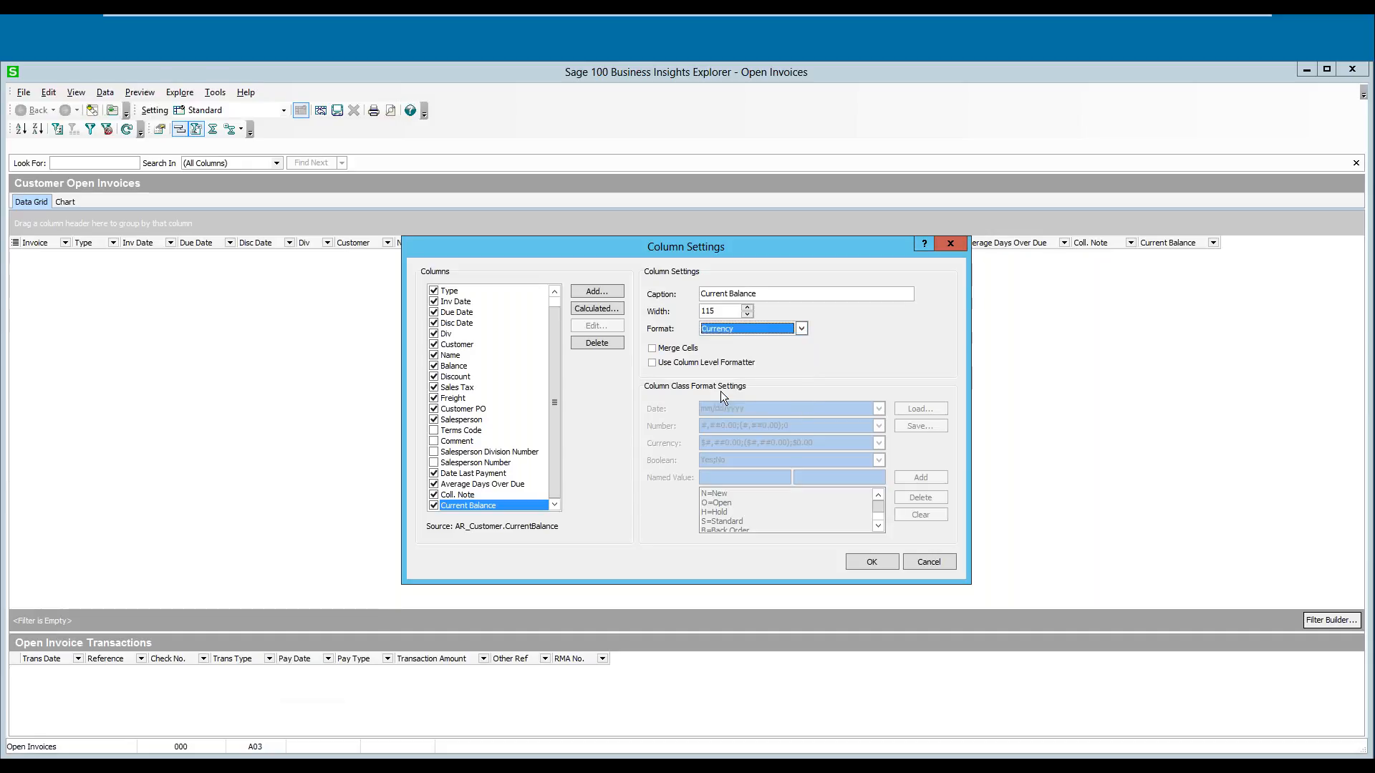
left_click(694, 364)
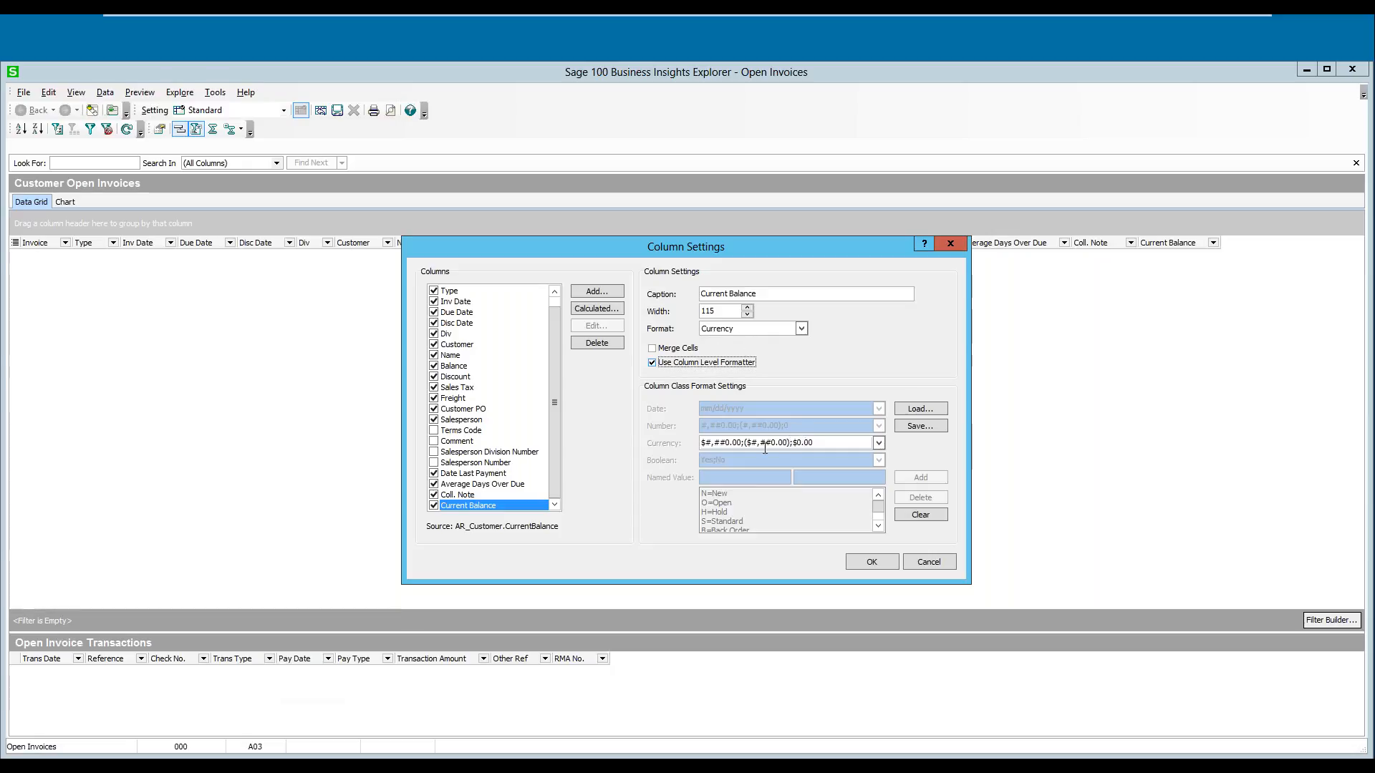
Step: Insert a Green color tag at the start of Current Balance's currency format and apply the column settings to the grid
left_click(706, 444)
left_click_drag(741, 442, 817, 441)
left_click(706, 444)
right_click(706, 447)
mouse_move(757, 570)
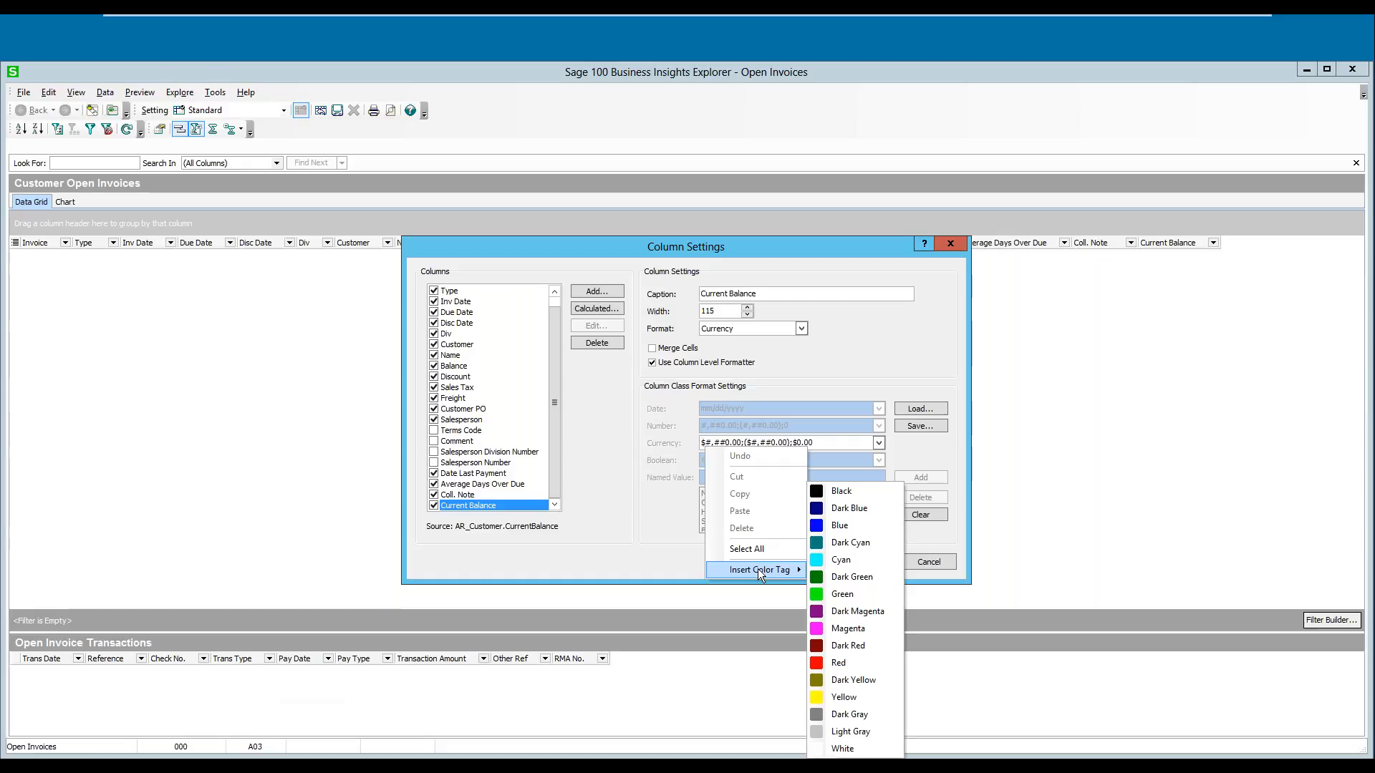
left_click(835, 595)
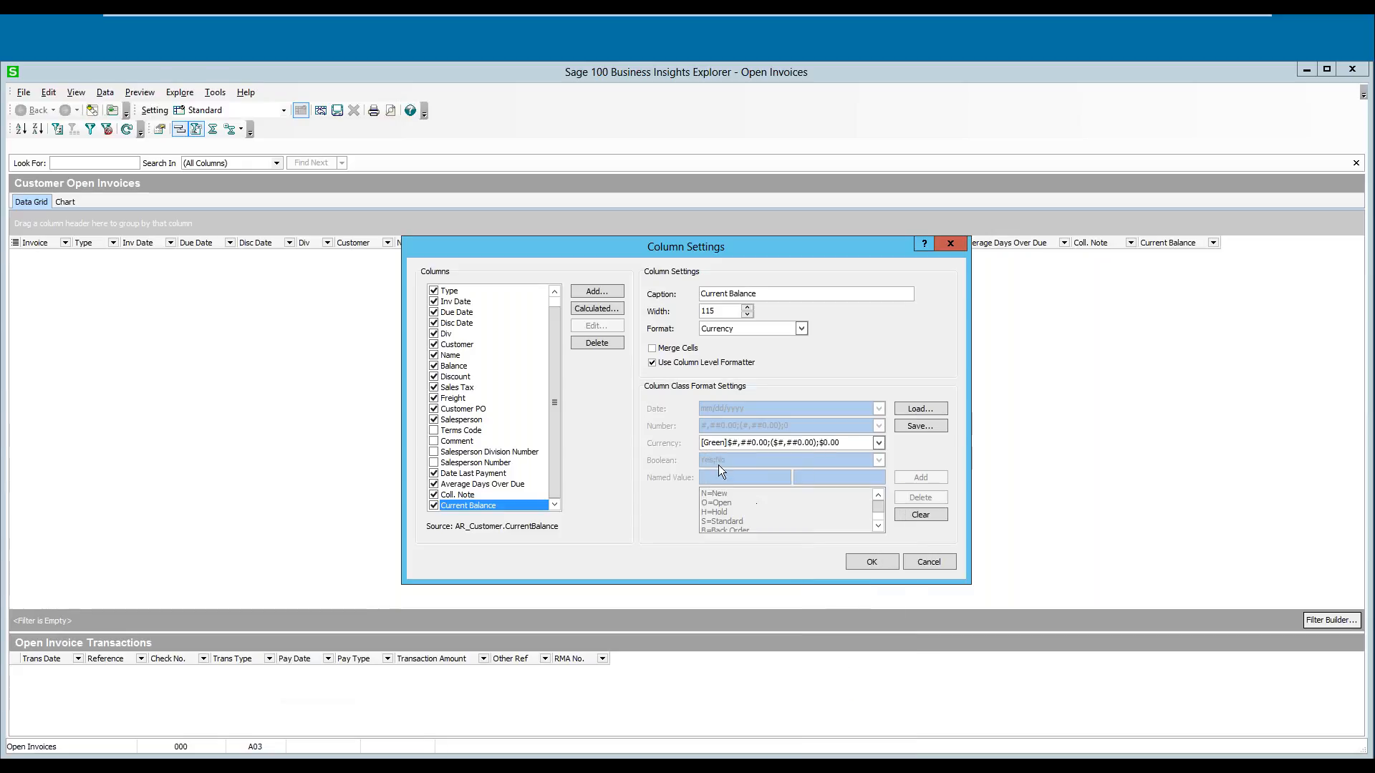
left_click_drag(726, 444, 701, 444)
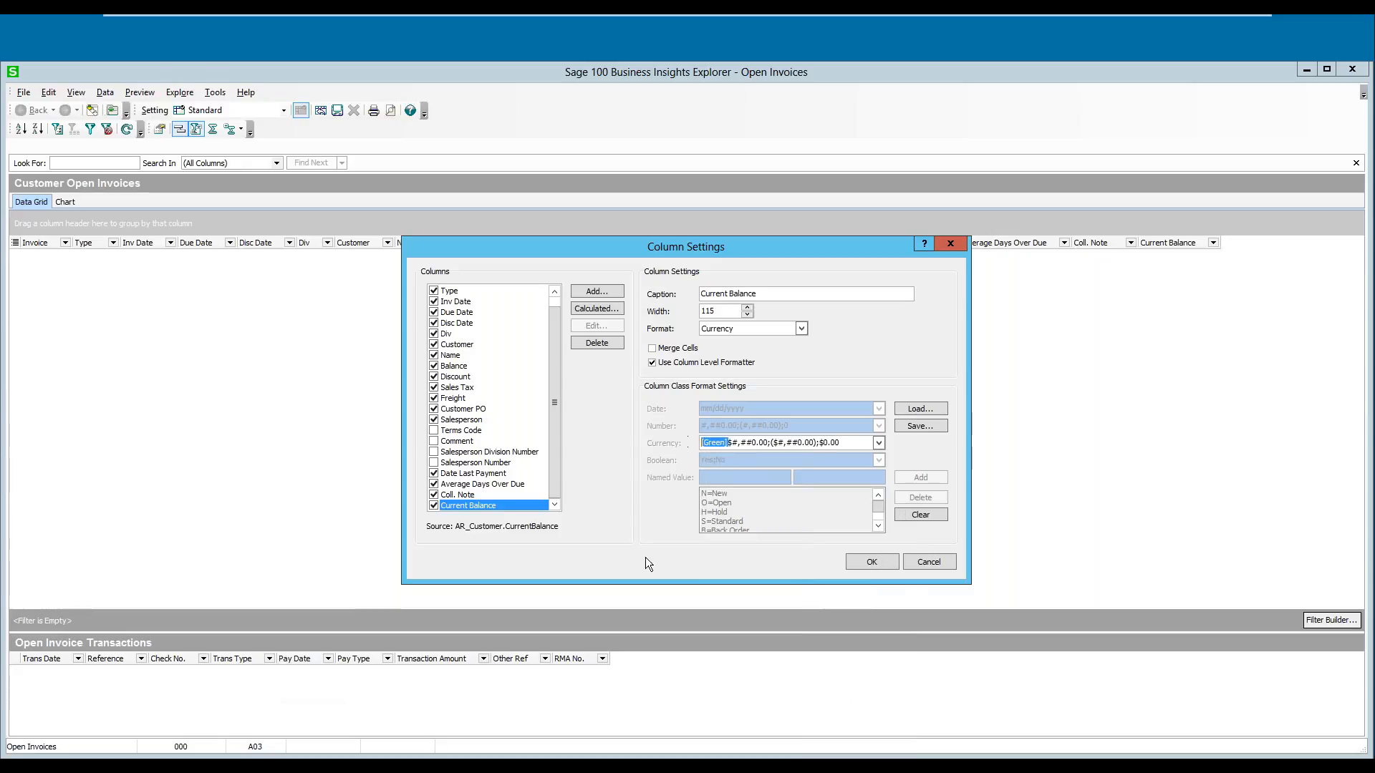
left_click(872, 561)
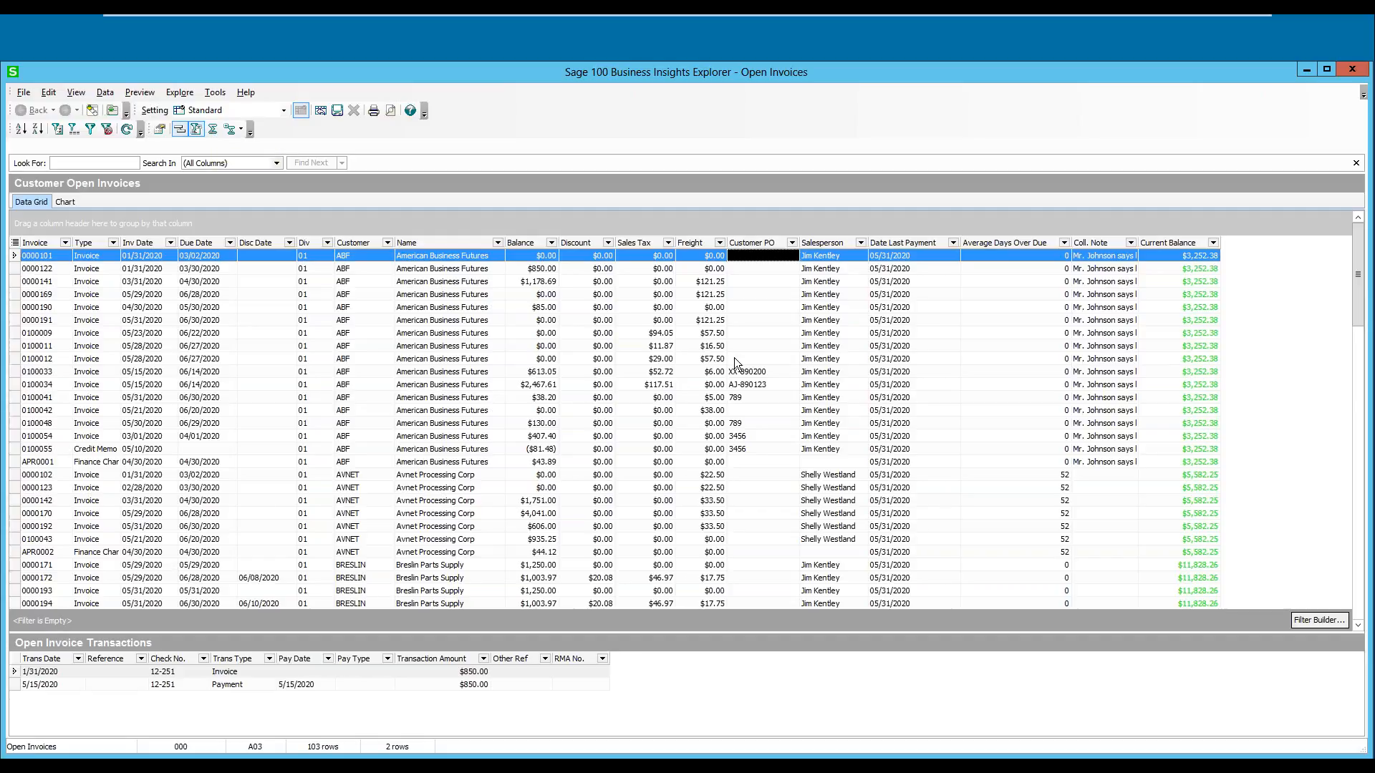
Step: Show the summary row under the invoice grid and move the Current Balance column directly after Balance
left_click(213, 129)
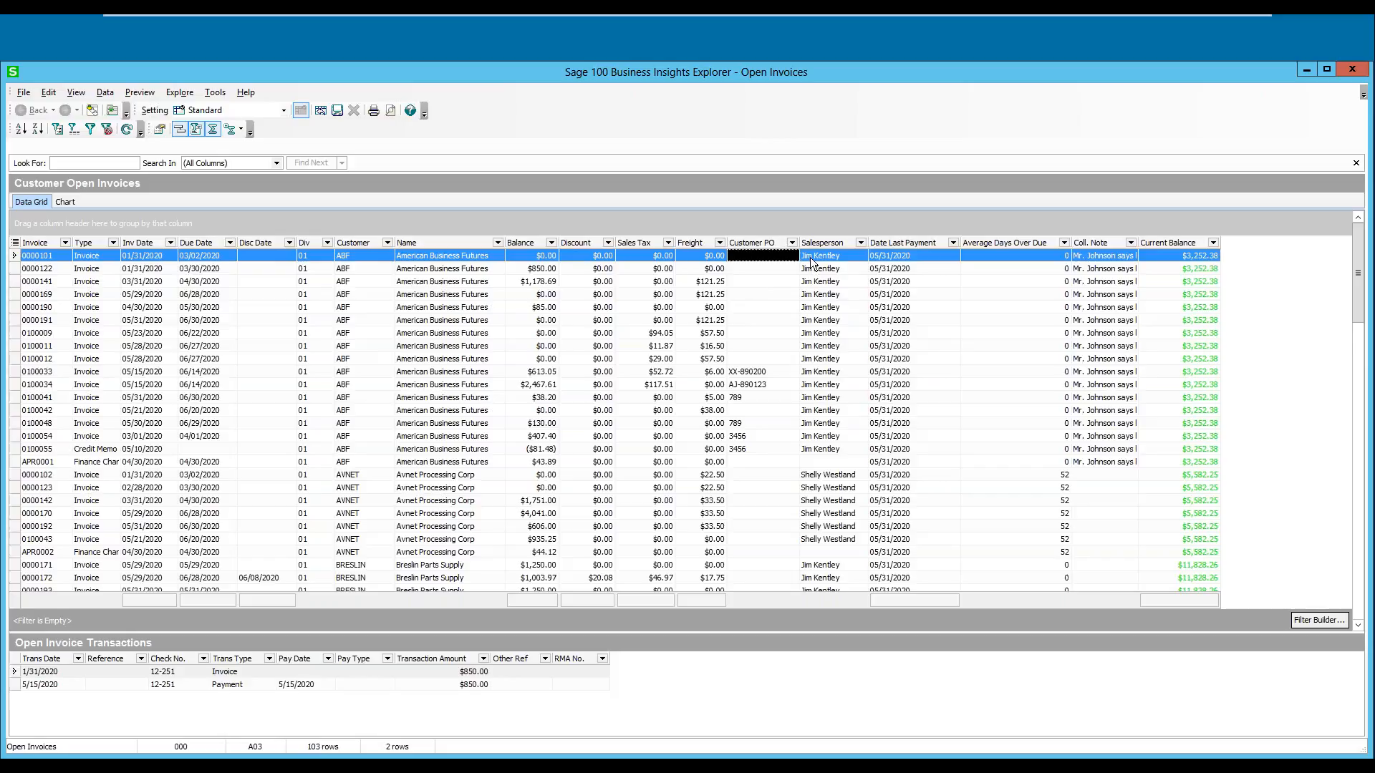
left_click_drag(1167, 246, 568, 247)
Step: Set the Balance column's summary calculation to Sum
right_click(539, 605)
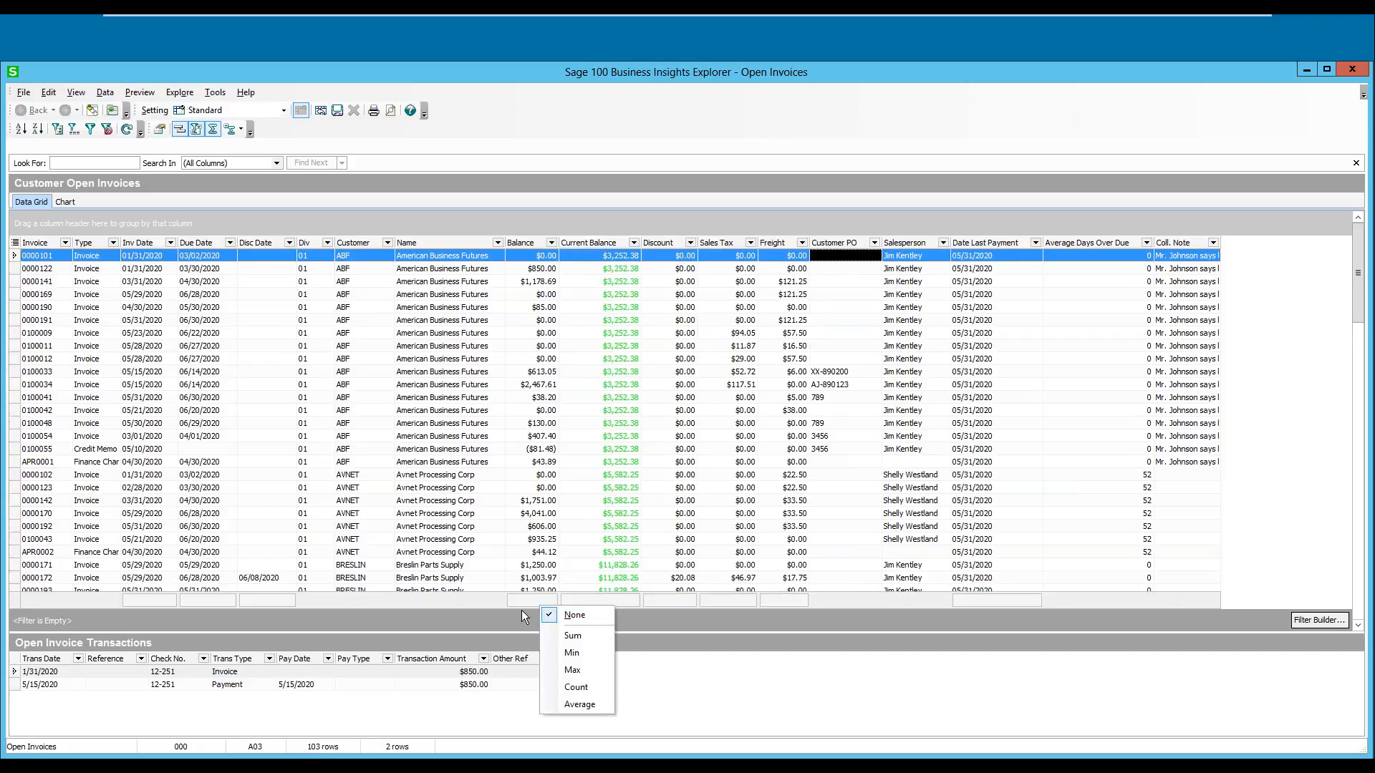
left_click(572, 636)
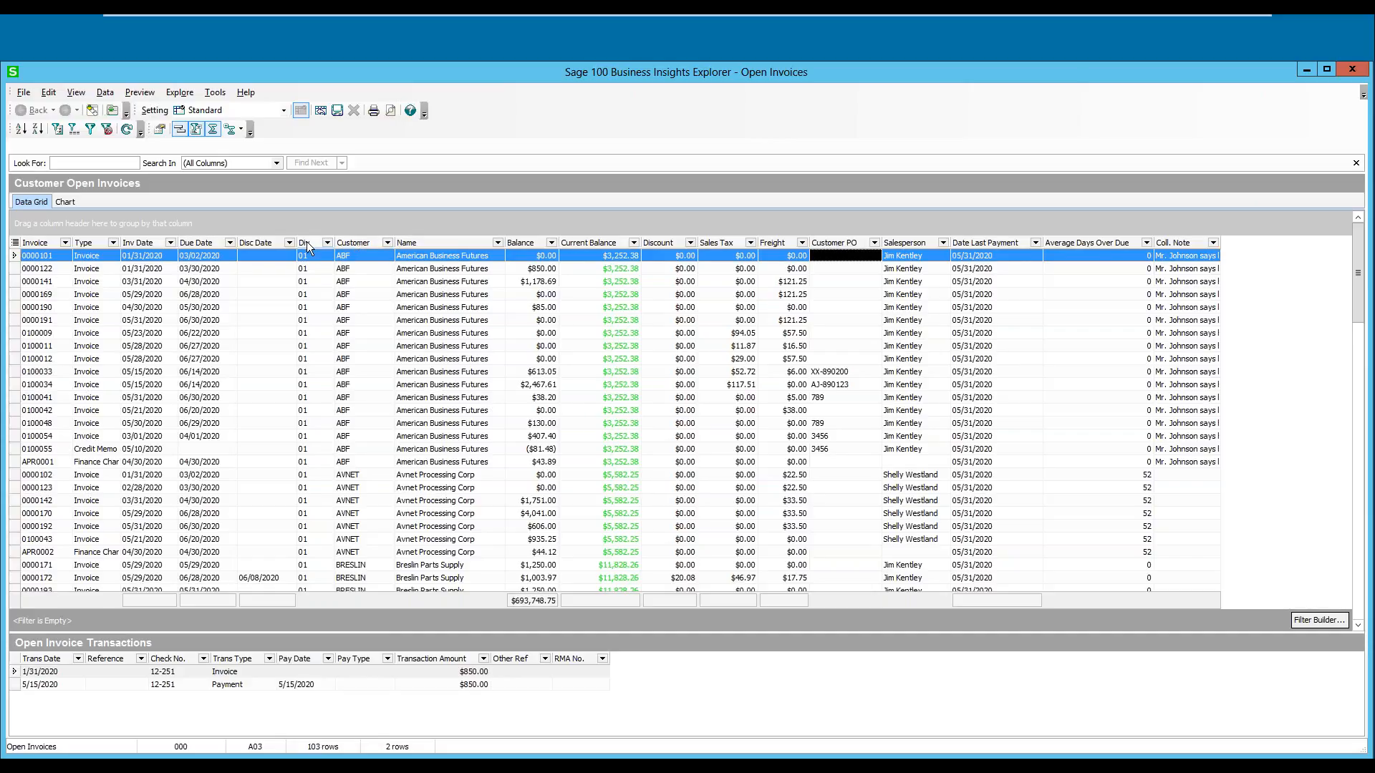
Step: Group the open invoices by the Div column, and expand and collapse the division 01 group
left_click_drag(297, 227, 296, 227)
left_click(27, 256)
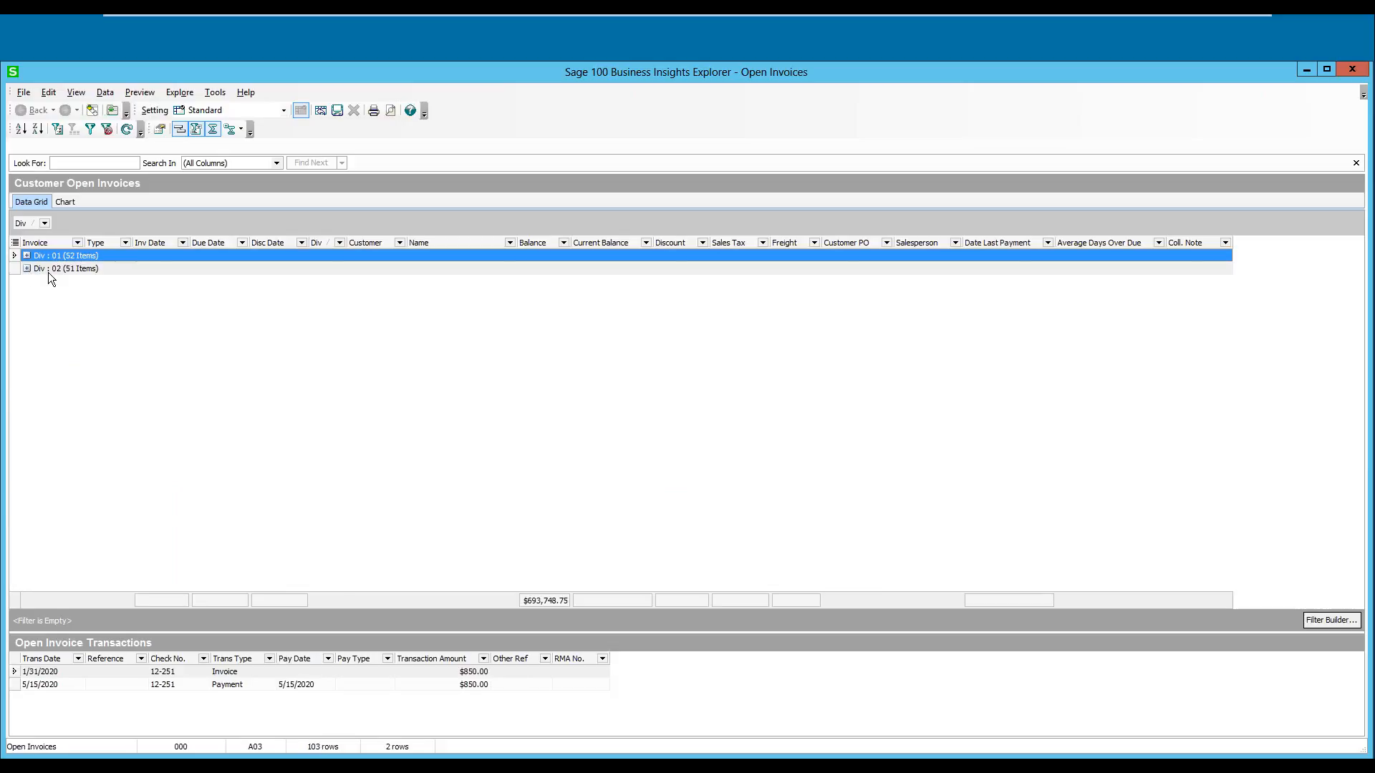
left_click(26, 257)
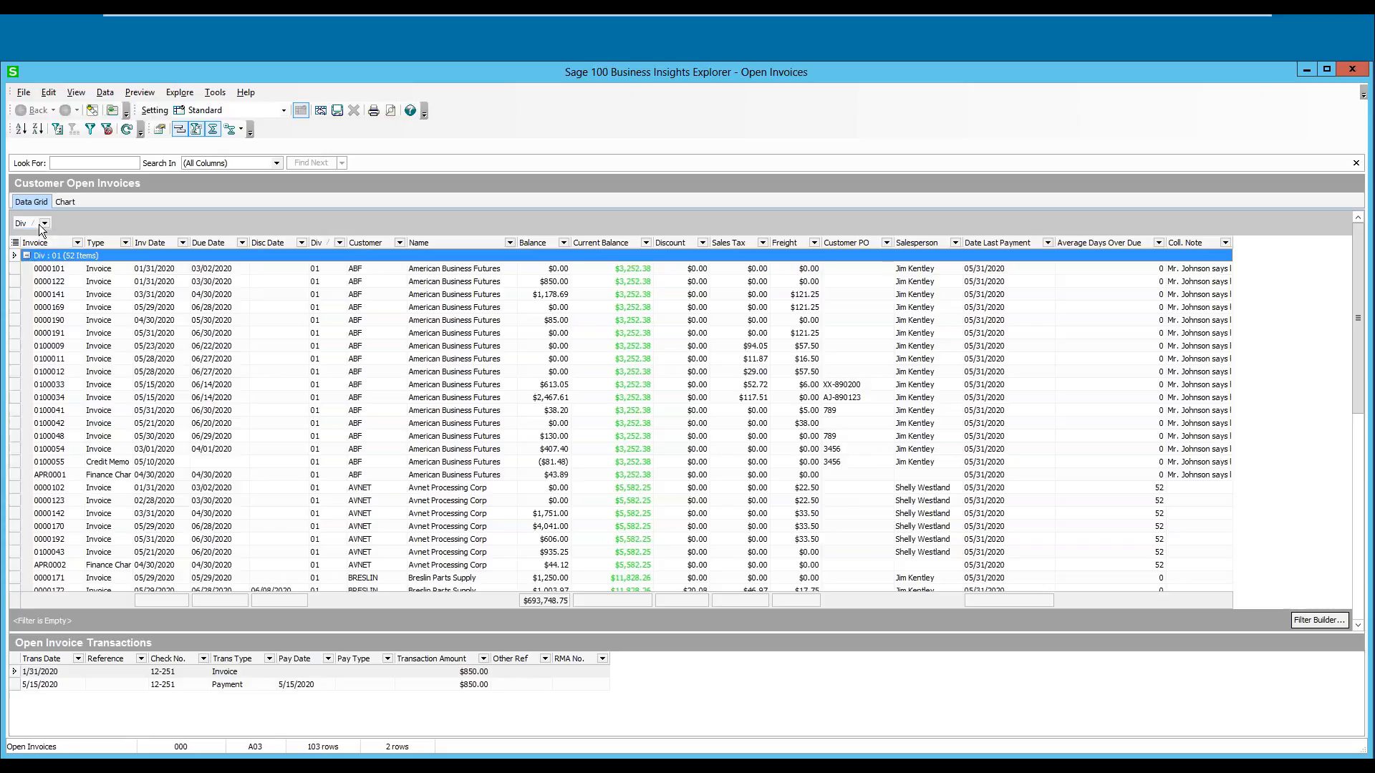
left_click(27, 257)
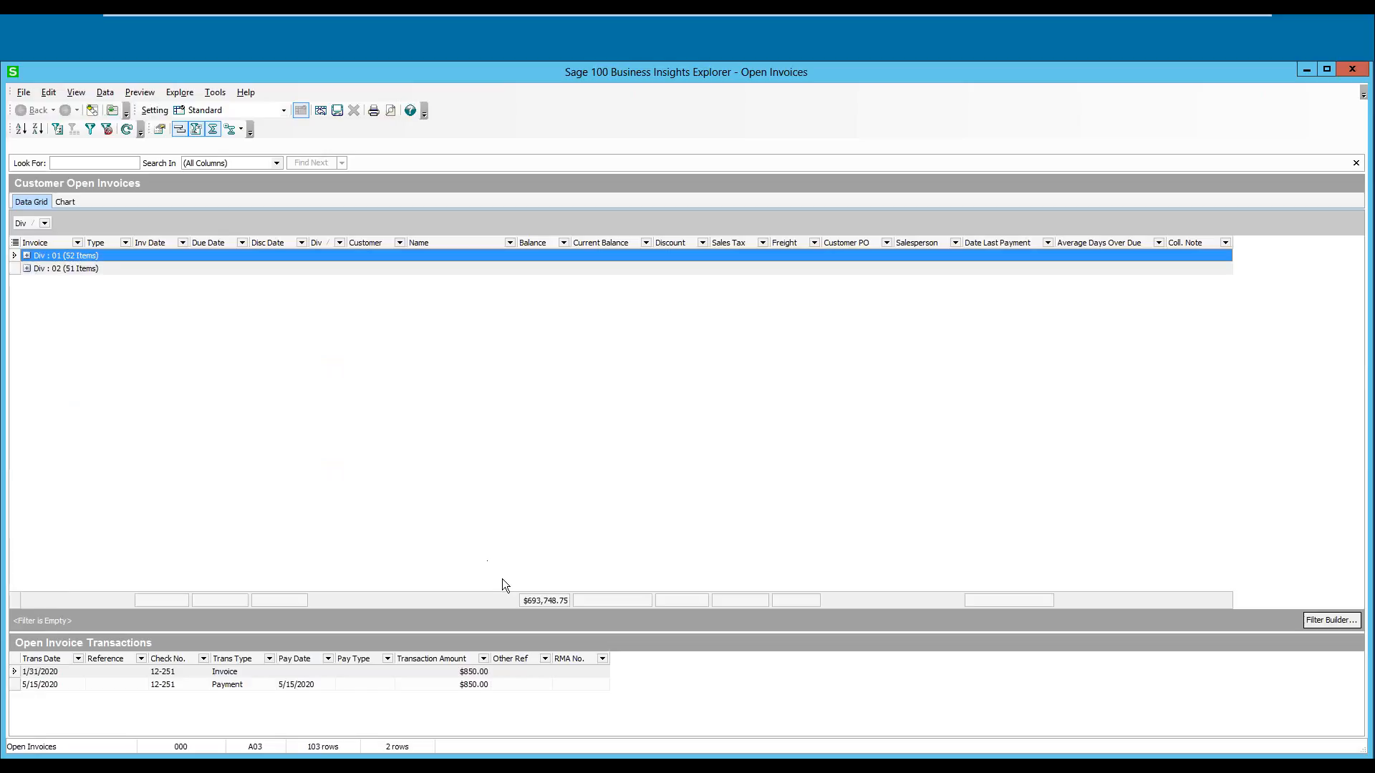
Step: Expand the division 01 group and add a Sum calculation for Balance in the group's summary row
left_click(26, 256)
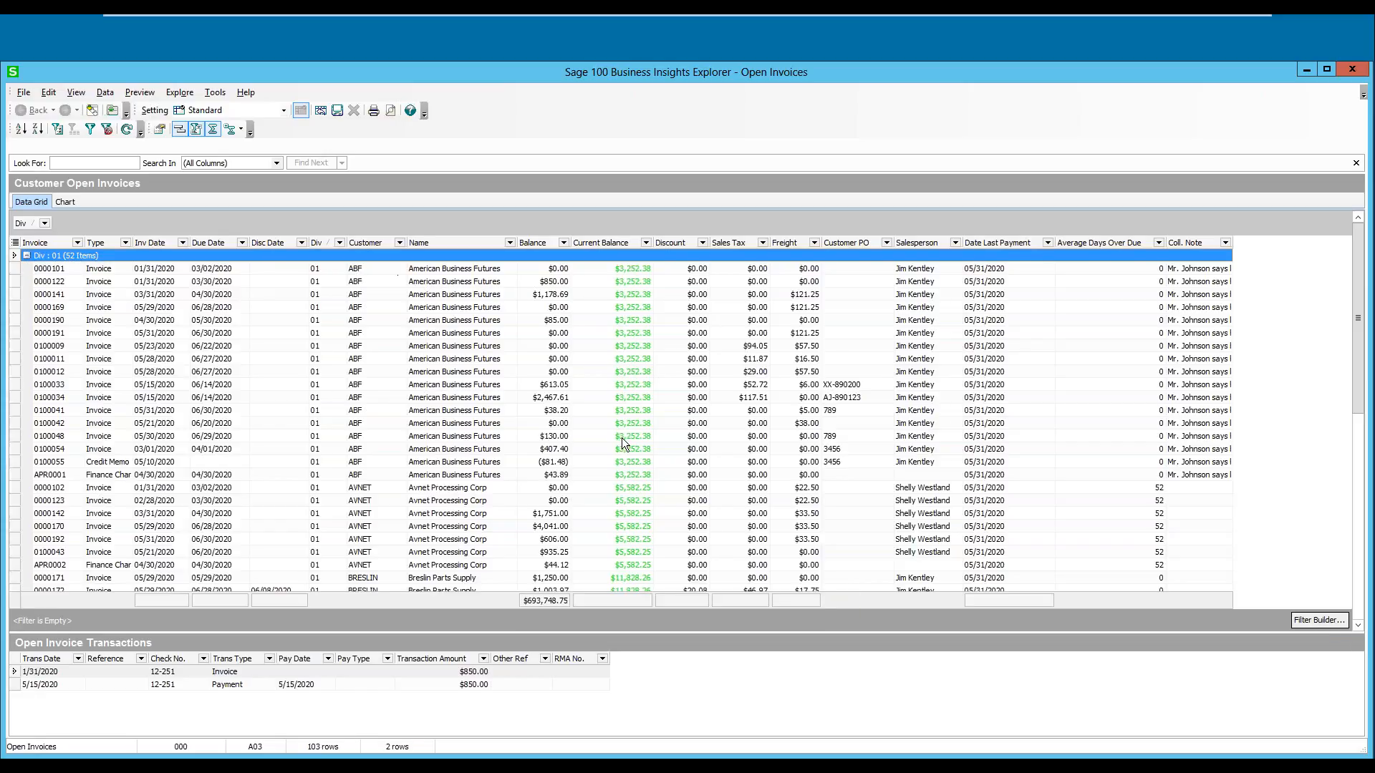
scroll(1152, 329, "down", 9)
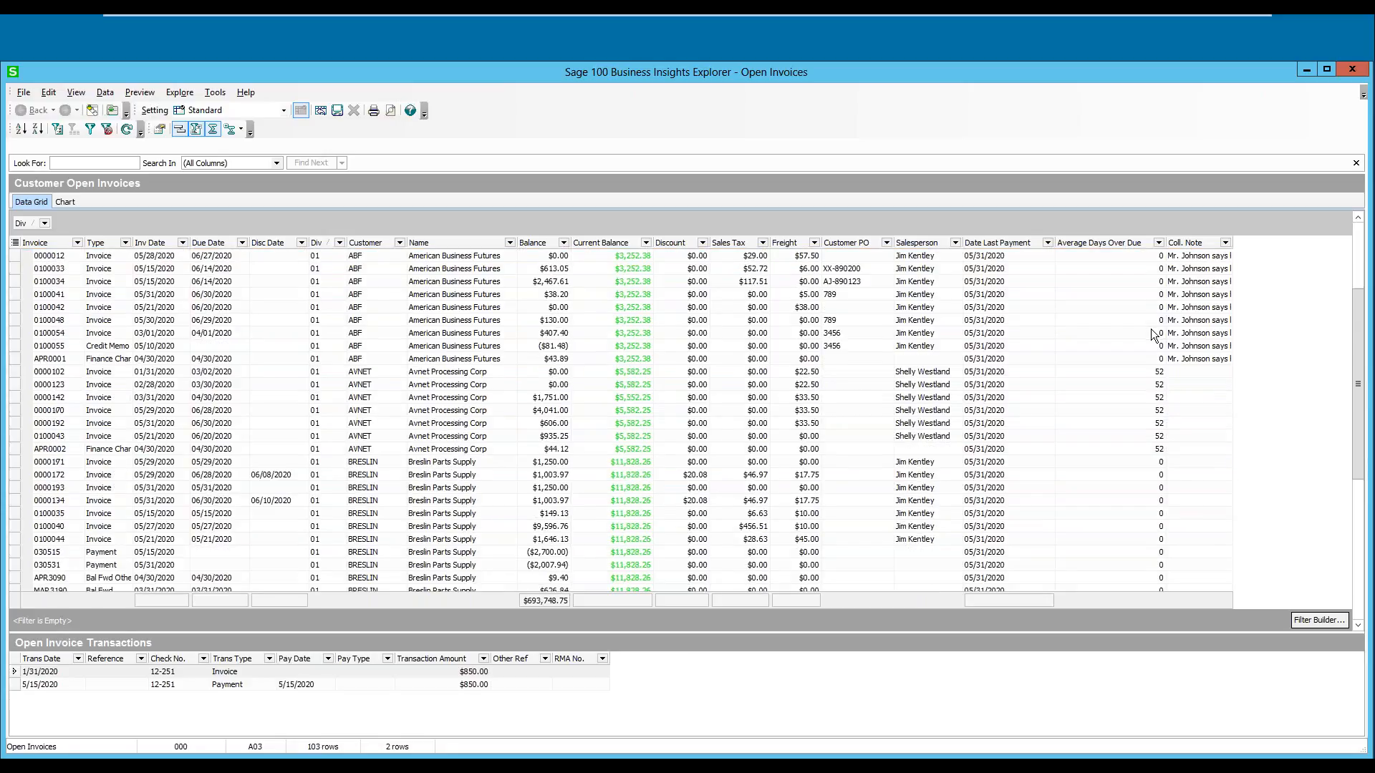
scroll(325, 494, "up", 9)
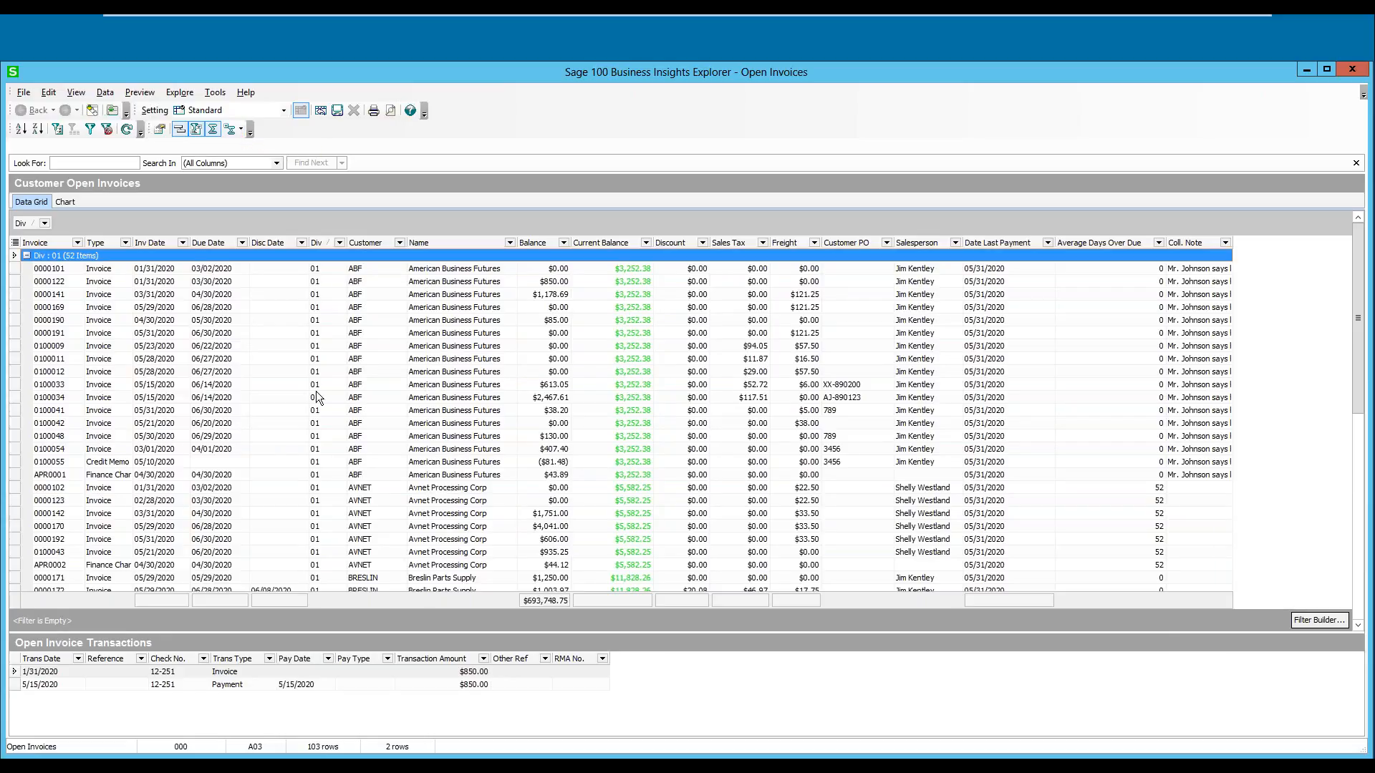
scroll(234, 366, "down", 10)
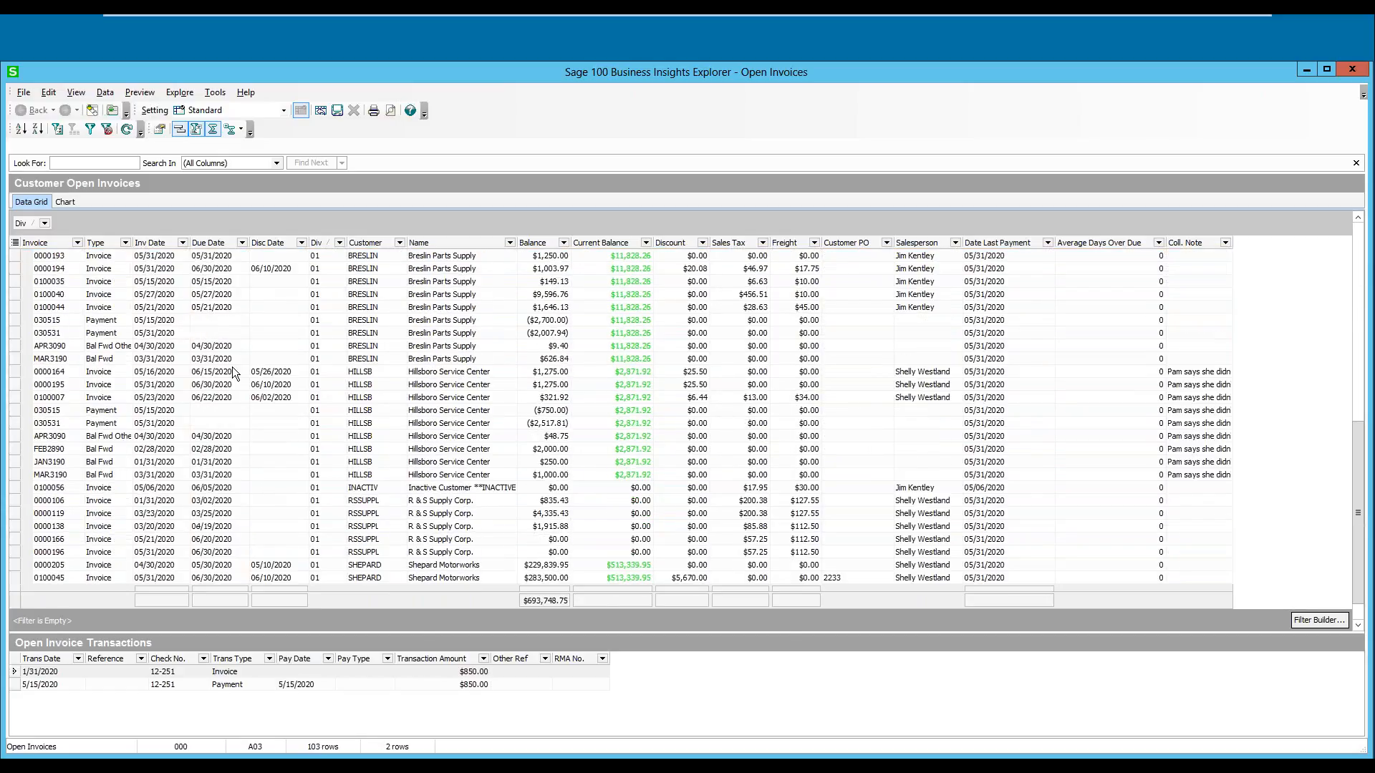
scroll(232, 367, "down", 1)
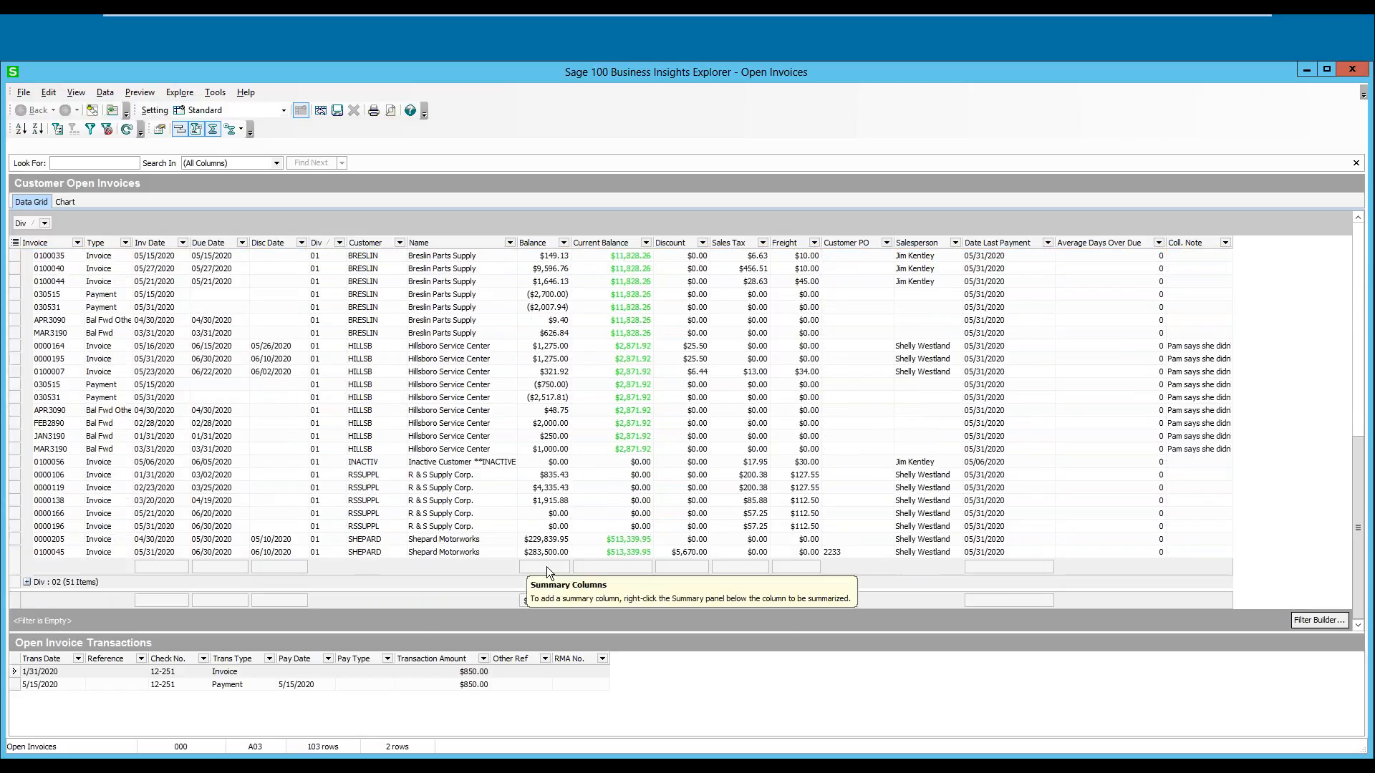
right_click(547, 566)
left_click(586, 597)
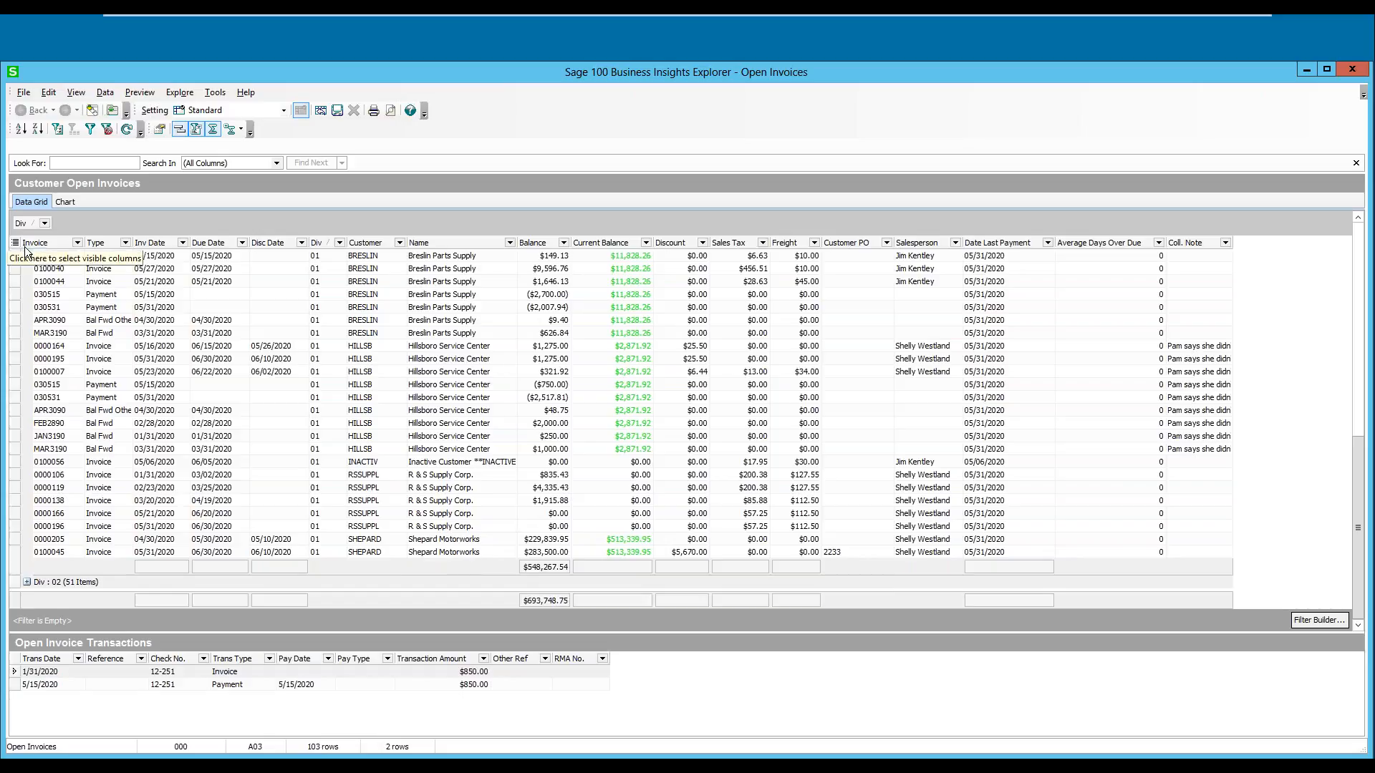
Step: Expand the division 02 group and review its Balance subtotal against the grand total
scroll(52, 307, "up", 10)
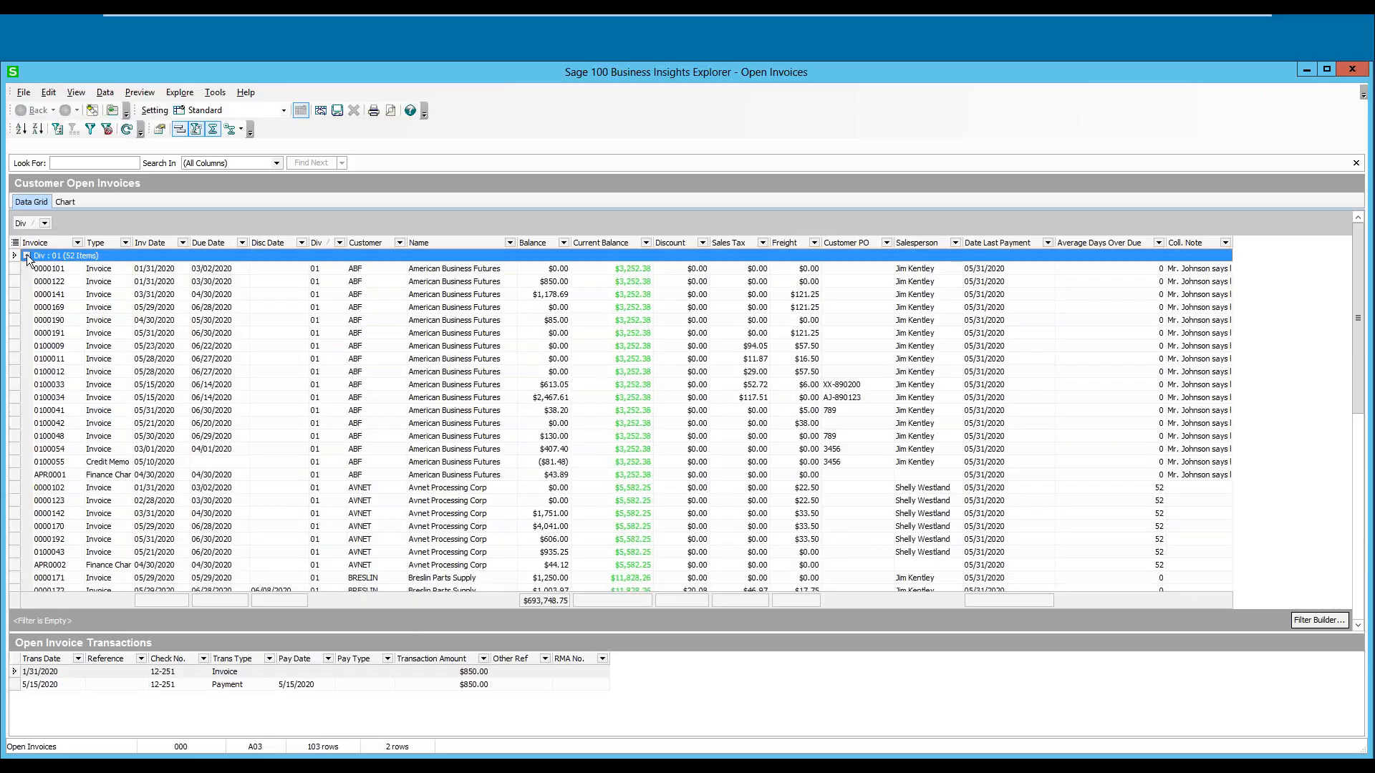
scroll(112, 403, "down", 10)
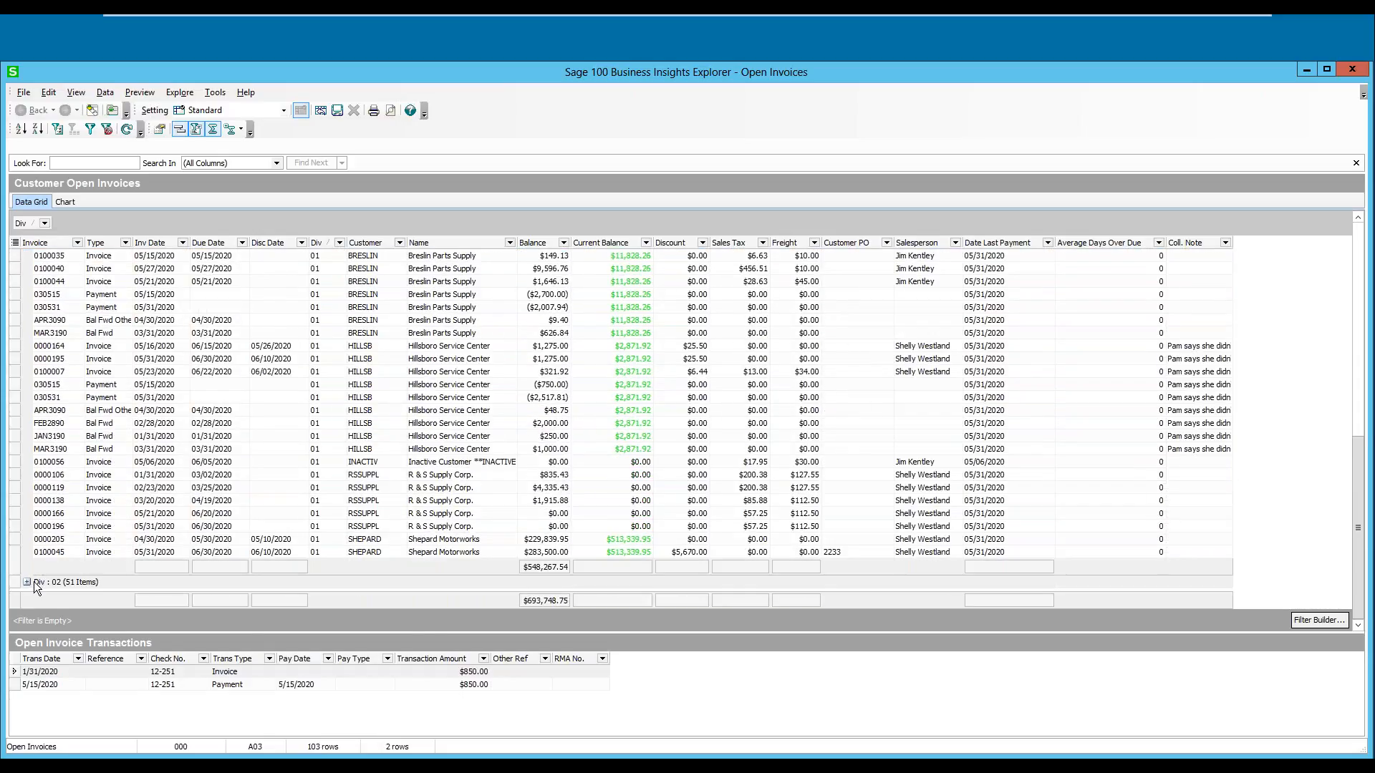
left_click(27, 581)
scroll(282, 505, "down", 10)
scroll(351, 474, "down", 10)
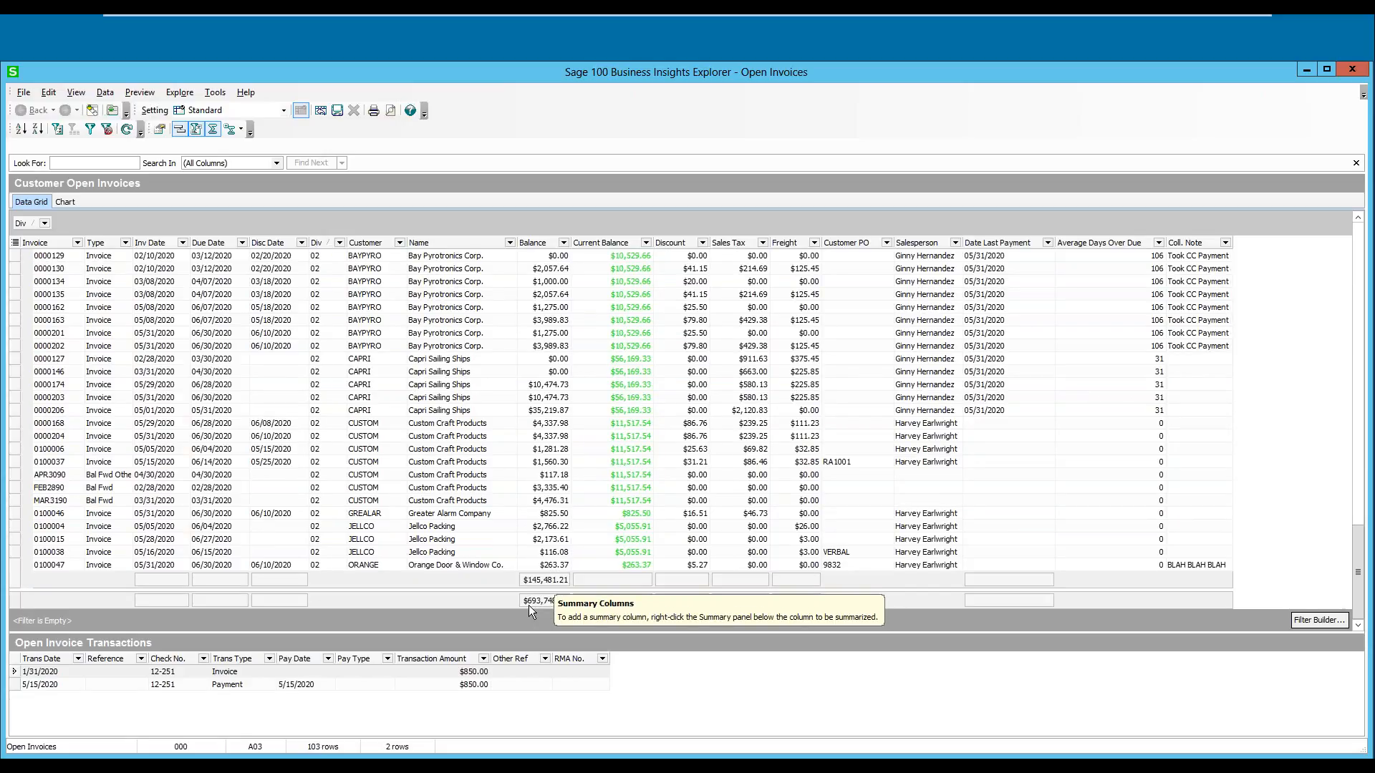
Step: Add Customer as a second grouping level beneath Div in the open invoices grid
scroll(380, 592, "up", 2)
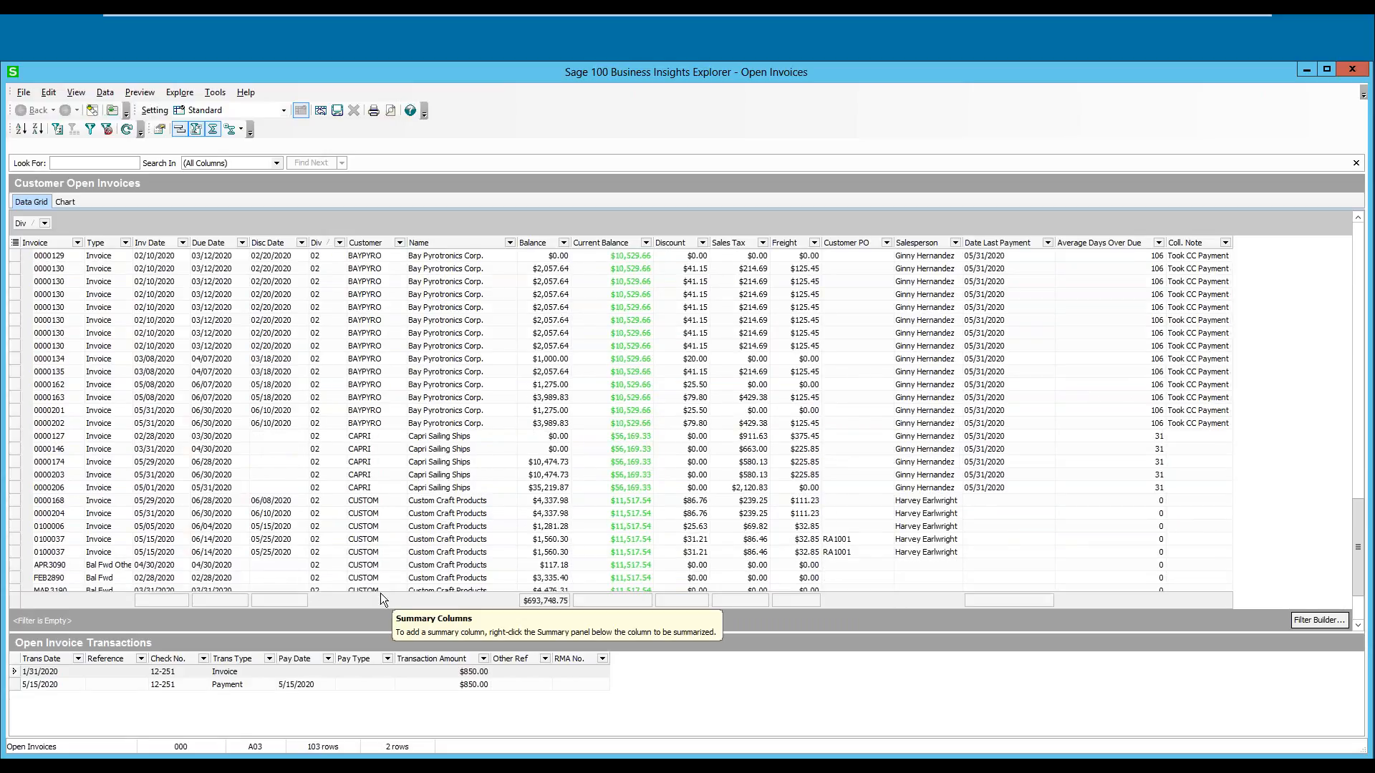
scroll(380, 593, "up", 10)
left_click_drag(1354, 447, 33, 213)
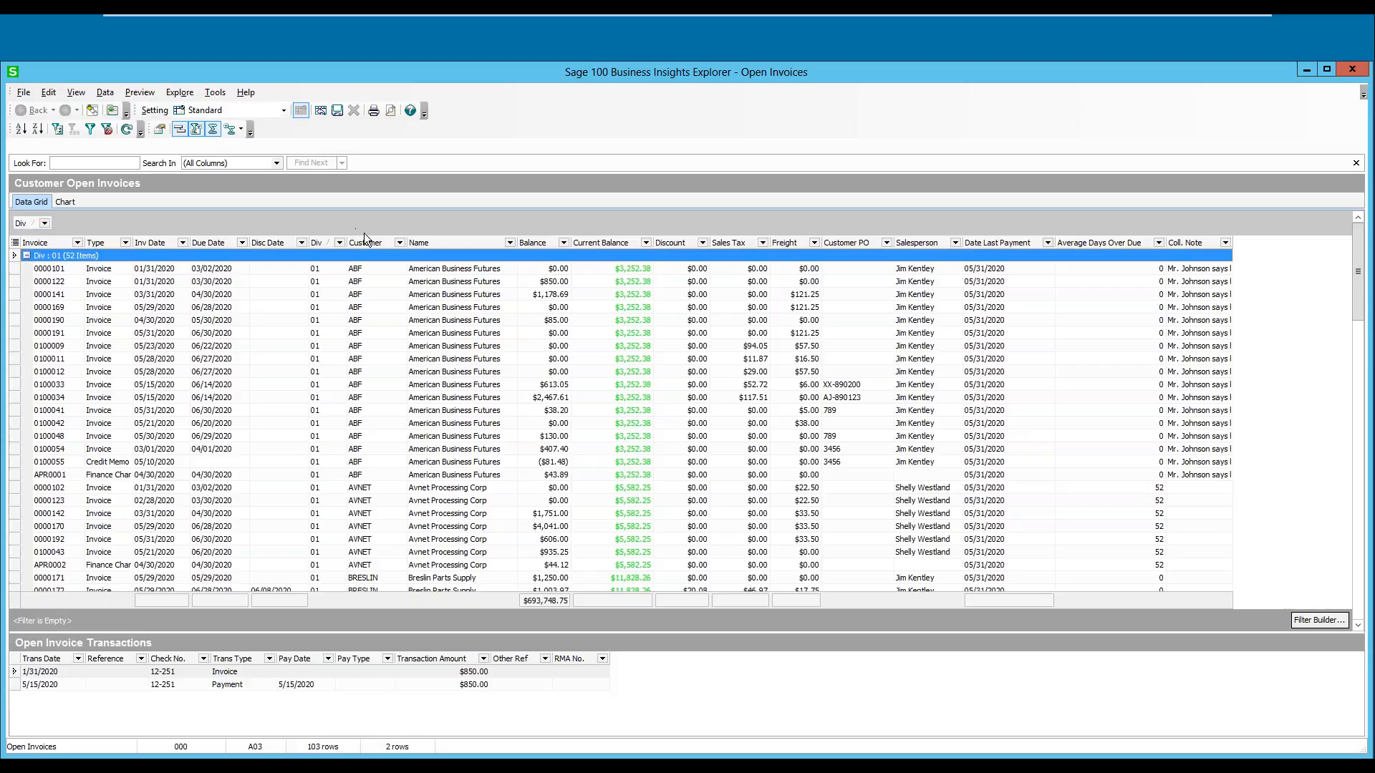
left_click_drag(371, 243, 328, 228)
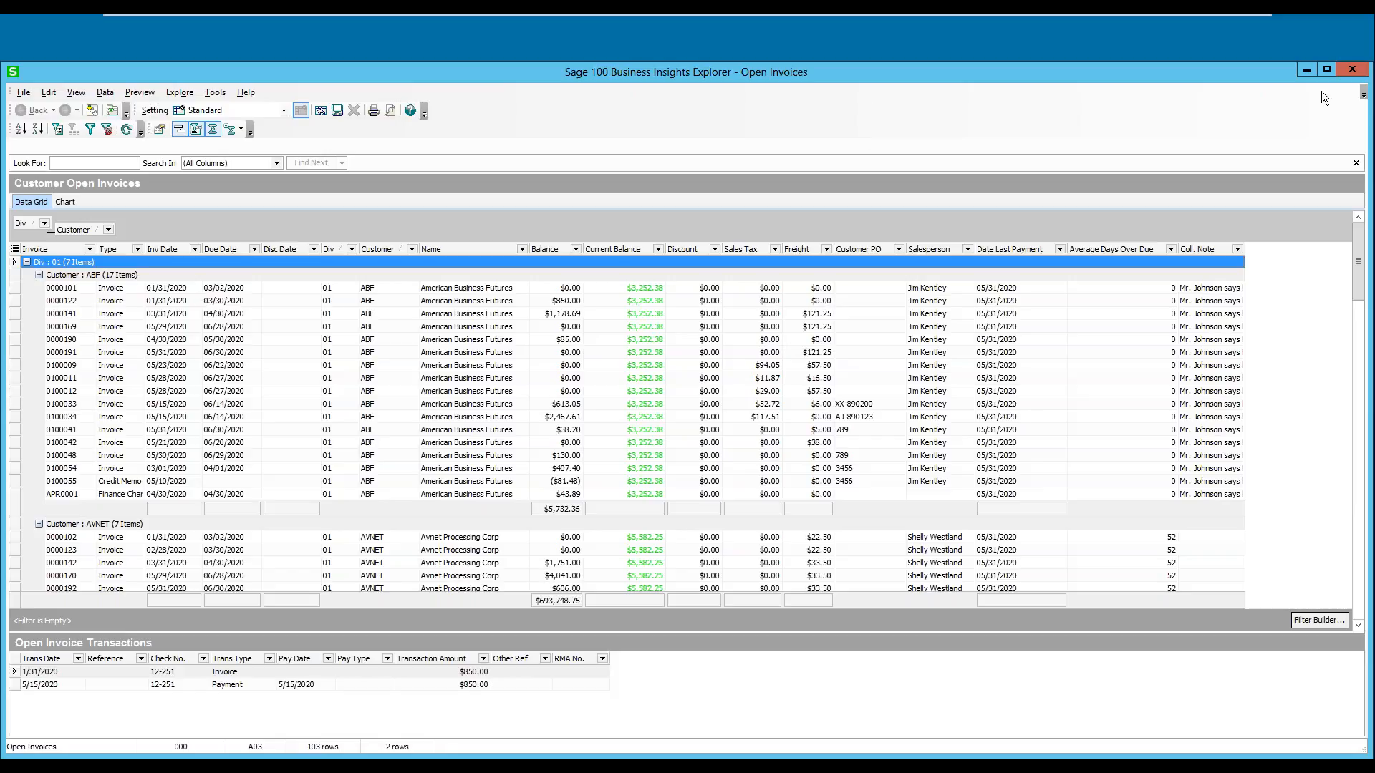
Step: Close the Open Invoices explorer without saving the changed view setting and open the Customer View
left_click(1352, 70)
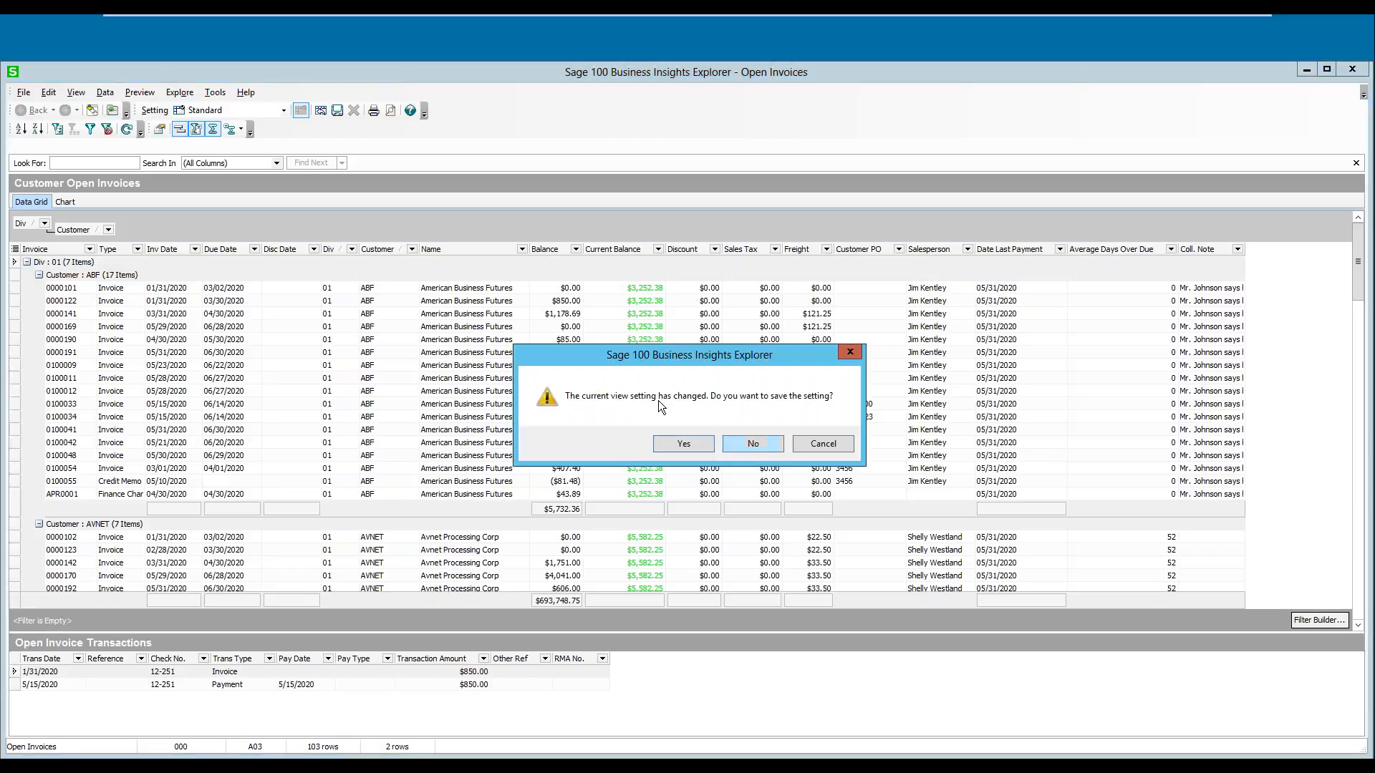
left_click(751, 444)
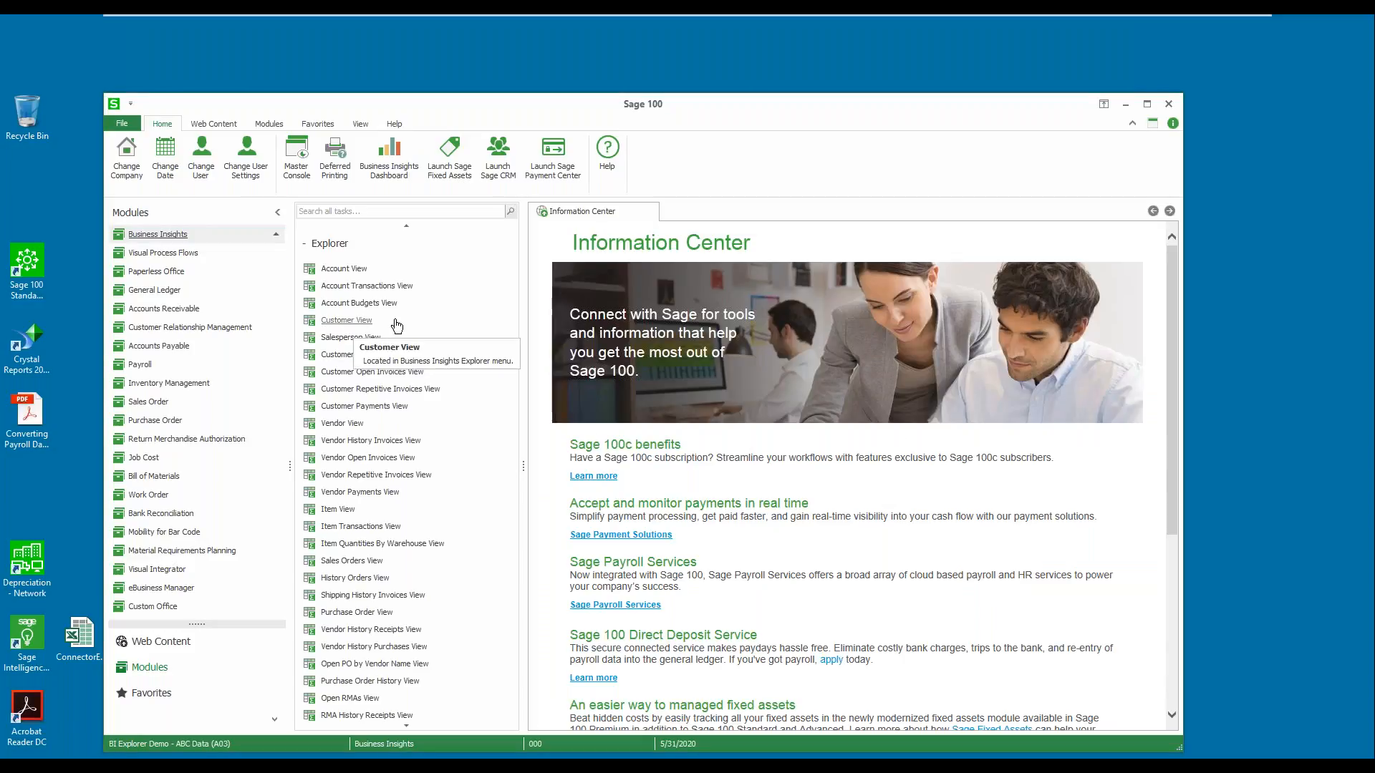
left_click(358, 321)
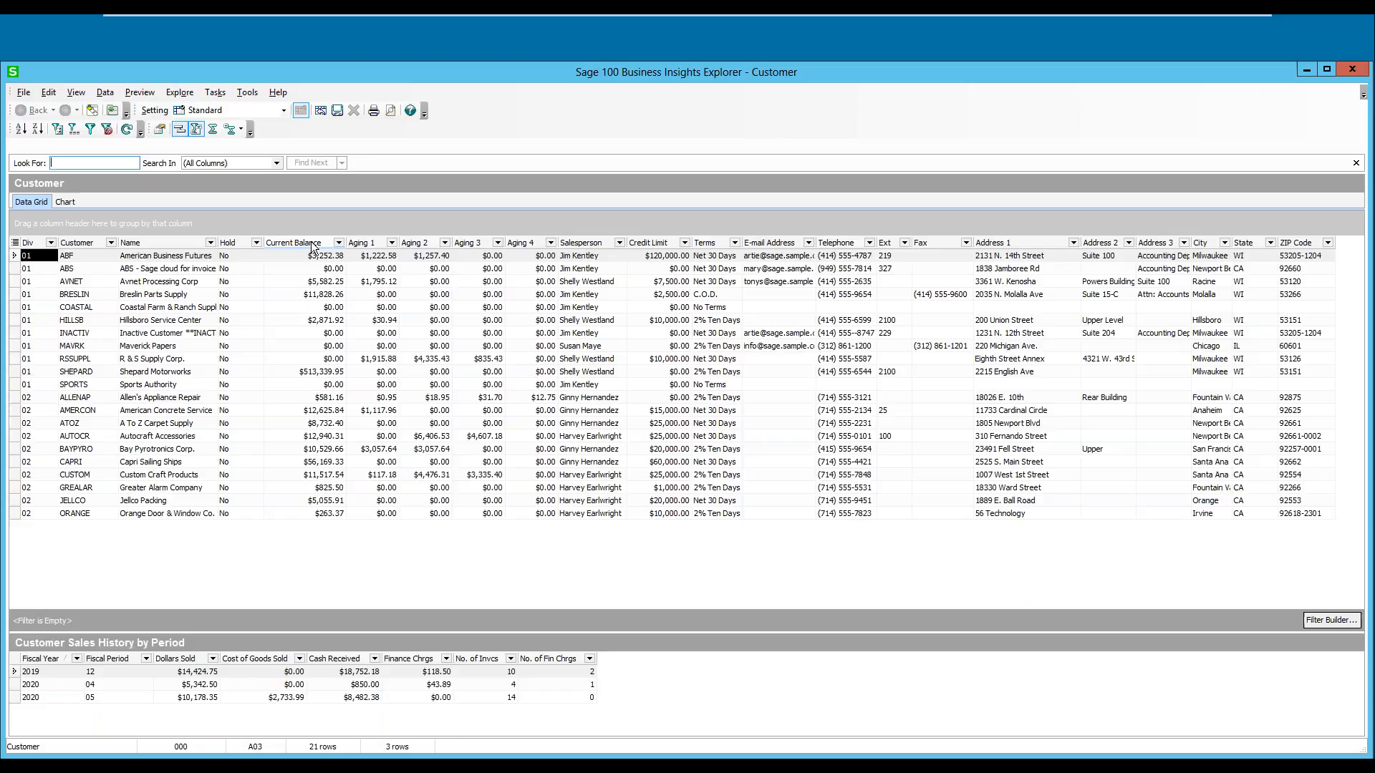
Step: Start a new calculated field in the Customer view's column settings and name it "Past Due Amt."
right_click(374, 248)
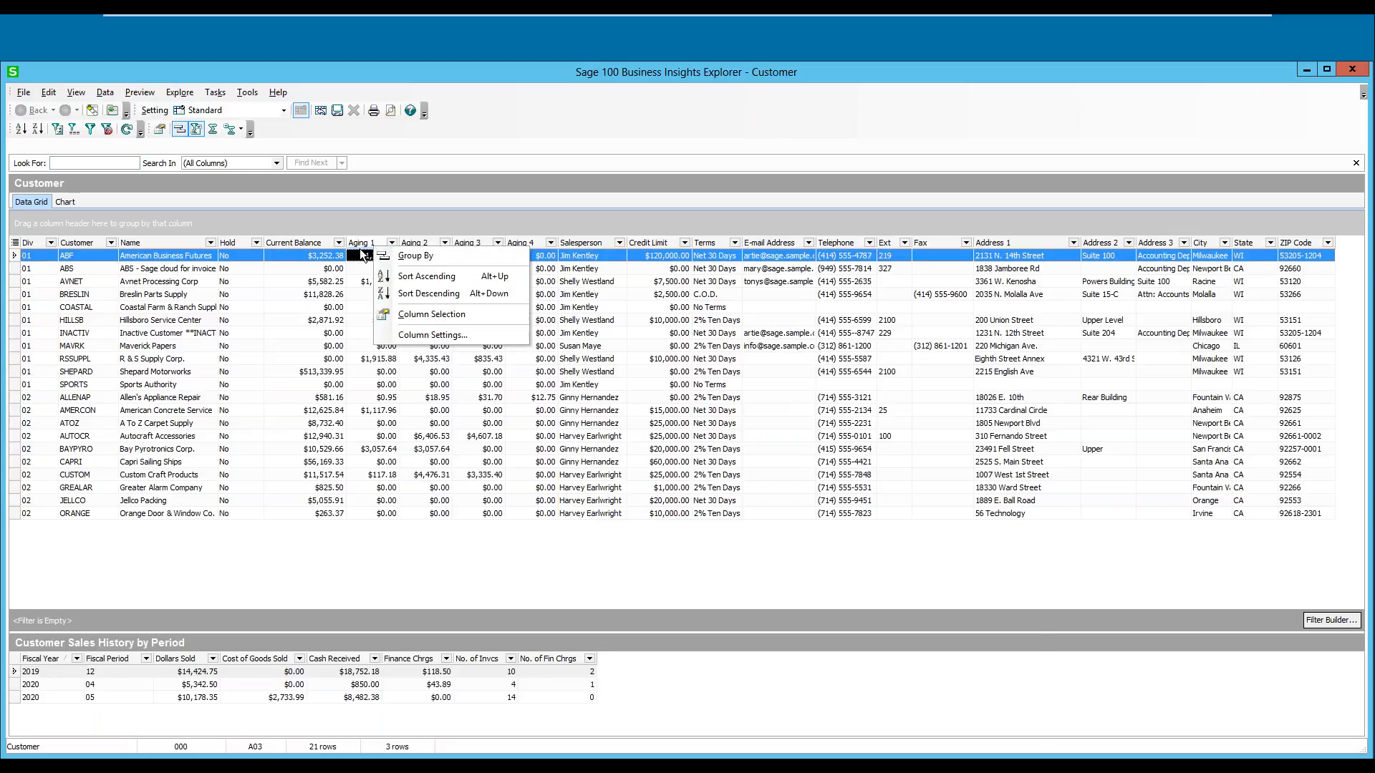
left_click(435, 334)
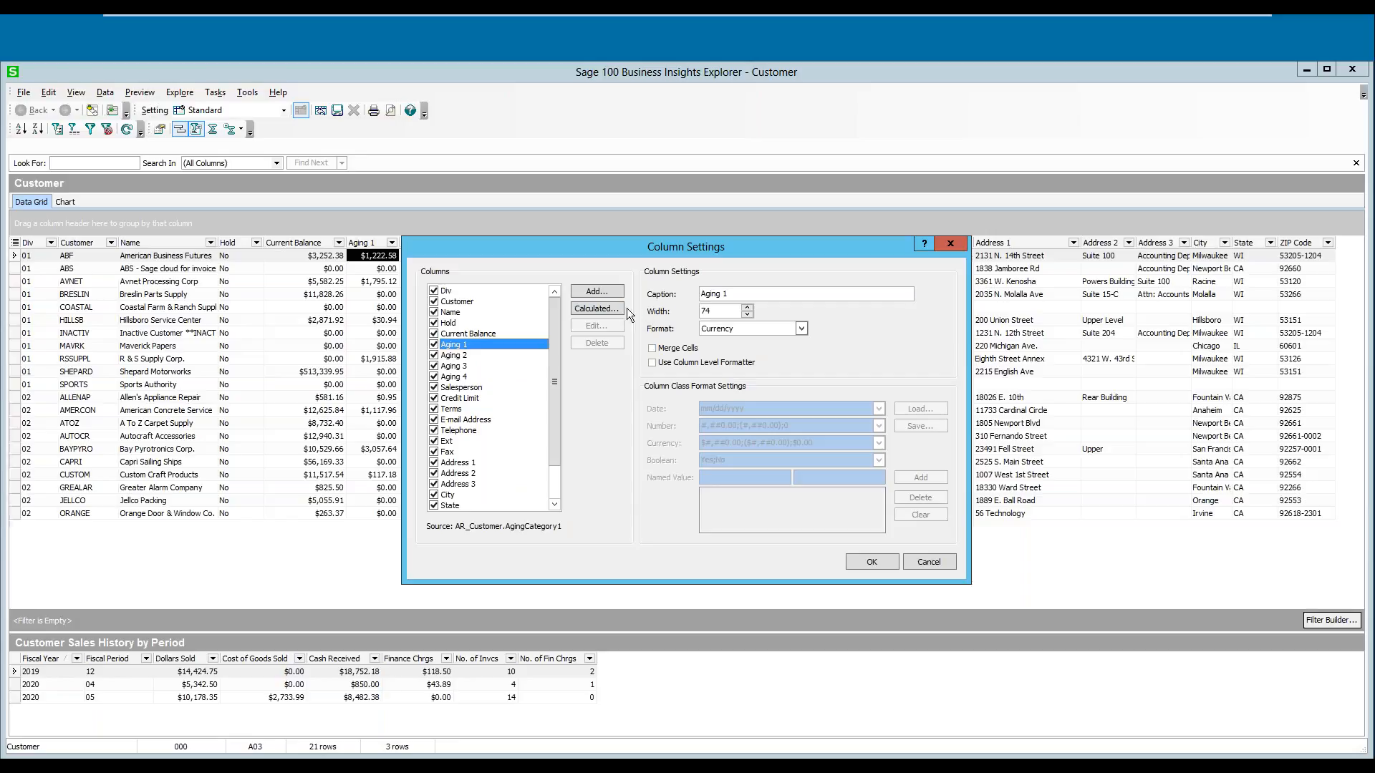
left_click(603, 308)
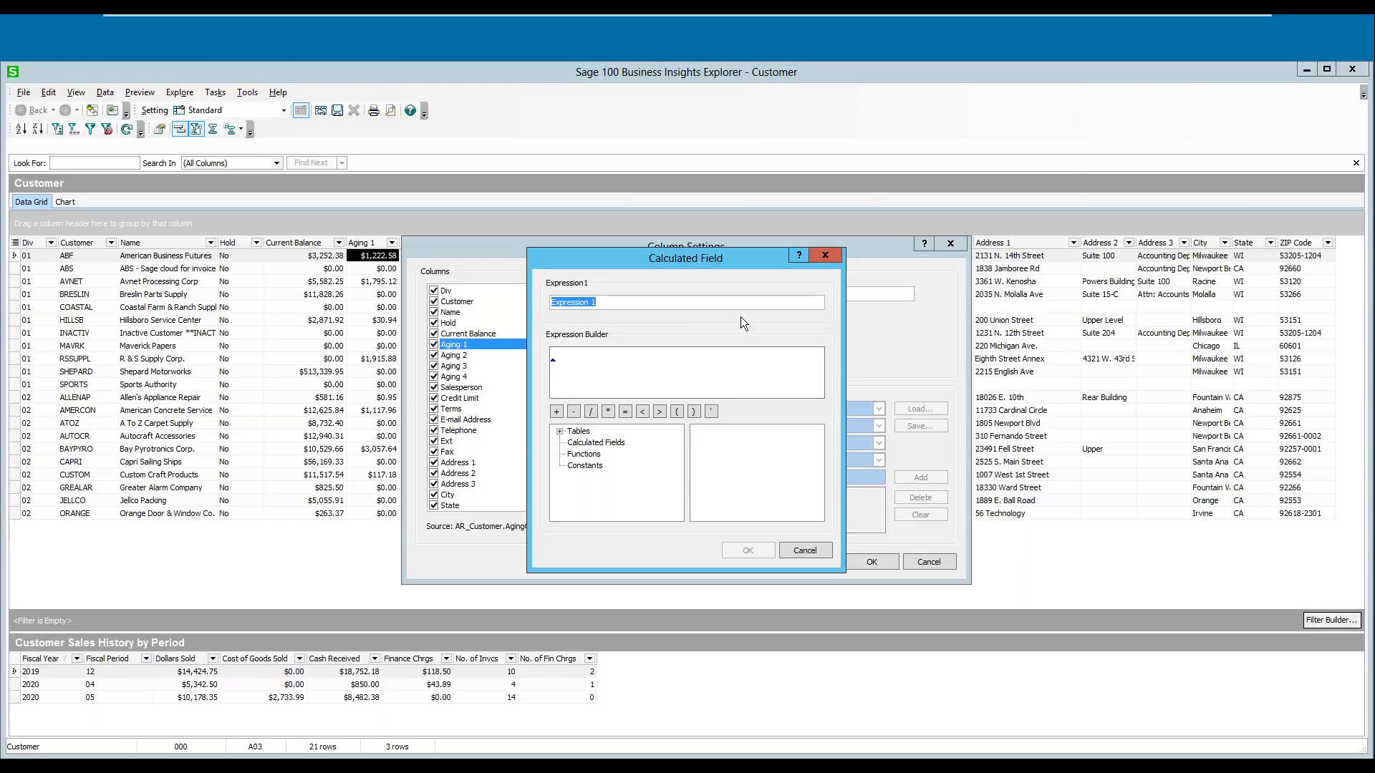
type("Past Due Amt.")
Step: Build the Past Due Amt. expression as the sum of AR_Customer fields AgingCategory1, AgingCategory2, AgingCategory3 and AgingCategory4, and accept it
left_click(607, 359)
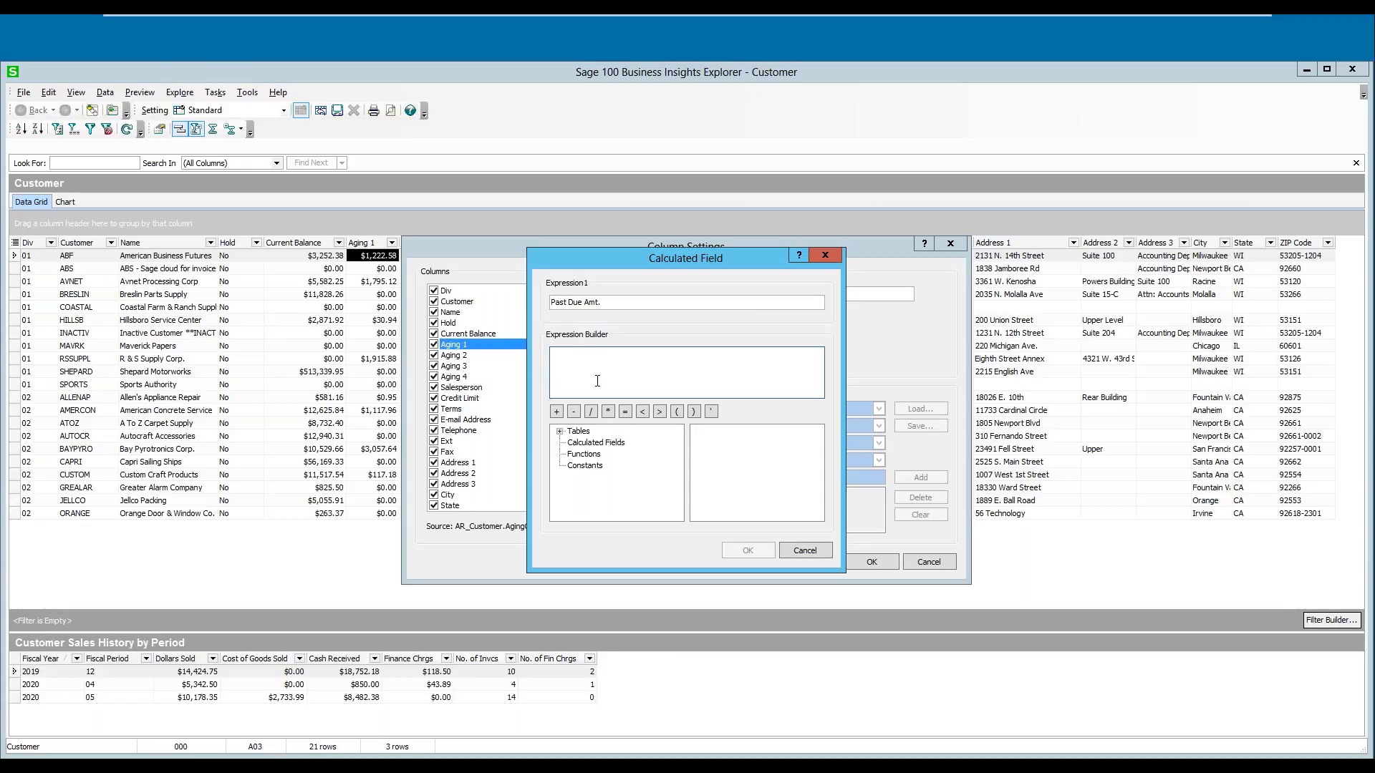
left_click(560, 430)
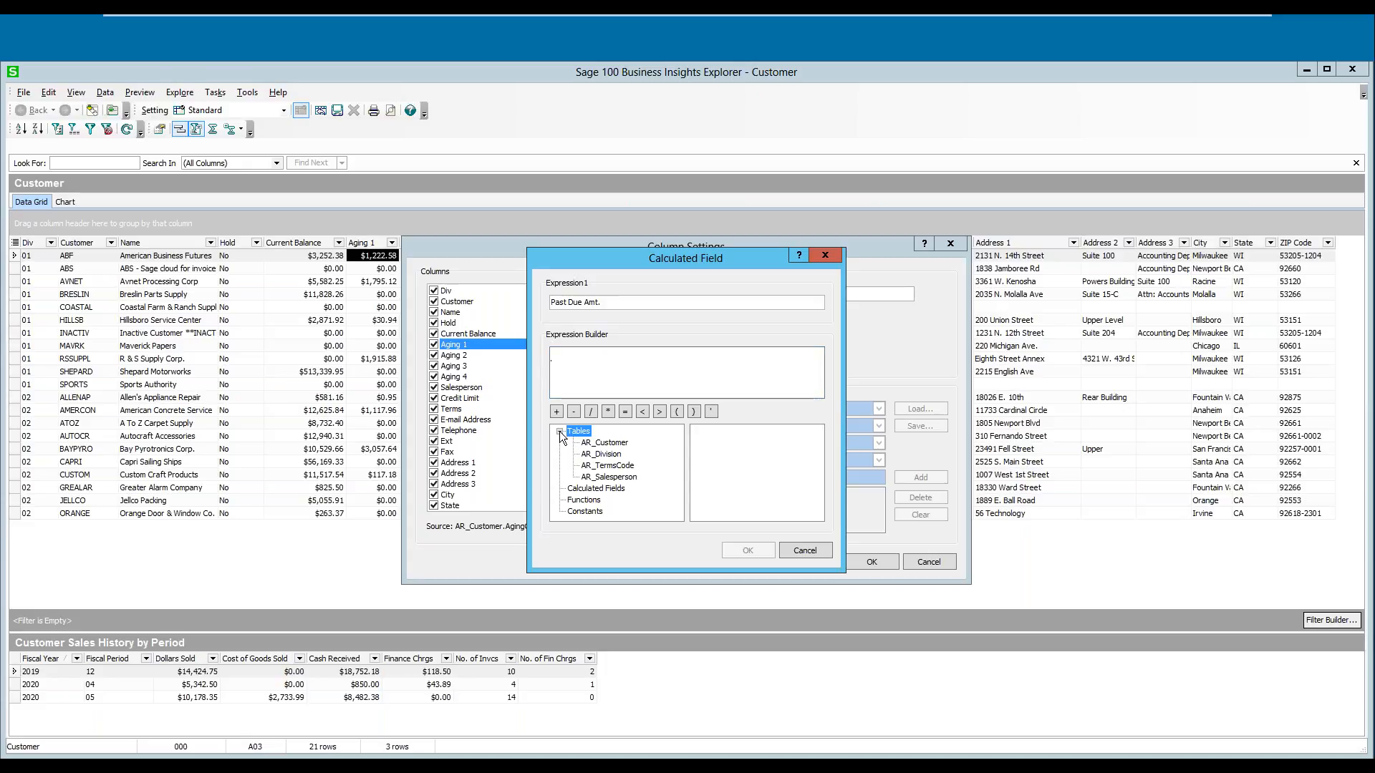
left_click(605, 443)
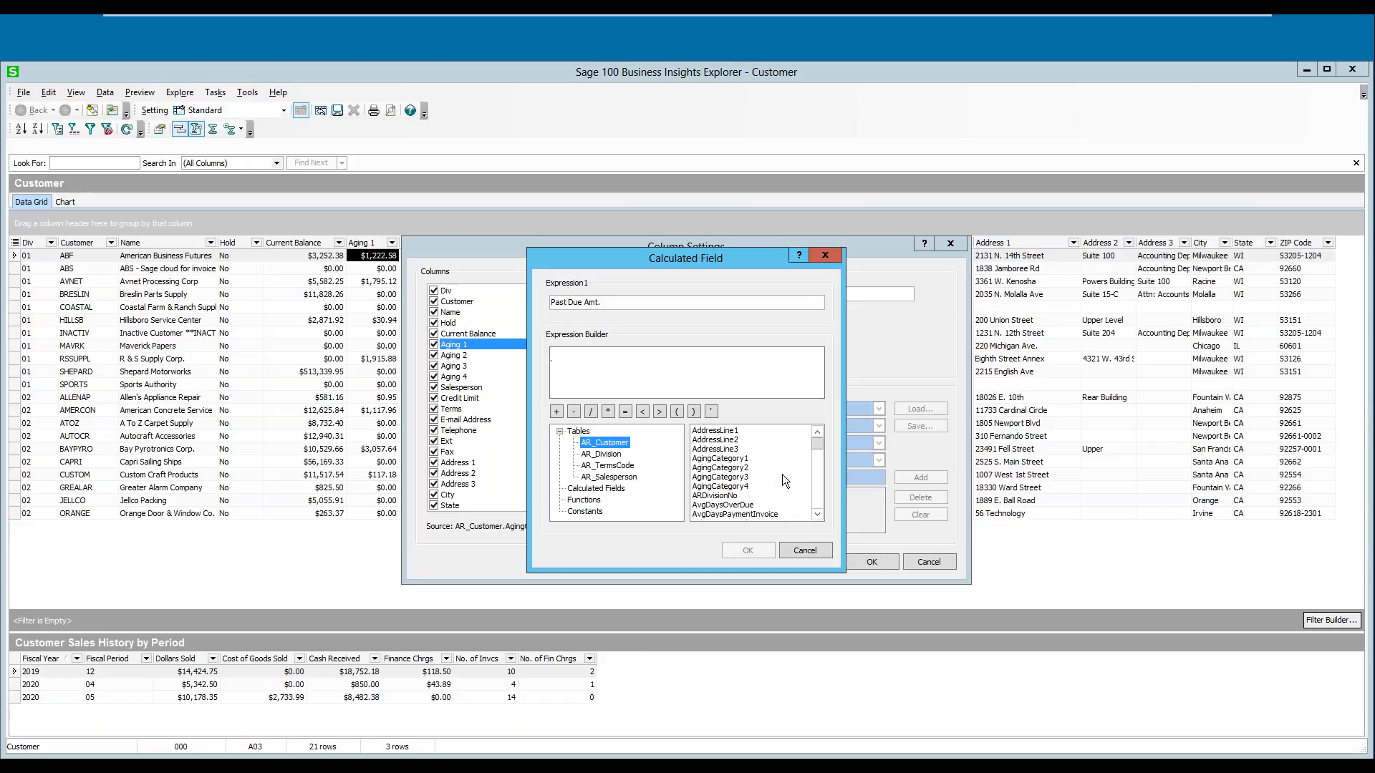
double_click(715, 459)
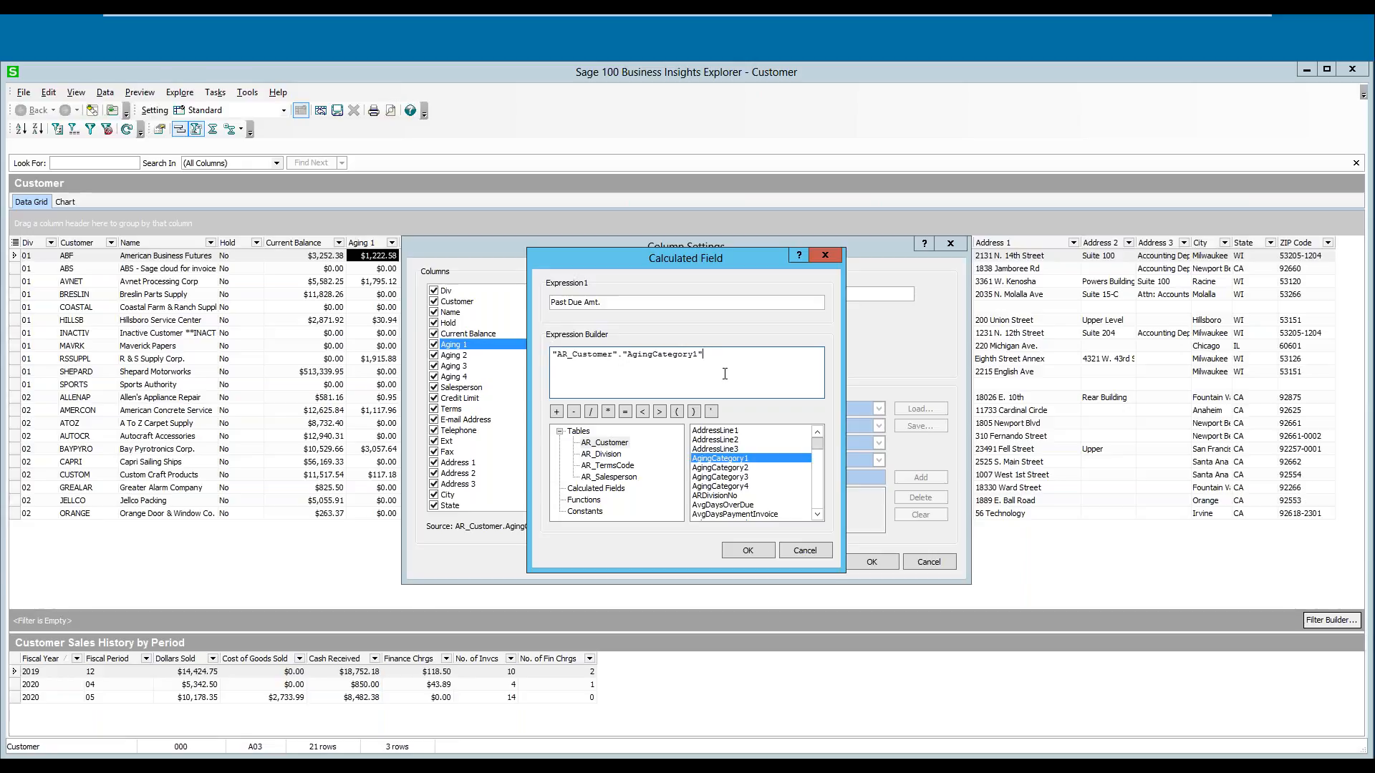
type("+")
double_click(737, 469)
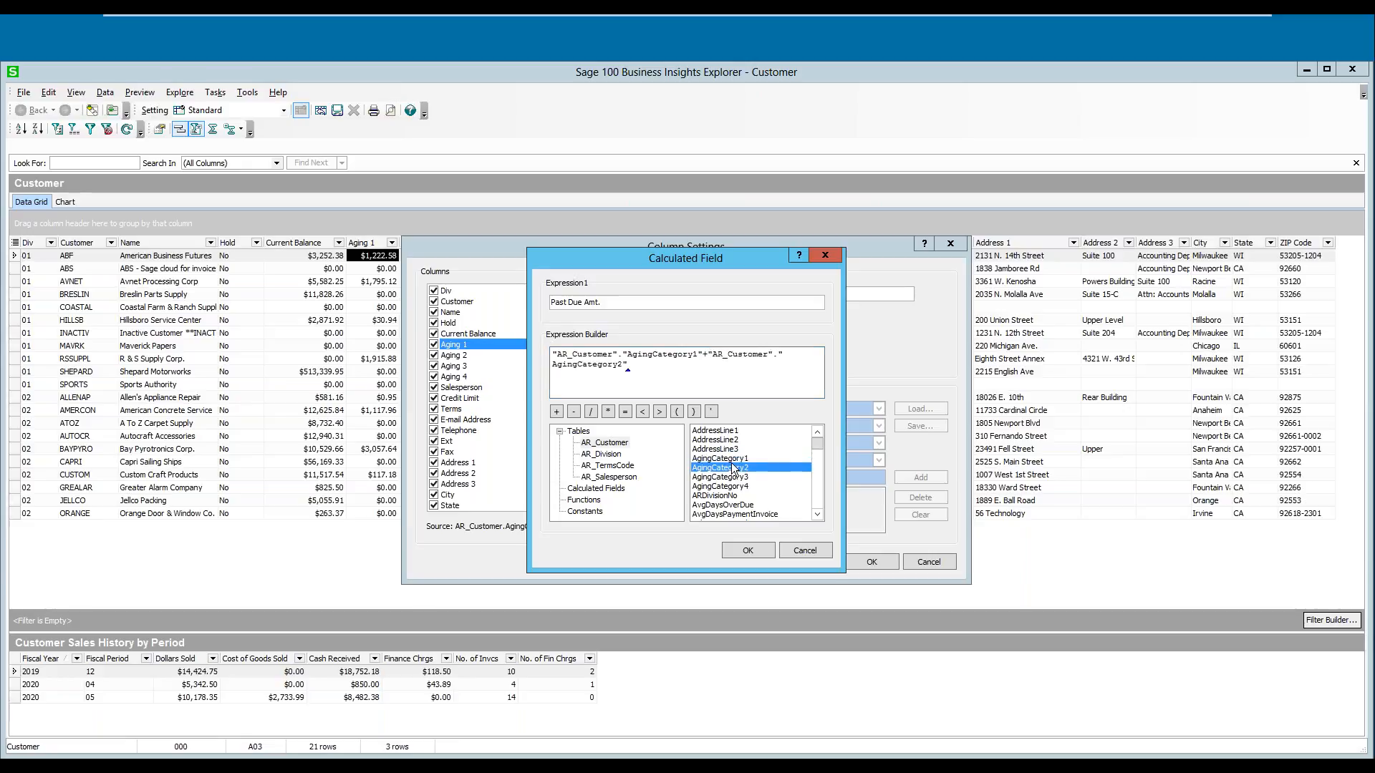
type("+")
double_click(742, 477)
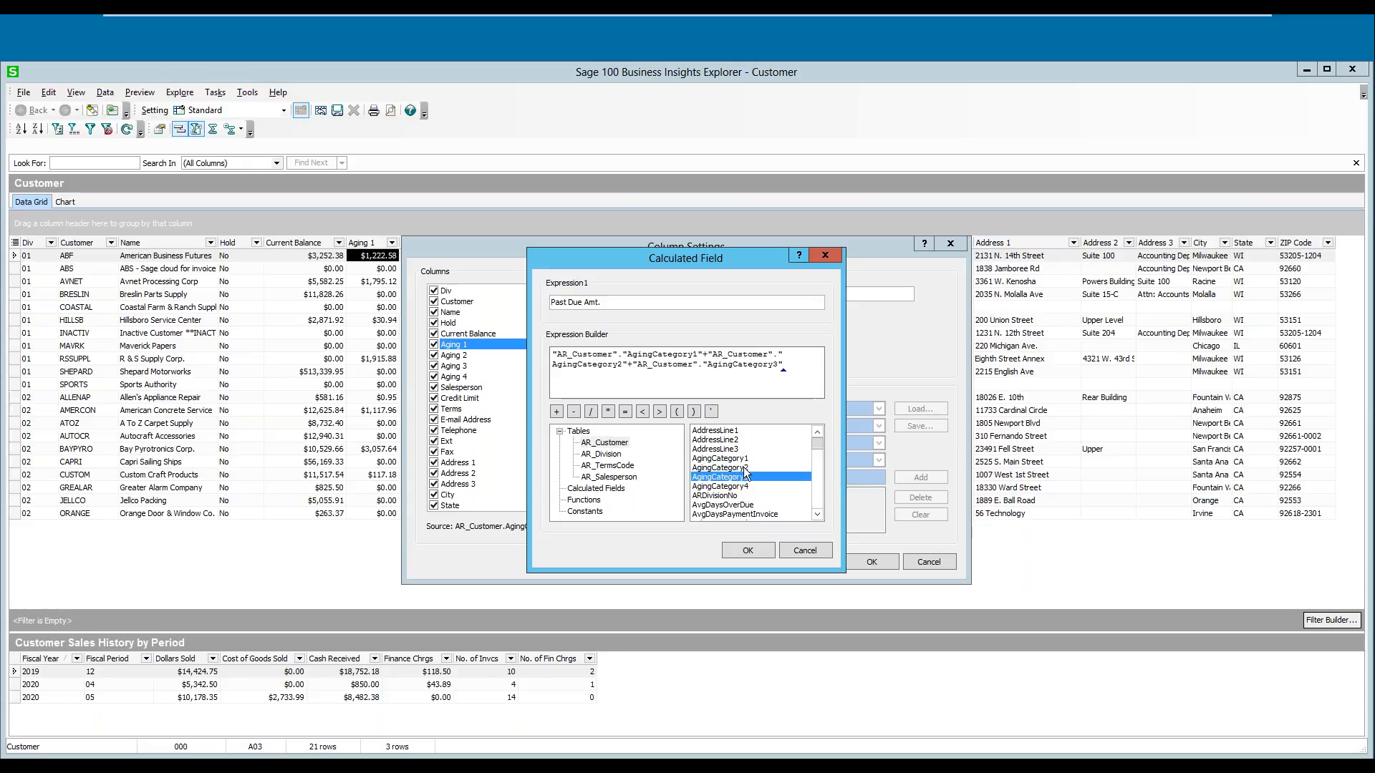
type("+")
double_click(745, 487)
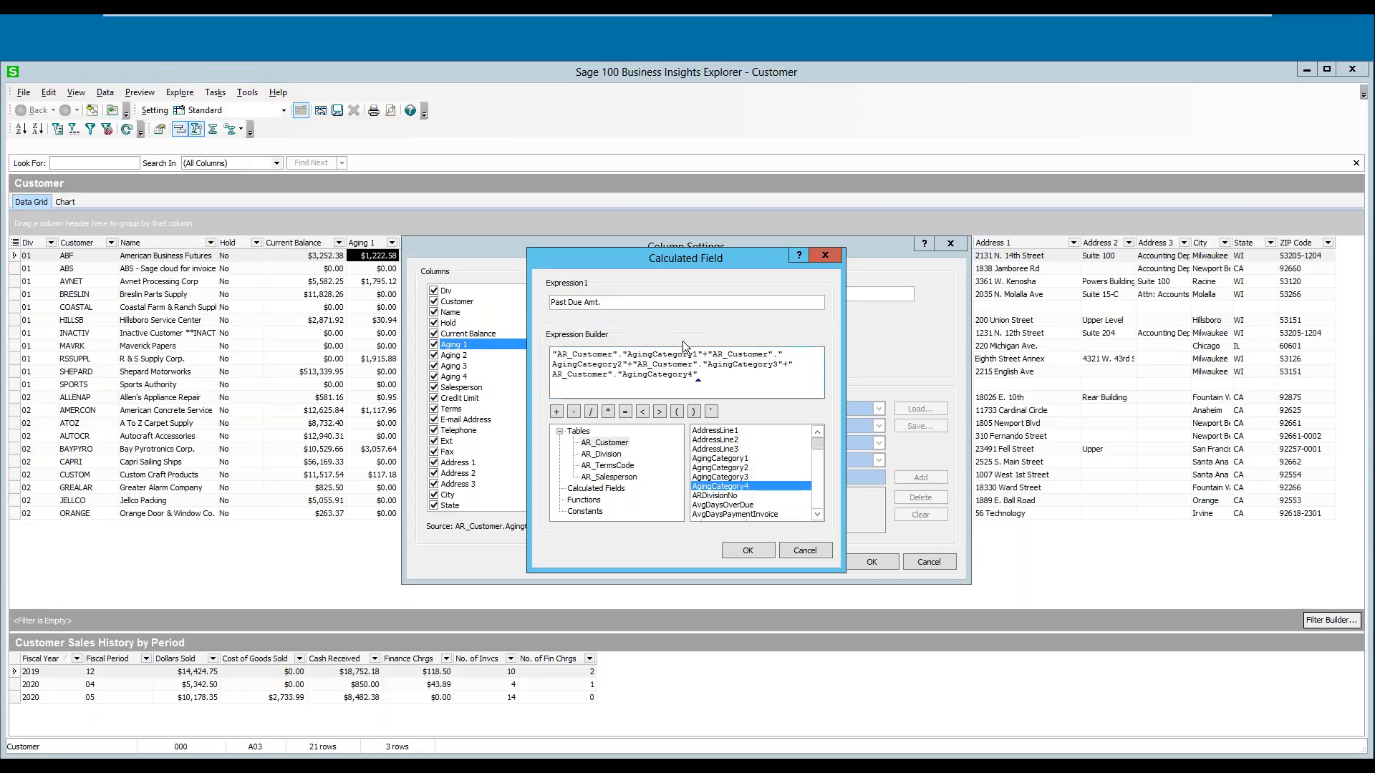
left_click(749, 549)
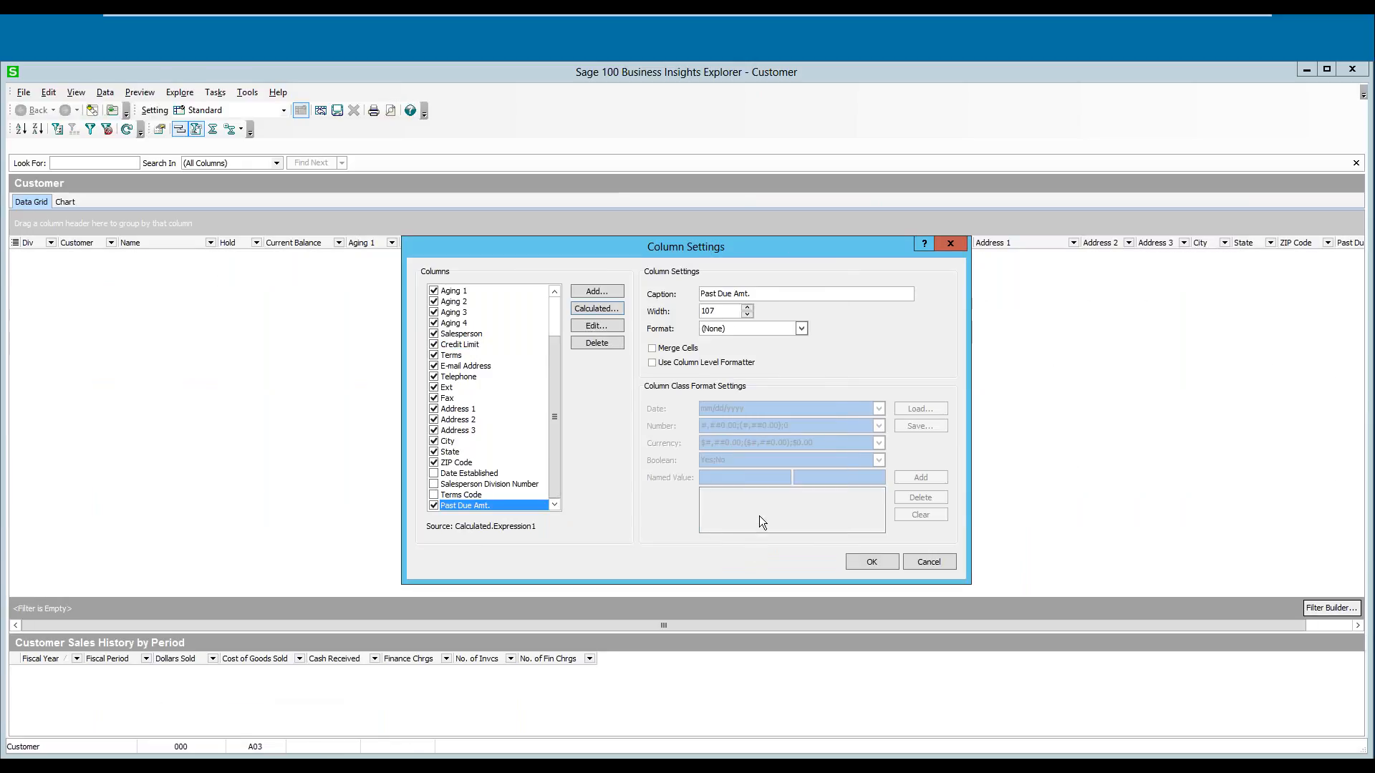
Step: Set the Past Due Amt. column's format to Currency and enable its column-level formatter
left_click(802, 331)
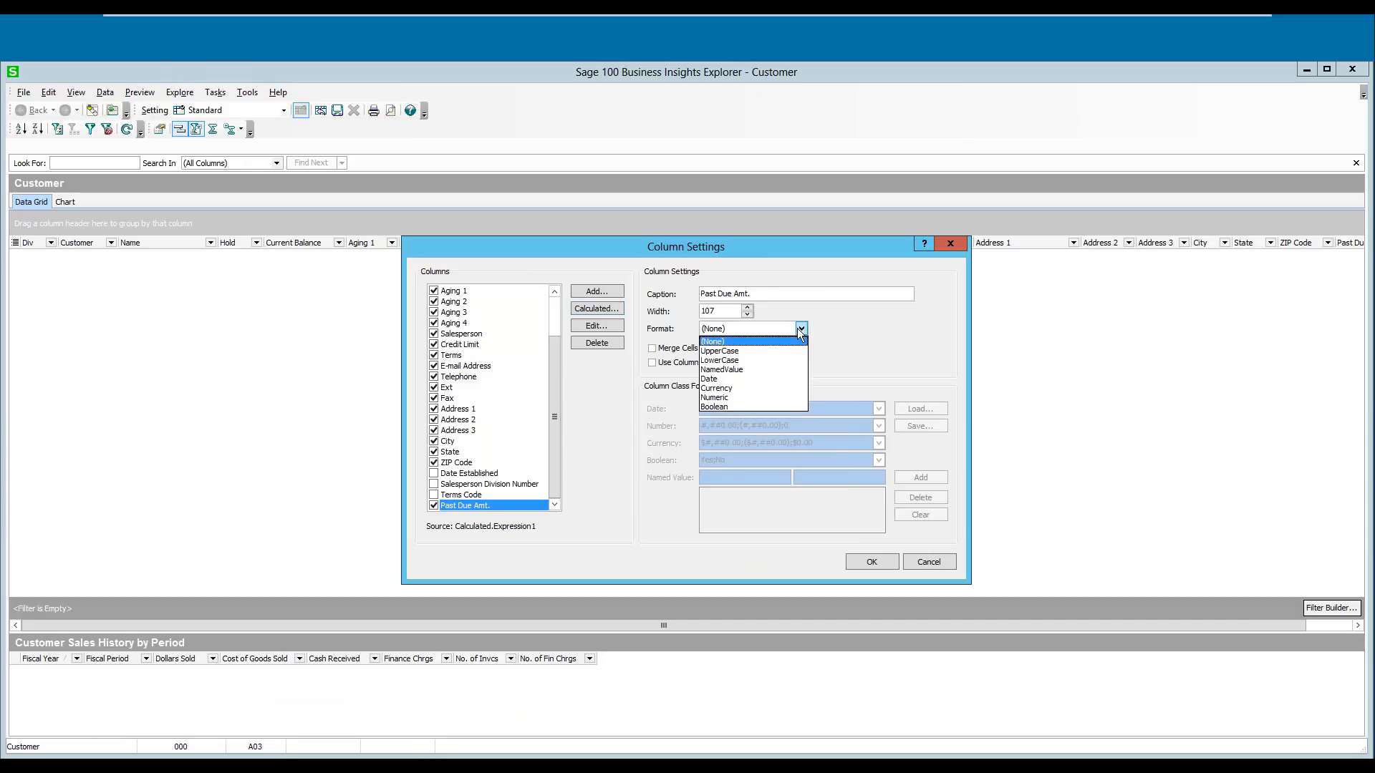
left_click(716, 388)
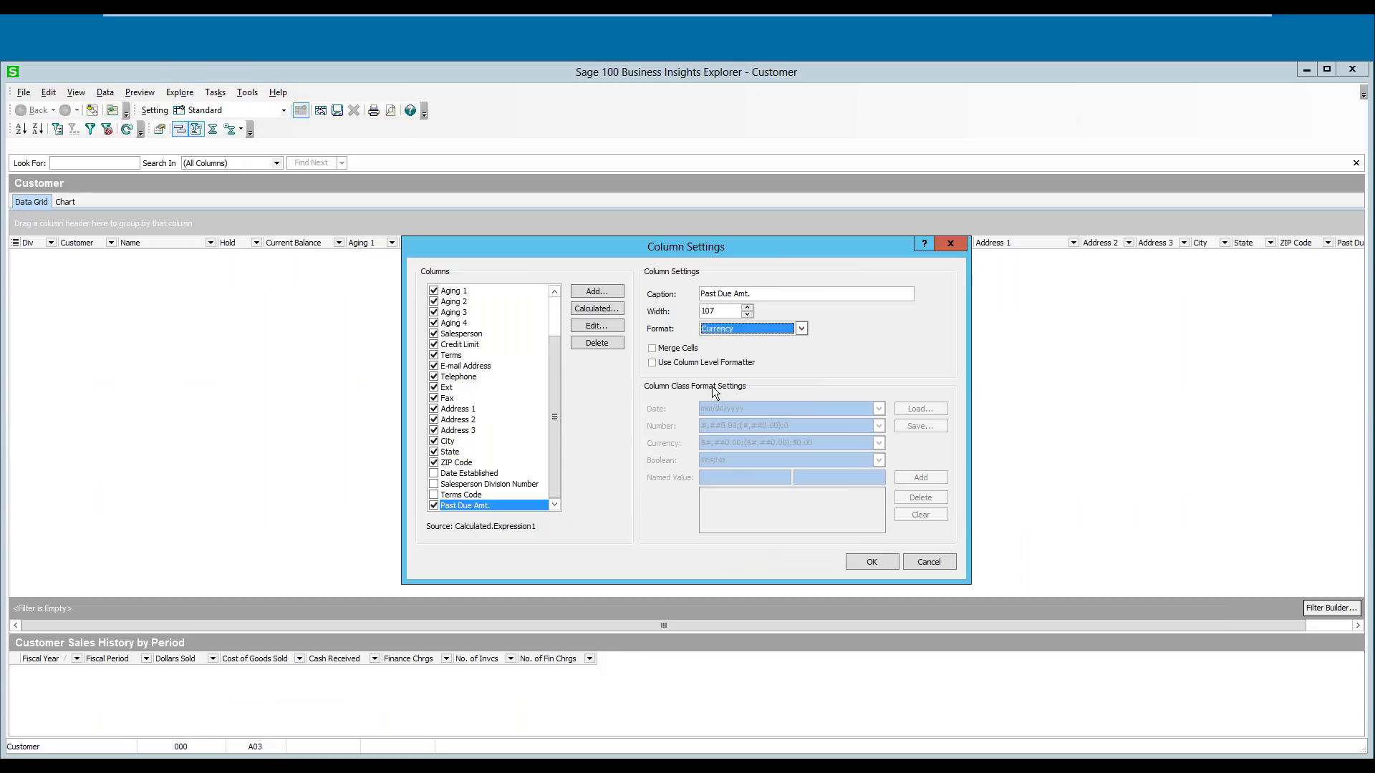
left_click(655, 363)
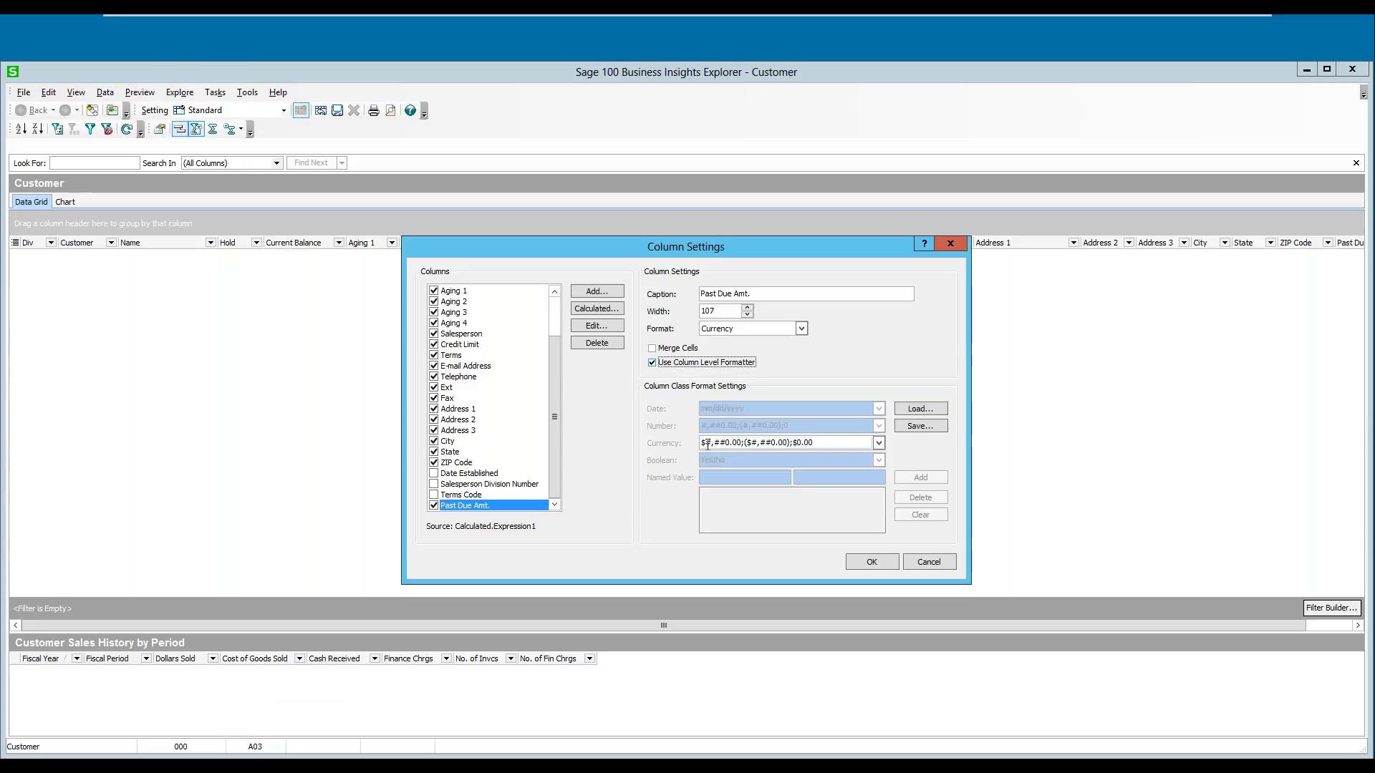
Step: Insert a Red color tag at the start of Past Due Amt.'s currency format and apply the column settings
left_click_drag(704, 443, 745, 444)
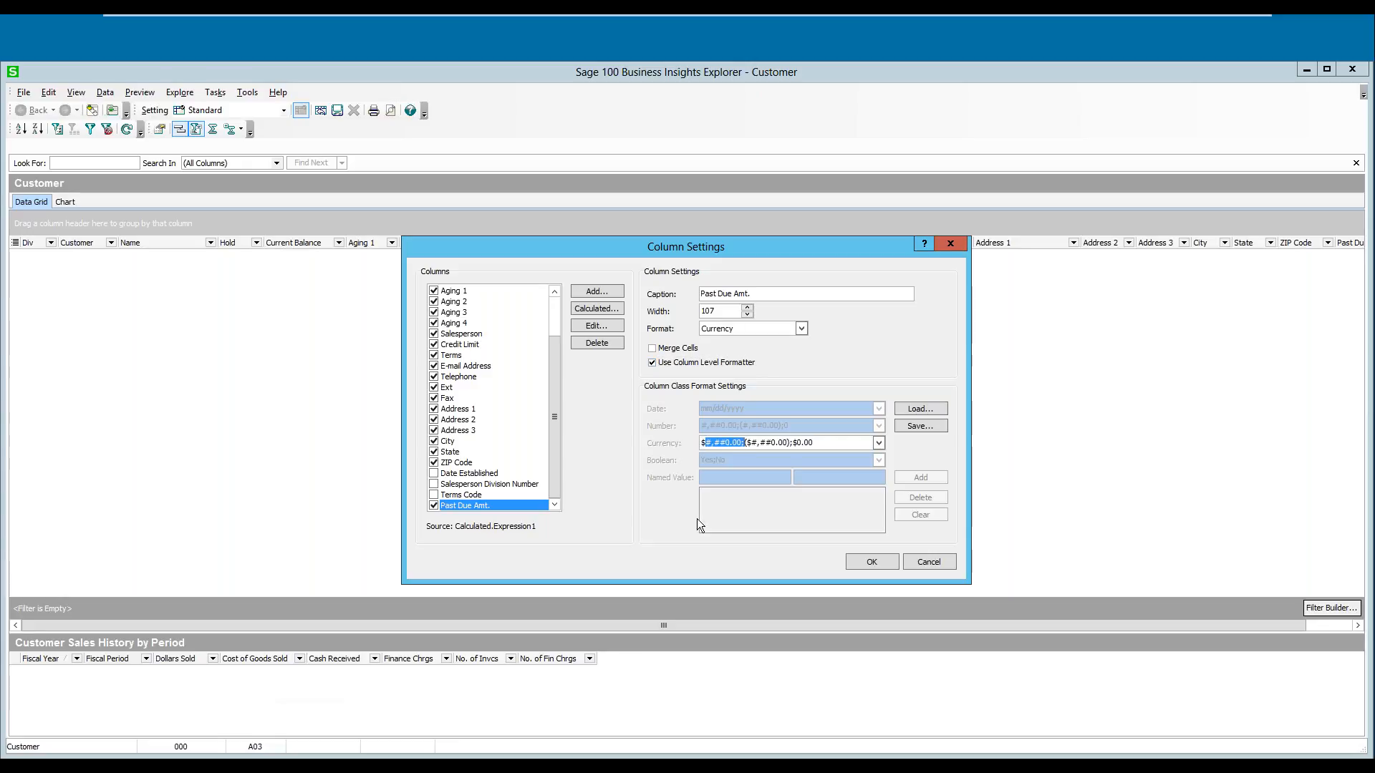
left_click(707, 444)
right_click(706, 443)
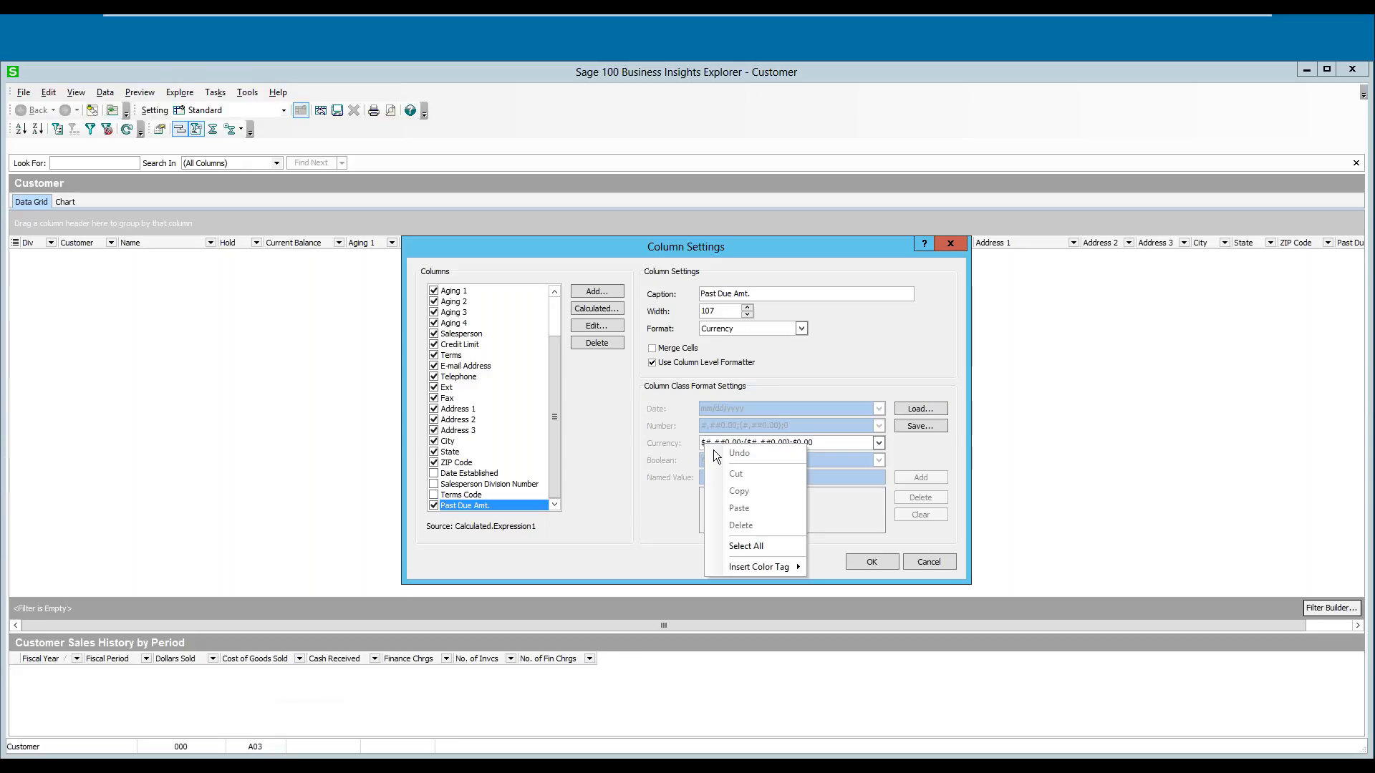
mouse_move(763, 567)
left_click(847, 661)
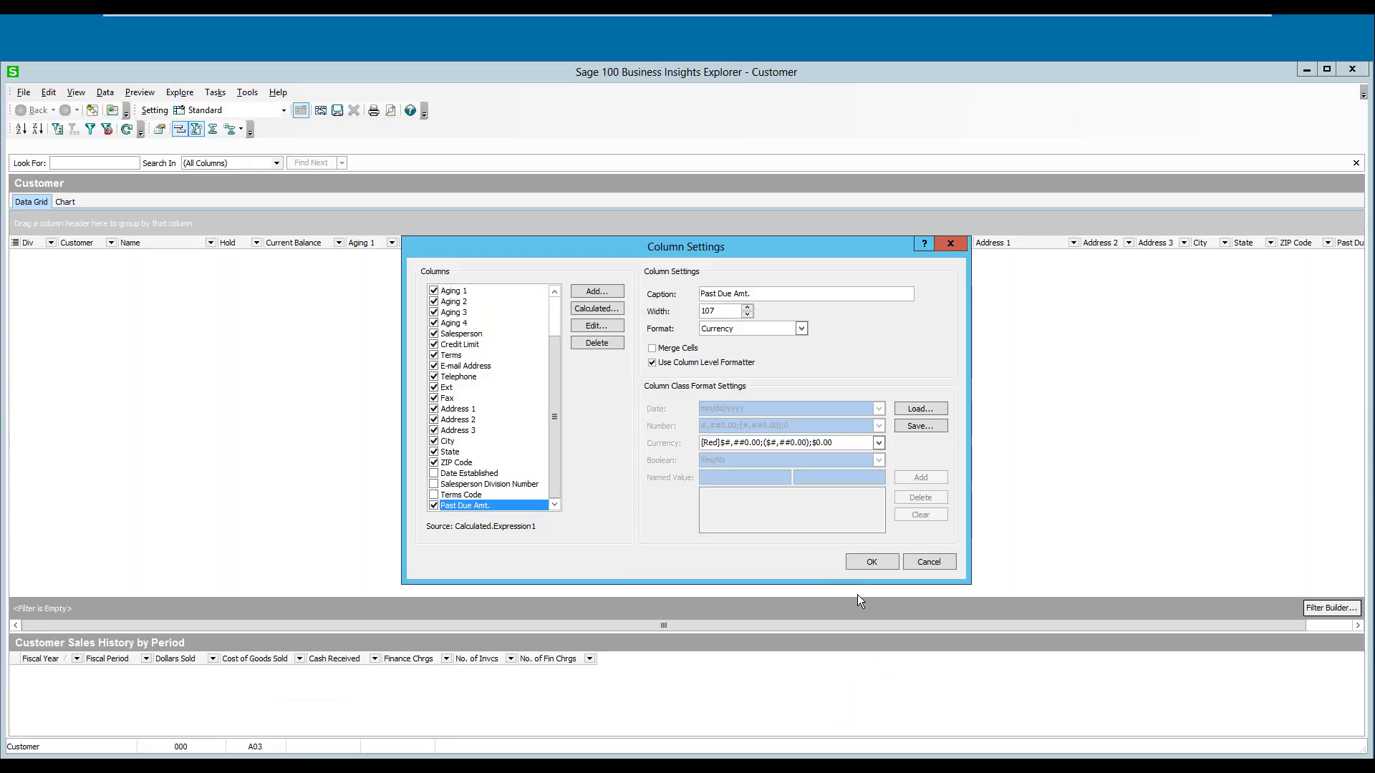
left_click(879, 563)
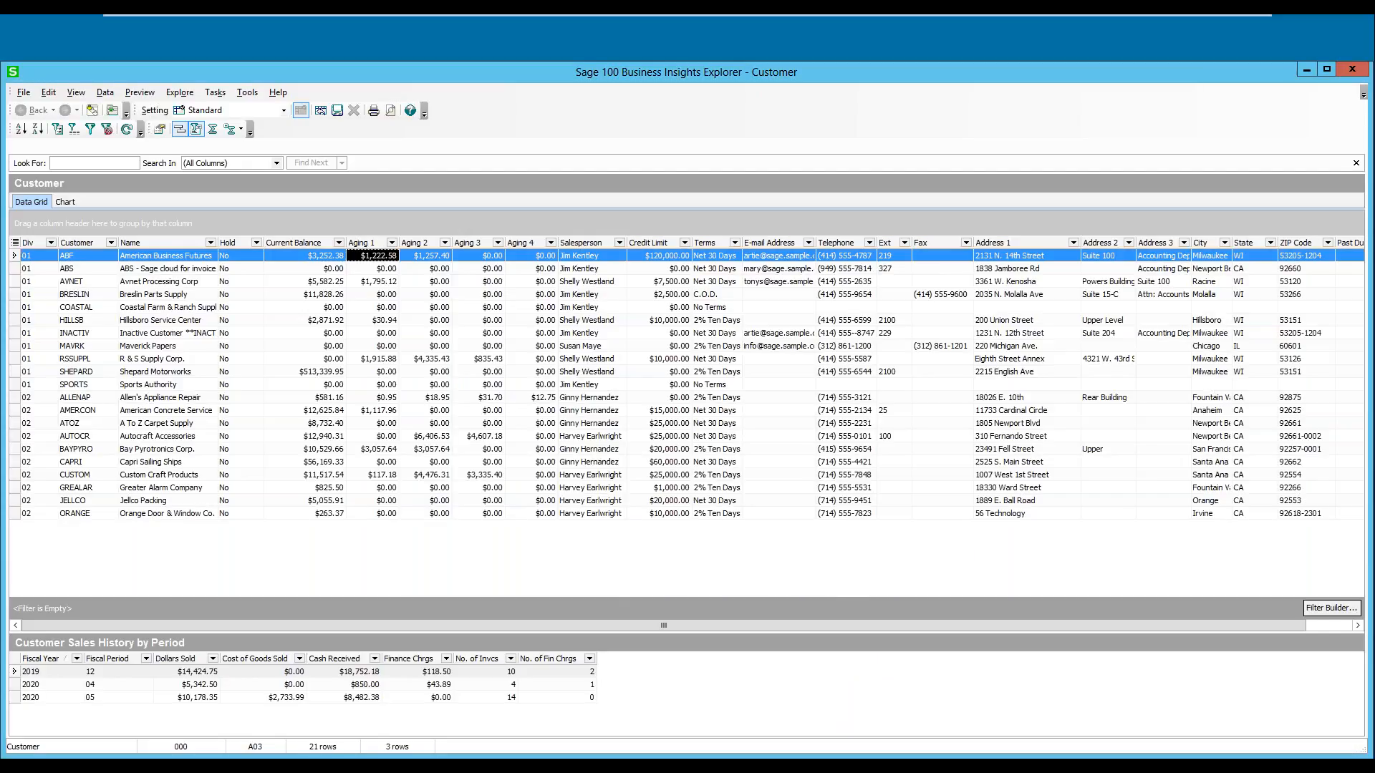
Step: Move the Past Due Amt. column between Current Balance and Aging 1
left_click_drag(825, 625, 883, 625)
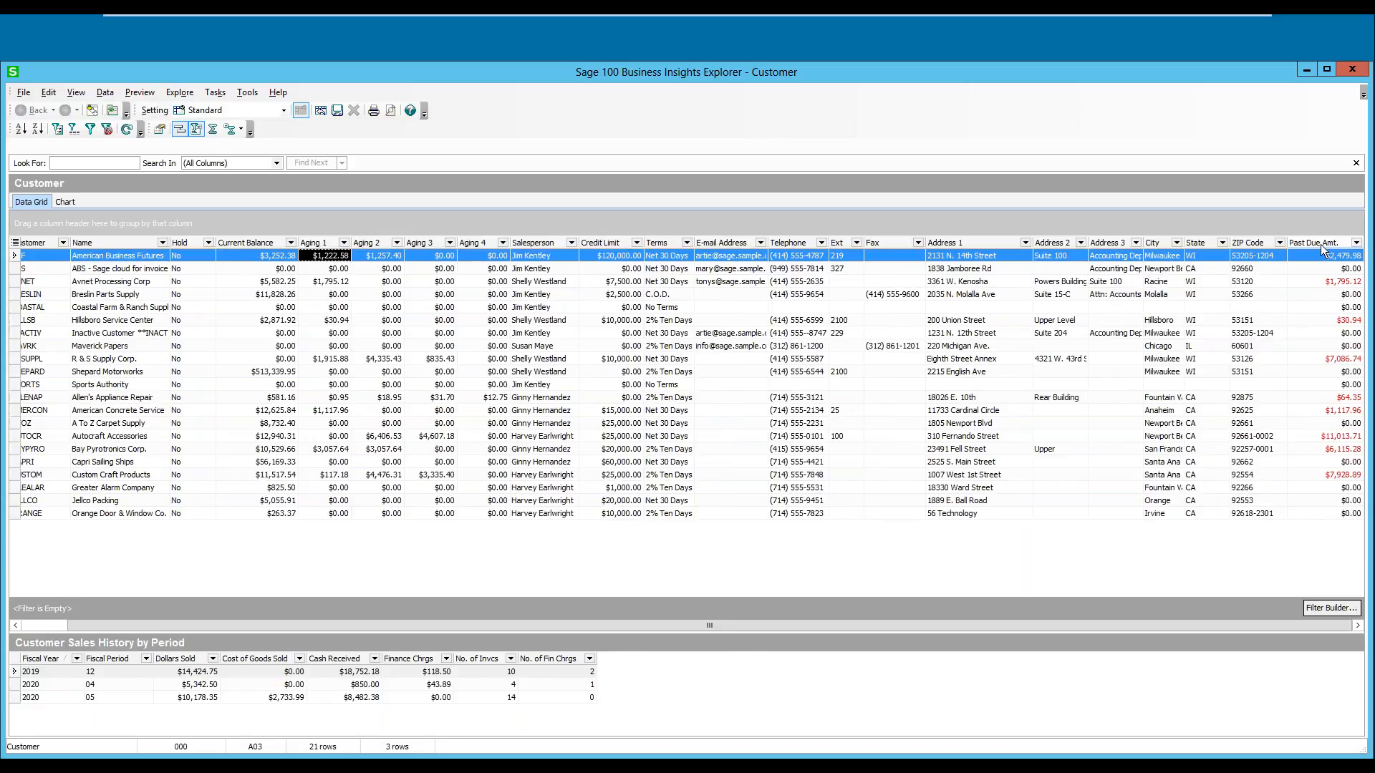
mouse_move(1318, 242)
left_mouse_down()
mouse_move(733, 253)
mouse_move(315, 243)
left_mouse_up()
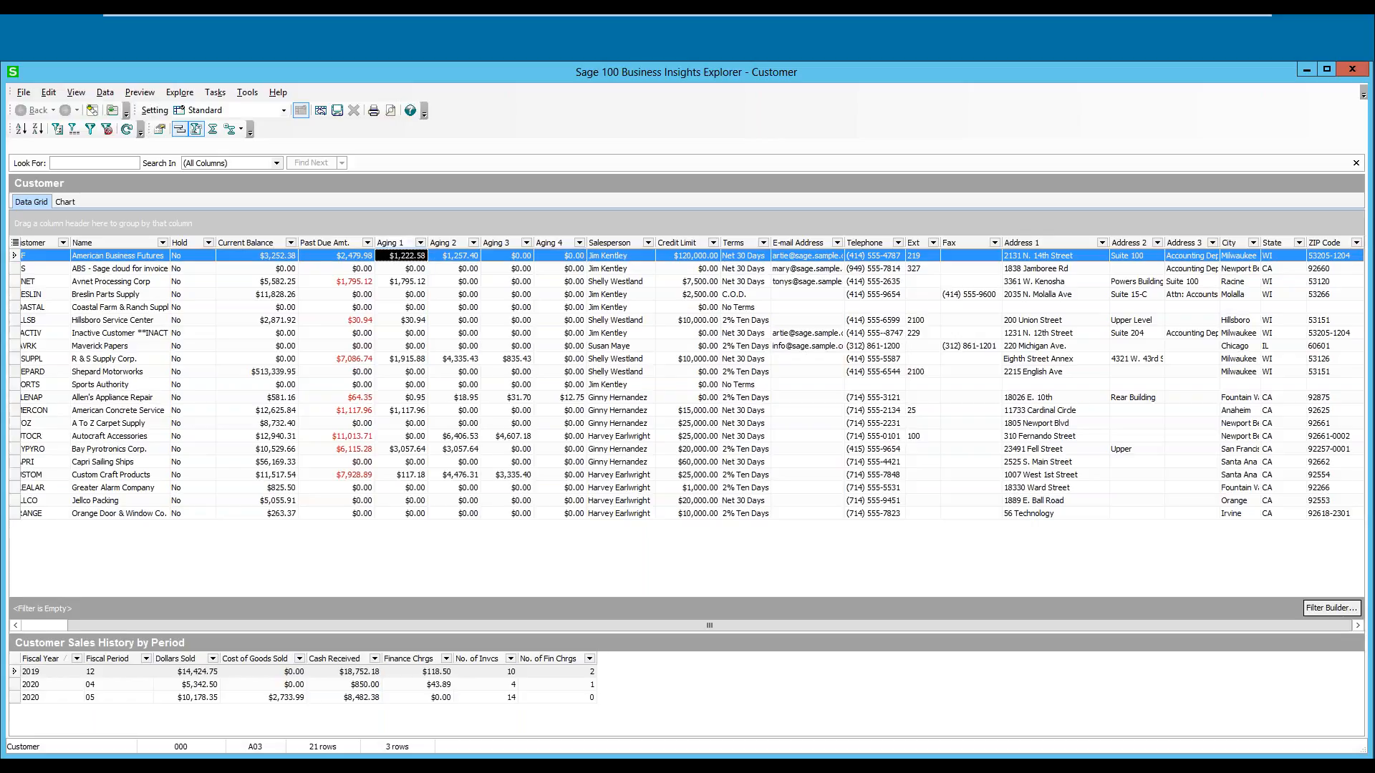
Step: Change the Aging 1 column's caption to 30 Days and apply the column settings
right_click(389, 239)
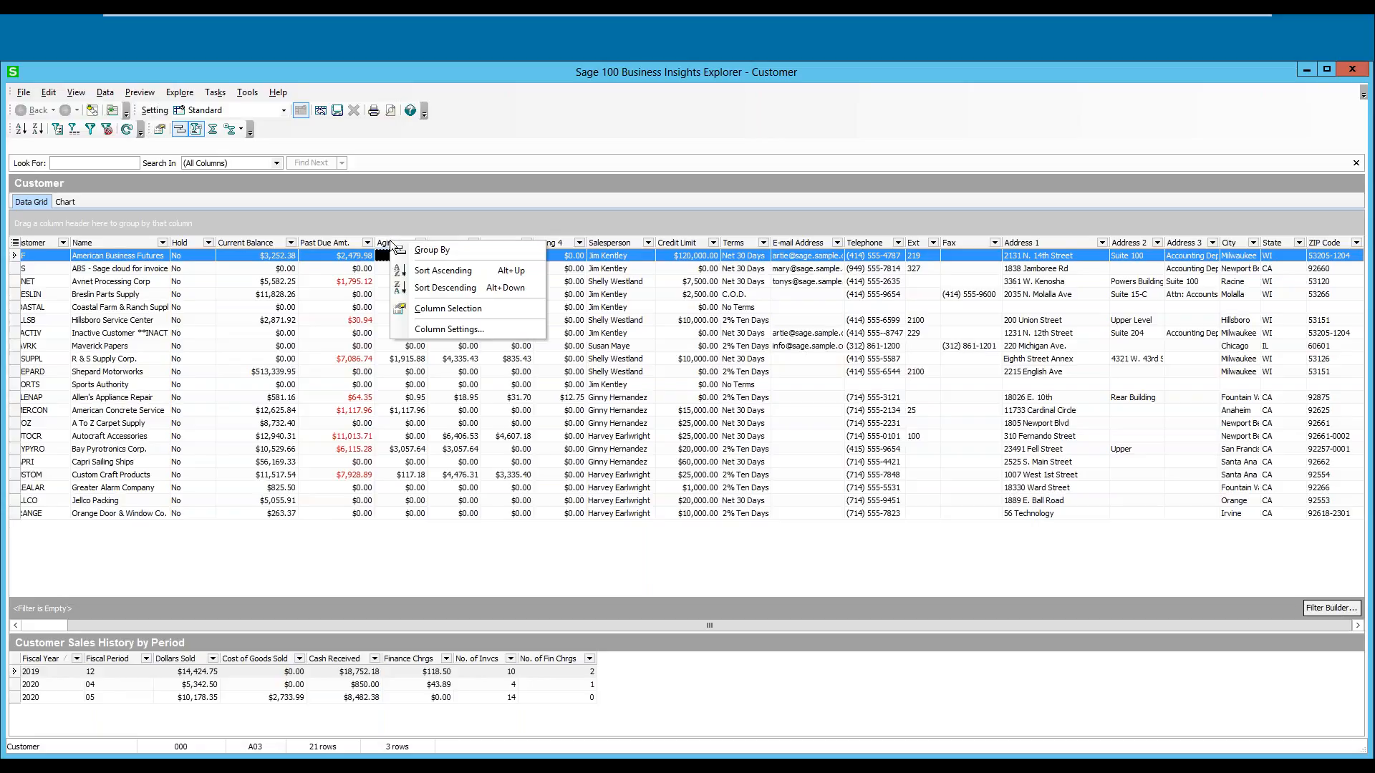
left_click(442, 329)
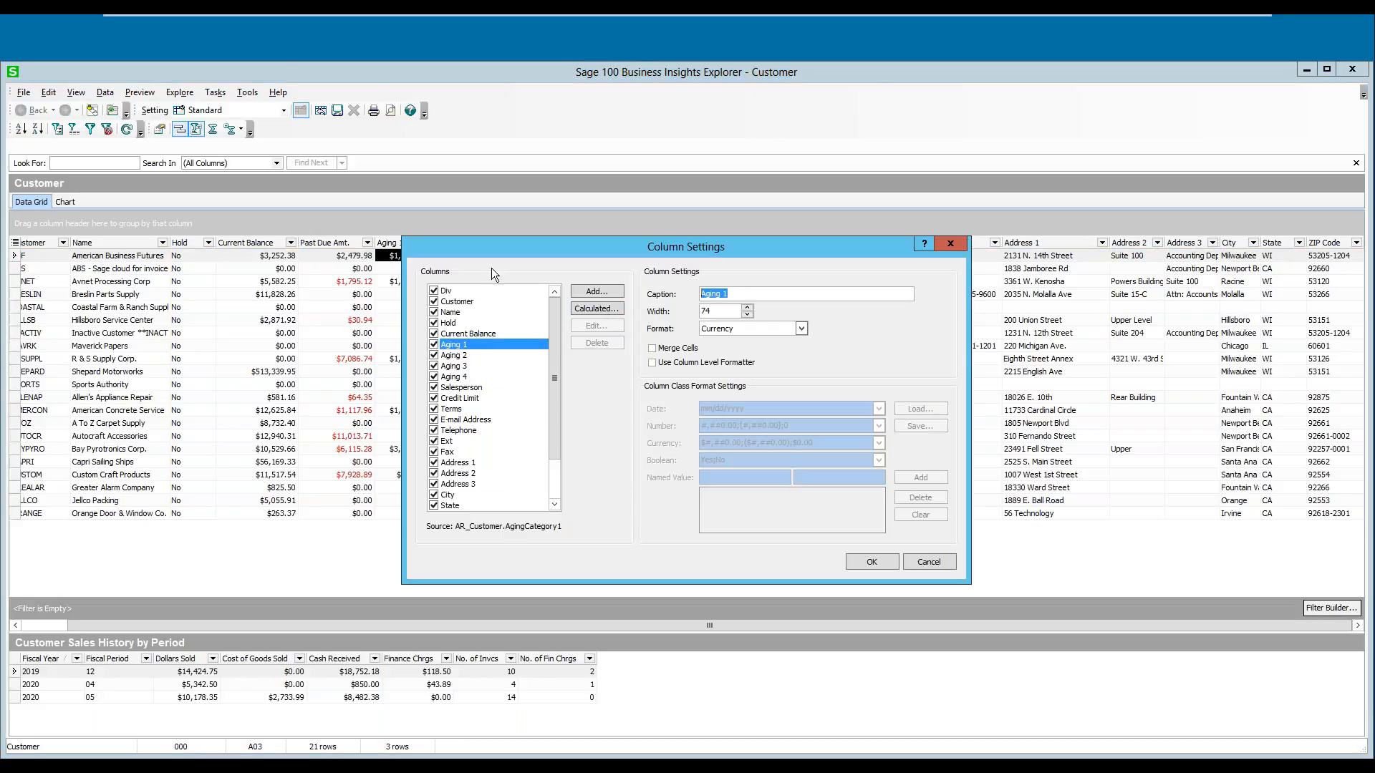
type("30 Days")
left_click(876, 561)
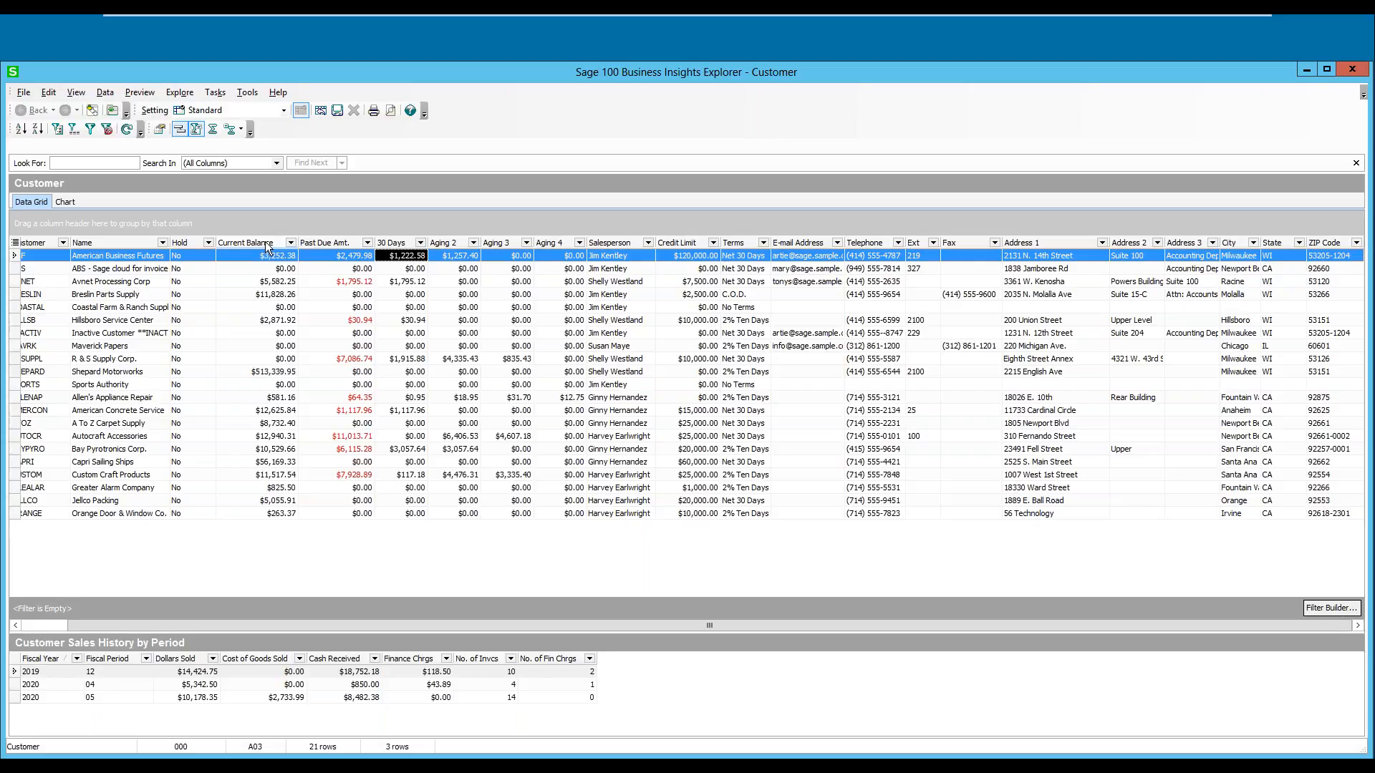
Step: Start a new calculated field in the Customer view's column settings and name it Total Bal
right_click(329, 246)
left_click(388, 336)
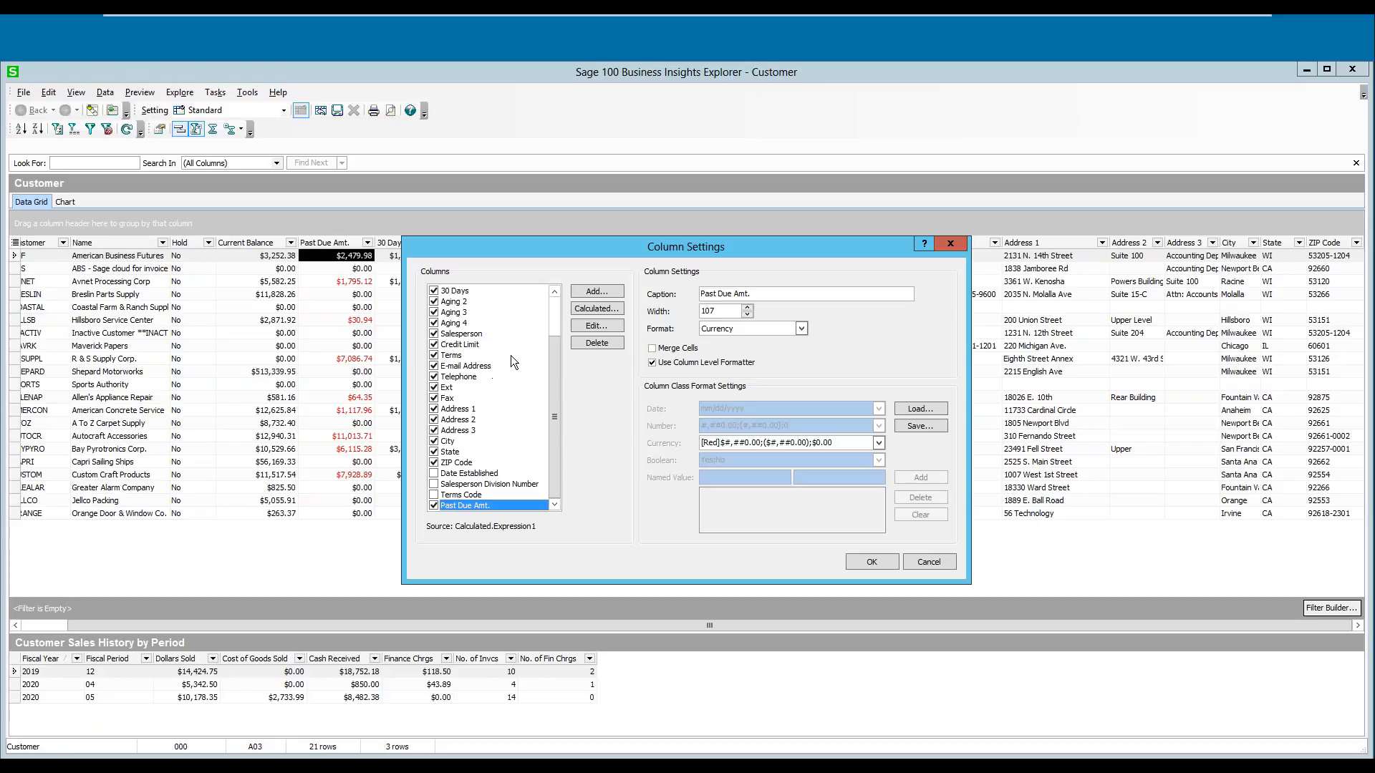
left_click(590, 309)
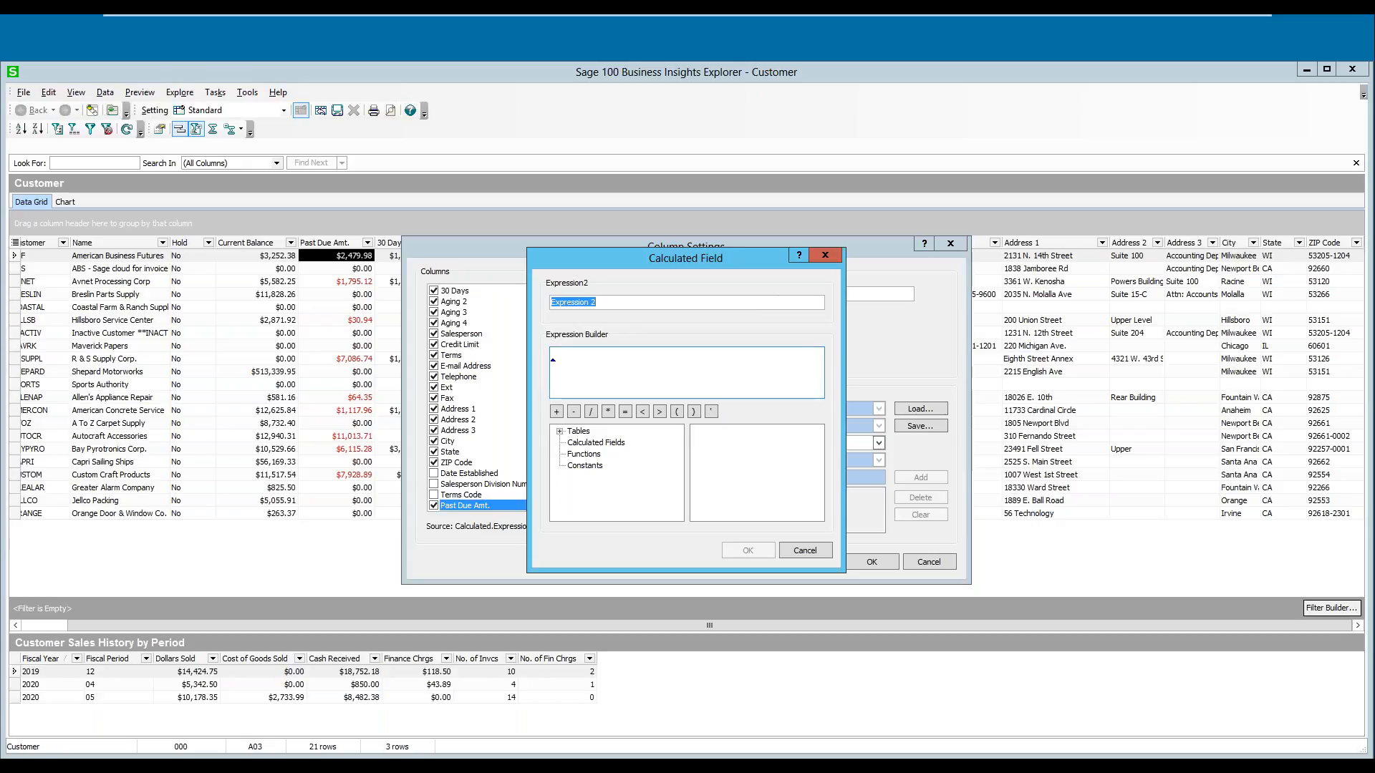
type("Total bal.")
key("BackSpace")
key("BackSpace")
key("BackSpace")
key("BackSpace")
key("BackSpace")
type("Bal.")
left_click(661, 369)
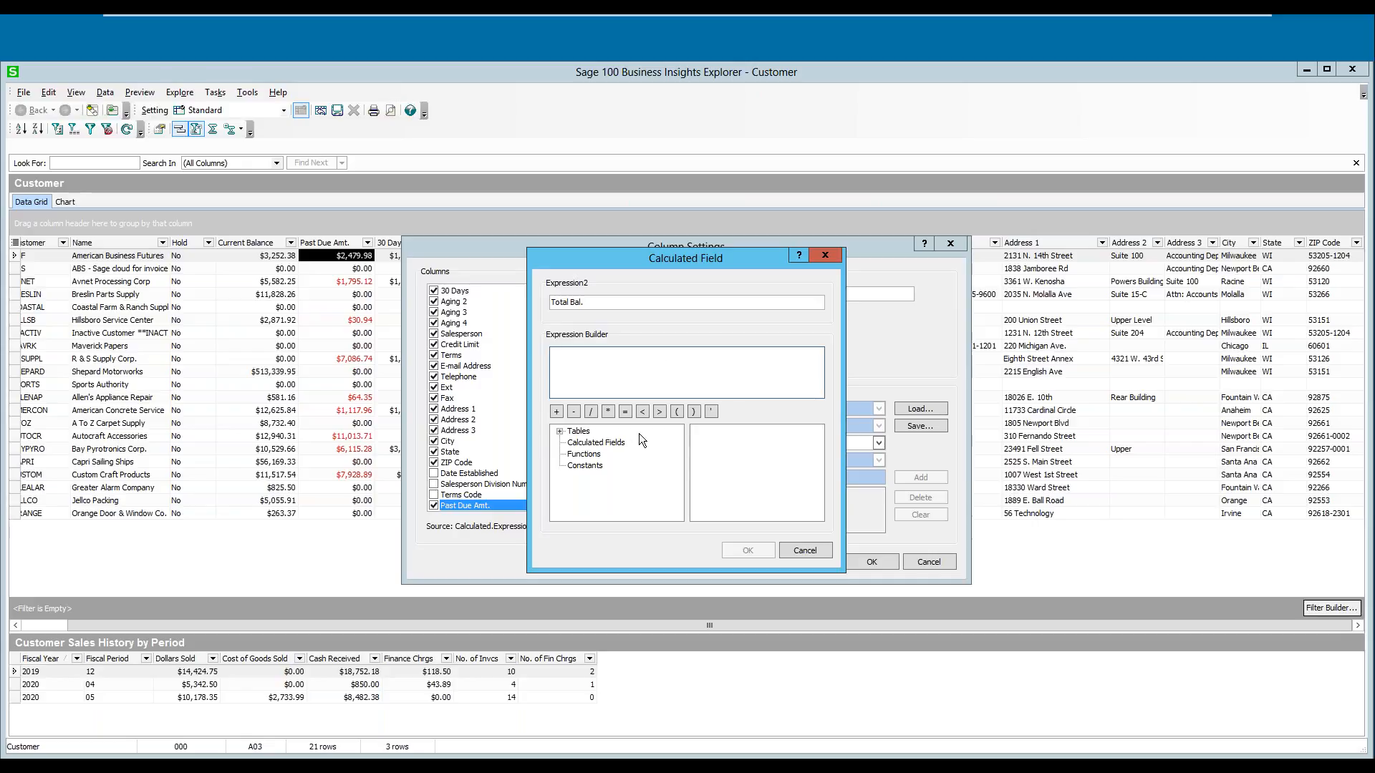
Step: Build the Total Bal. expression as the calculated field Past Due Amt. plus AR_Customer's CurrentBalance, and accept it
left_click(584, 444)
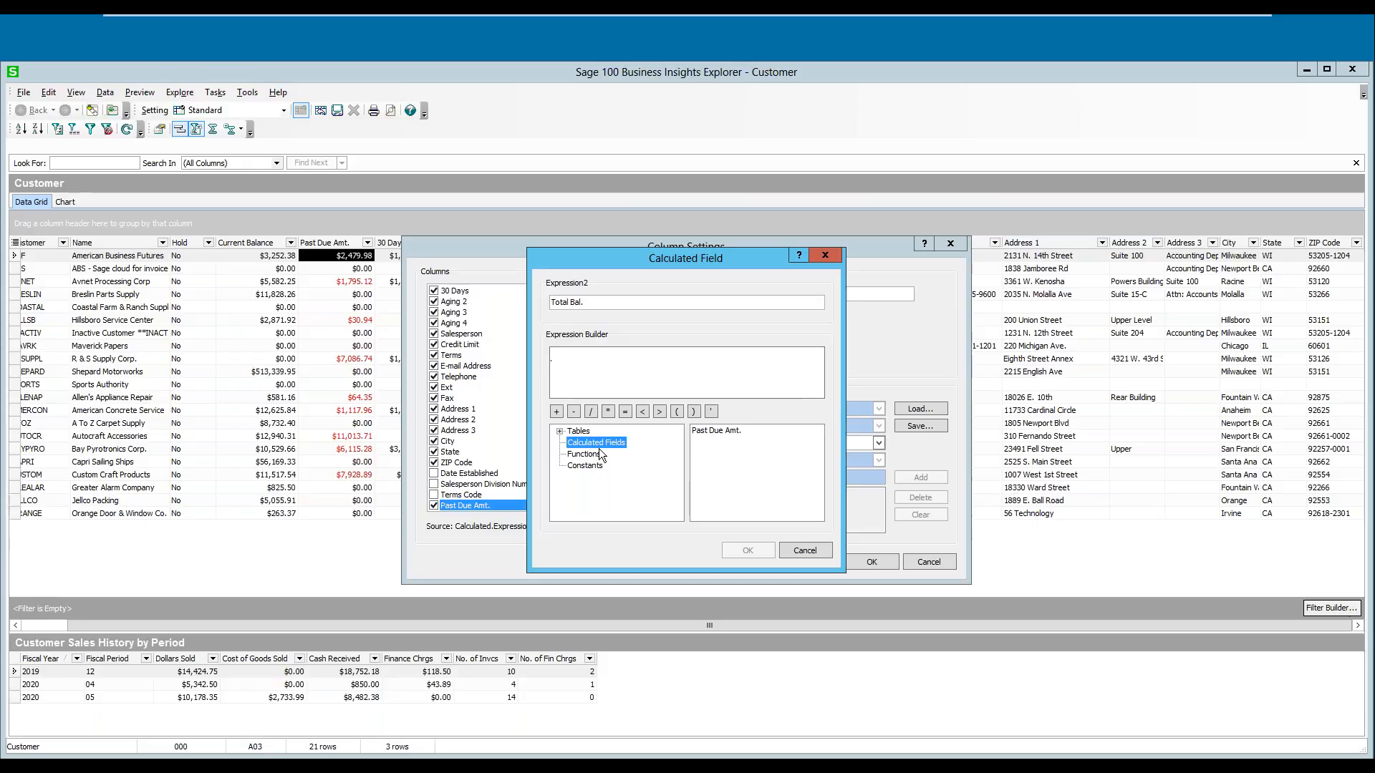
double_click(721, 431)
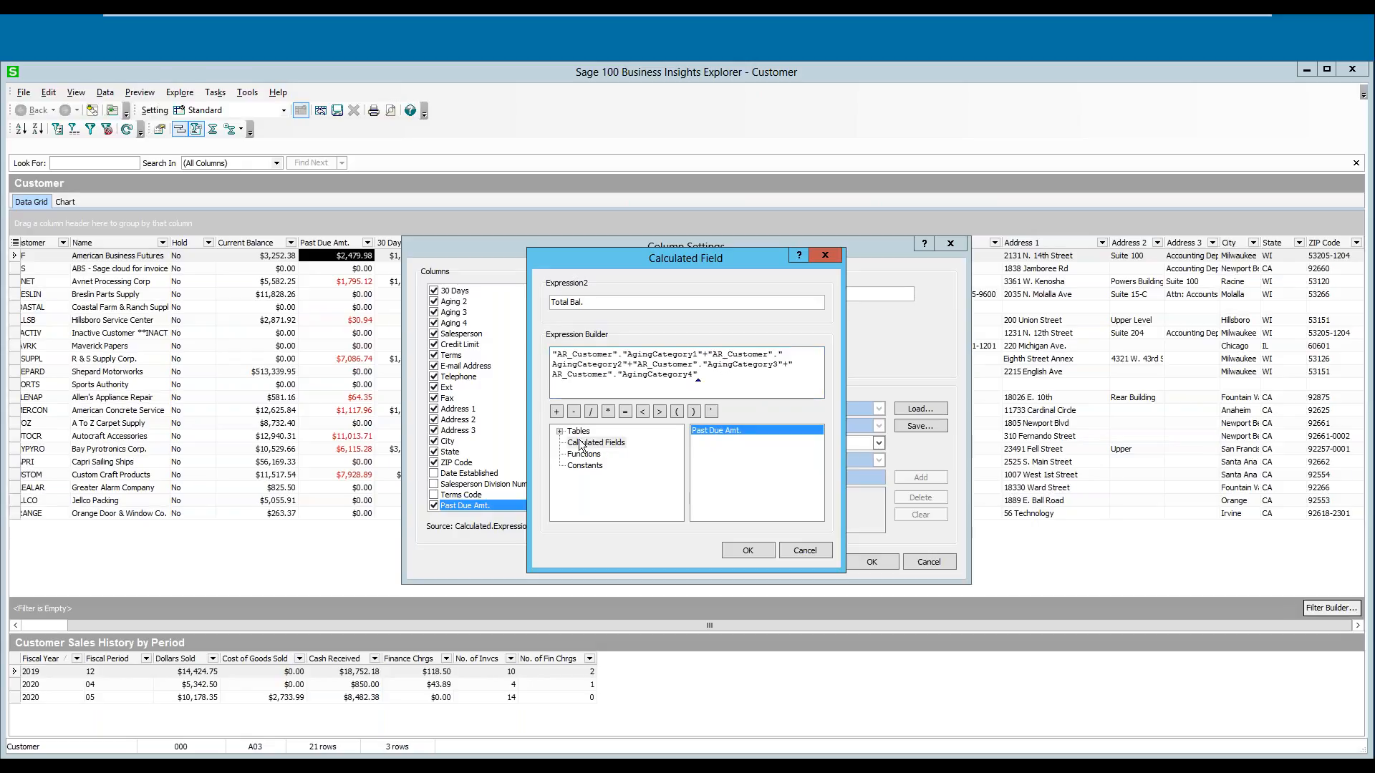
left_click(560, 431)
left_click(605, 444)
left_click(721, 378)
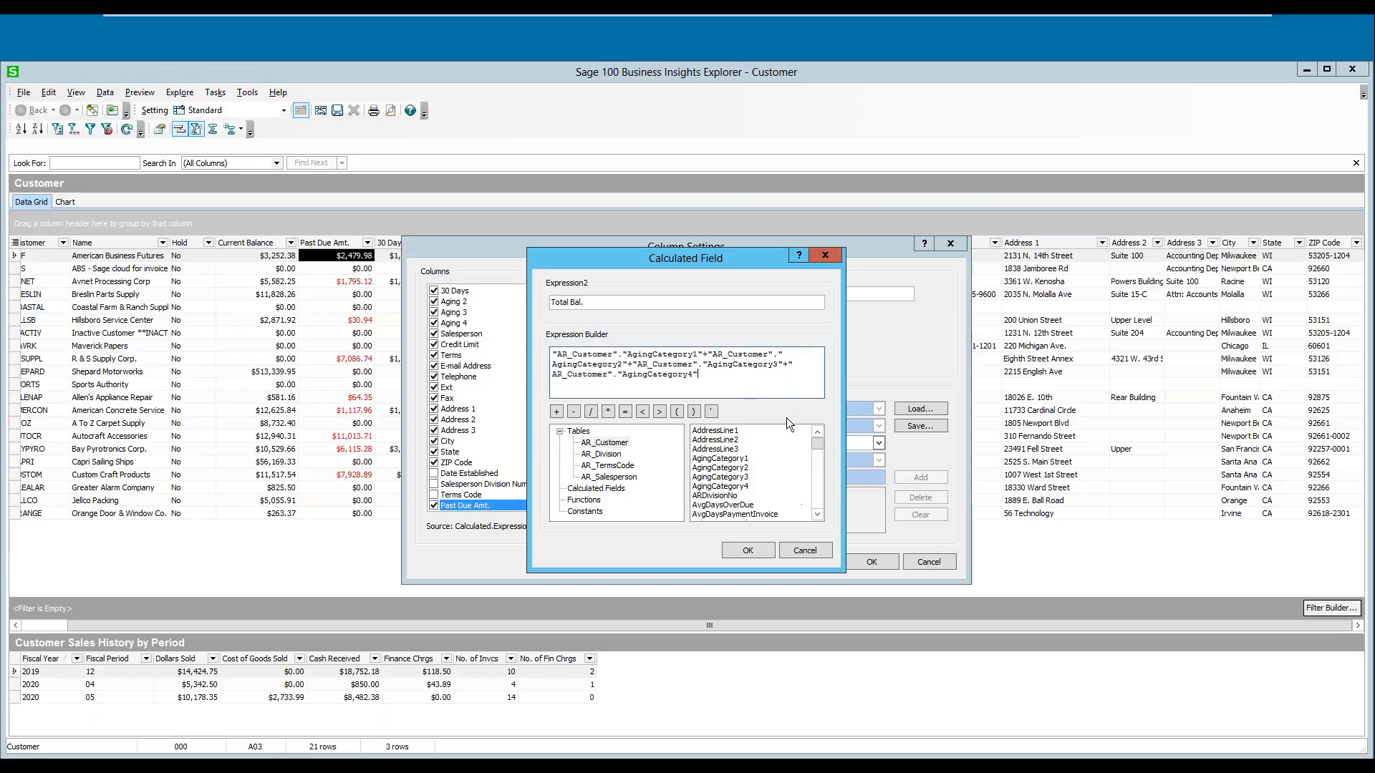
left_click(816, 513)
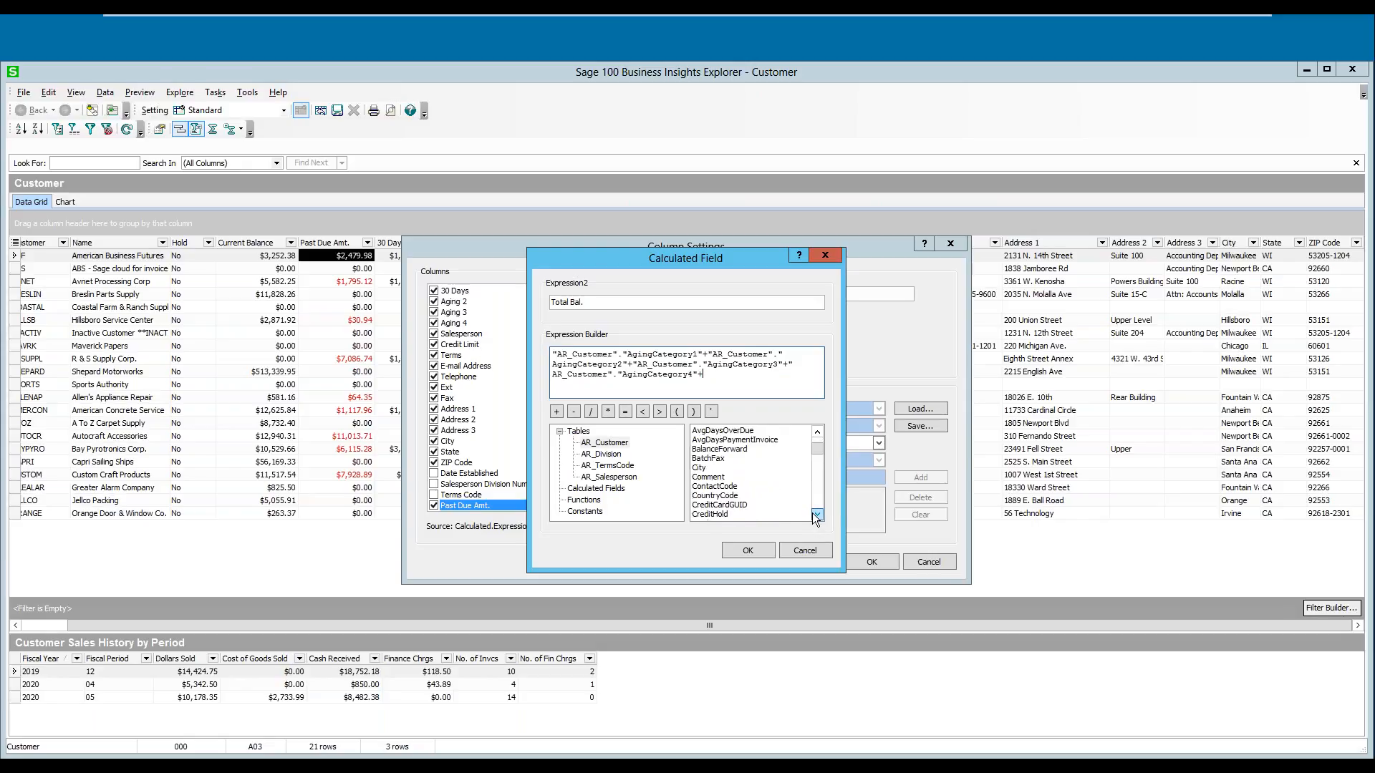
left_click(816, 513)
left_click(815, 513)
double_click(707, 496)
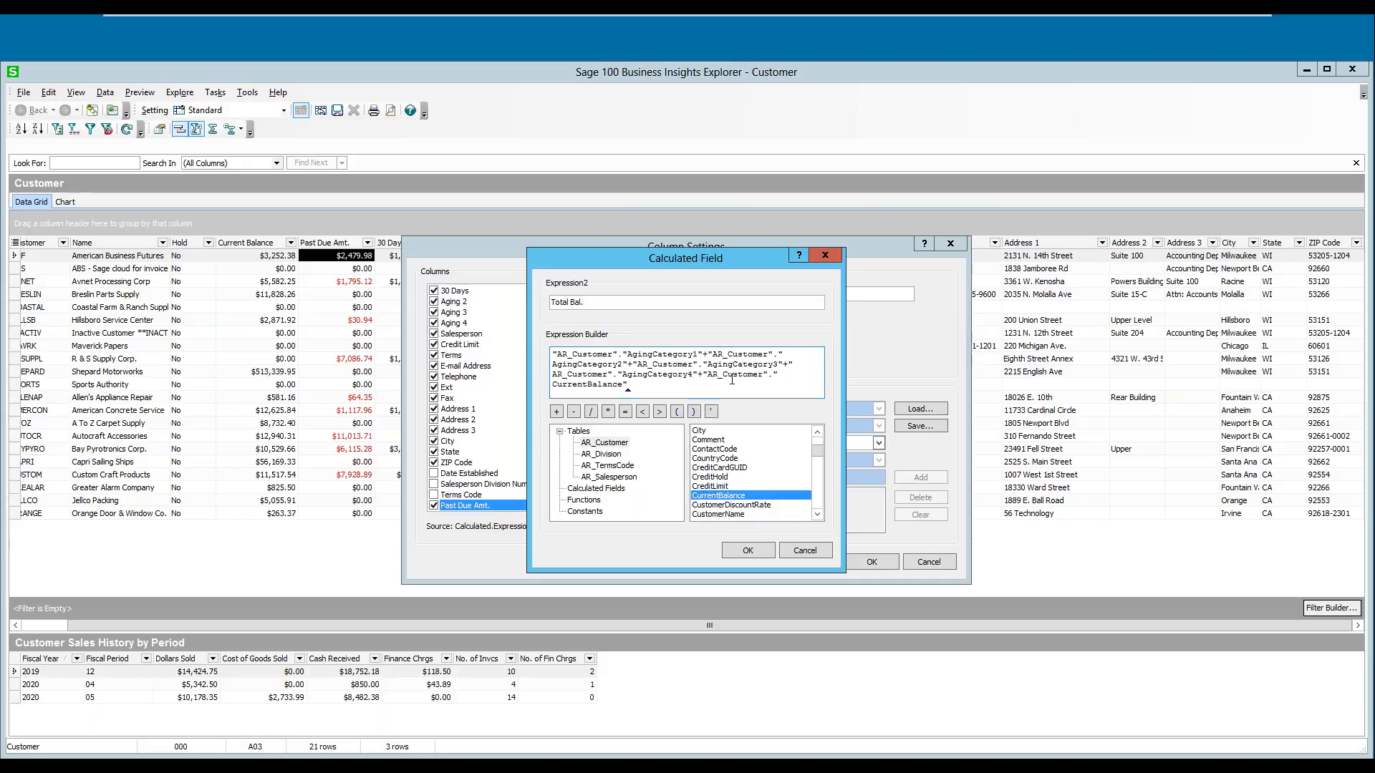
left_click(749, 551)
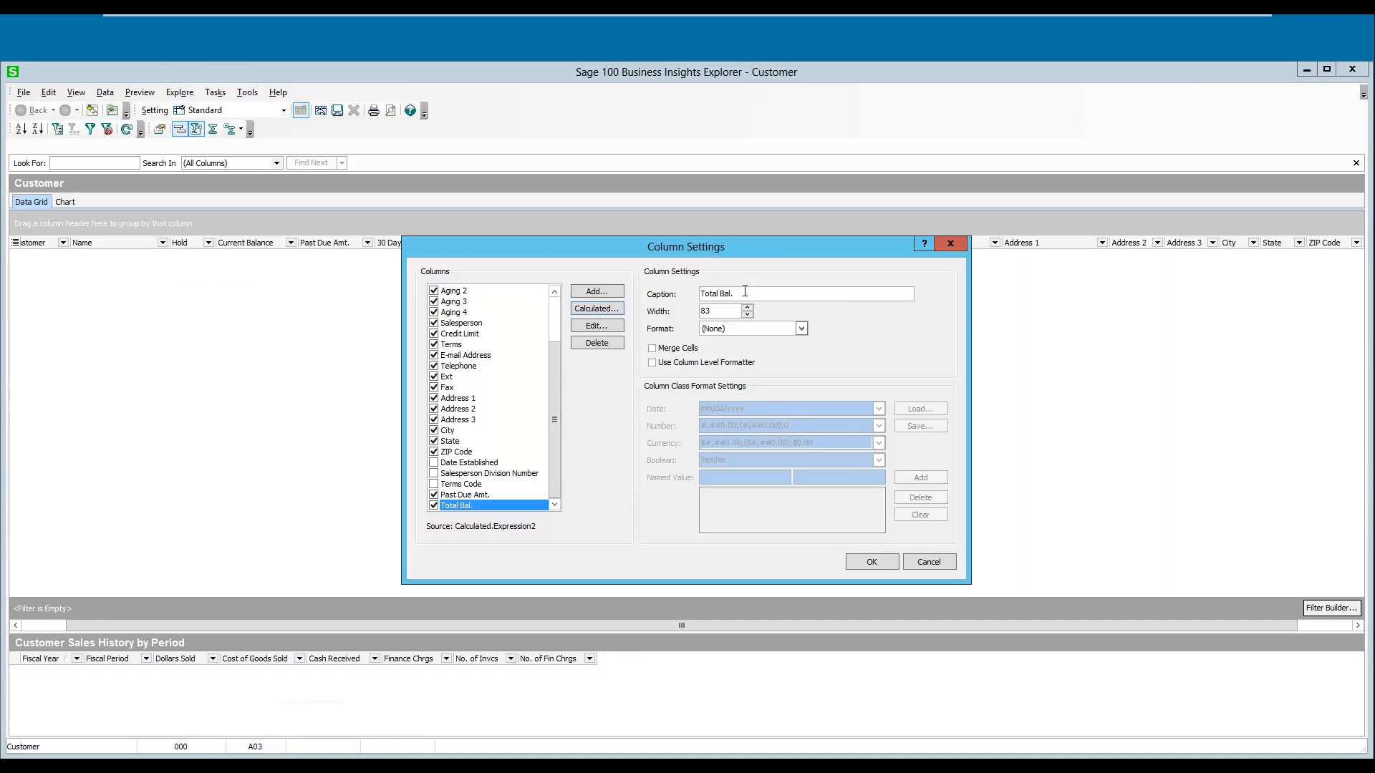
Step: Apply the Currency format to the Total Bal. column and move it between Hold and Current Balance
left_click(801, 329)
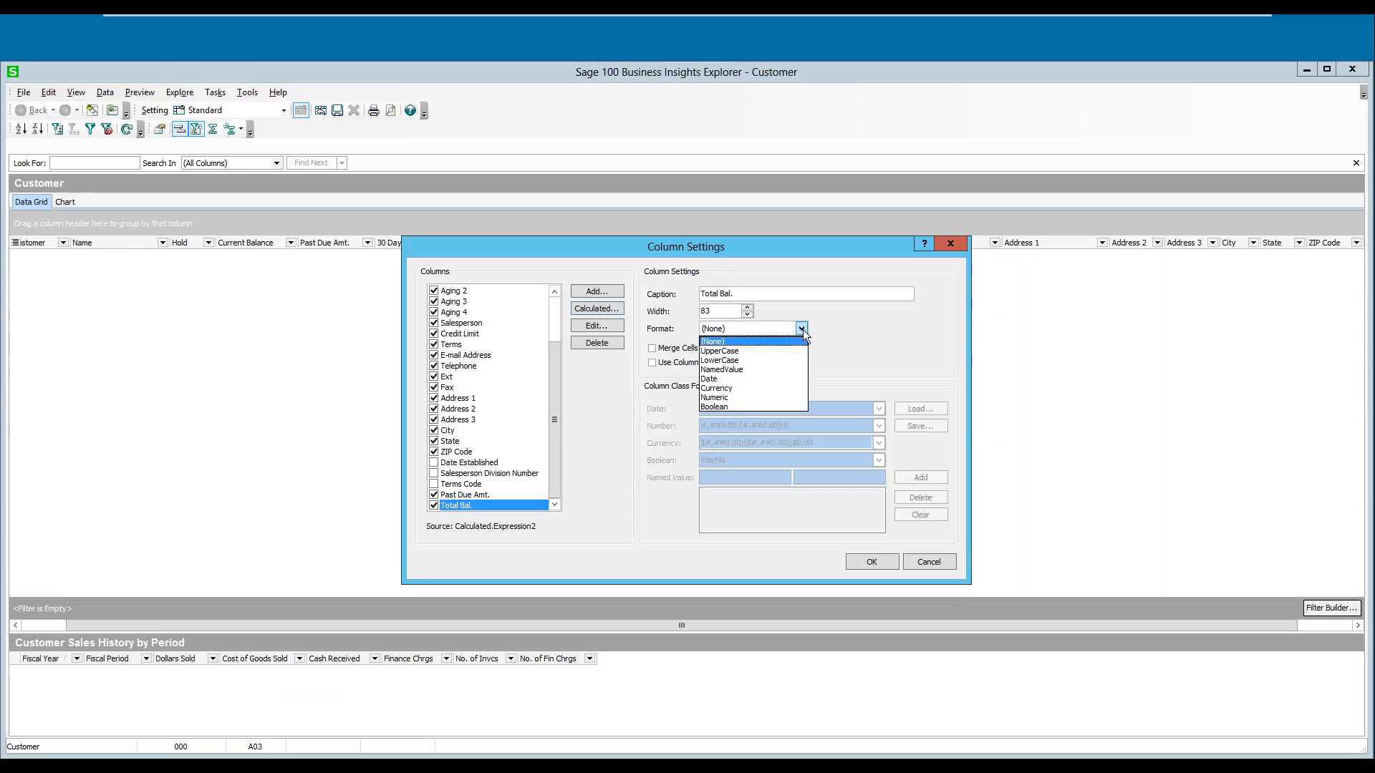
left_click(723, 388)
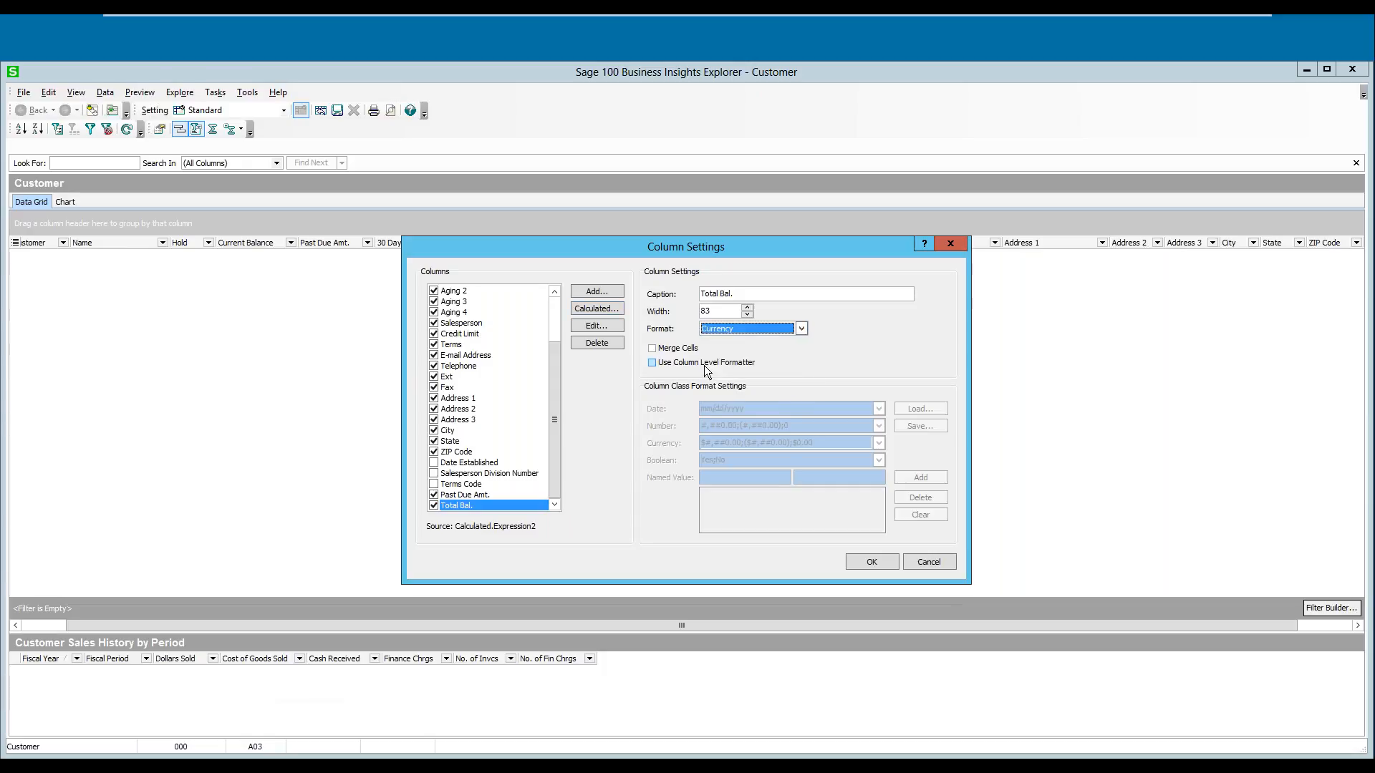
left_click(871, 562)
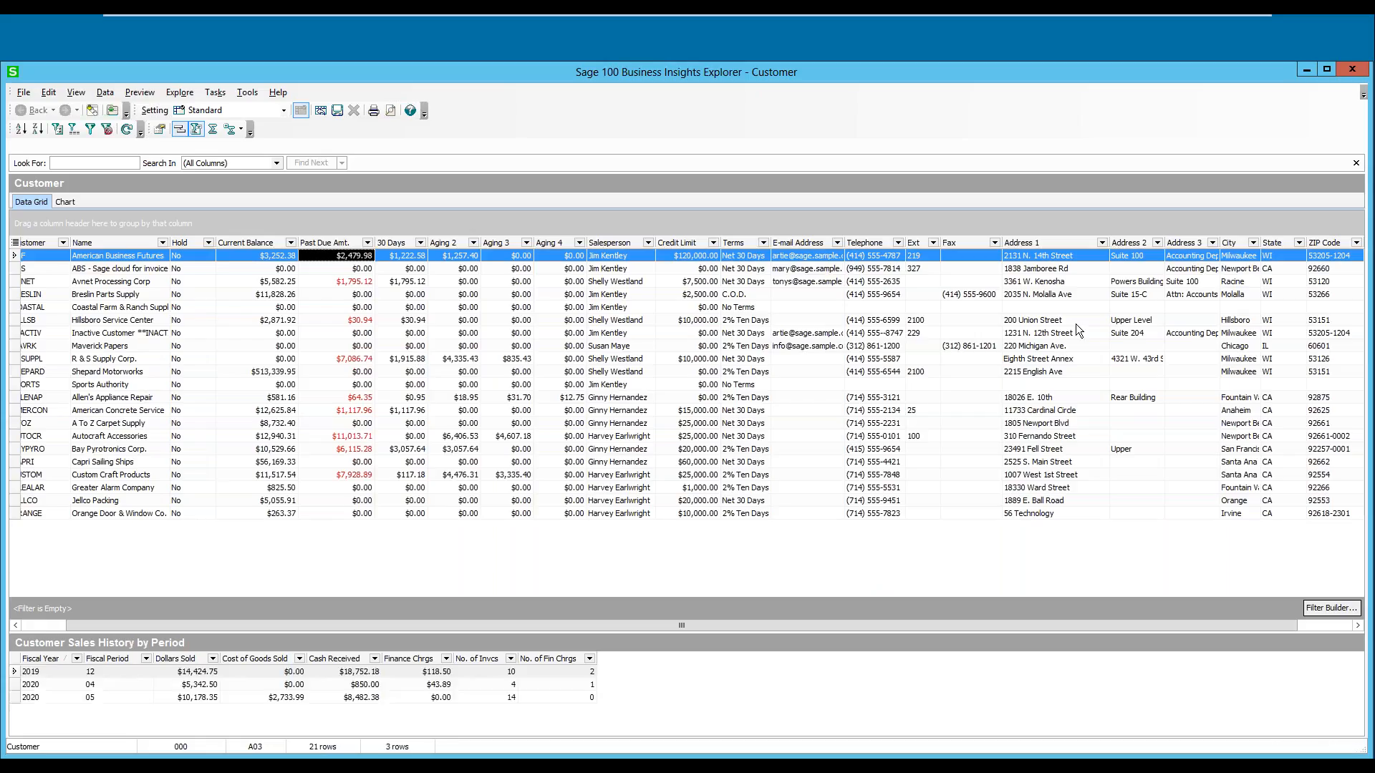
left_click_drag(1198, 627, 1257, 626)
left_click_drag(1320, 243, 165, 243)
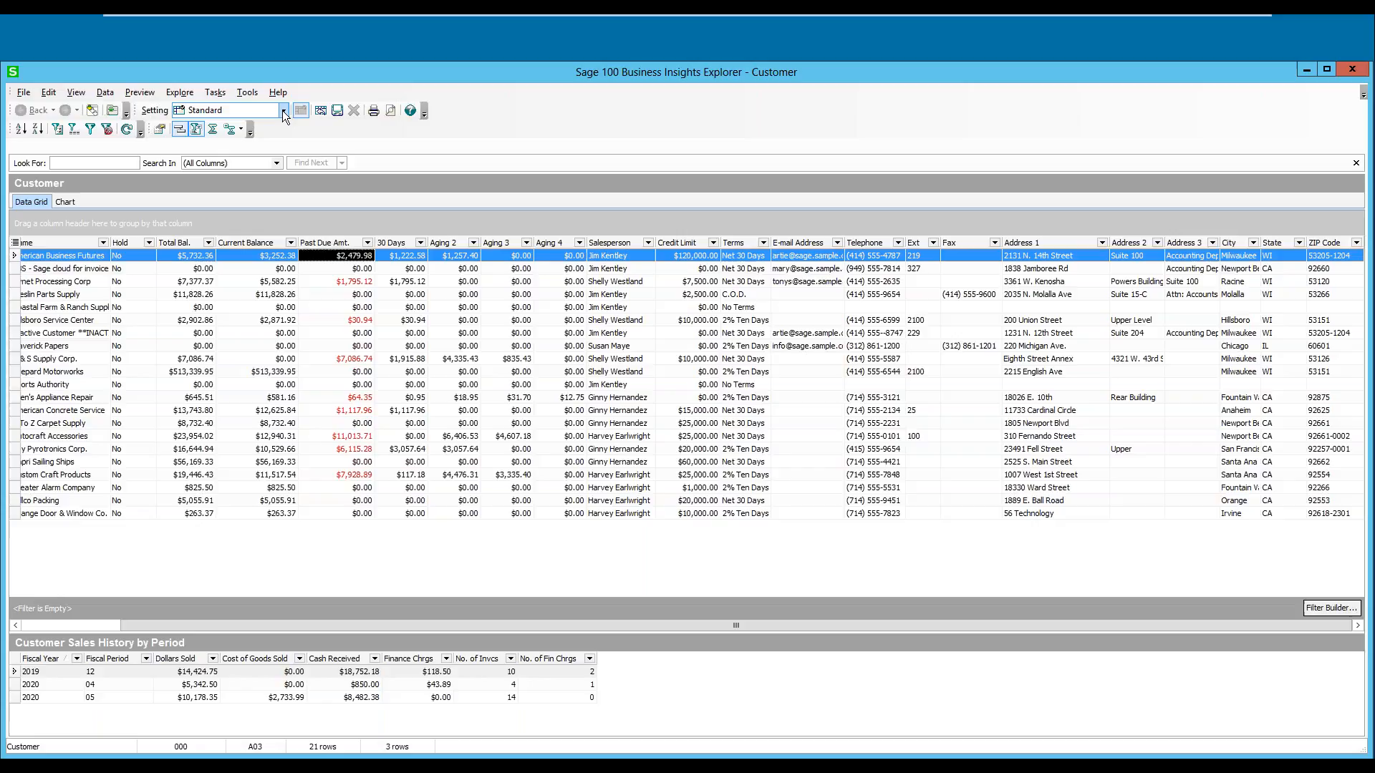
Step: Save the customized Customer view as a public setting named 022018 and select it among the saved settings
left_click(24, 92)
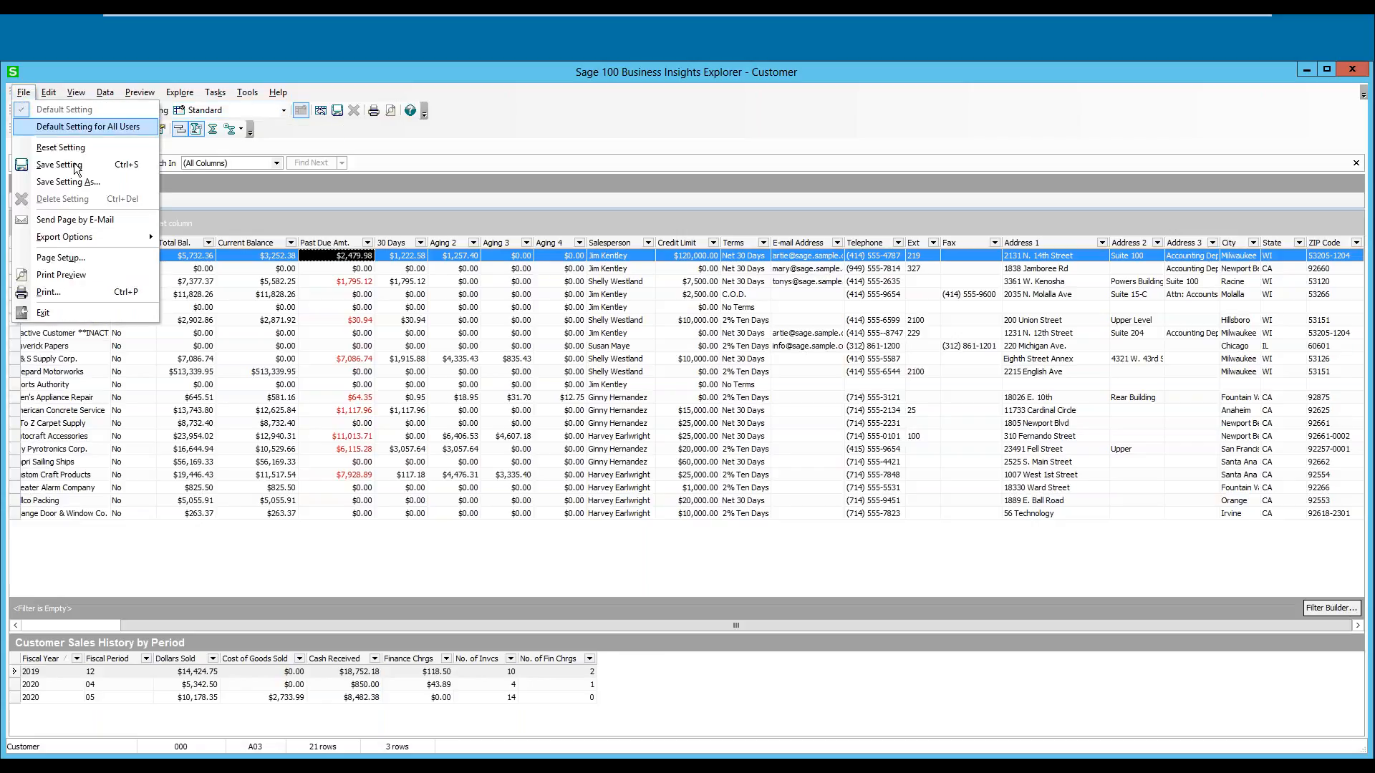
left_click(75, 180)
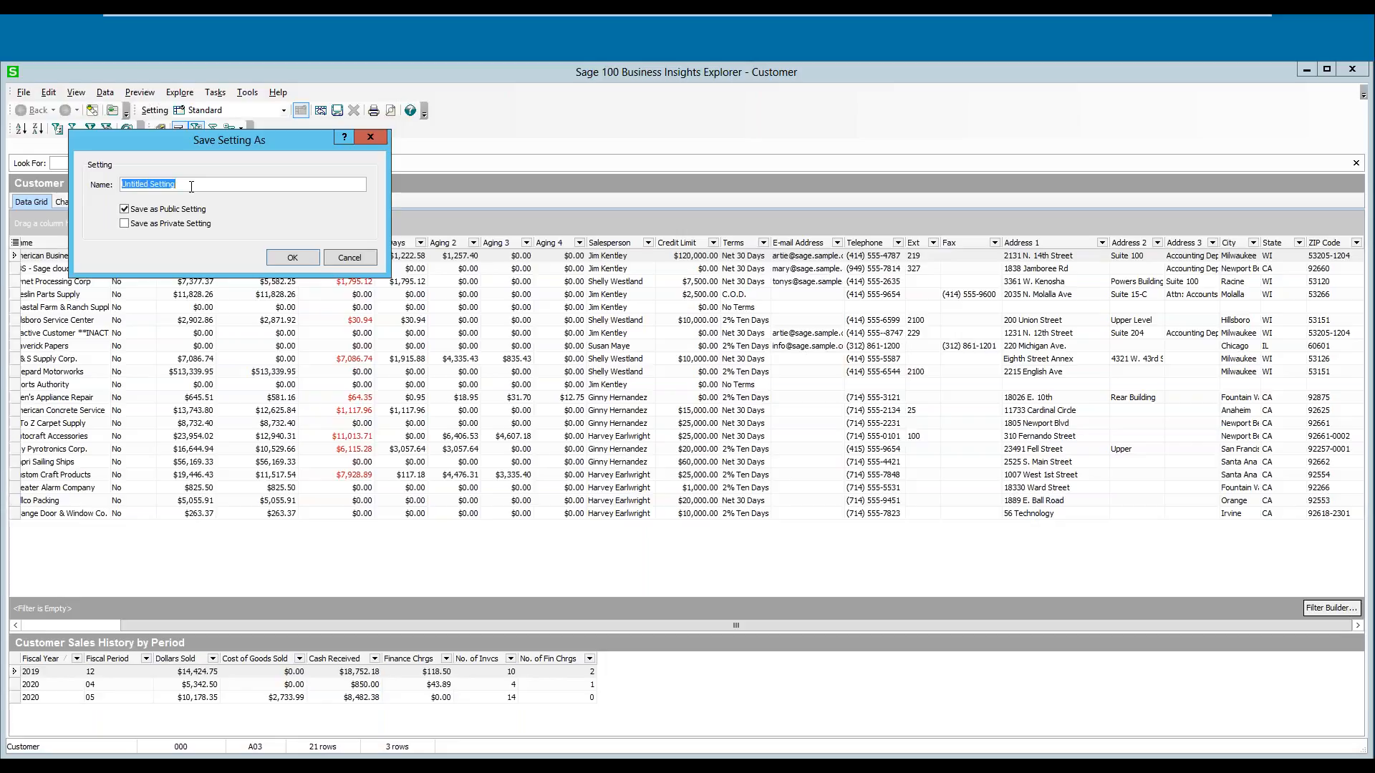
type("022018")
left_click(291, 257)
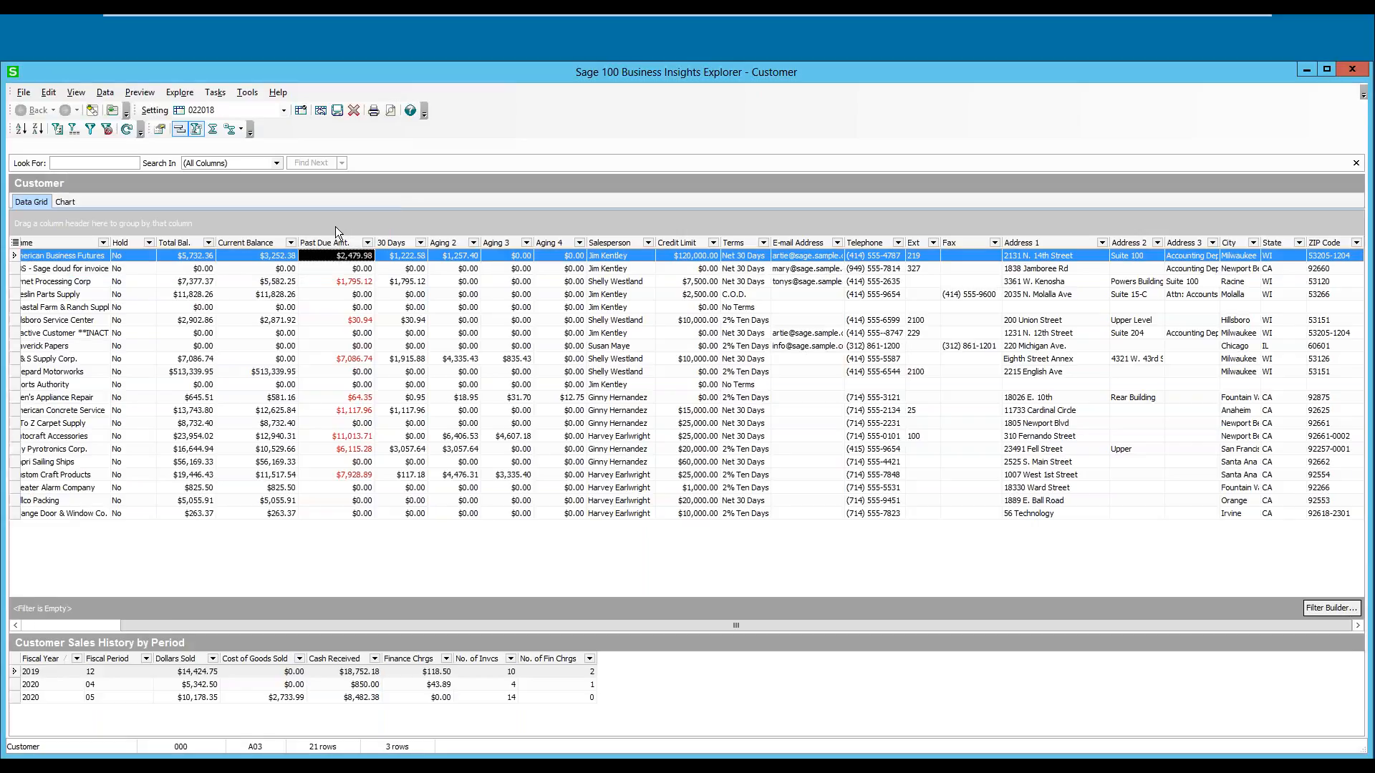
left_click(283, 111)
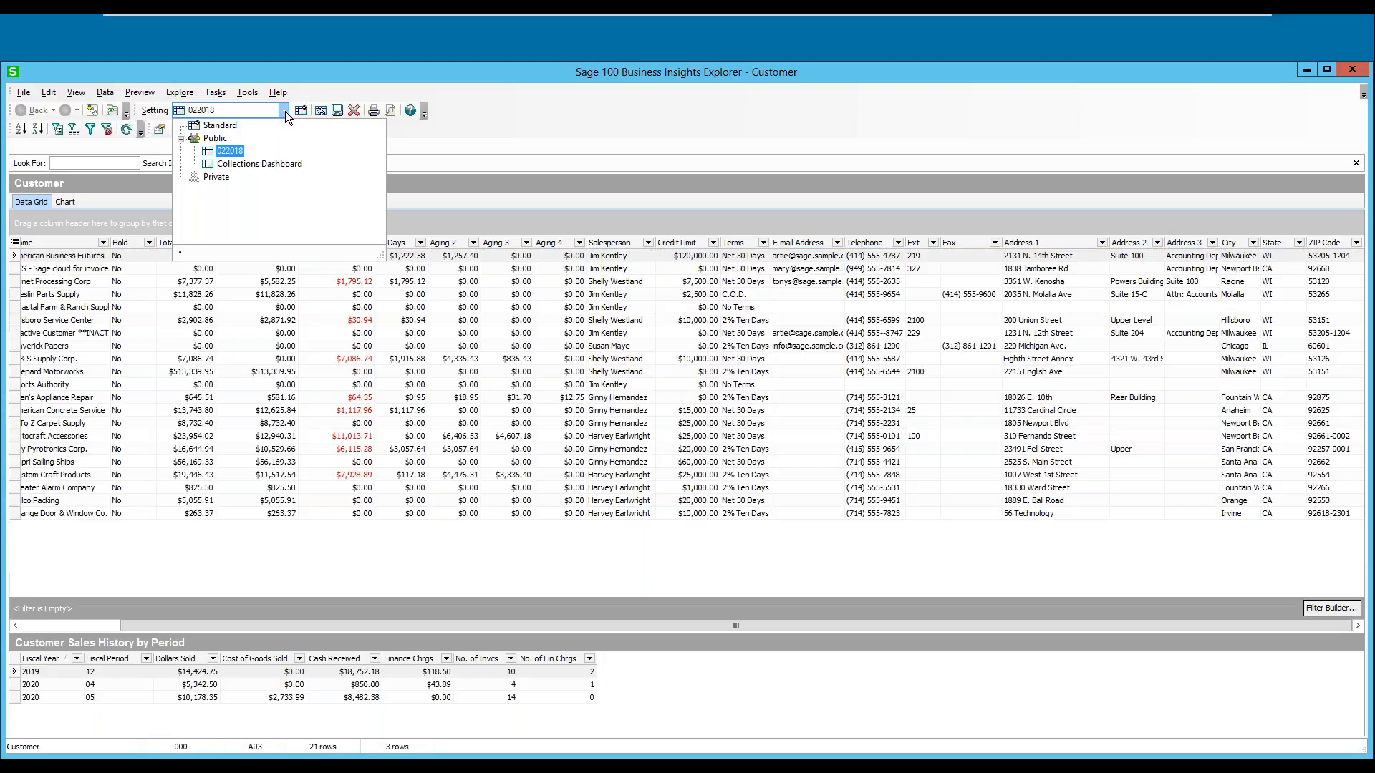
left_click(230, 151)
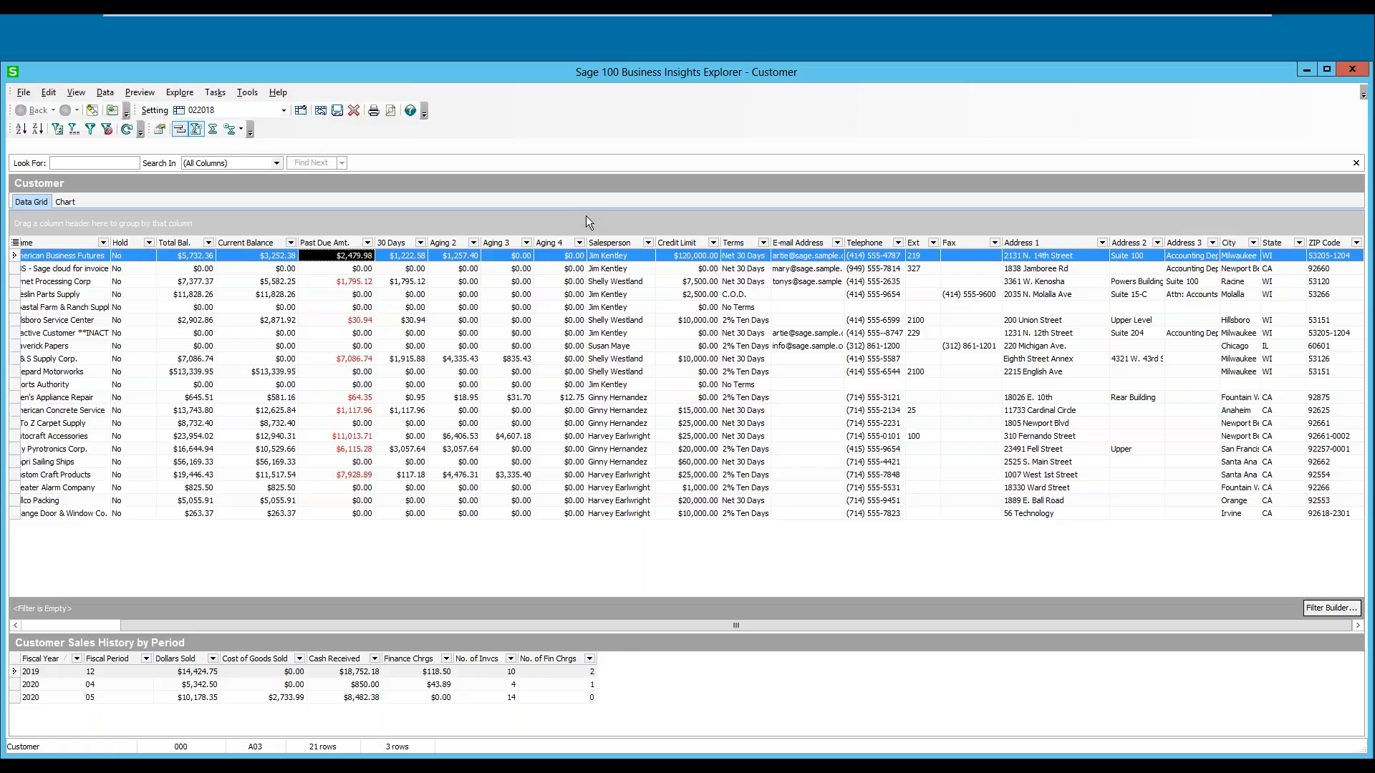
Step: Add a calculated field named Past Due YN that uses the calculated field Past Due Amt. as its expression
right_click(686, 242)
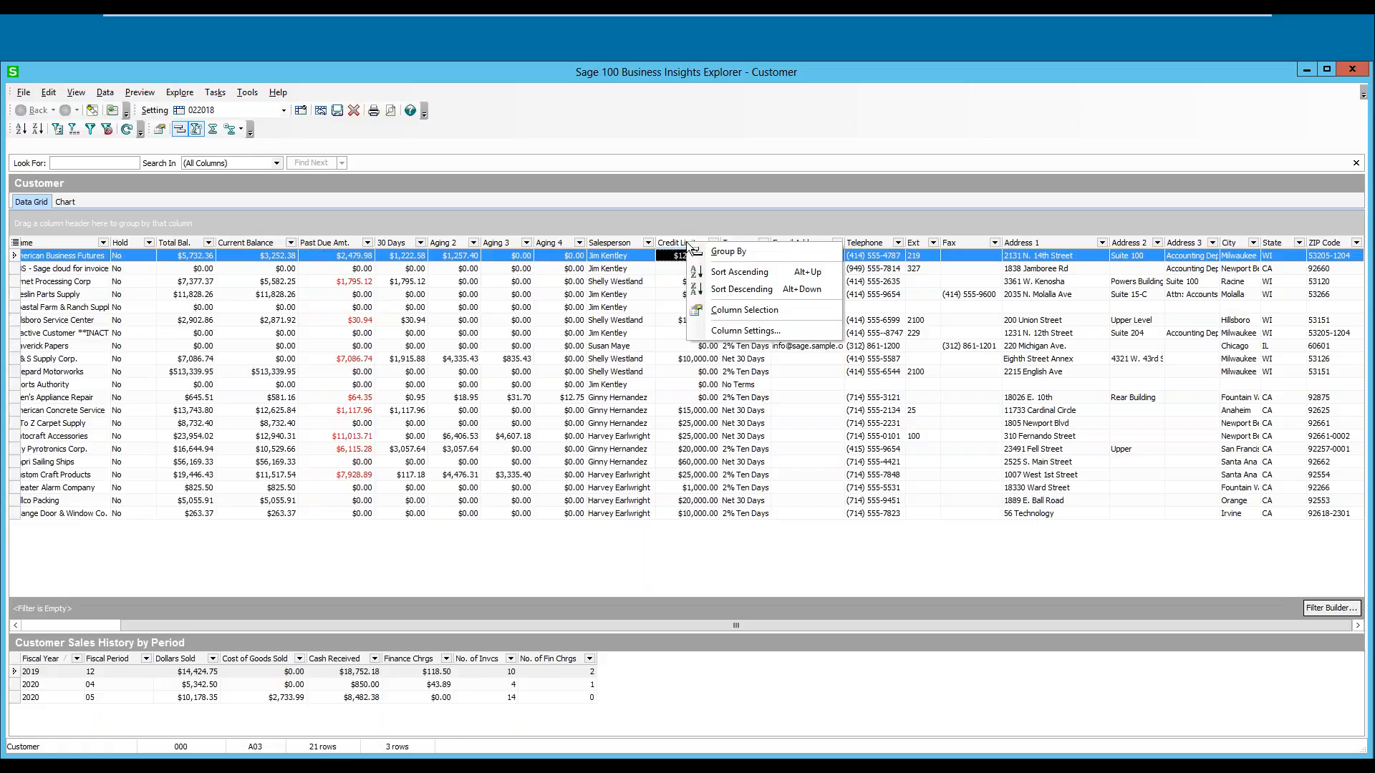
left_click(738, 330)
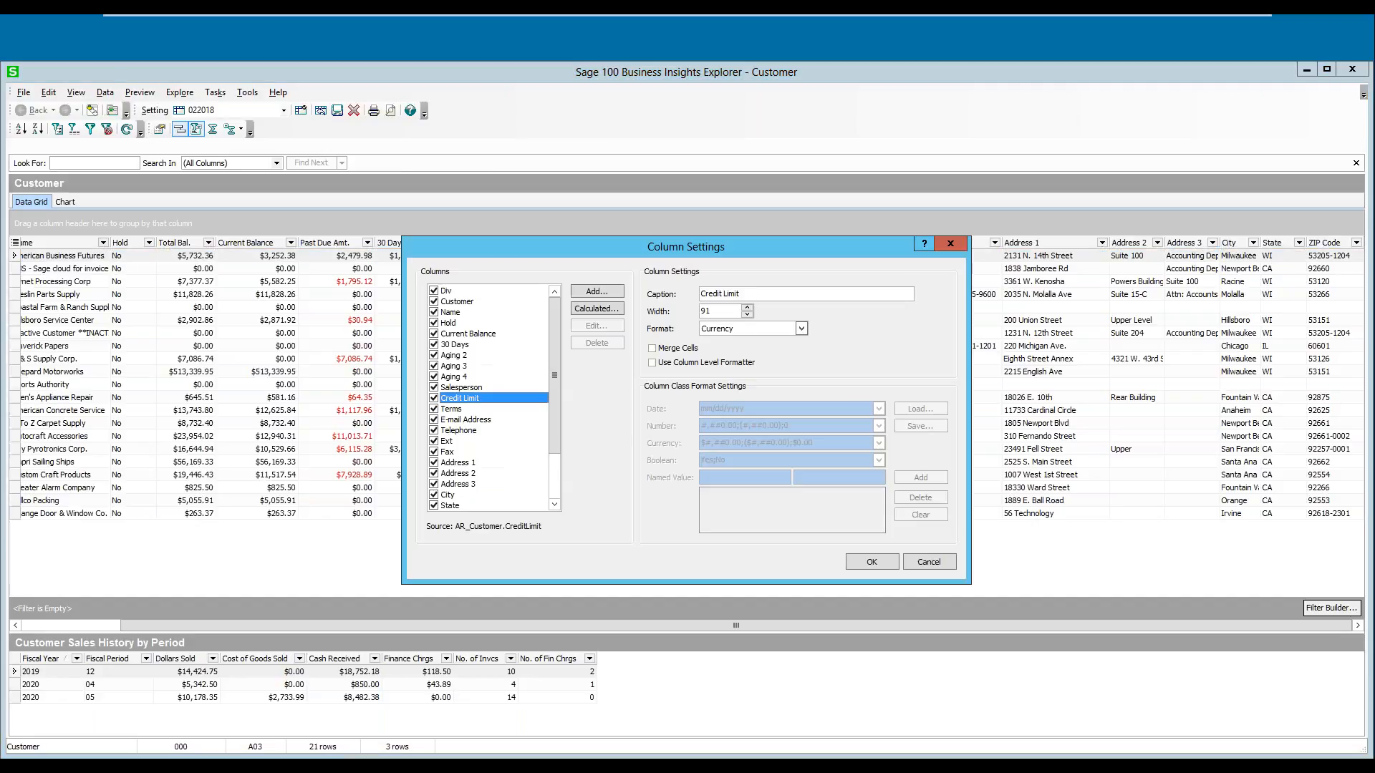
left_click(600, 308)
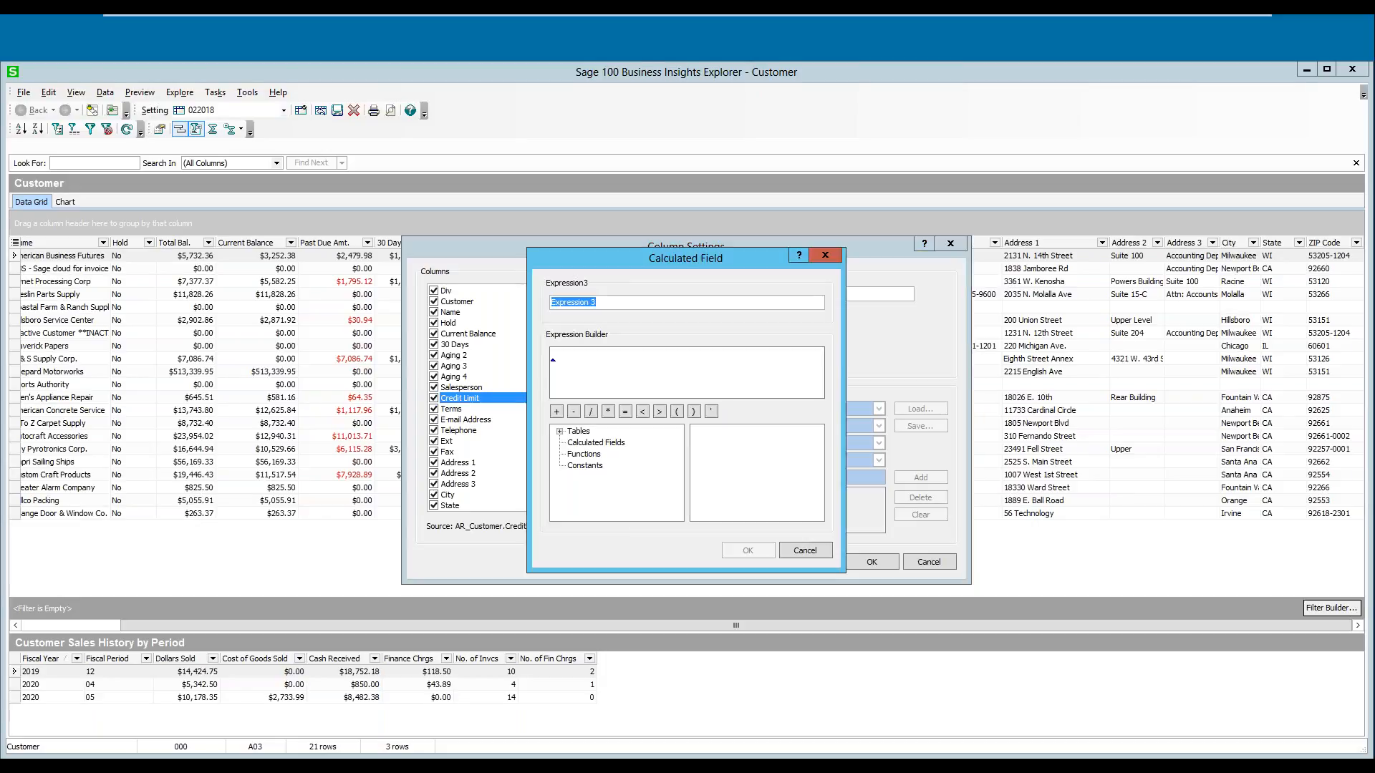
type("Past Due YN")
left_click(597, 441)
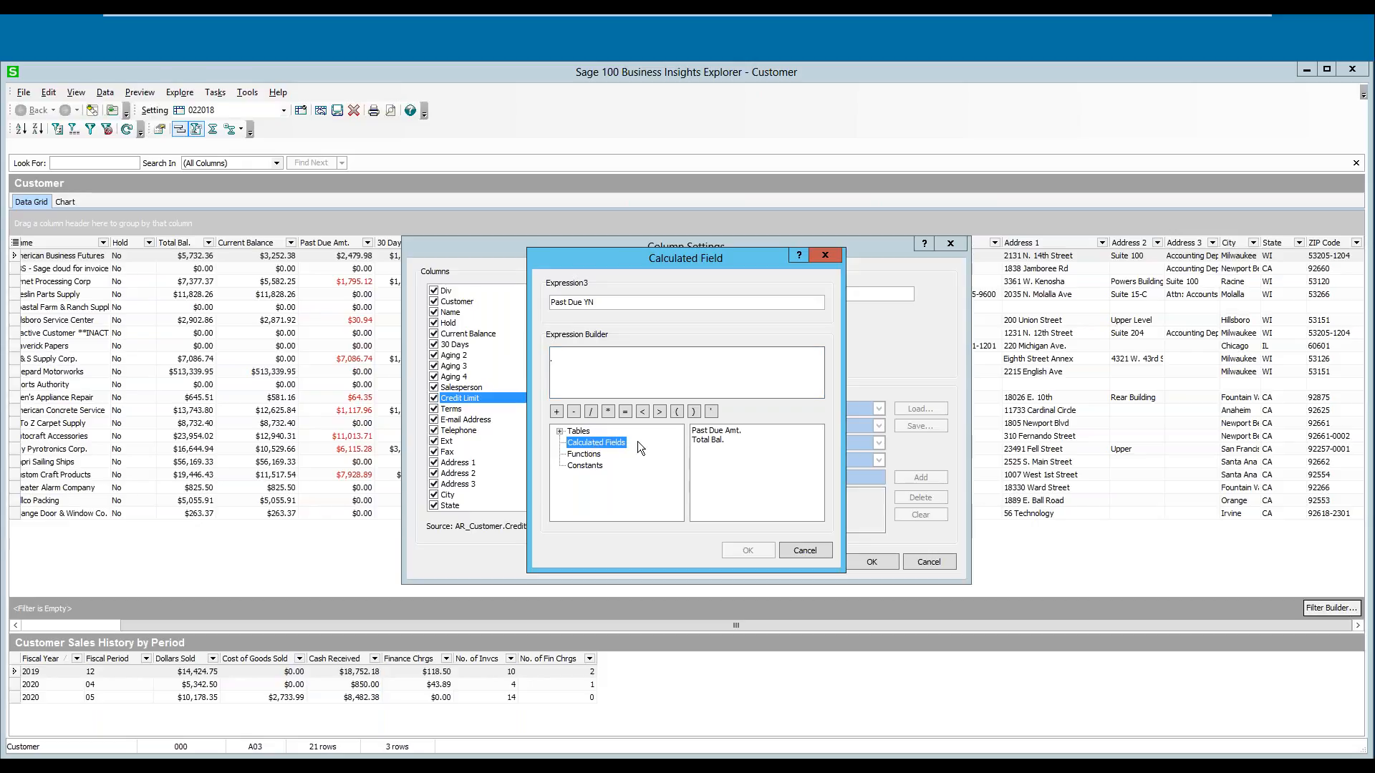
double_click(717, 432)
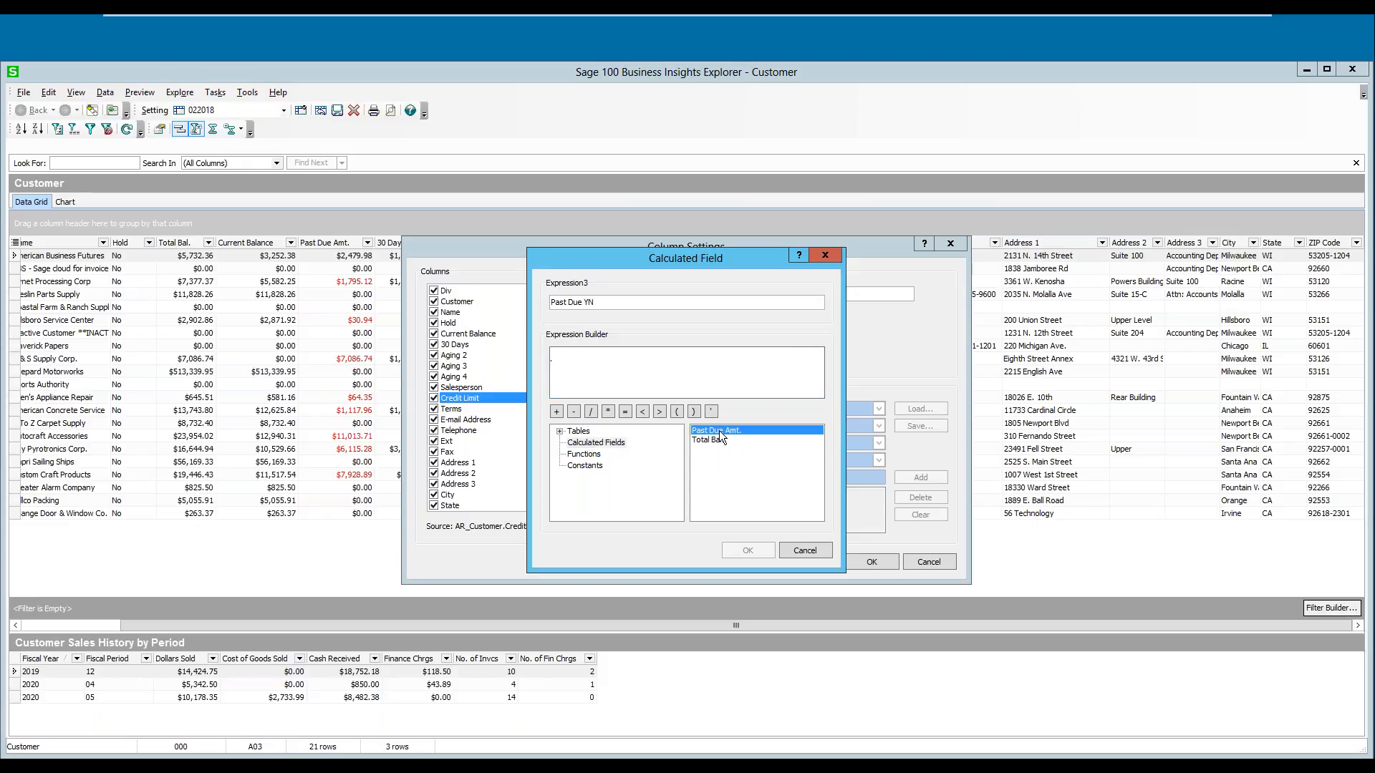
left_click(745, 550)
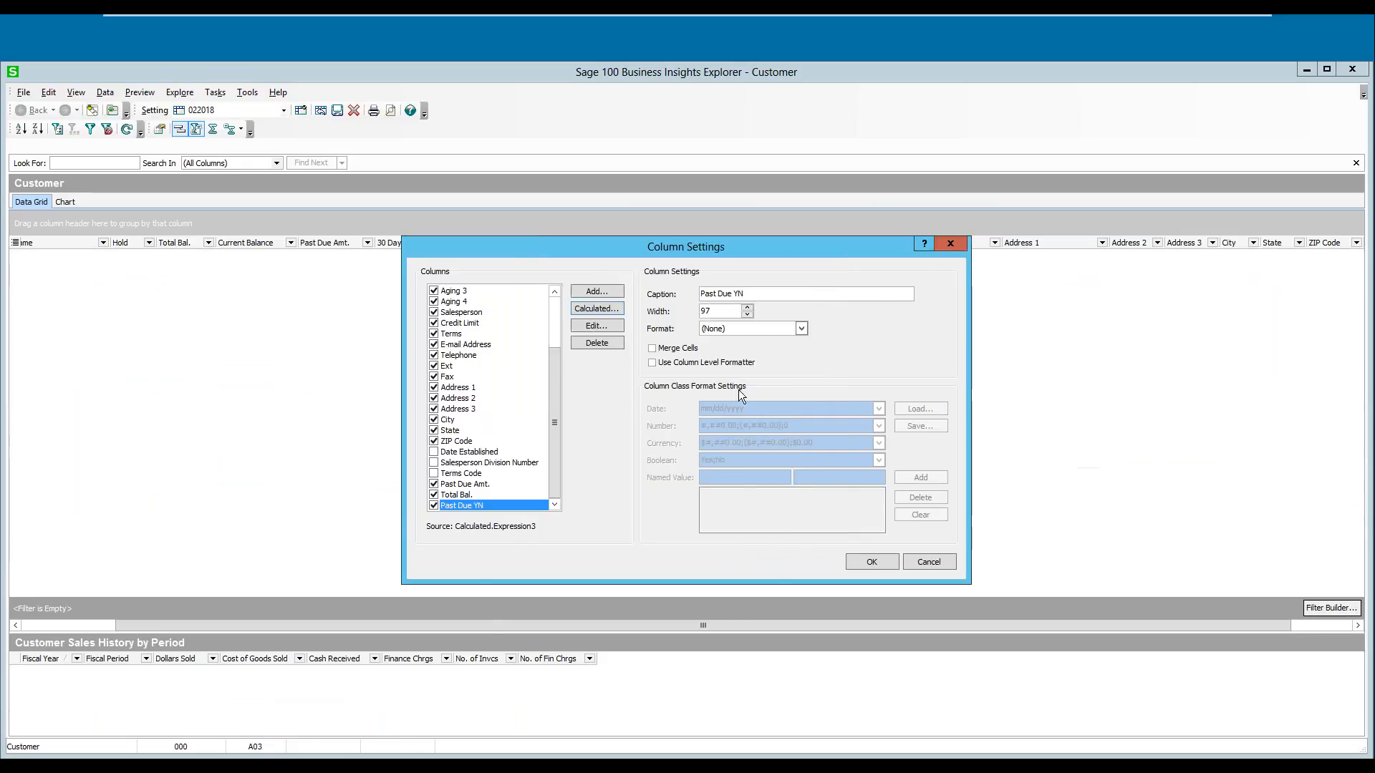
Step: Set the Past Due YN column's format to Boolean and enable its column-level formatter
left_click(717, 328)
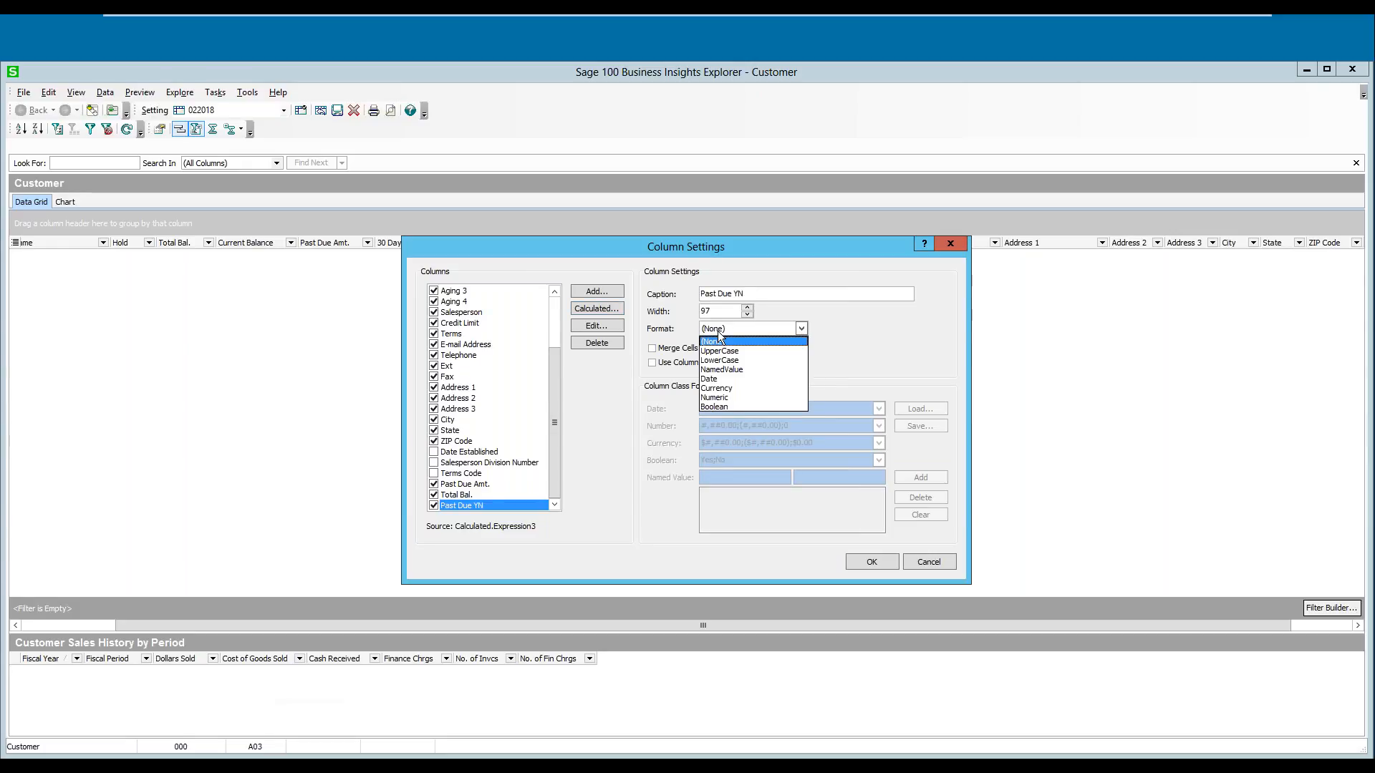
left_click(720, 404)
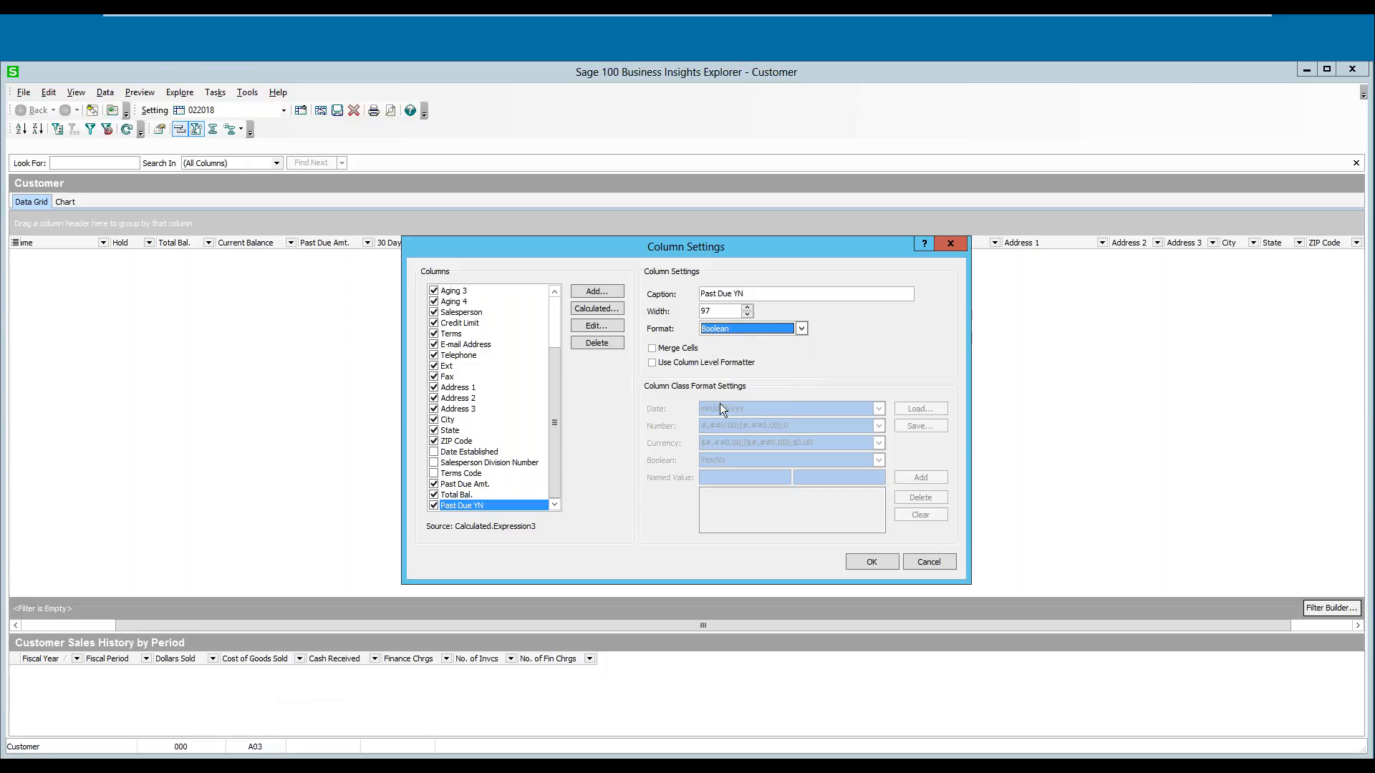
left_click(680, 362)
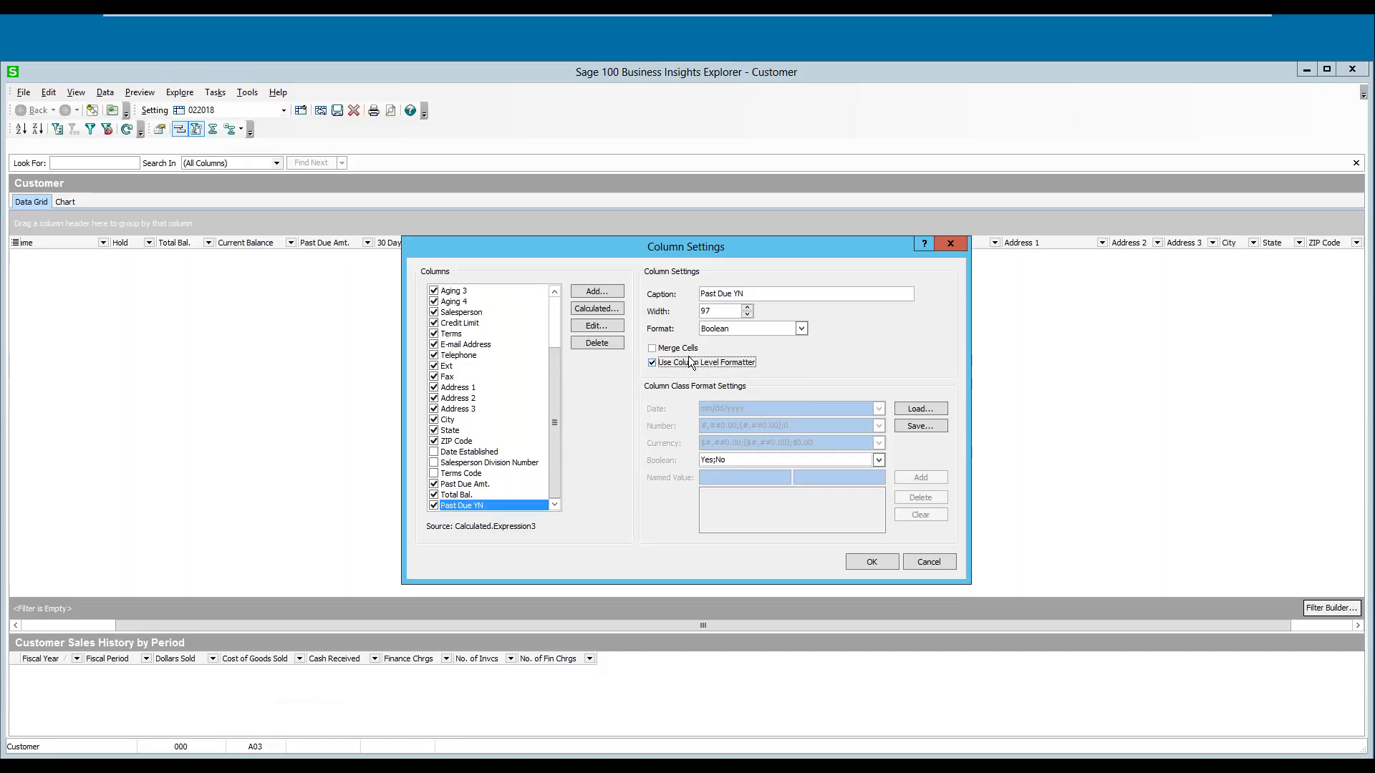
Step: Insert a Red color tag before Yes and a Green color tag after No in Past Due YN's Boolean format, and apply the settings
double_click(708, 459)
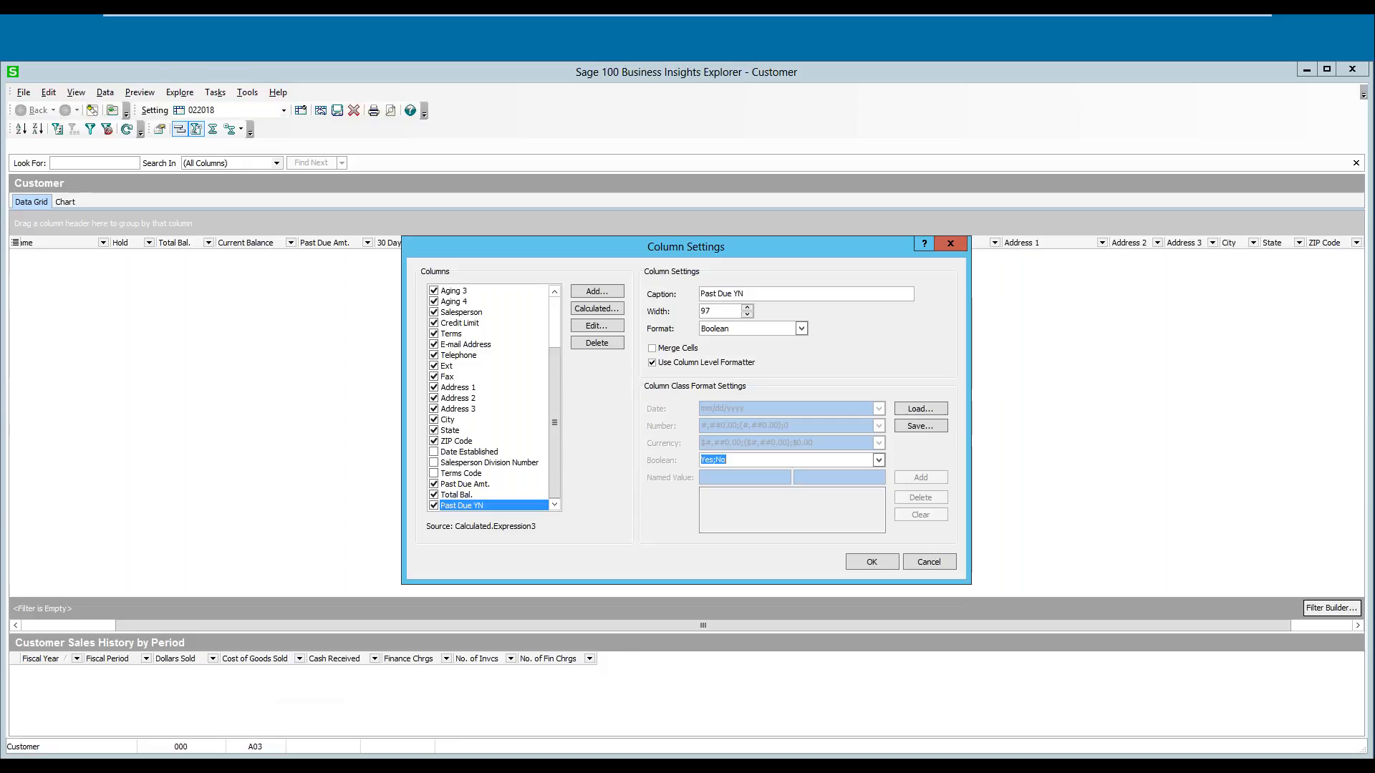
left_click(717, 461)
right_click(704, 461)
mouse_move(753, 583)
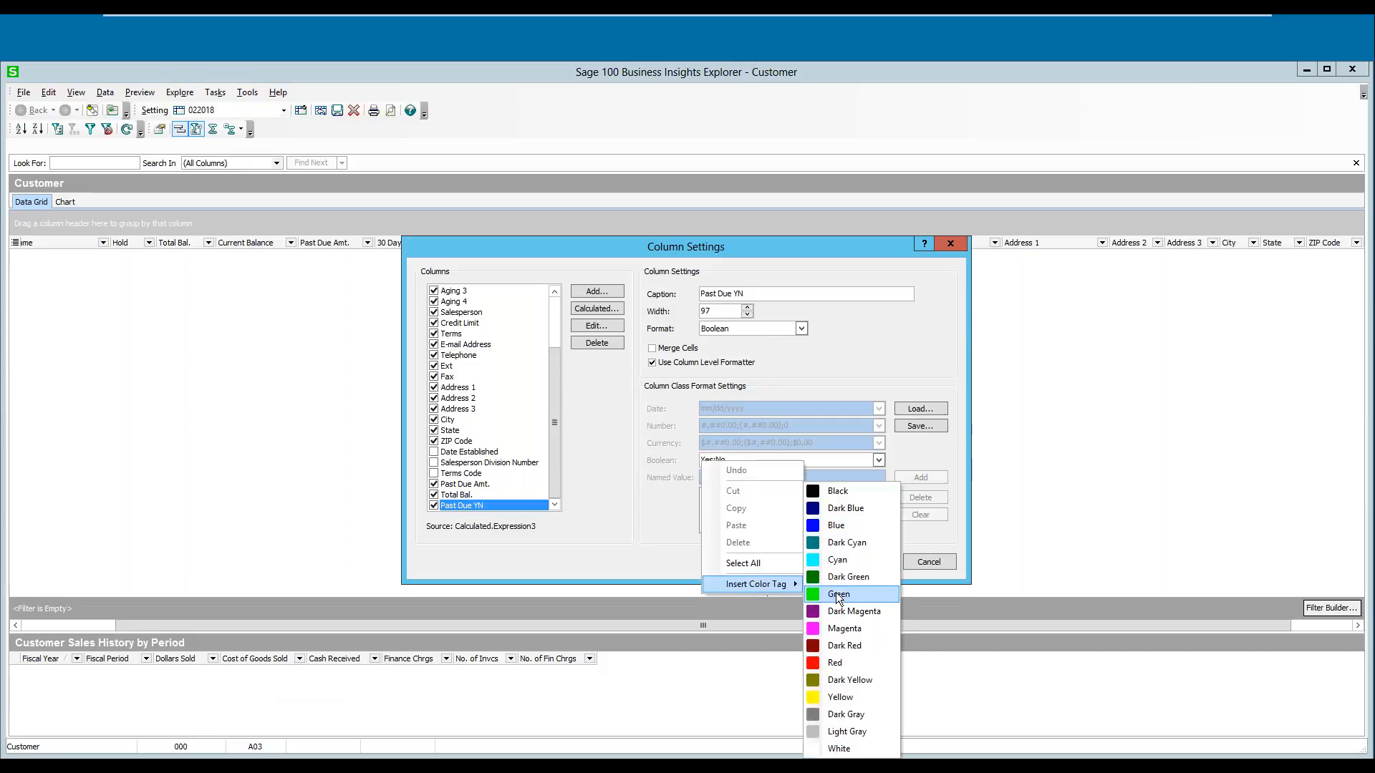
left_click(845, 660)
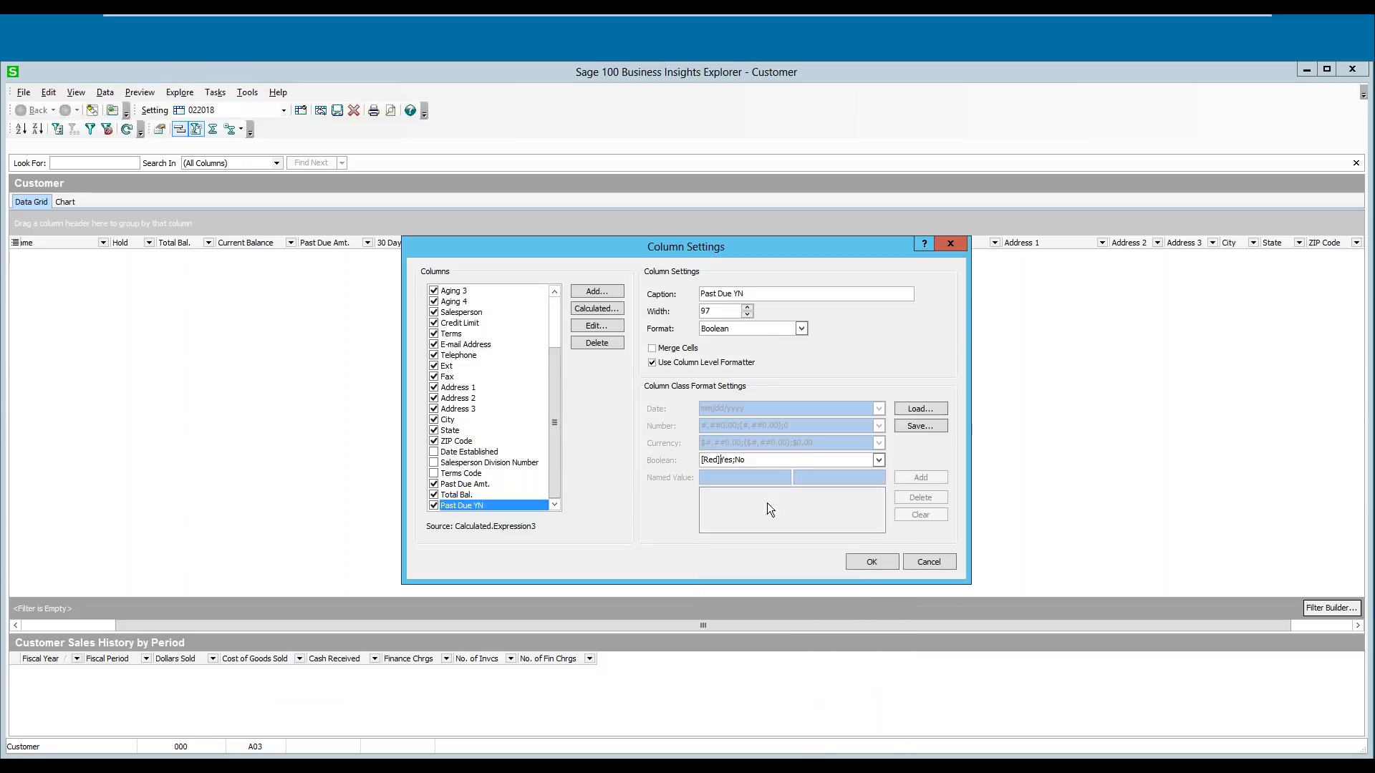
right_click(752, 460)
mouse_move(814, 584)
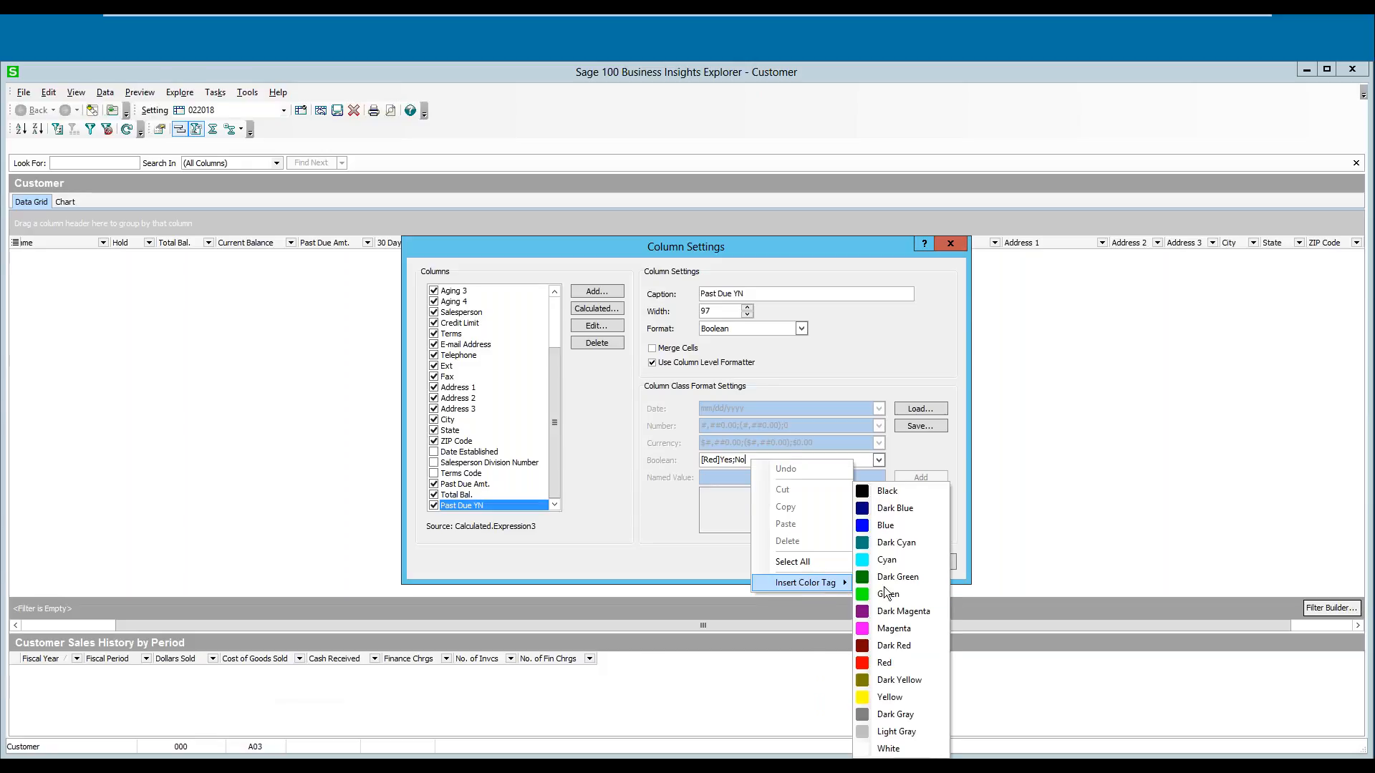
left_click(886, 593)
left_click(873, 560)
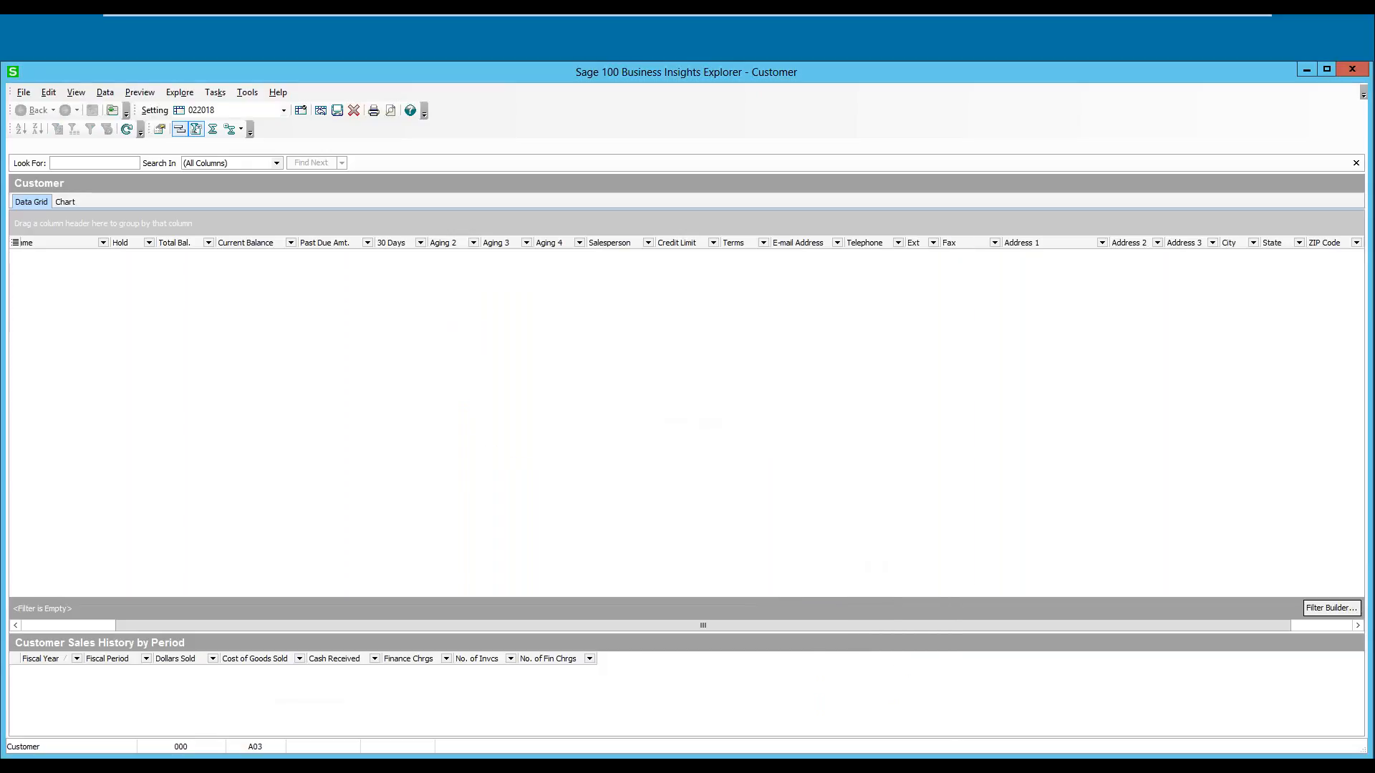
Step: Move the Past Due YN column between Current Balance and Past Due Amt., and save the current setting
left_click_drag(793, 625, 854, 609)
left_click_drag(1306, 242, 968, 247)
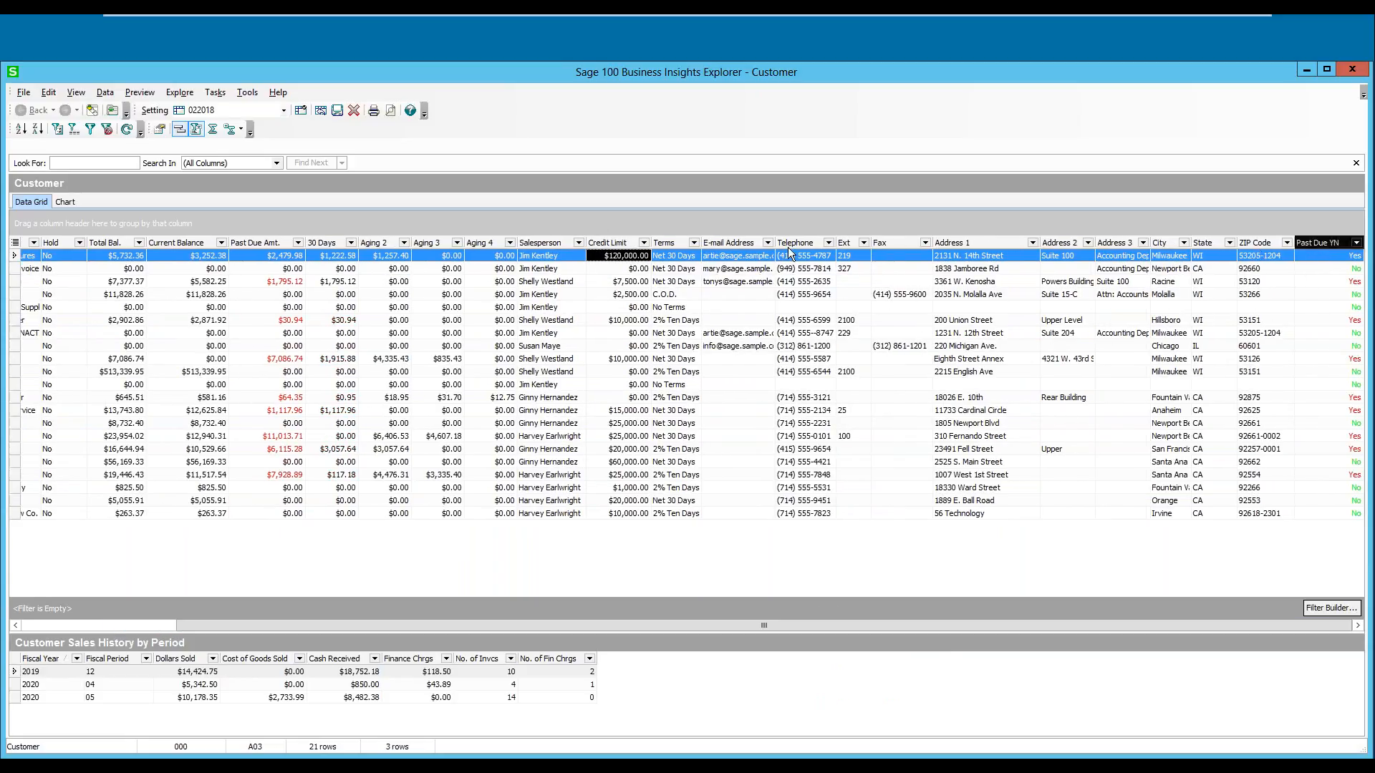
left_click_drag(410, 245, 250, 239)
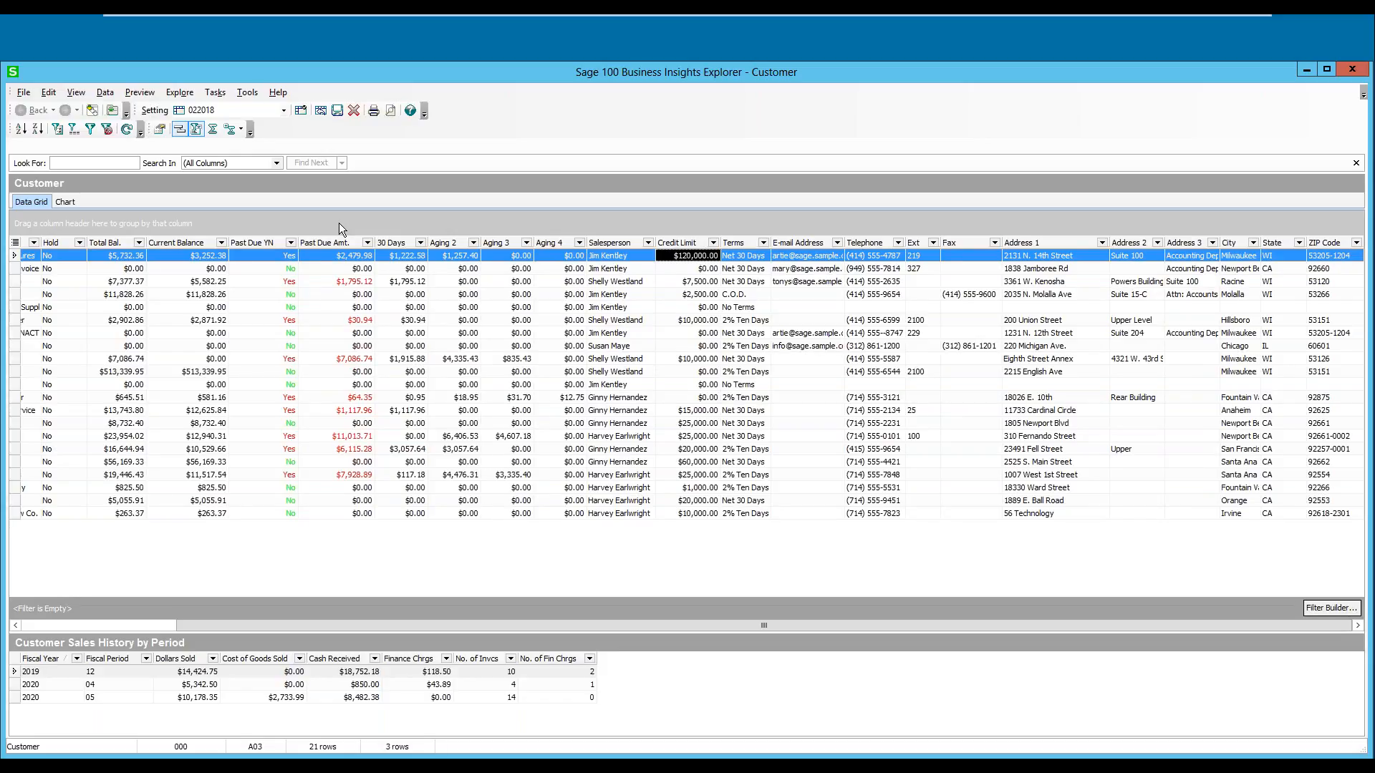
left_click(337, 112)
Step: Add the CustomerStatus field from the AR_Customer table as a column and apply the column settings
right_click(502, 239)
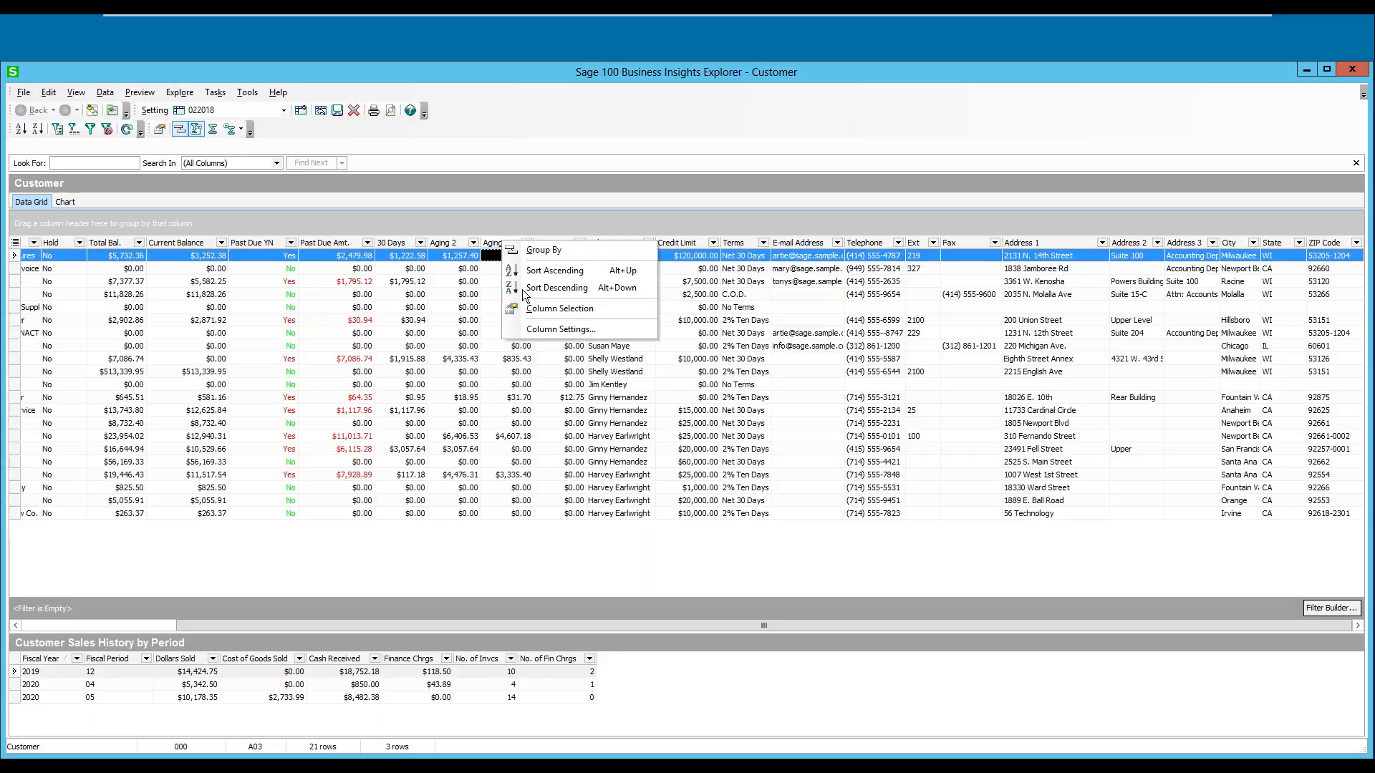
left_click(542, 328)
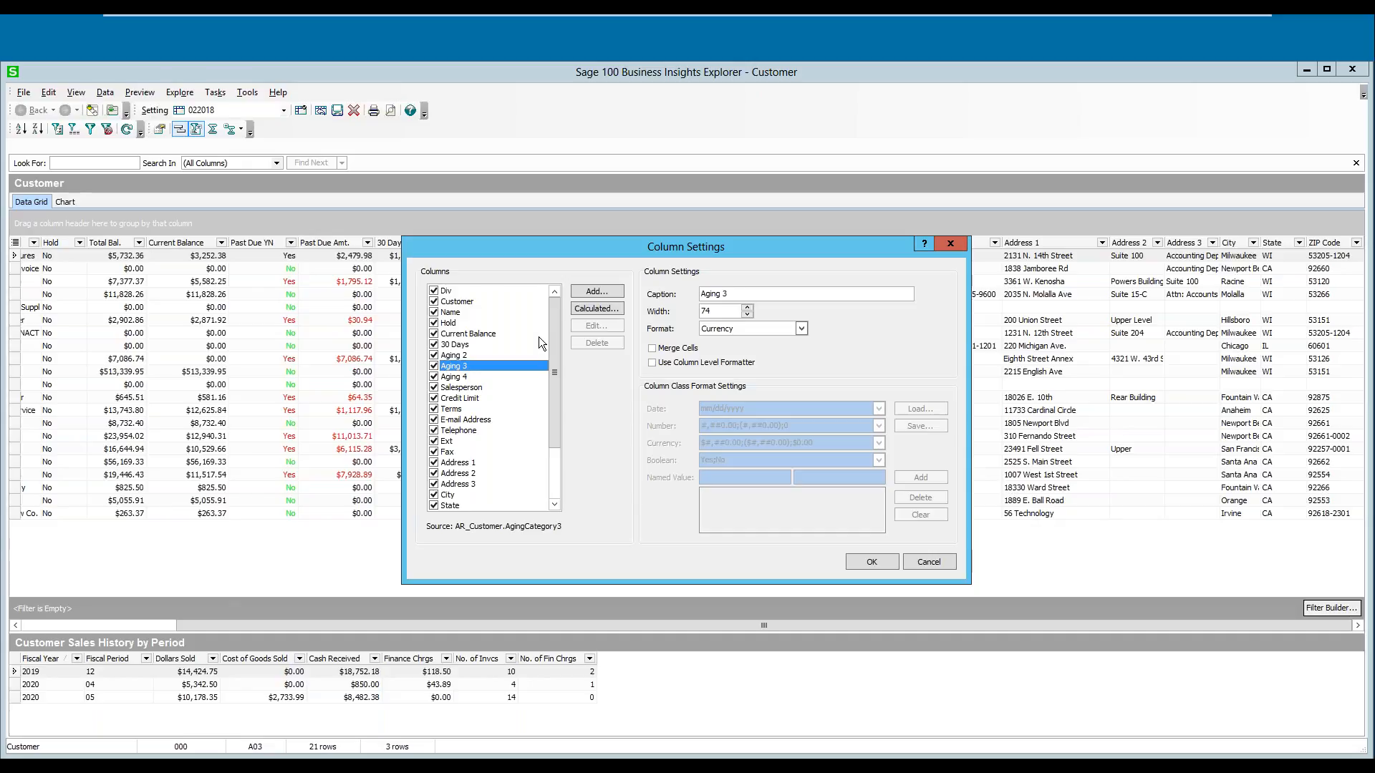
left_click(555, 505)
left_click(555, 505)
left_click(555, 504)
left_click(555, 504)
left_click(555, 504)
left_click(555, 504)
left_click(555, 505)
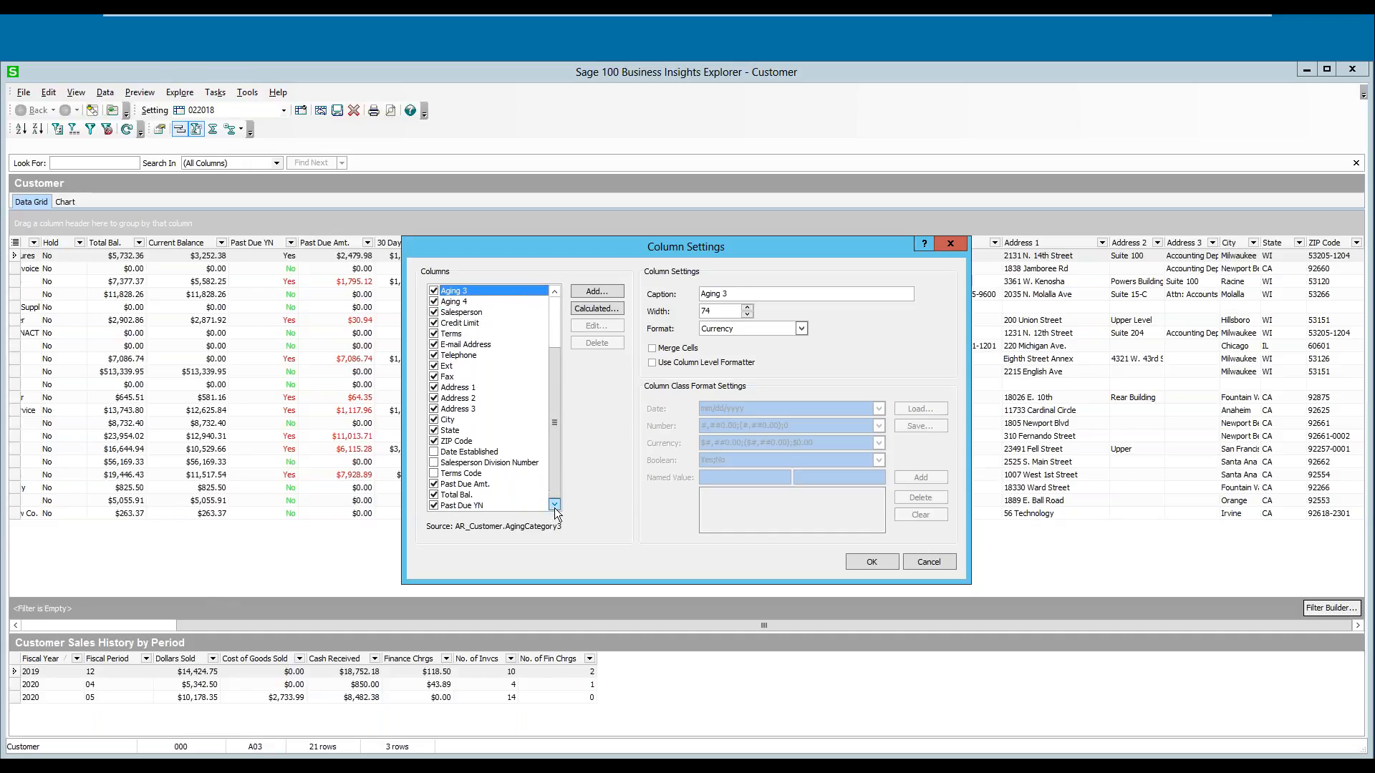
left_click(594, 292)
left_click(584, 322)
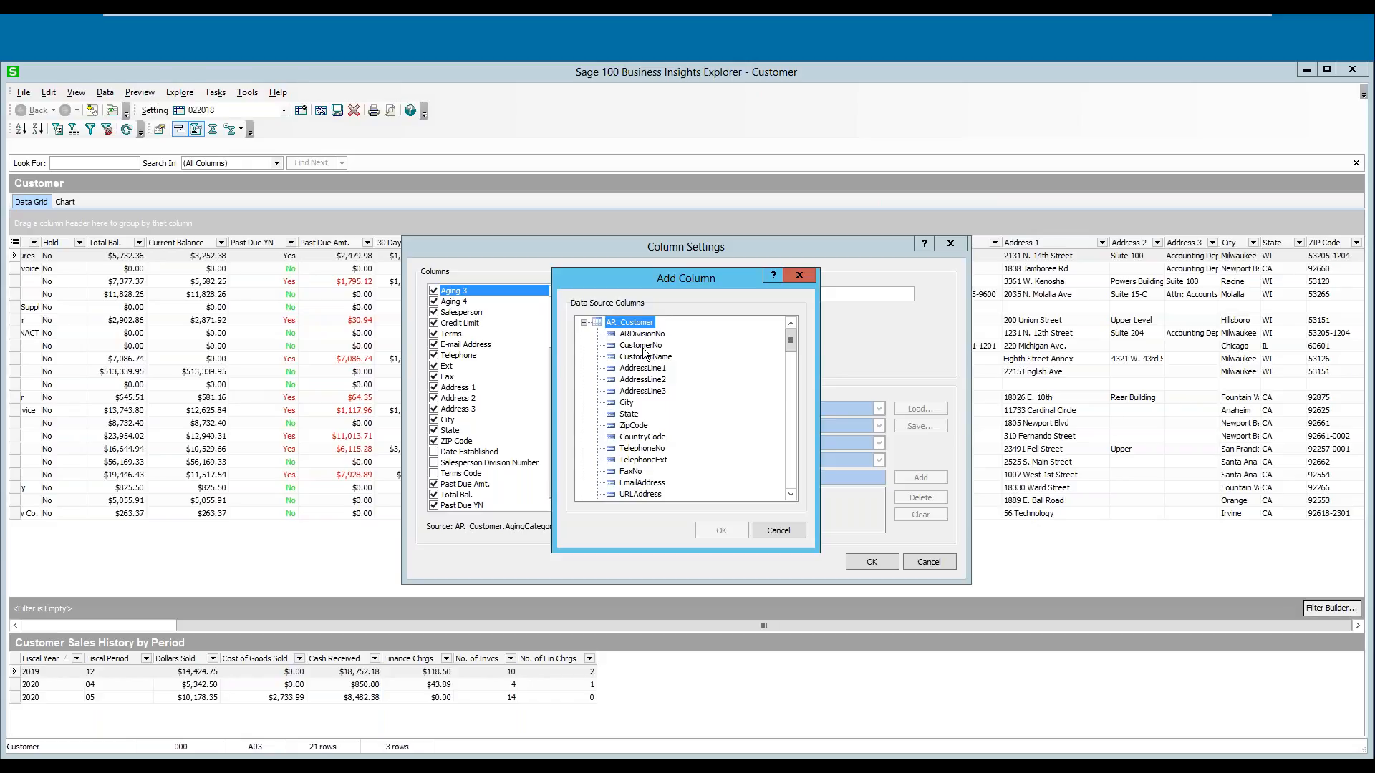
left_click(790, 494)
left_click(790, 494)
left_click(790, 494)
left_click(791, 494)
left_click(791, 494)
left_click(791, 494)
left_click(790, 494)
left_click(790, 494)
left_click(791, 494)
left_click(791, 494)
left_click(790, 494)
left_click(790, 494)
left_click(791, 494)
left_click(653, 471)
left_click(714, 529)
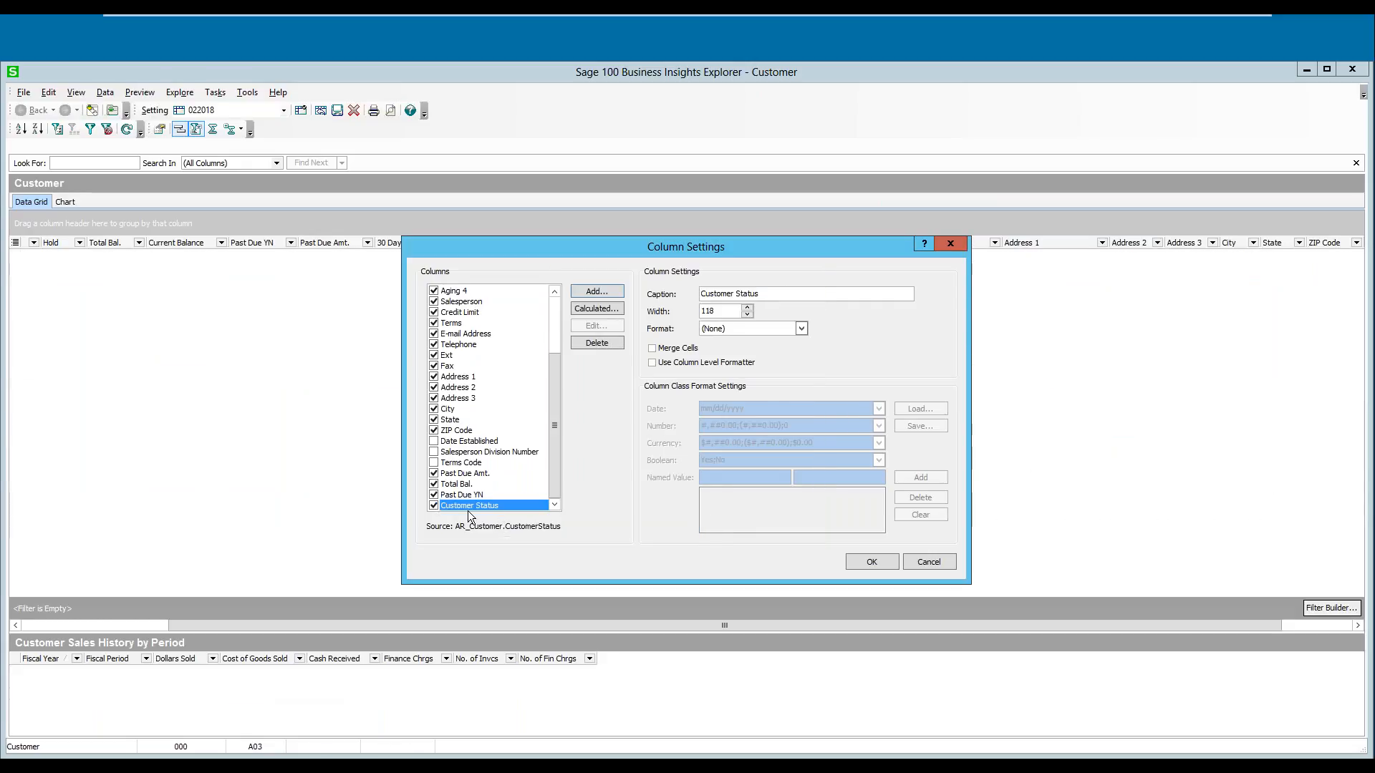
left_click(869, 560)
left_click_drag(724, 625, 807, 623)
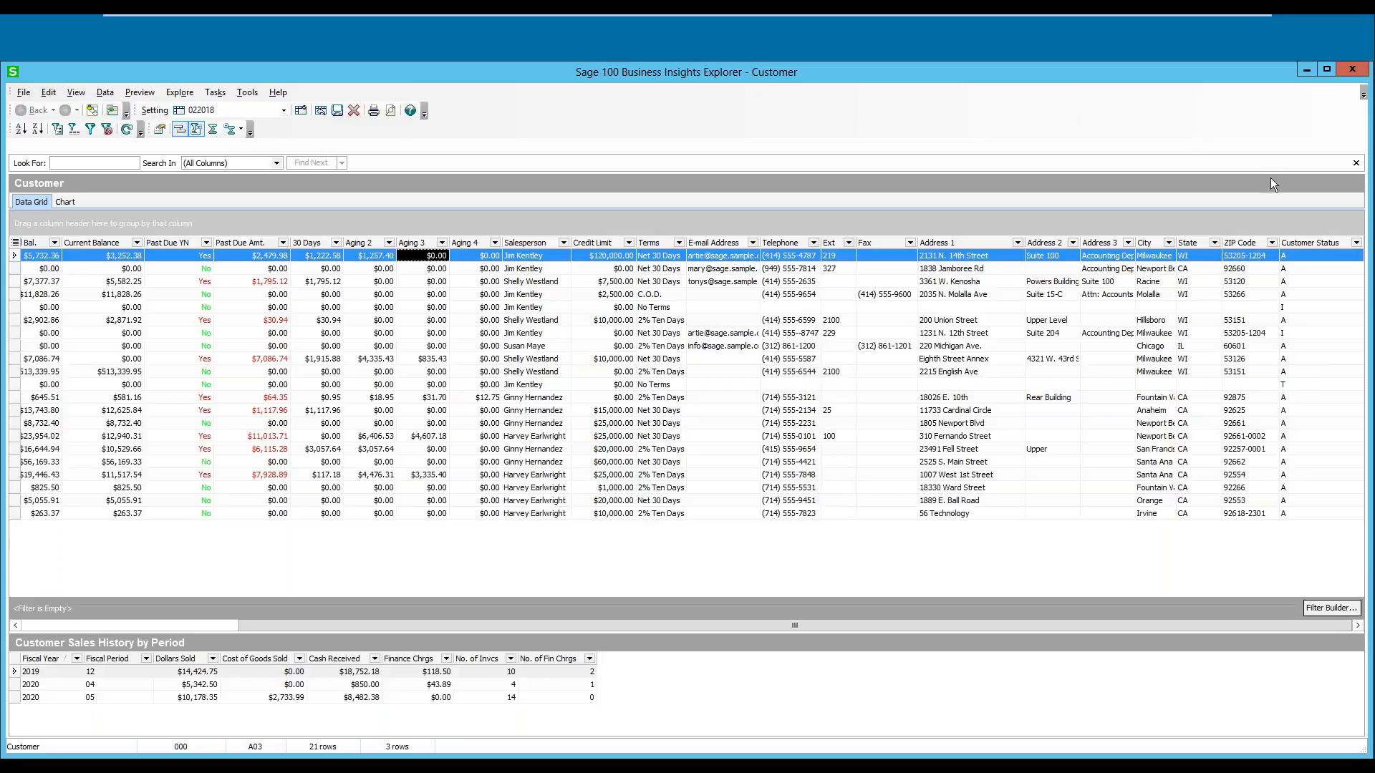
Step: Add a second Customer Status column, also sourced from AR_Customer's CustomerStatus field
right_click(1293, 241)
left_click(1269, 333)
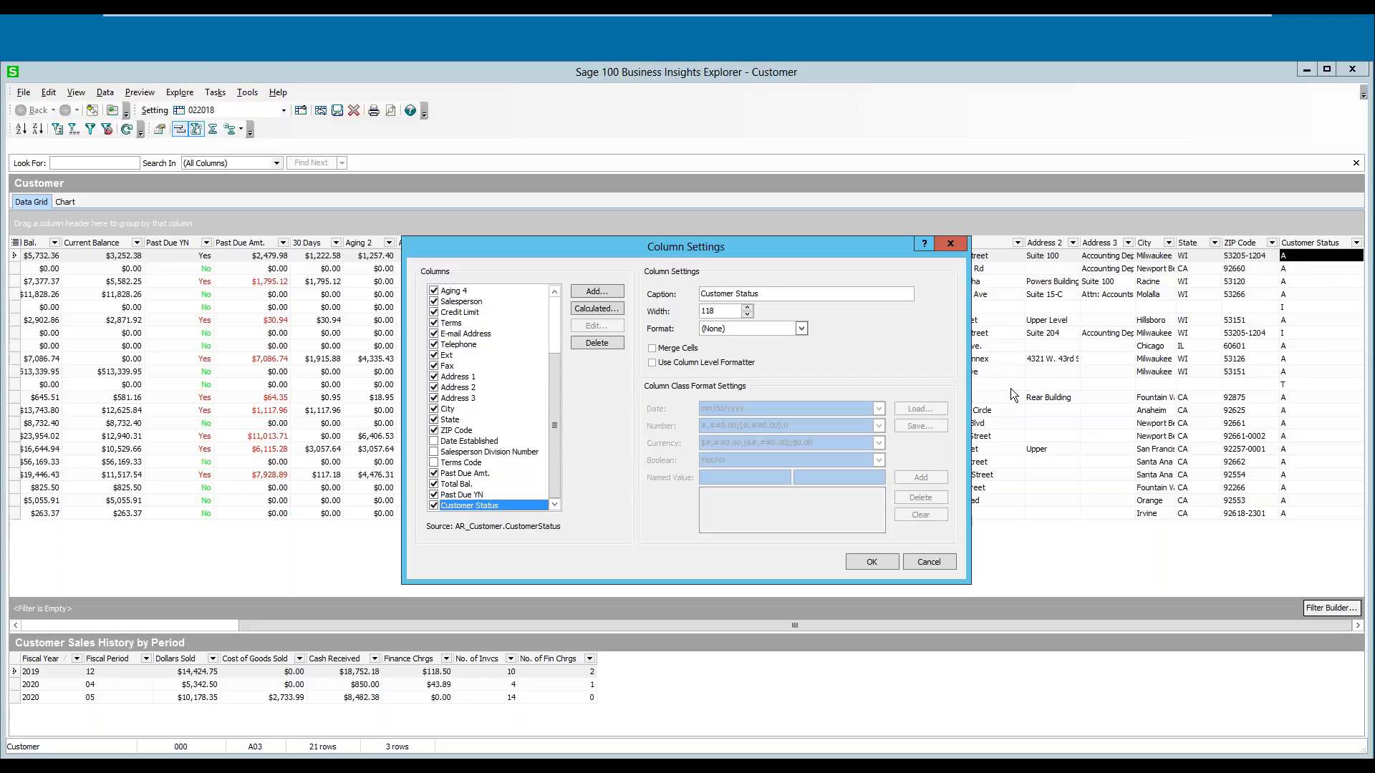
left_click(604, 292)
left_click(583, 323)
scroll(792, 492, "down", 4)
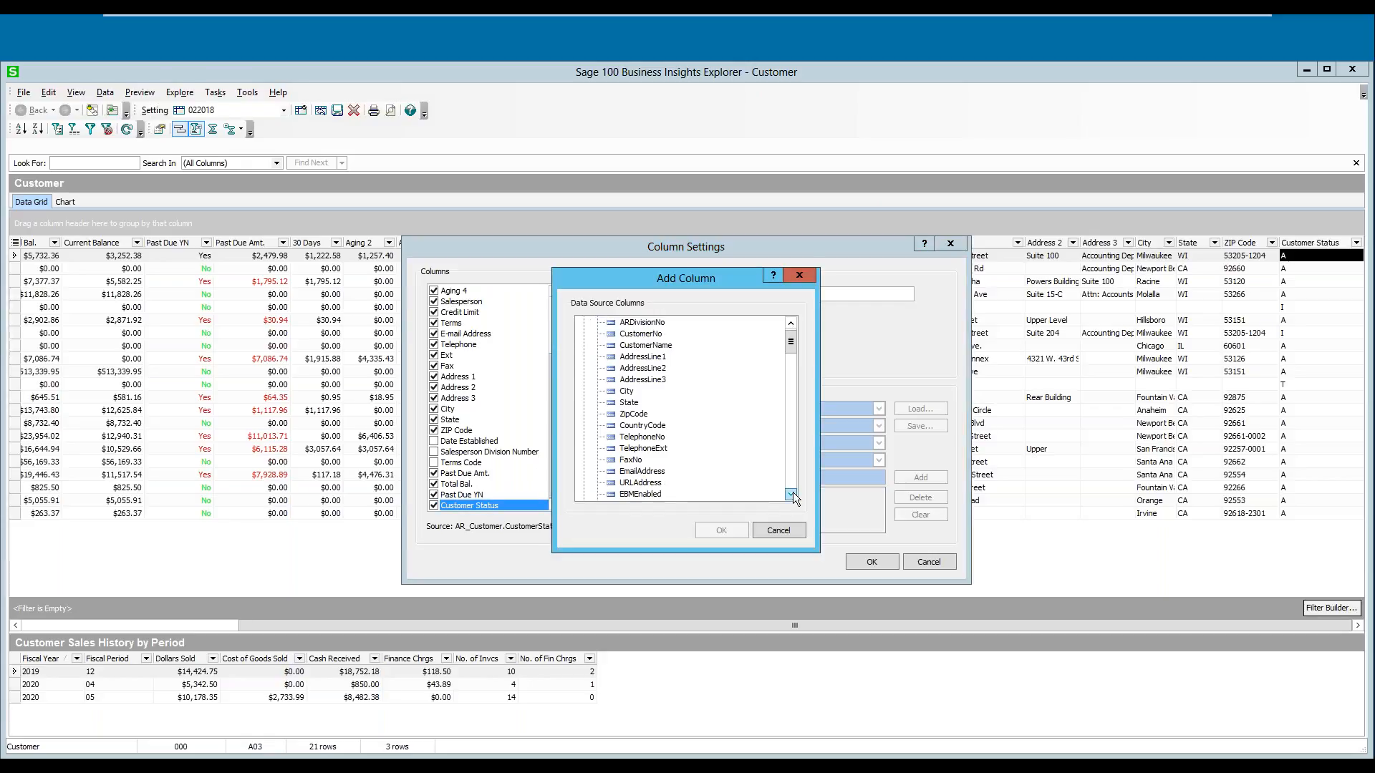
scroll(793, 492, "down", 4)
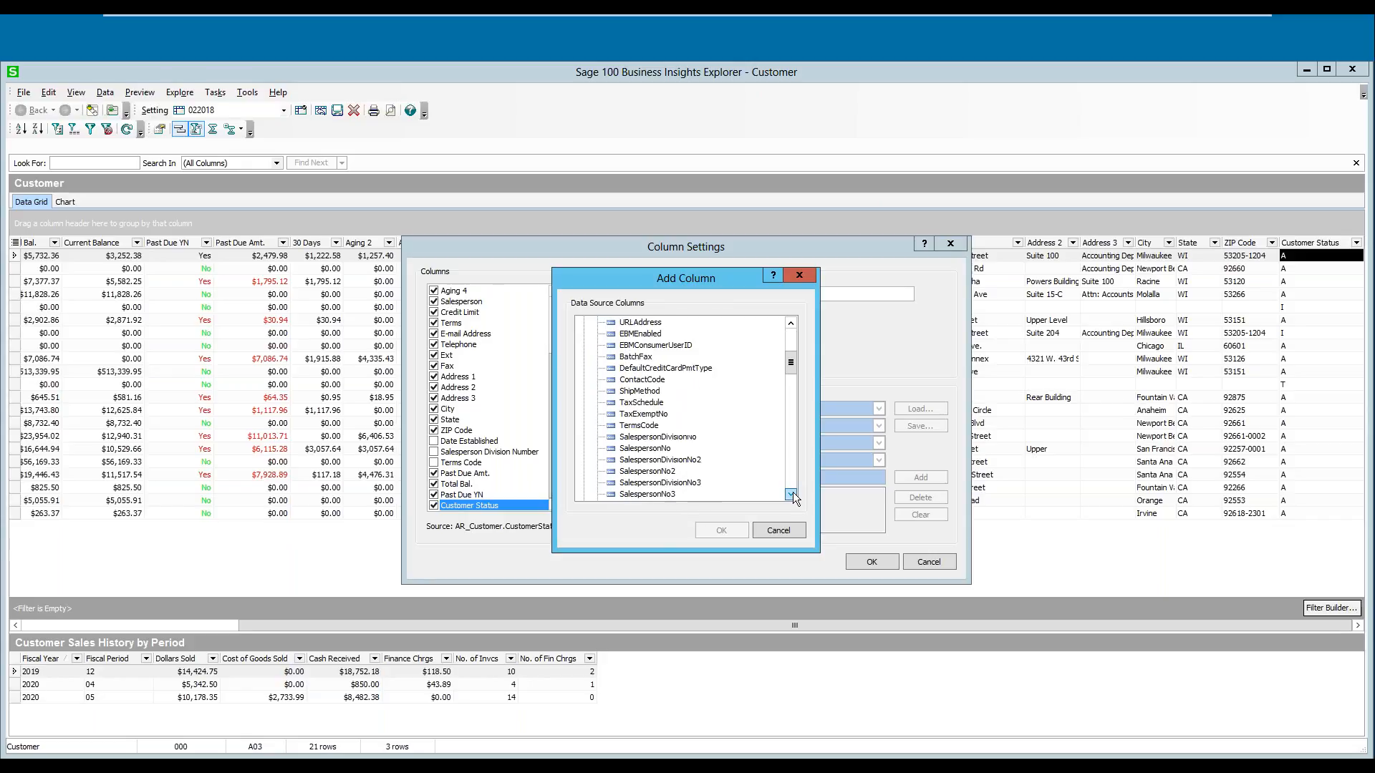
scroll(793, 492, "down", 2)
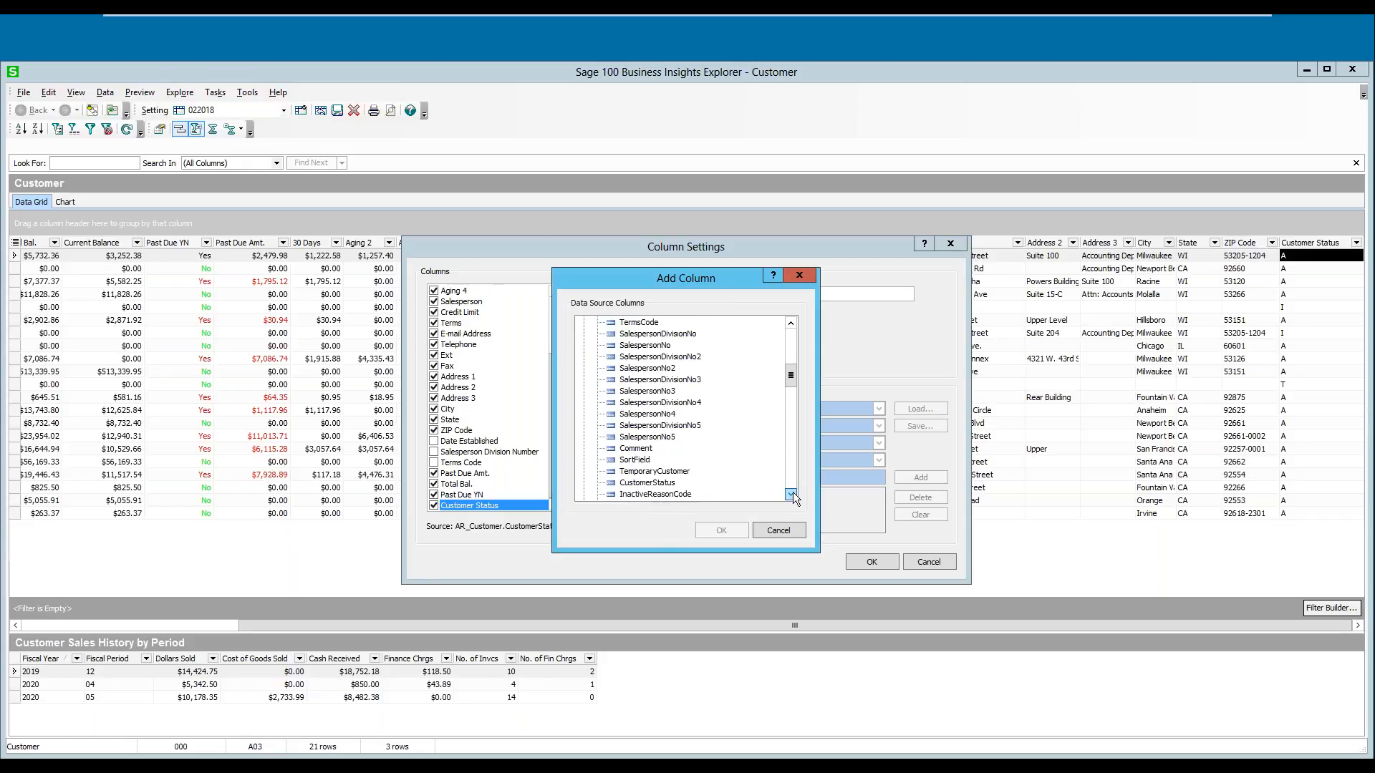
left_click(637, 448)
left_click(645, 460)
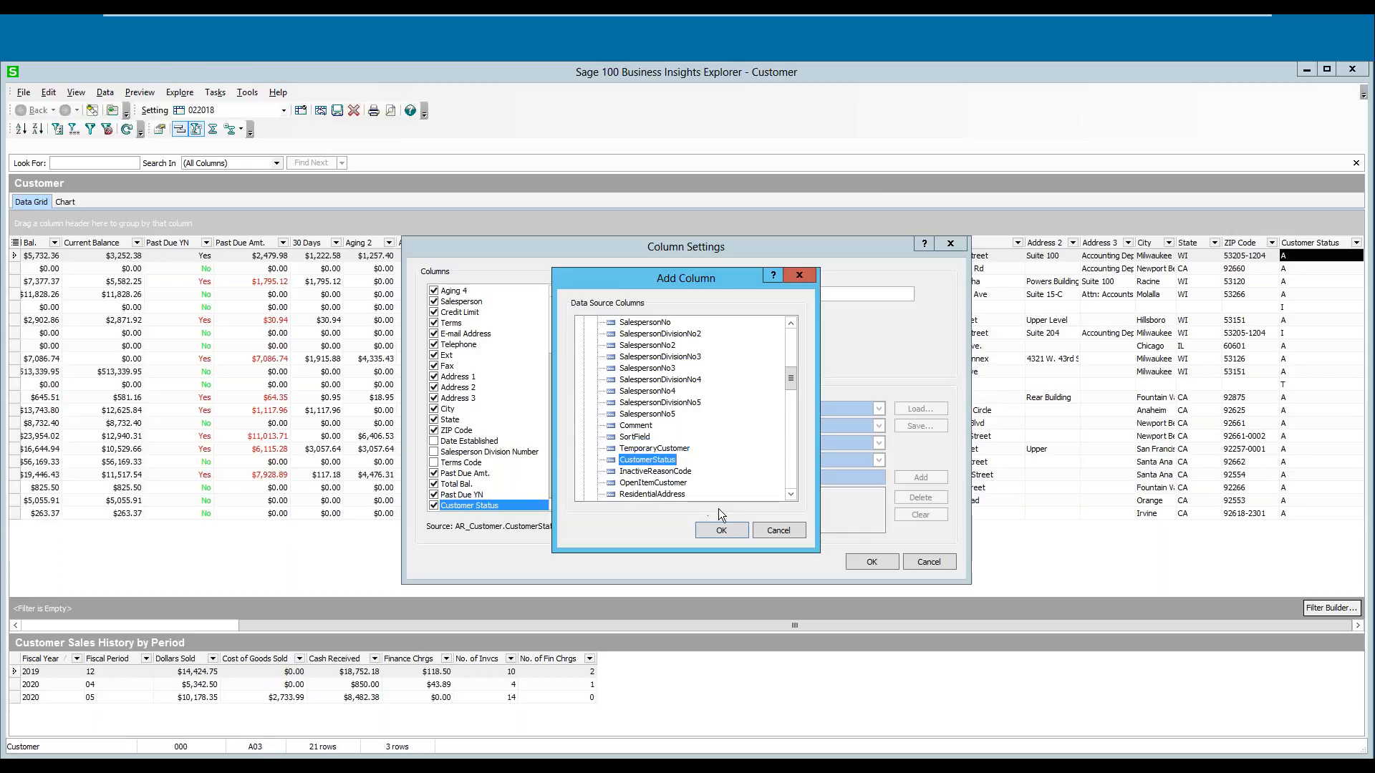
left_click(721, 531)
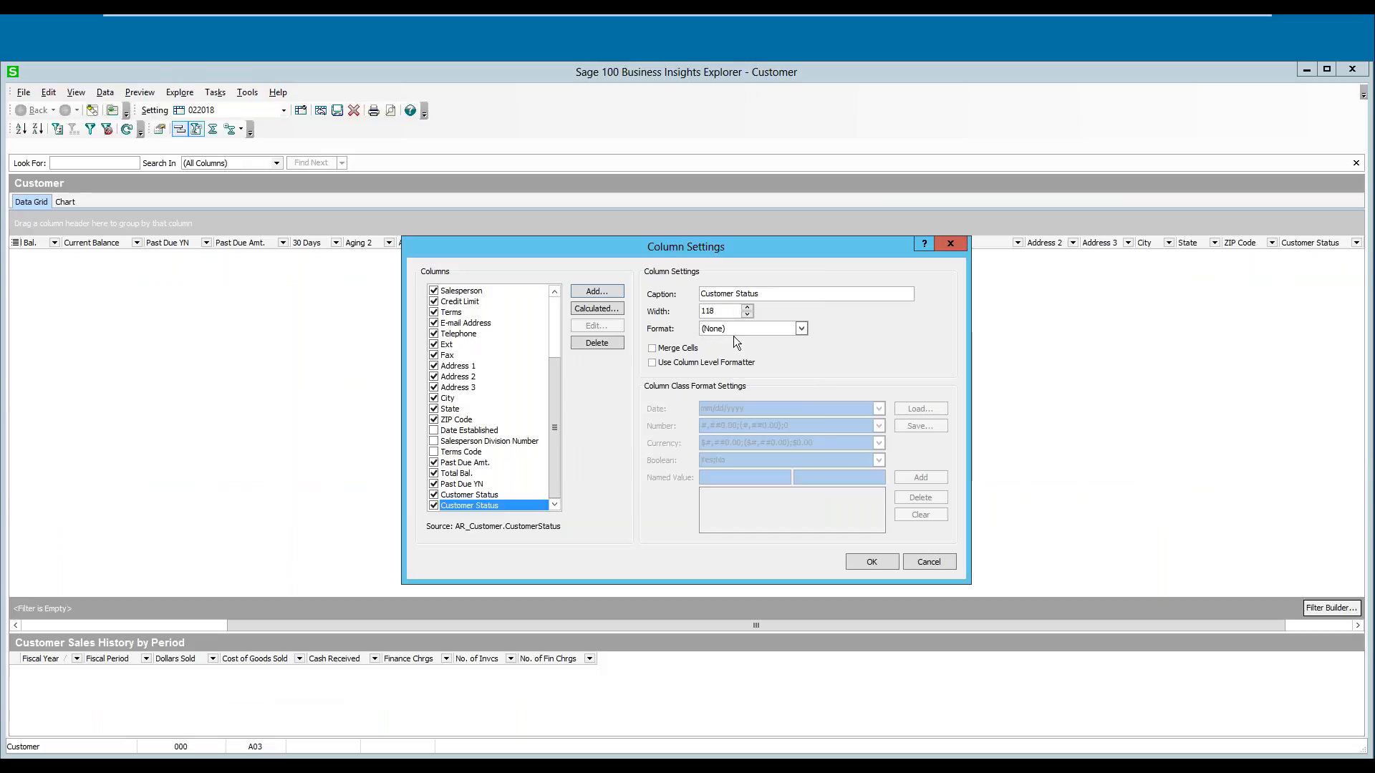
Step: Set the second Customer Status column's format to NamedValue and enable its column-level formatter
left_click(801, 329)
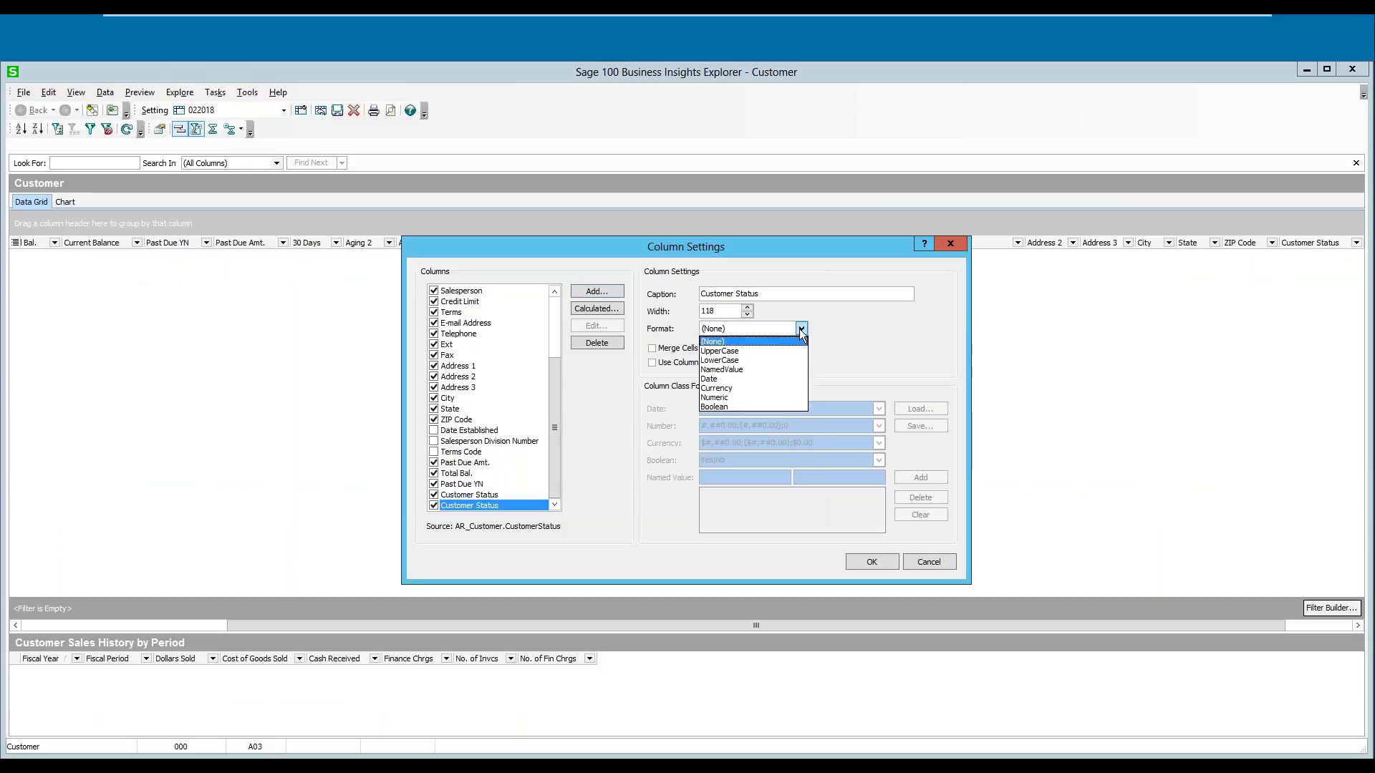
left_click(721, 369)
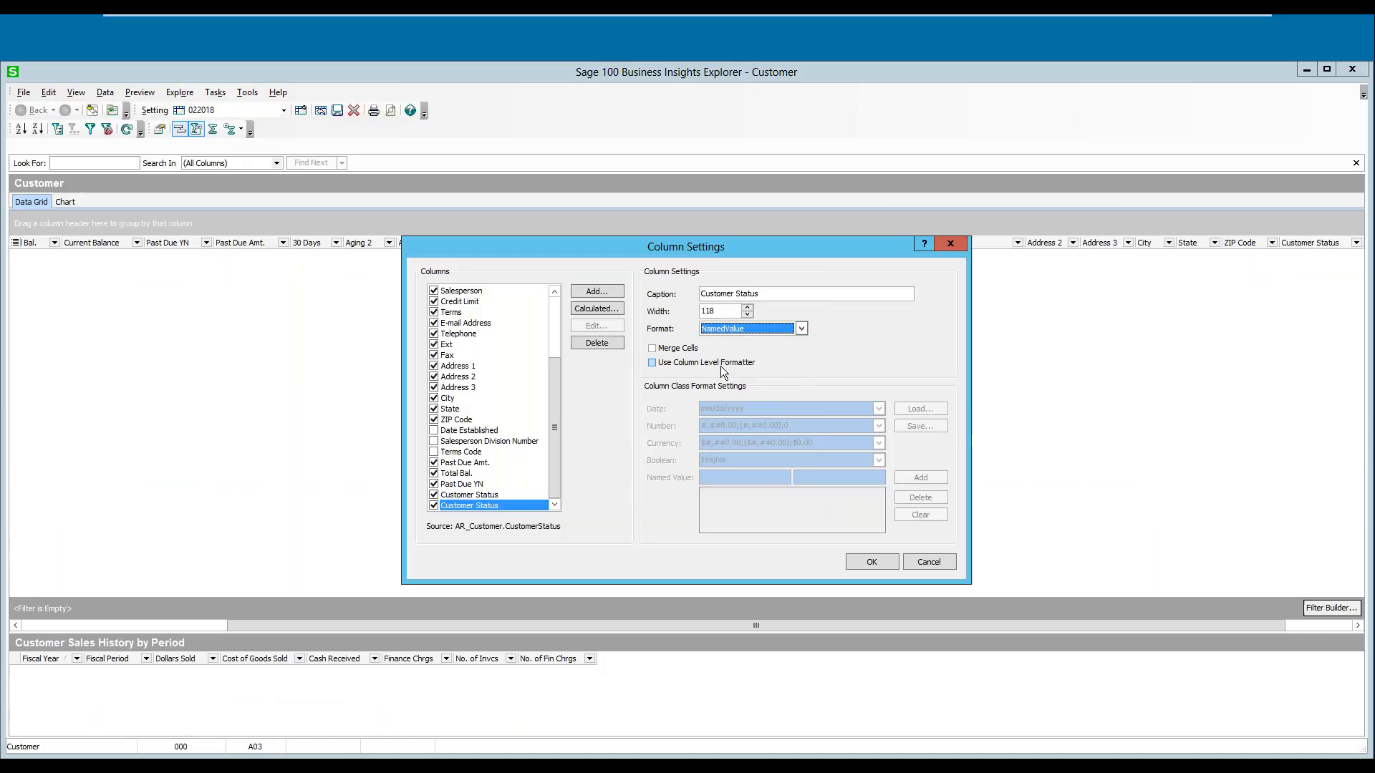
left_click(652, 363)
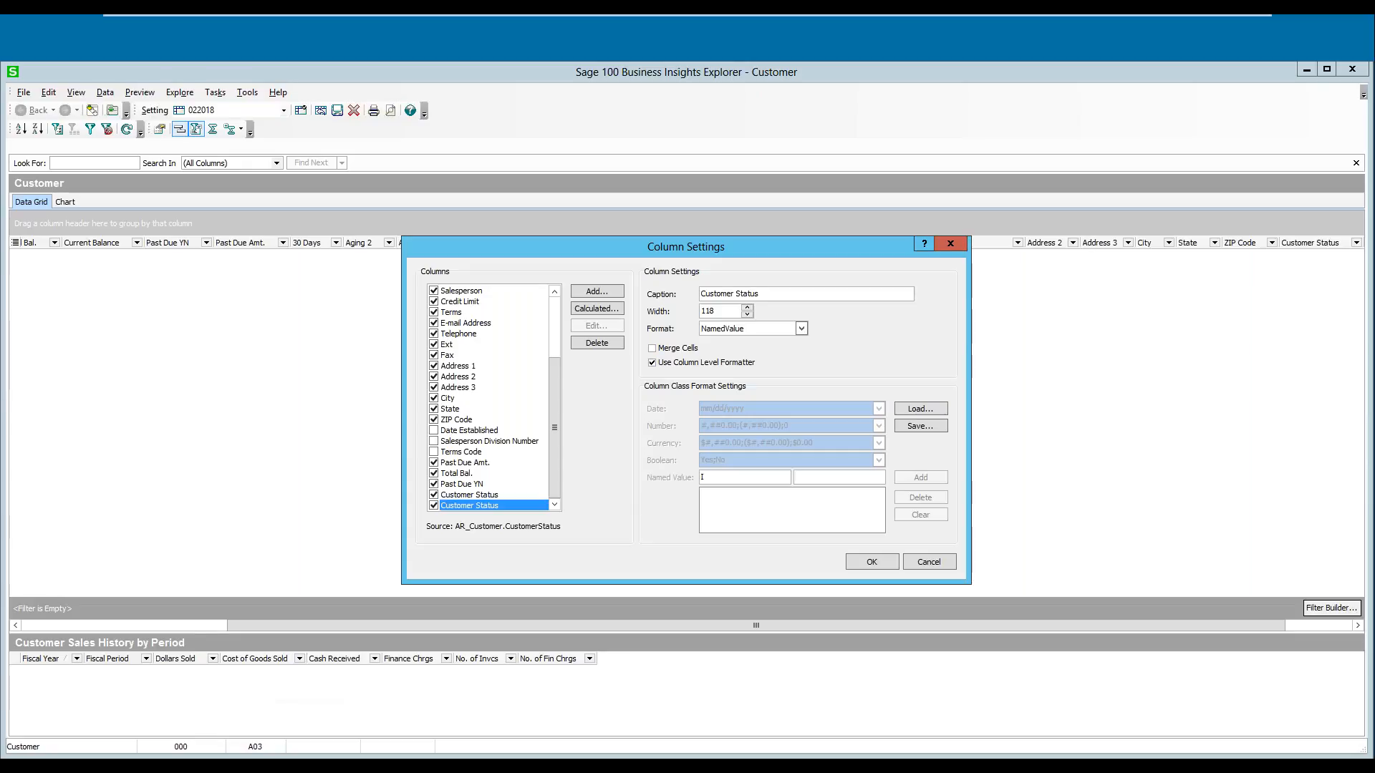
Step: Add the named values I=Inactive, A=Active and T=Tempoary to the second Customer Status column, and apply the settings
key("Tab")
type("Inactive")
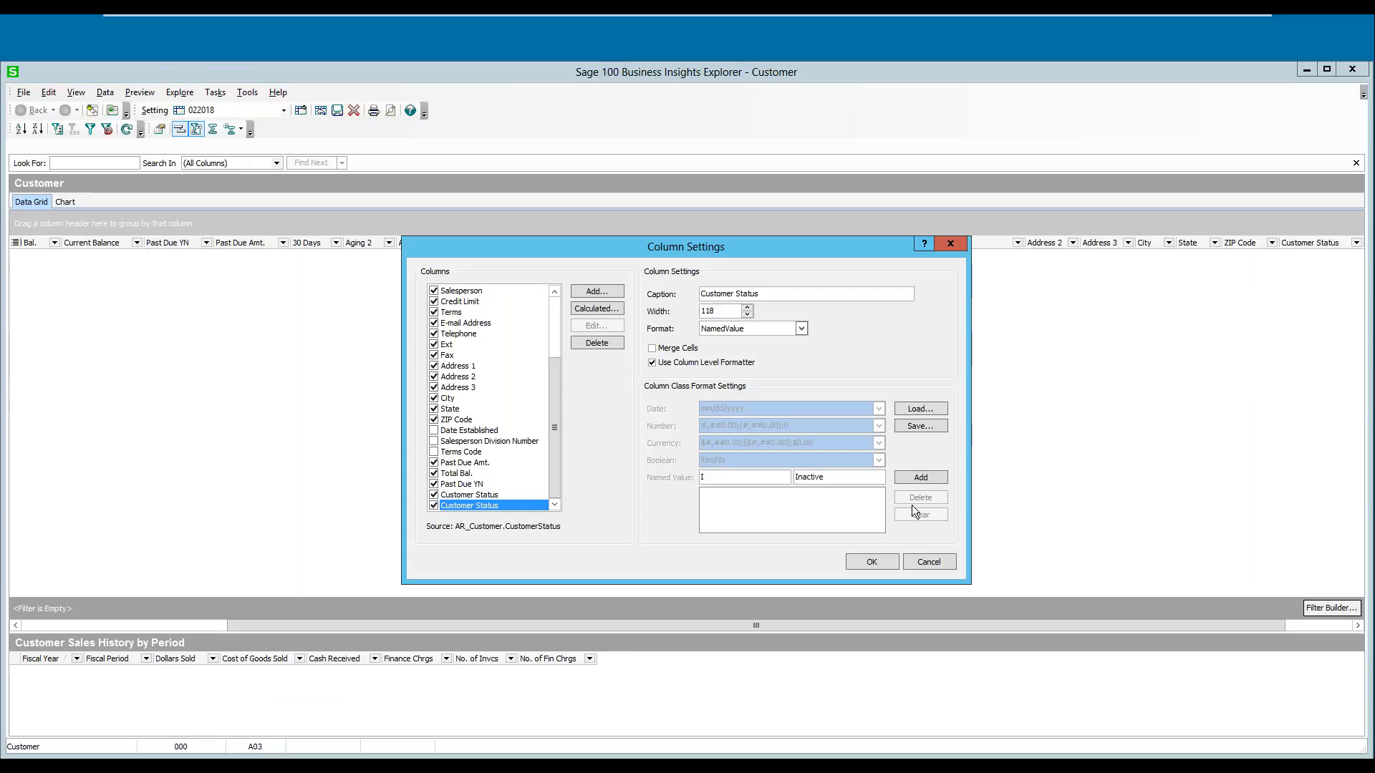
left_click(921, 477)
type("A")
key("Tab")
type("Active")
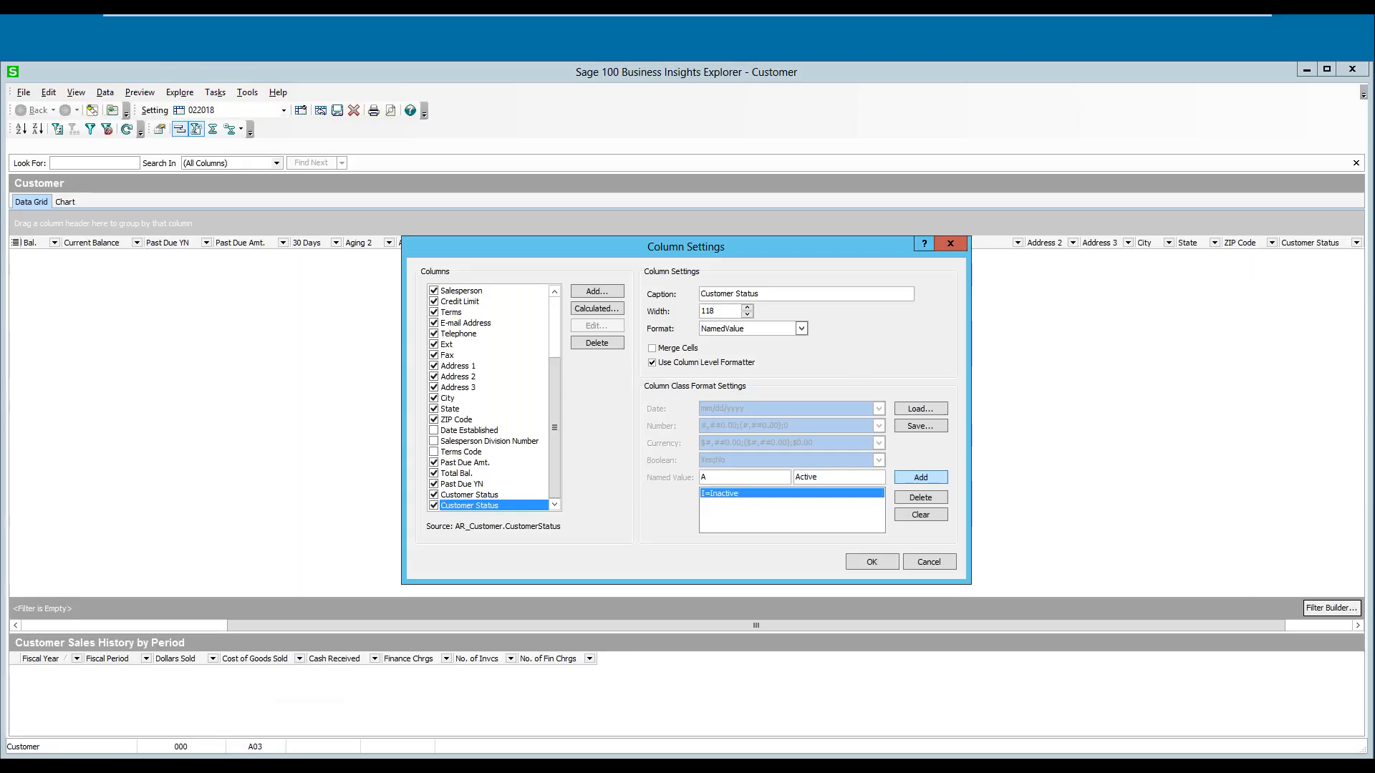
left_click(909, 480)
type("T")
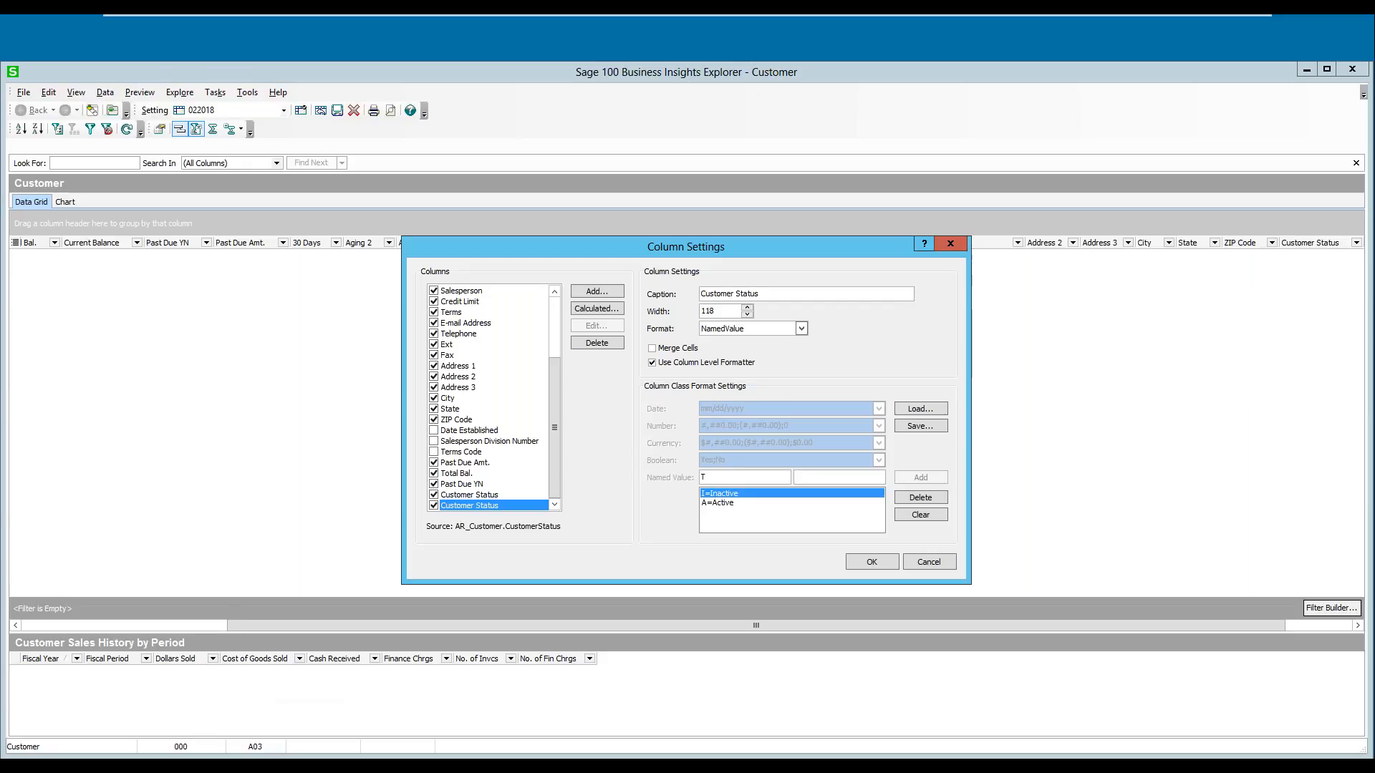
key("Tab")
type("Temp")
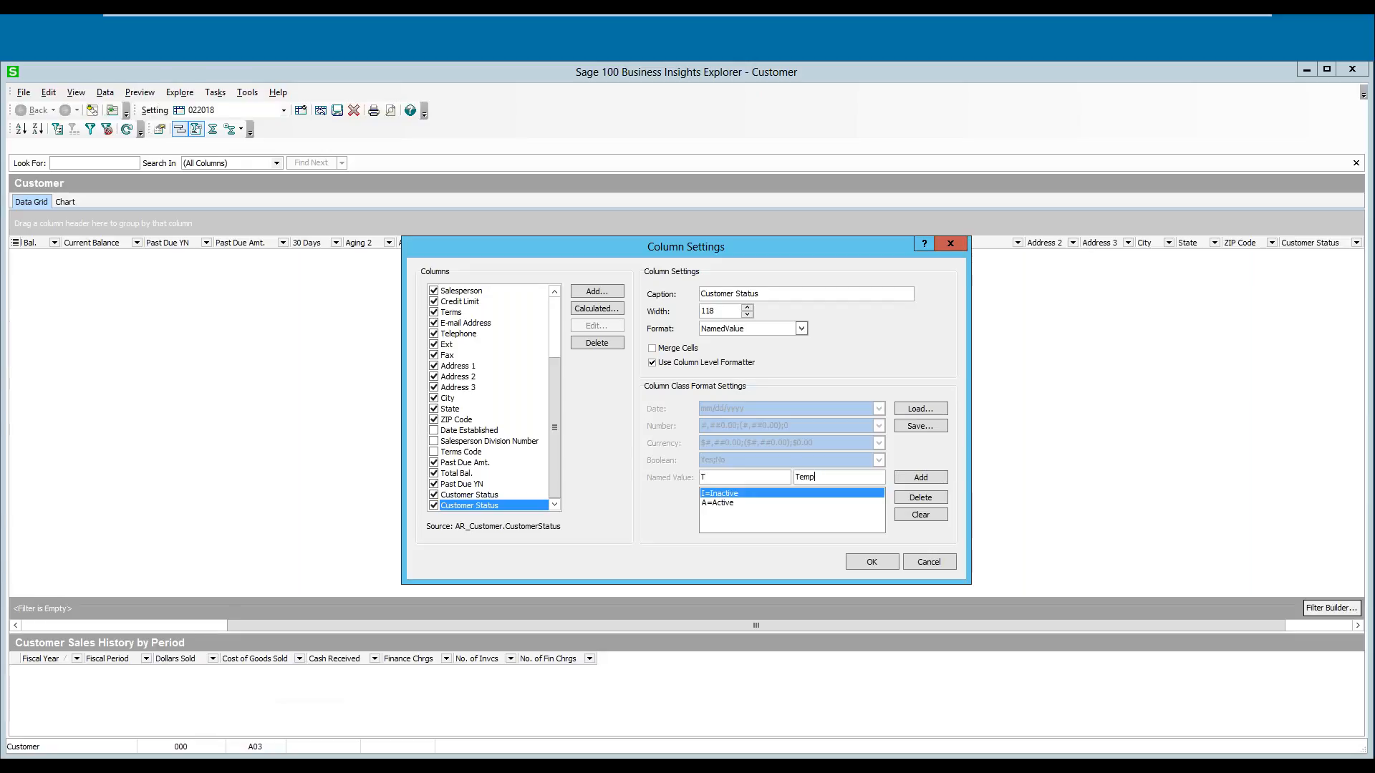
type("ooary")
left_click(917, 478)
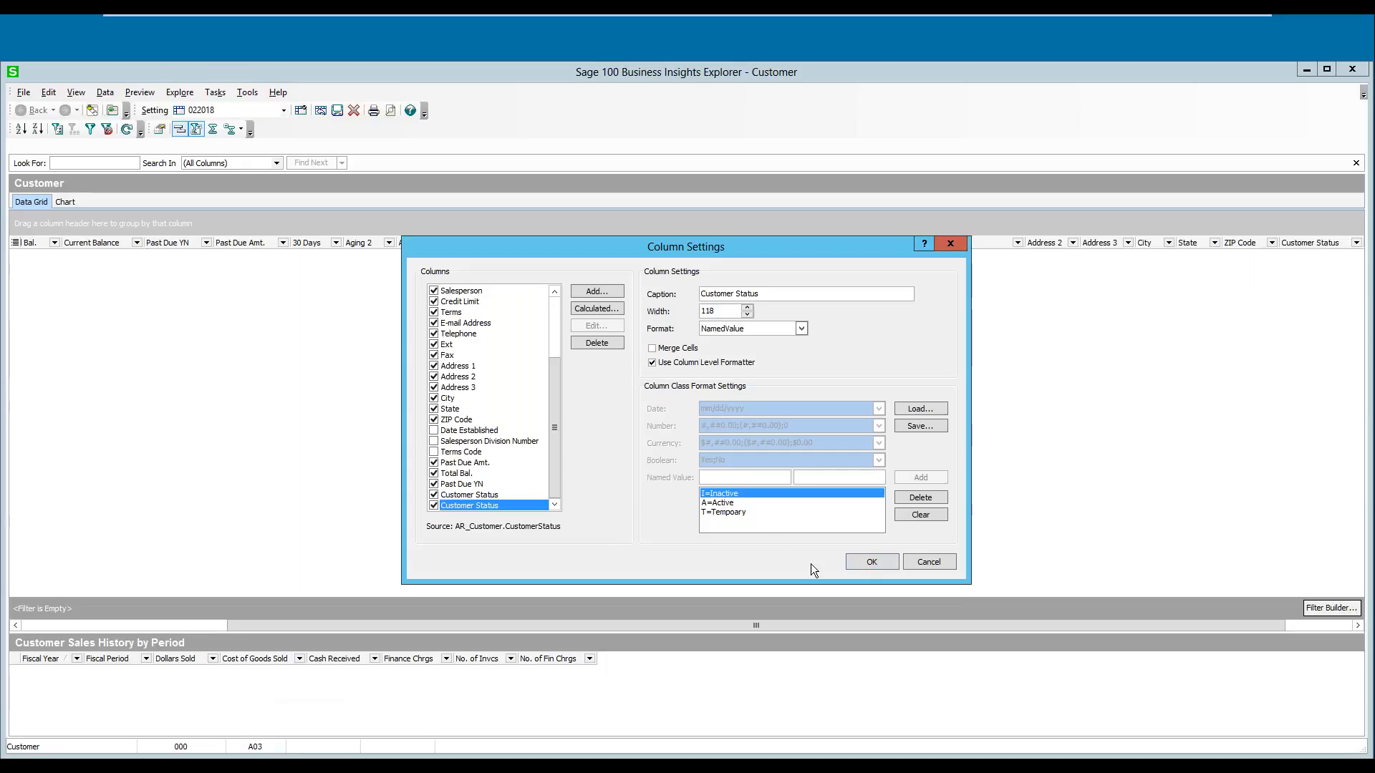
left_click(872, 561)
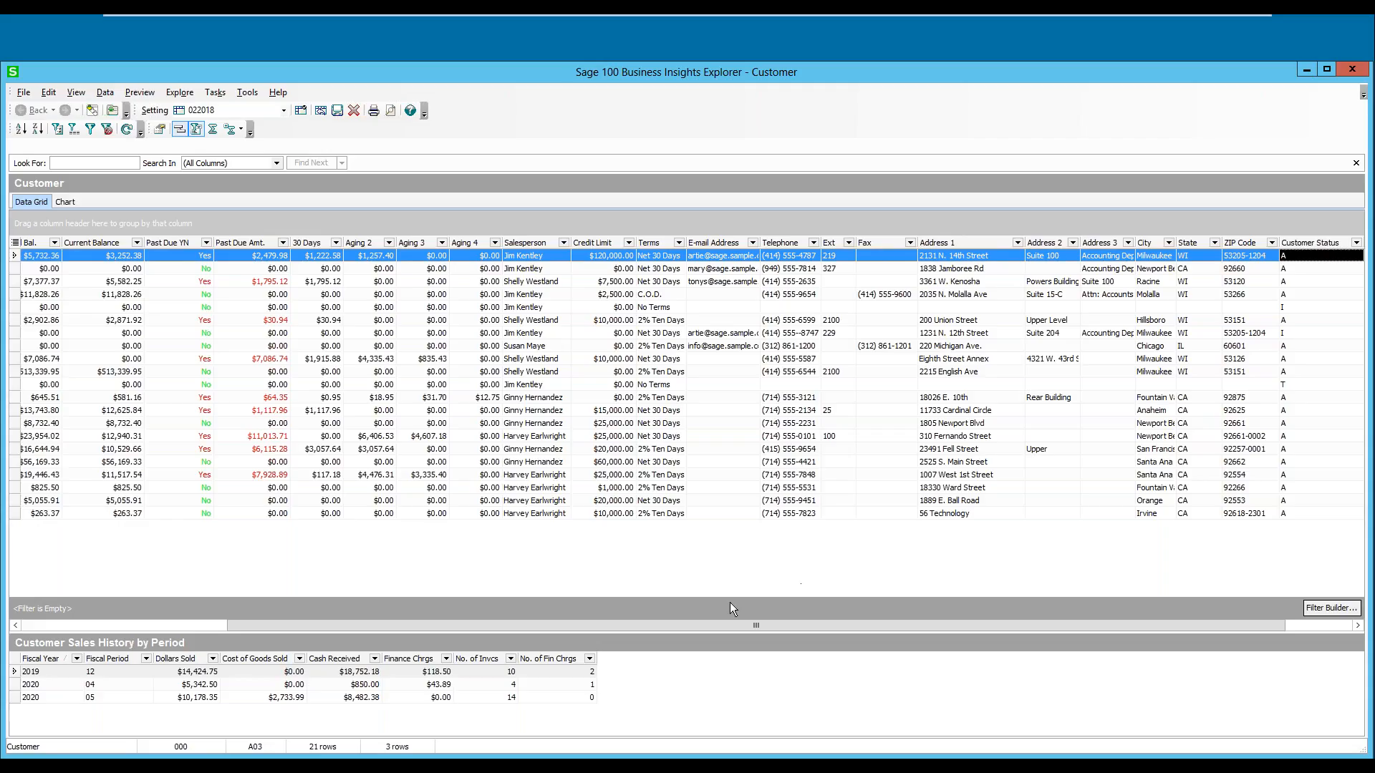
left_click_drag(741, 626, 842, 634)
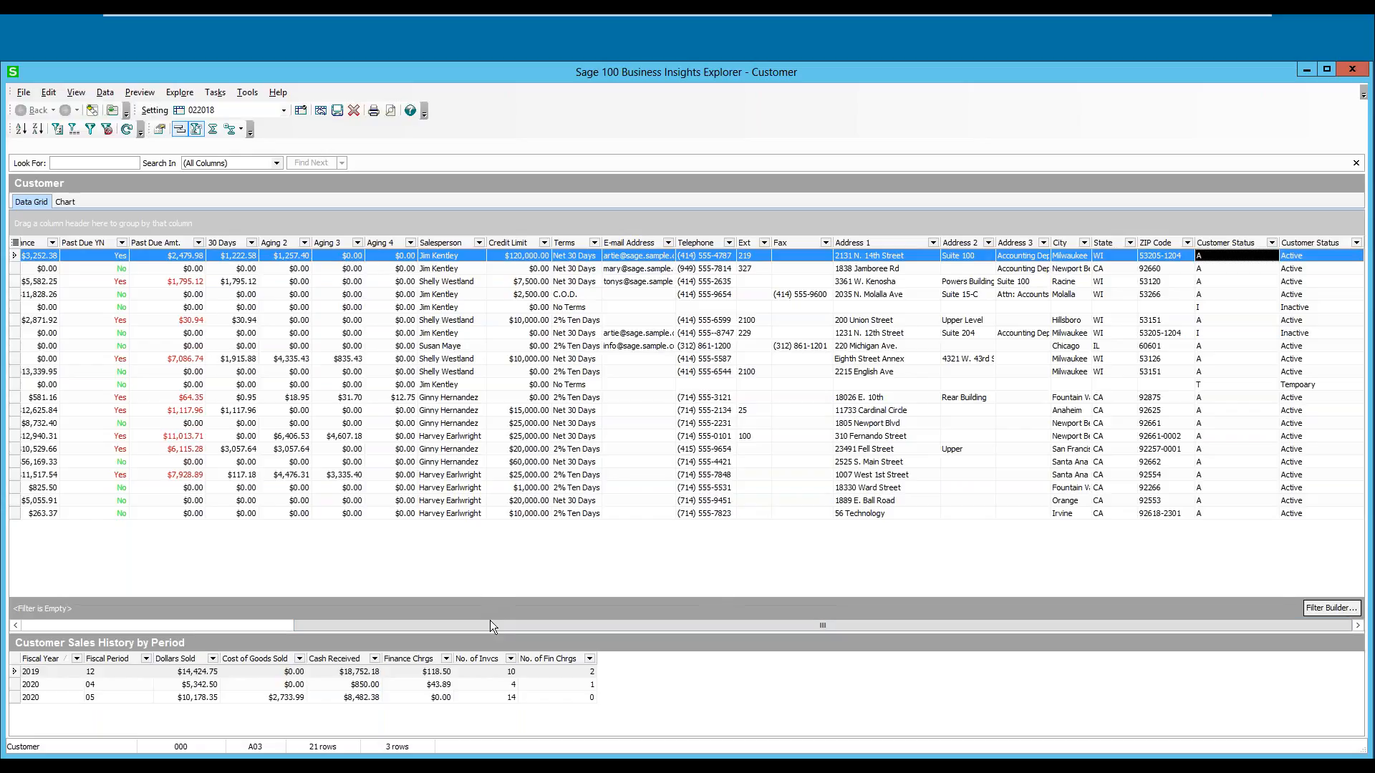
Step: Widen the Name column to about 201 so the full customer names fit
left_click_drag(495, 626, 166, 581)
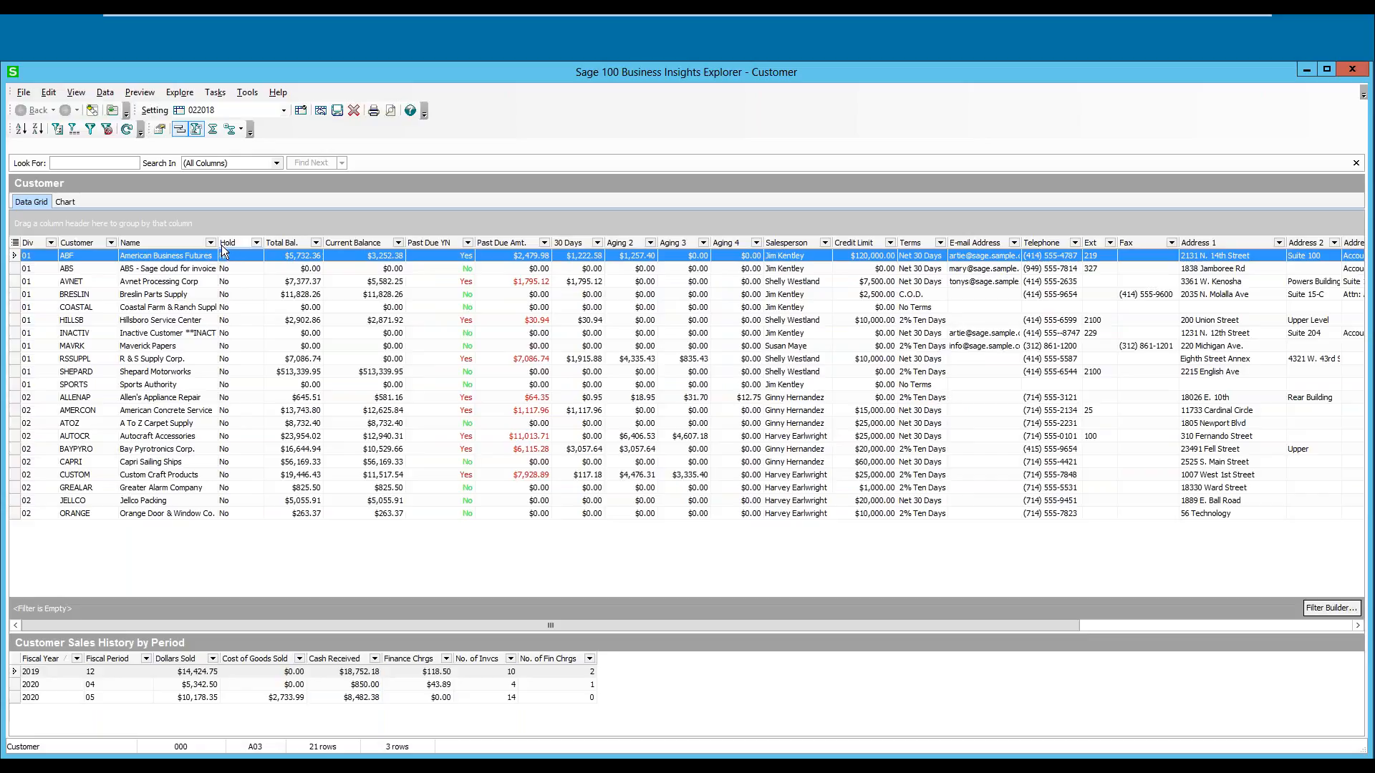
left_click_drag(218, 243, 262, 242)
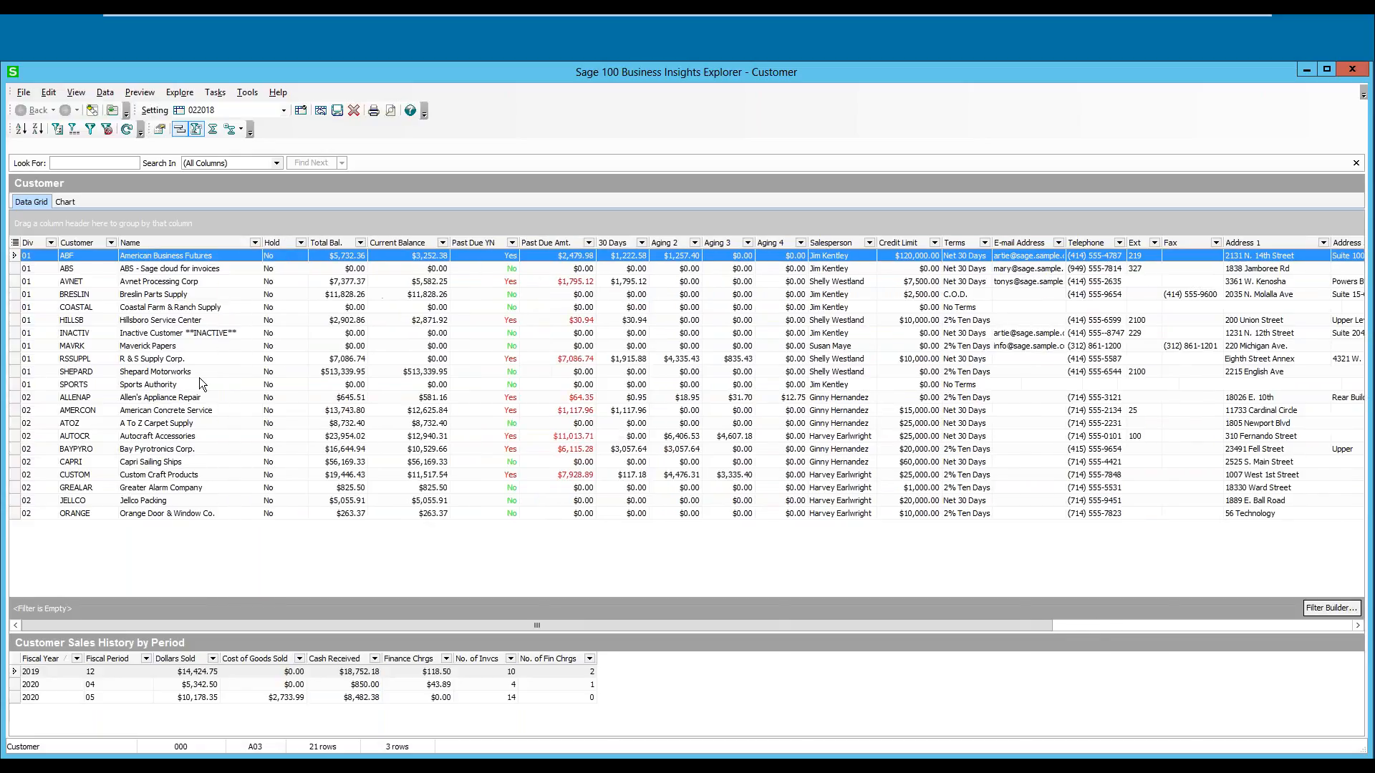
Step: Start a new calculated field in the column settings and name it Cust Name Len
right_click(216, 240)
left_click(281, 326)
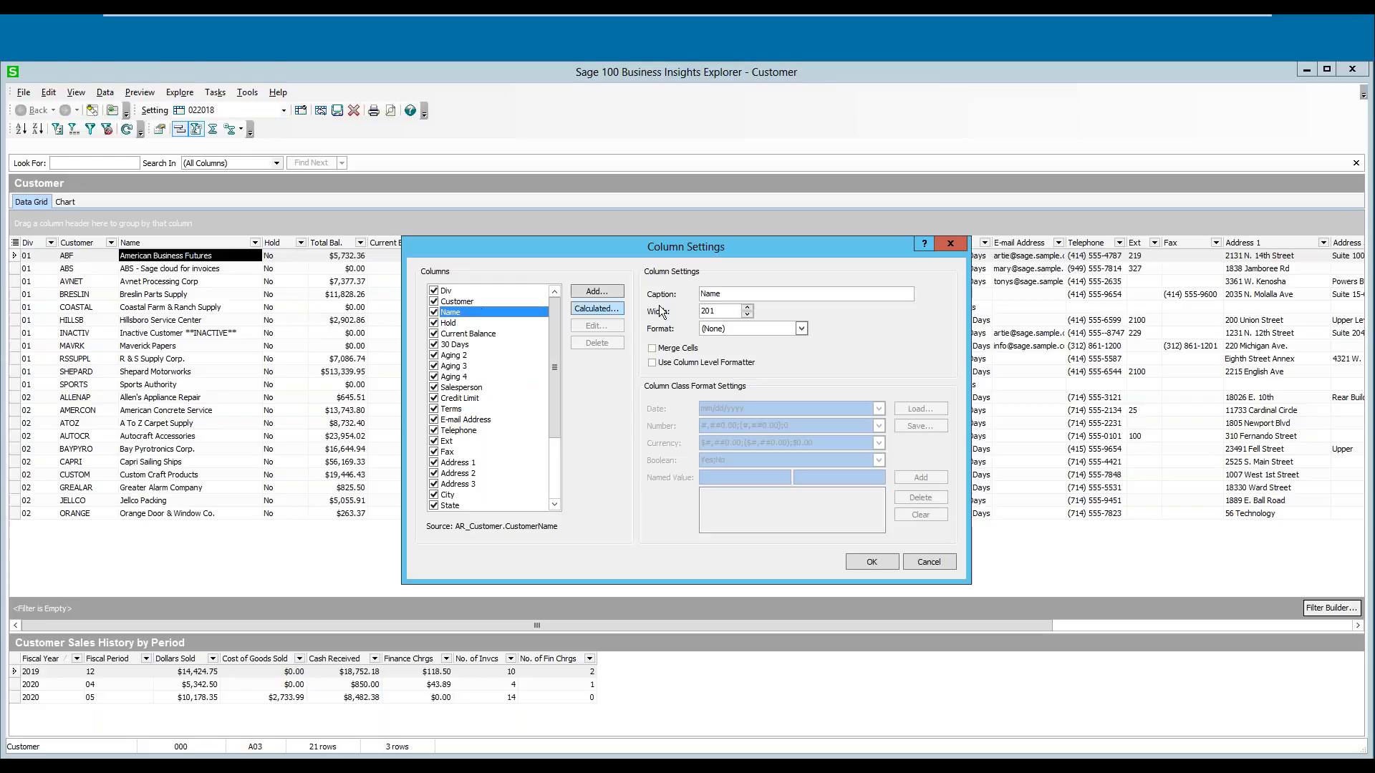
left_click(607, 311)
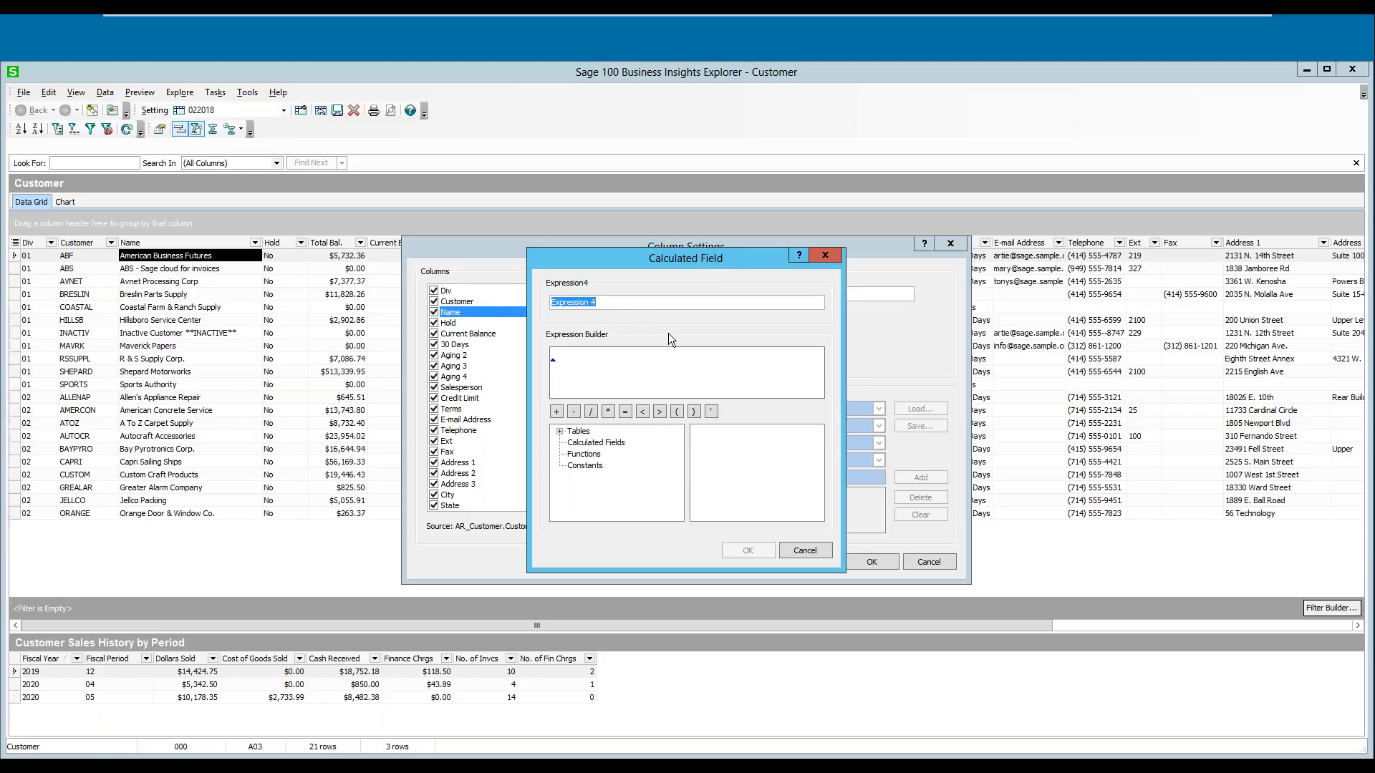
type("Cust Name Len")
left_click(599, 353)
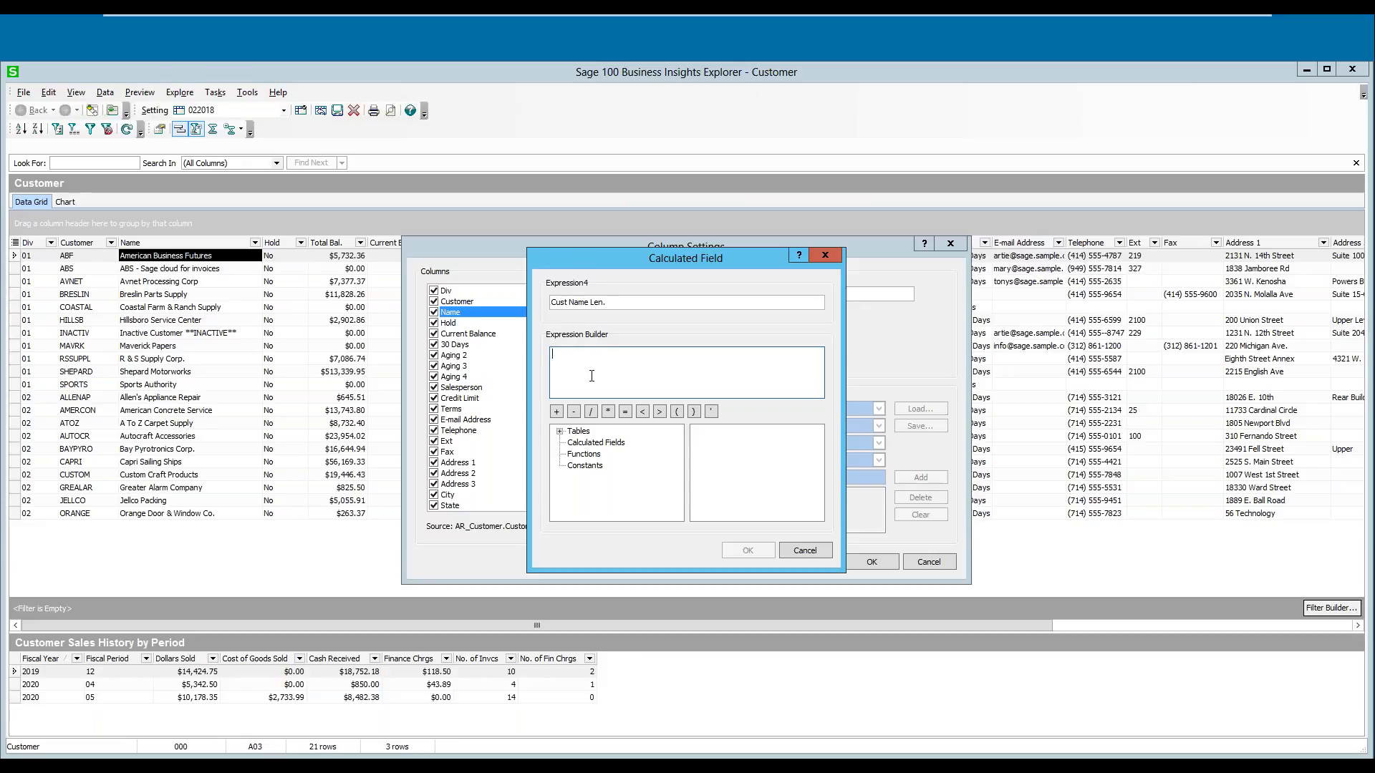
Step: Insert the CHAR_LENGTH function into the calculated field's expression
left_click(585, 457)
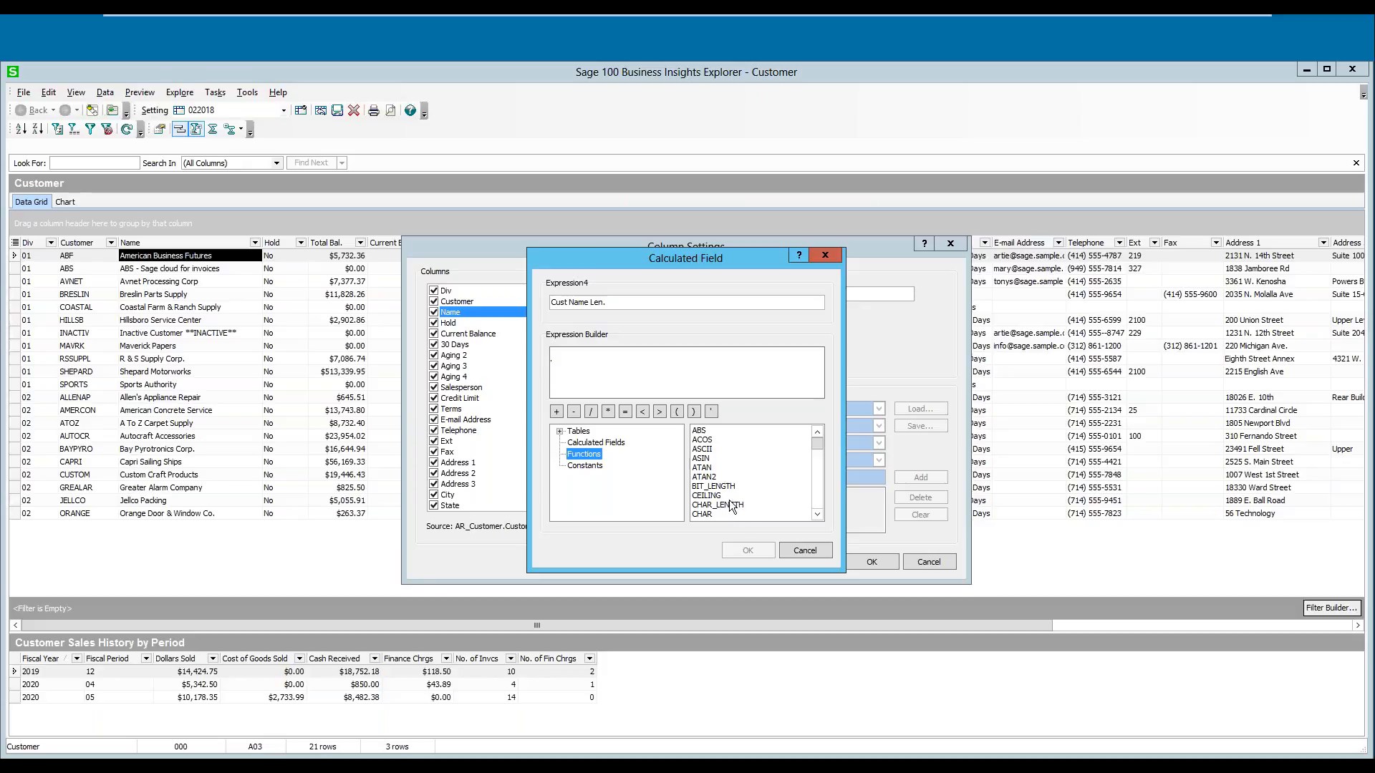
left_click(817, 514)
left_click(817, 514)
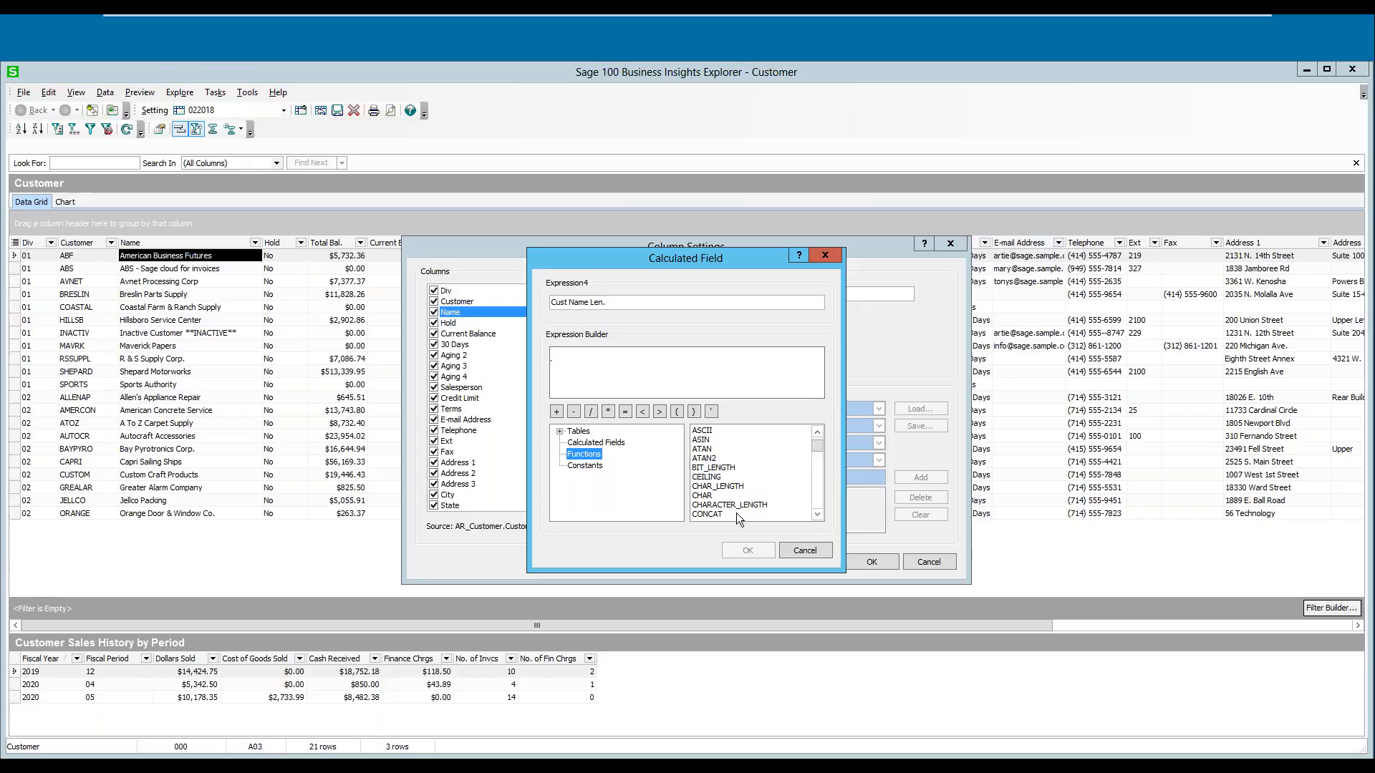
double_click(724, 487)
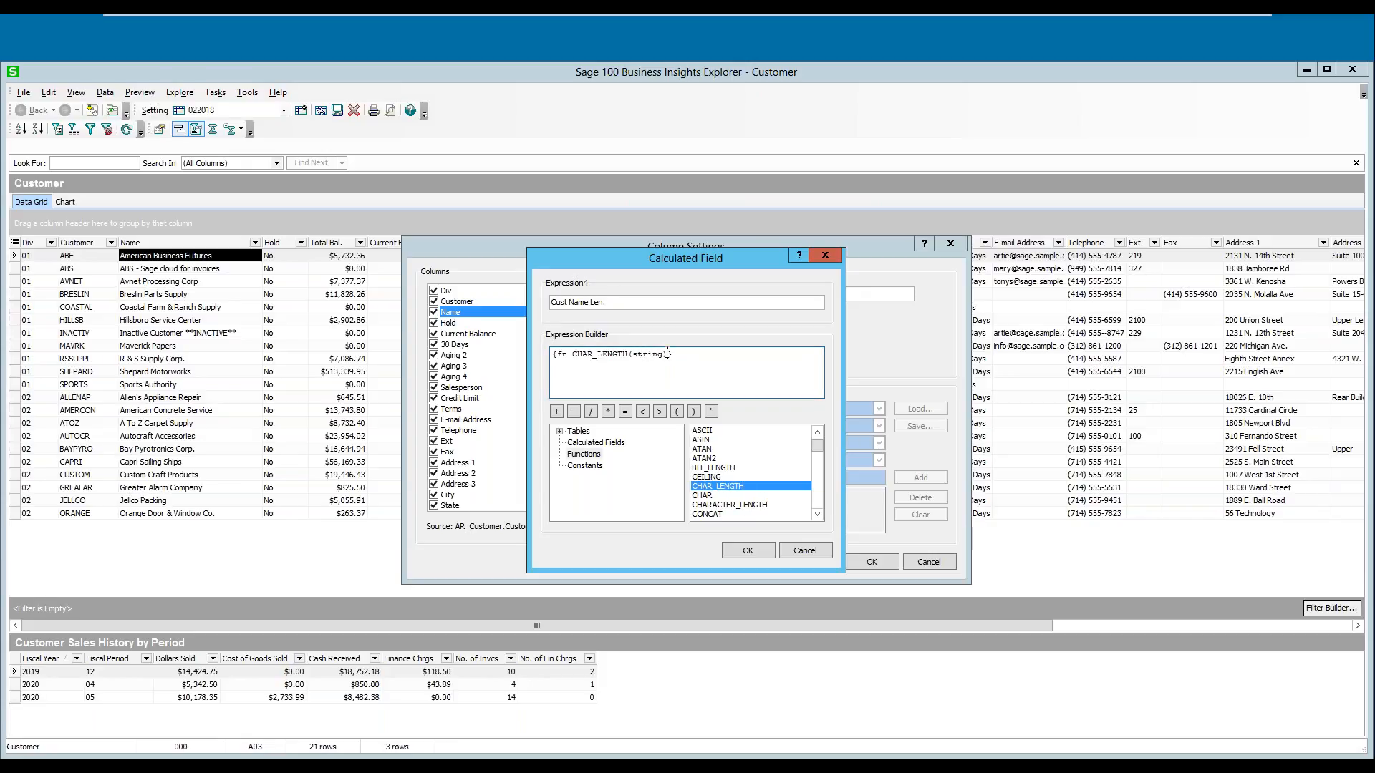
Step: Replace the CHAR_LENGTH function's string argument with the CustomerName field of AR_Customer, and apply the calculated field and column settings
left_click_drag(670, 355, 628, 362)
left_click(578, 431)
left_click(560, 431)
left_click(604, 443)
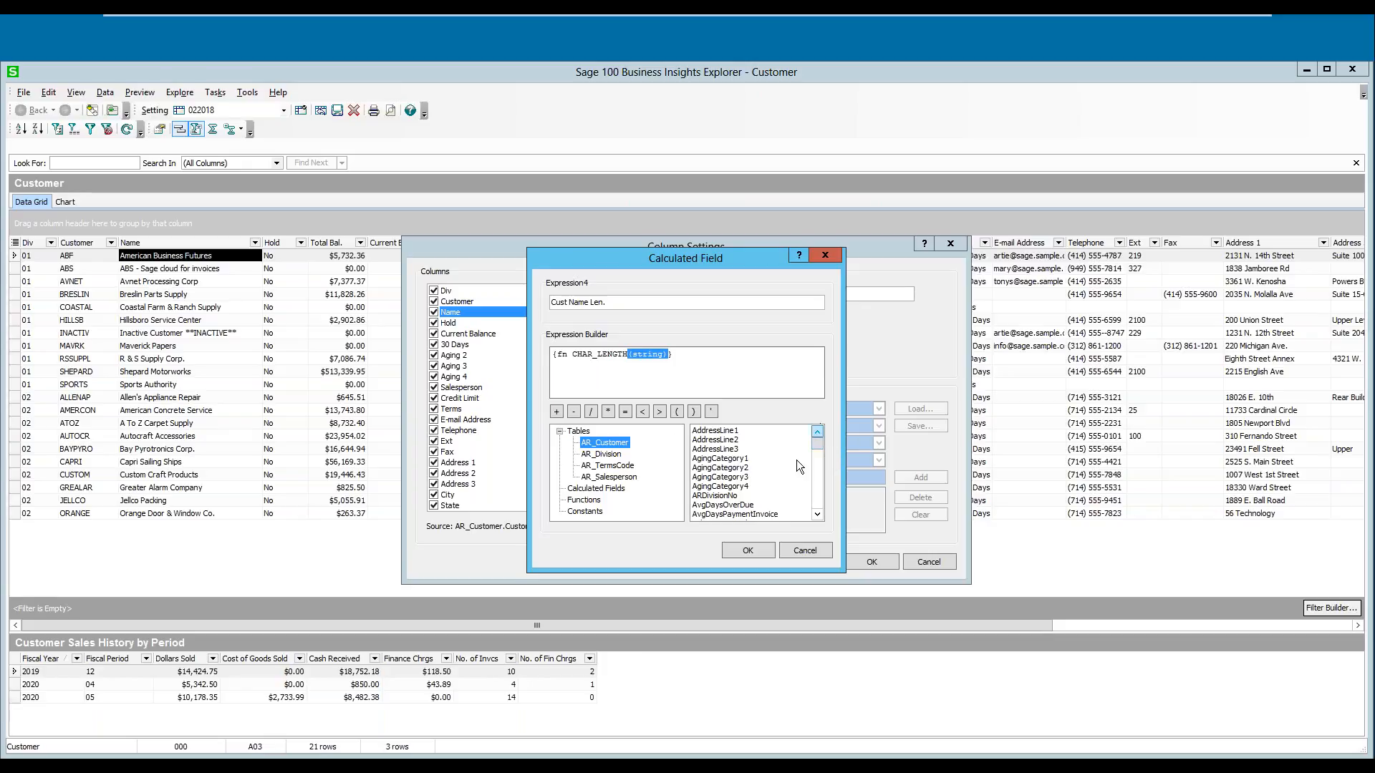
left_click(817, 515)
left_click(817, 515)
left_click(816, 516)
left_click(816, 515)
left_click(816, 515)
left_click(817, 515)
left_click(816, 515)
left_click(816, 515)
left_click(816, 515)
left_click(817, 515)
left_click(816, 515)
left_click(816, 516)
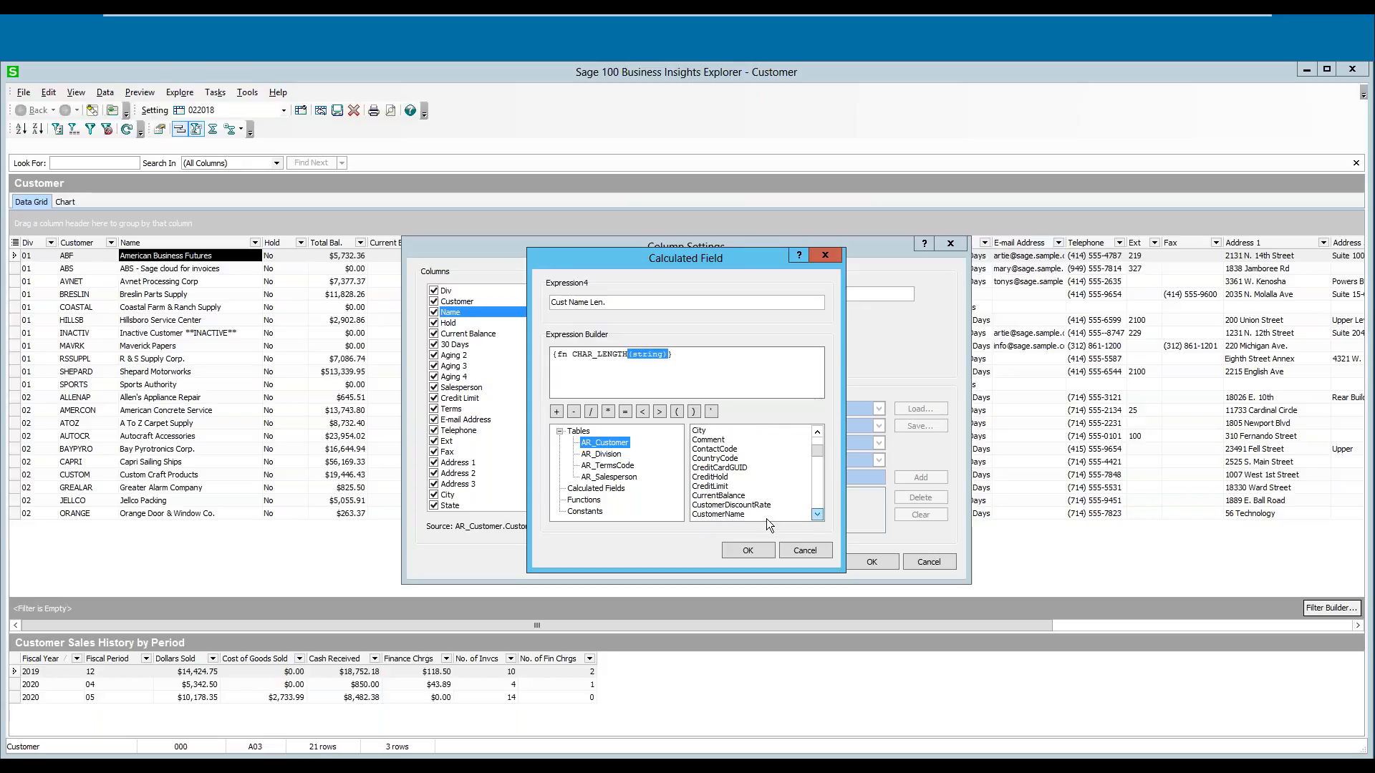
left_click(661, 356)
left_click_drag(634, 357, 660, 359)
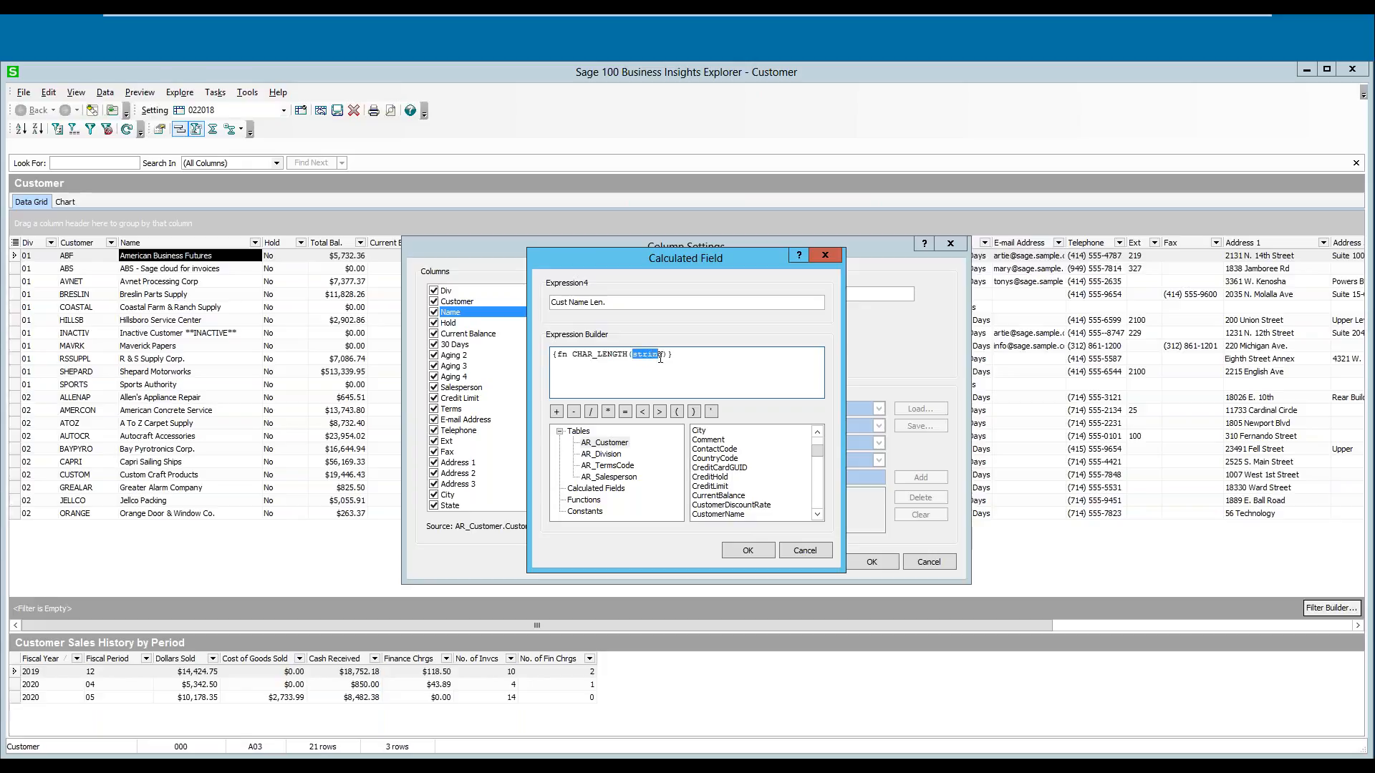
left_click_drag(660, 359, 662, 359)
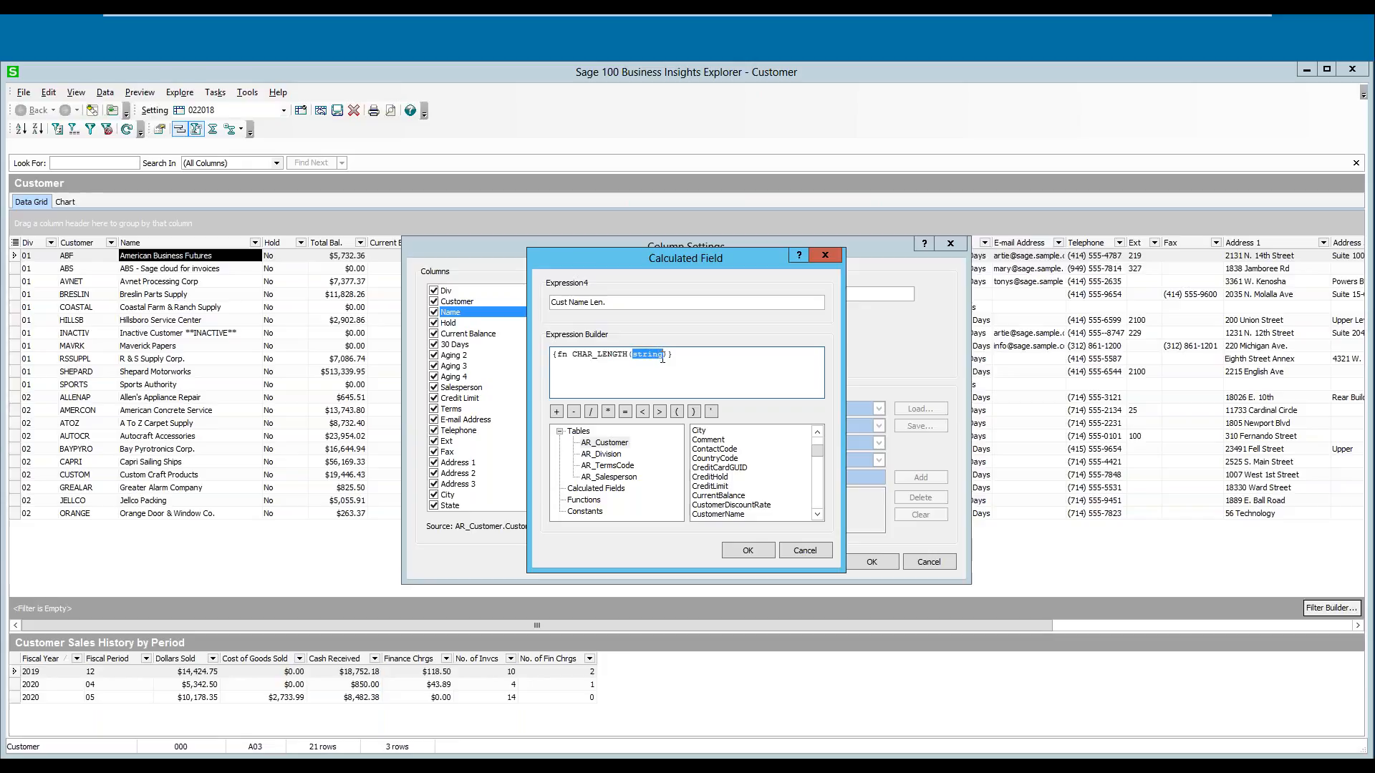
double_click(727, 513)
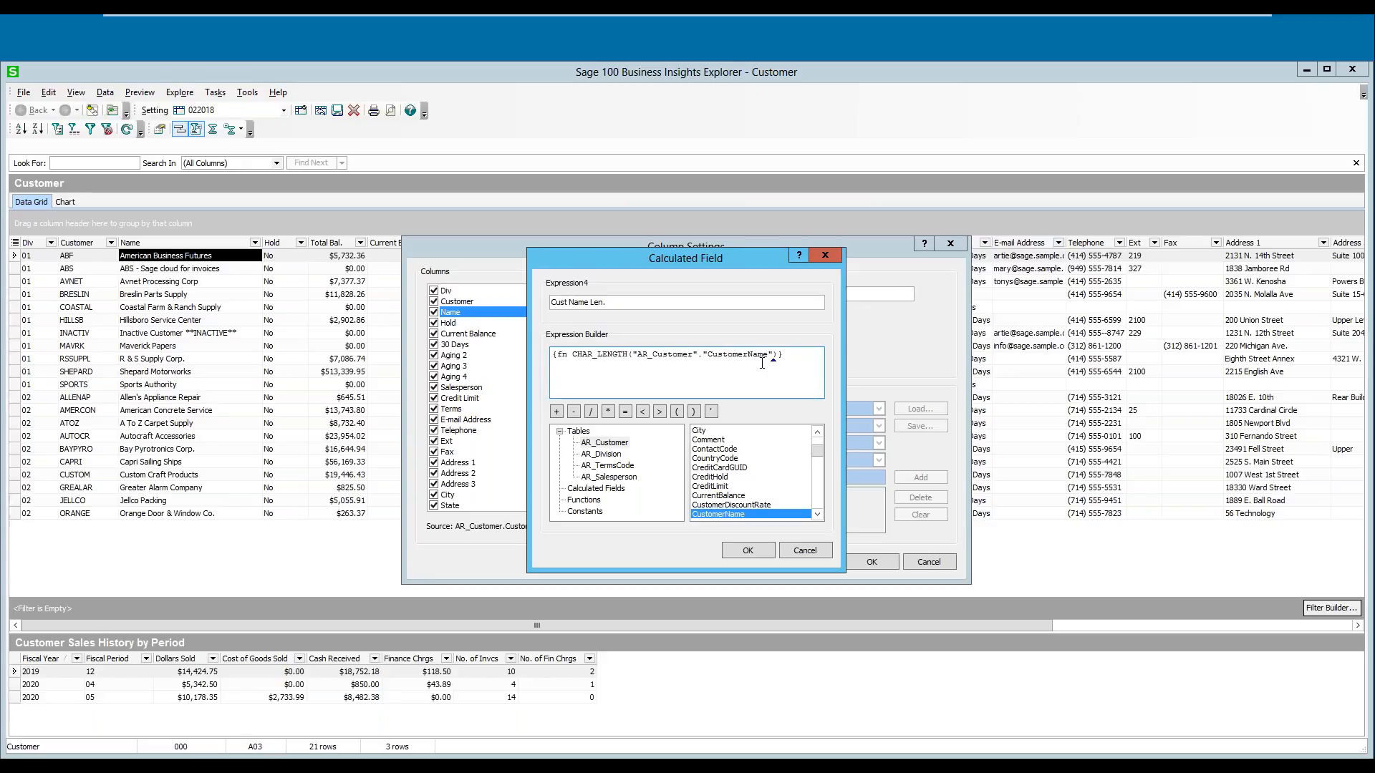
left_click(742, 548)
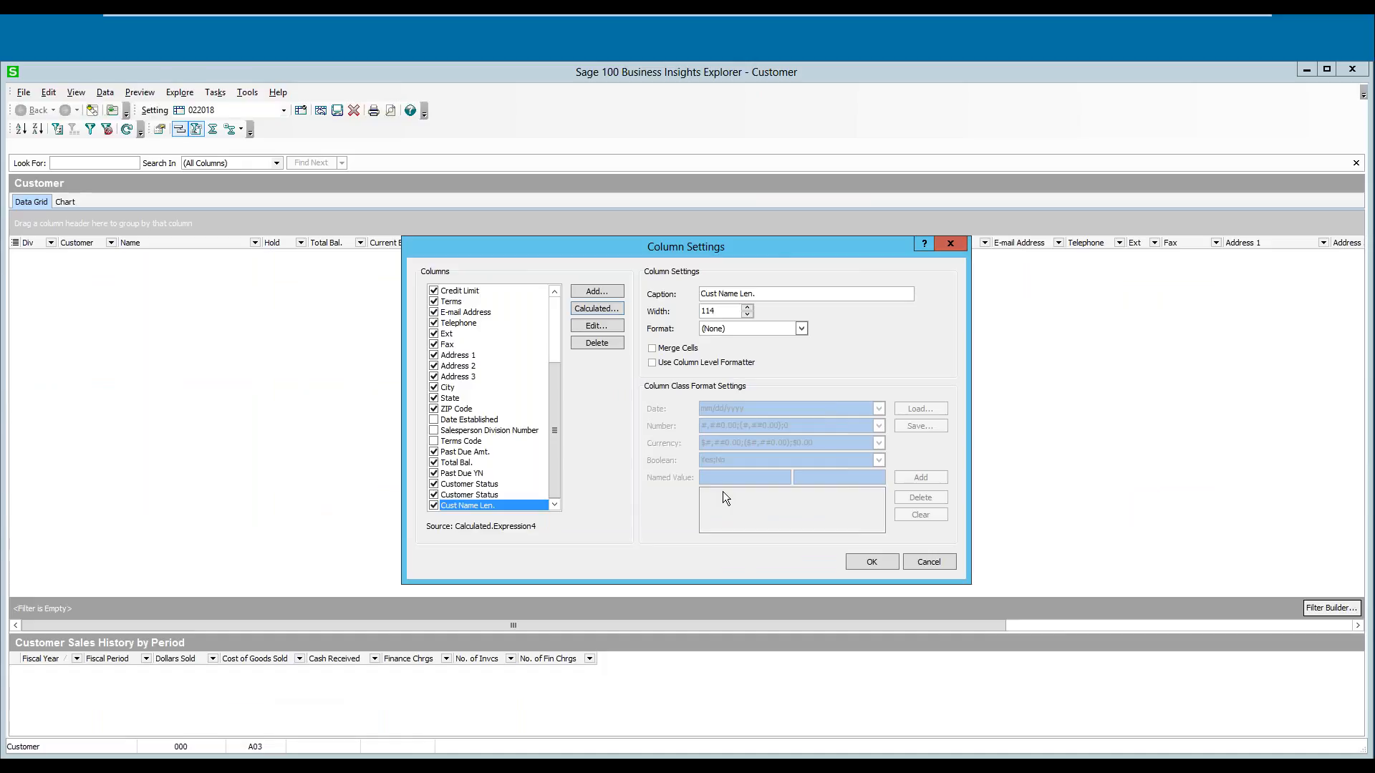
left_click(872, 561)
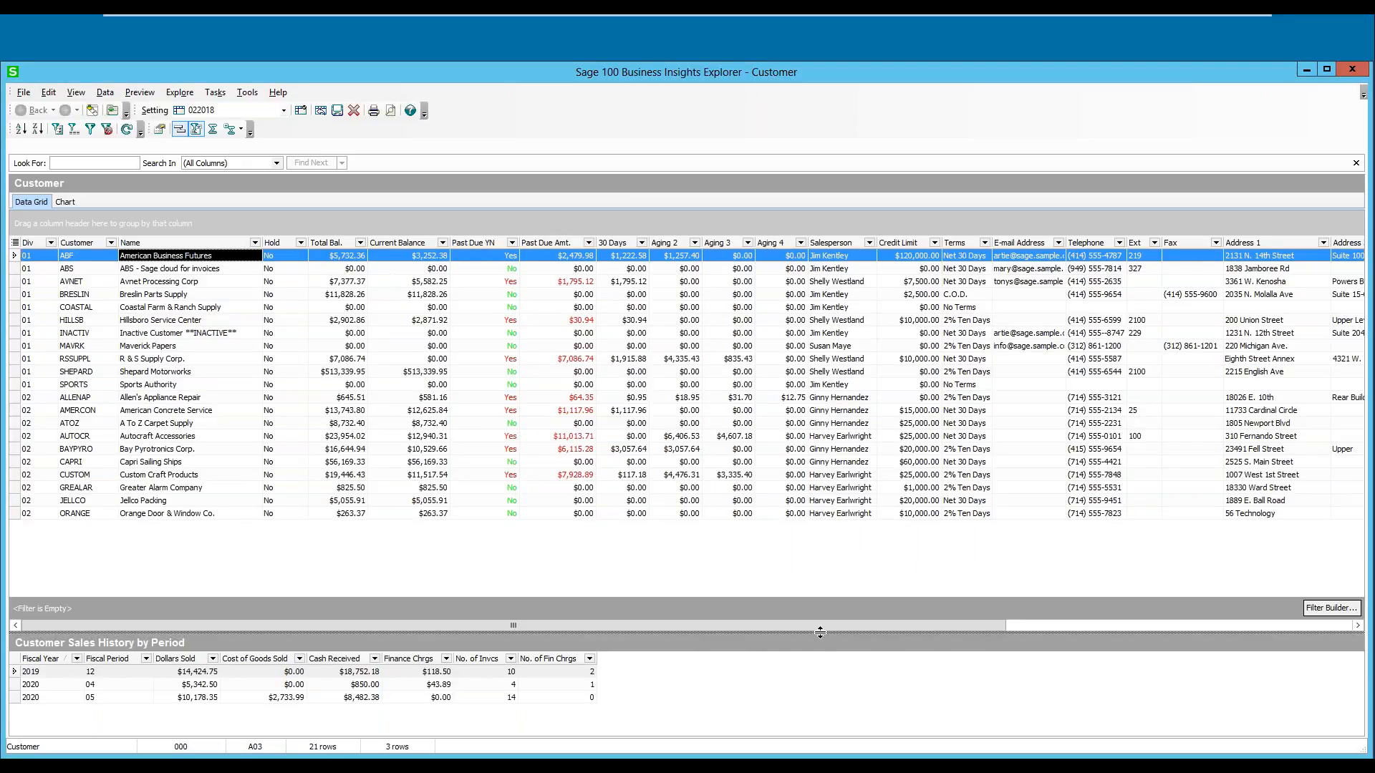
Step: Move the Cust Name Len. column so it sits directly after the Name column in the customer grid
left_click_drag(836, 627, 1184, 626)
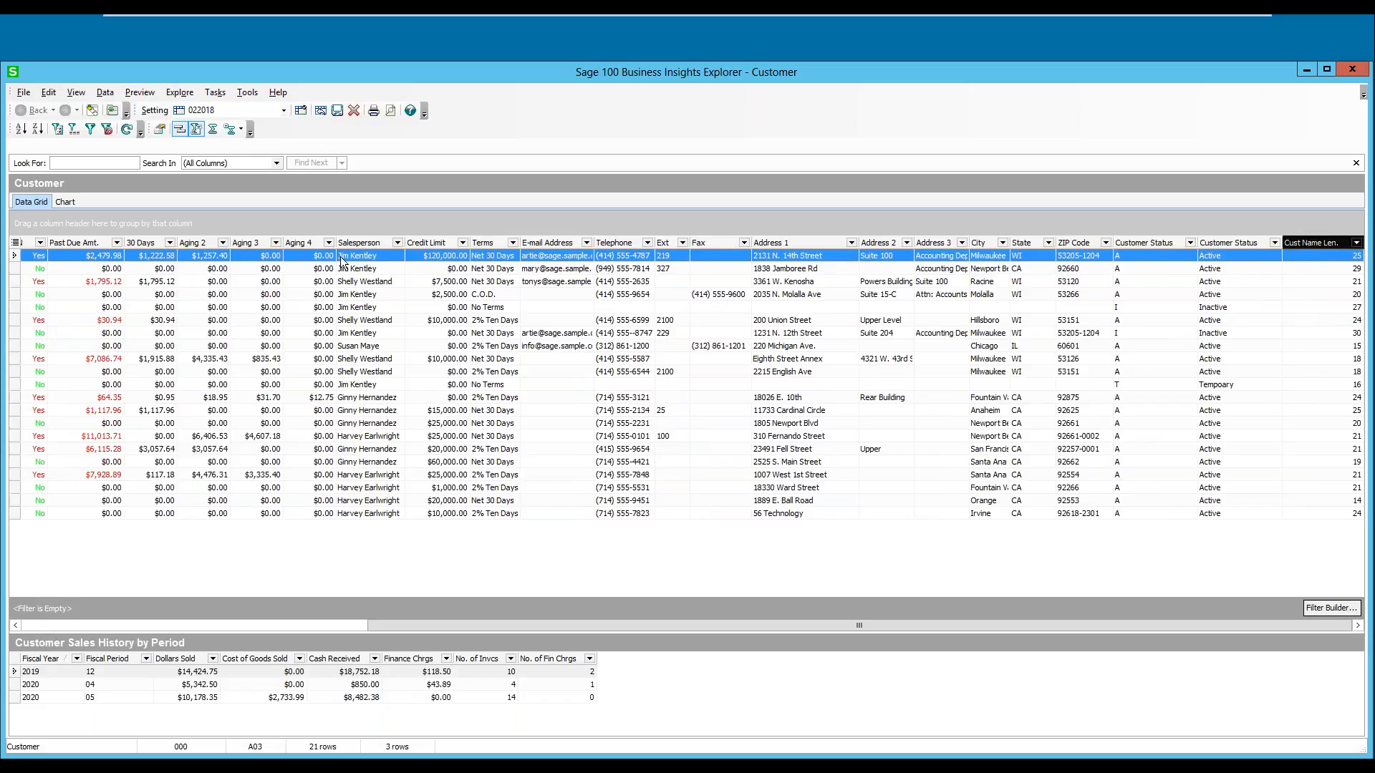
left_click_drag(70, 243, 53, 242)
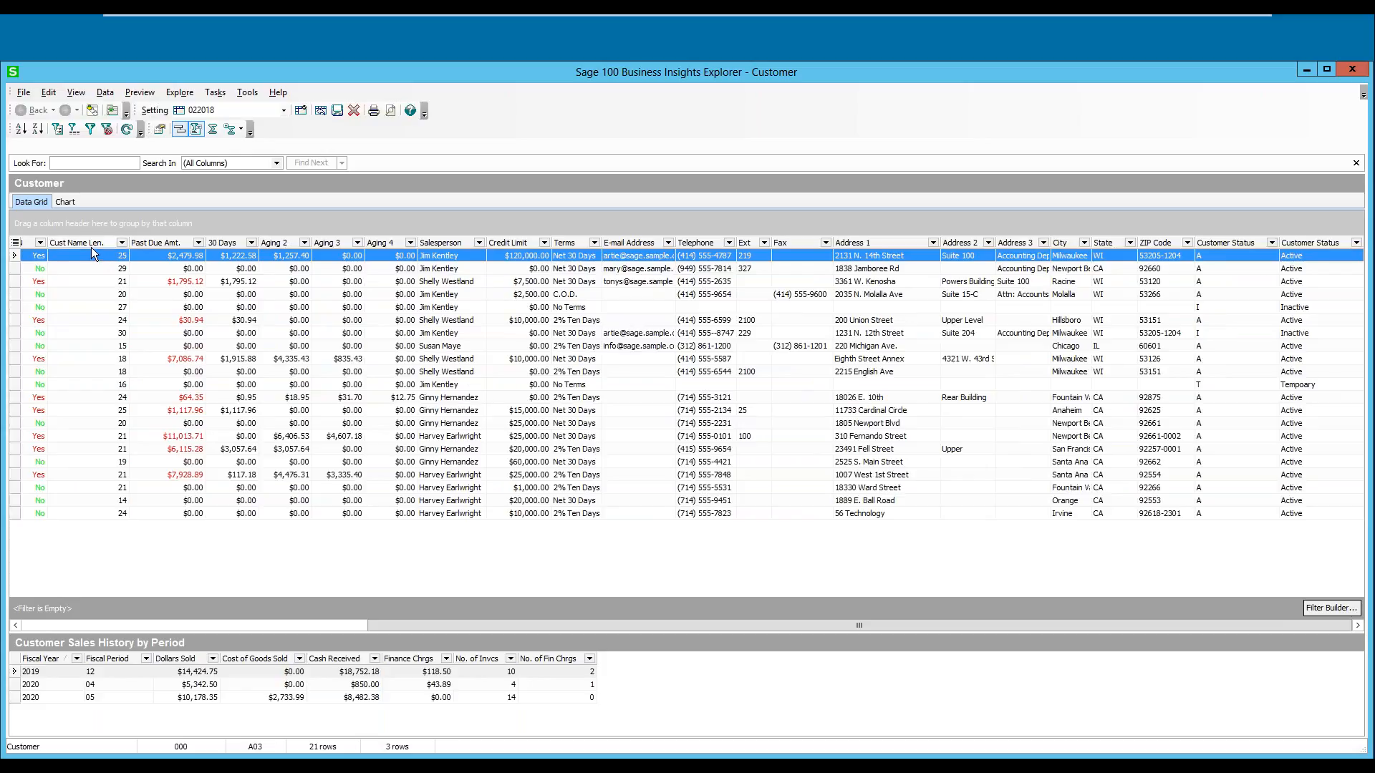
left_click_drag(396, 623, 147, 594)
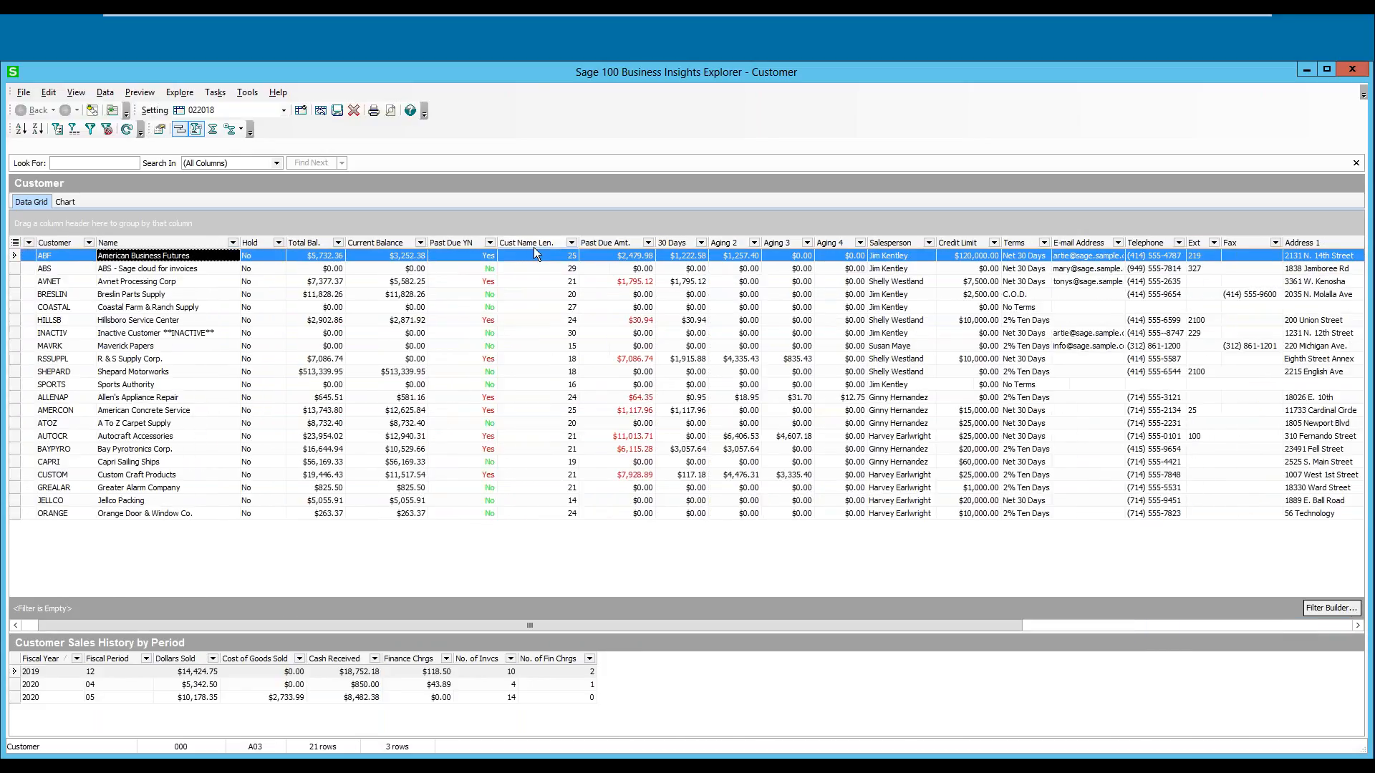
left_click_drag(534, 243, 261, 243)
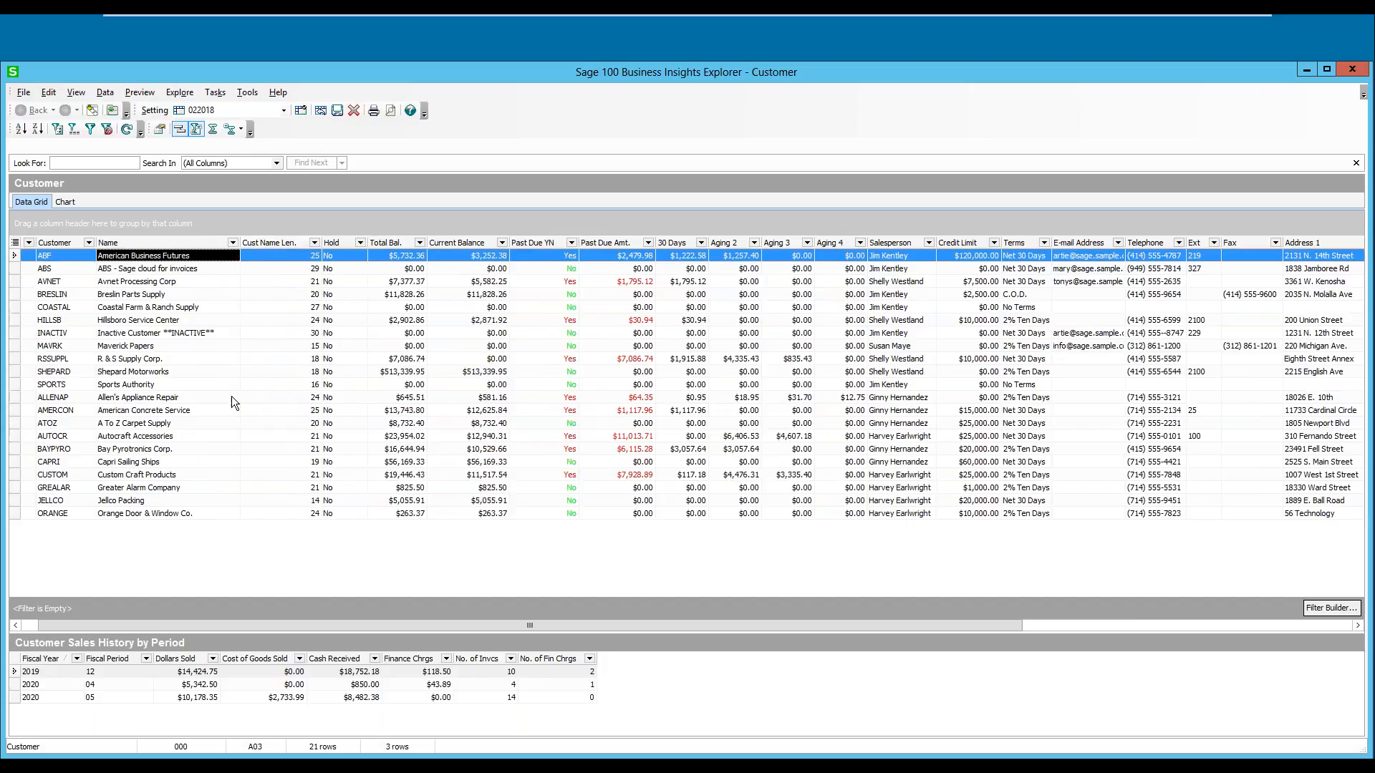
left_click(272, 447)
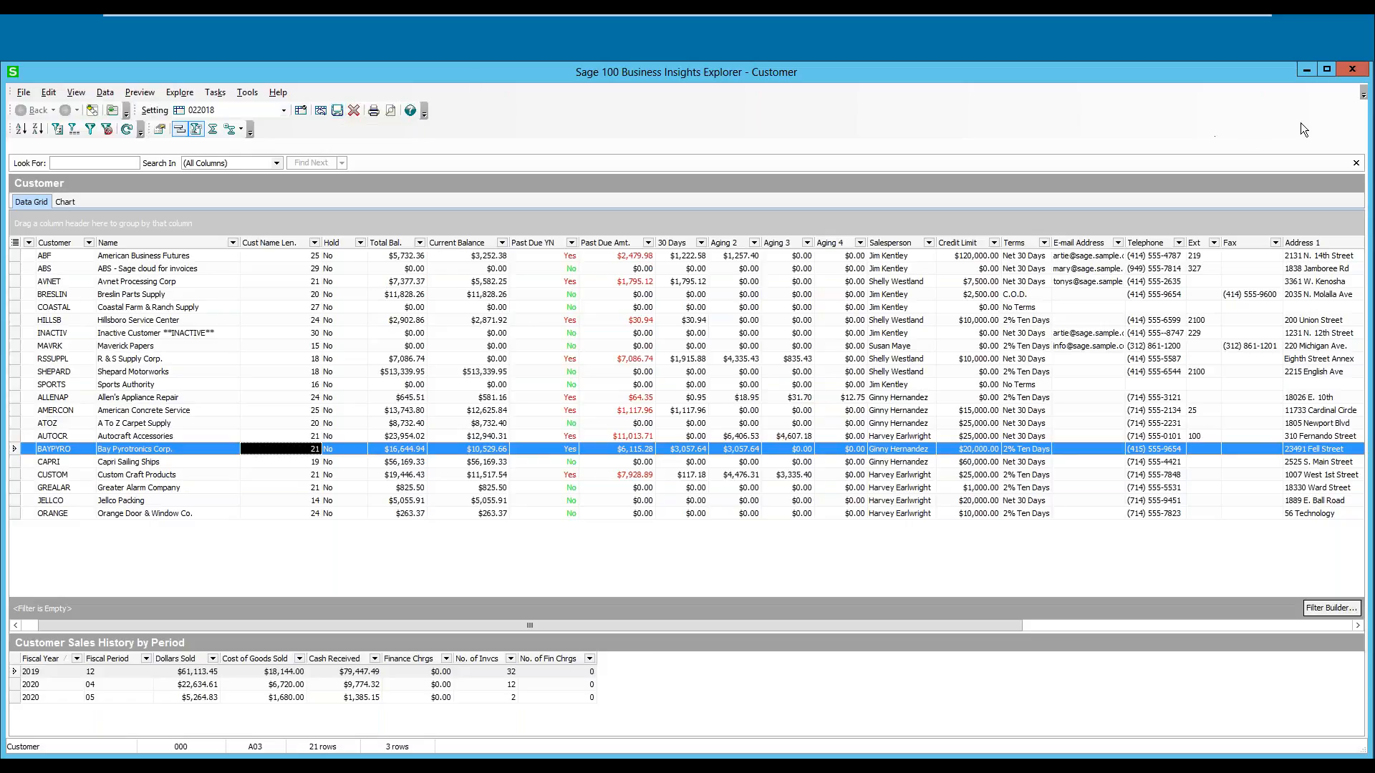
Step: Close the Customer view, open the Customer Open Invoices View, and look at its available settings
left_click(1351, 69)
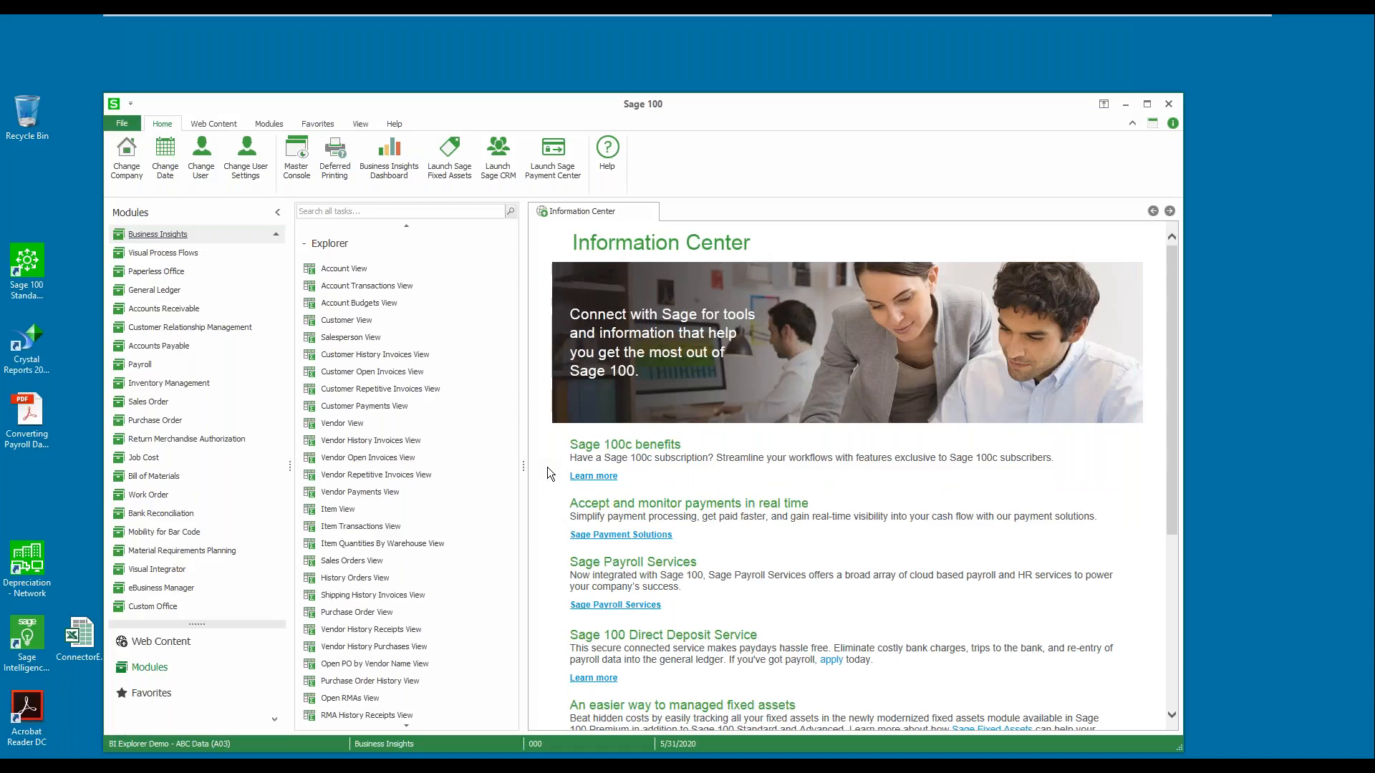
left_click(392, 373)
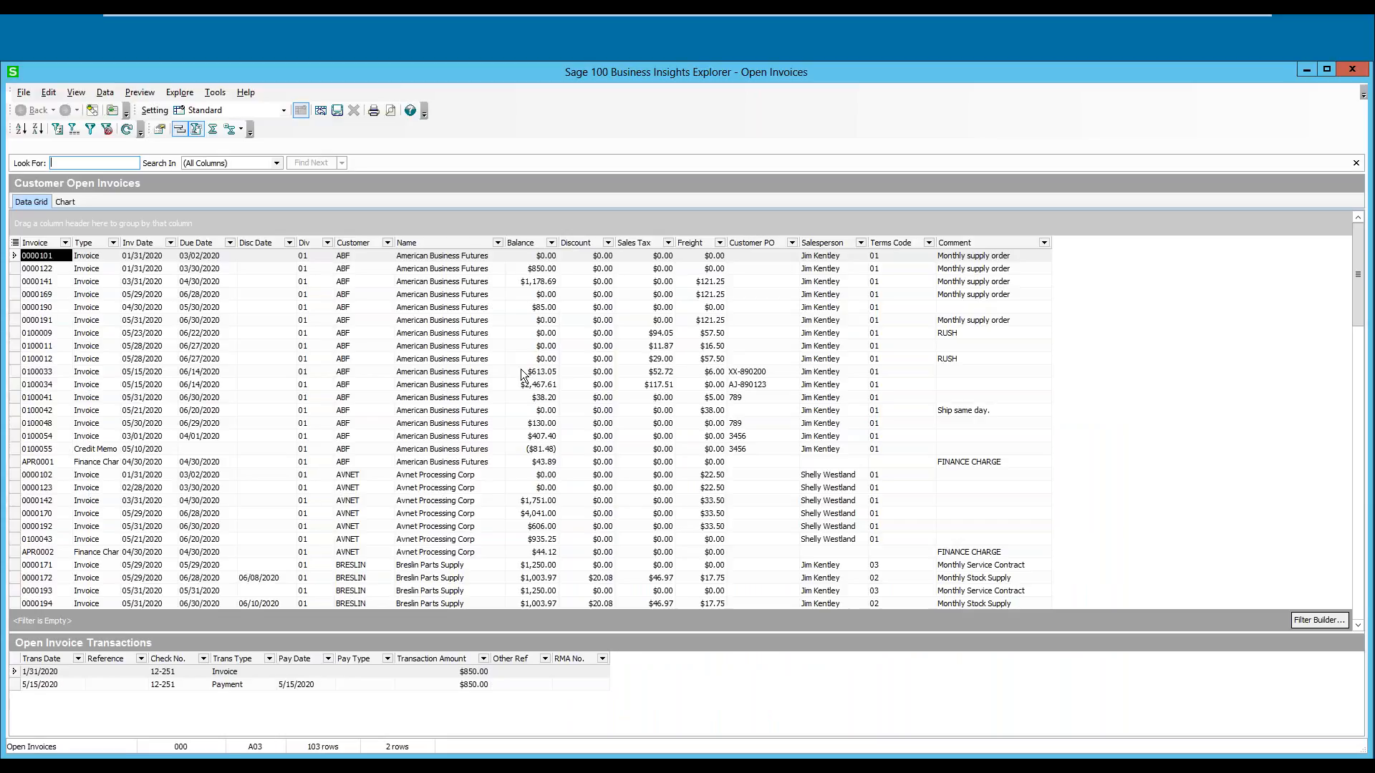
left_click(284, 113)
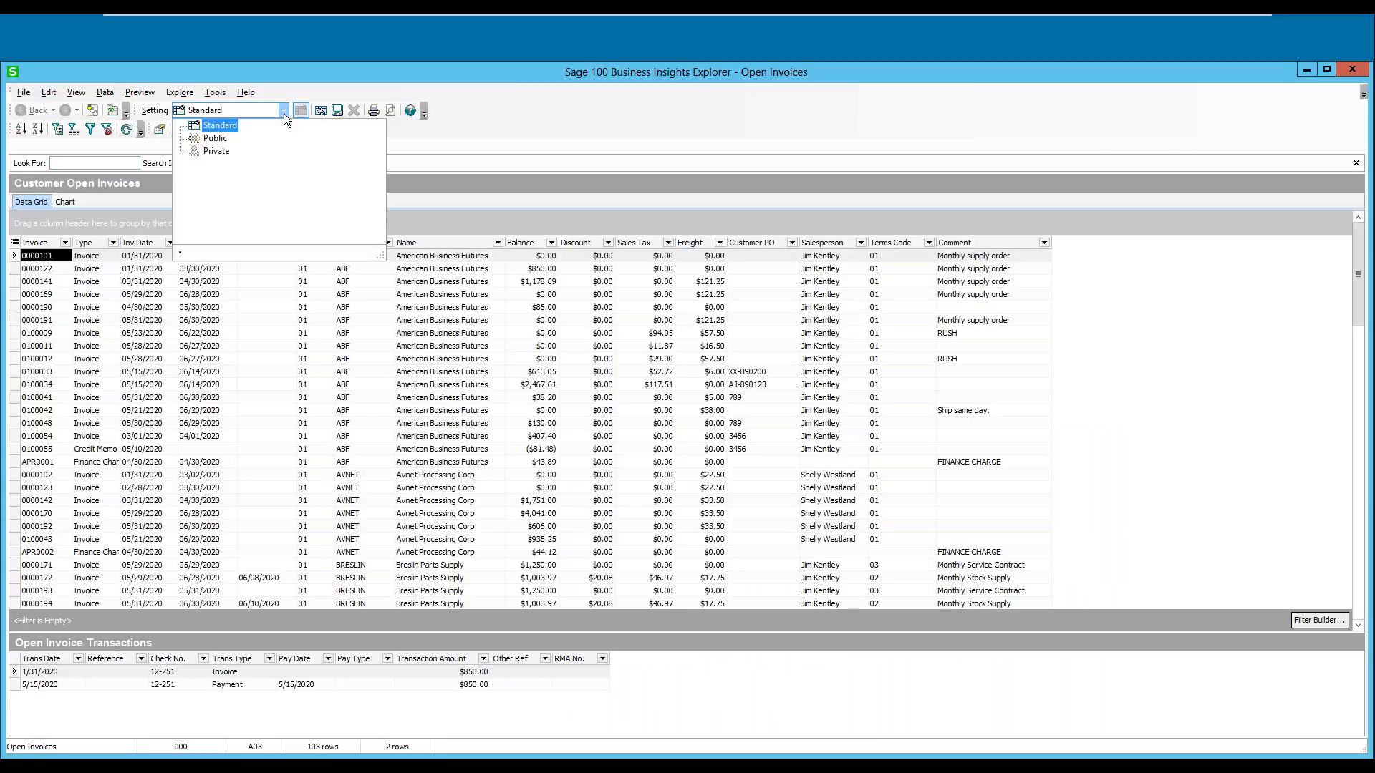
left_click(283, 113)
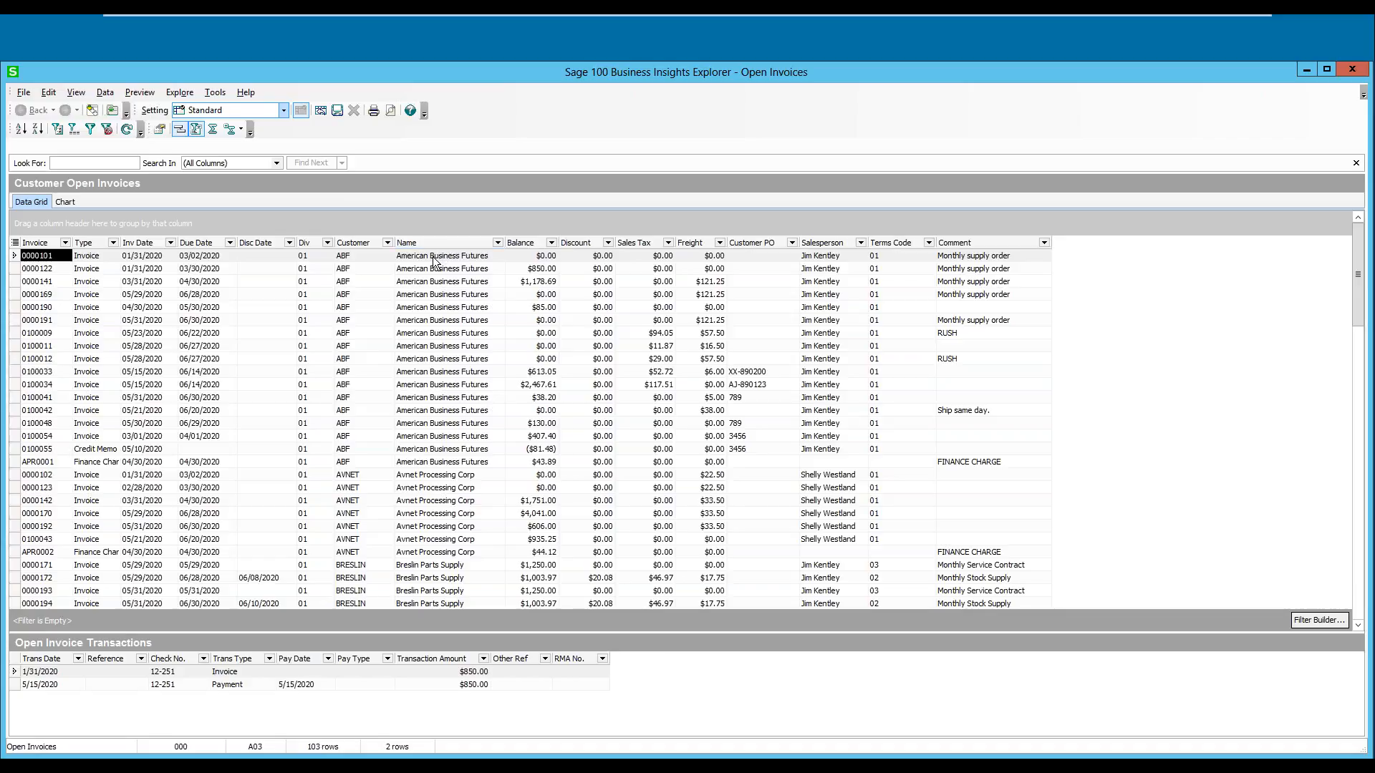
Step: Open the column settings for the Name column and set its caption to Day of YR Invoiced
right_click(465, 248)
left_click(577, 335)
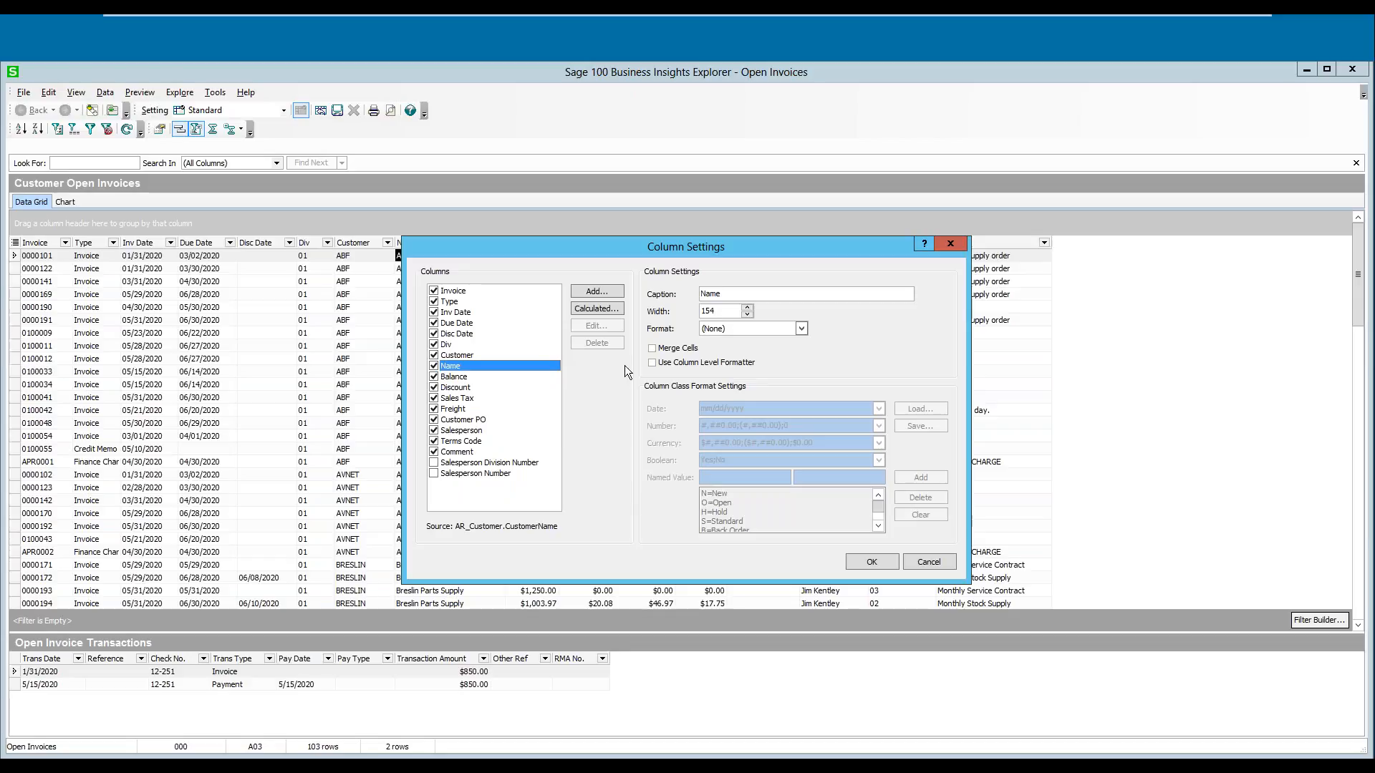
left_click_drag(725, 296, 611, 294)
type("Day of YR Invoiced")
Step: Start a new calculated field and insert the DAYOFYEAR function into its expression
left_click(596, 308)
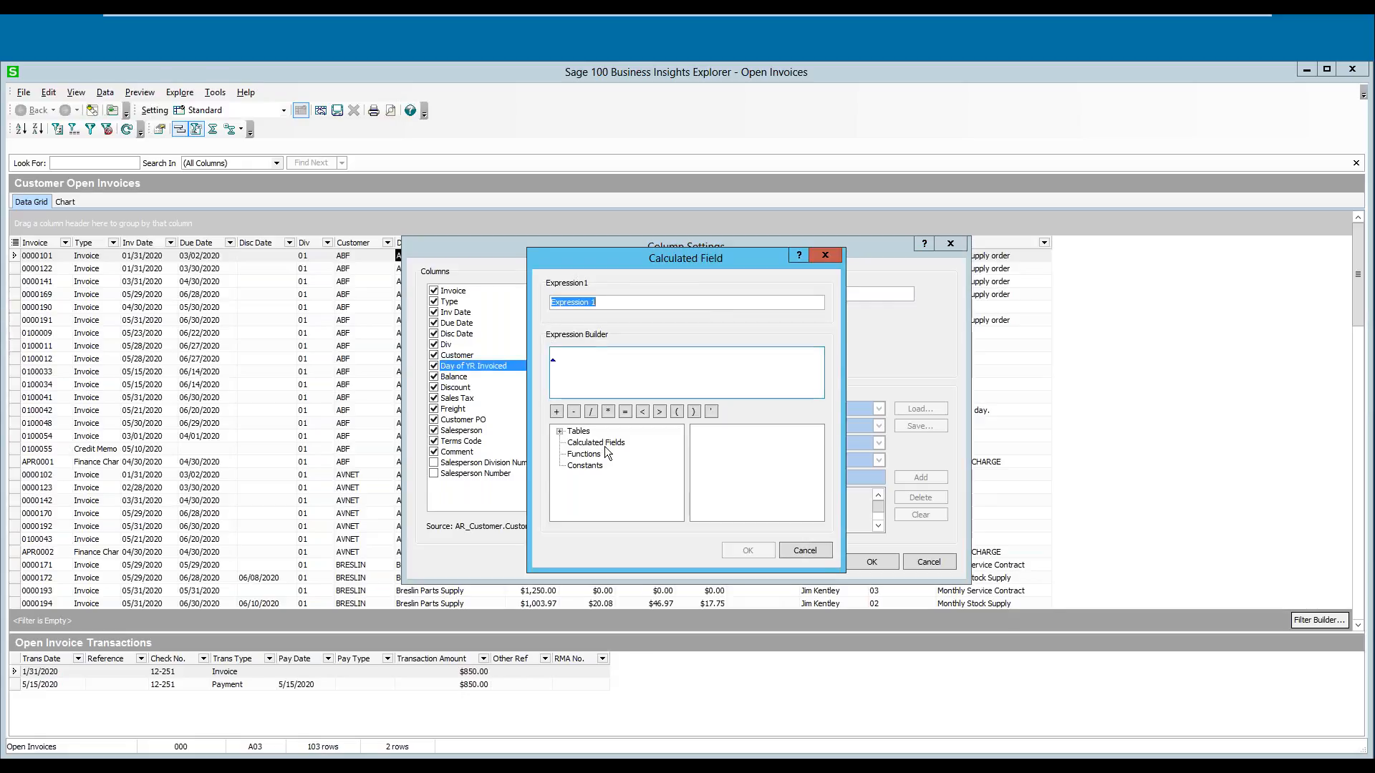
left_click(584, 455)
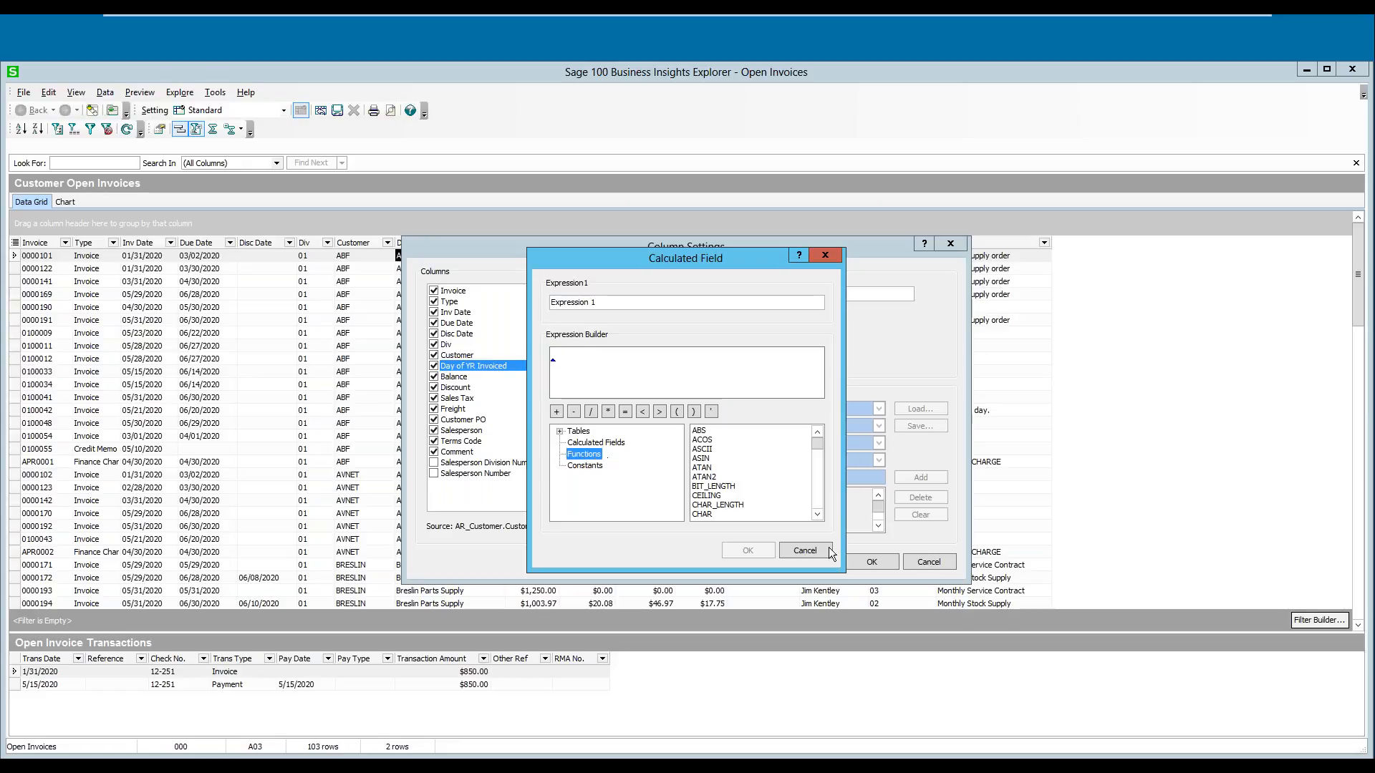
left_click(817, 515)
left_click(817, 515)
left_click(817, 515)
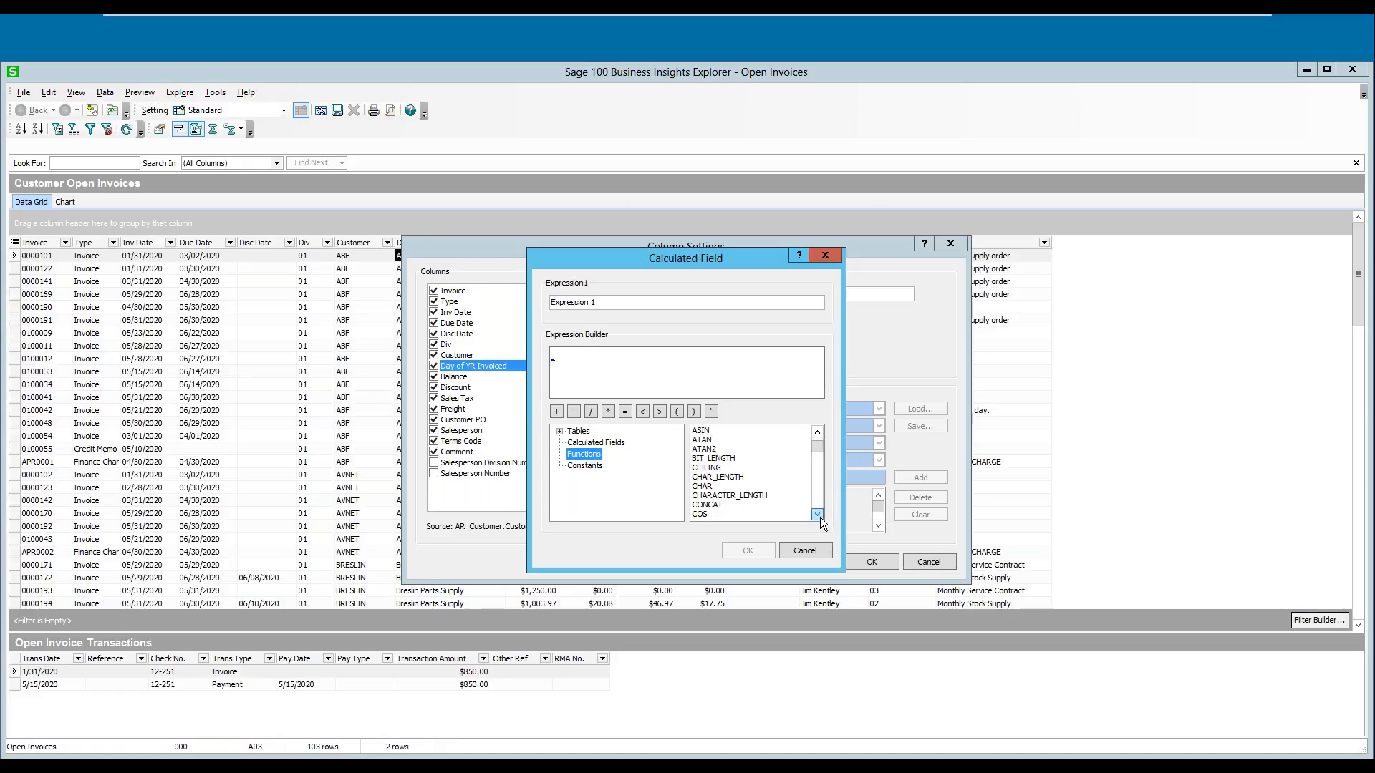
left_click(817, 514)
left_click(816, 515)
left_click(817, 514)
left_click(817, 515)
left_click(816, 515)
left_click(817, 515)
left_click(817, 514)
left_click(817, 515)
left_click(816, 514)
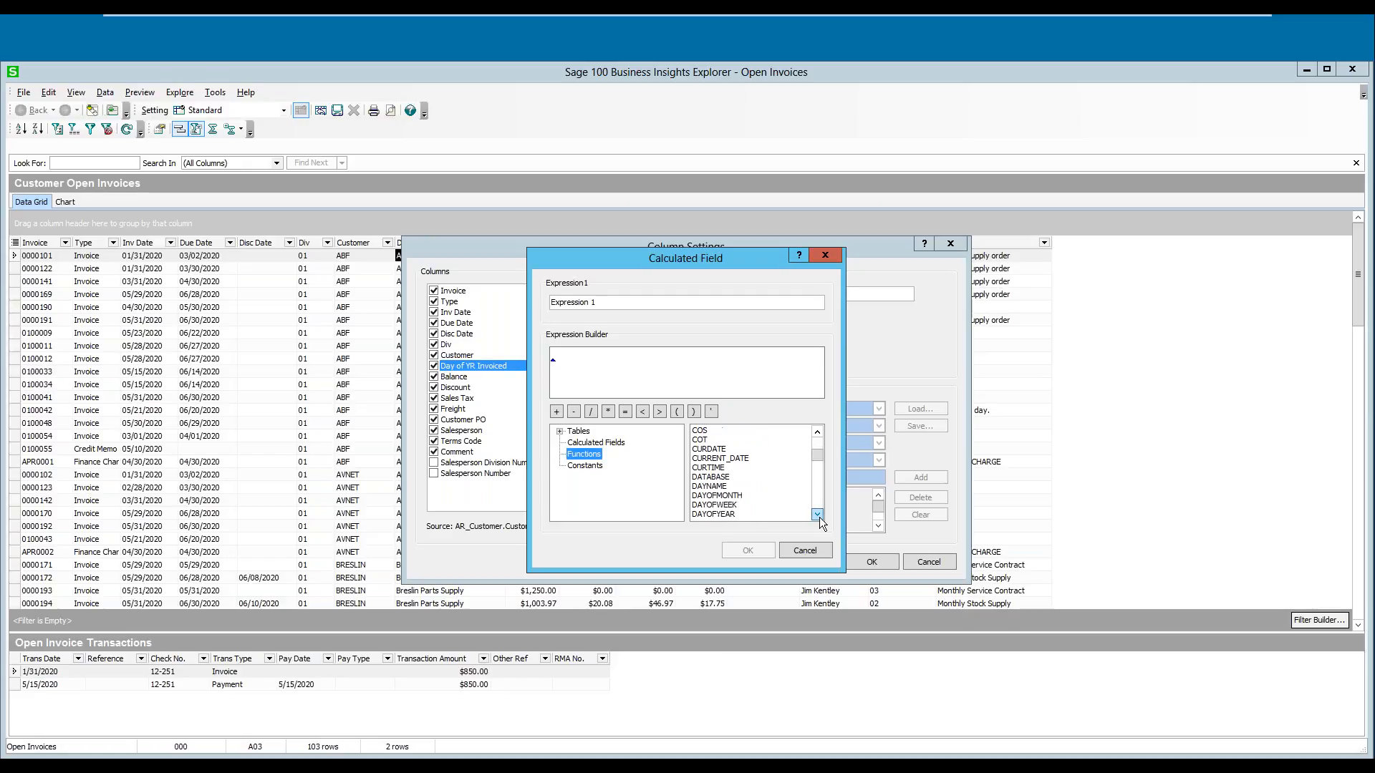
left_click(817, 515)
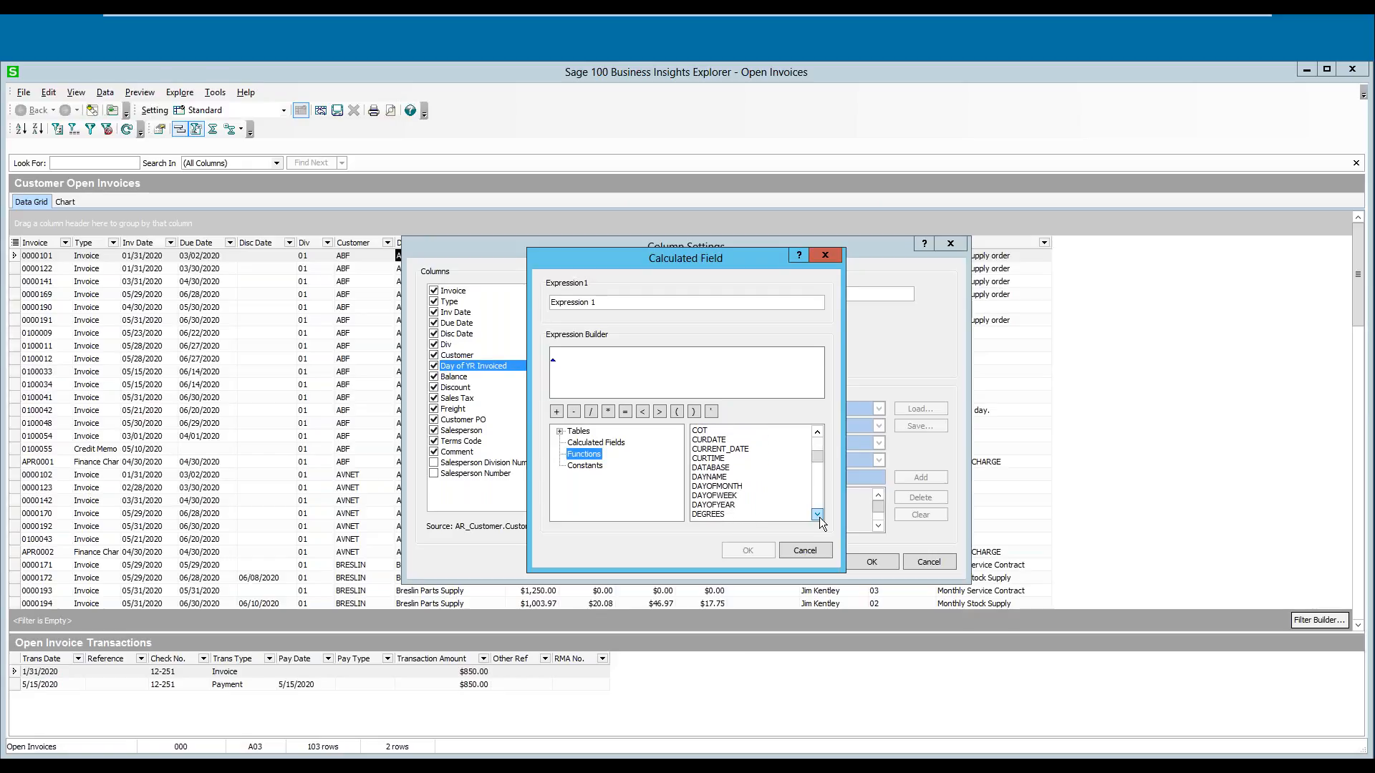
left_click(817, 515)
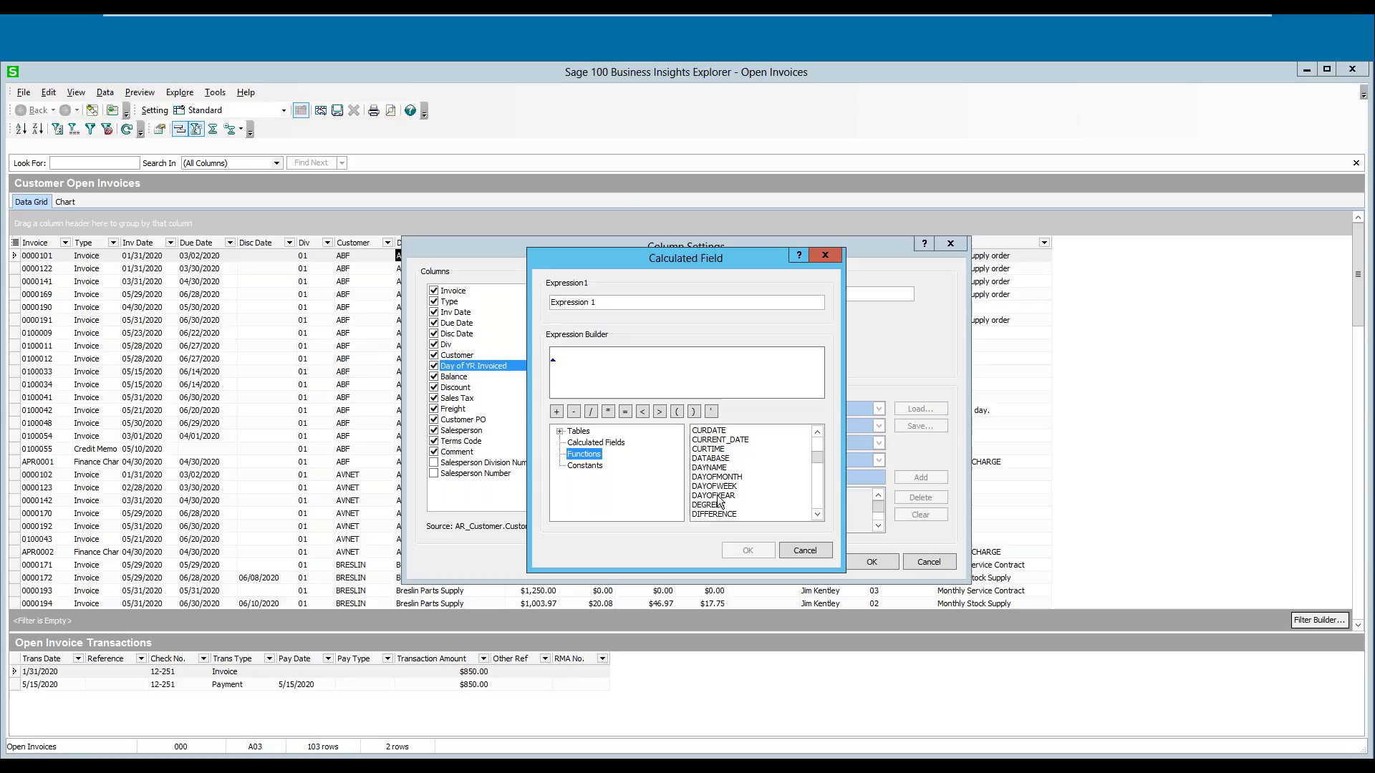
double_click(718, 496)
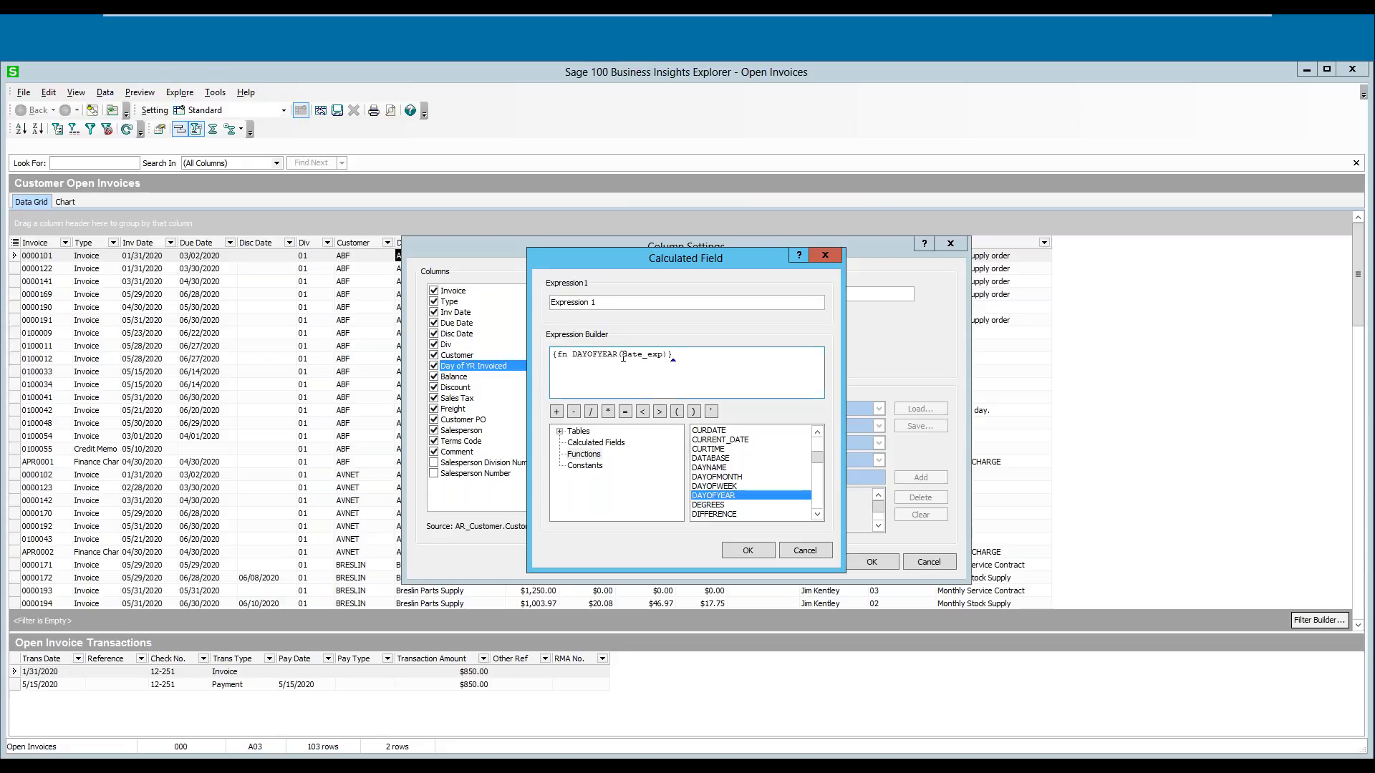
Step: Replace the DAYOFYEAR function's date_exp argument with the InvoiceDate field of the AR_OpenInvoice table
left_click(579, 431)
left_click(560, 431)
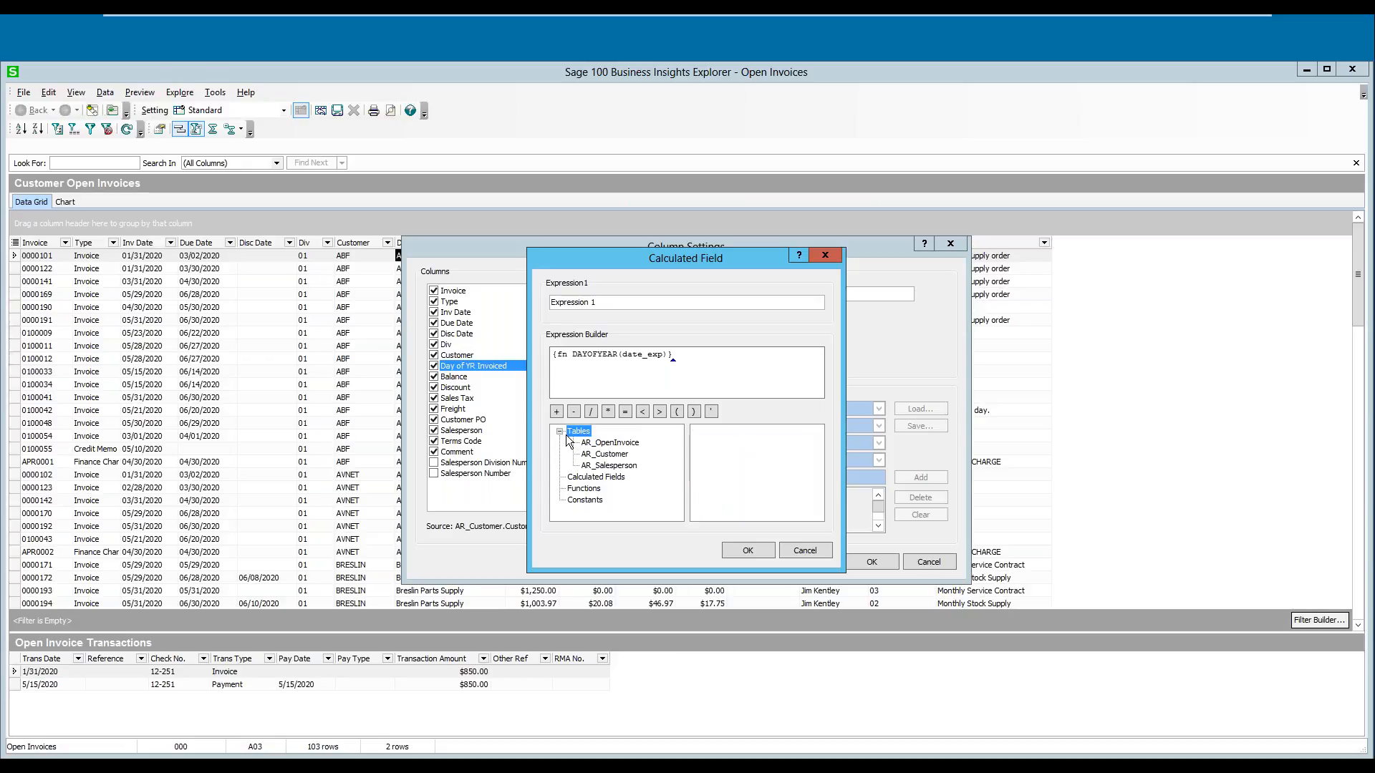
left_click(609, 443)
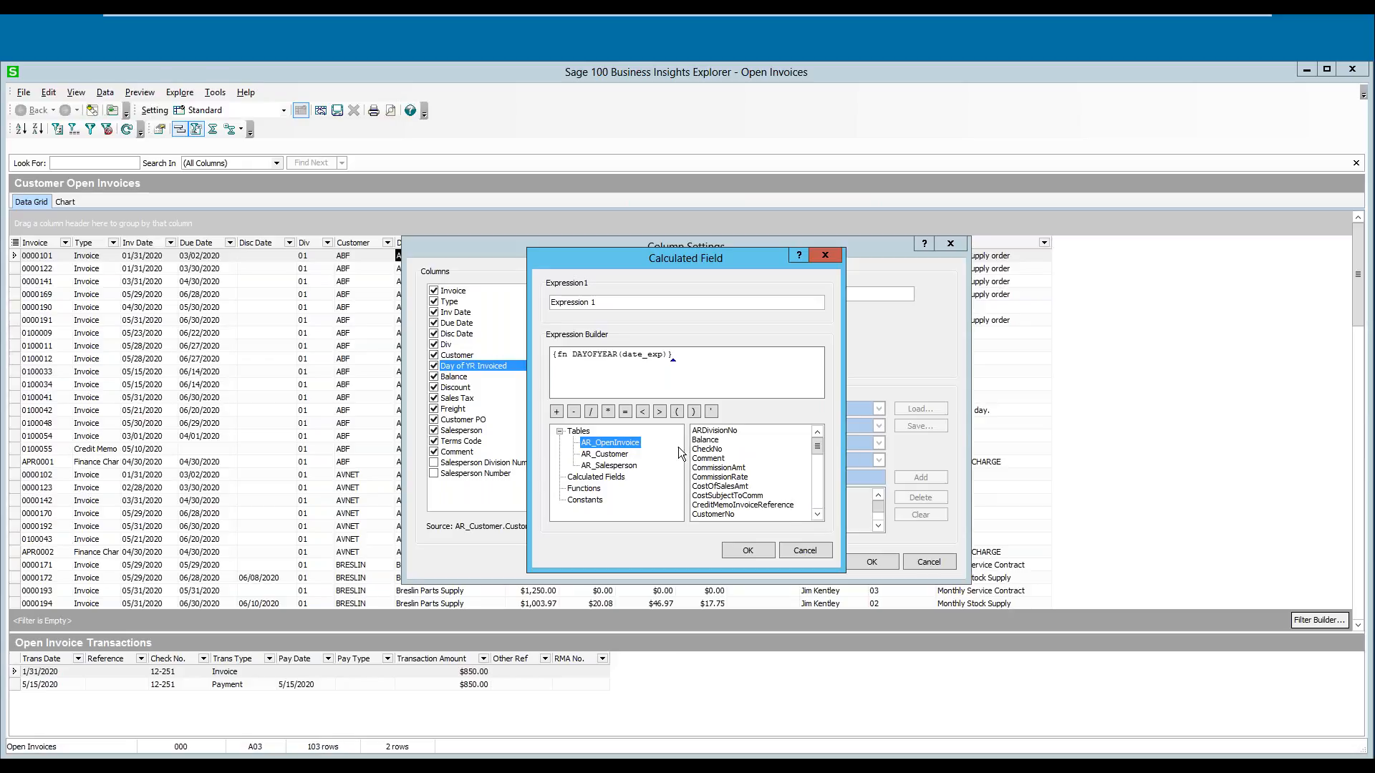
left_click(623, 356)
left_click_drag(623, 356, 662, 356)
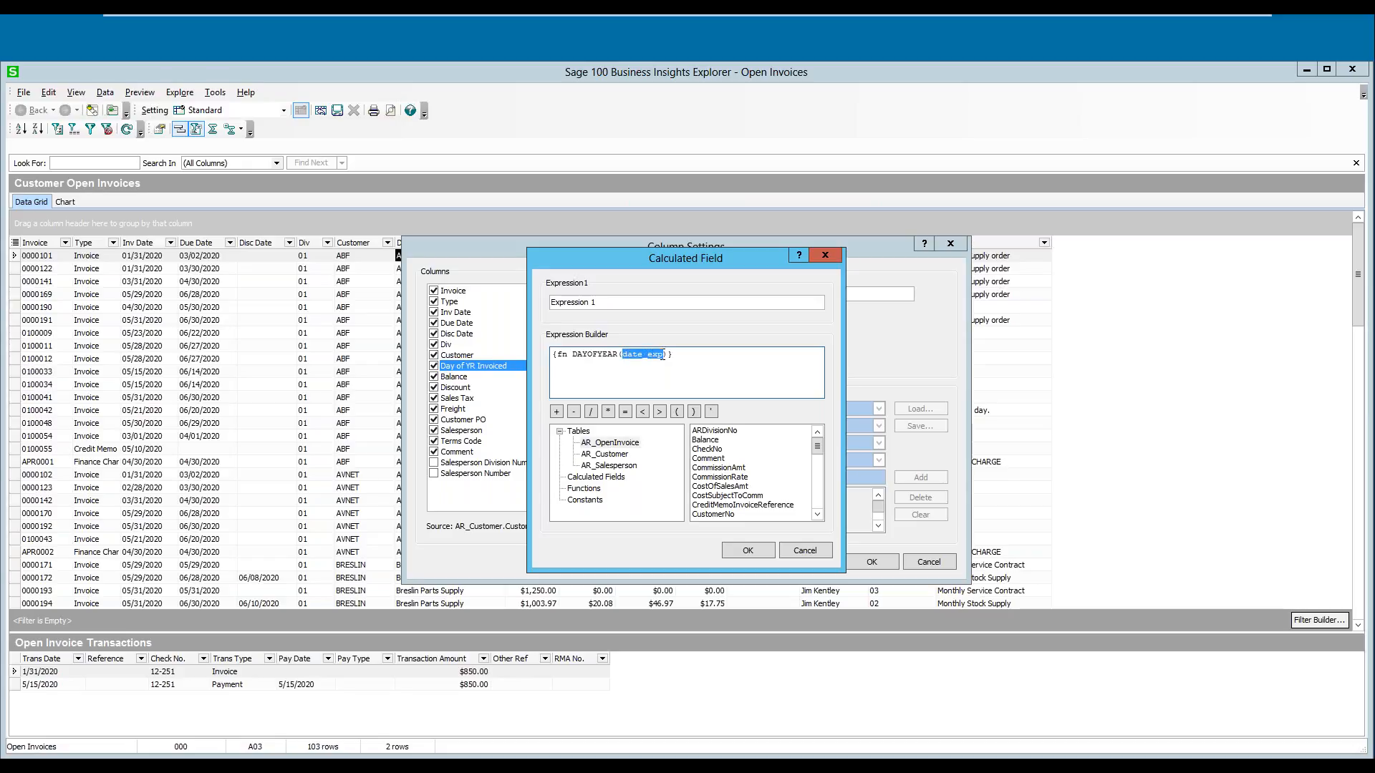
left_click(818, 513)
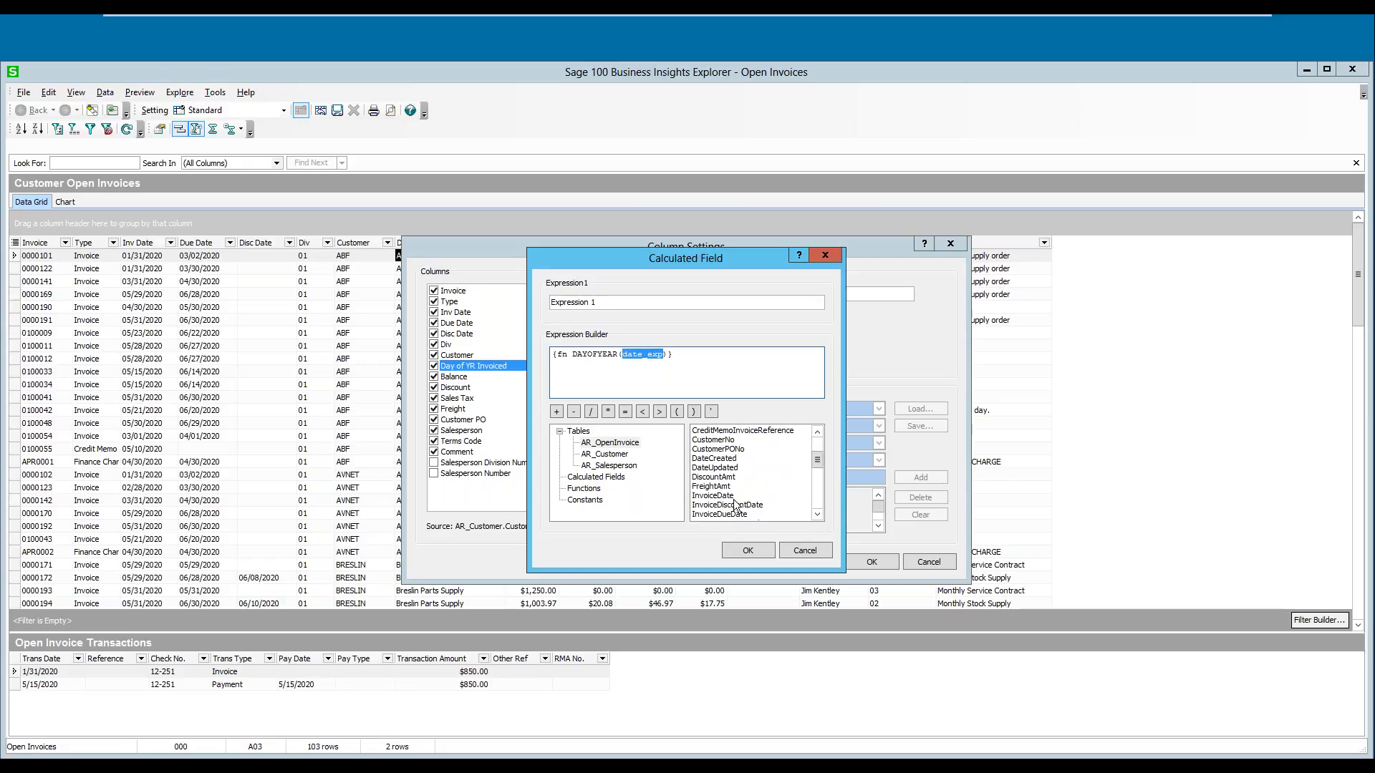
left_click(715, 497)
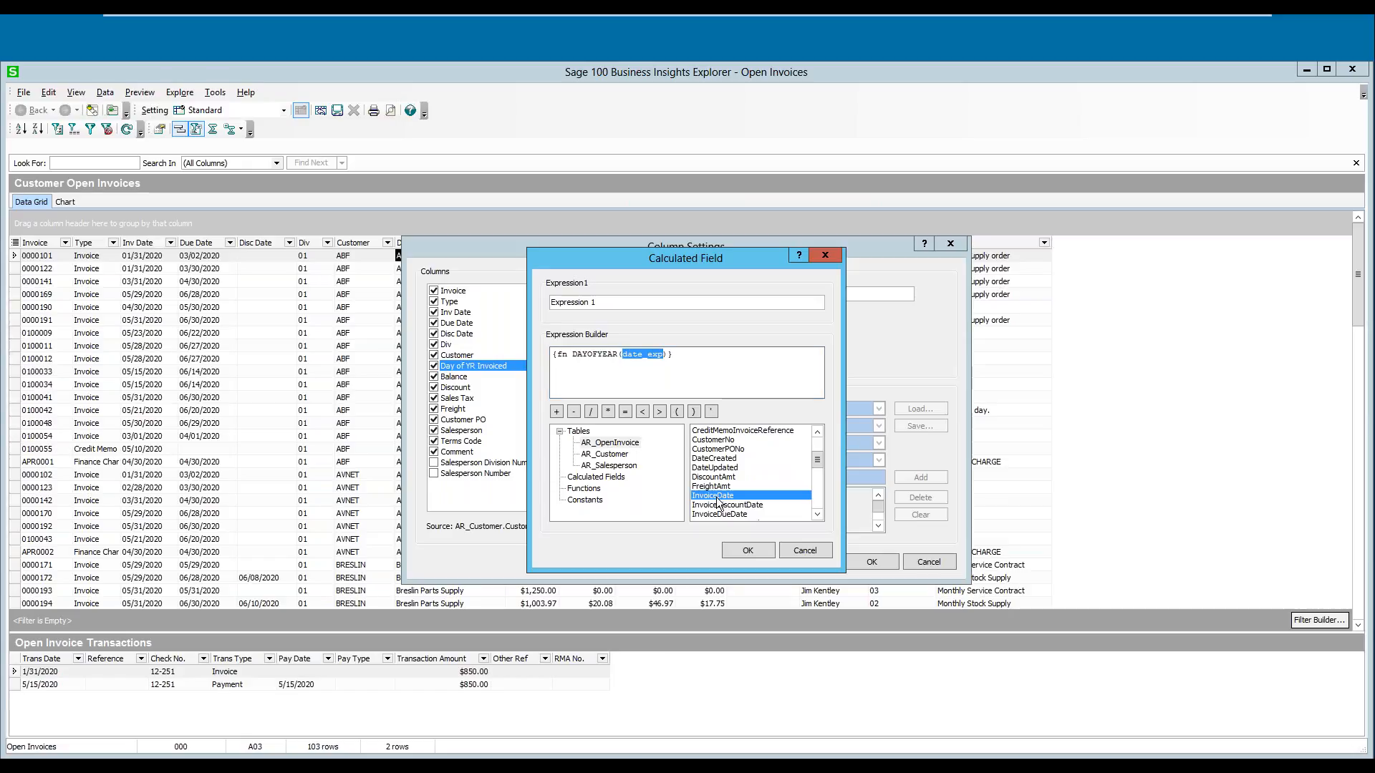
double_click(716, 497)
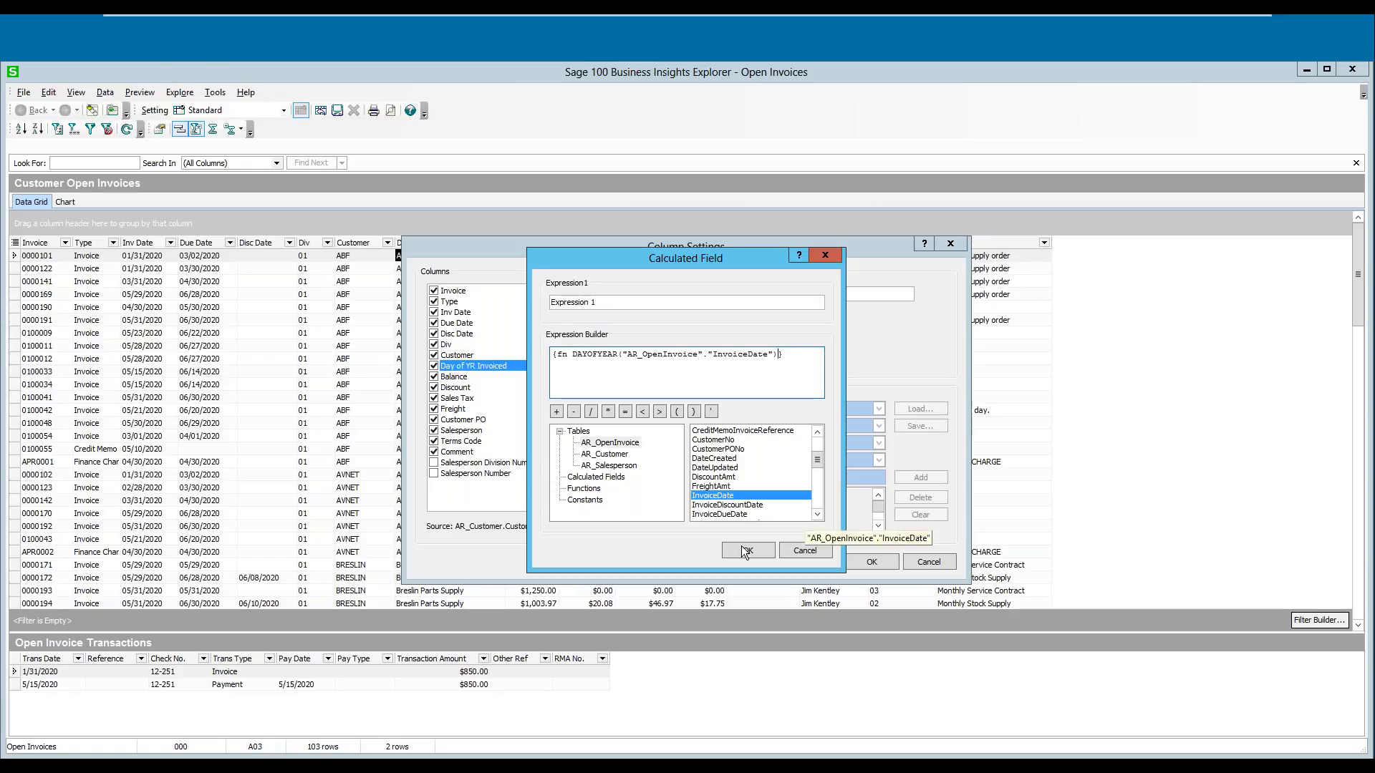
Step: Name the calculated field Day of YR Invoiced, and apply it and the column settings
left_click_drag(605, 303, 488, 303)
type("Day o")
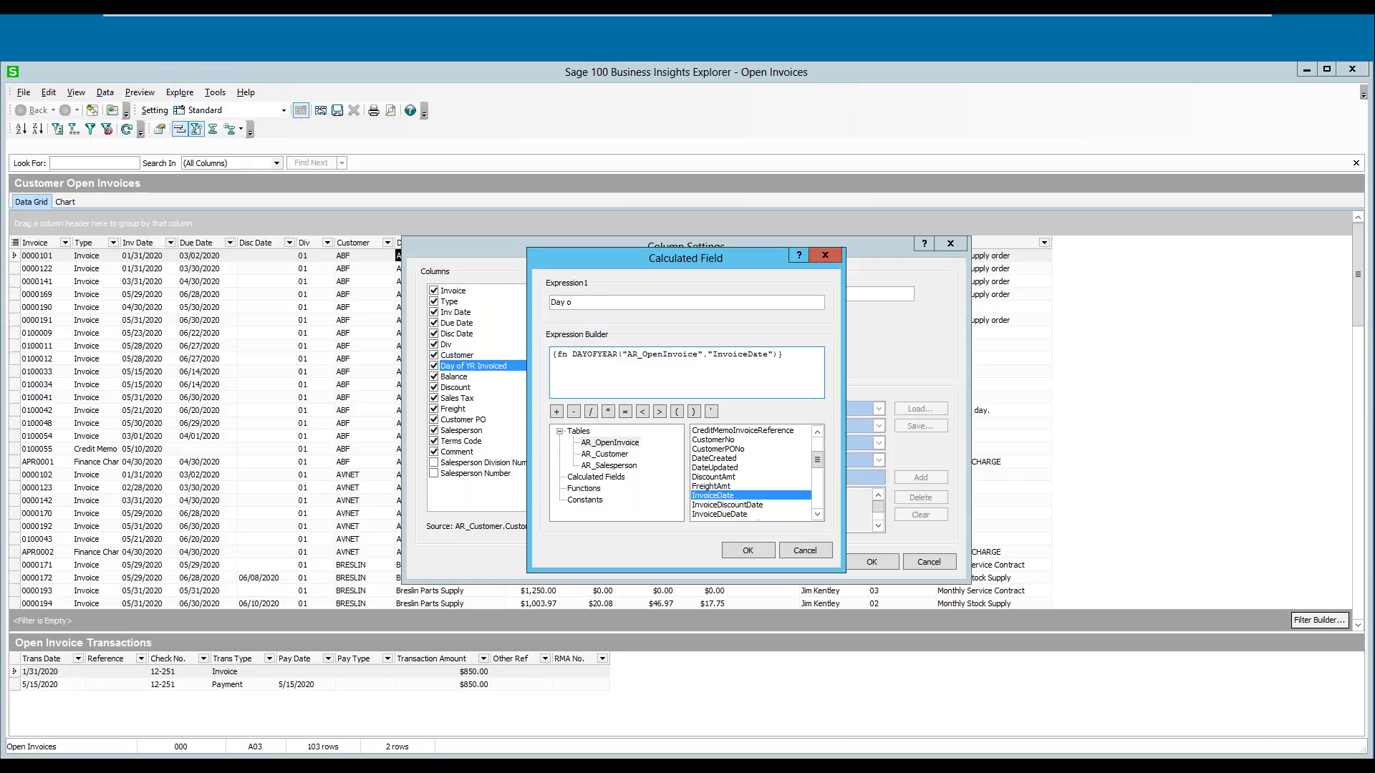
type("f YR Invoiced")
left_click(747, 550)
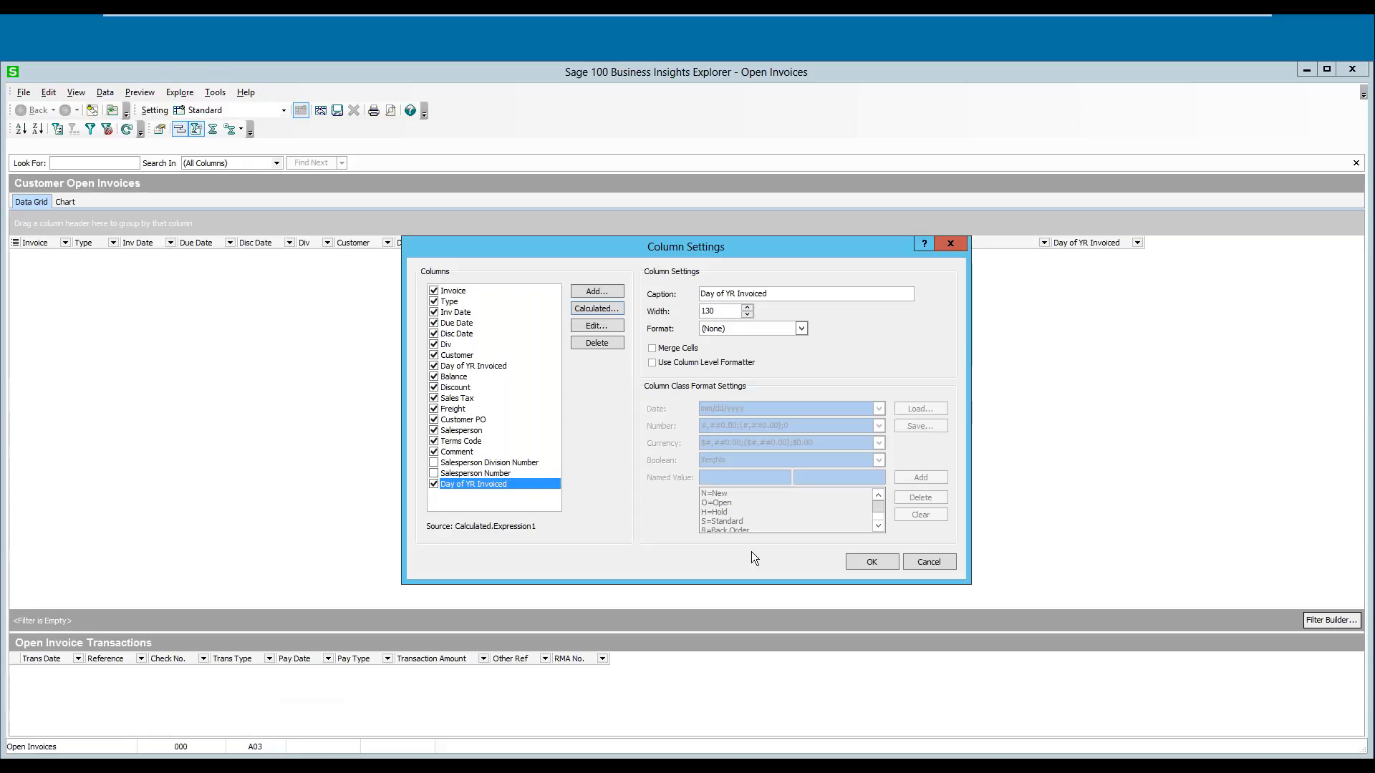
left_click(871, 561)
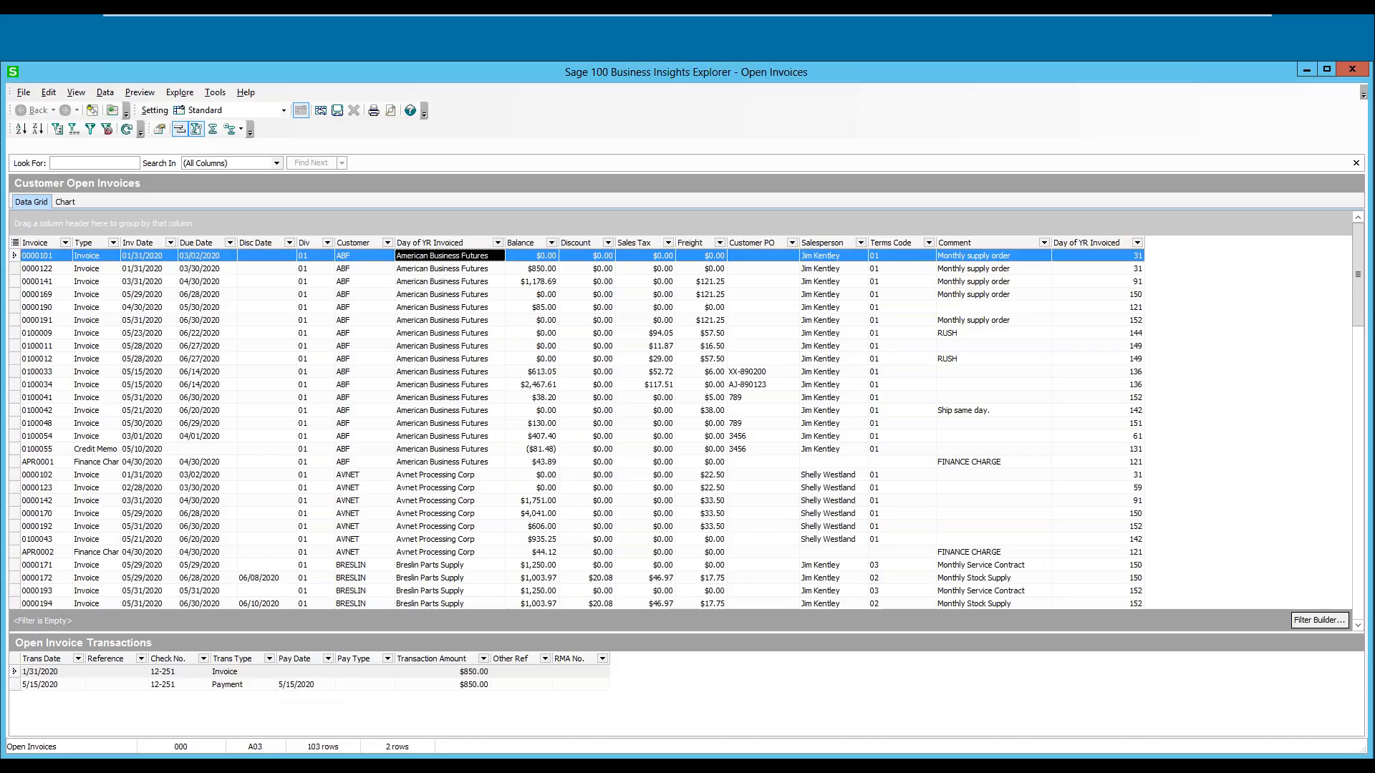
Step: Move the calculated Day of YR Invoiced column directly after the Inv Date column
left_click_drag(1081, 244, 200, 242)
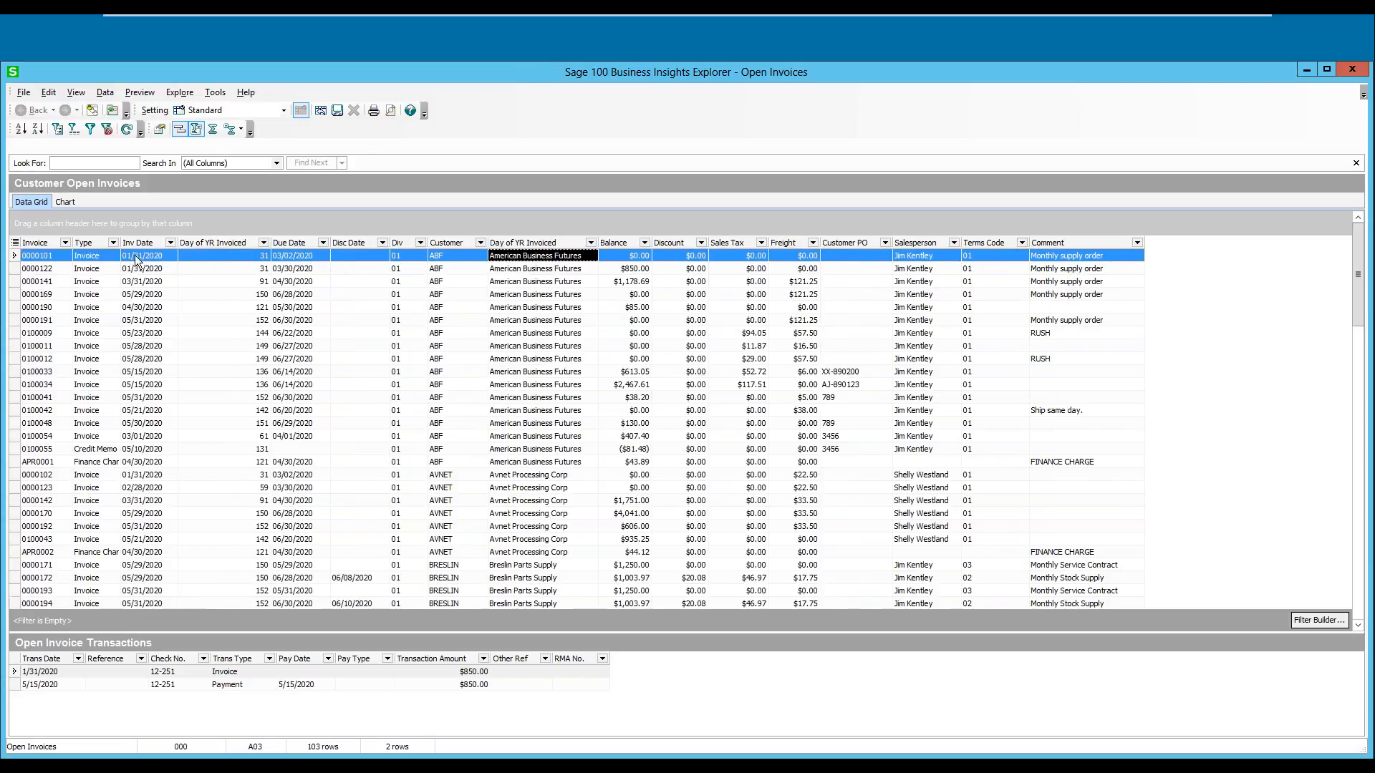
left_click(208, 255)
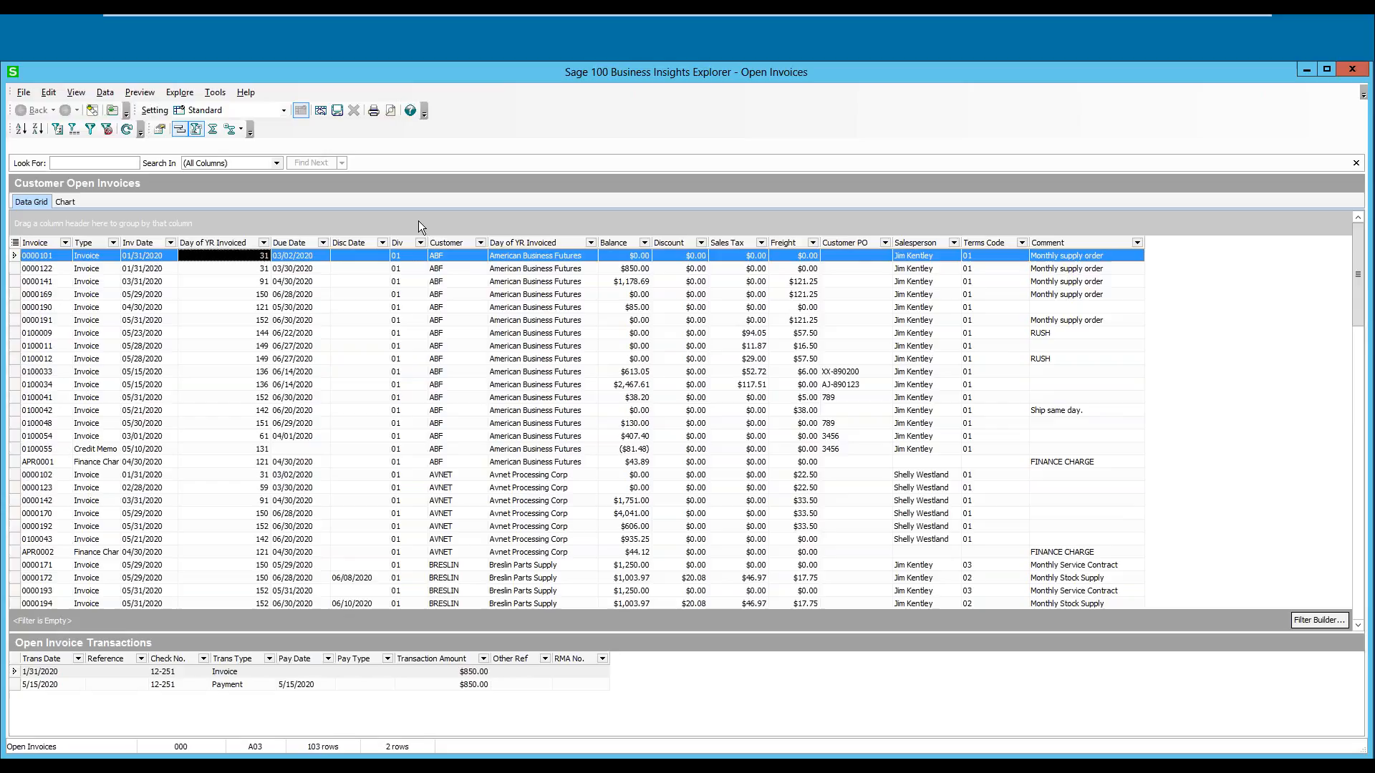
Step: Group the open invoices by Div and Customer, and remove the Div column from the grid
mouse_move(397, 242)
left_mouse_down()
mouse_move(394, 229)
mouse_move(450, 238)
mouse_move(398, 229)
left_mouse_up()
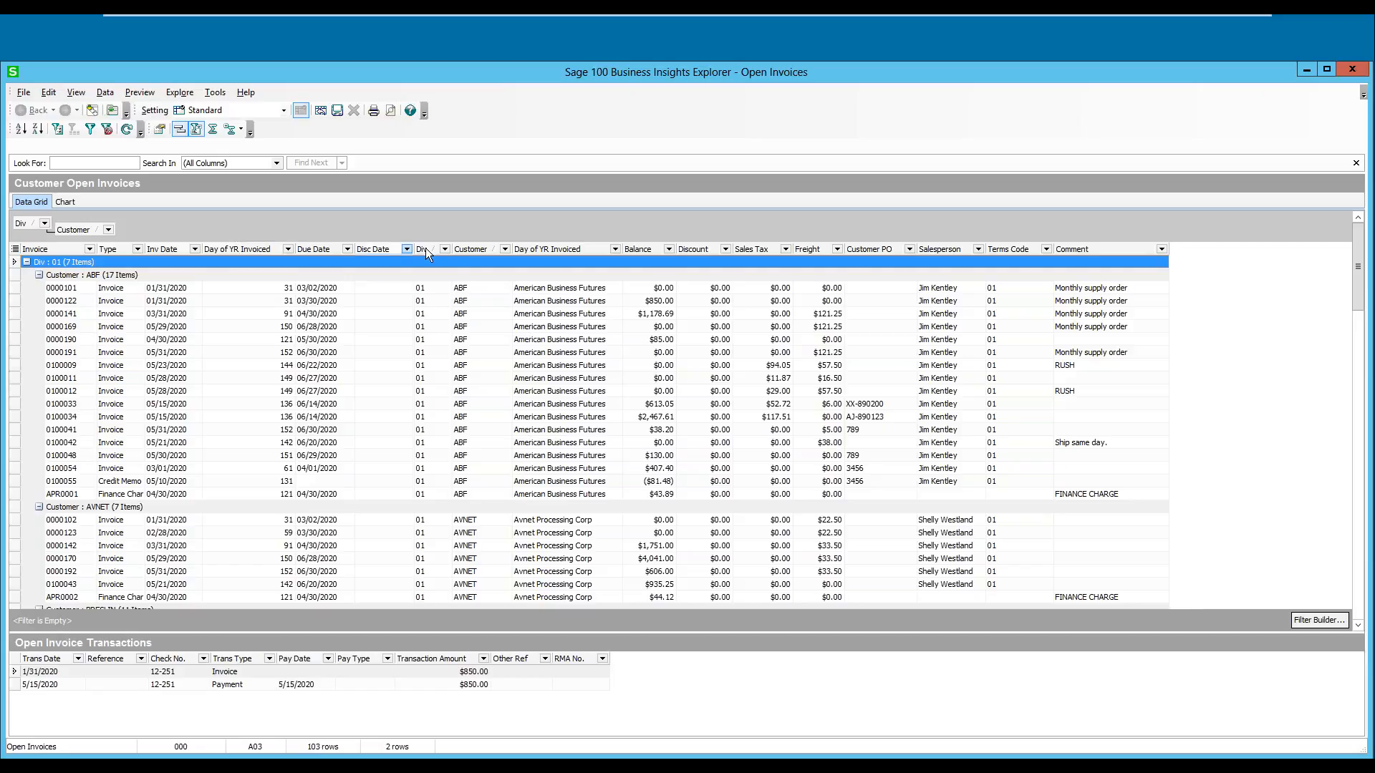
left_click_drag(426, 247, 382, 45)
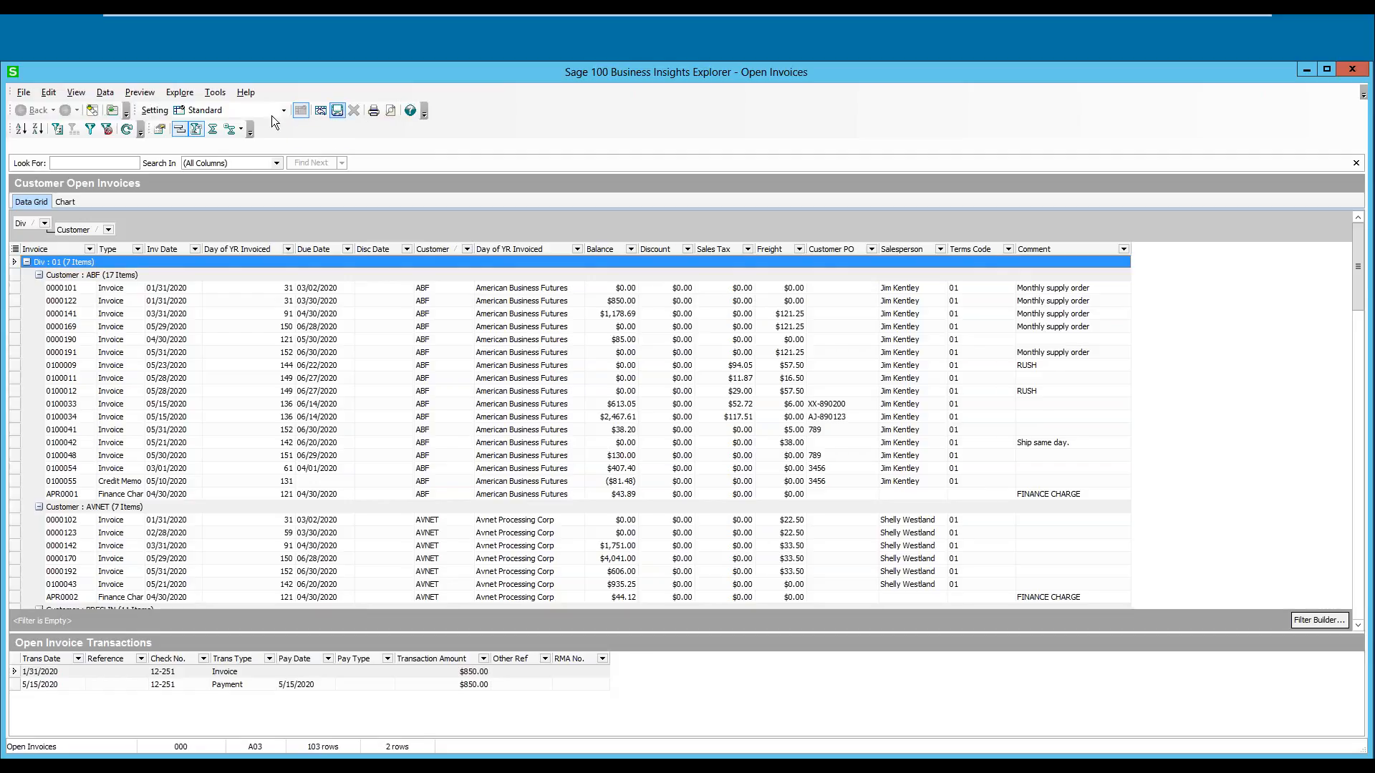
Step: Save the current Open Invoices layout as a public setting named 022018
left_click(25, 91)
left_click(53, 181)
type("02")
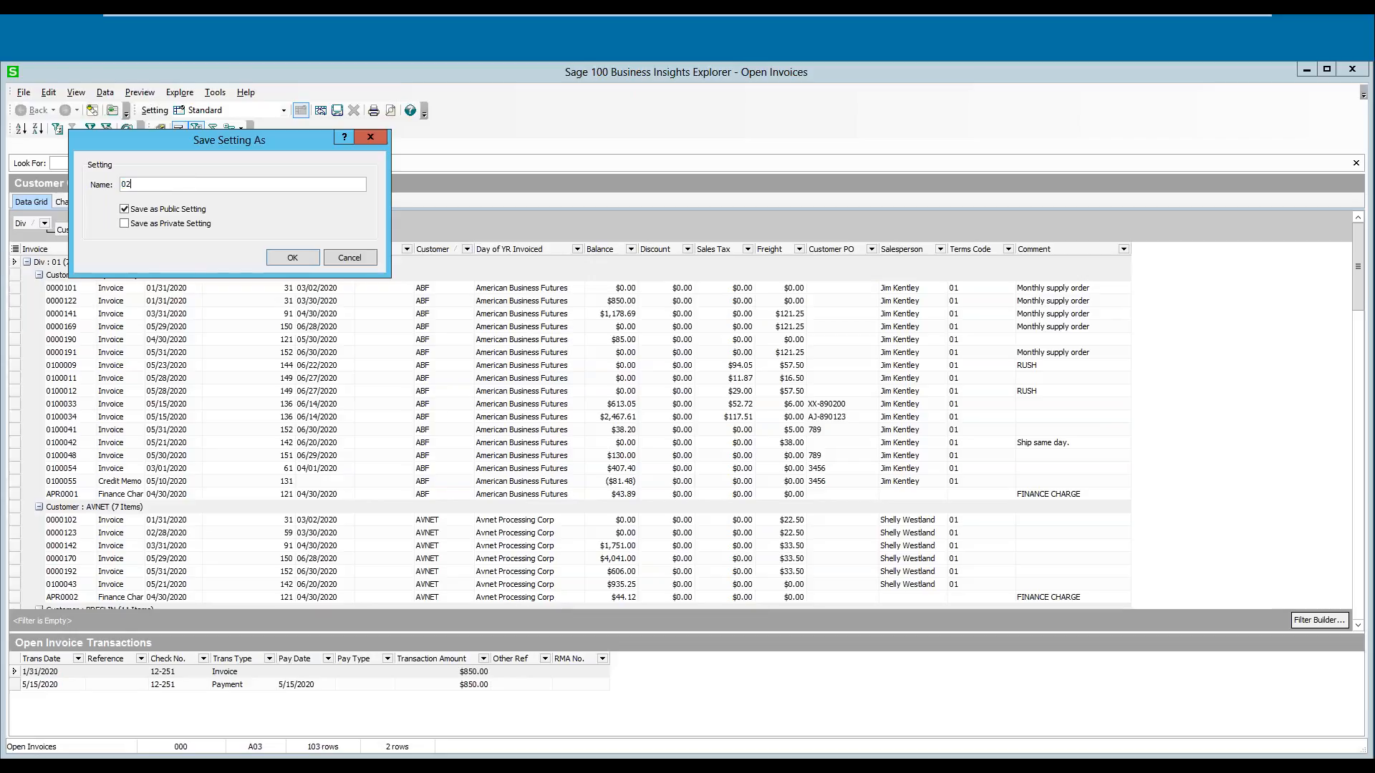
type("2018")
left_click(297, 260)
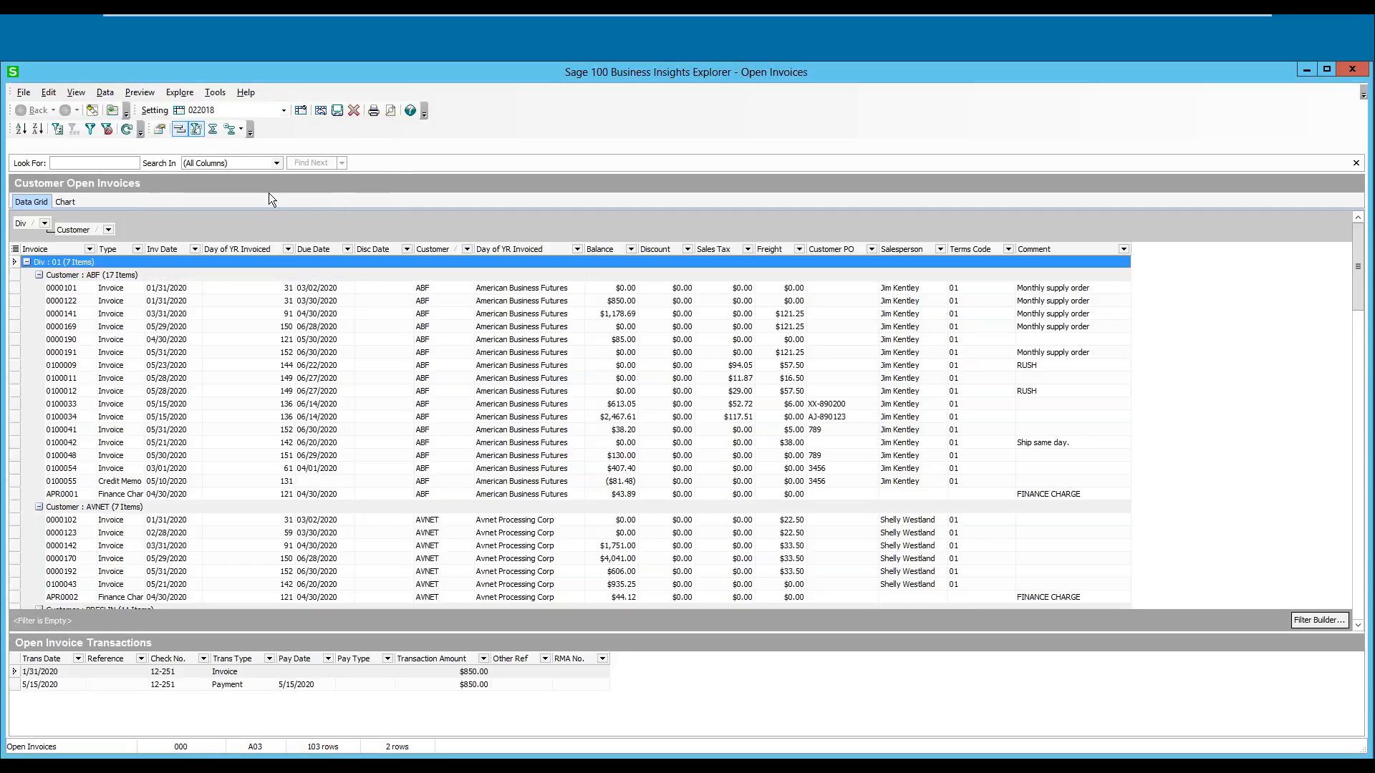
Step: Close the Open Invoices explorer, open the Customer View, and load its public setting 022018
left_click(1351, 69)
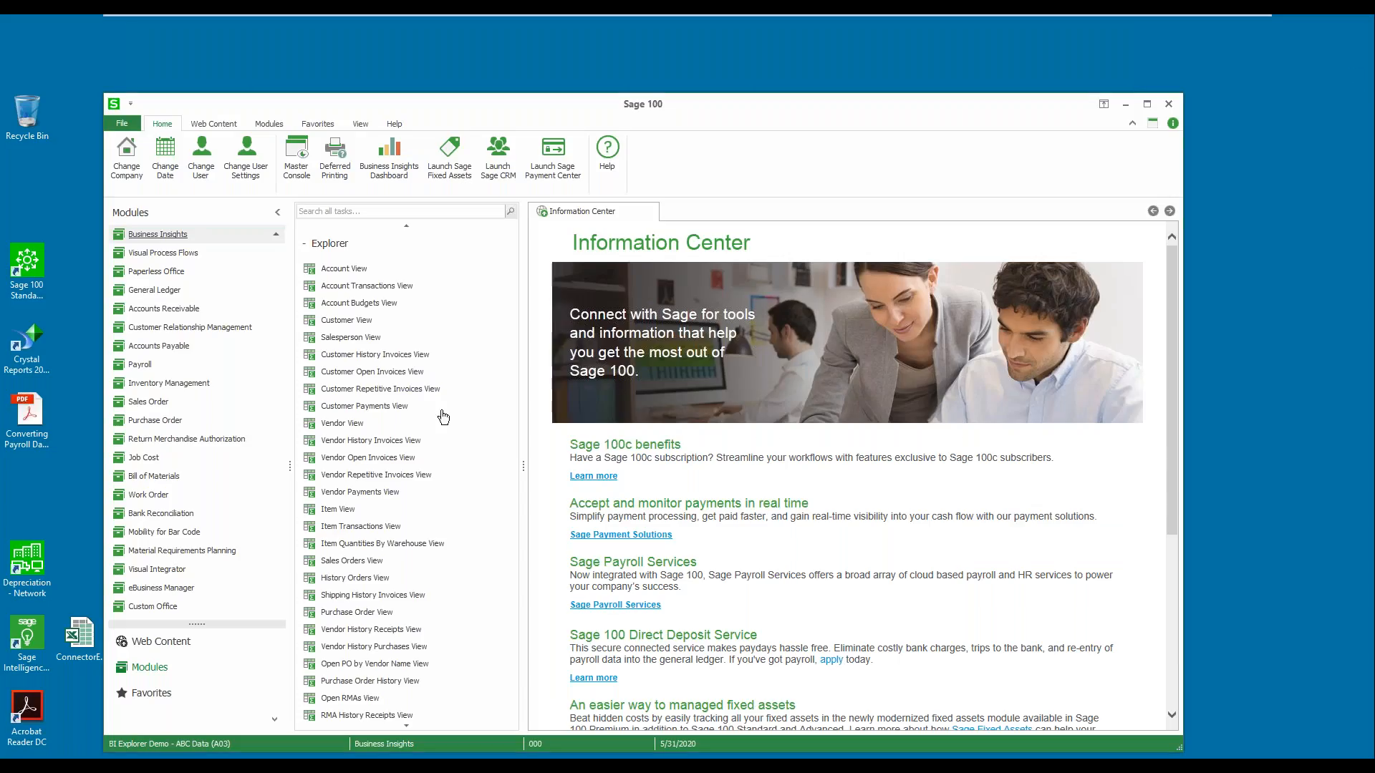
left_click(346, 320)
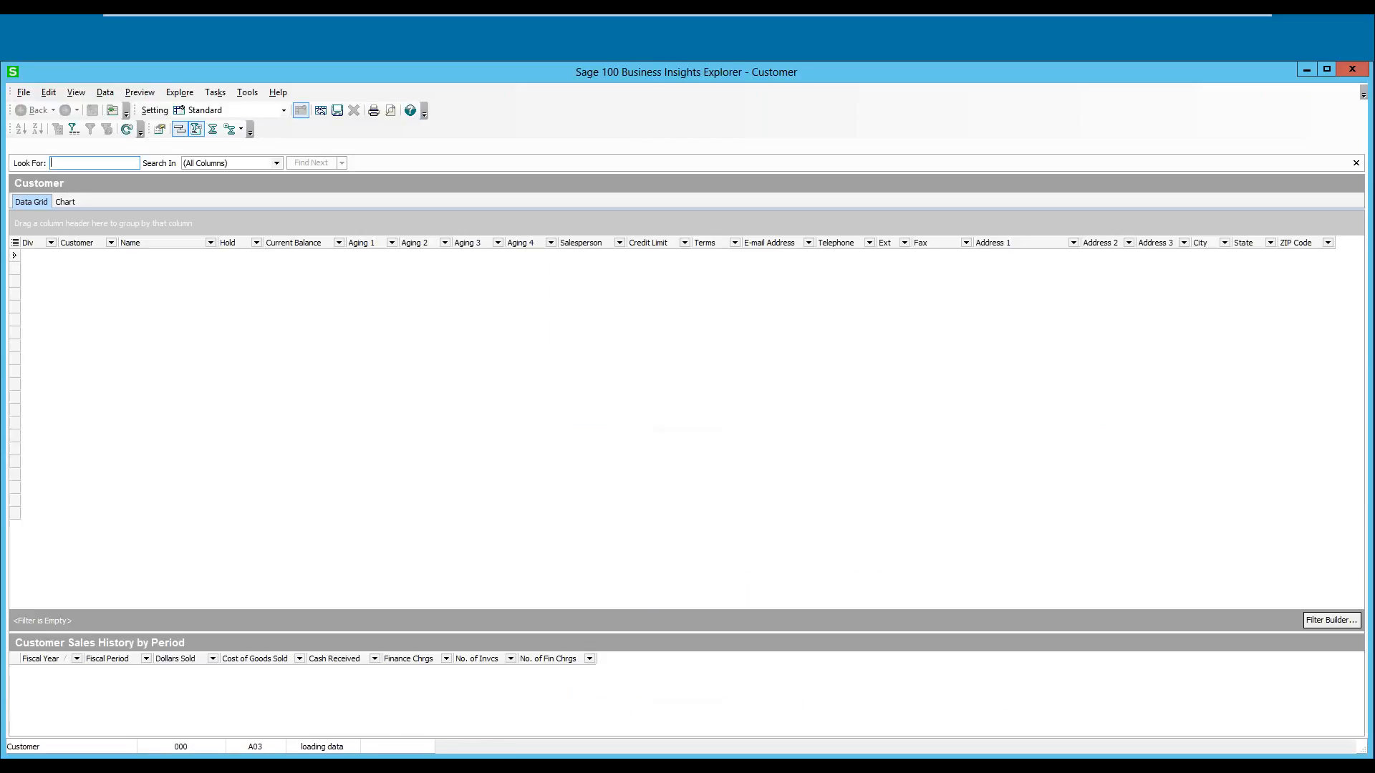
left_click(282, 110)
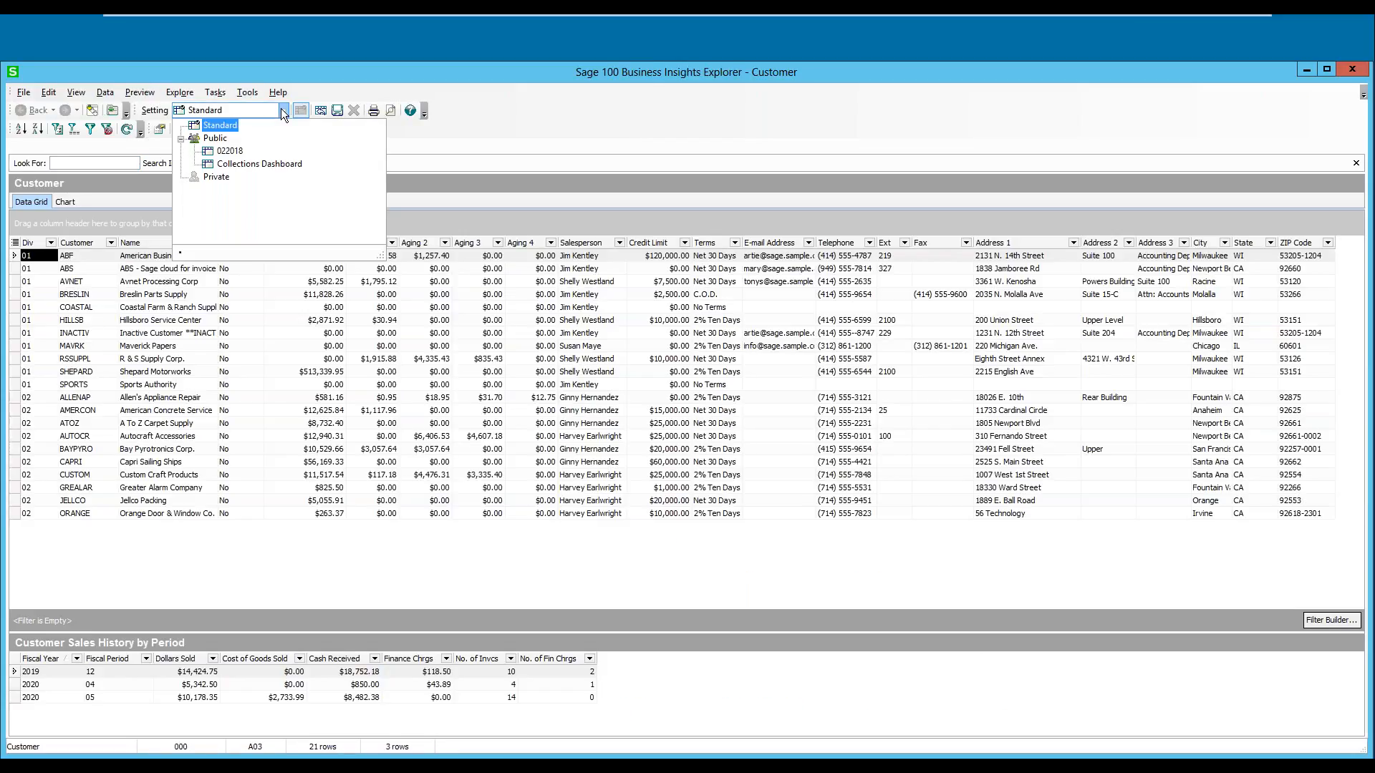
left_click(231, 152)
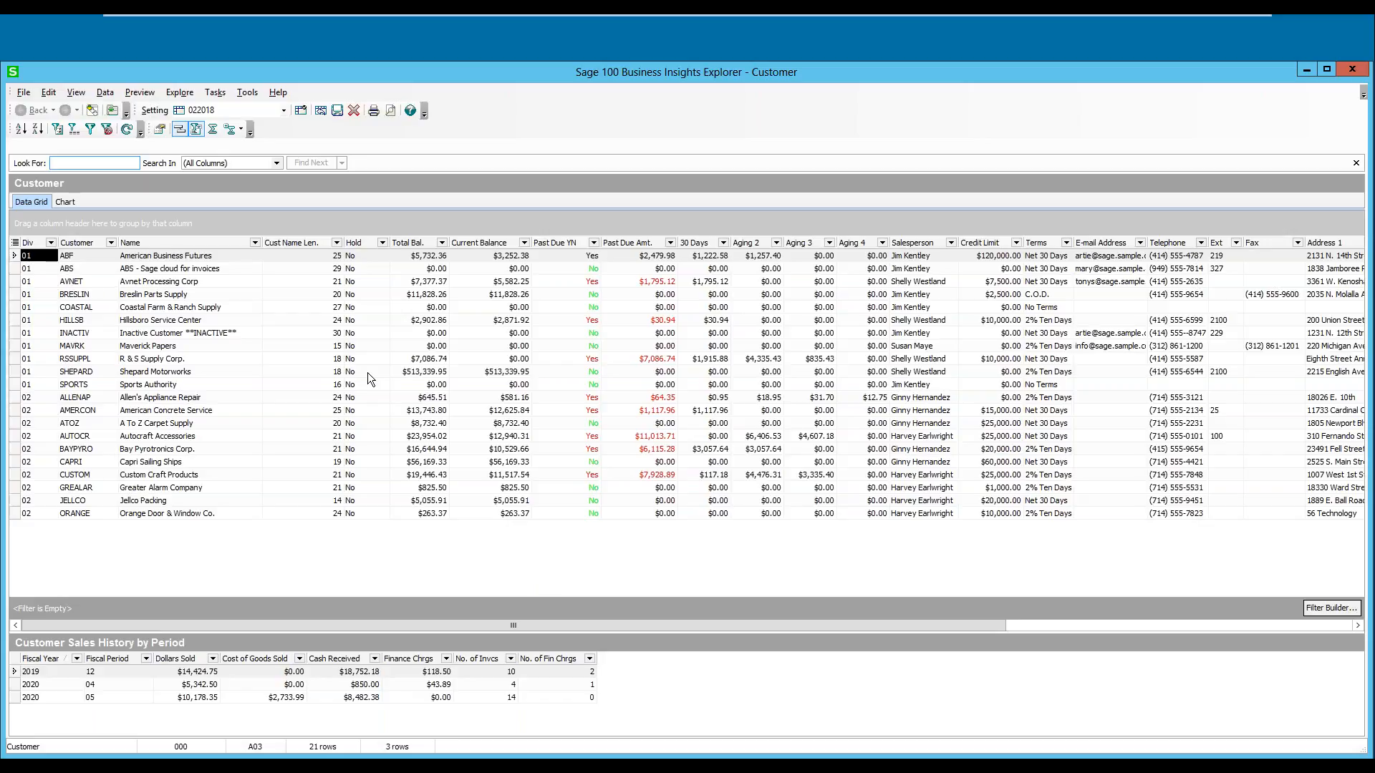
Step: Add the AvgDaysOverDue field of AR_Customer as a column through the column settings, and apply the settings
right_click(629, 242)
left_click(680, 332)
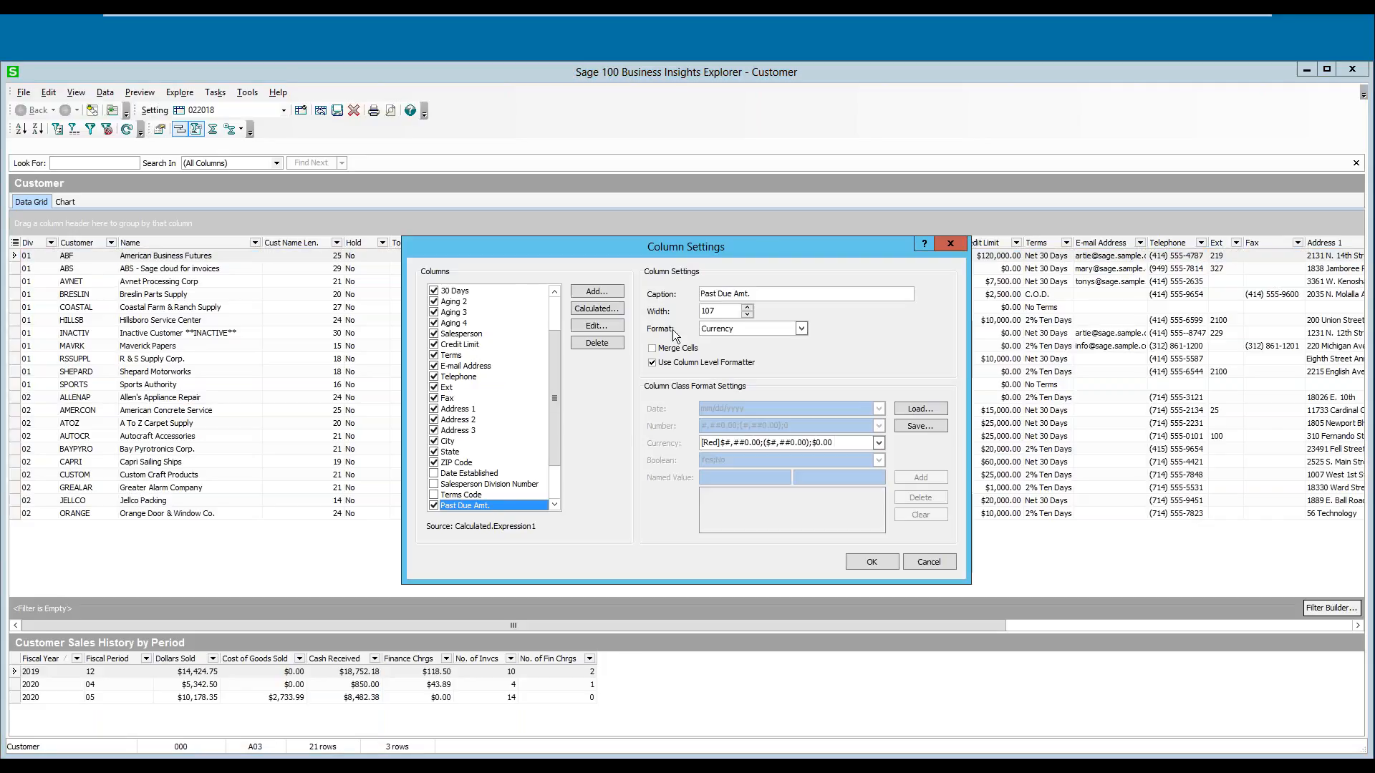
left_click(586, 293)
double_click(593, 326)
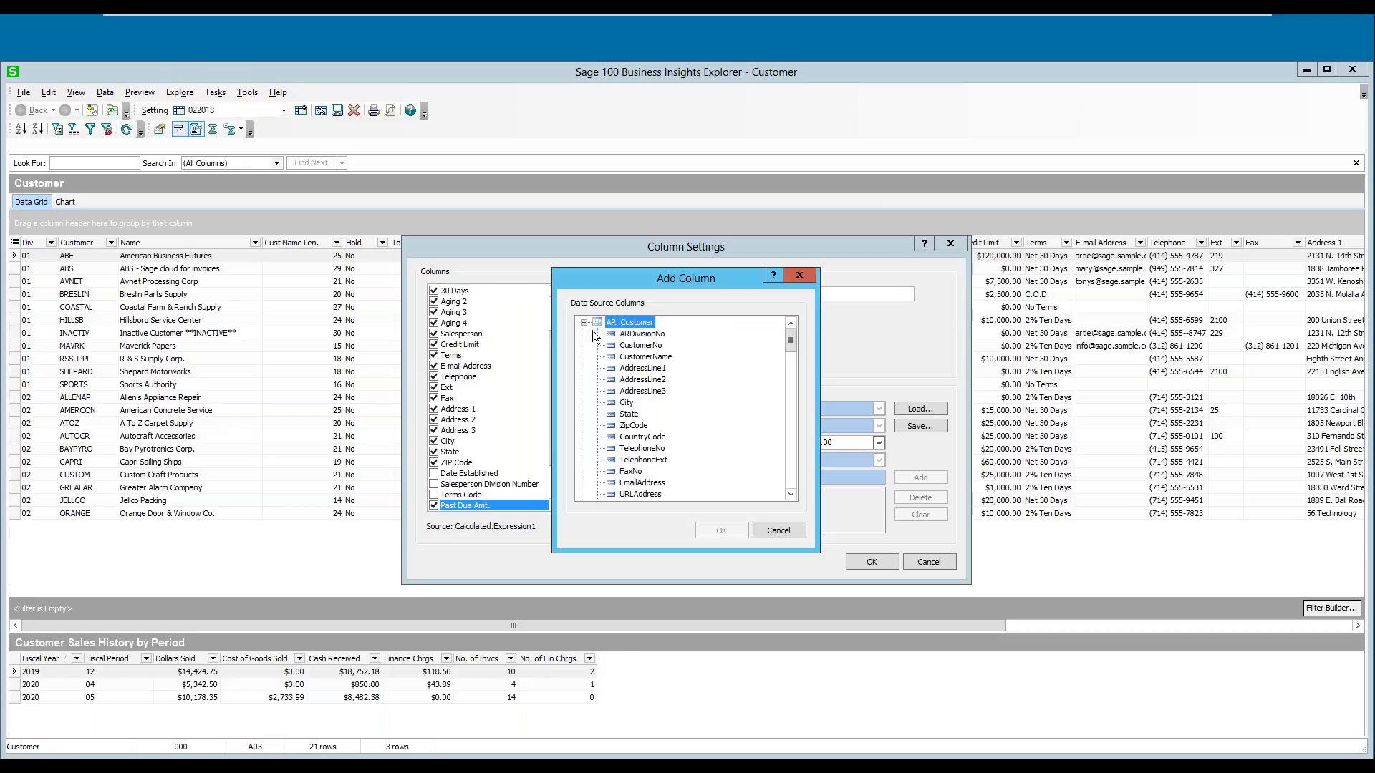
left_click(791, 495)
left_click_drag(792, 498, 792, 498)
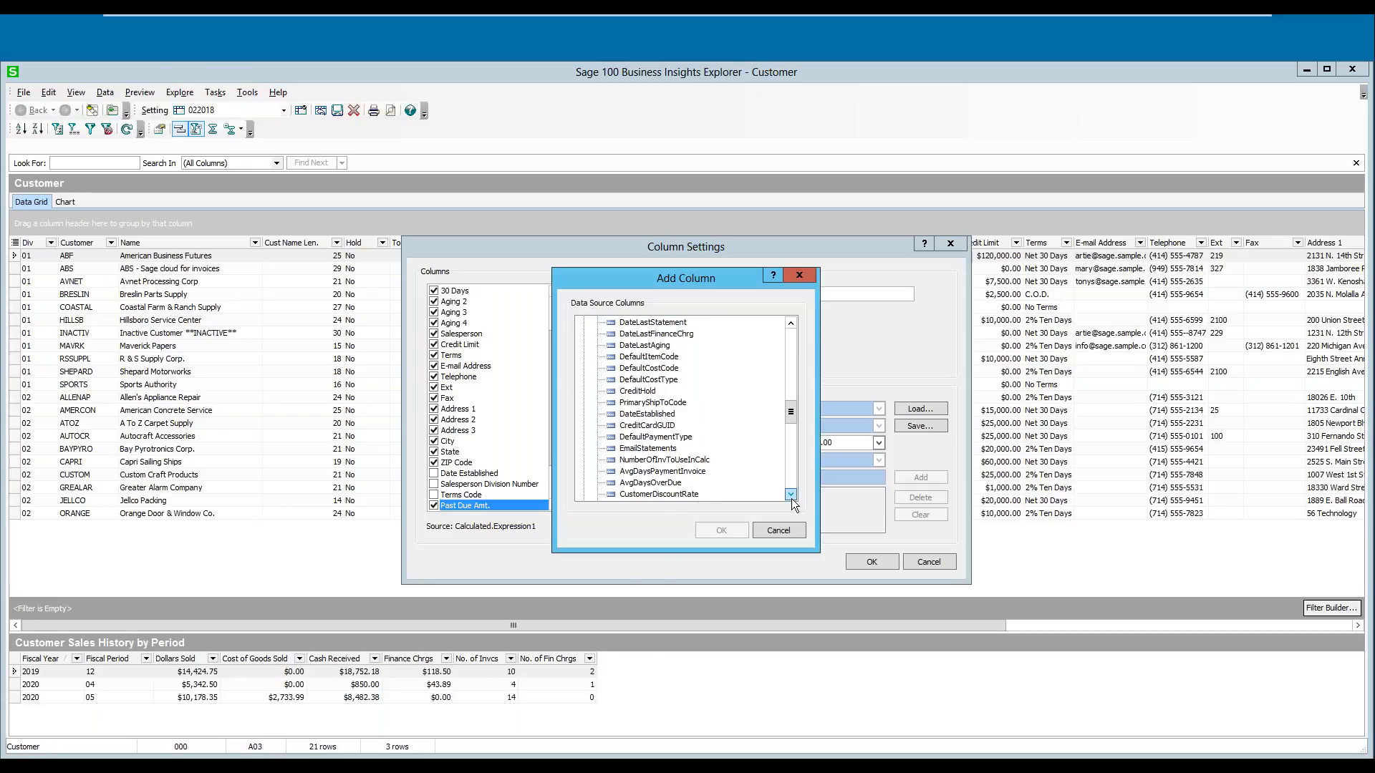
double_click(650, 484)
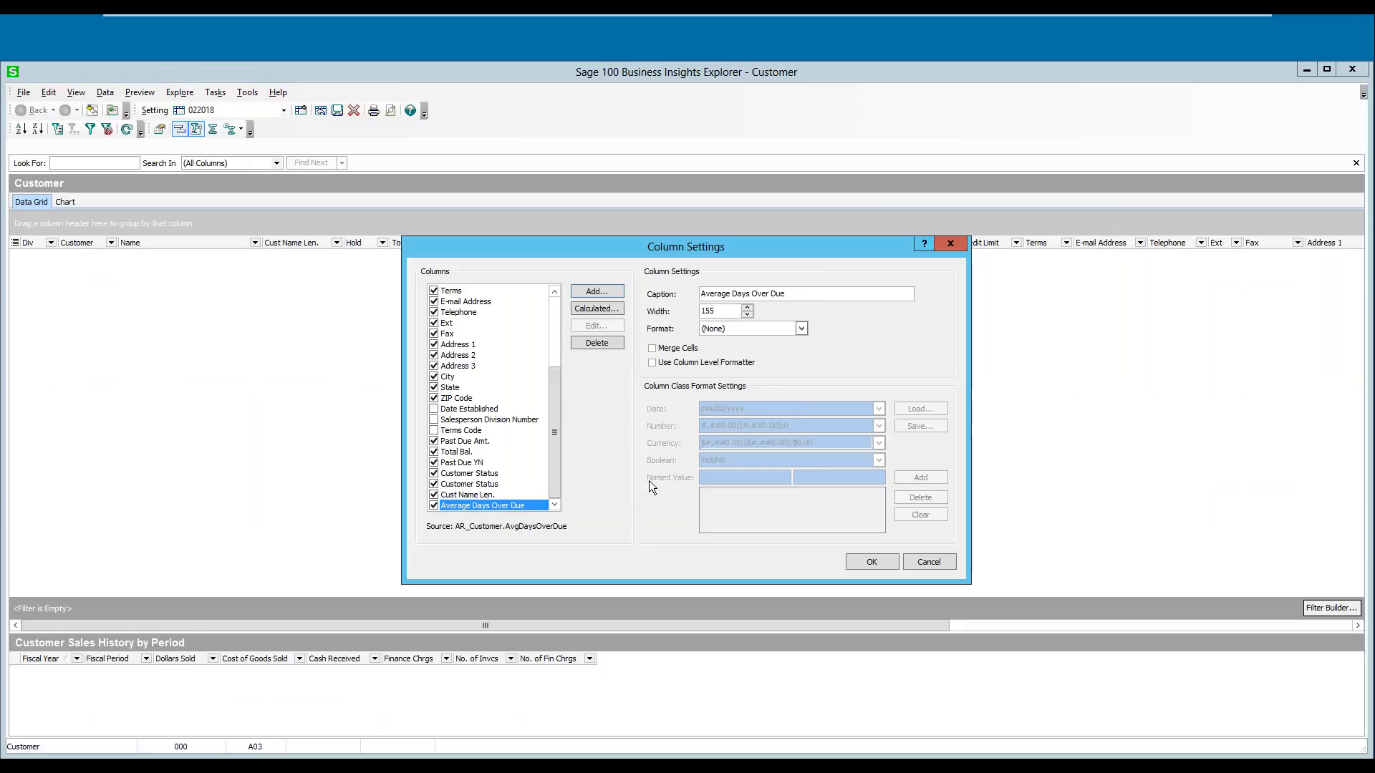
left_click(863, 561)
Step: Move the Average Days Over Due column between the Past Due YN and Past Due Amt. columns
left_click_drag(944, 630, 1360, 630)
left_click_drag(1295, 241, 764, 241)
left_click_drag(310, 243, 98, 245)
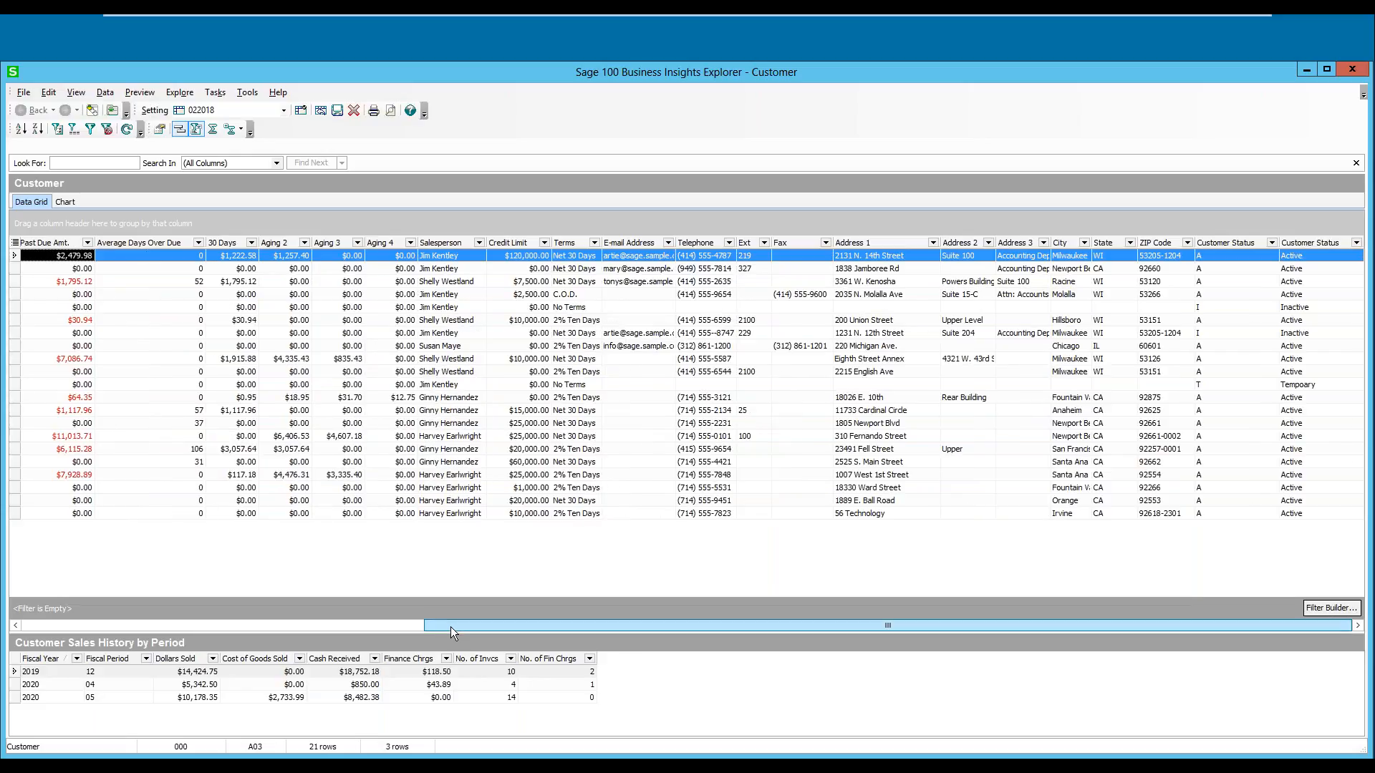
left_click_drag(449, 626, 217, 600)
left_click_drag(516, 244, 452, 246)
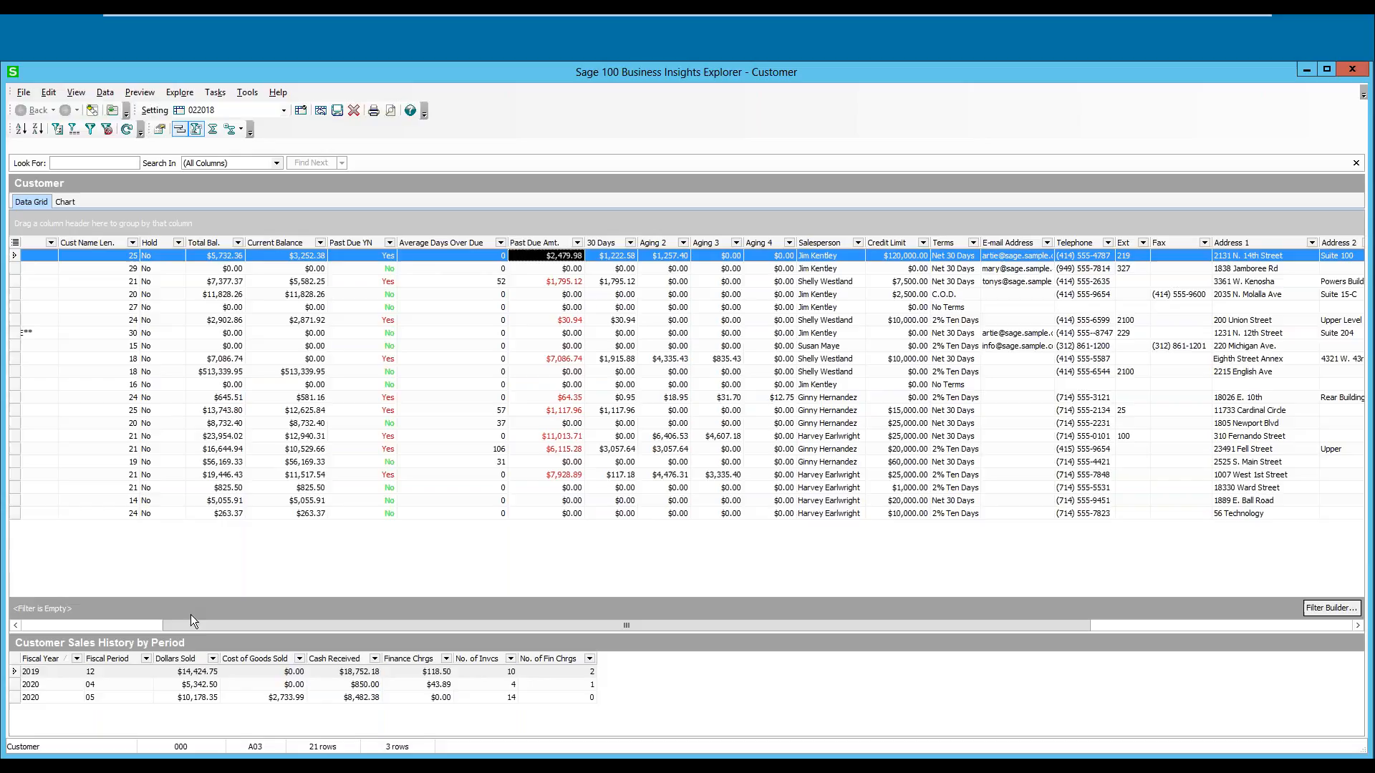
left_click_drag(193, 626, 52, 626)
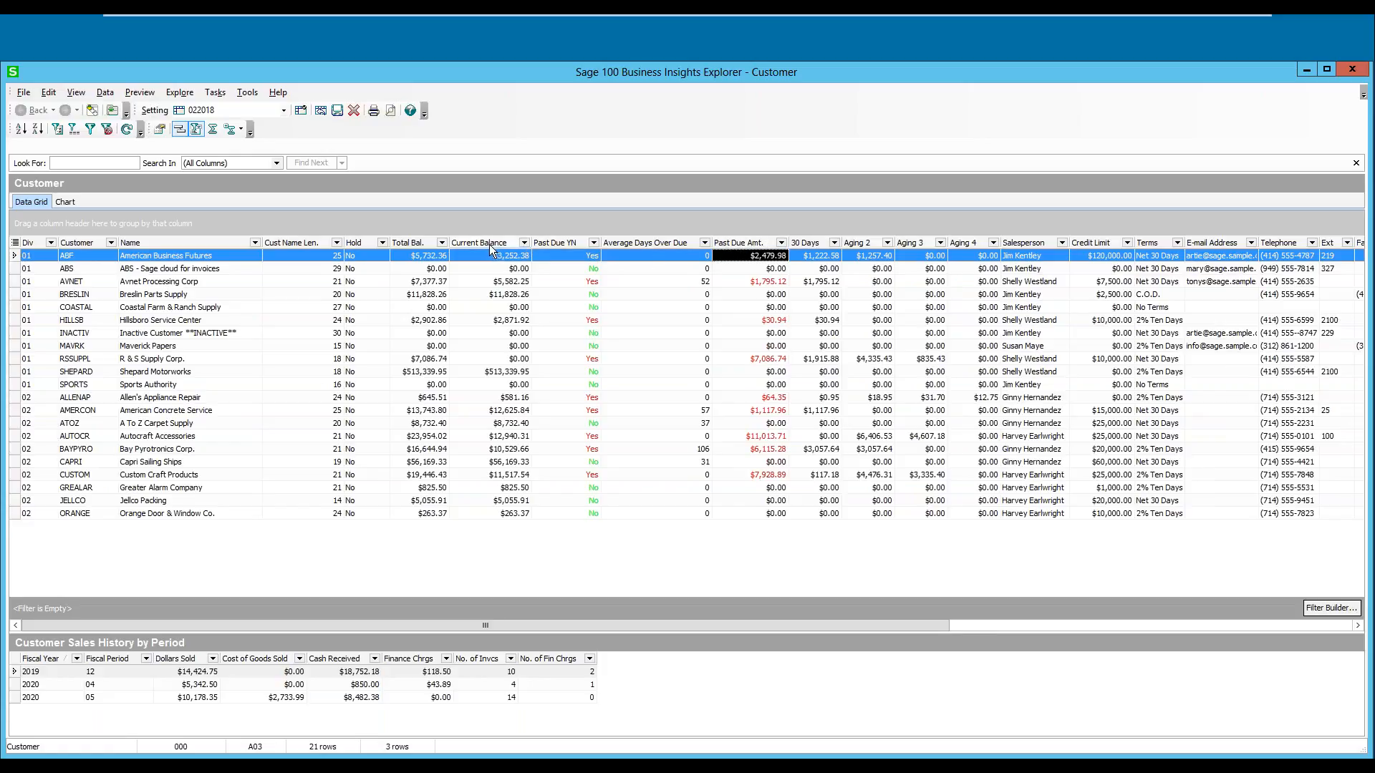
Step: Filter the customers to a Total Bal. of 0, and clear that filter to show all customers
left_click(442, 243)
left_click(399, 271)
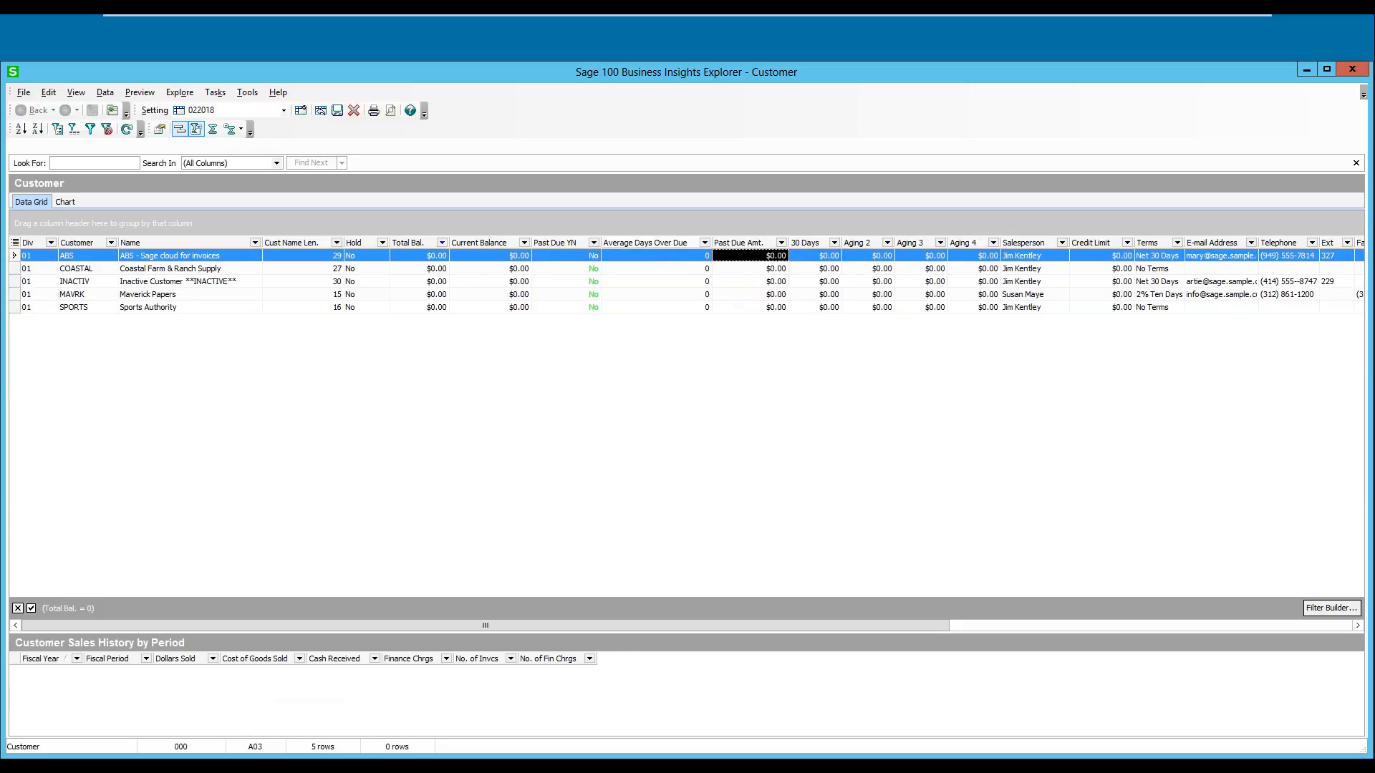
left_click(442, 242)
left_click(406, 273)
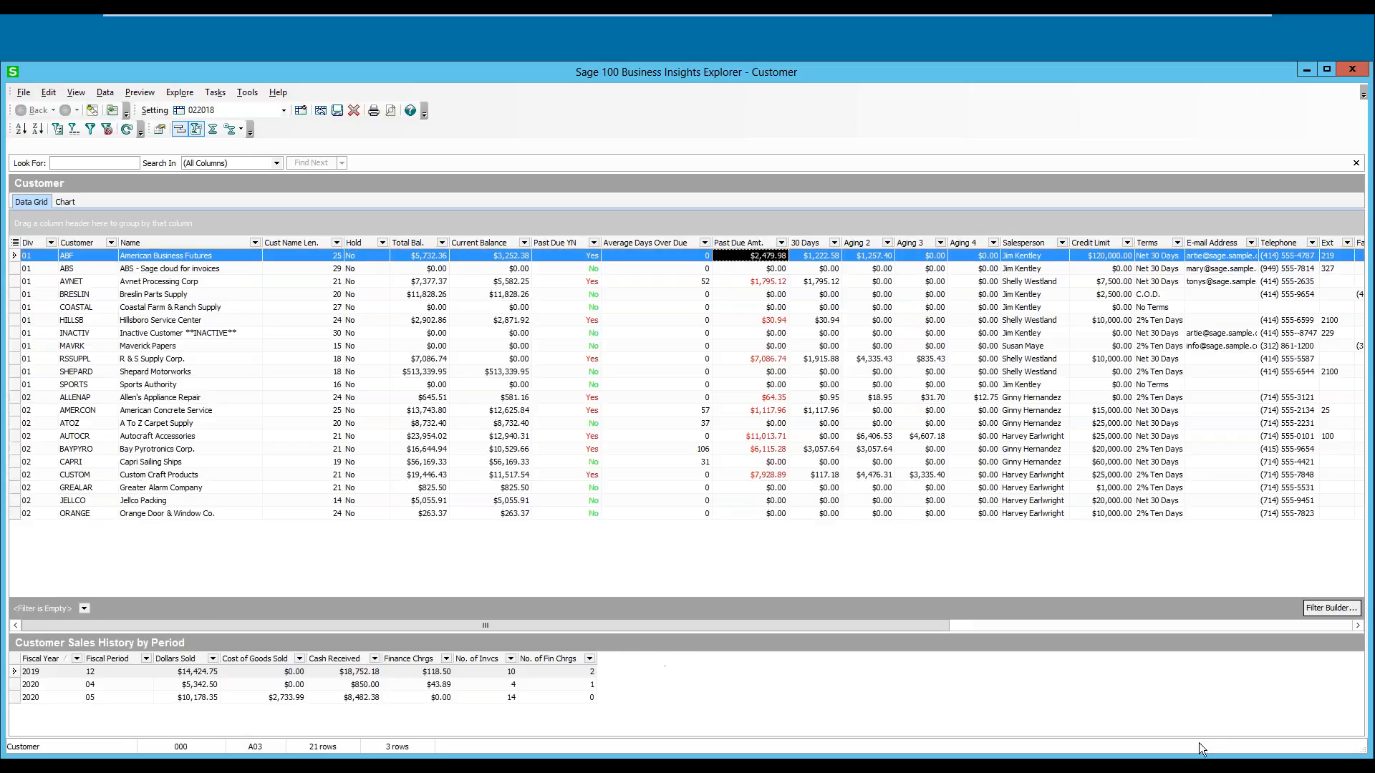
Step: Start a condition in the Filter Builder and choose Average Days Over Due as its column
left_click(1325, 608)
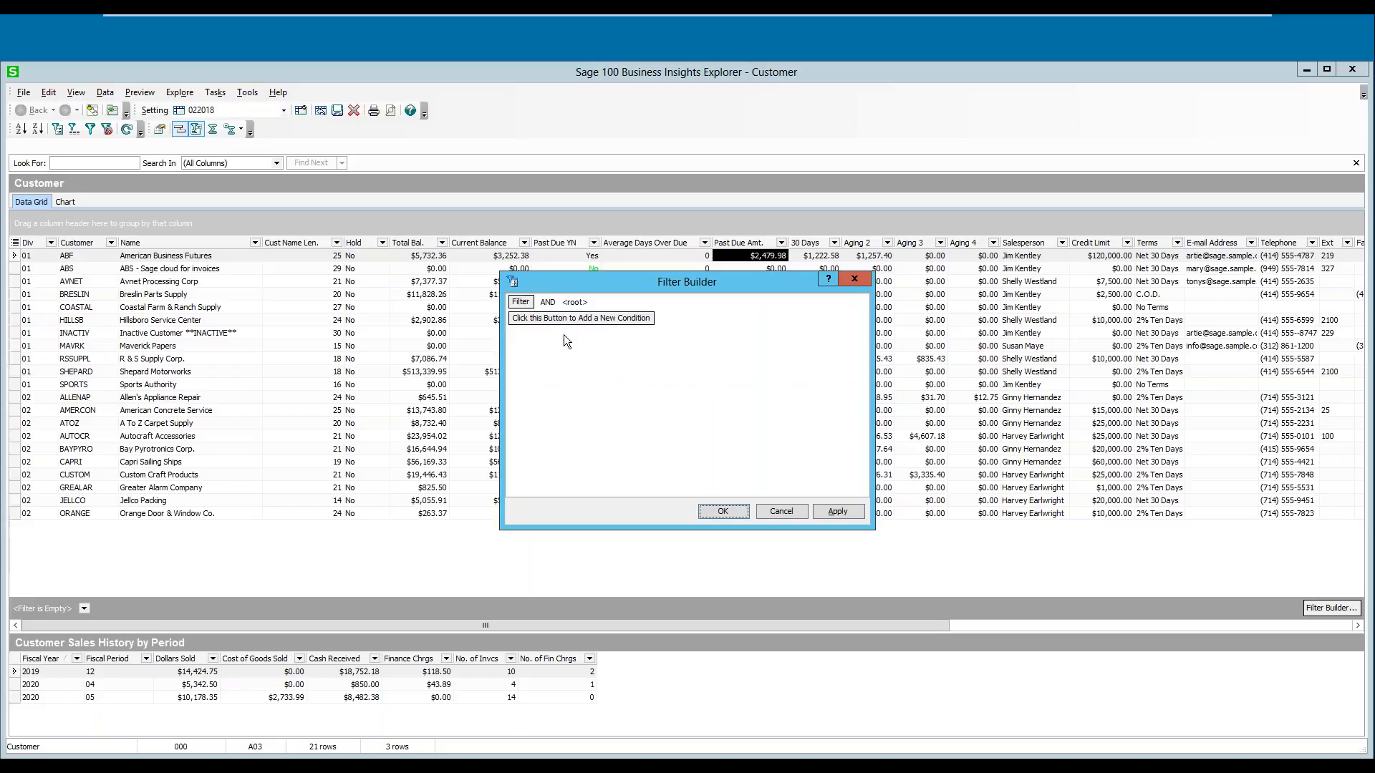
left_click(573, 317)
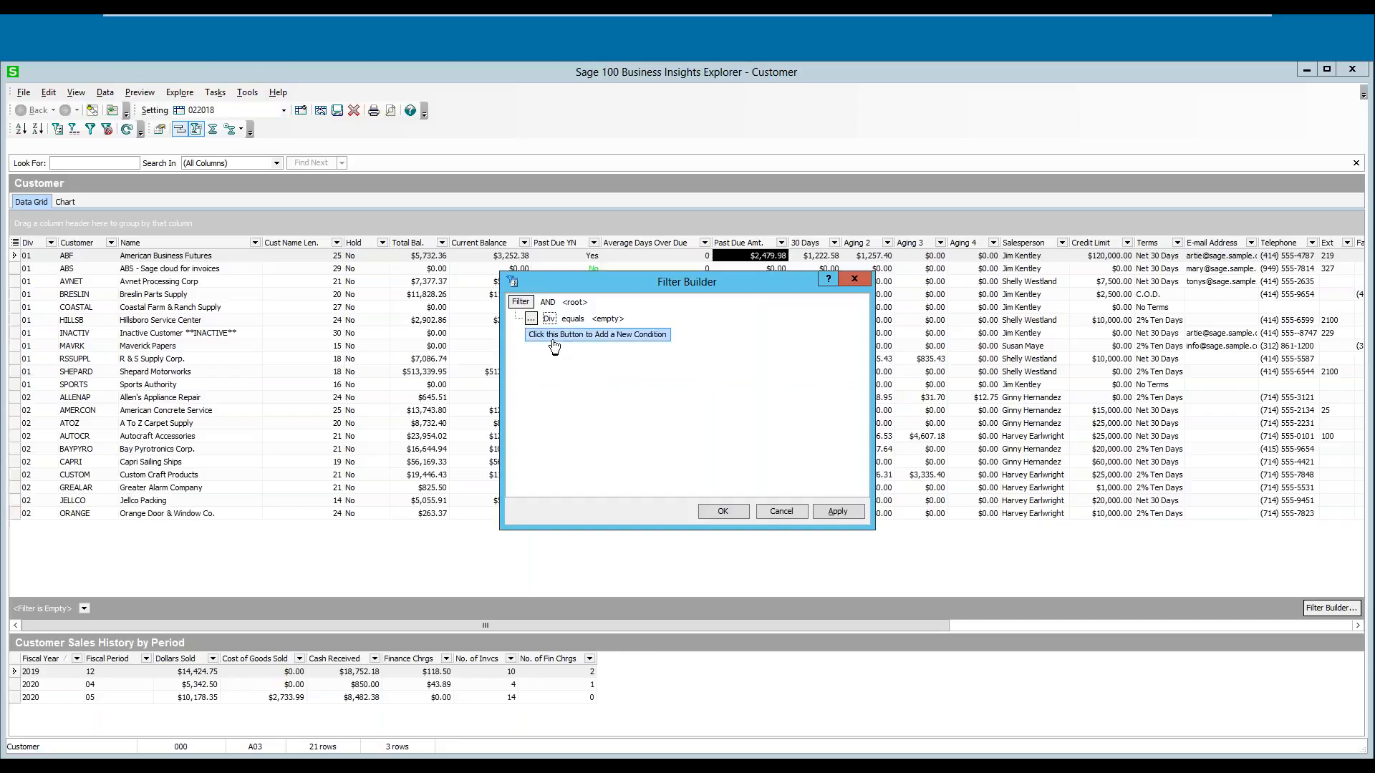
left_click(548, 318)
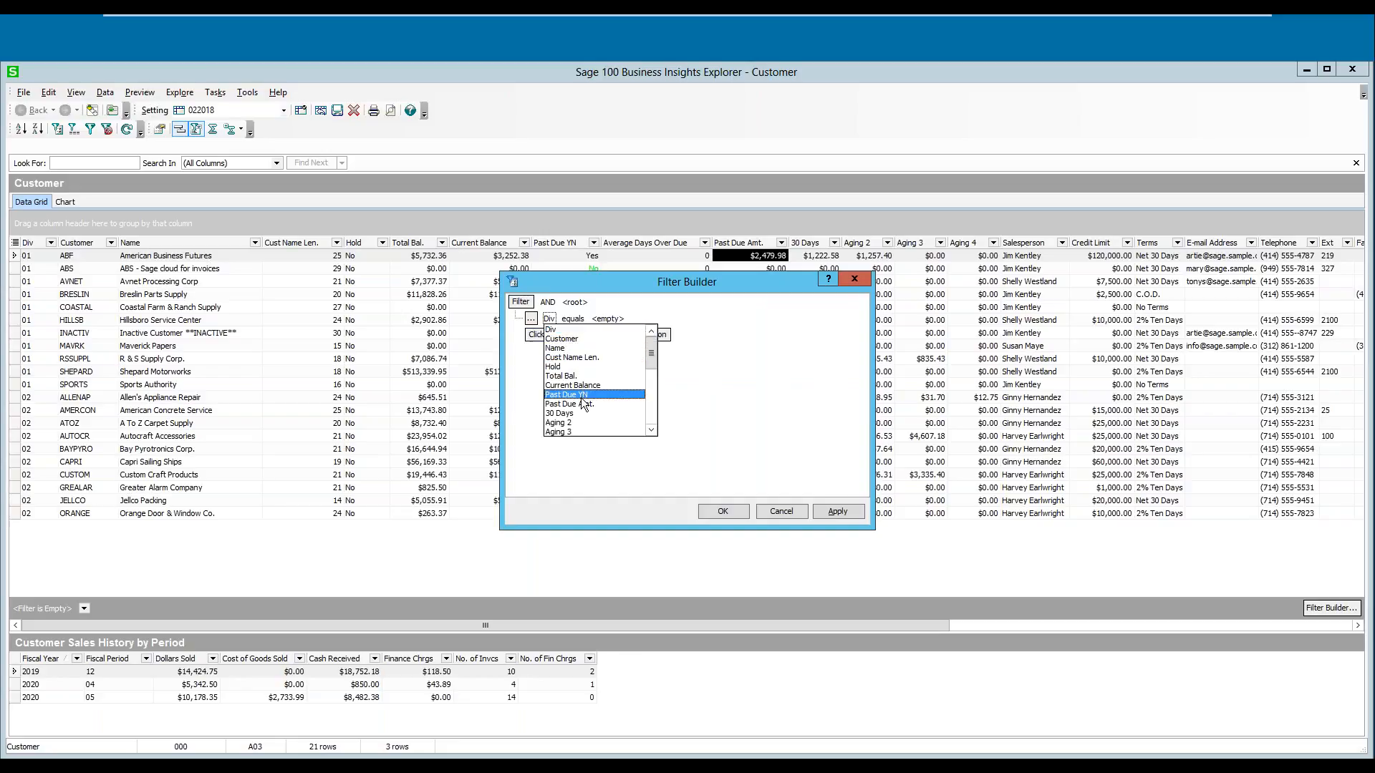
left_click(642, 433)
left_click(561, 320)
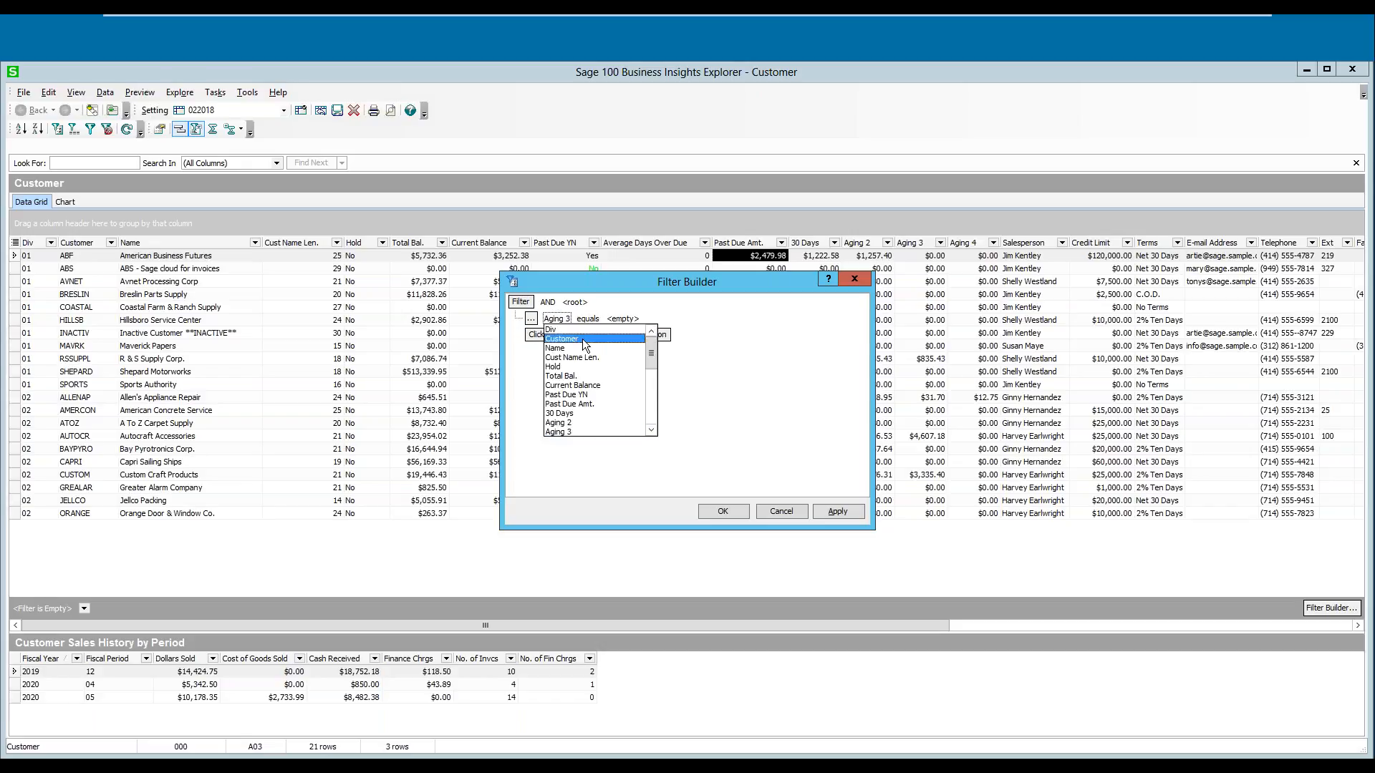
left_click(651, 430)
left_click(651, 430)
left_click(651, 430)
left_click(652, 431)
left_click(651, 431)
left_click(651, 430)
left_click(650, 430)
left_click(650, 430)
left_click(614, 426)
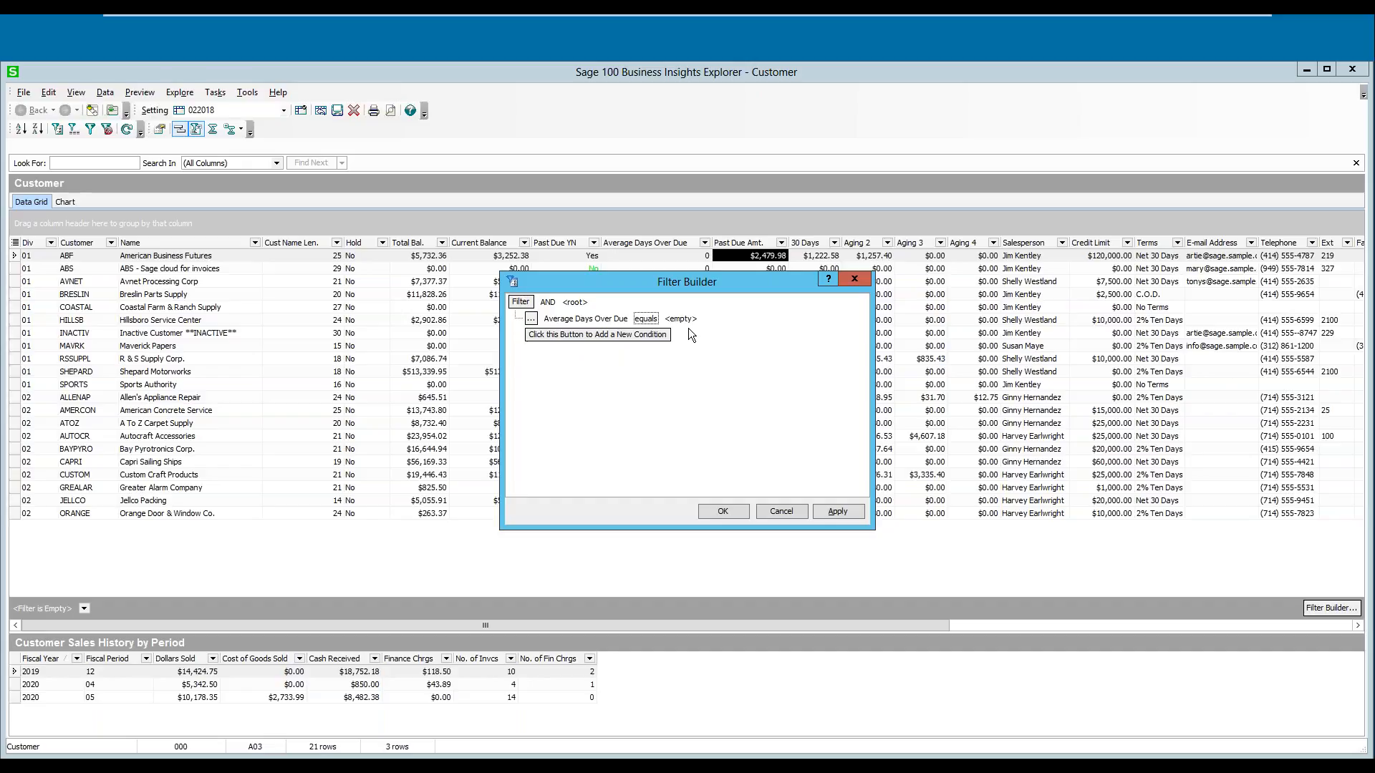
Step: Set the Average Days Over Due condition to is greater than 45
left_click(646, 319)
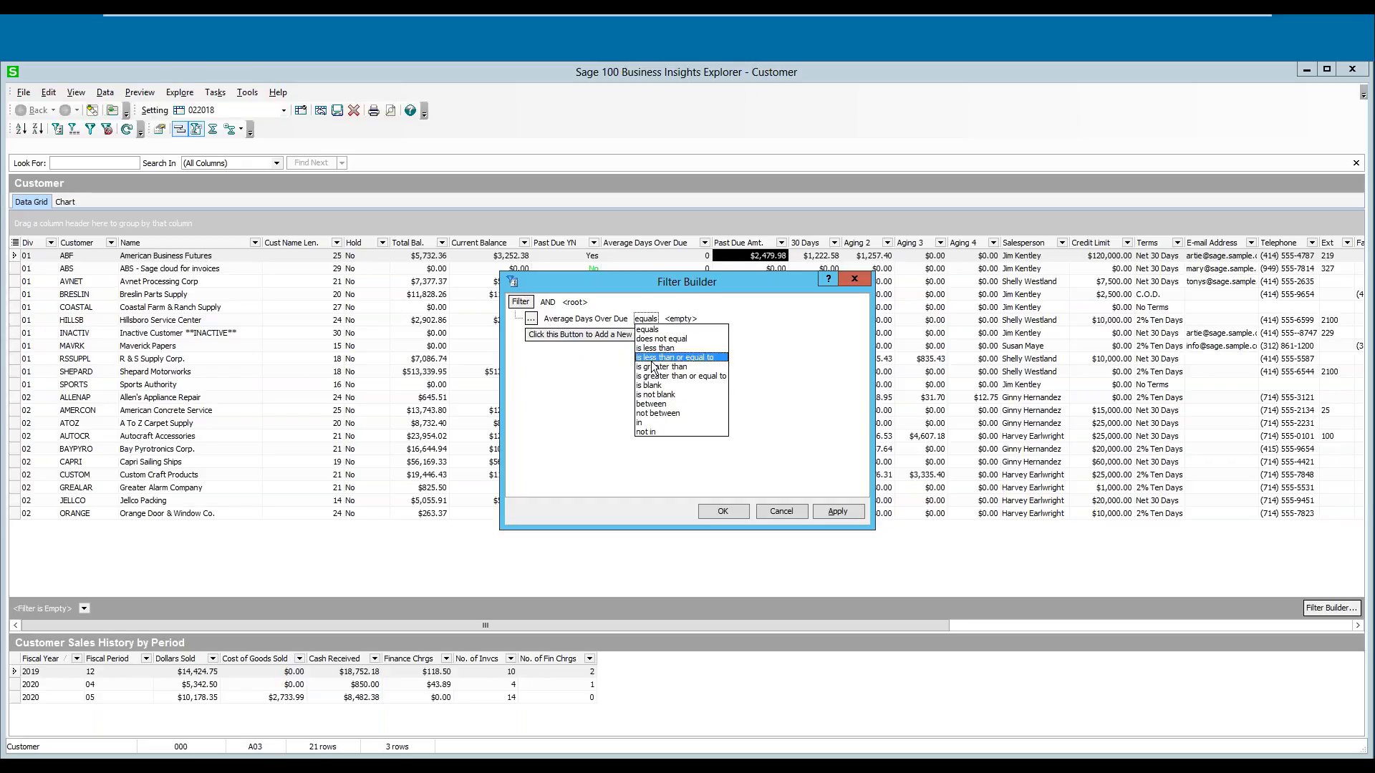
left_click(653, 366)
left_click(712, 319)
left_click(737, 319)
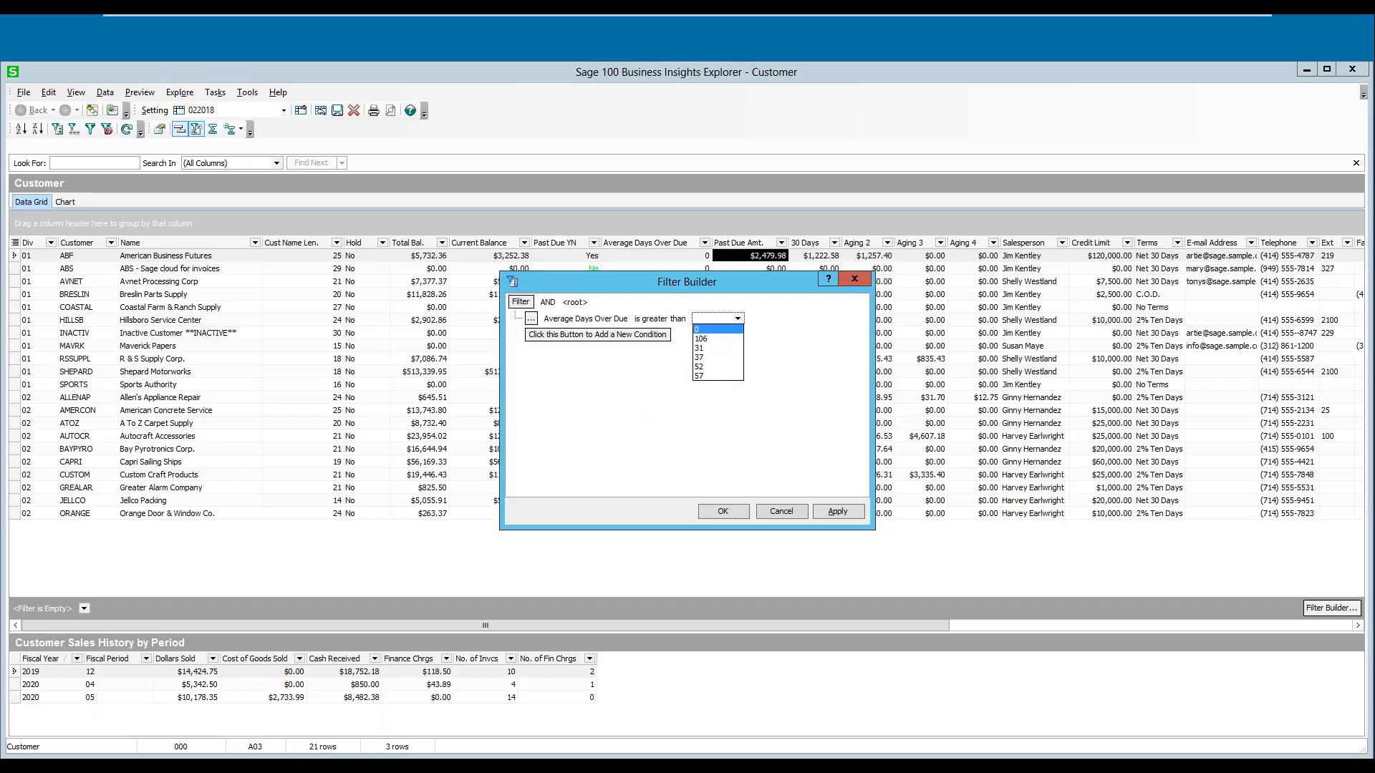
left_click(715, 322)
type("45")
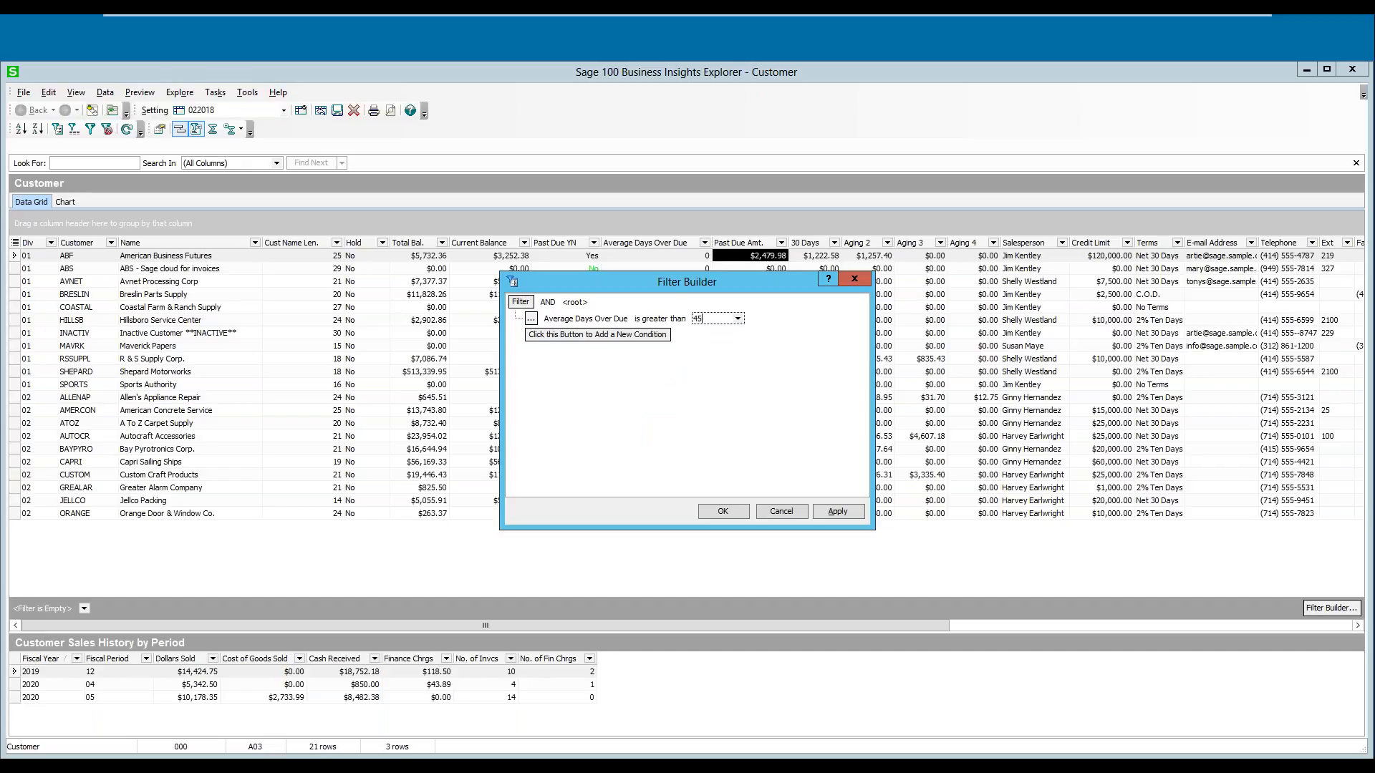
Step: Add a second condition, Past Due Amt. is greater than 2000, apply the filter and close the Filter Builder
left_click(550, 335)
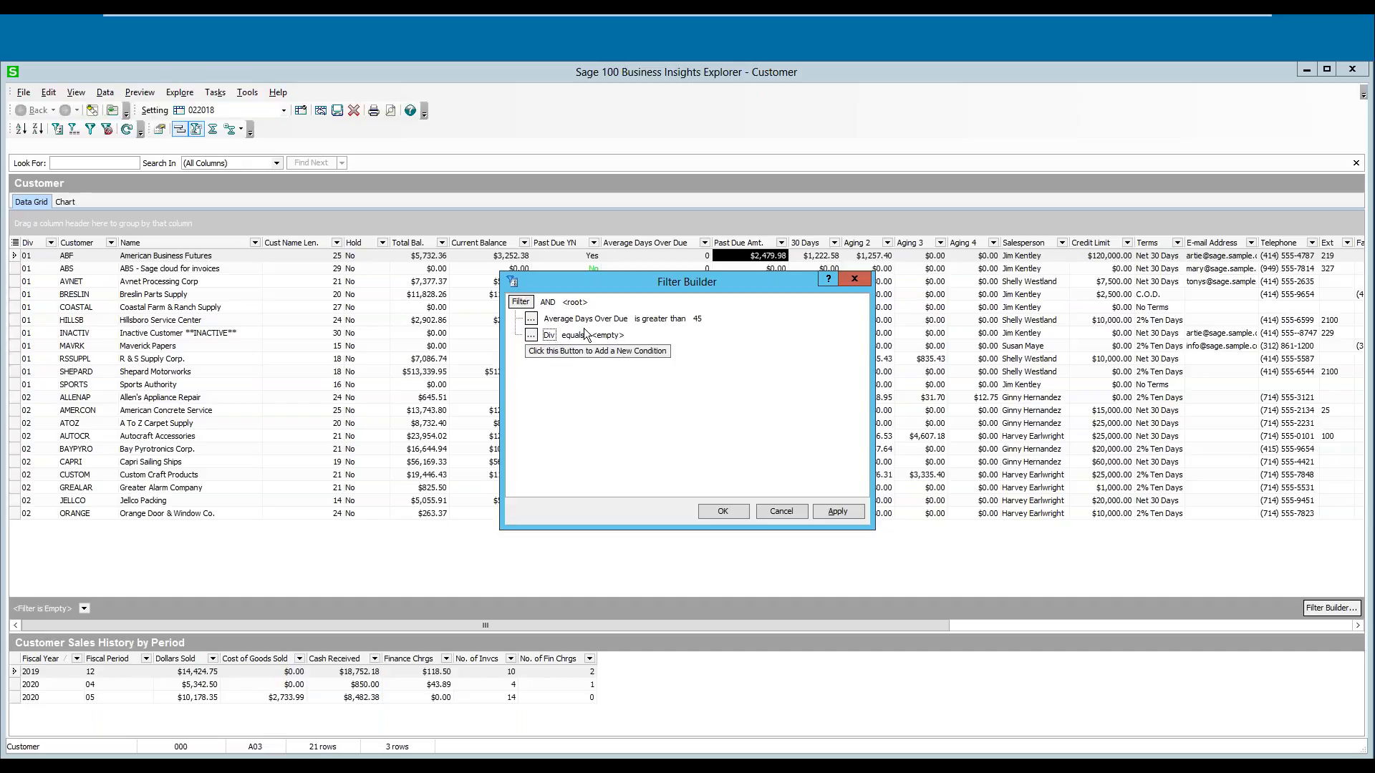
left_click(698, 320)
left_click(549, 335)
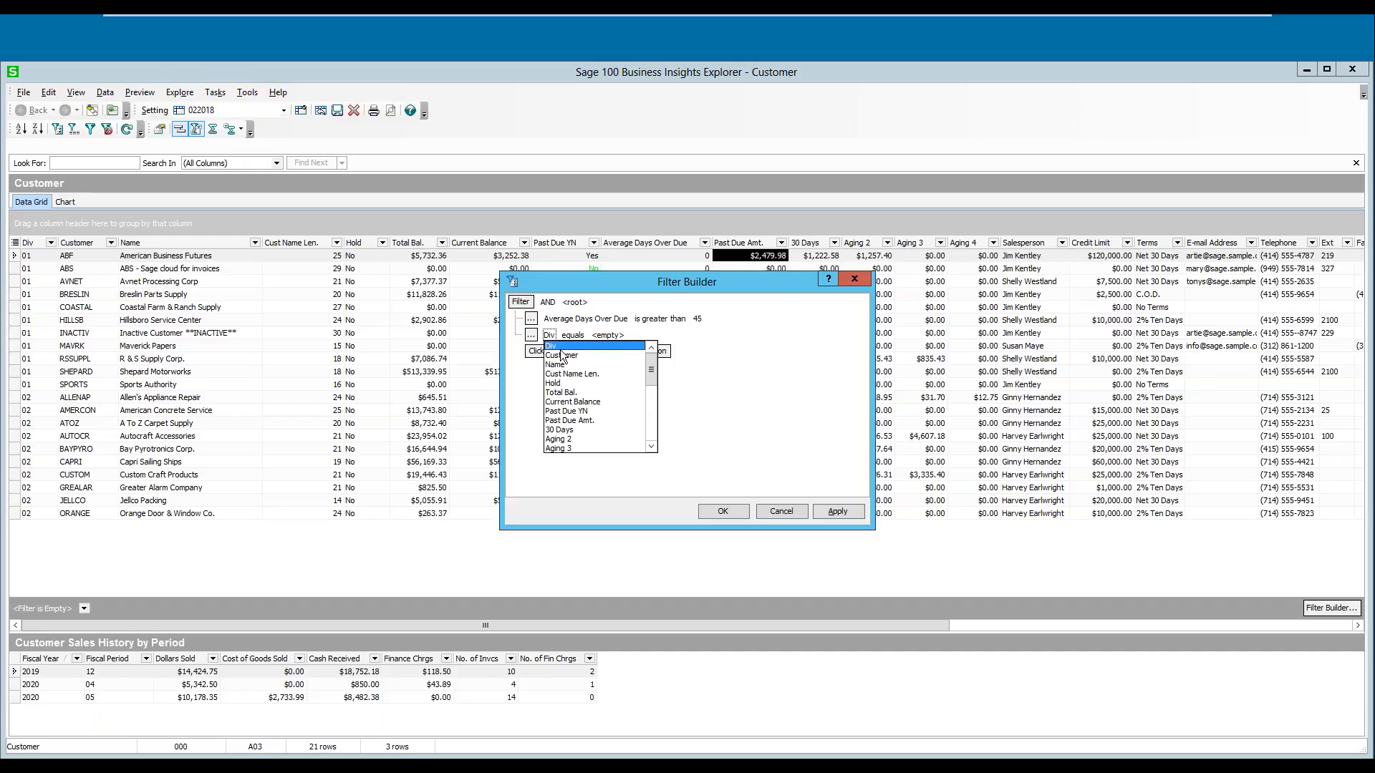
left_click(569, 421)
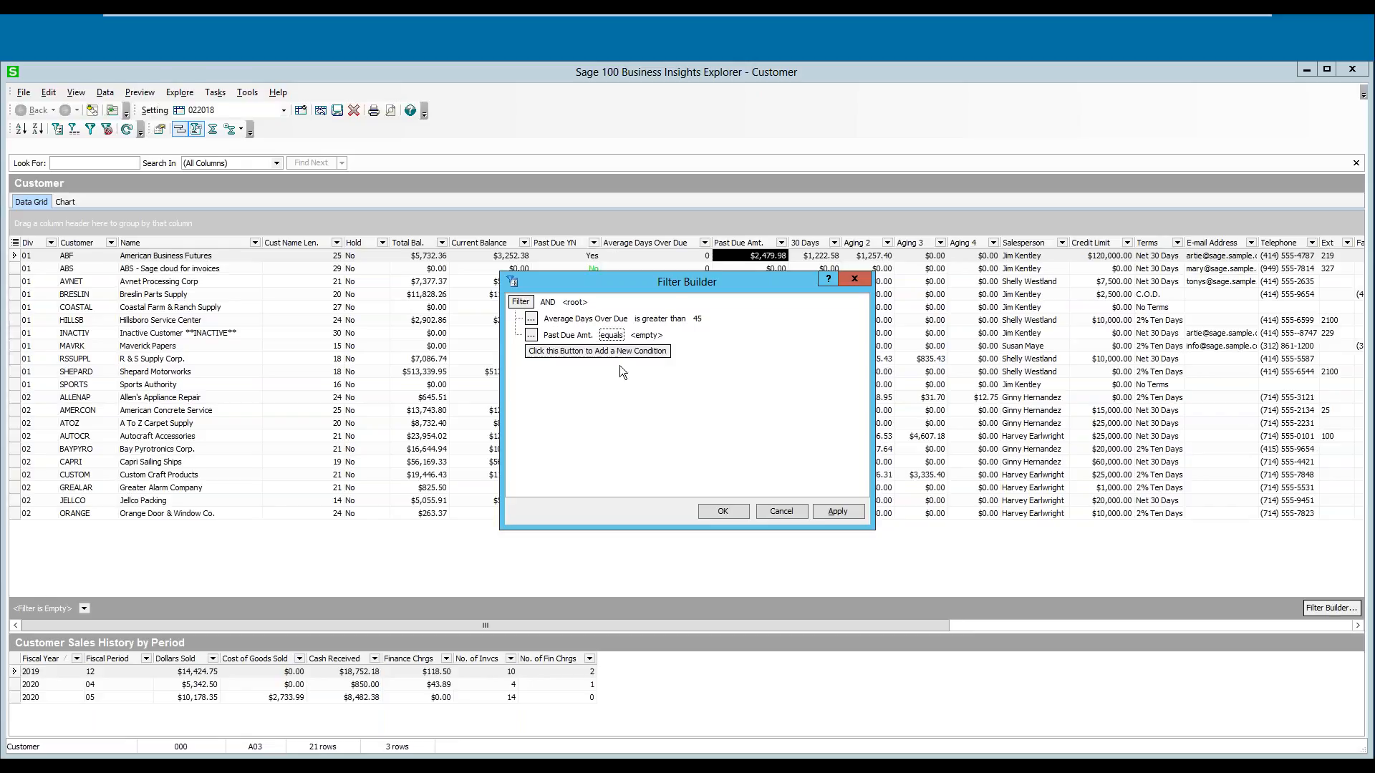
left_click(614, 336)
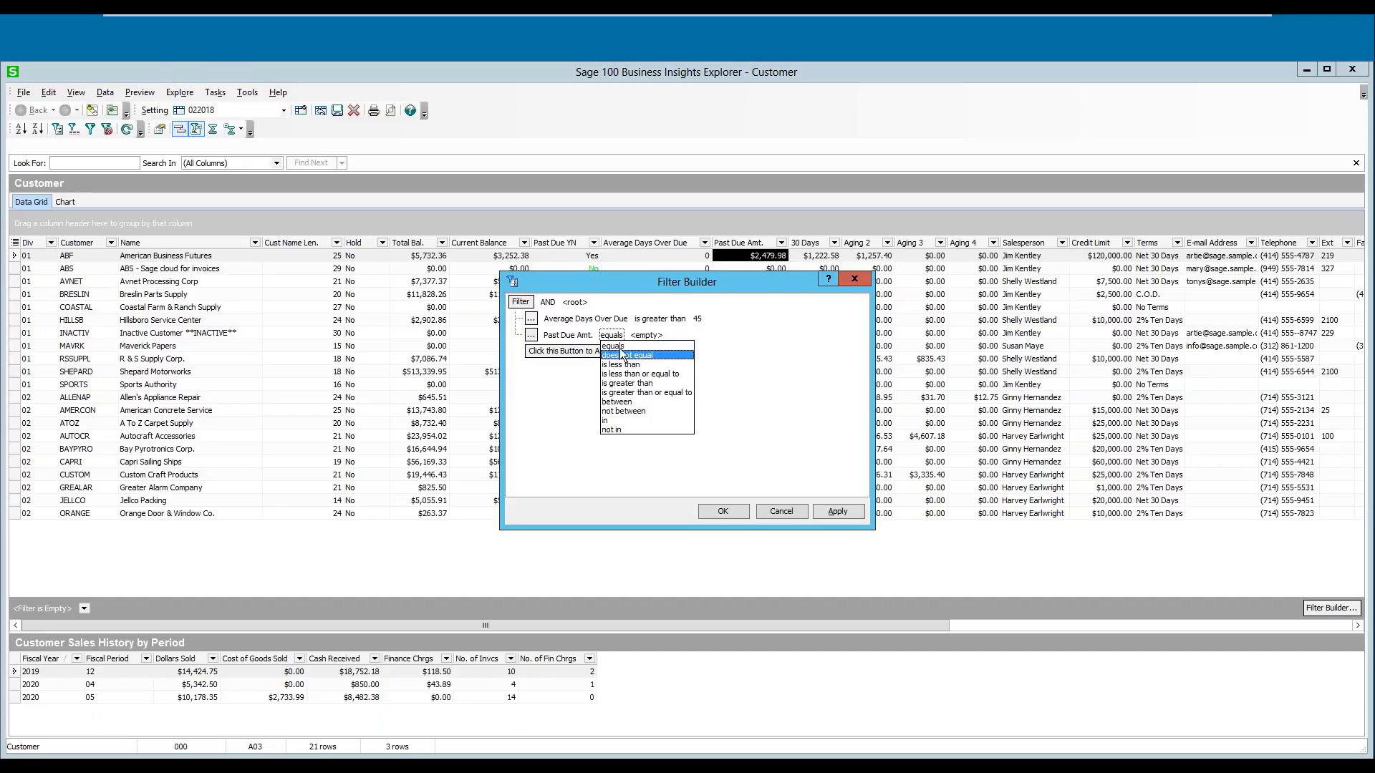
left_click(630, 383)
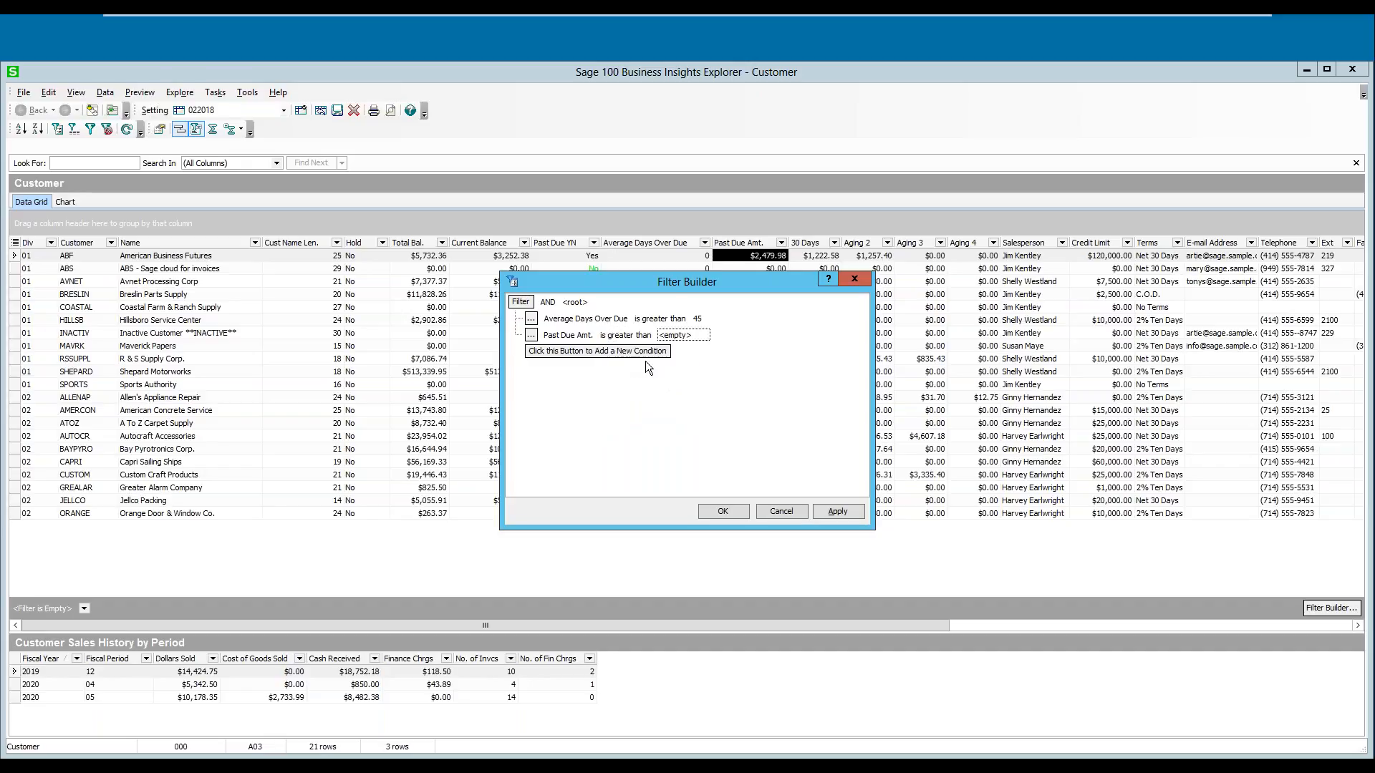
left_click(676, 336)
type("2000")
left_click(839, 509)
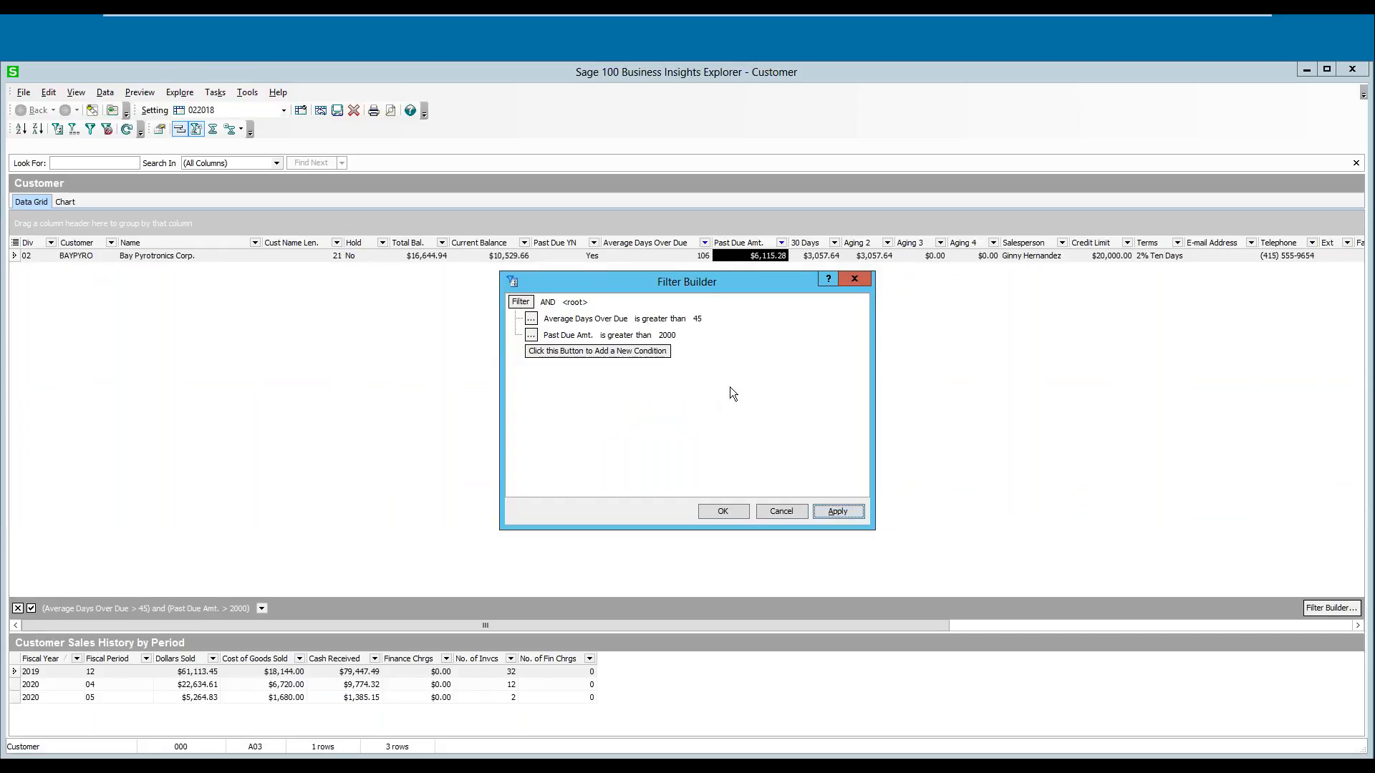
left_click(854, 279)
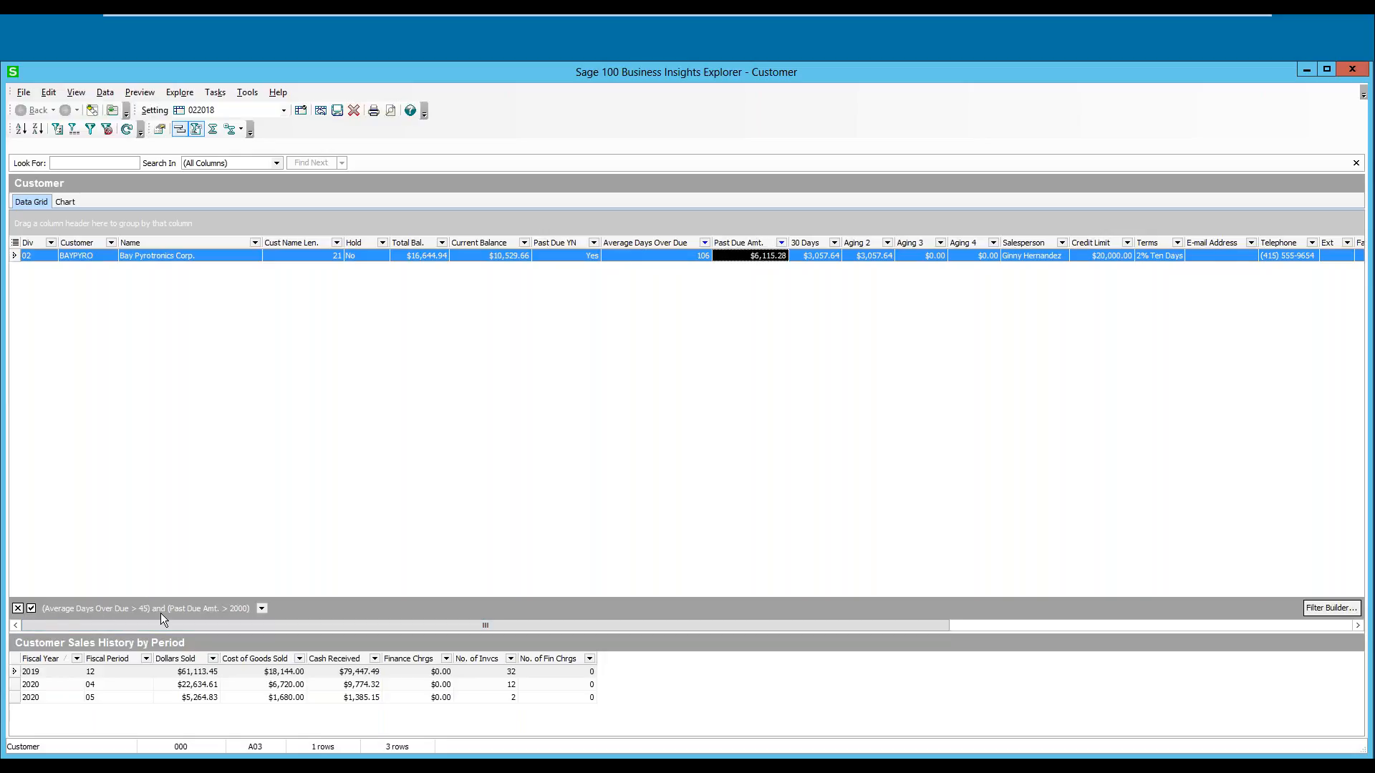
Step: Toggle the combined filter off and on, and select the recent filter Total Bal. = 0 instead
left_click(260, 607)
left_click(260, 606)
left_click(31, 607)
left_click(30, 608)
left_click(31, 608)
left_click(262, 608)
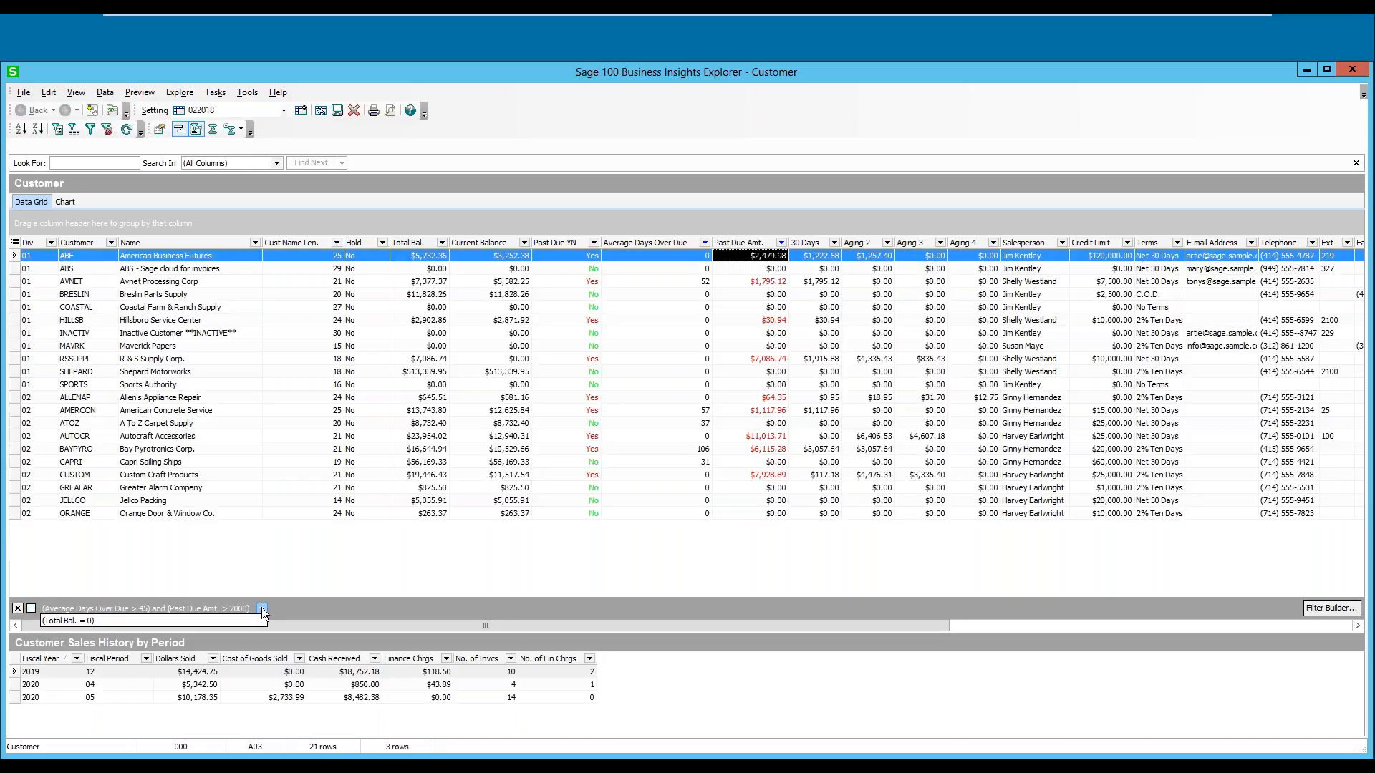
left_click(71, 621)
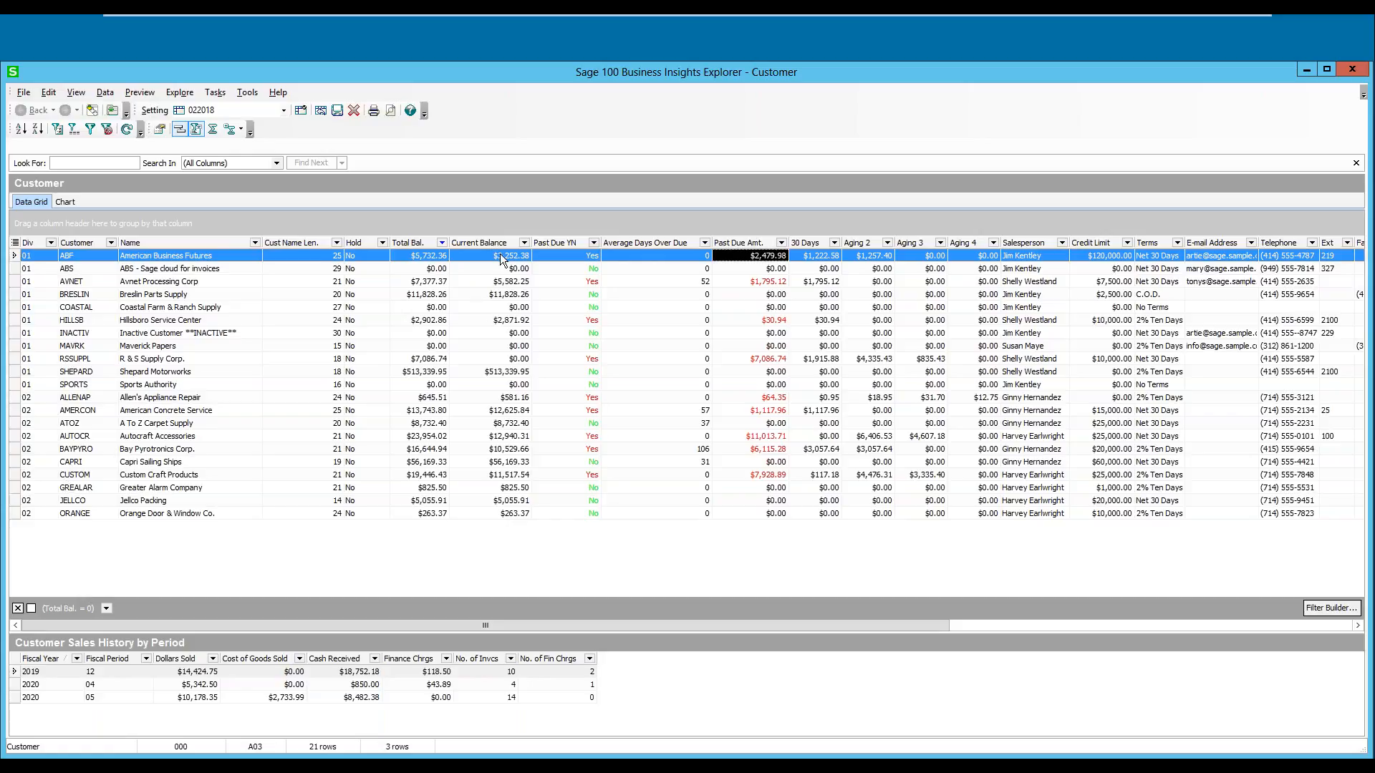
Step: Clear the Total Bal. filter and sort the customer list by Past Due Amt. in descending order
left_click(441, 244)
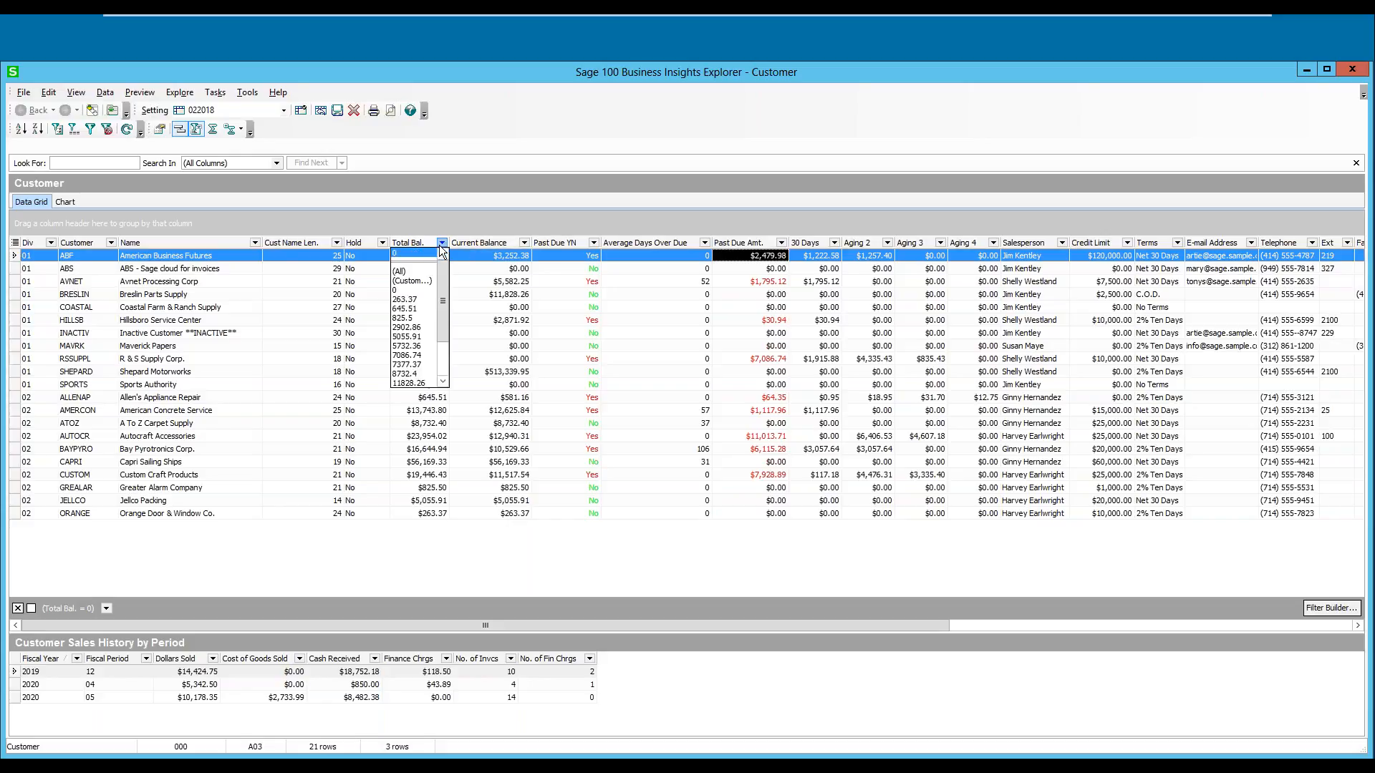
left_click(408, 268)
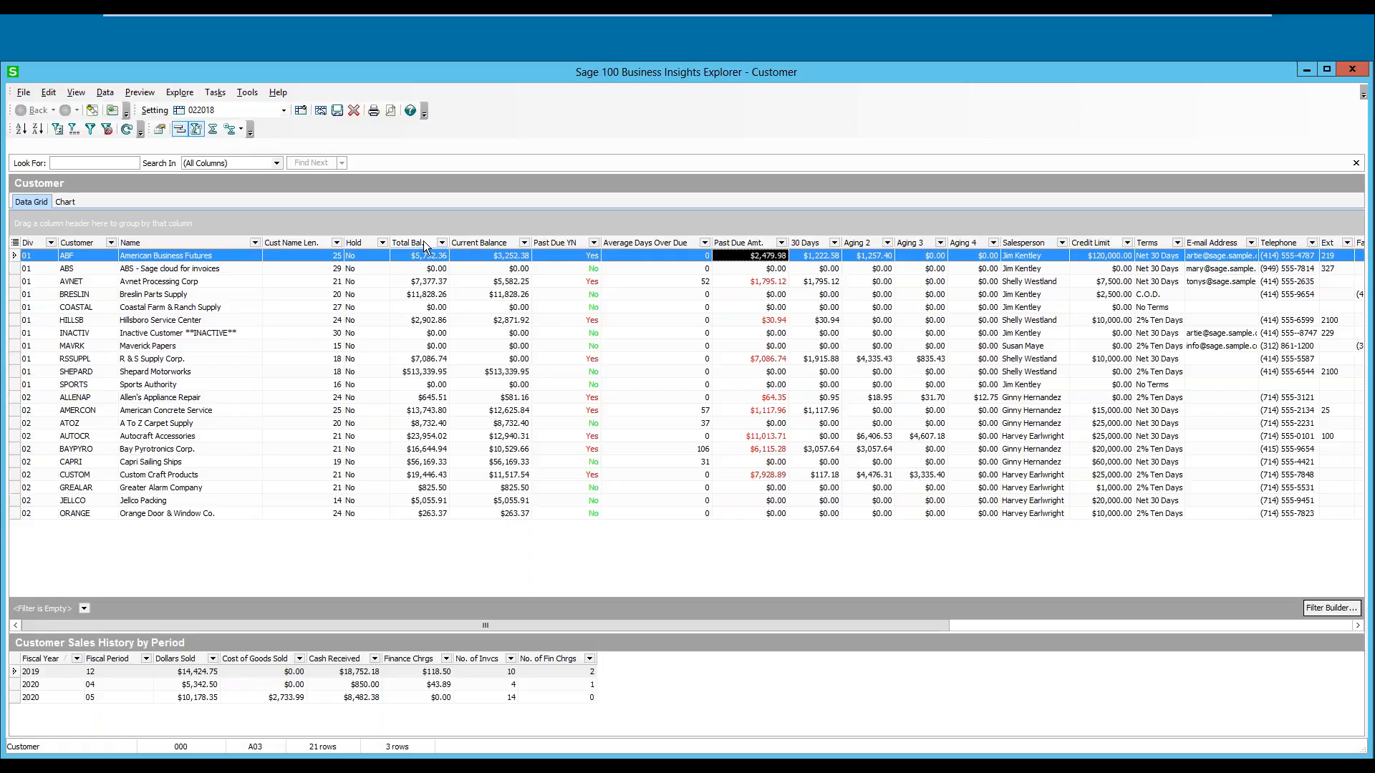
left_click(750, 242)
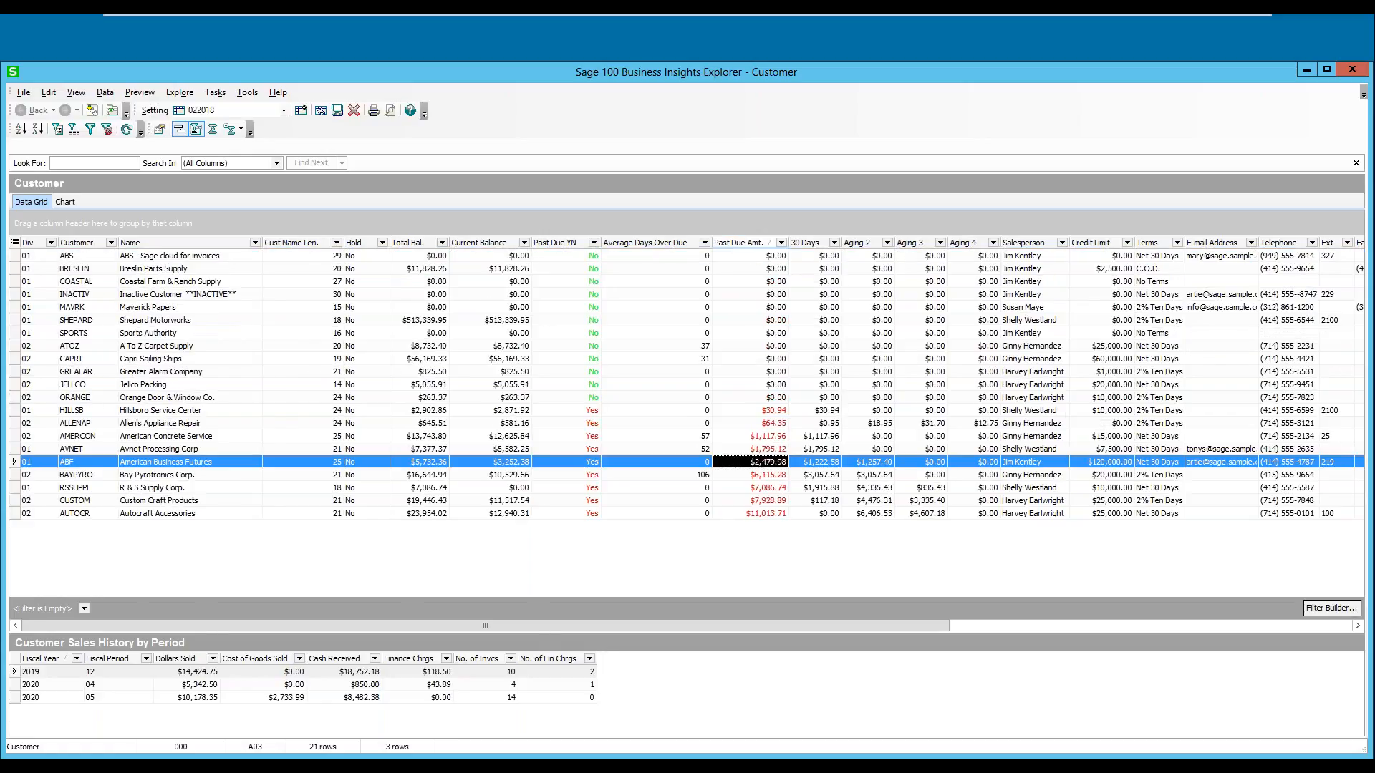
left_click(750, 243)
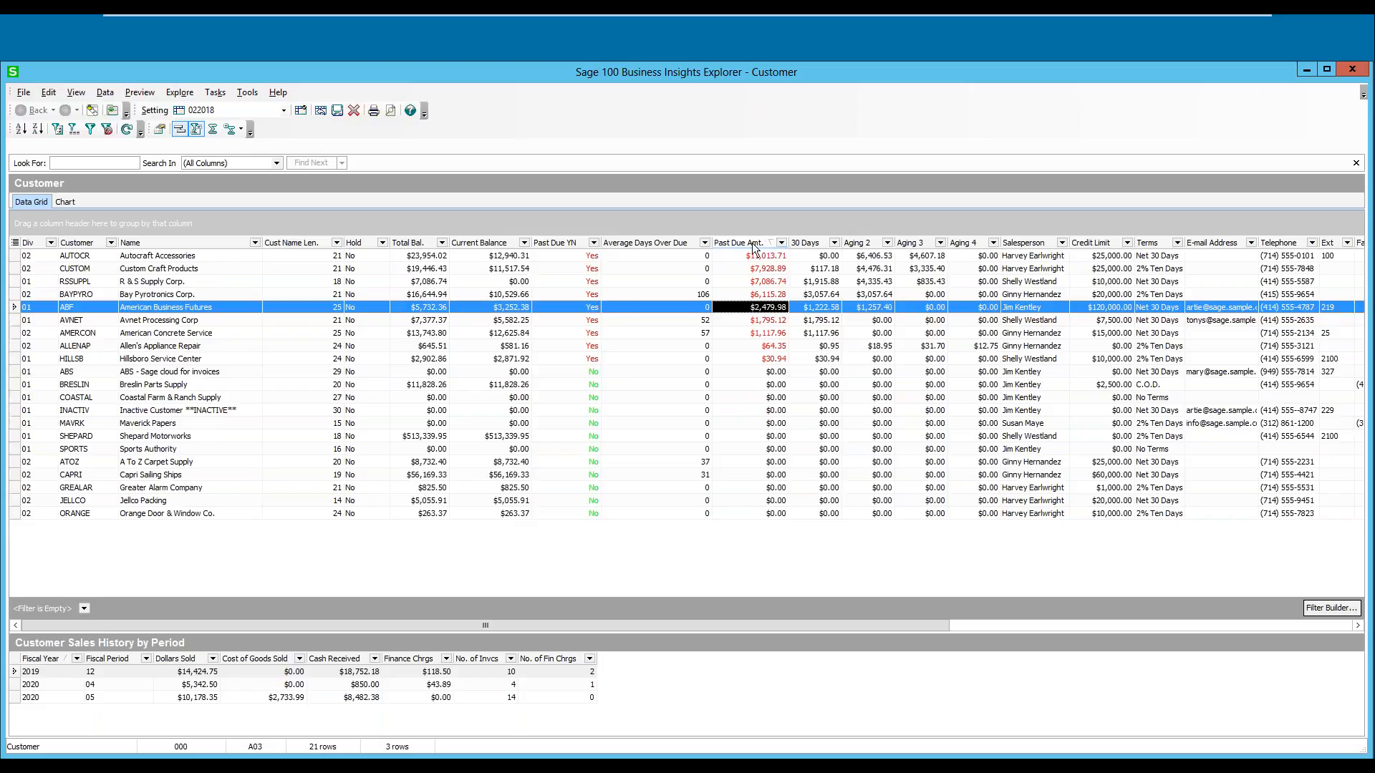
left_click(763, 242)
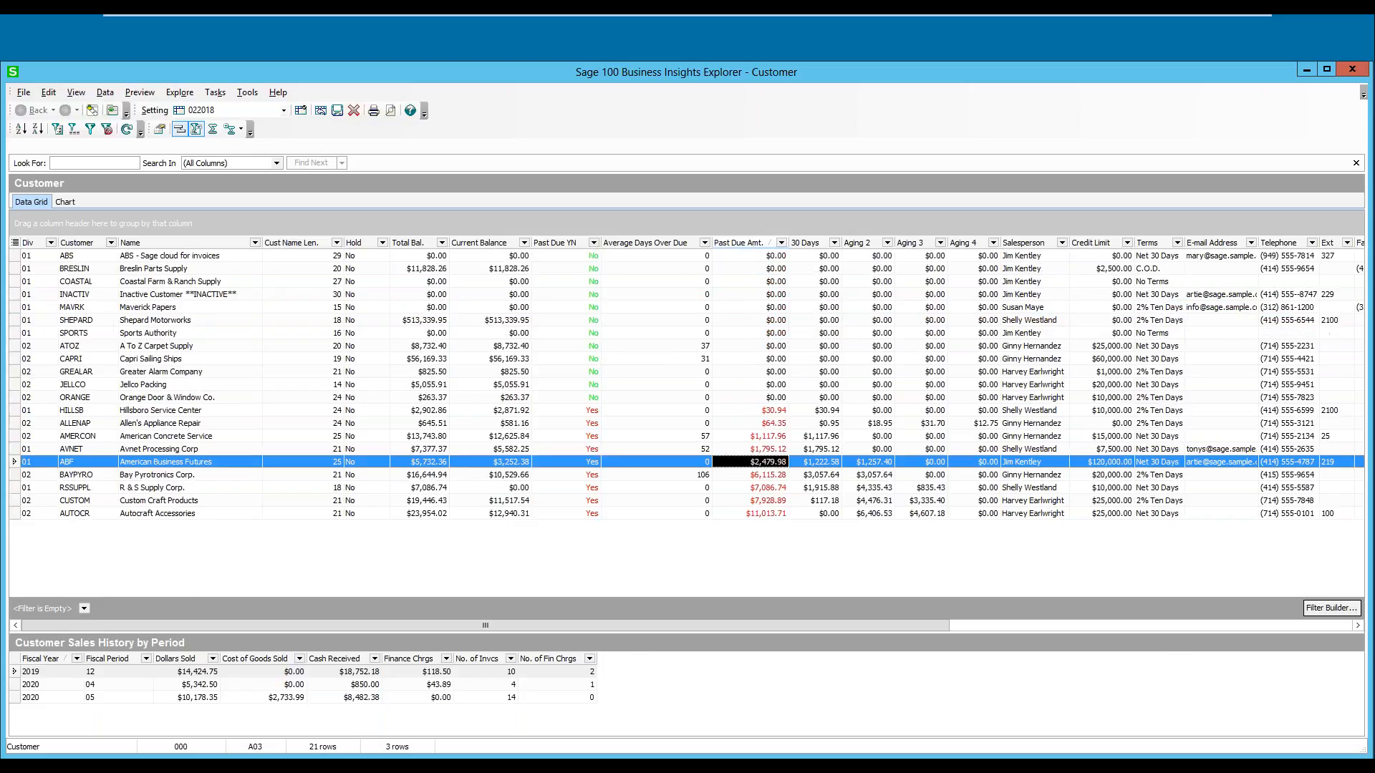
left_click(736, 242)
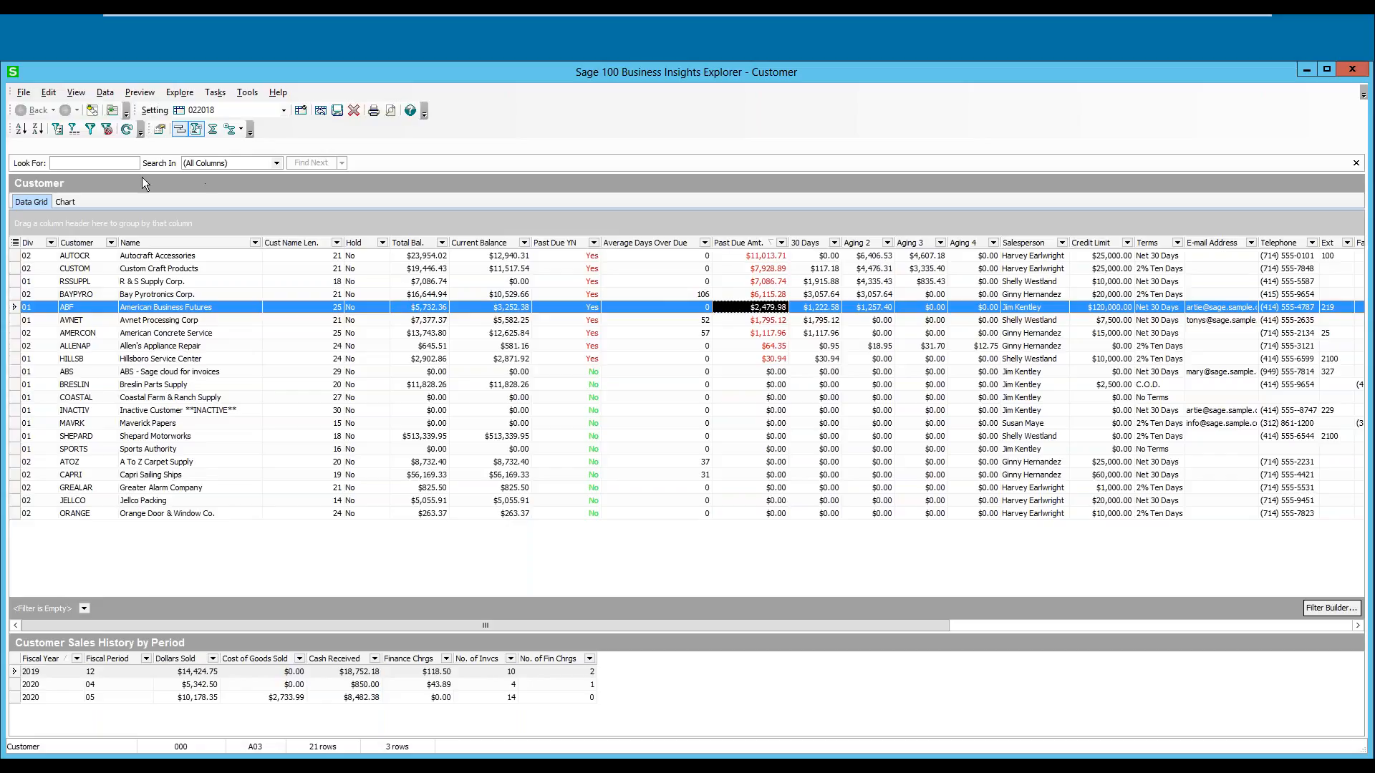
Step: Review the export options available for the customer list
left_click(24, 93)
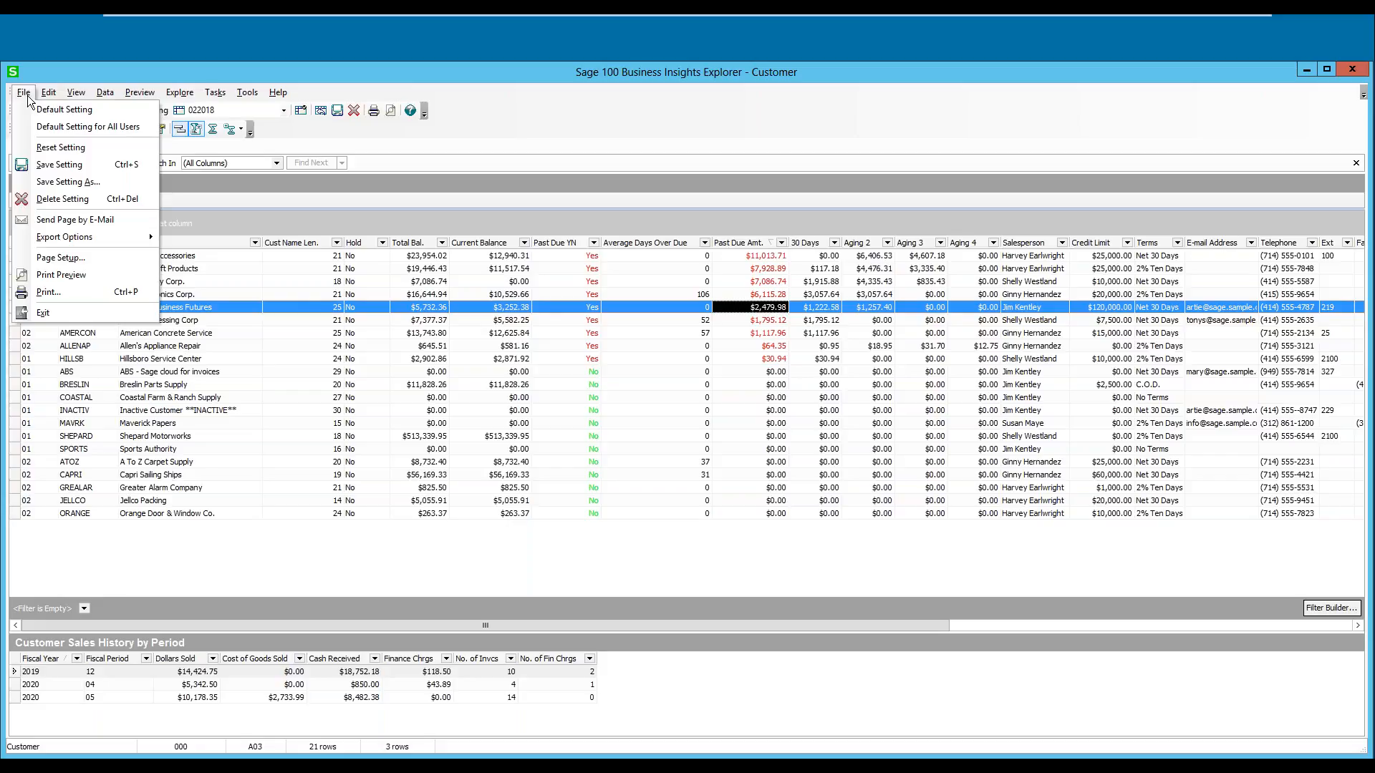
mouse_move(91, 236)
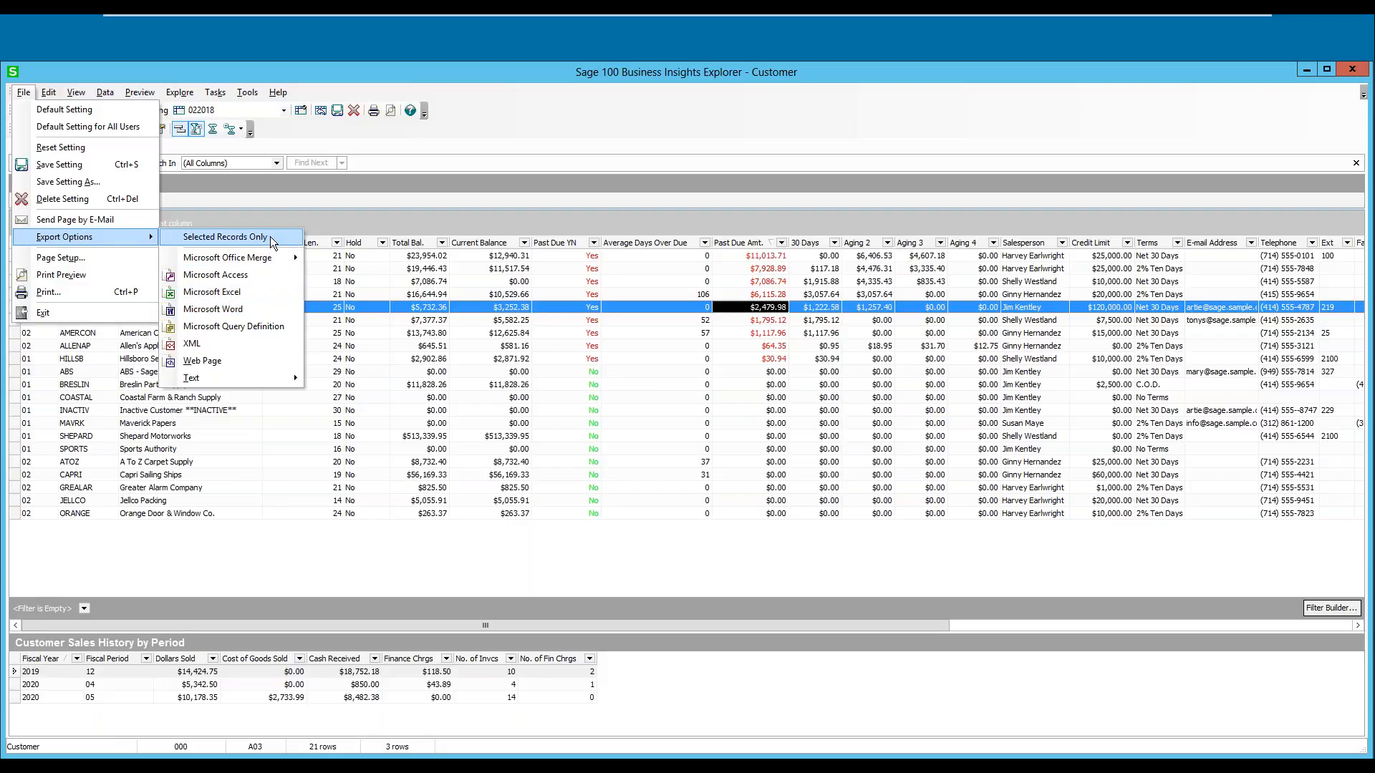
left_click(427, 217)
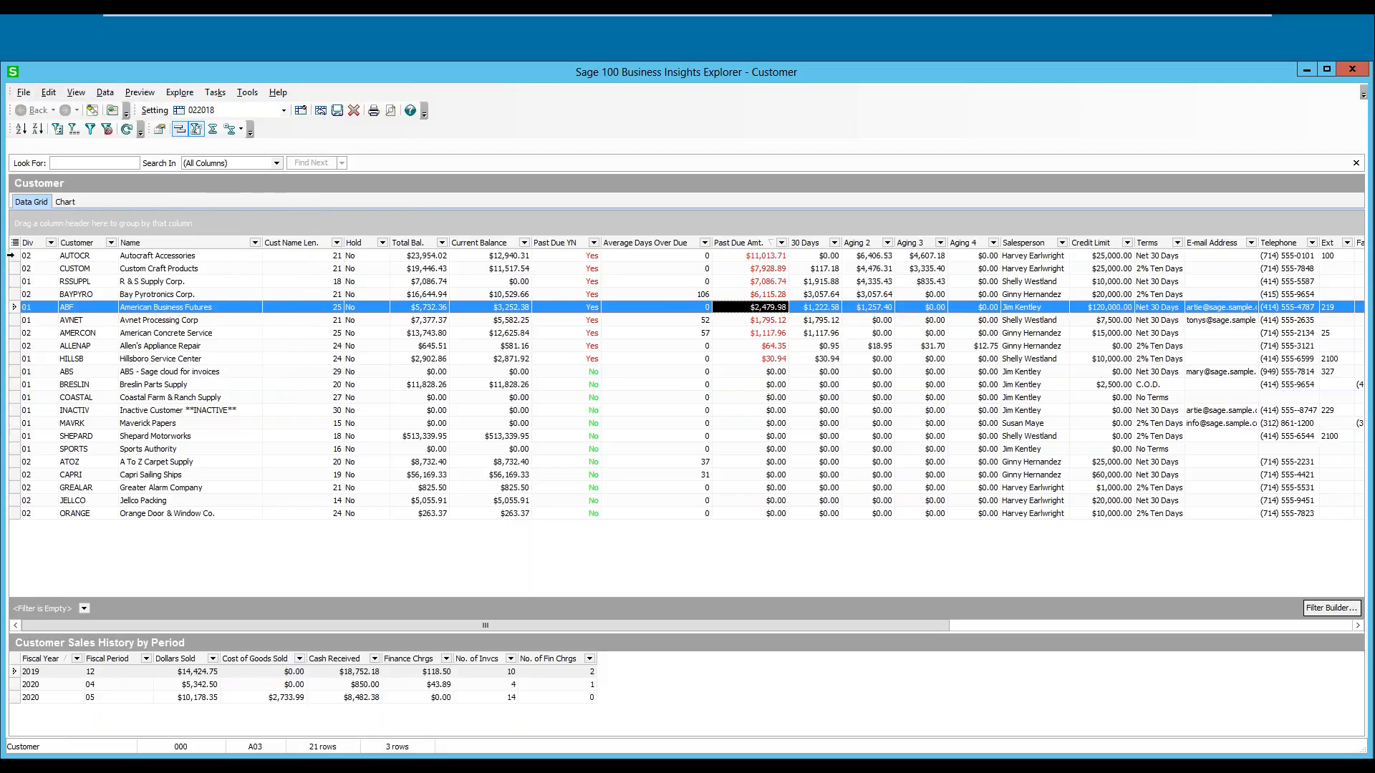
Step: Select the first five customer rows in the grid and deselect them again
left_click_drag(10, 255, 7, 345)
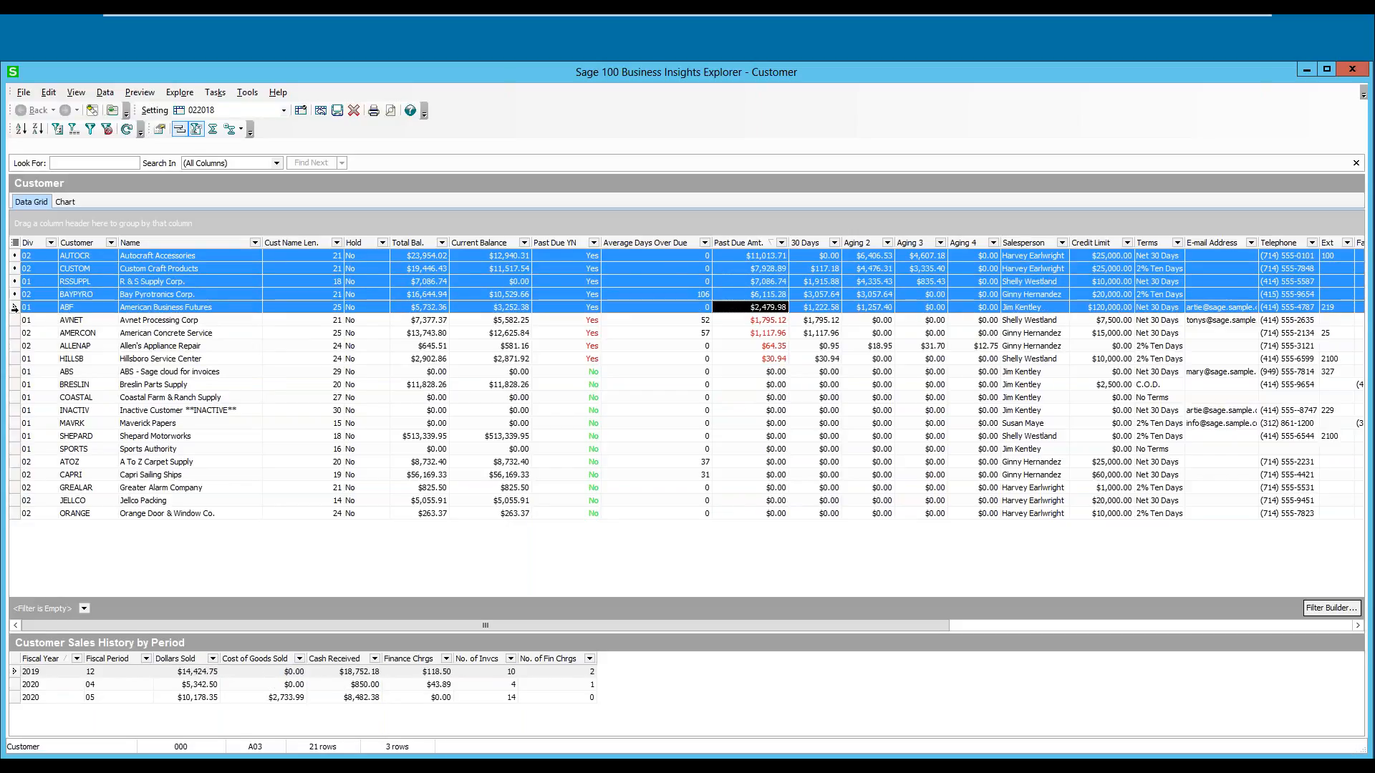
left_click(14, 307, "ctrl")
left_click(14, 294, "ctrl")
left_click(15, 282, "ctrl")
left_click(14, 268, "ctrl")
left_click(14, 256, "ctrl")
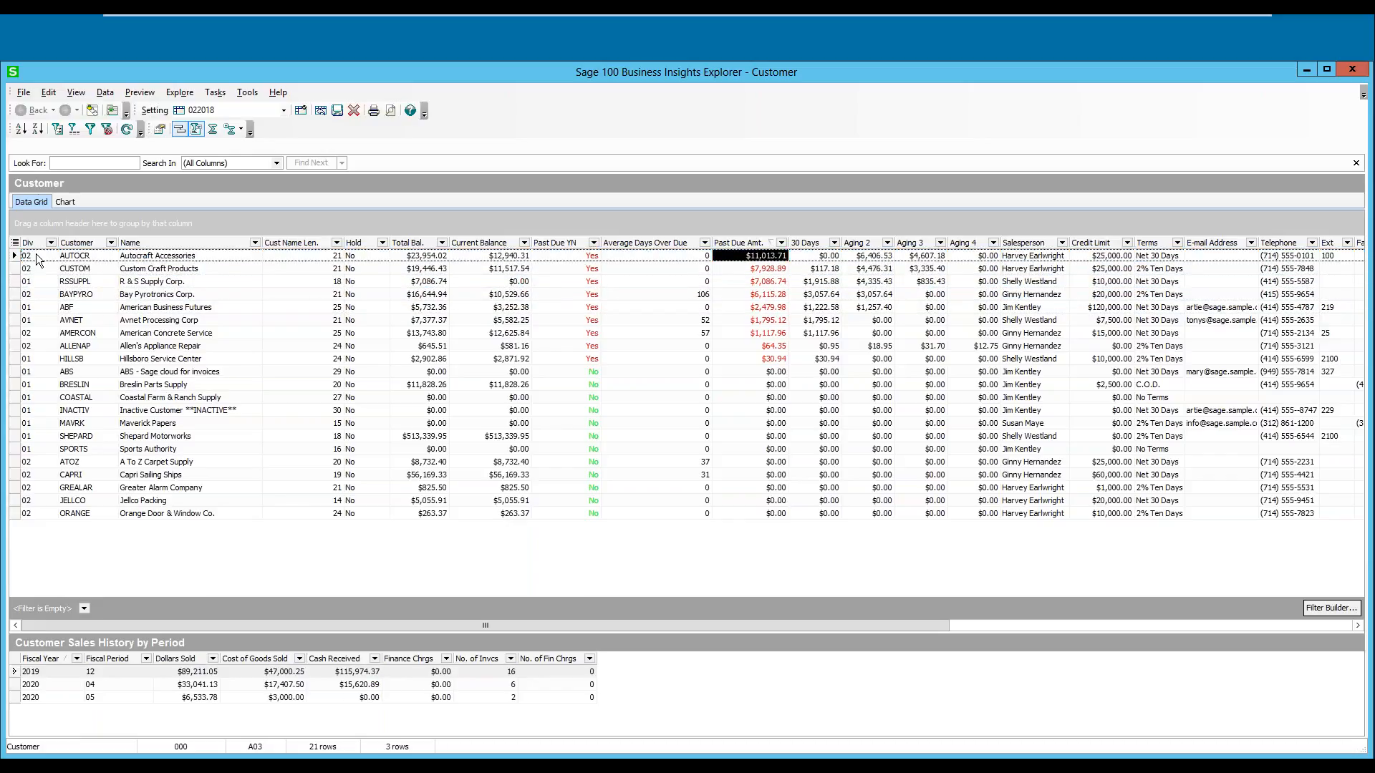
Step: Turn the Selected Records Only export option on and back off
left_click(24, 93)
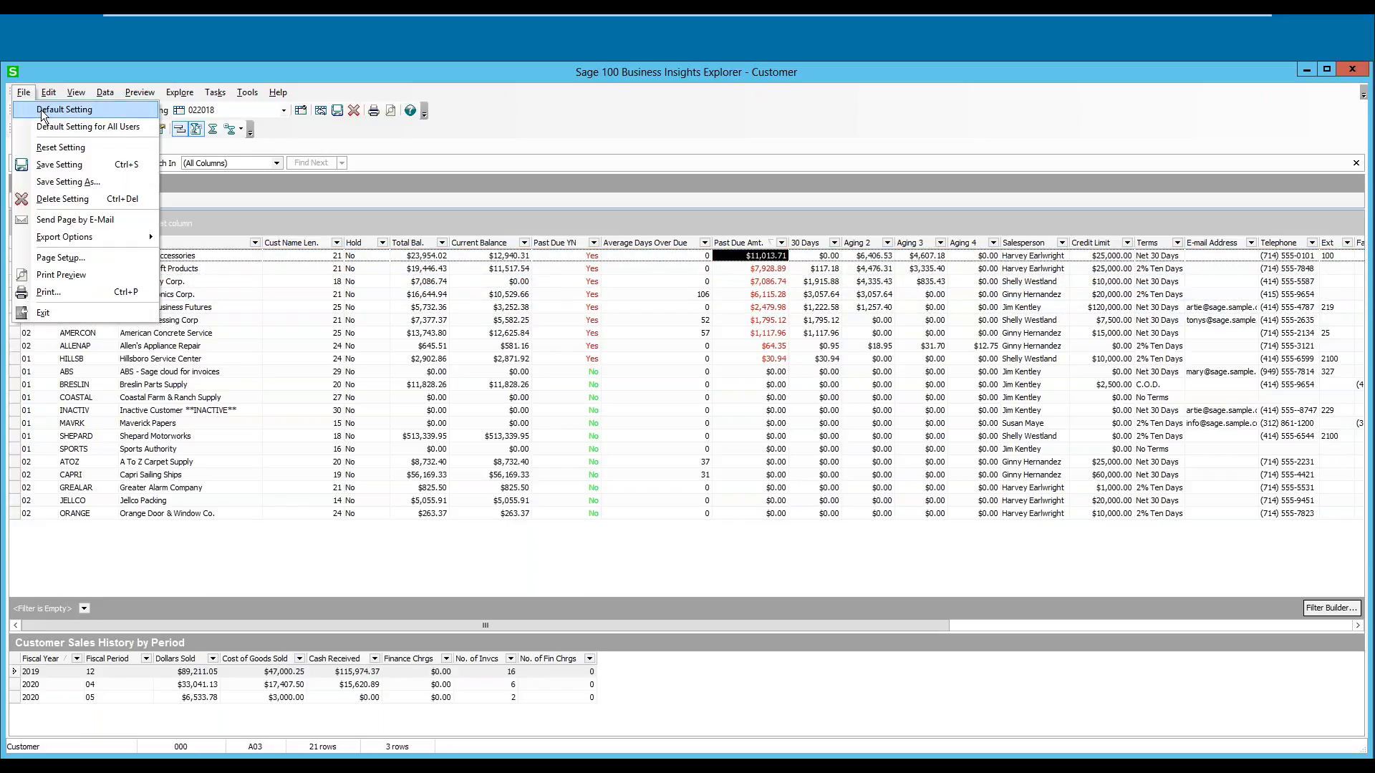
mouse_move(74, 237)
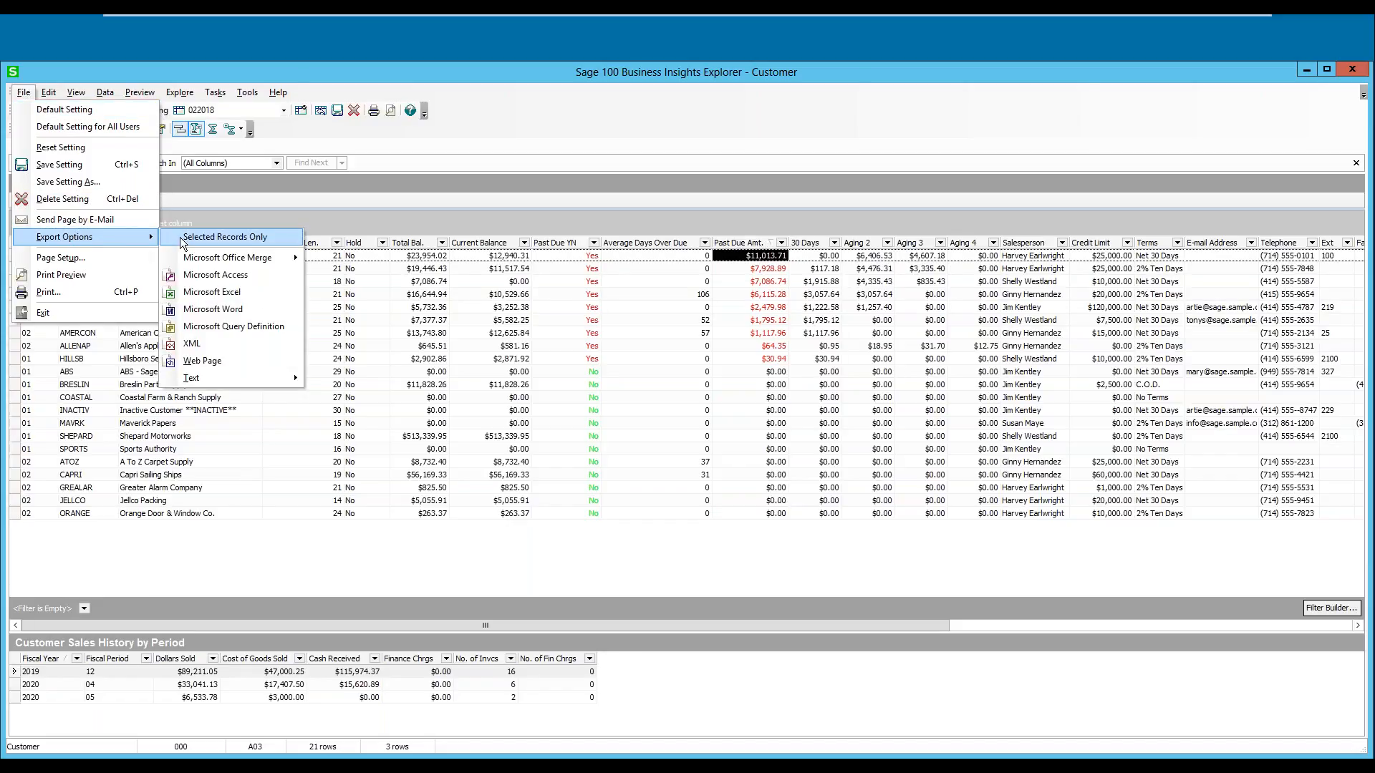
left_click(198, 237)
left_click(26, 92)
mouse_move(61, 238)
left_click(168, 238)
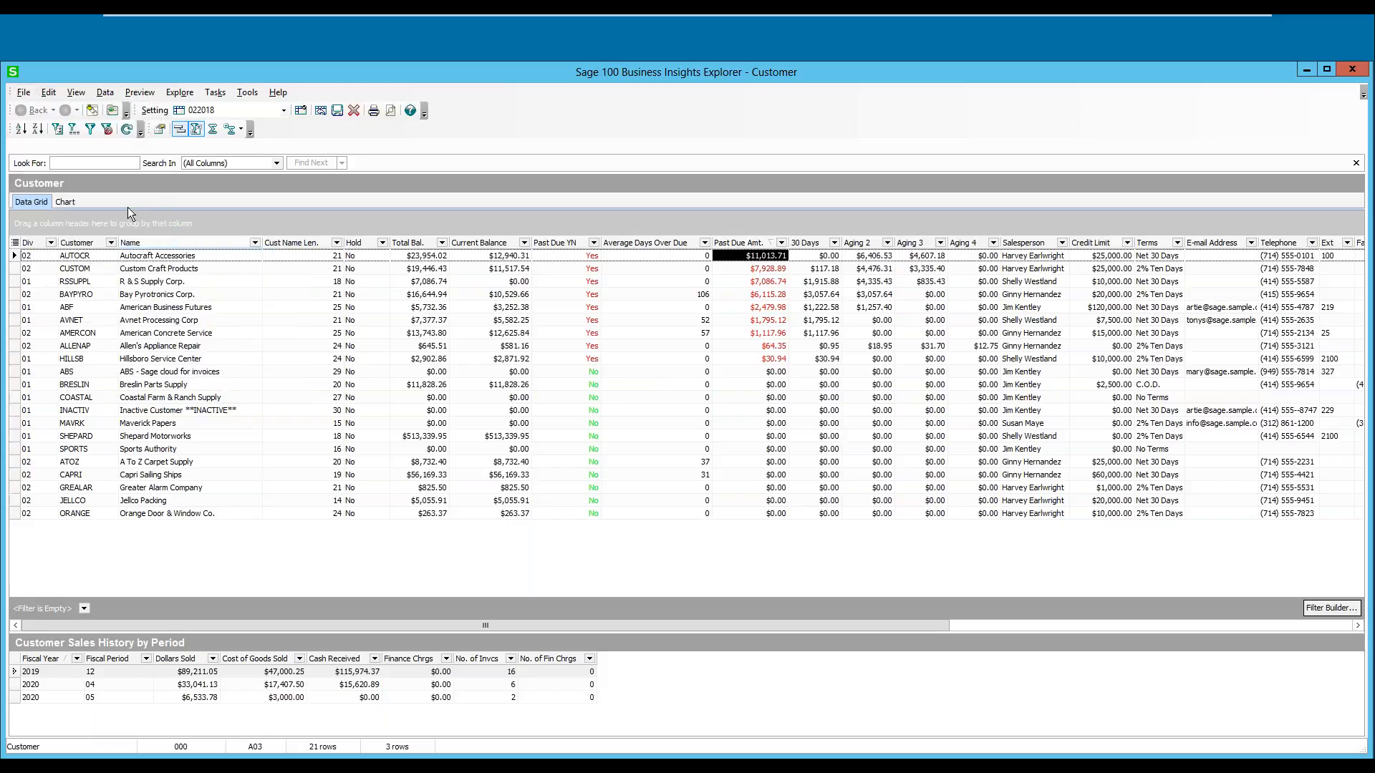
Step: Export the customer list to Microsoft Excel and dismiss the Office activation wizard
left_click(22, 91)
mouse_move(78, 237)
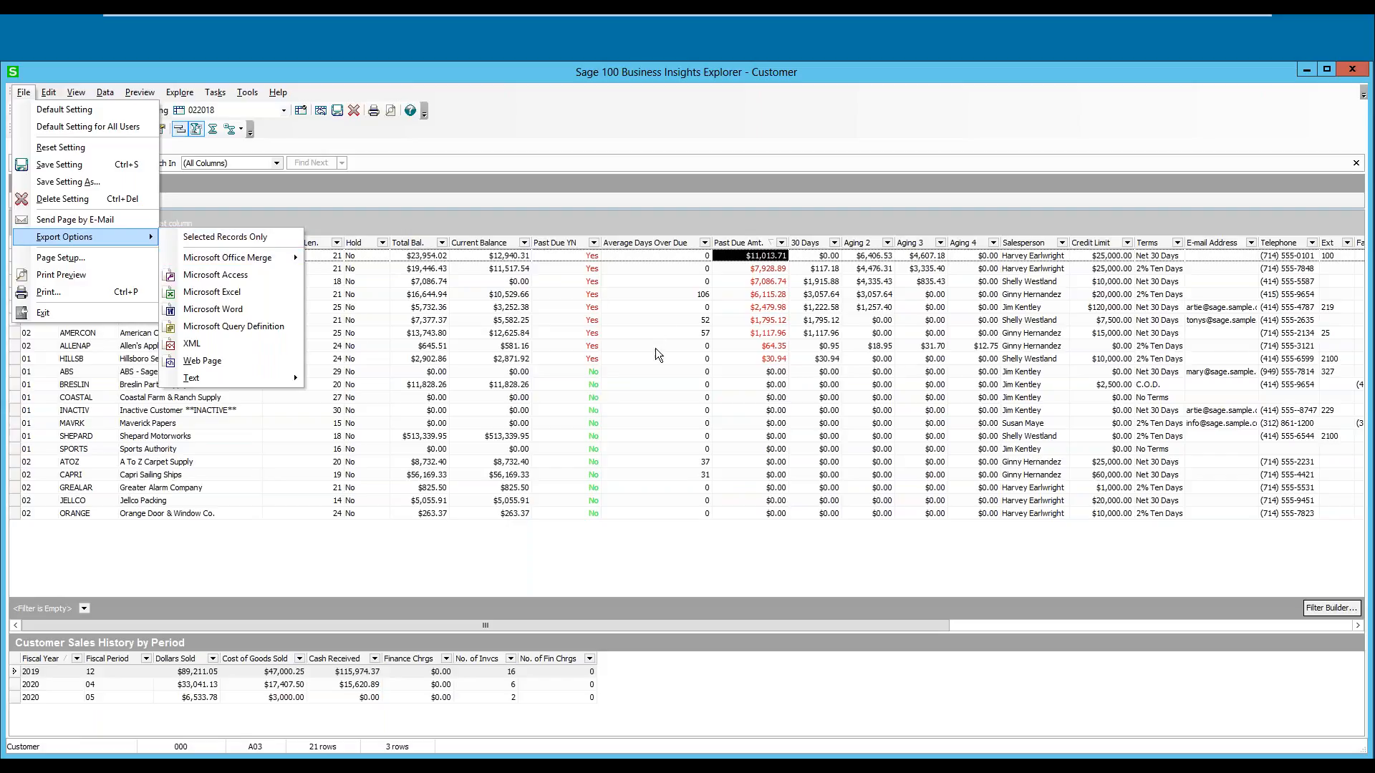
left_click(222, 295)
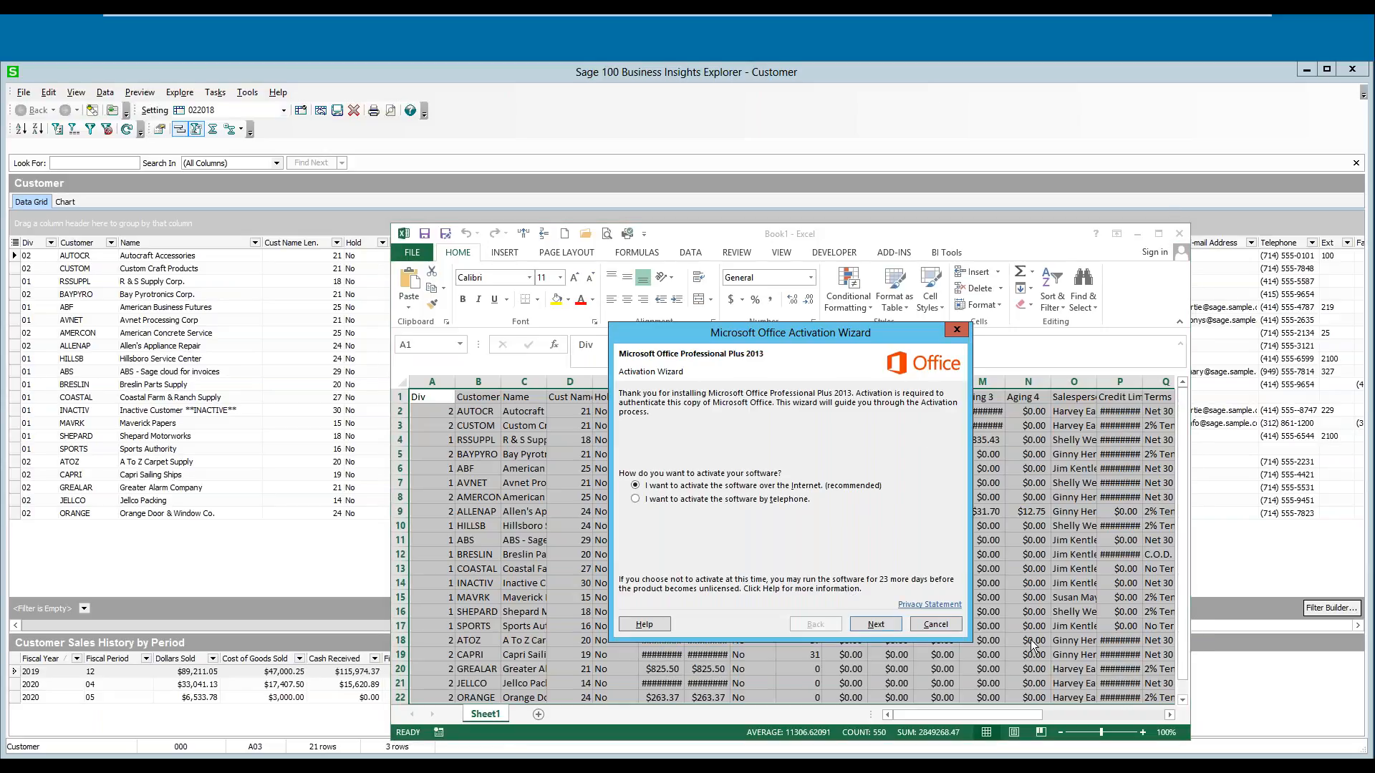
left_click(935, 623)
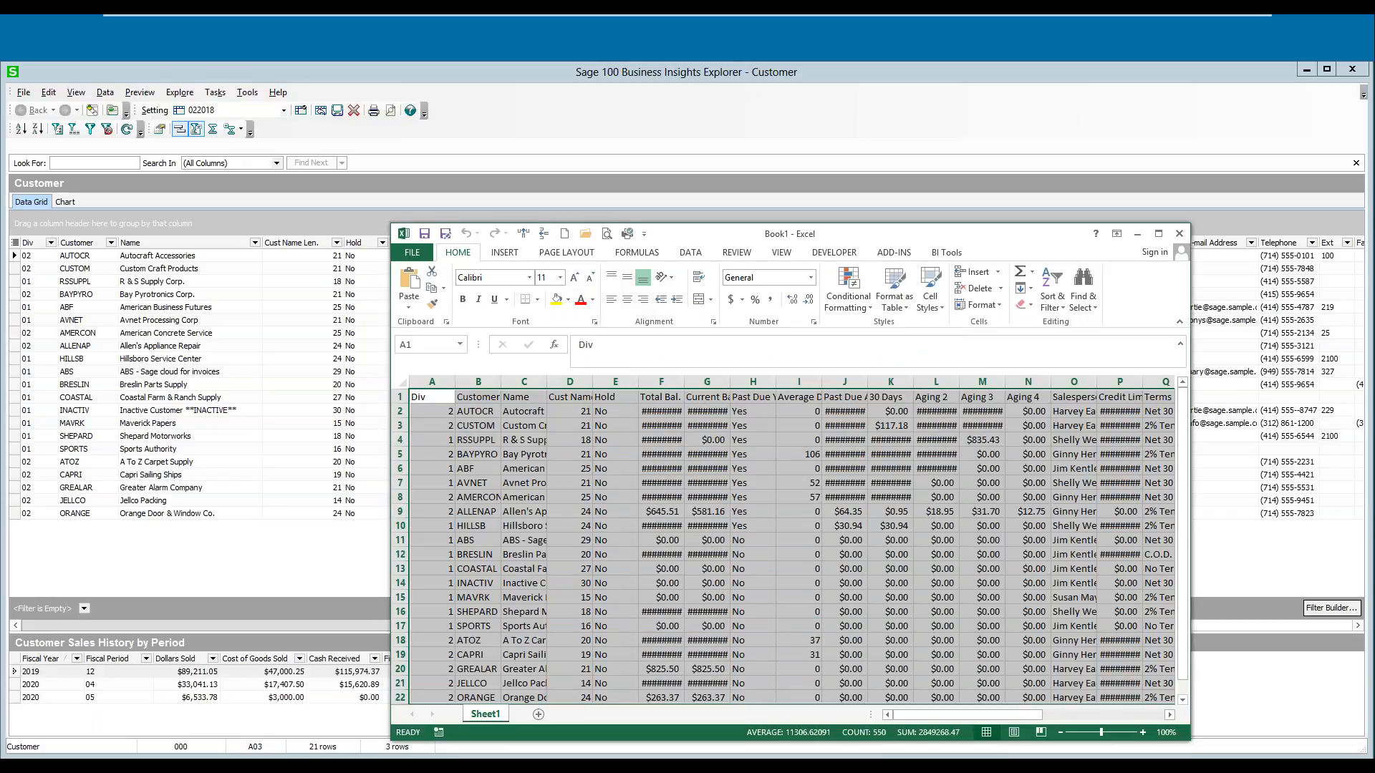
Step: Maximize the exported workbook, auto-fit the Total Bal. column and close the workbook without saving
left_click(1158, 234)
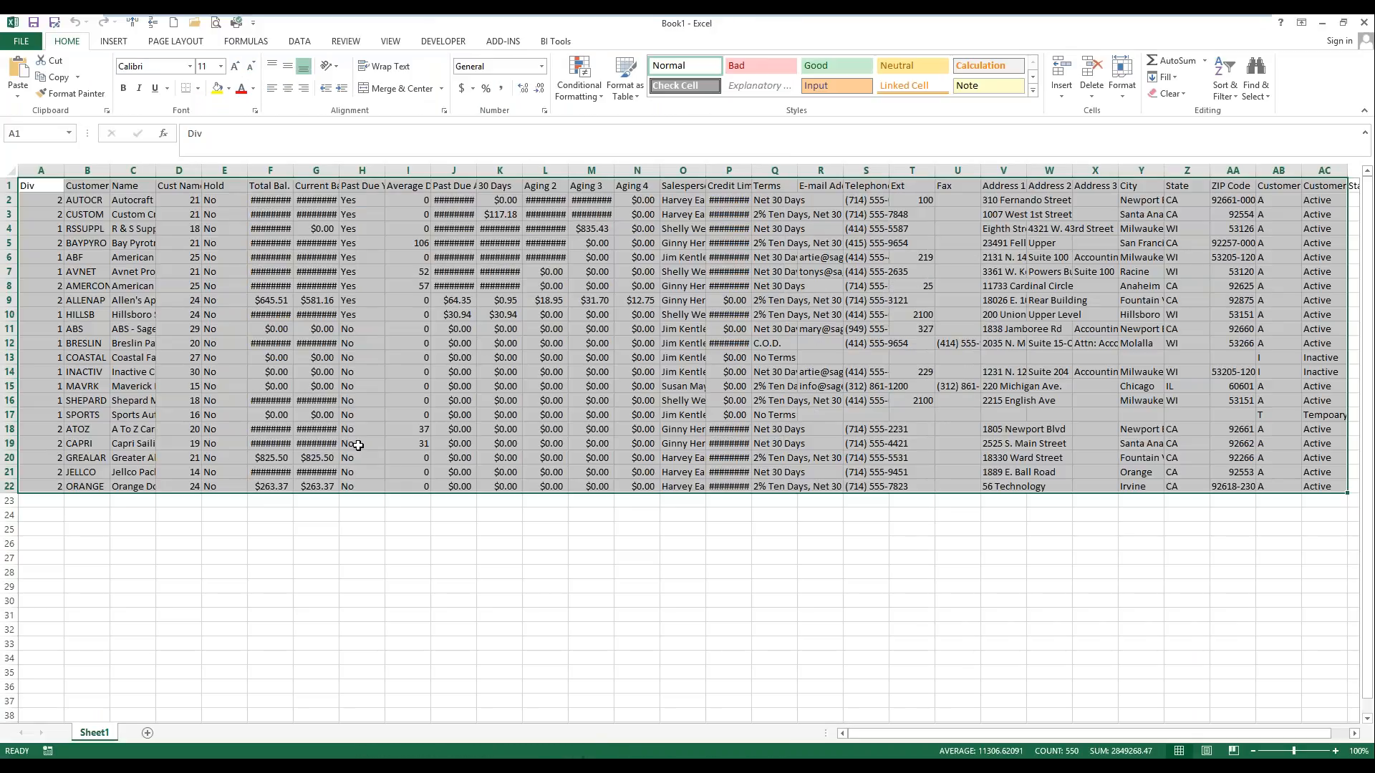
left_click(254, 281)
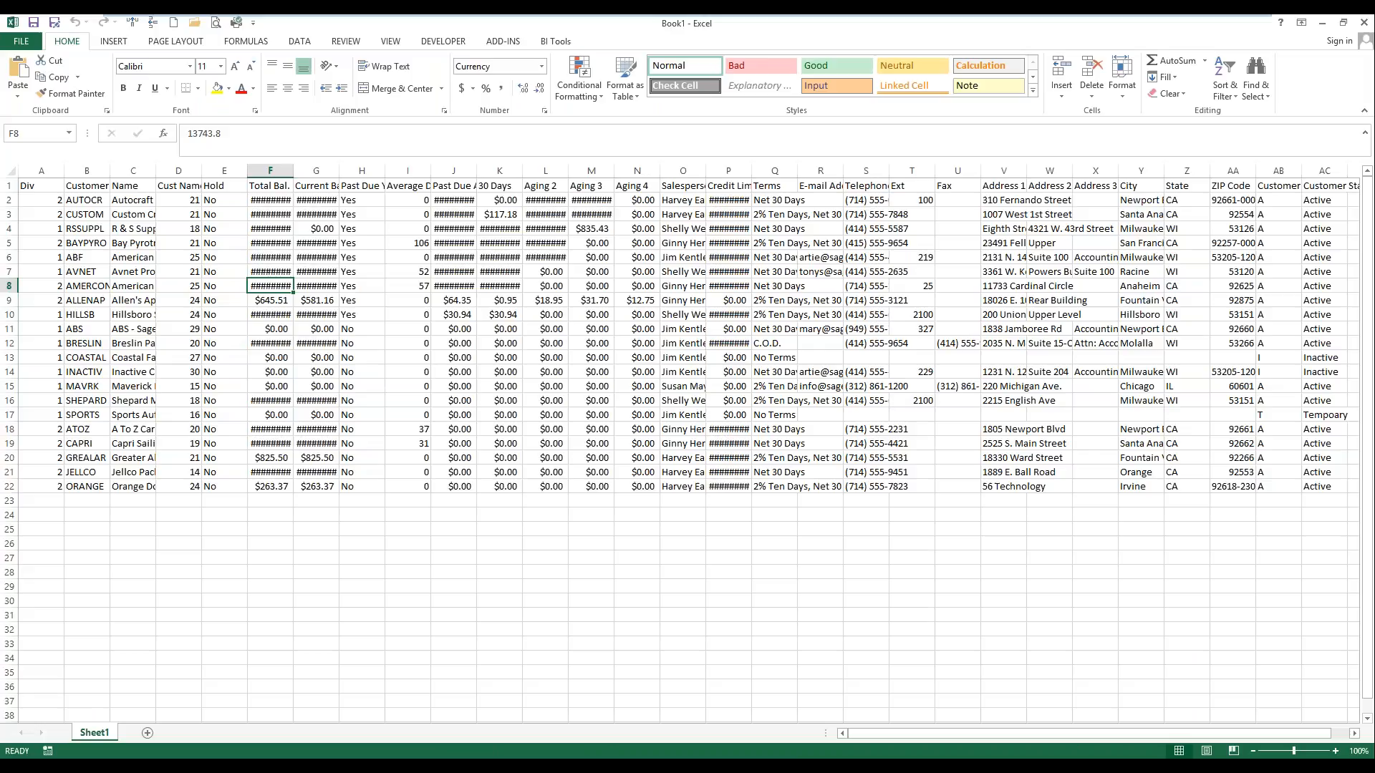
left_click(297, 176)
left_click(296, 176)
double_click(296, 176)
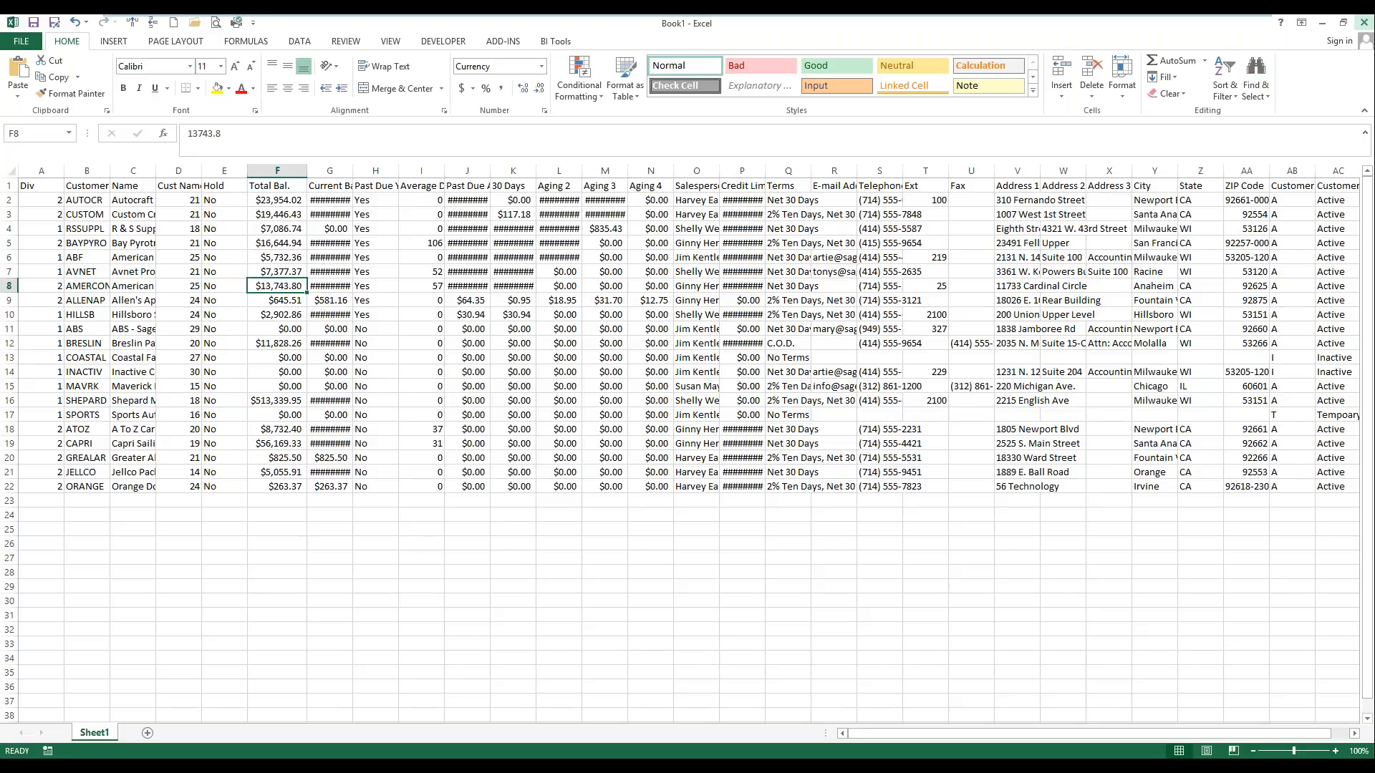
left_click(1364, 22)
left_click(676, 408)
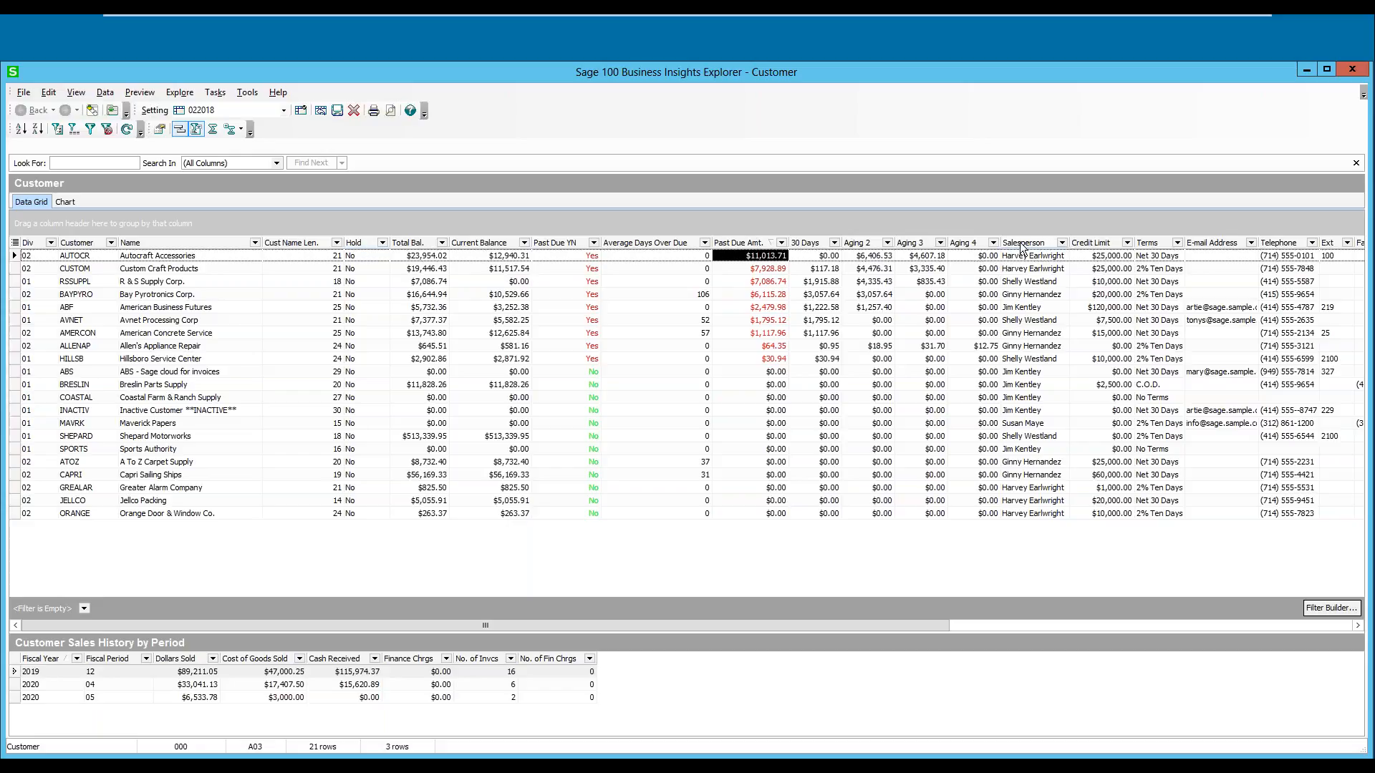
Step: Group the customers by Salesperson and show the grand total and group summary footers
left_click_drag(1022, 247, 994, 226)
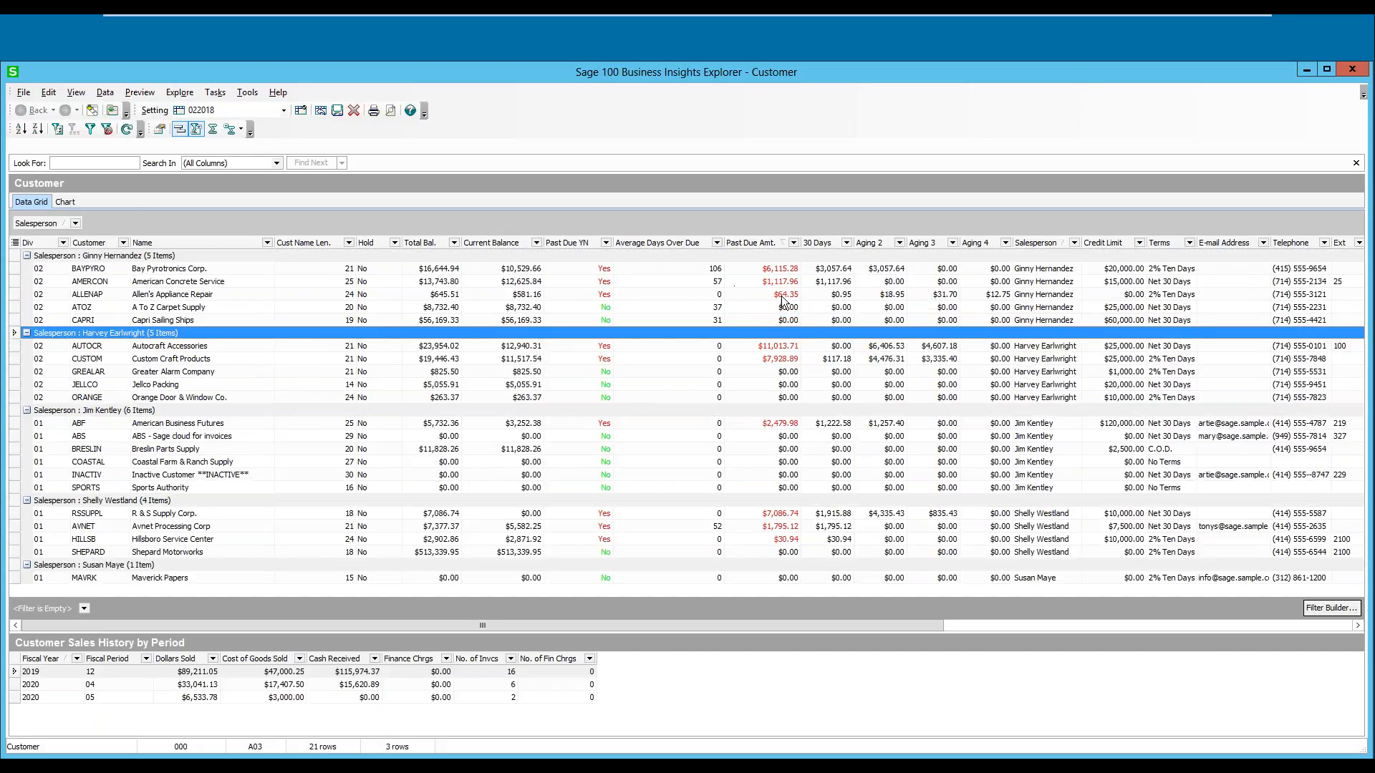
left_click(213, 128)
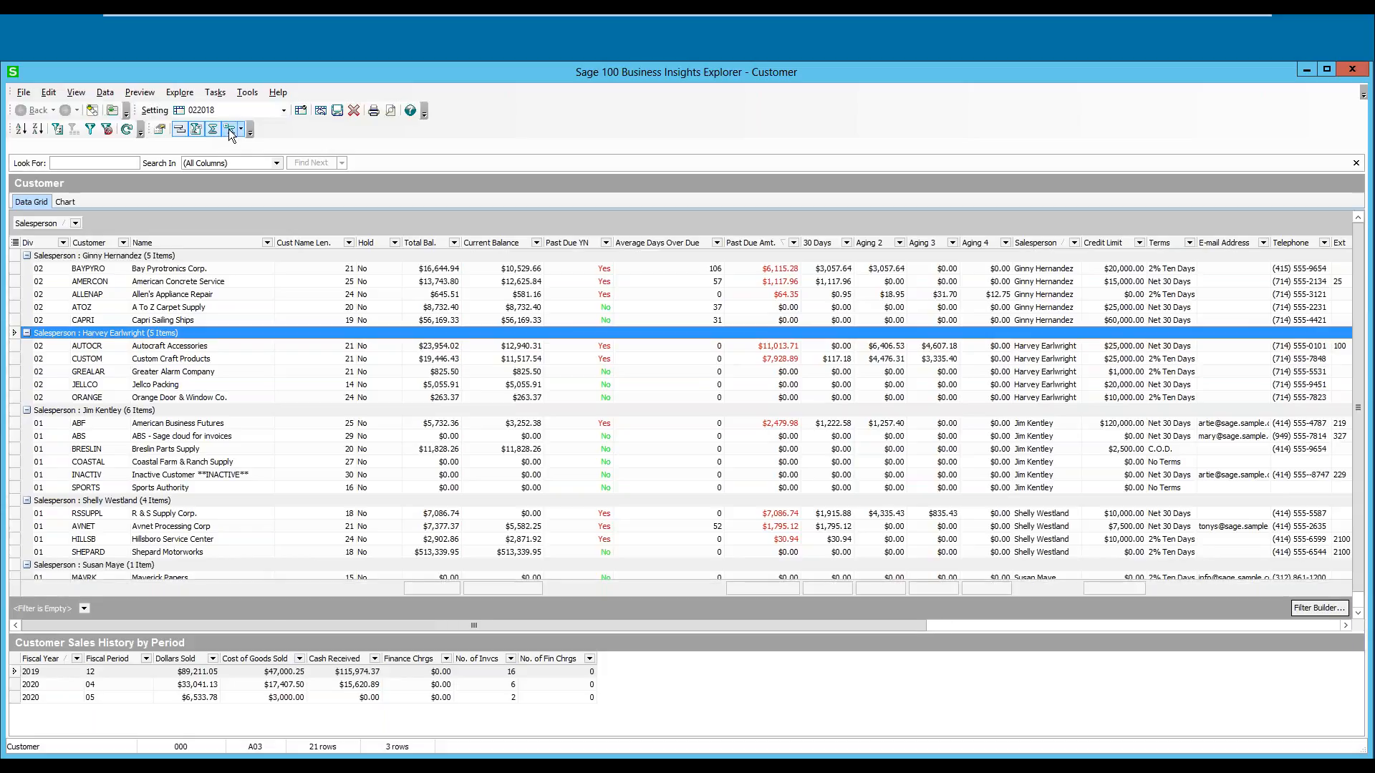
left_click(229, 129)
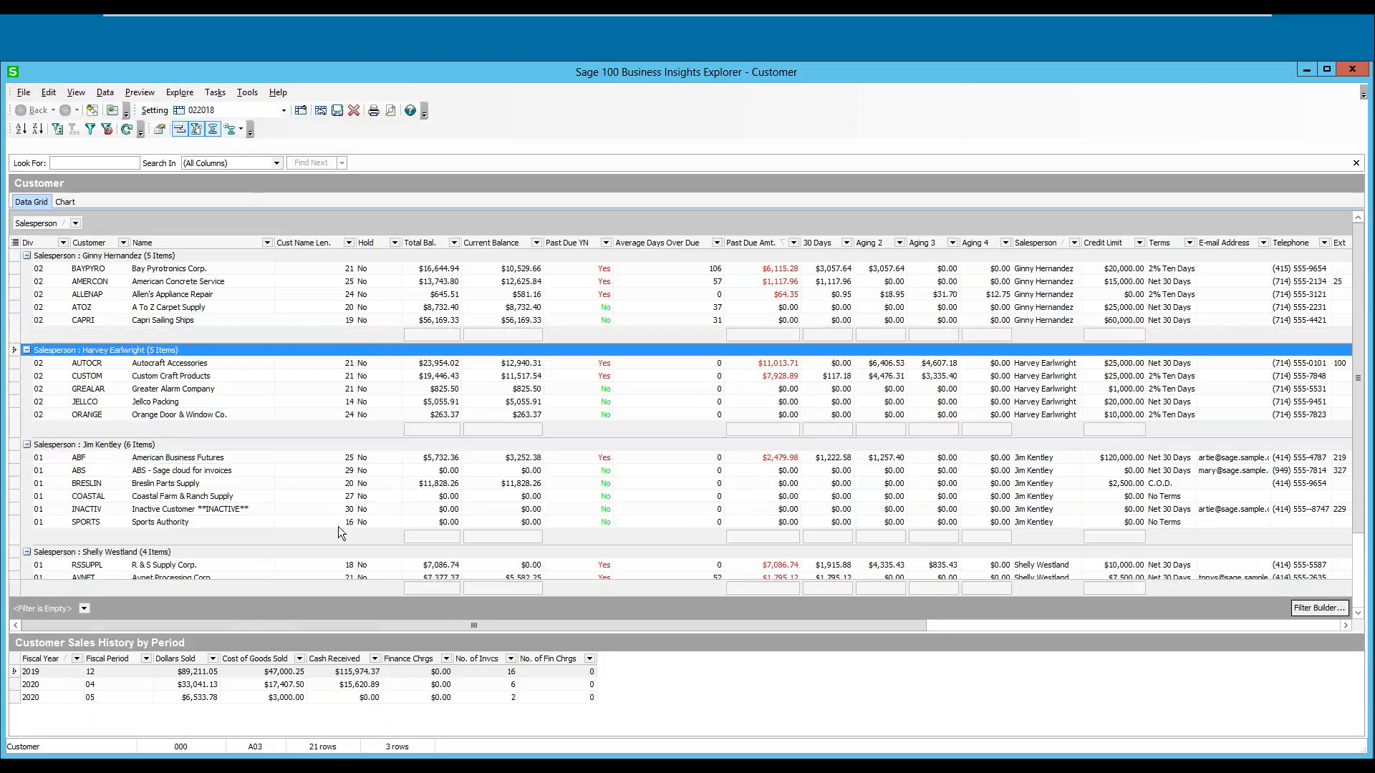
Step: Add a Sum of Past Due Amt. to the salesperson group footers and to the grand total footer
right_click(743, 337)
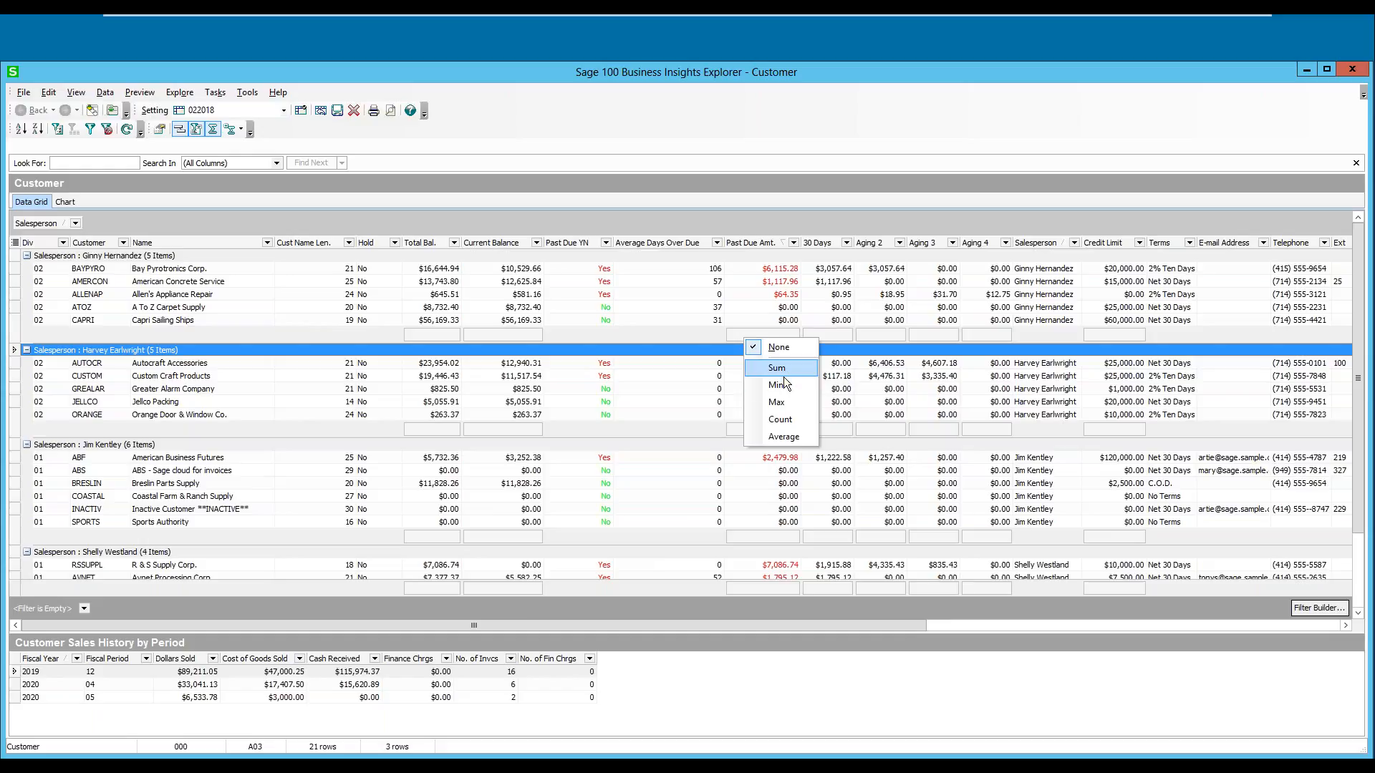
left_click(782, 370)
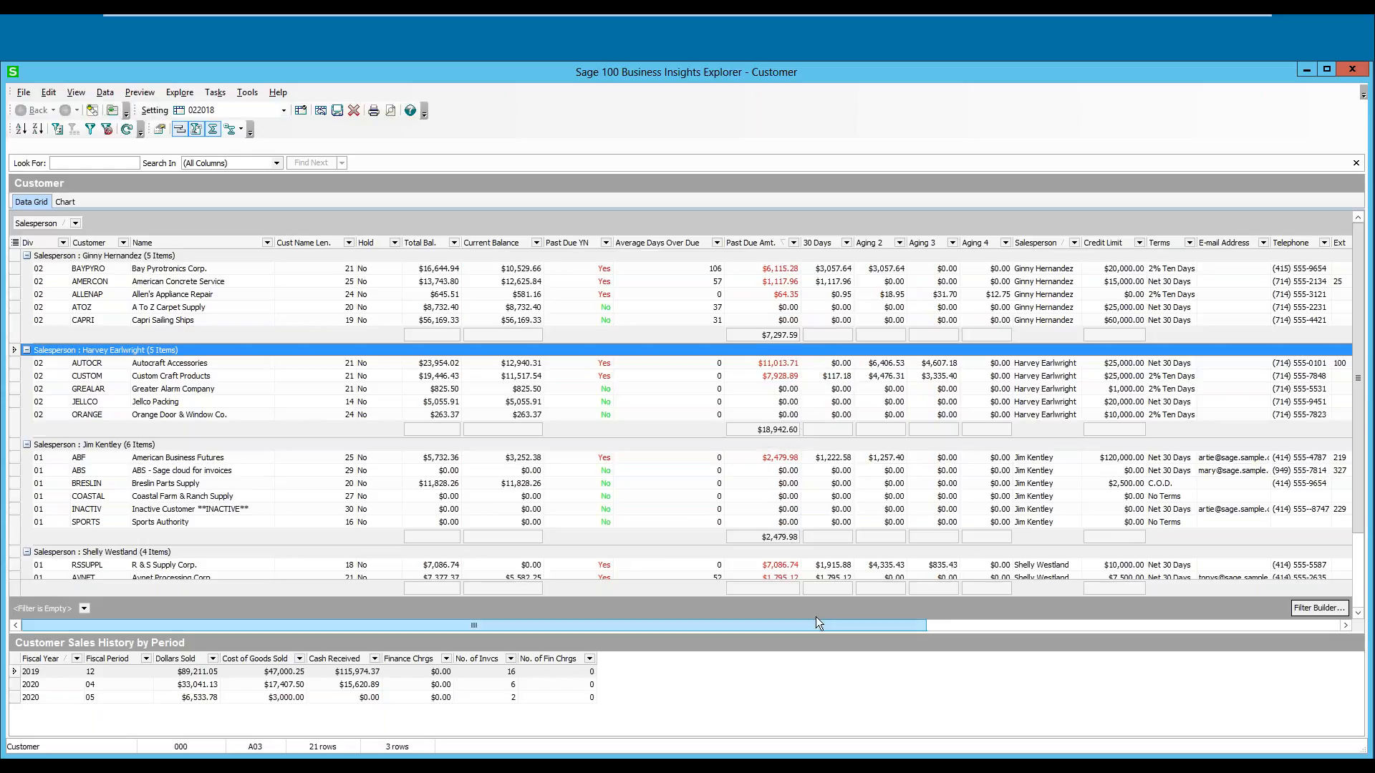
right_click(784, 591)
left_click(818, 623)
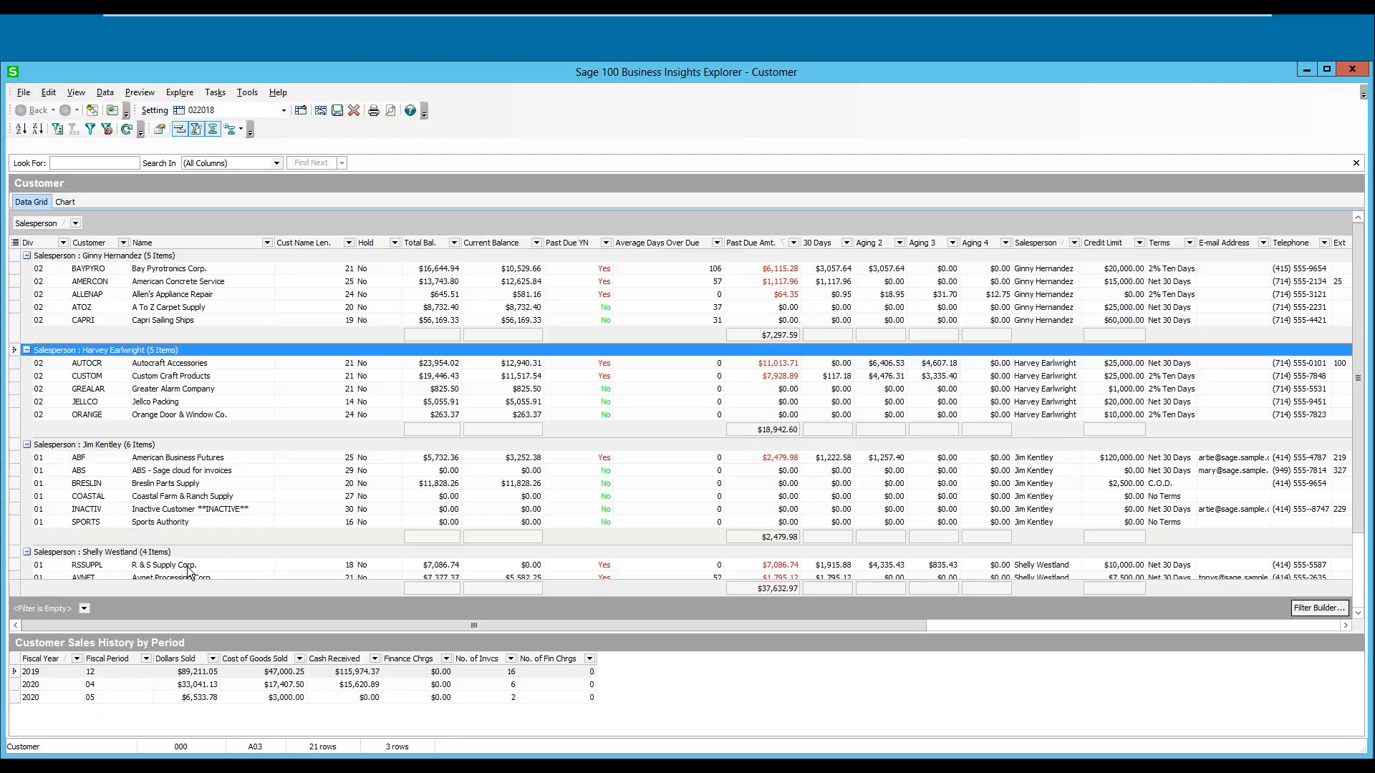
scroll(331, 560, "down", 3)
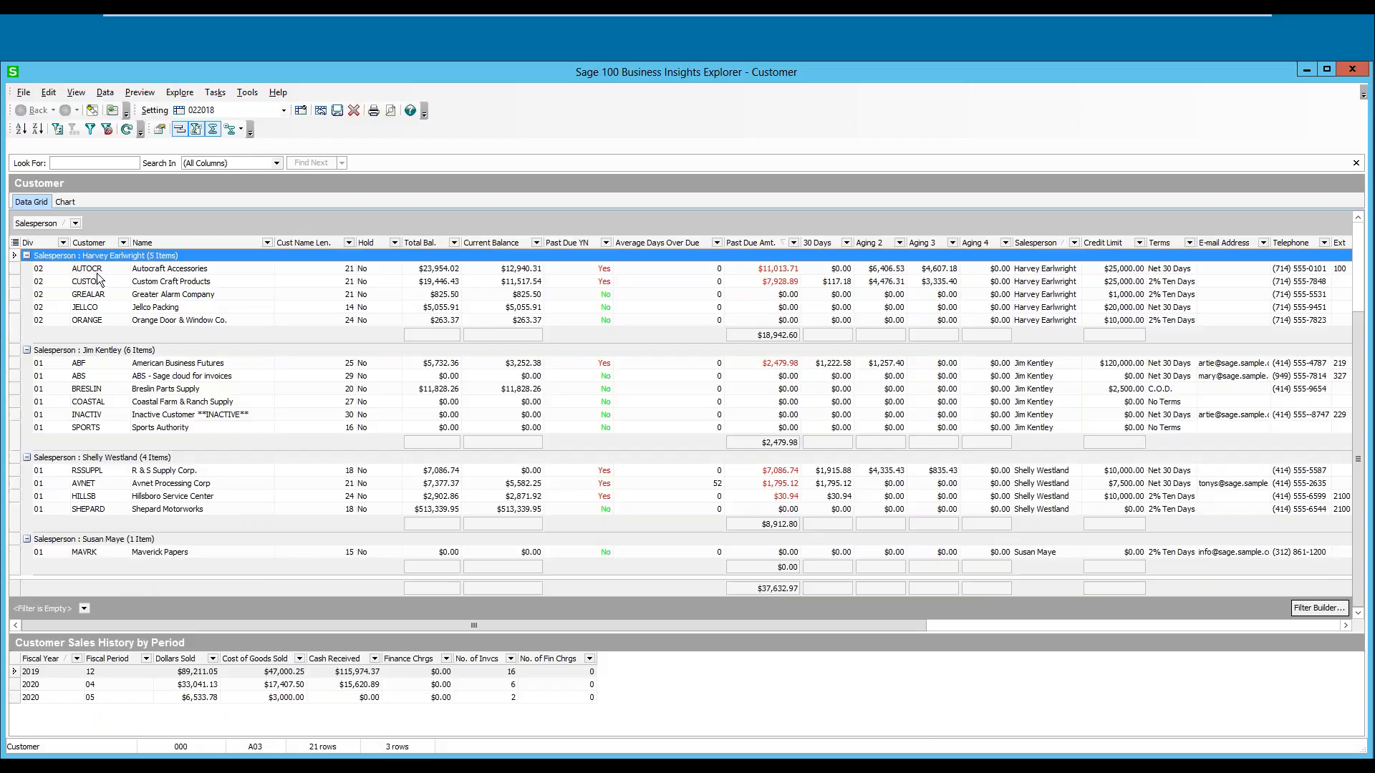
Step: Switch to the chart view, title the chart Past Due by Rep and set its type to Pie
left_click(57, 203)
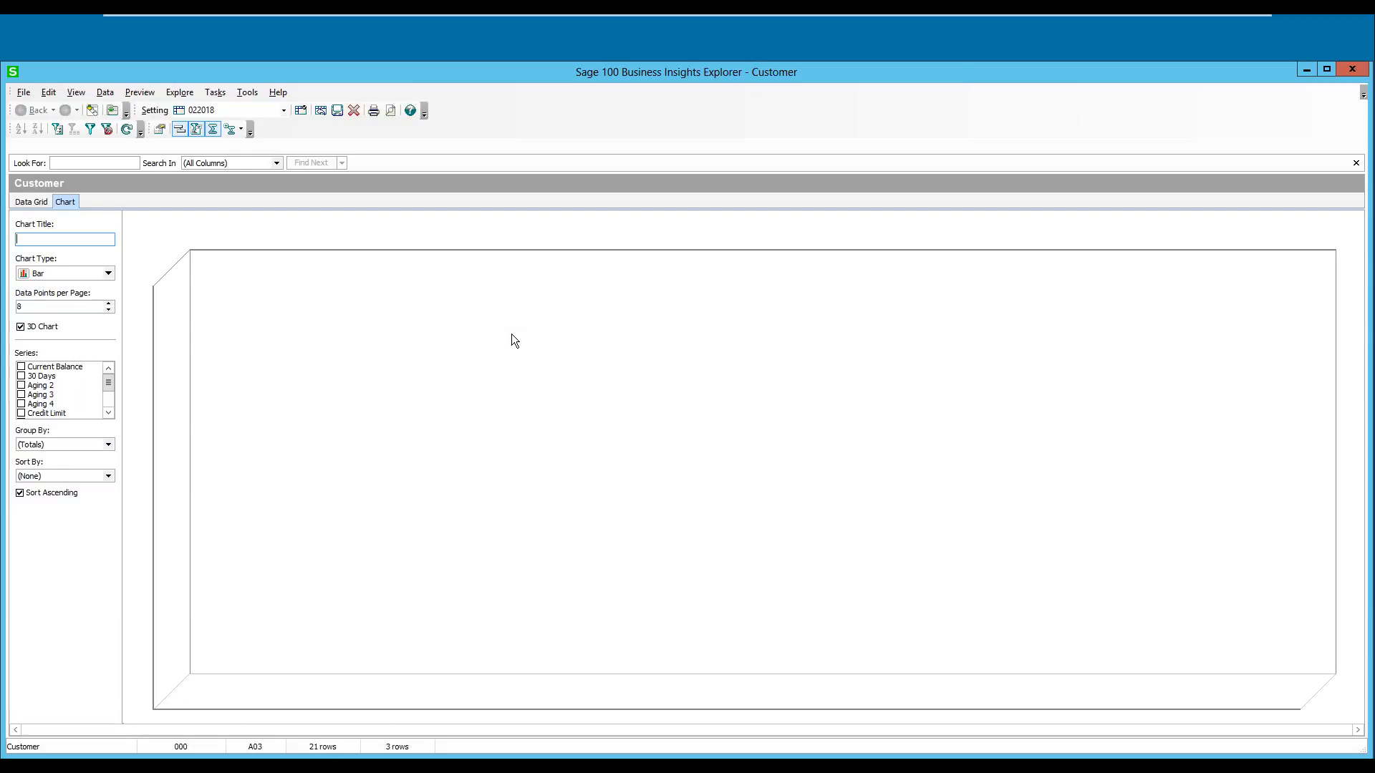
type("Past D")
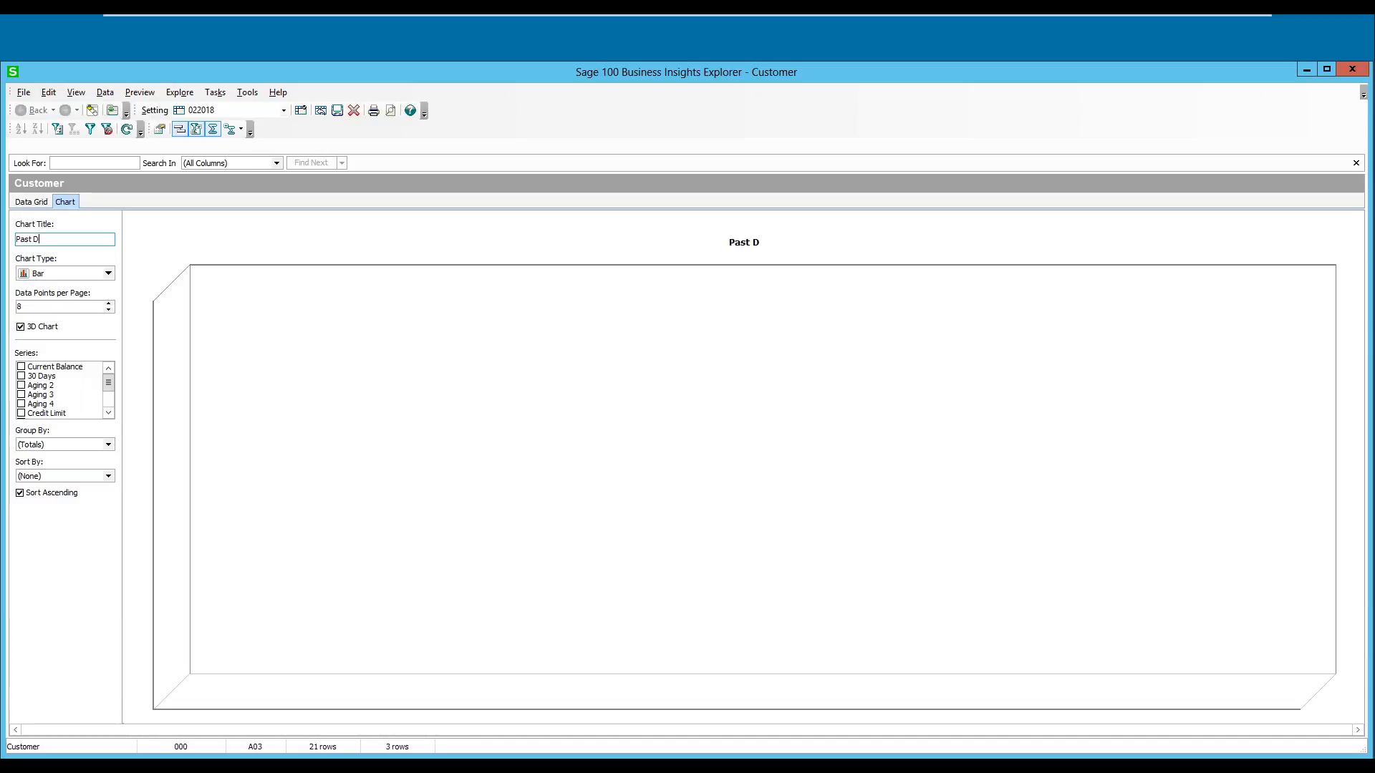
type("ue by Rep")
left_click(109, 274)
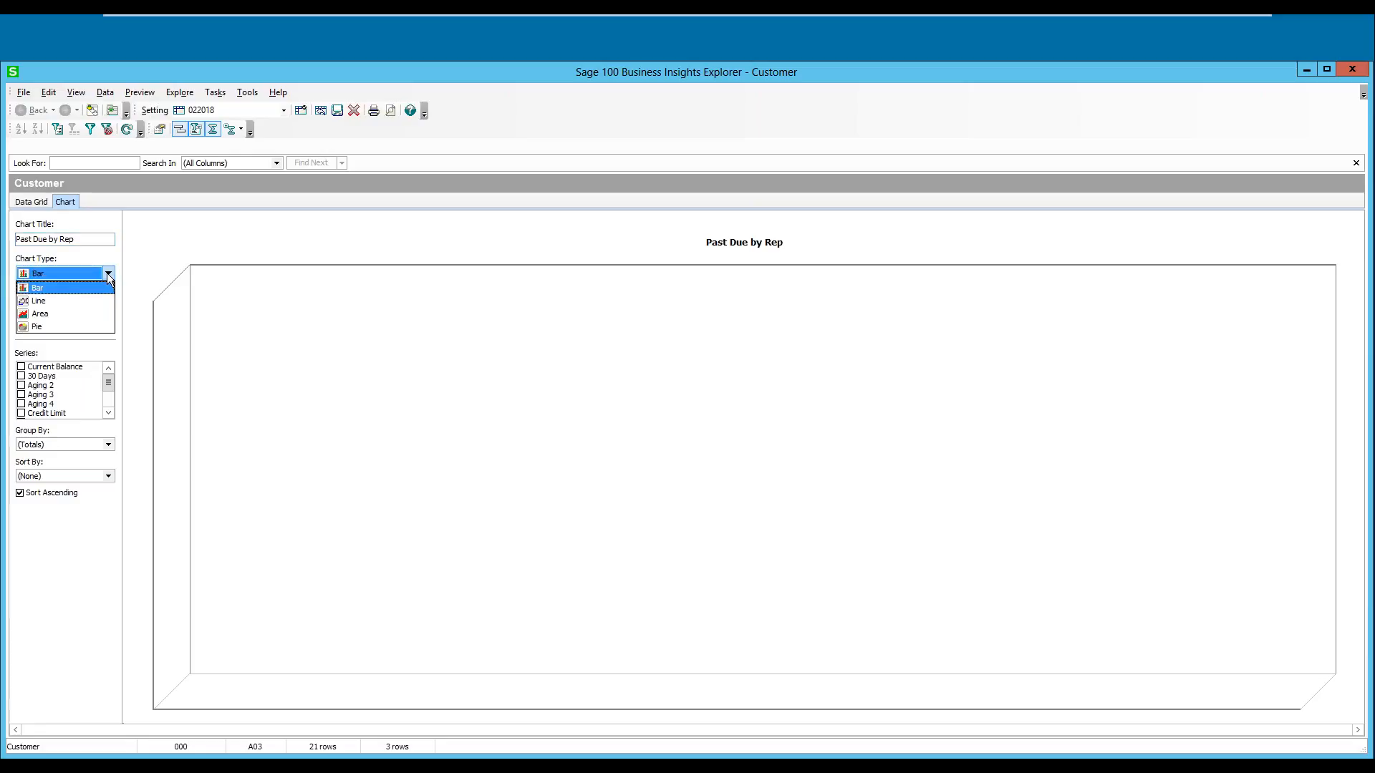
left_click(30, 326)
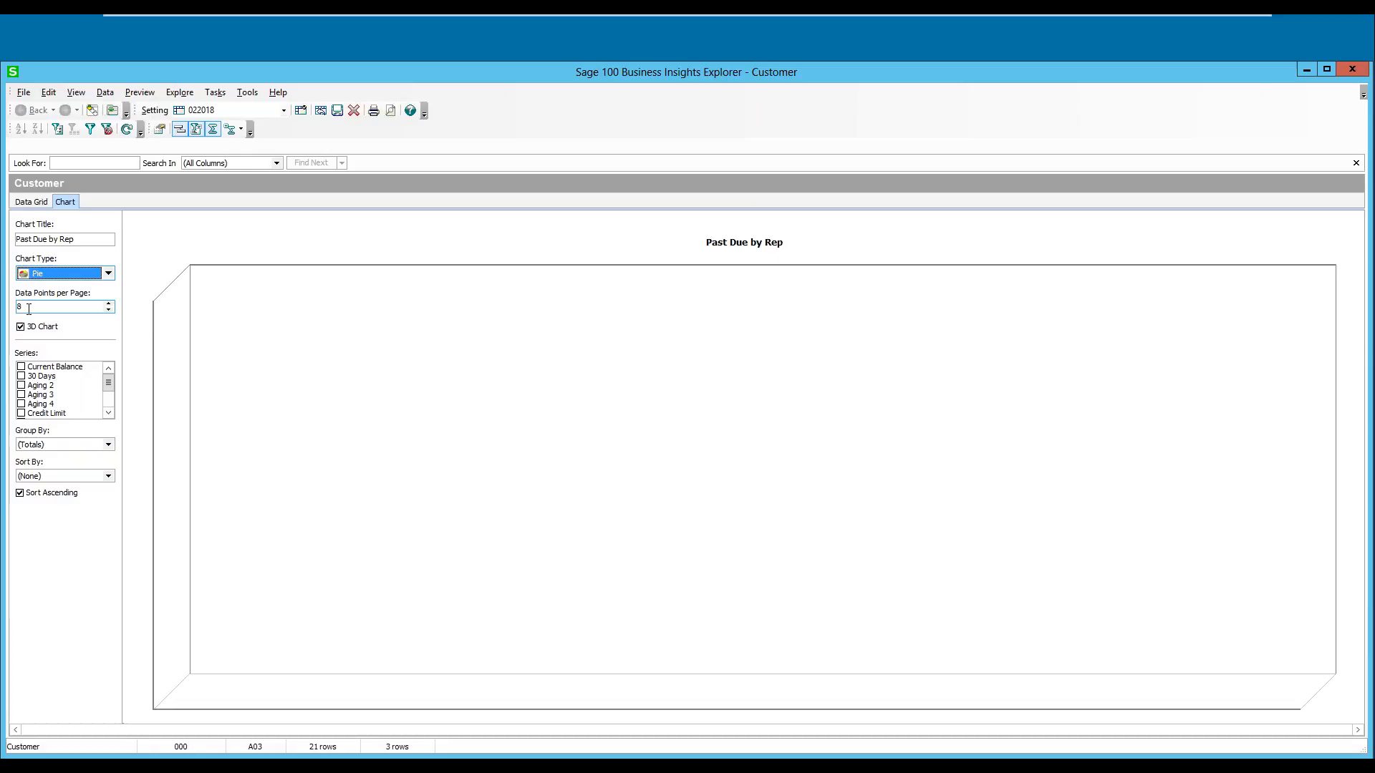
key("Tab")
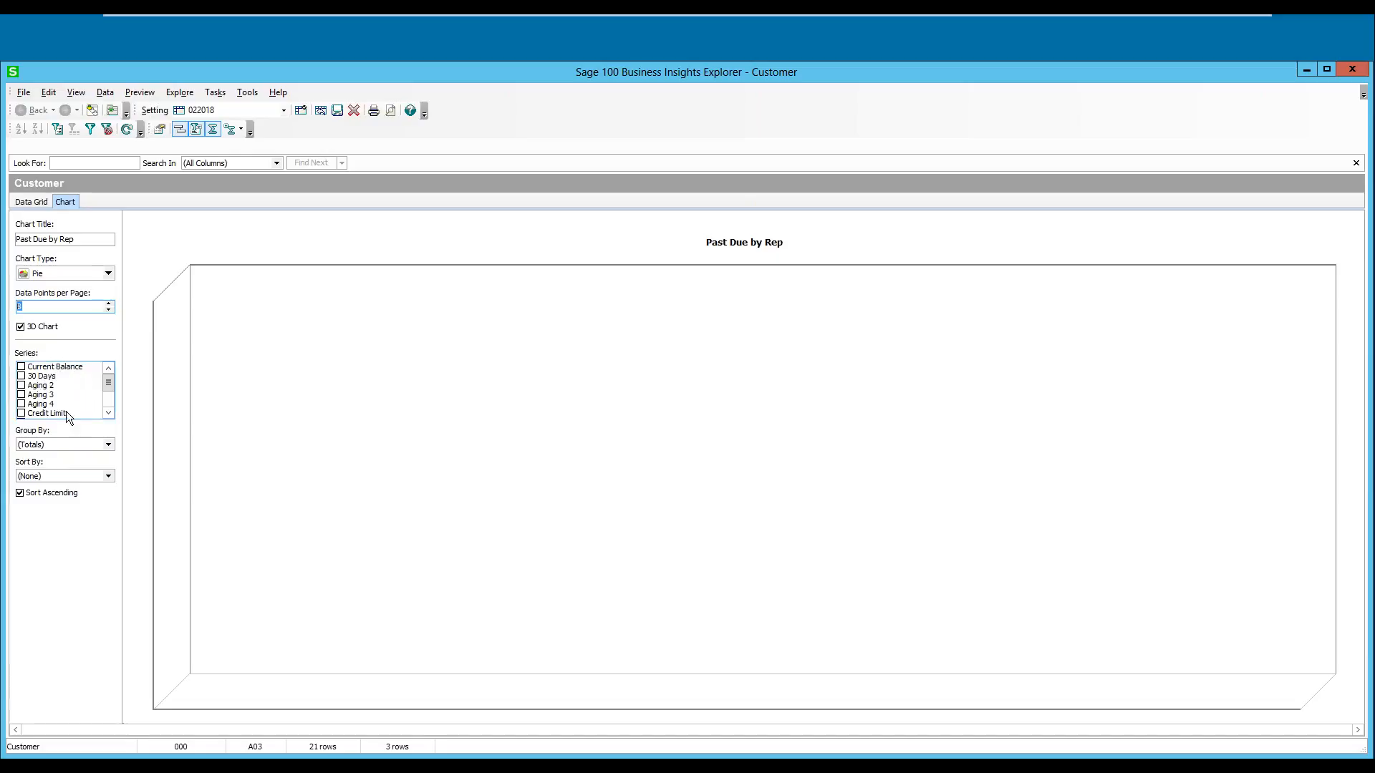
Step: Add Past Due Amt. as the data series of the pie chart
left_click(110, 413)
left_click(110, 413)
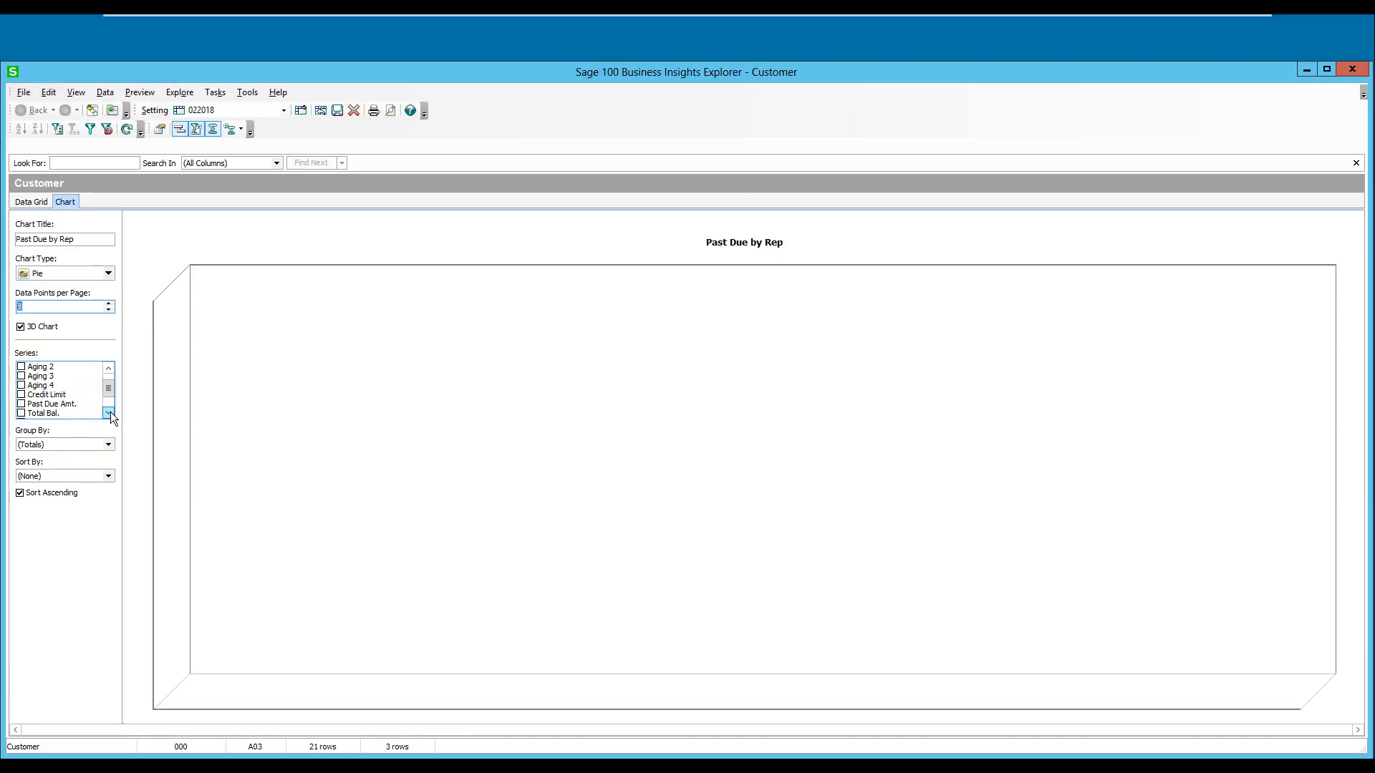
left_click(21, 404)
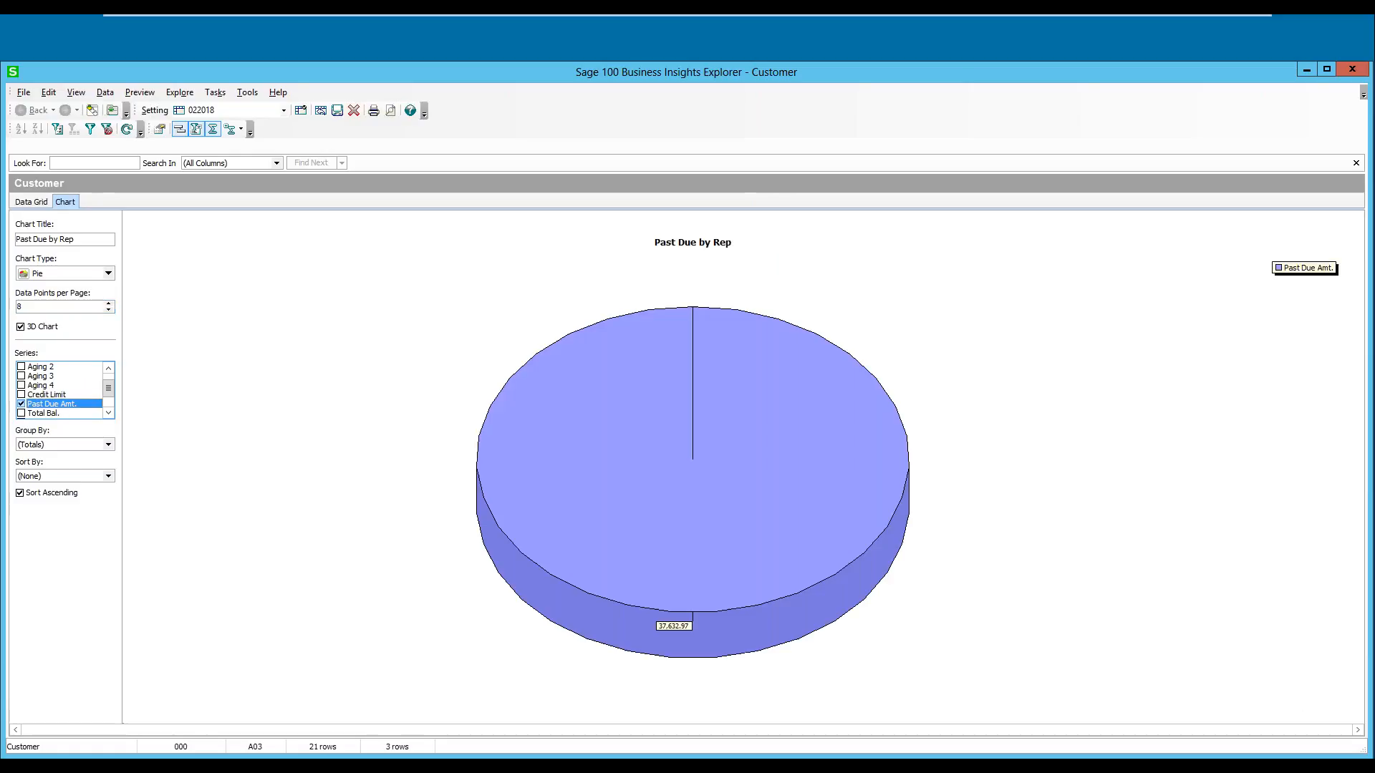
Step: Group the past due pie chart by Salesperson and return to the data grid
left_click(38, 444)
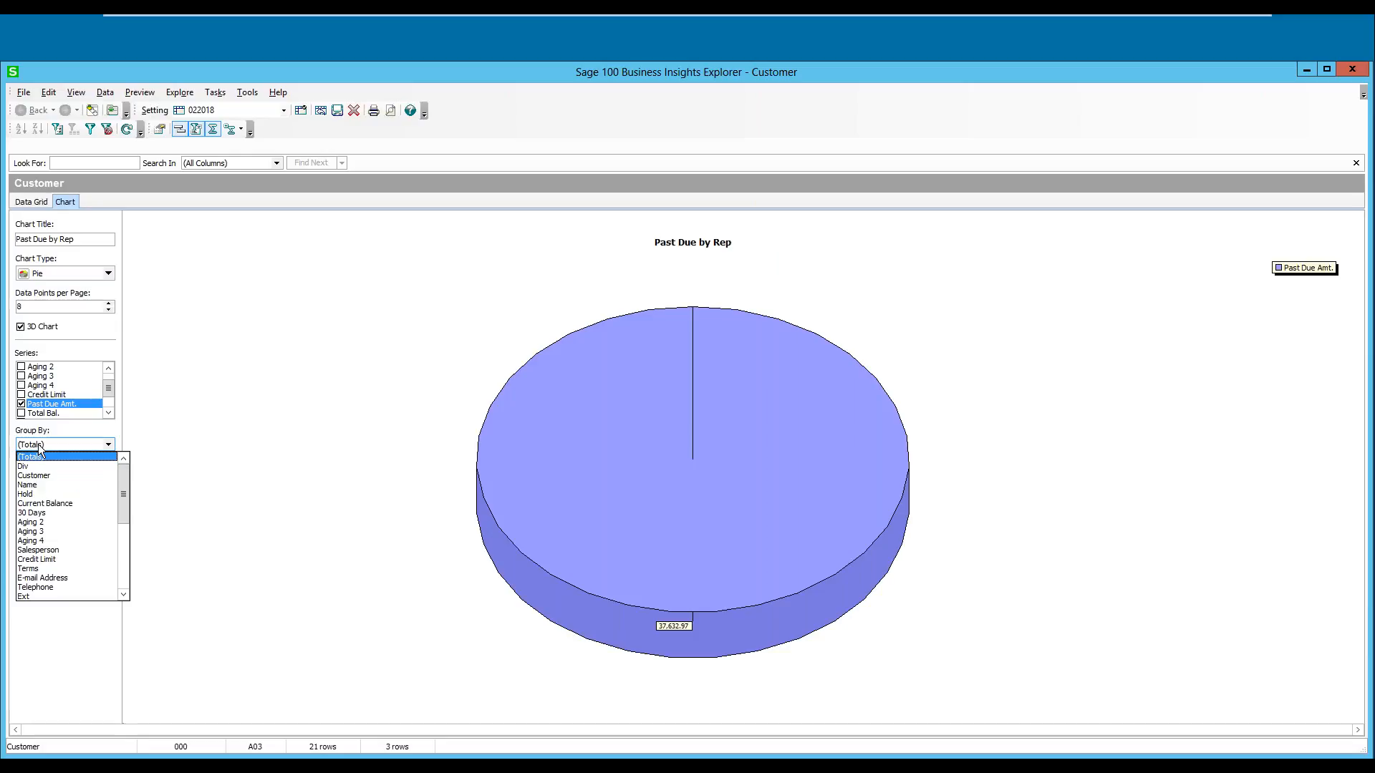
left_click(53, 550)
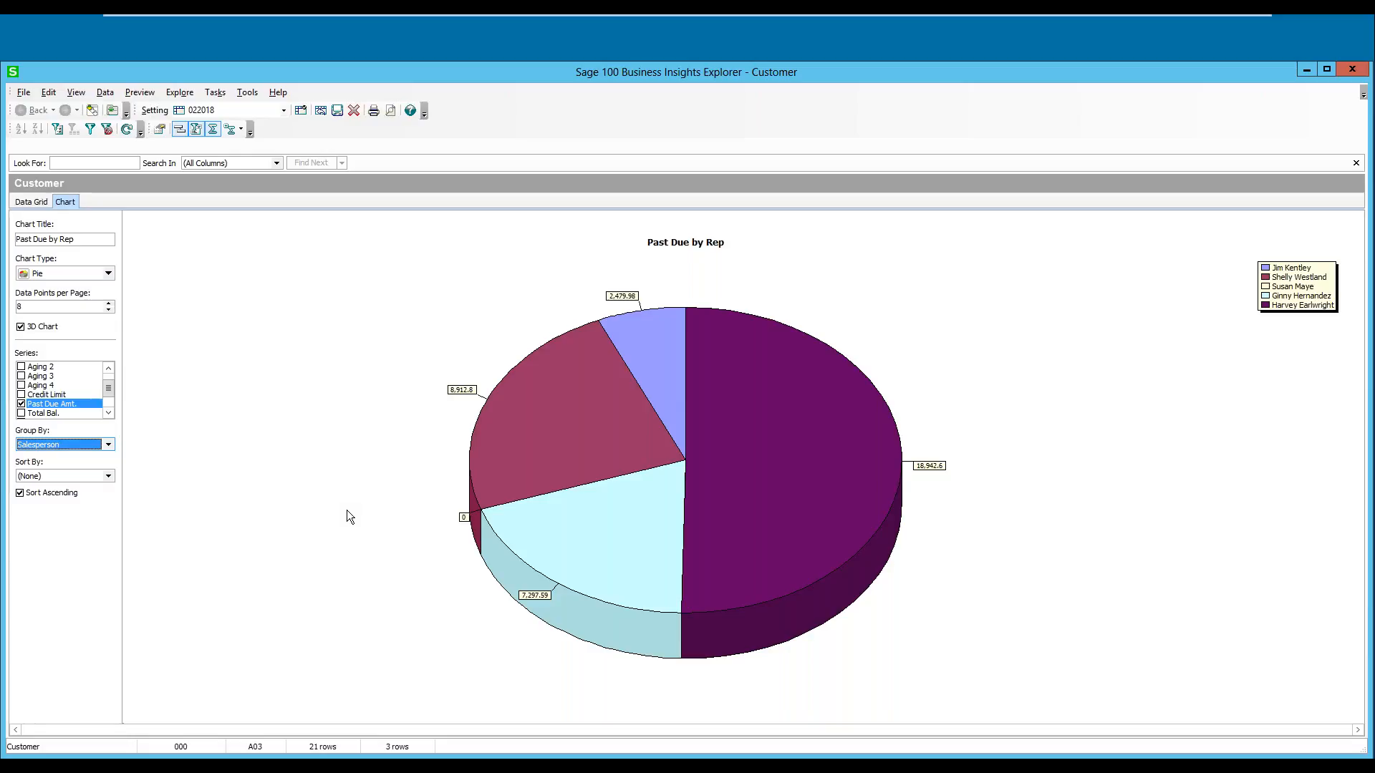
left_click(33, 203)
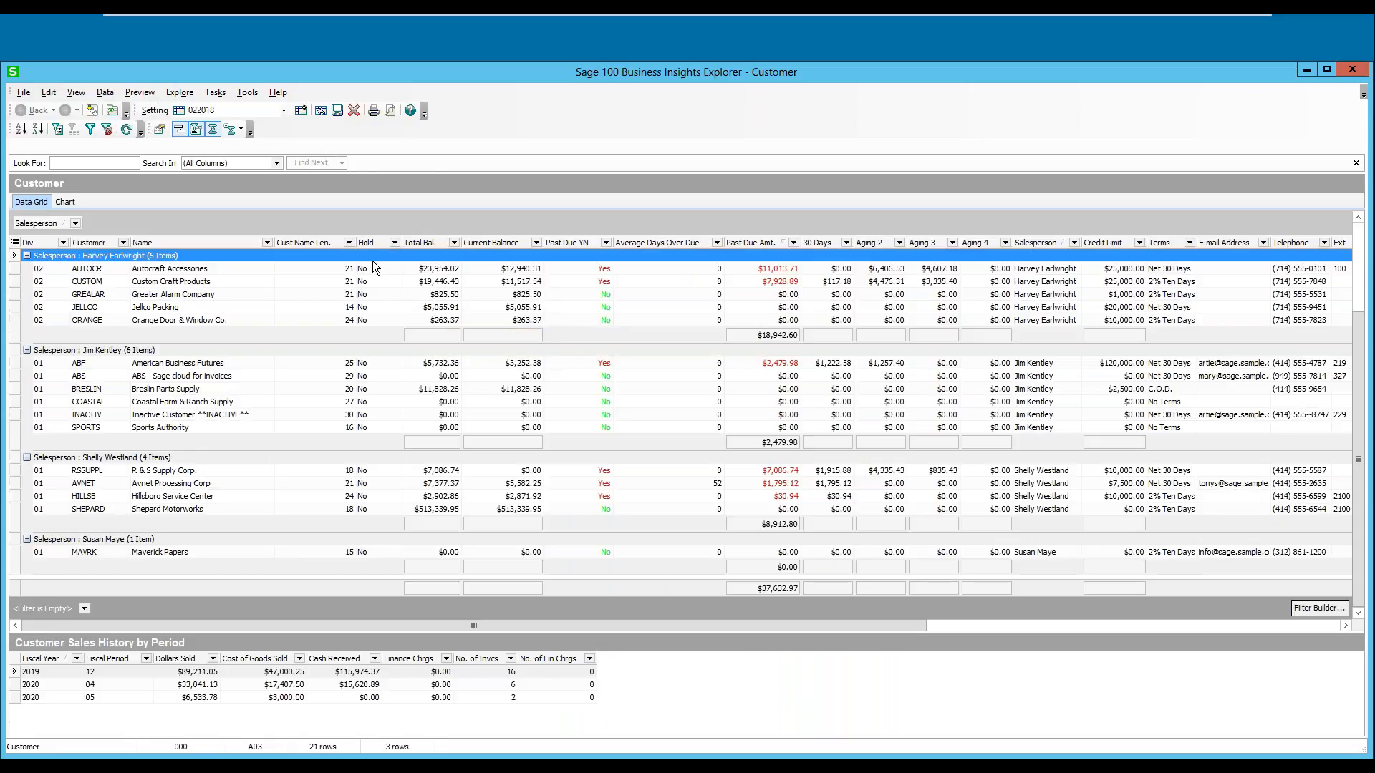
Step: Open the print preview of the Customer grid, set the report title to Past Due Action Report, and close the preview
left_click(393, 113)
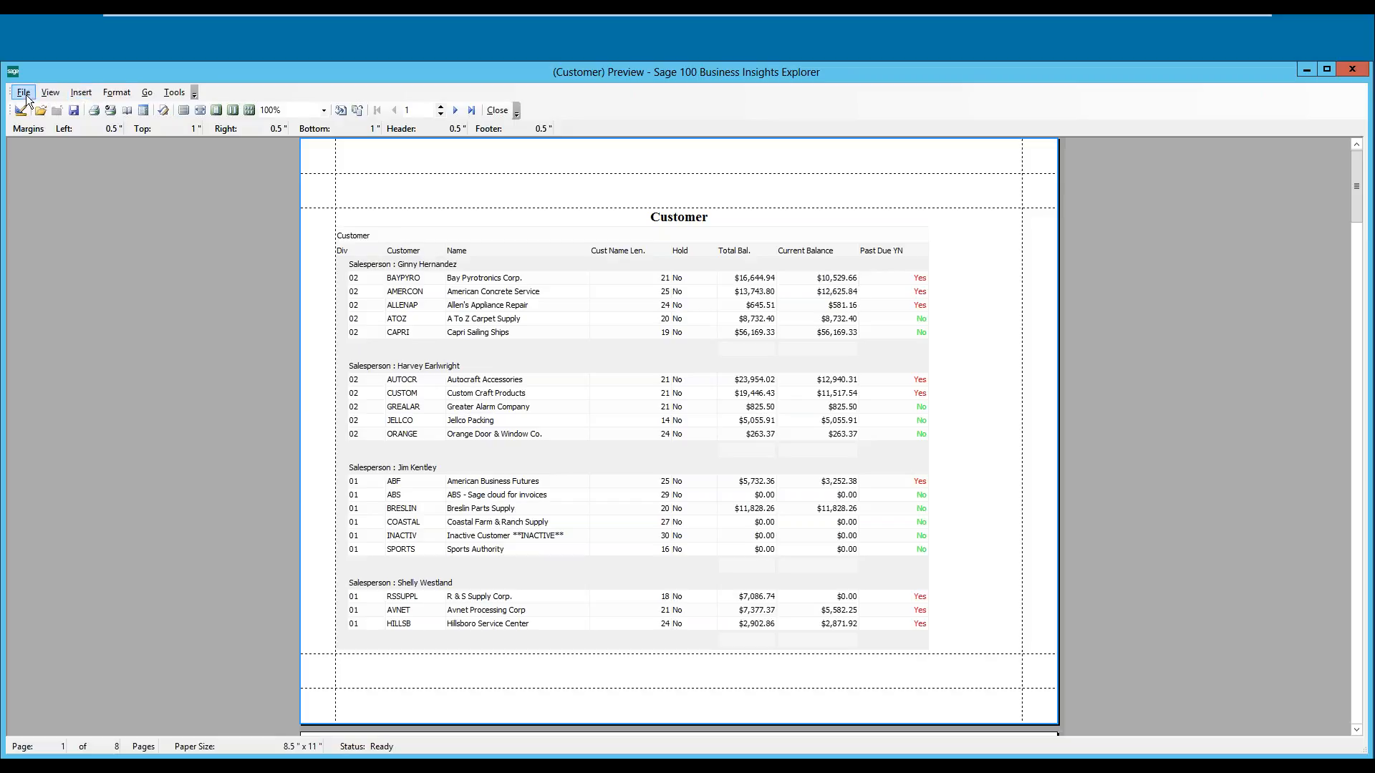
left_click(116, 90)
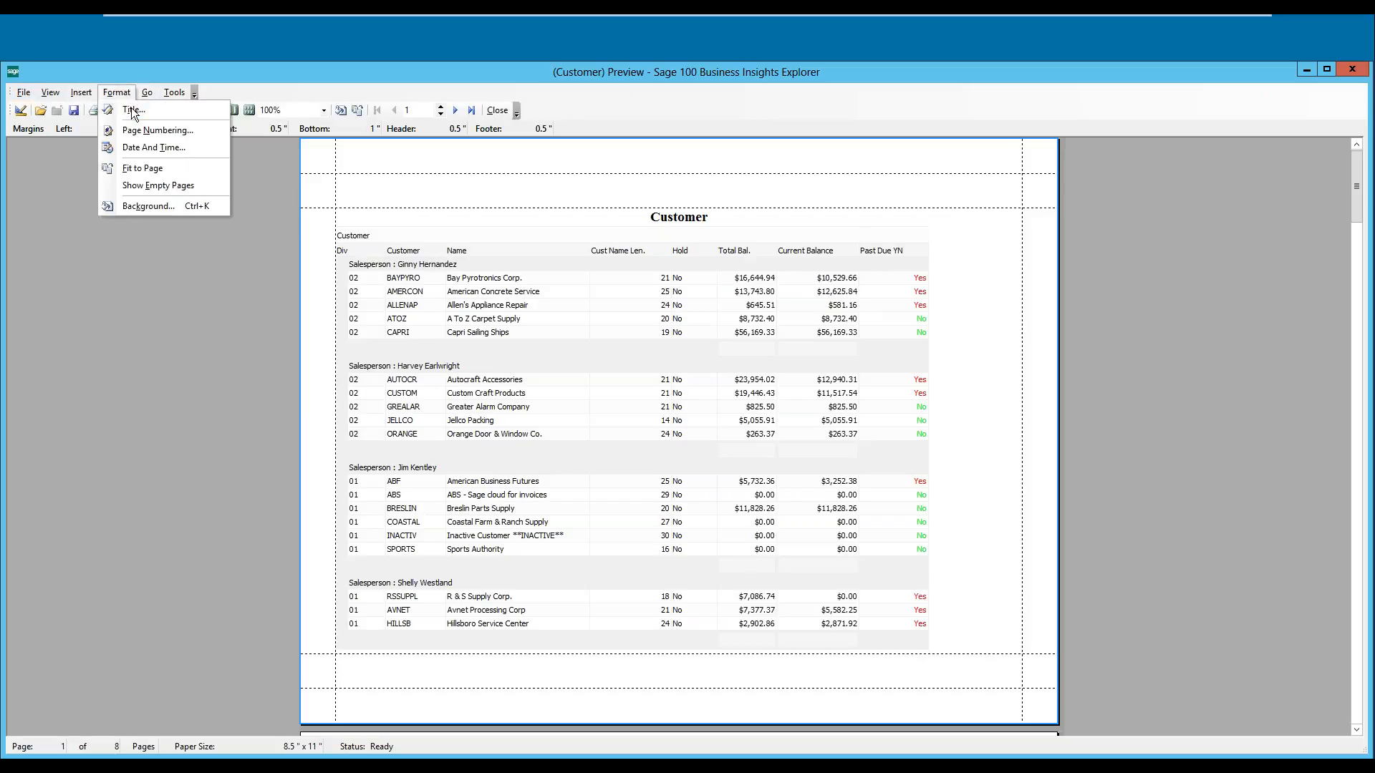
left_click(131, 108)
double_click(600, 306)
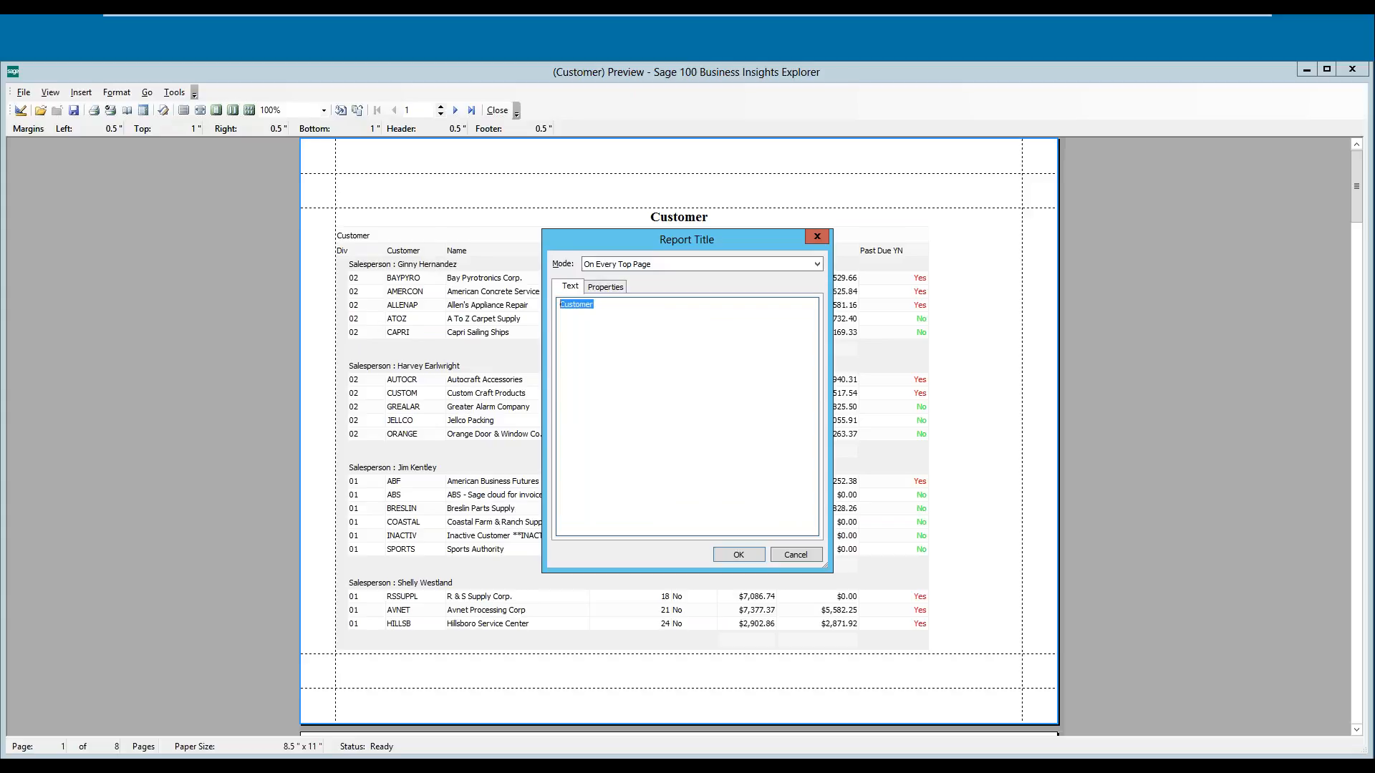
type("Past Due Action Report")
left_click(602, 286)
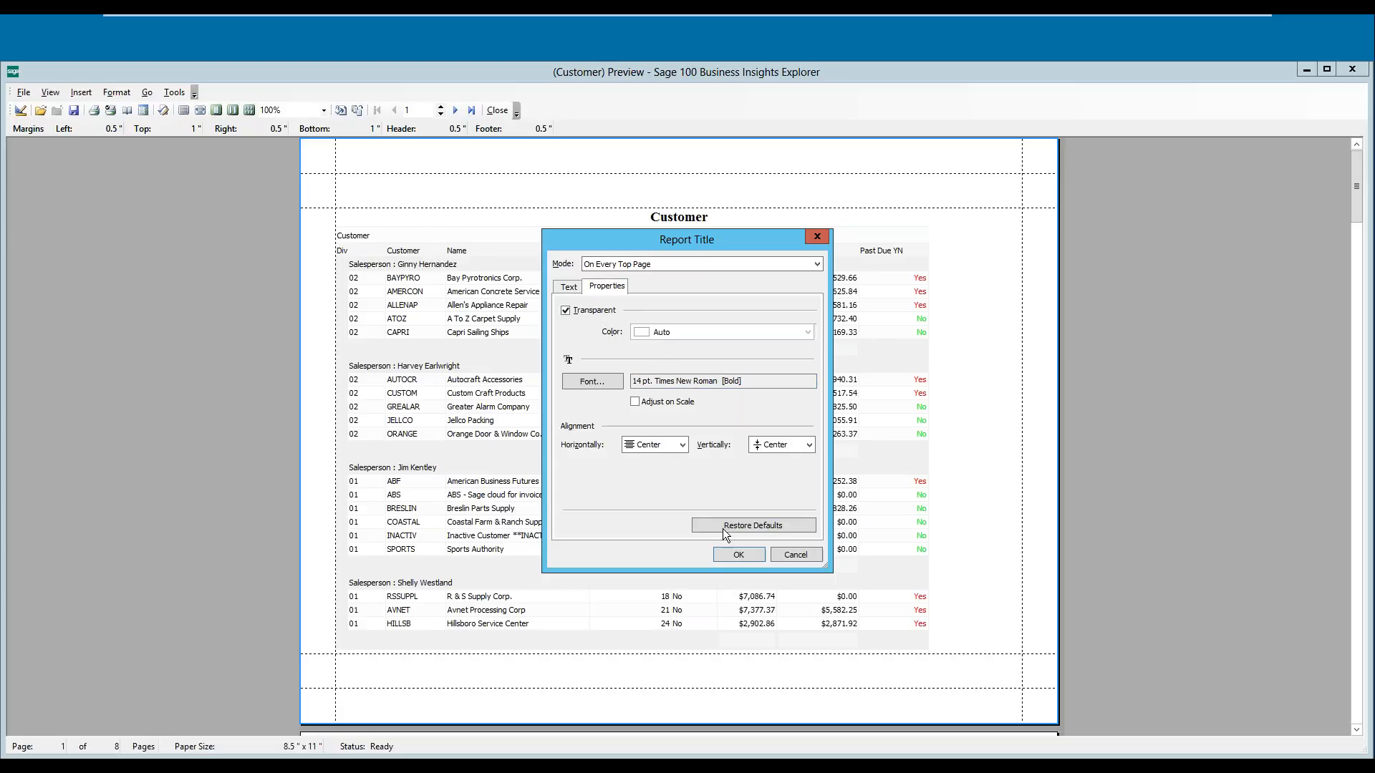
left_click(738, 556)
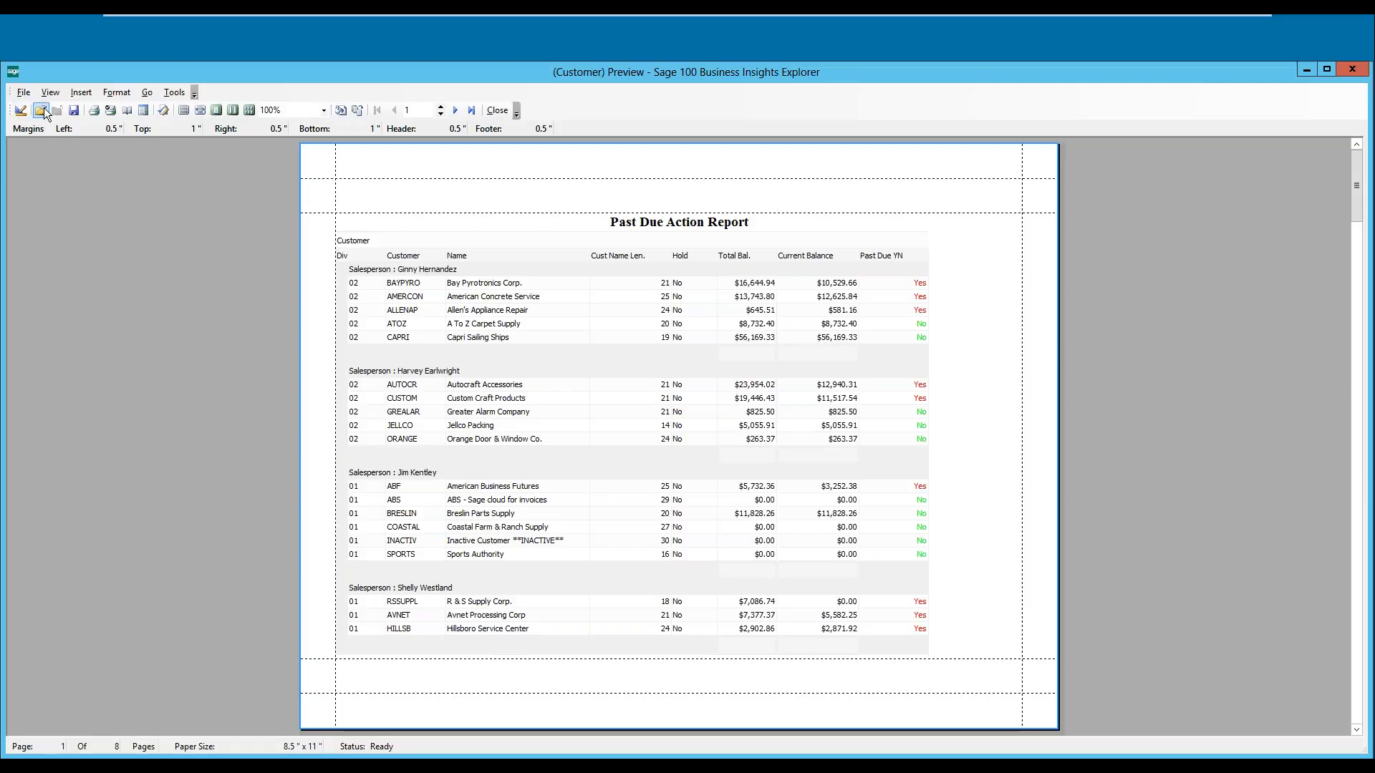
left_click(1352, 70)
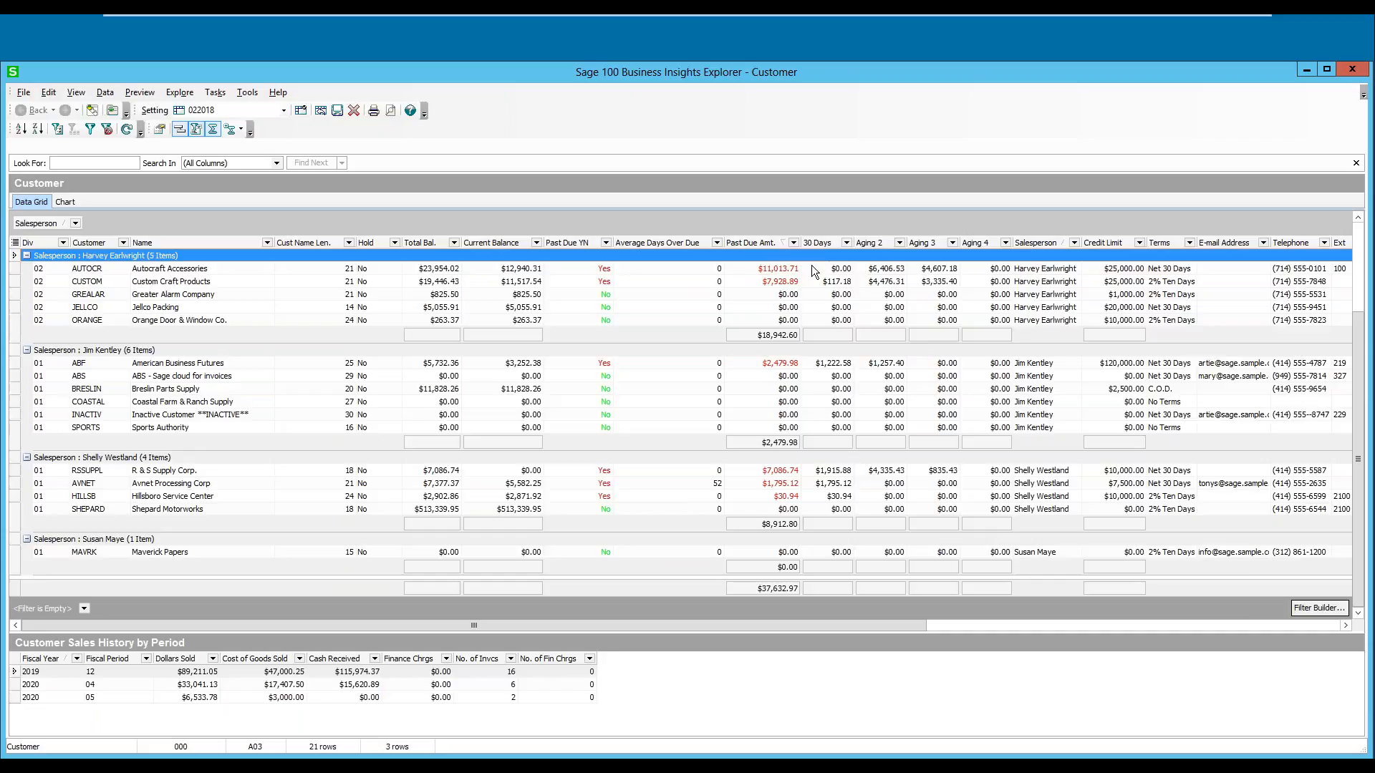
Step: Save the customized Customer view to the 022018 setting
left_click(24, 93)
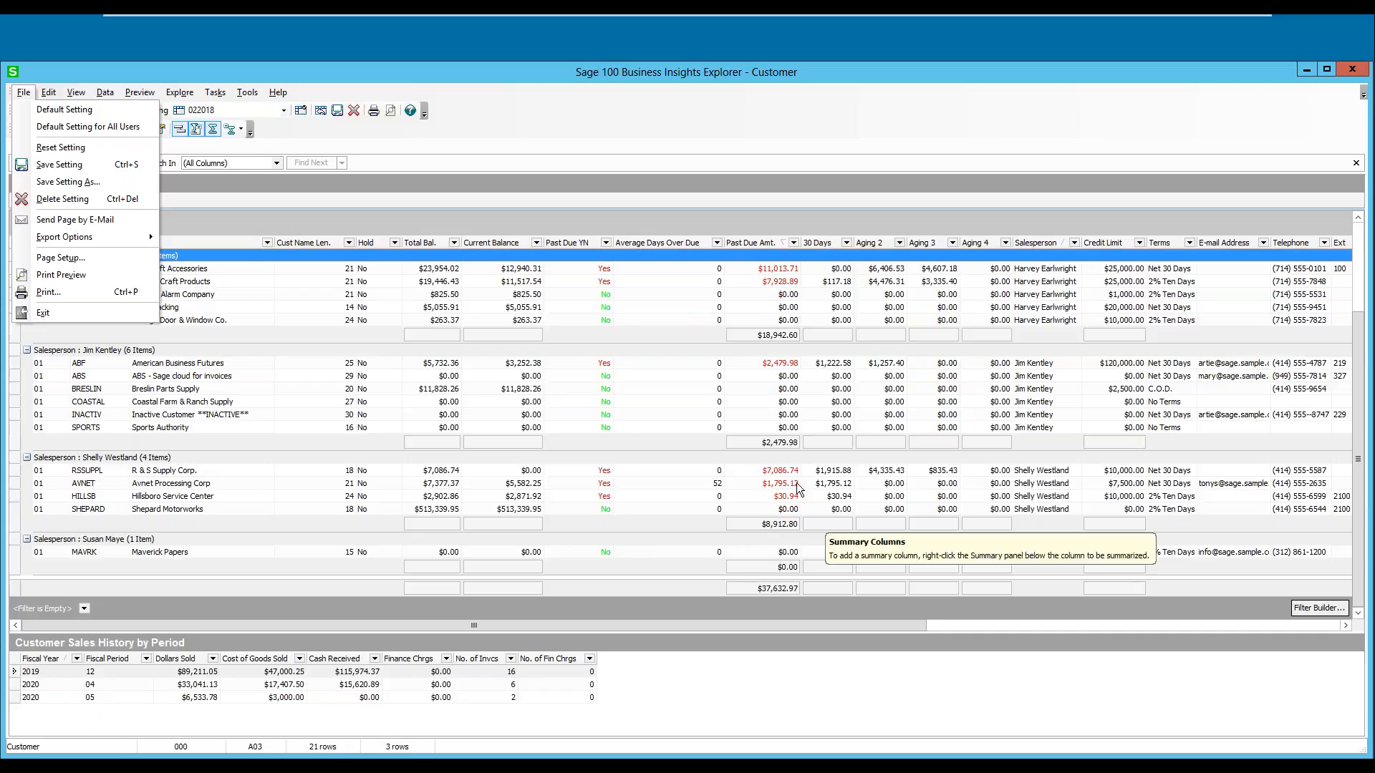
left_click(337, 111)
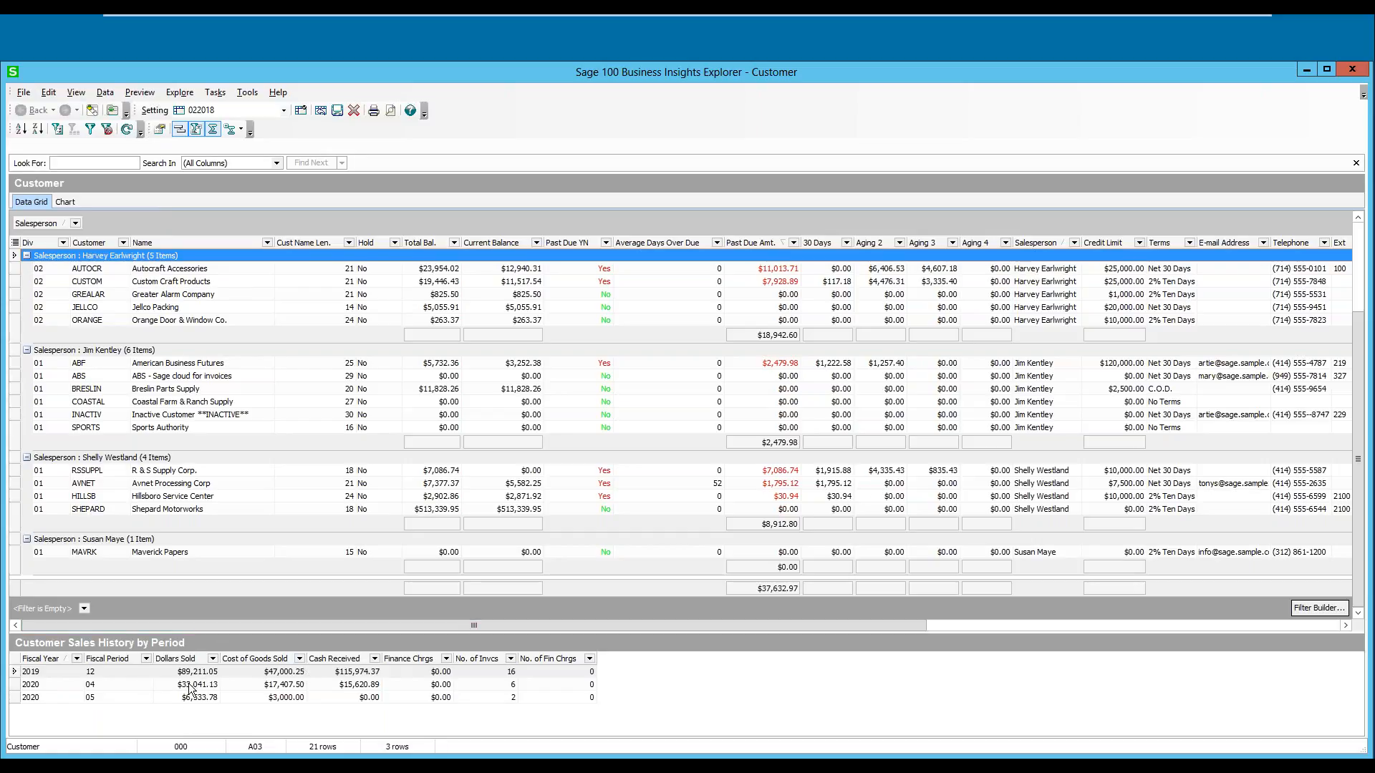
Step: Drill into the 2020 period 04 row of the Customer Sales History by Period preview and return to the Customer view
right_click(145, 681)
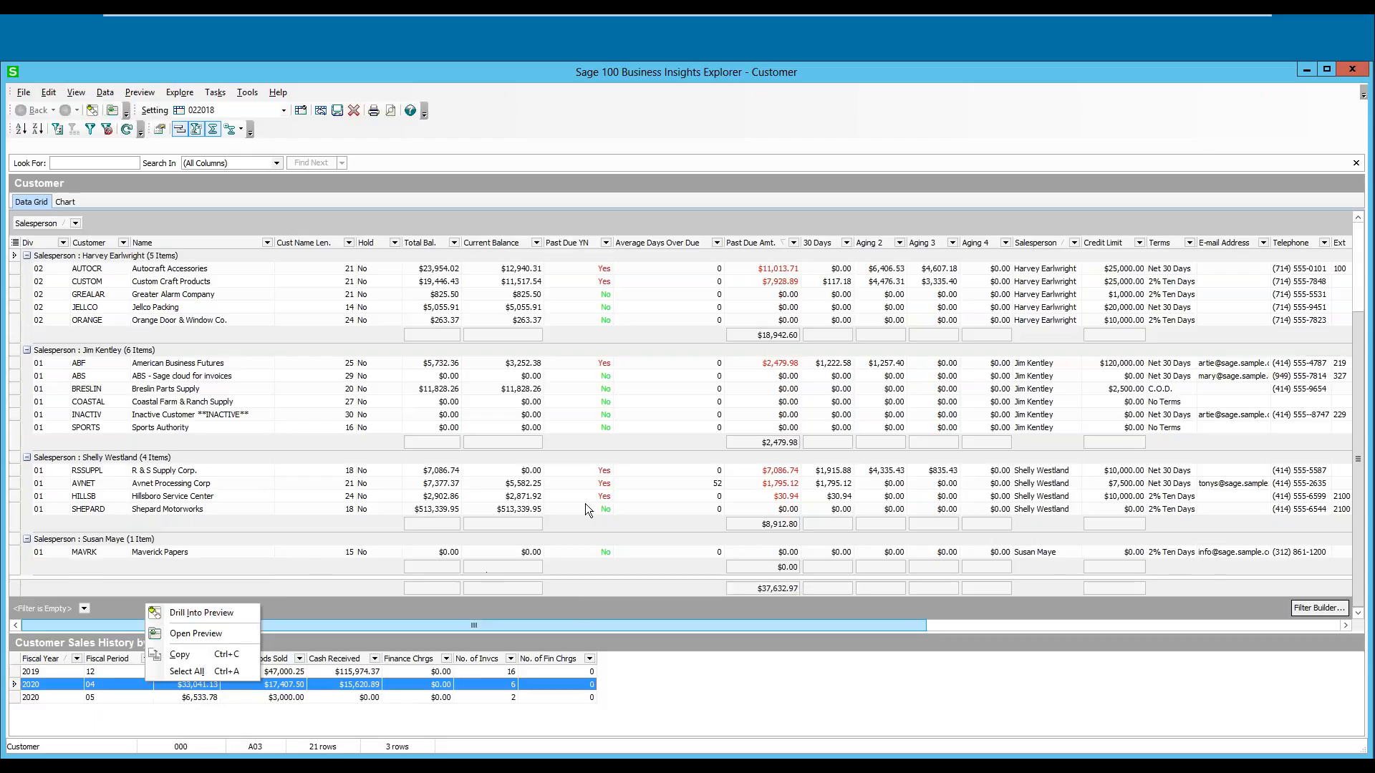
left_click(204, 614)
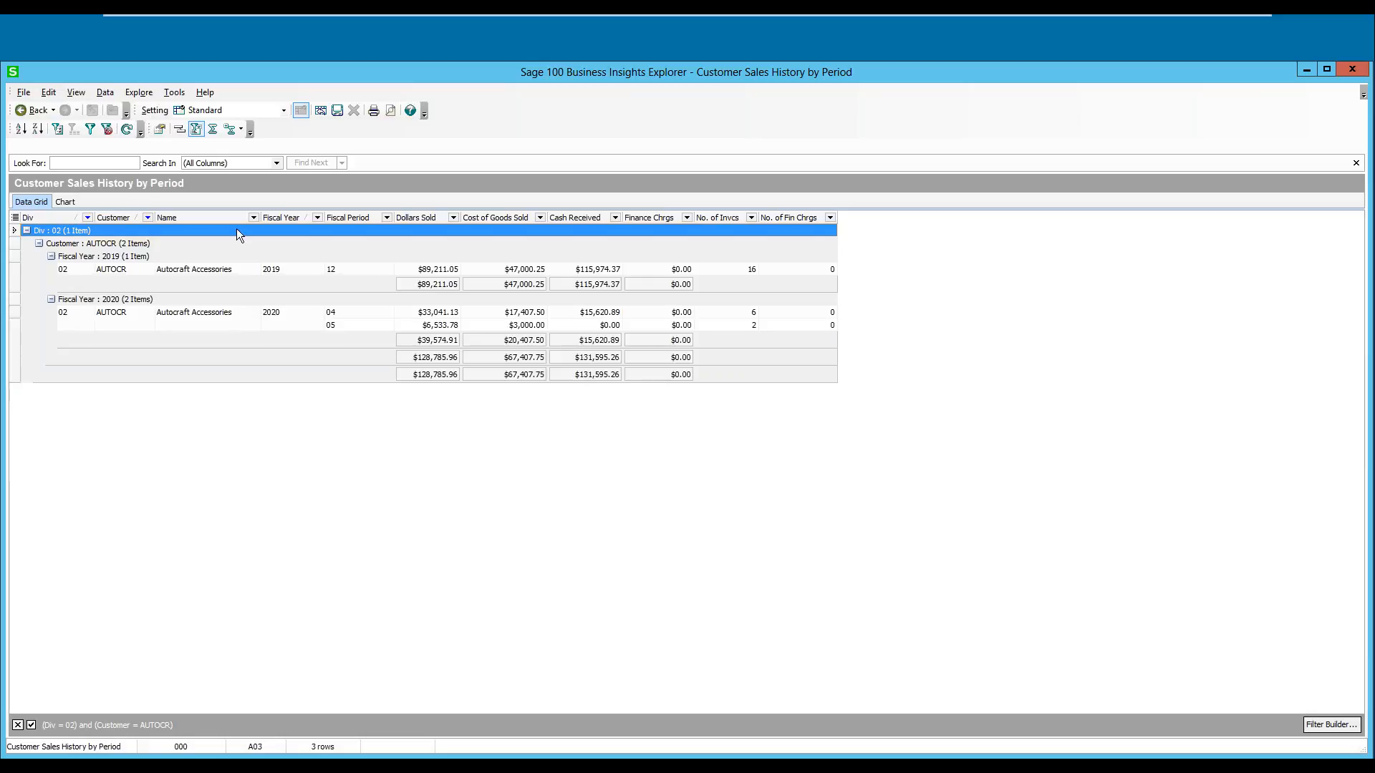
left_click(34, 110)
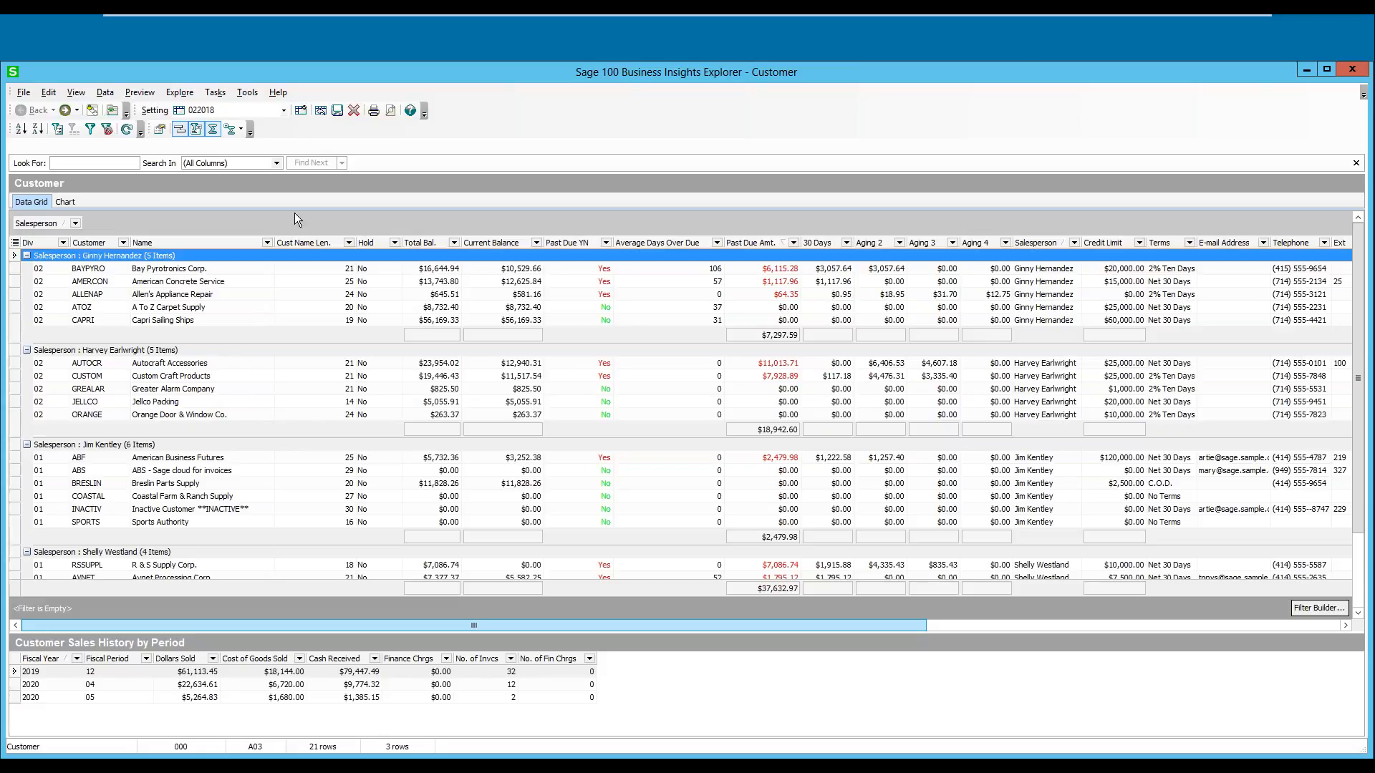
Step: Load the public Collections Dashboard setting and show the Navigation Pane
left_click(283, 111)
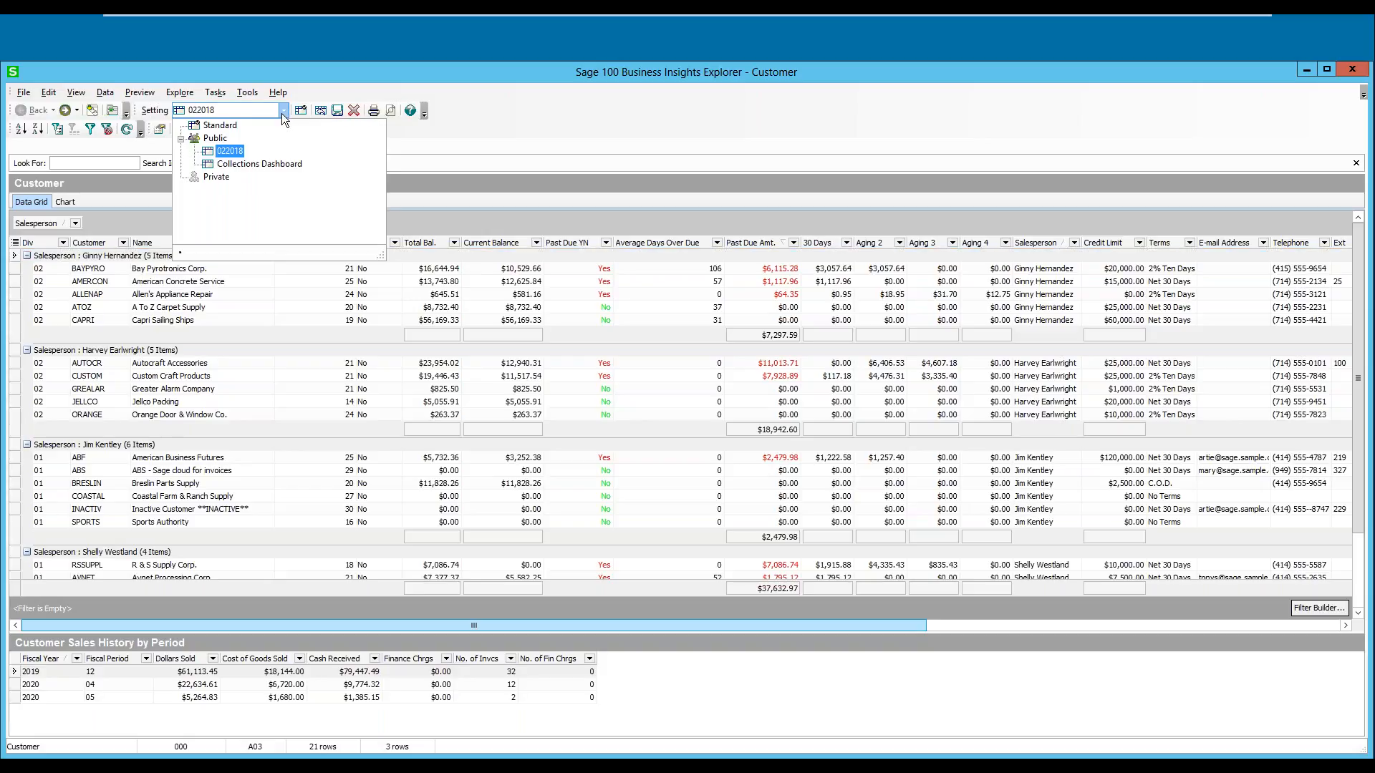
left_click(260, 164)
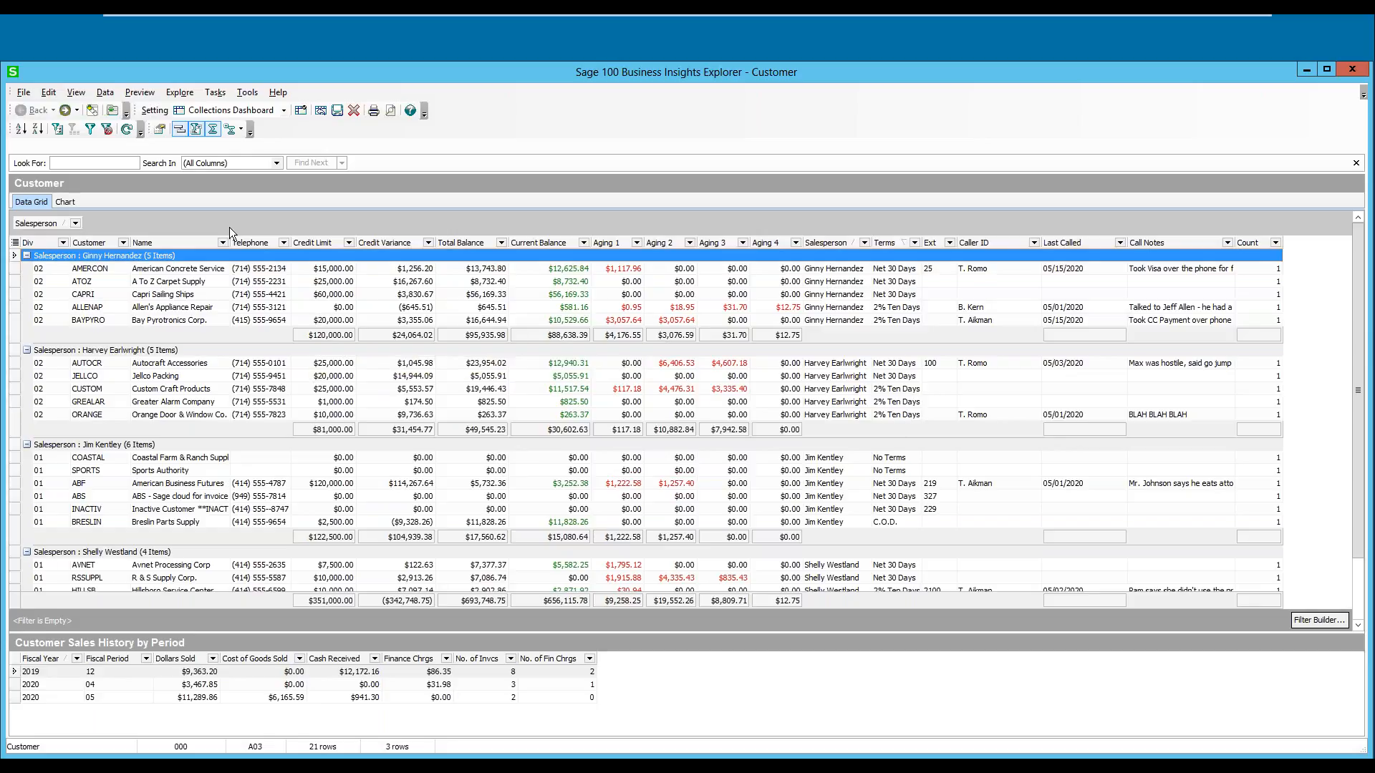
left_click(76, 92)
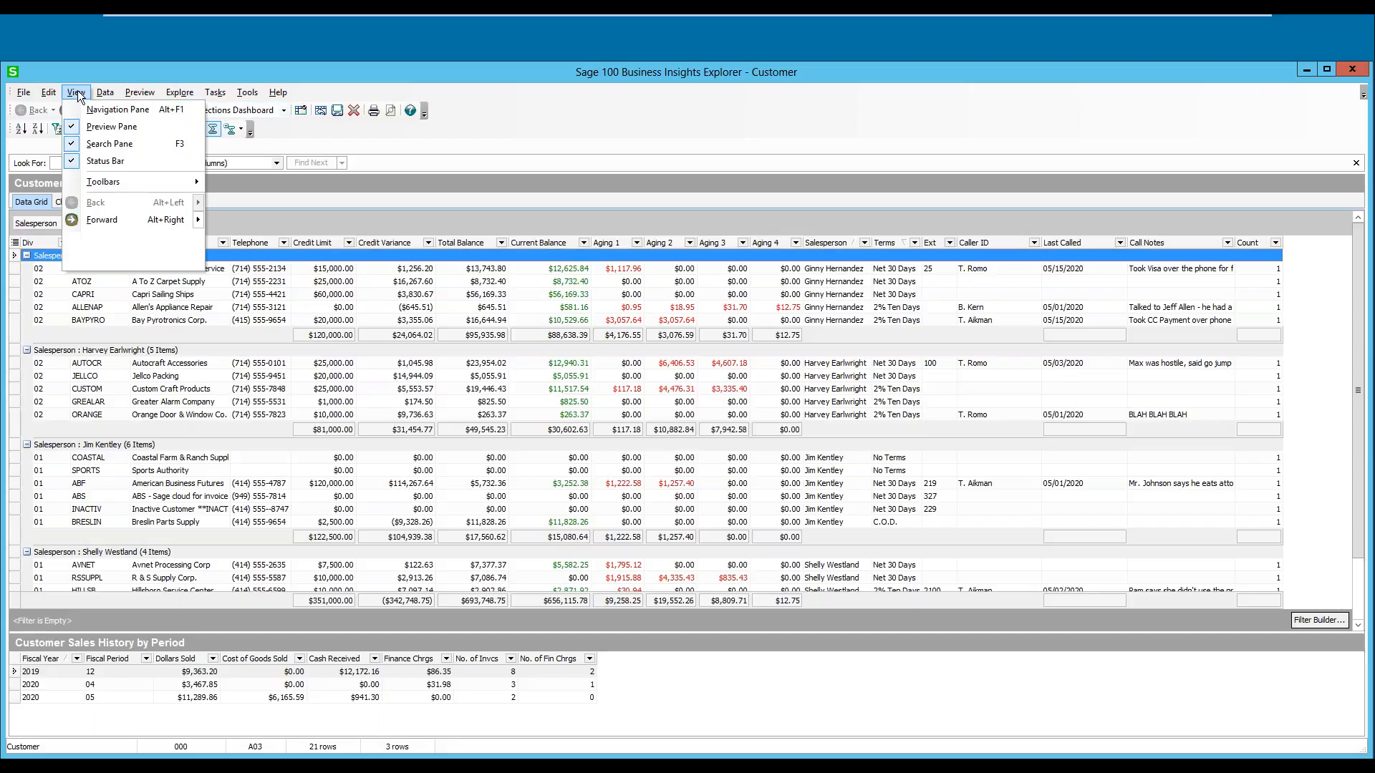
left_click(96, 109)
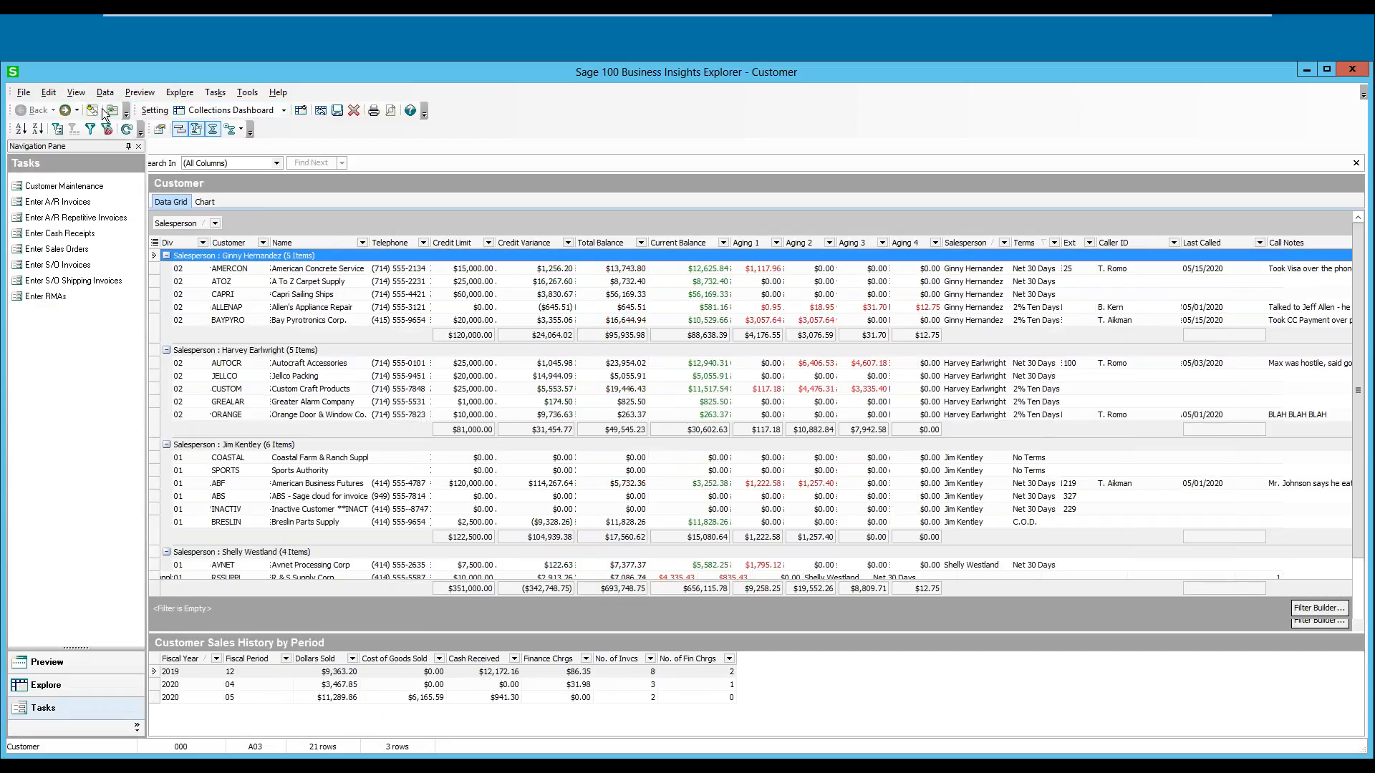
Step: Change the preview to Open Invoices and look through the available Explore views and Tasks
left_click(86, 667)
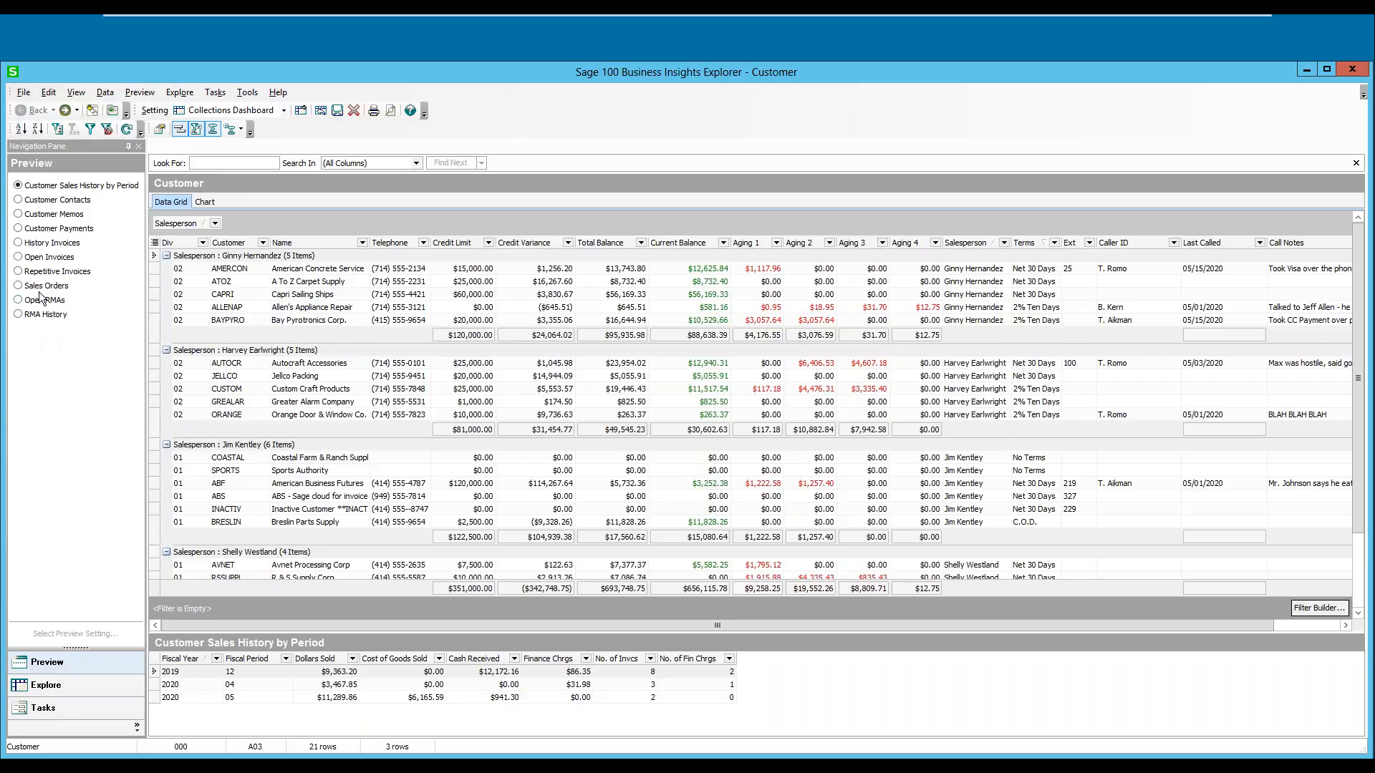
left_click(18, 258)
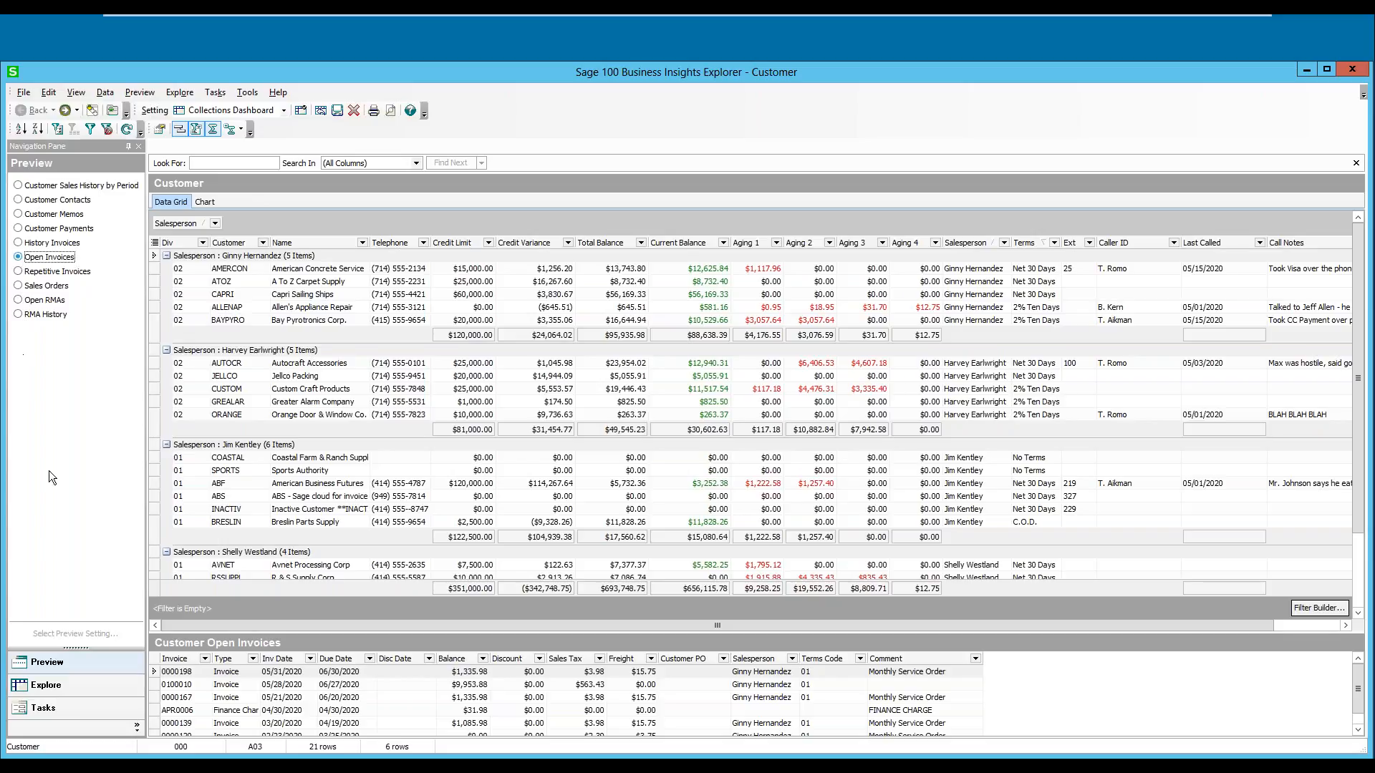
left_click(58, 687)
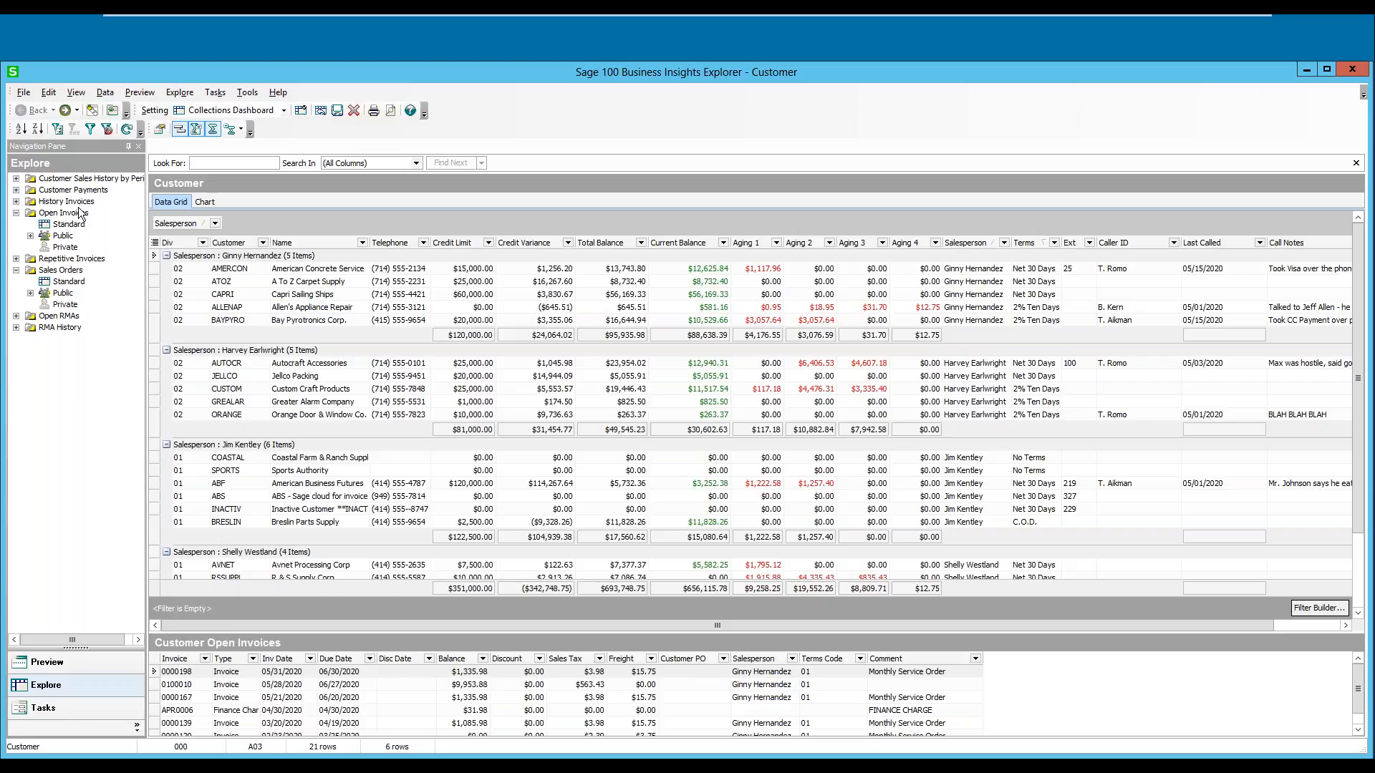
left_click(75, 712)
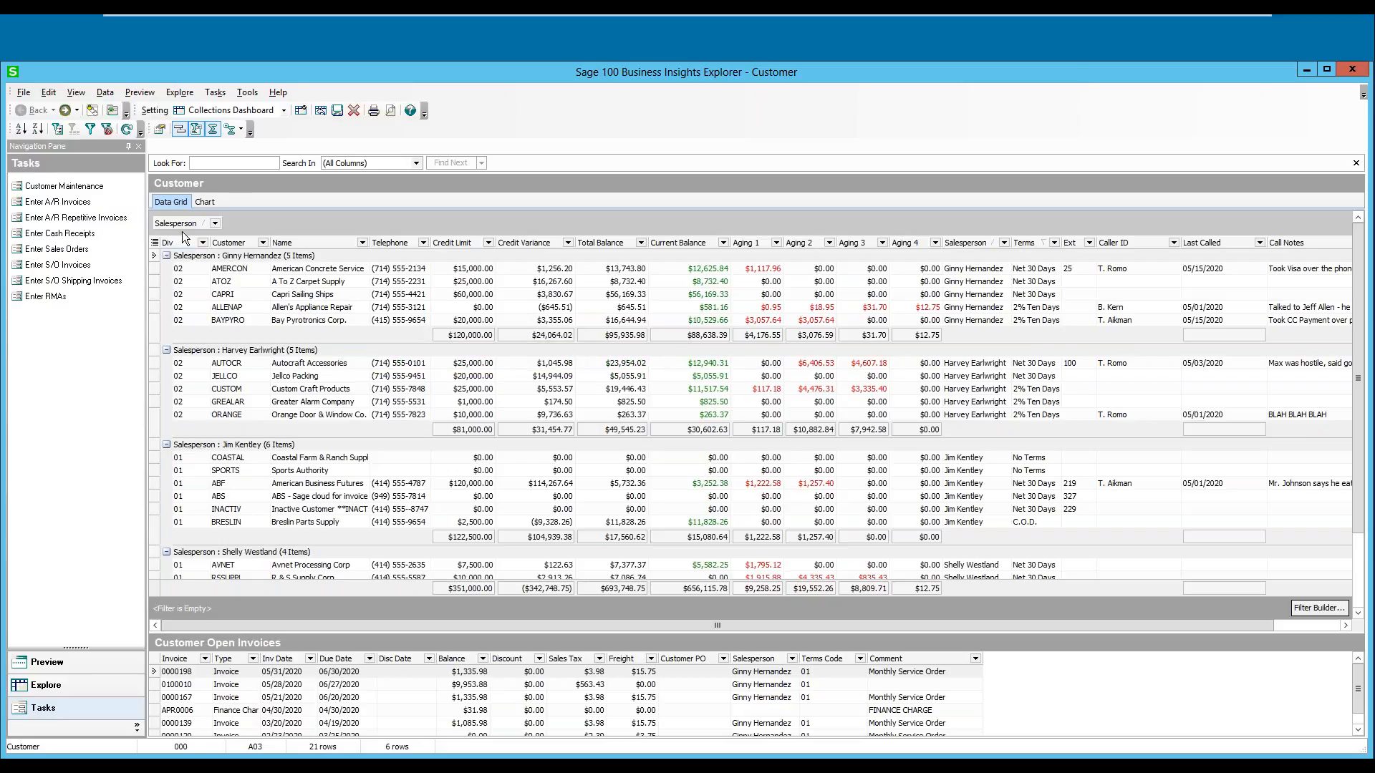
mouse_move(795, 628)
left_mouse_down()
mouse_move(861, 628)
mouse_move(780, 625)
left_mouse_up()
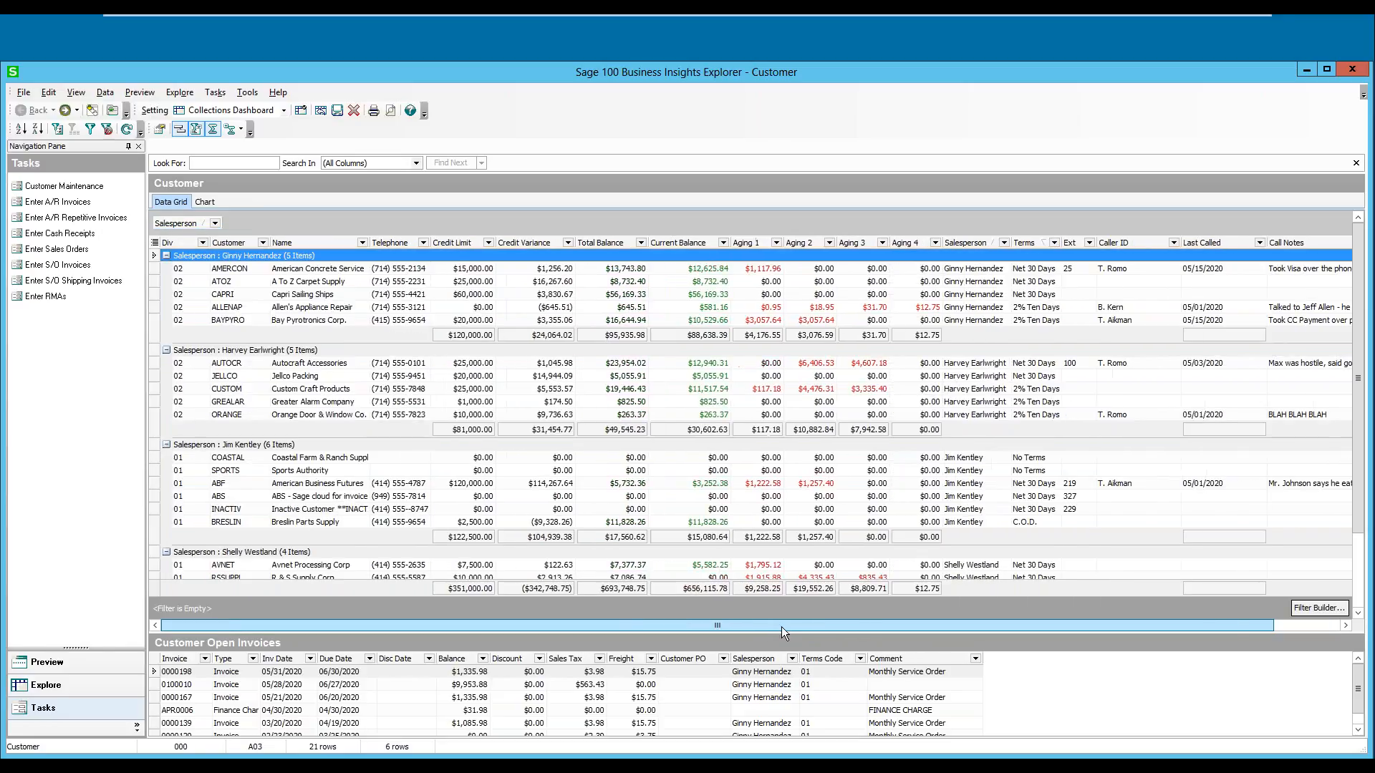
Step: Open Customer Maintenance for American Concrete Service, review its collections information and call notes, and close the record
left_click(753, 269)
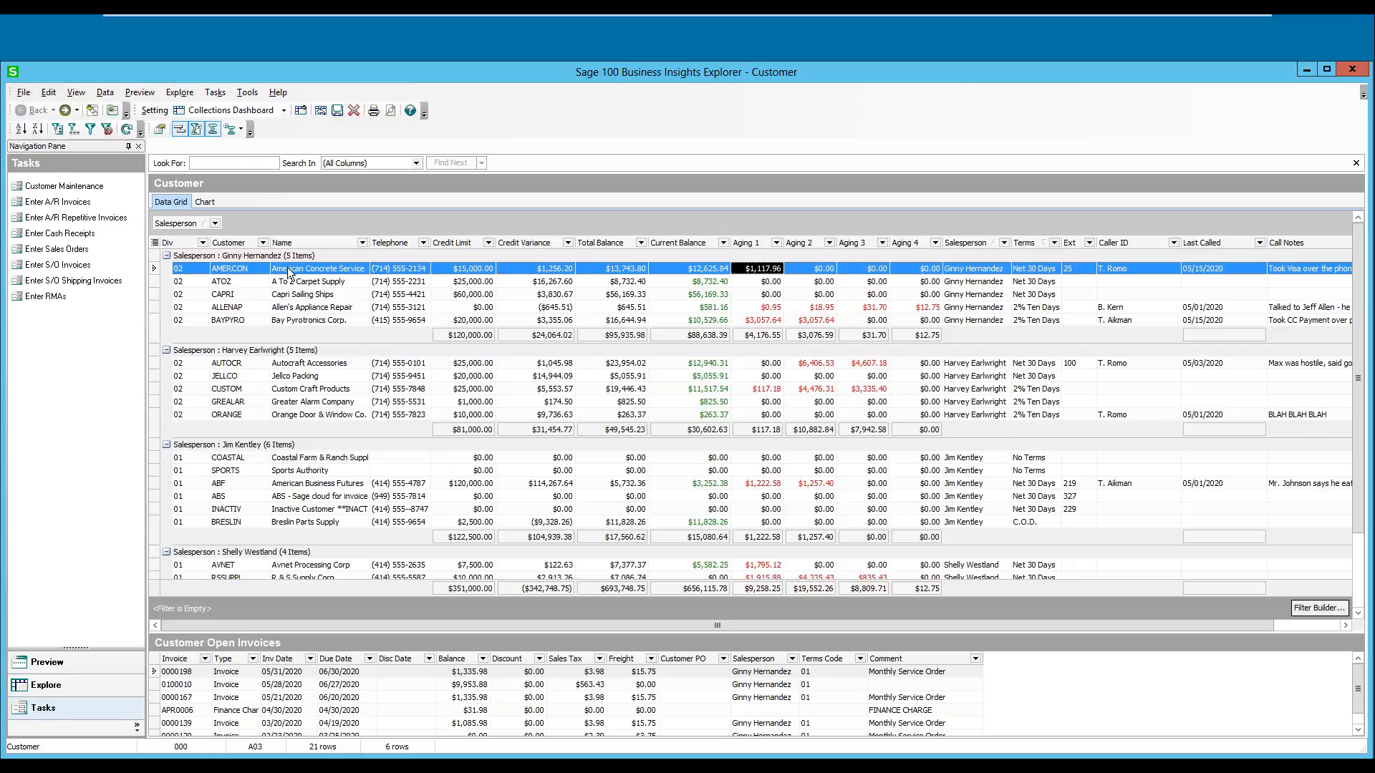
left_click(63, 188)
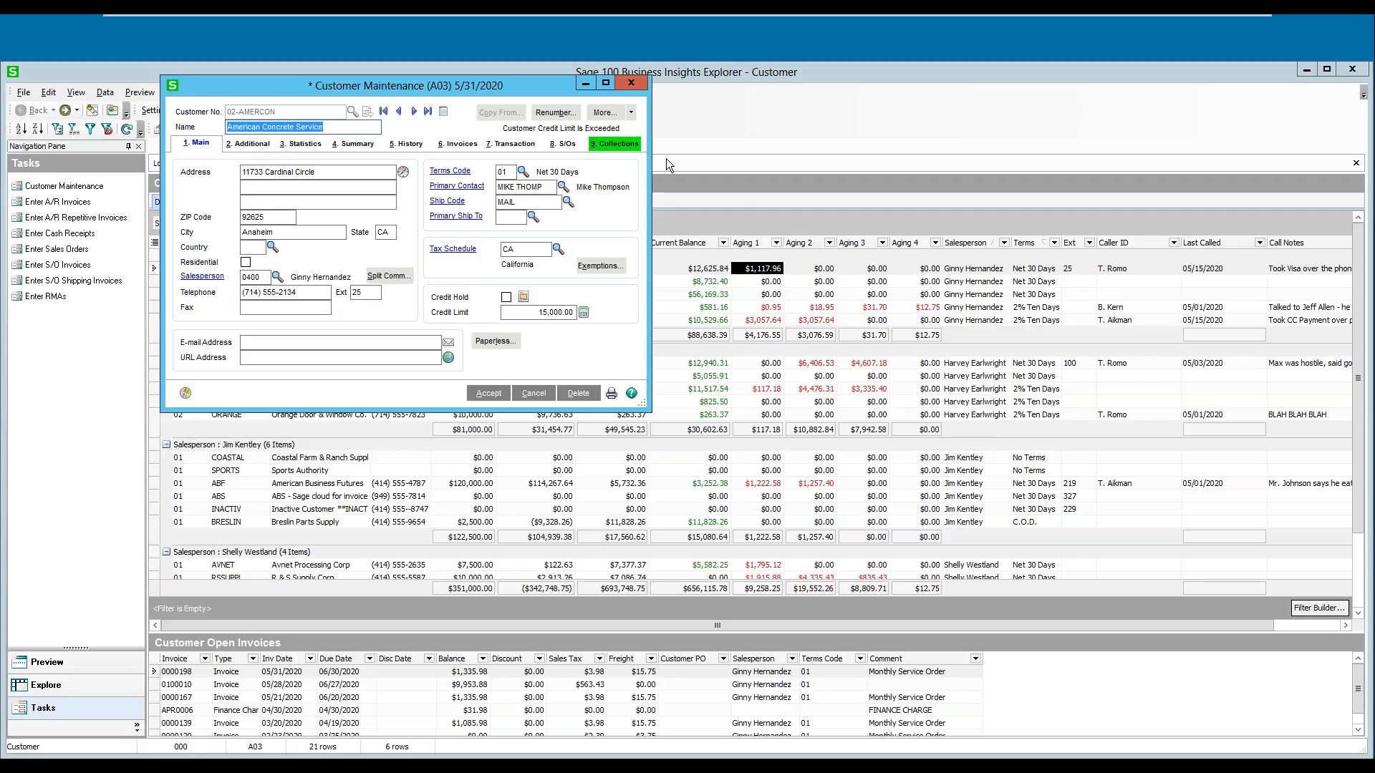
left_click(616, 143)
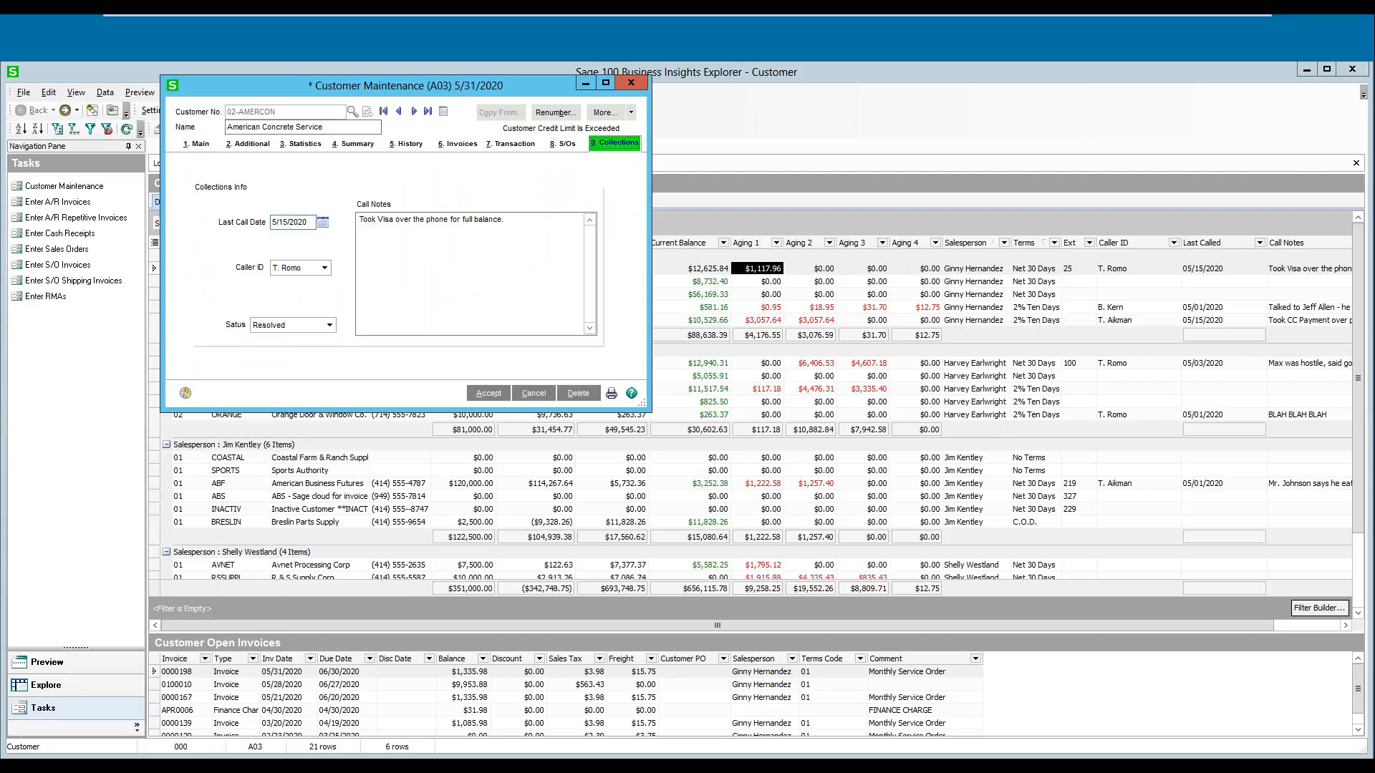
left_click_drag(309, 221, 166, 220)
left_click(509, 234)
left_click(631, 82)
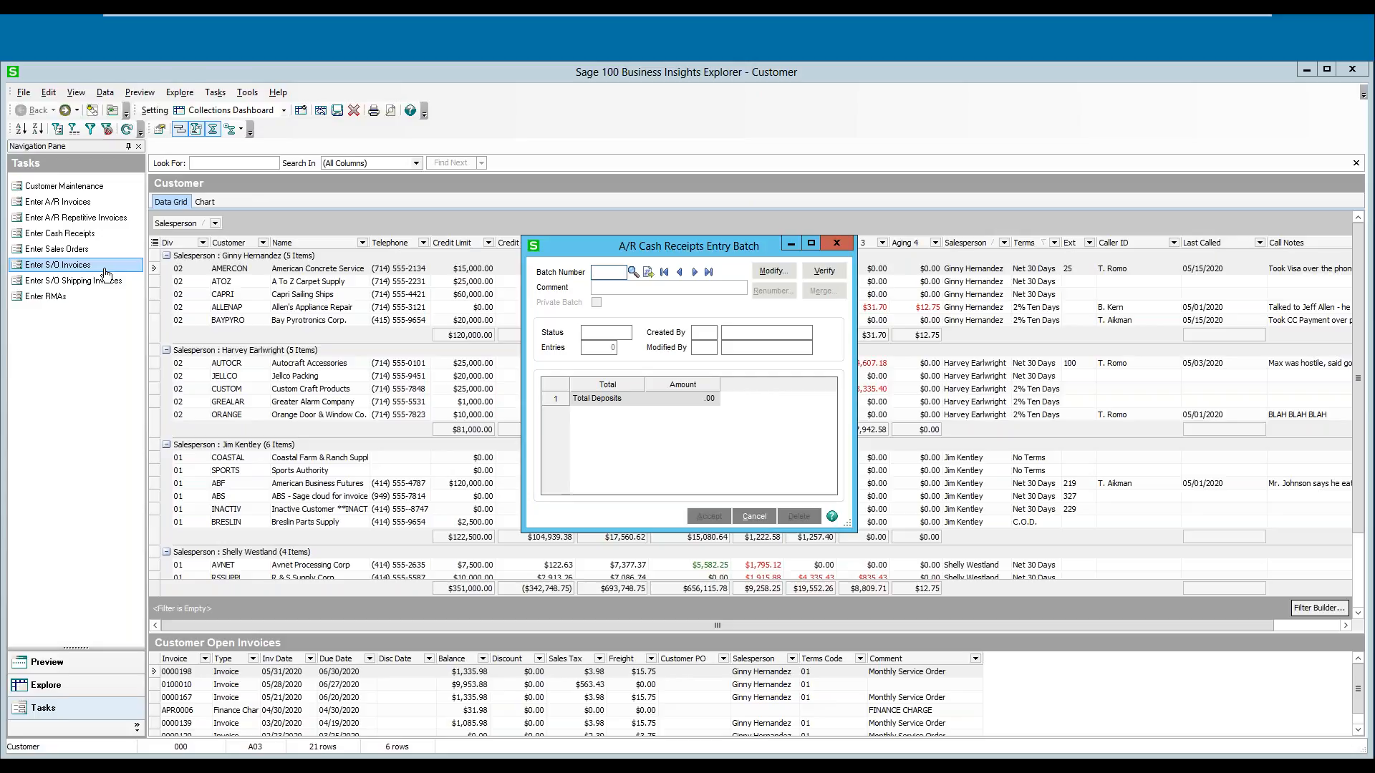
Step: Close the A/R Cash Receipts batch entry window and exit the Customer explorer view
left_click(835, 243)
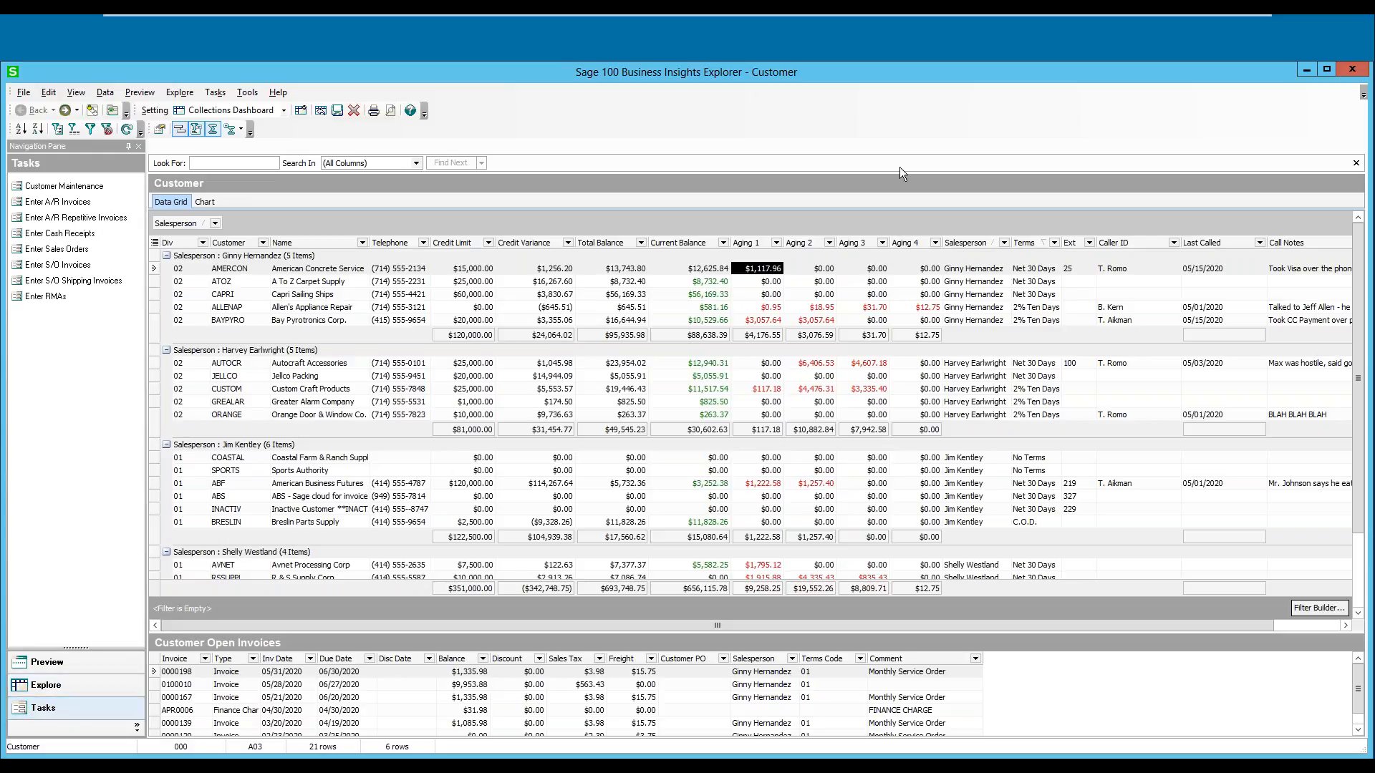
left_click(1352, 69)
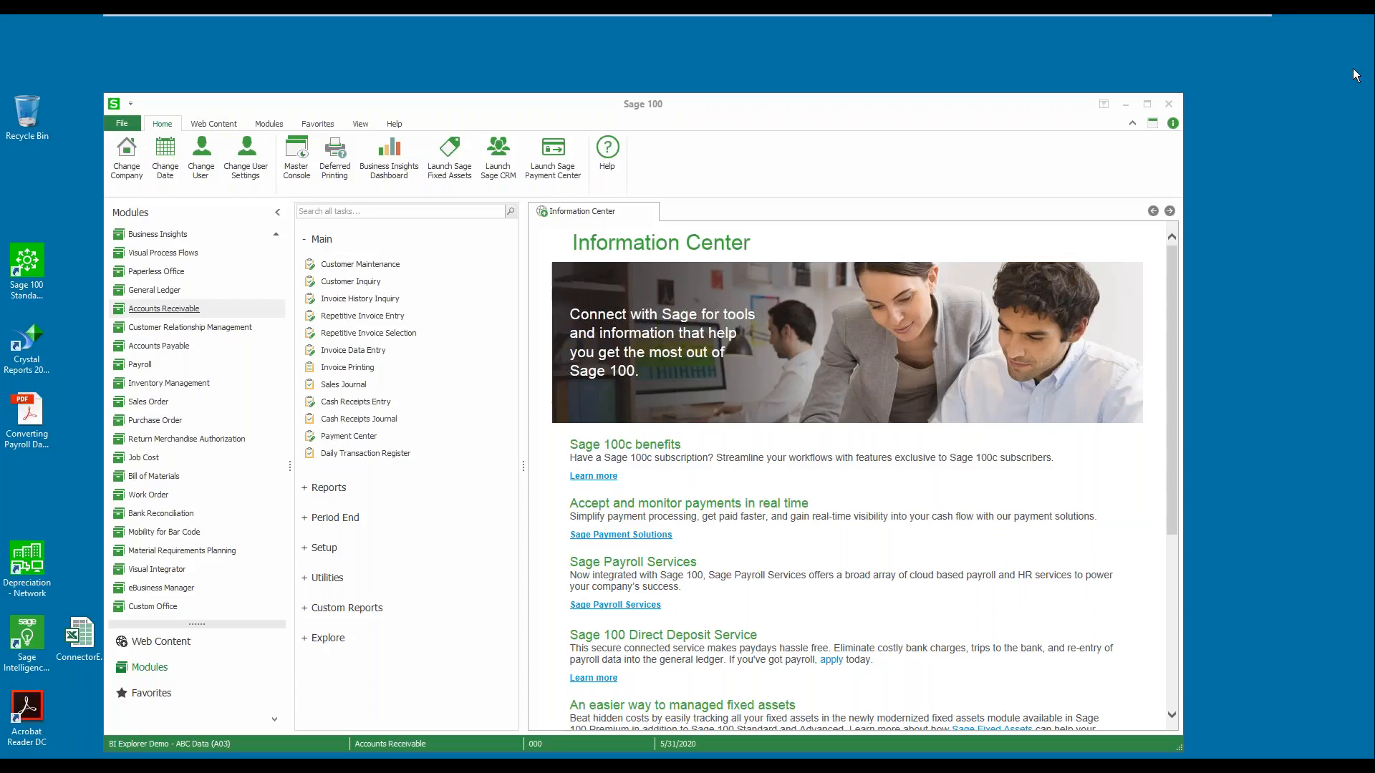
Step: Enter the Sales Order module with accounting date 2/20/2018 and open its Sales Orders View
left_click(314, 239)
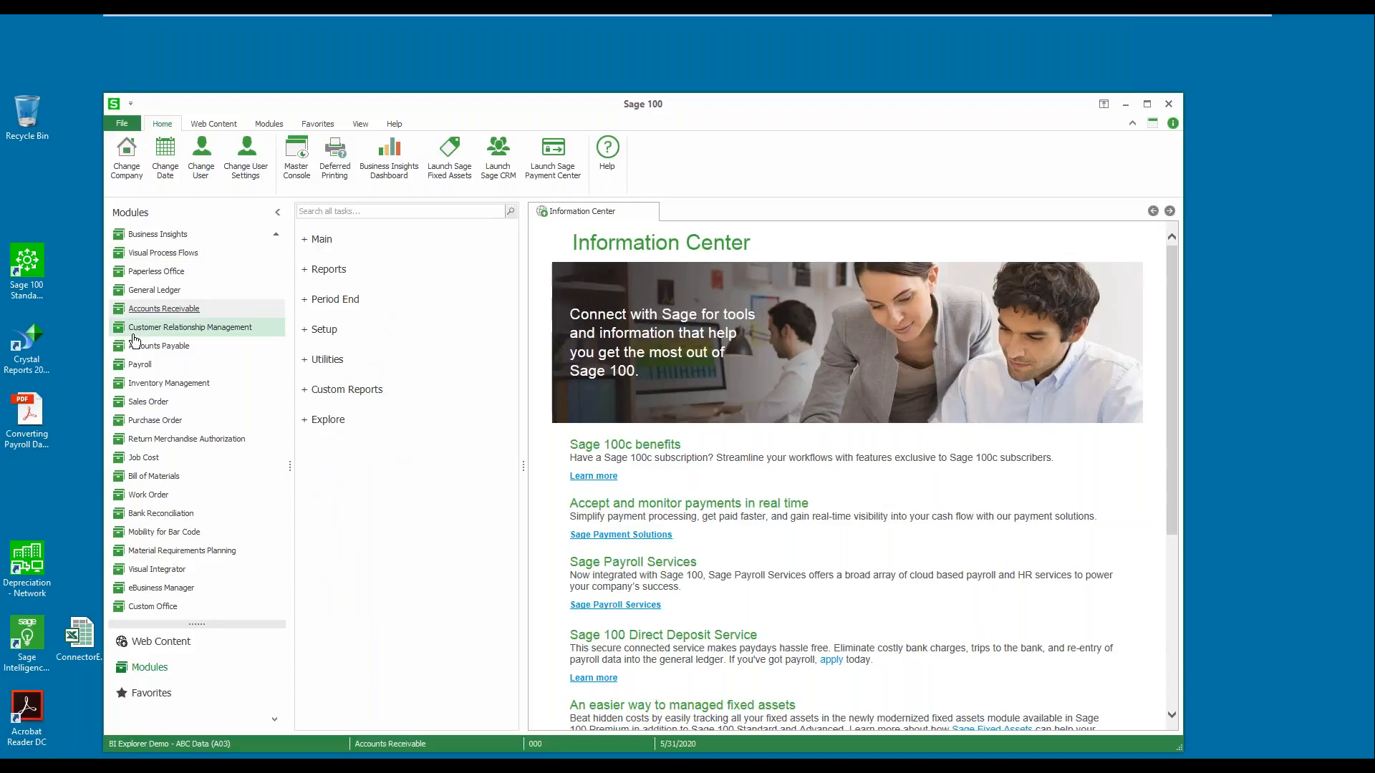
left_click(152, 401)
left_click(287, 169)
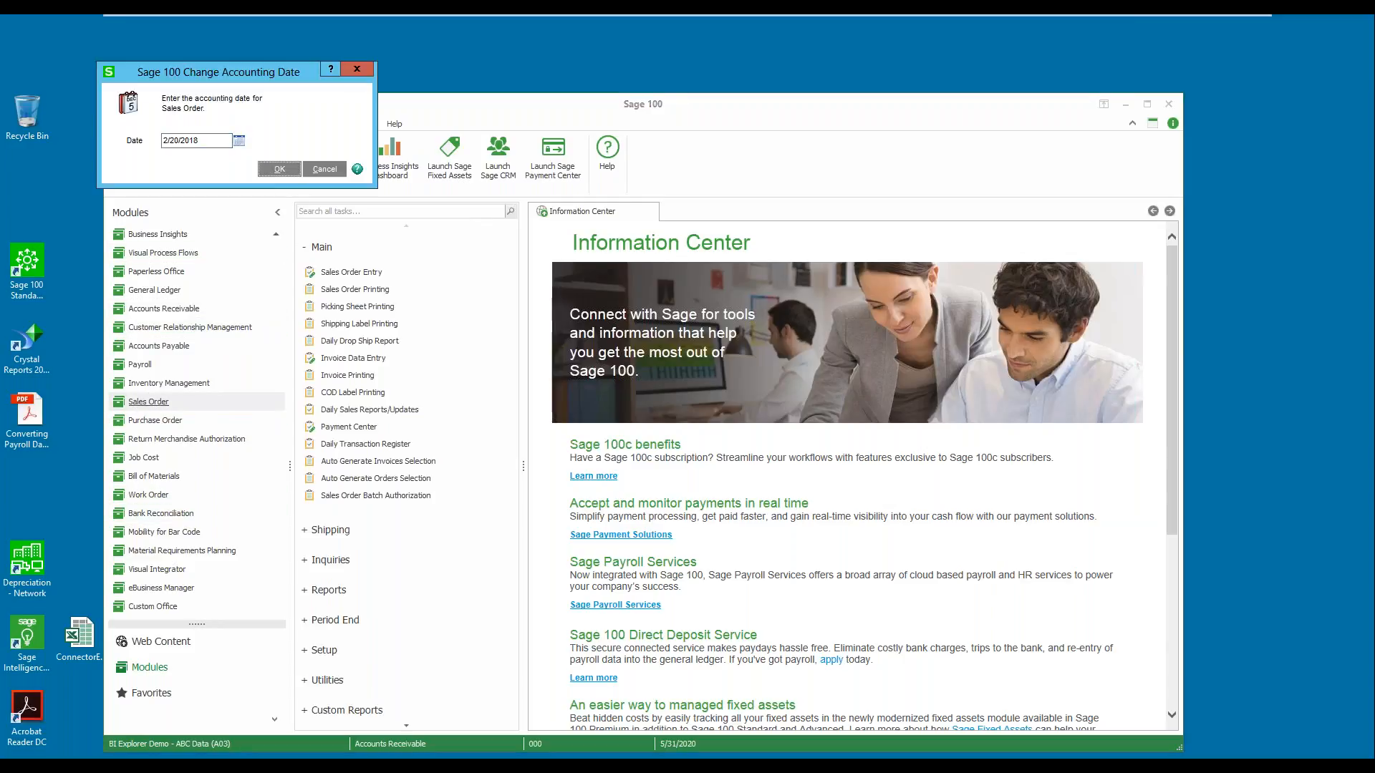
left_click(312, 248)
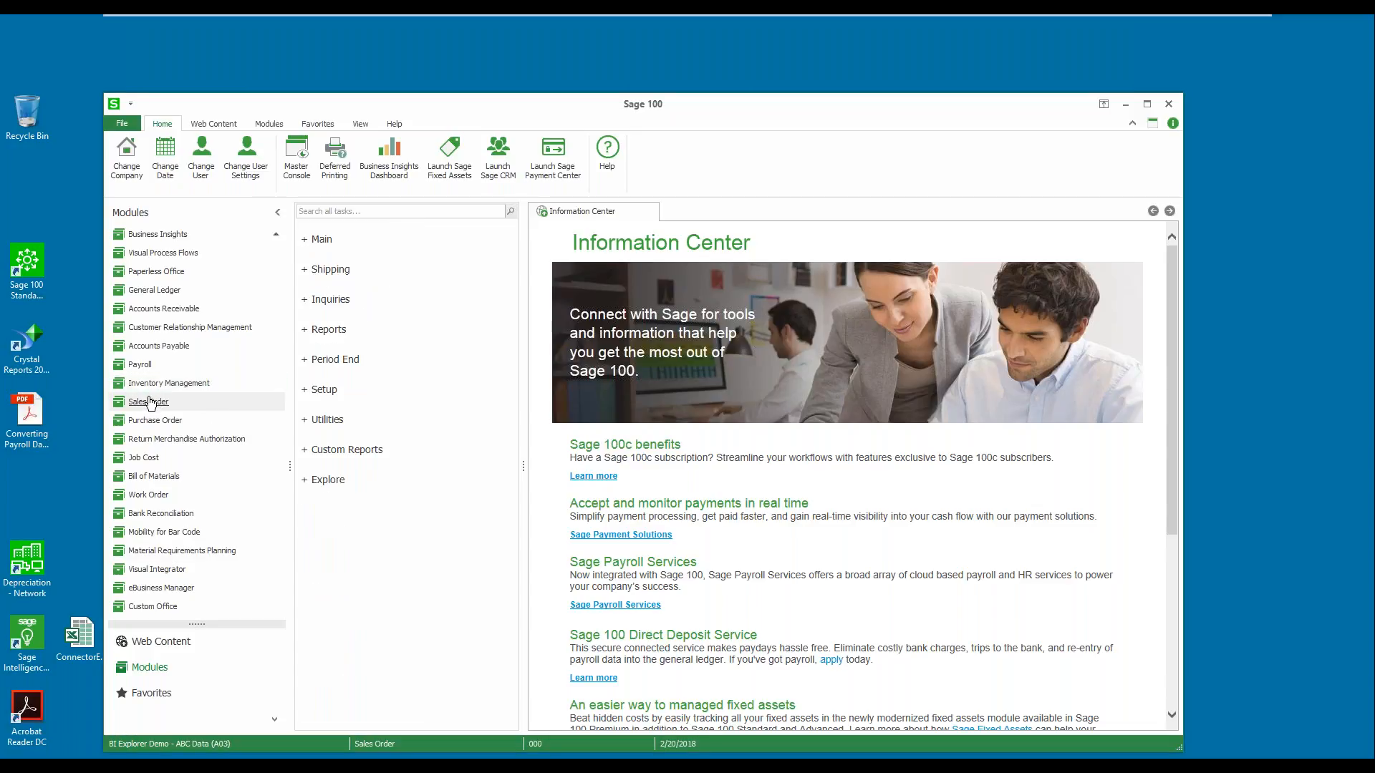
left_click(320, 481)
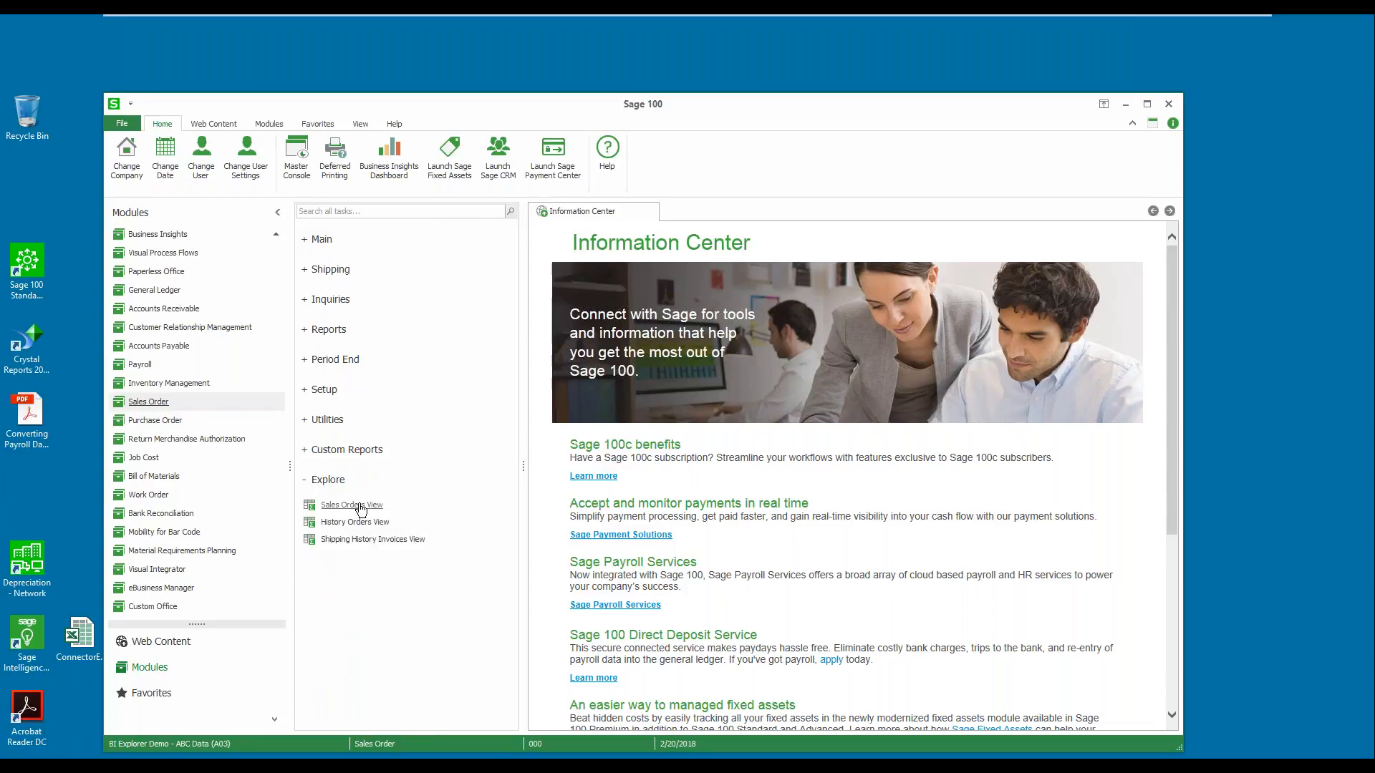
left_click(361, 507)
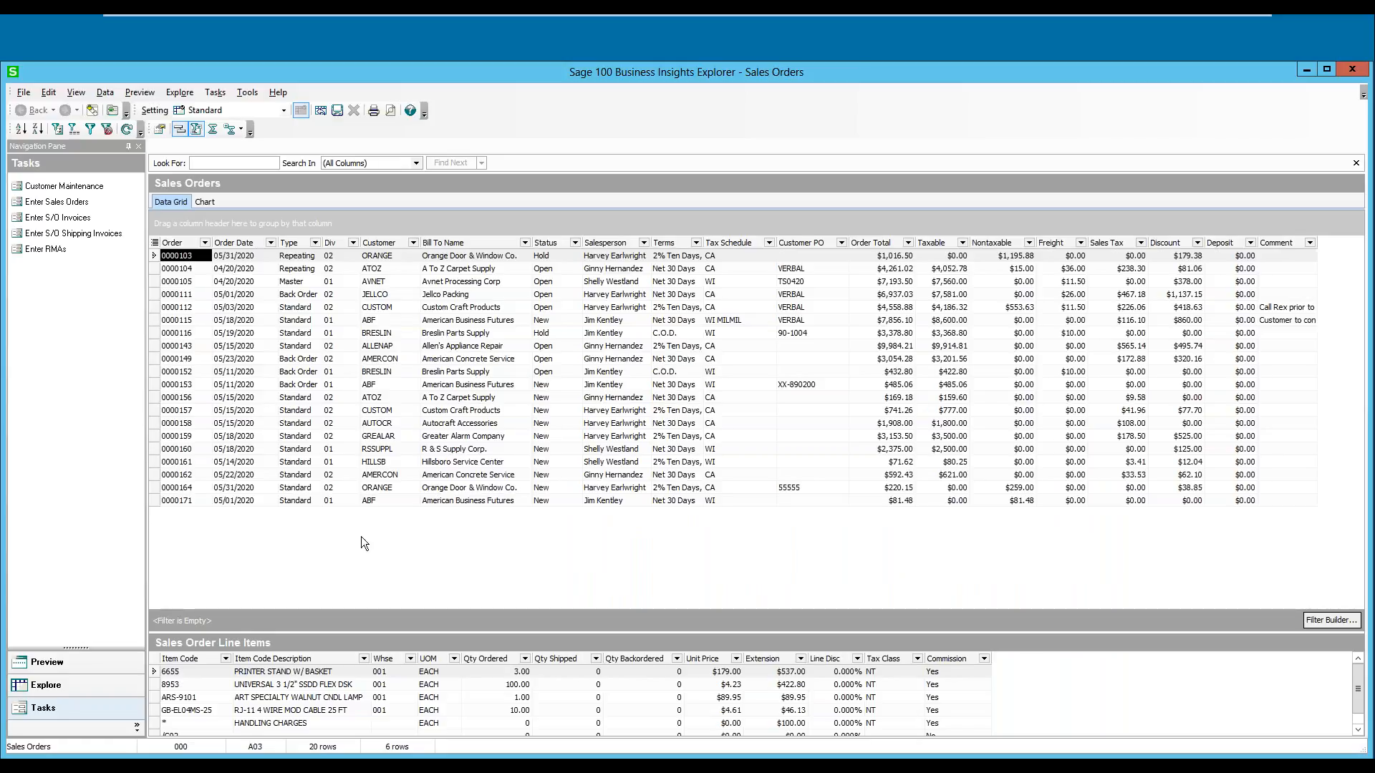
Step: Drill into the line items of sales order 0000103 and add the UDF_LENGTH field from SO_SalesOrderDetail as a column
right_click(219, 677)
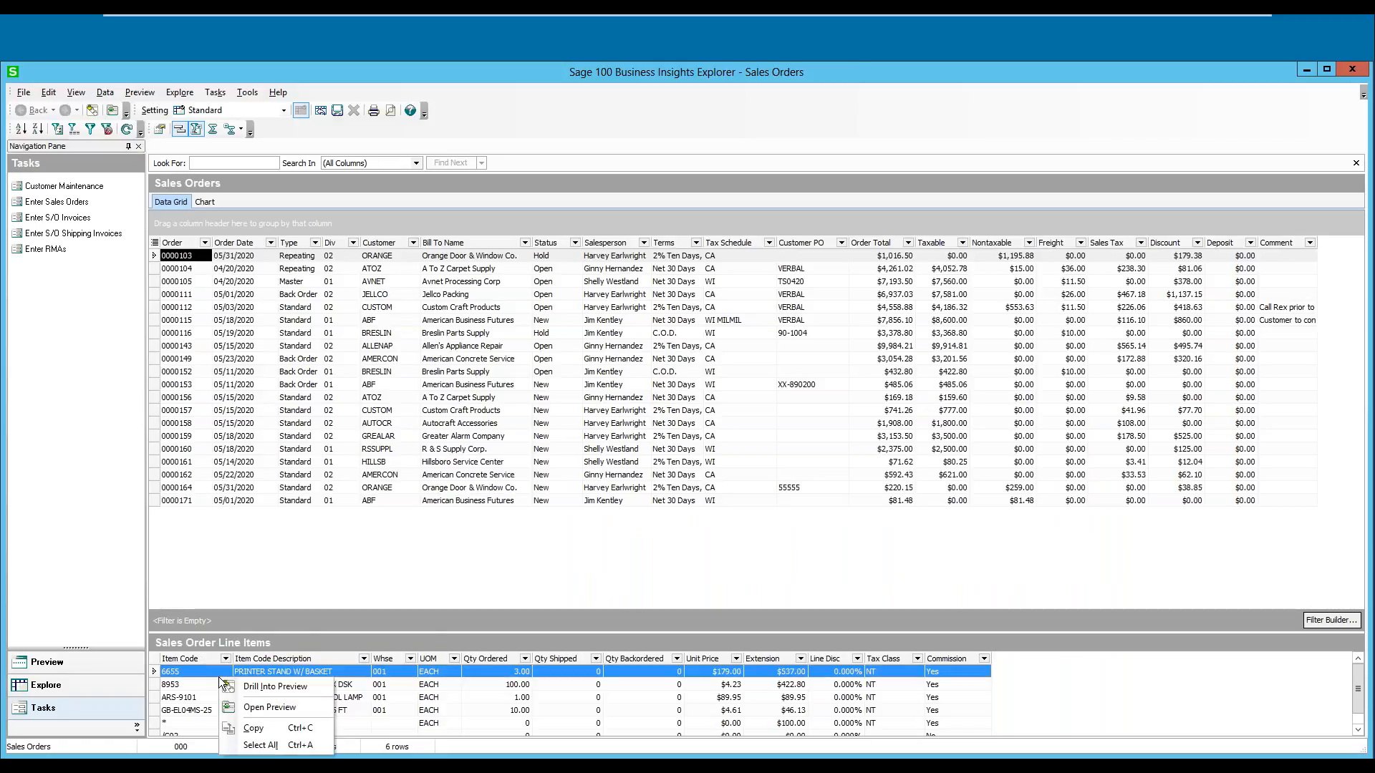
left_click(274, 686)
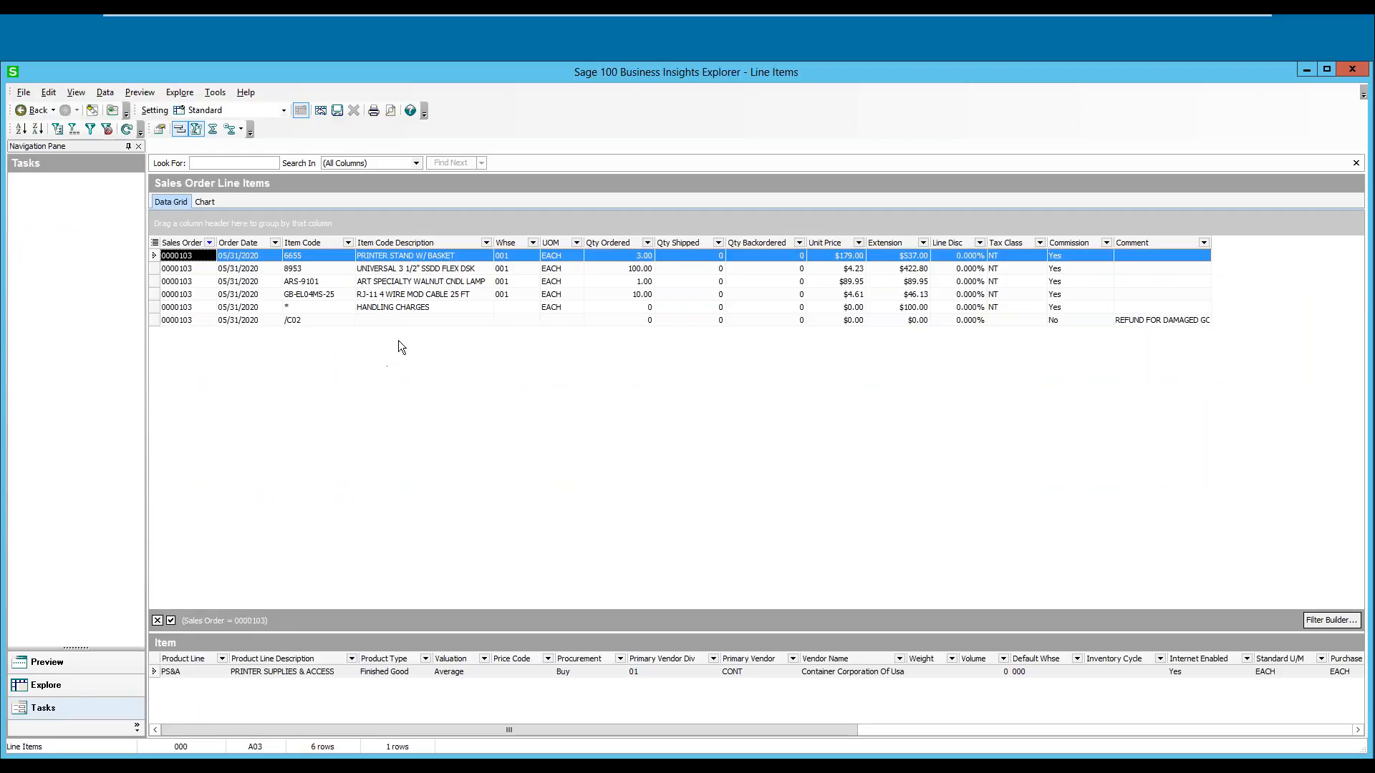
right_click(446, 240)
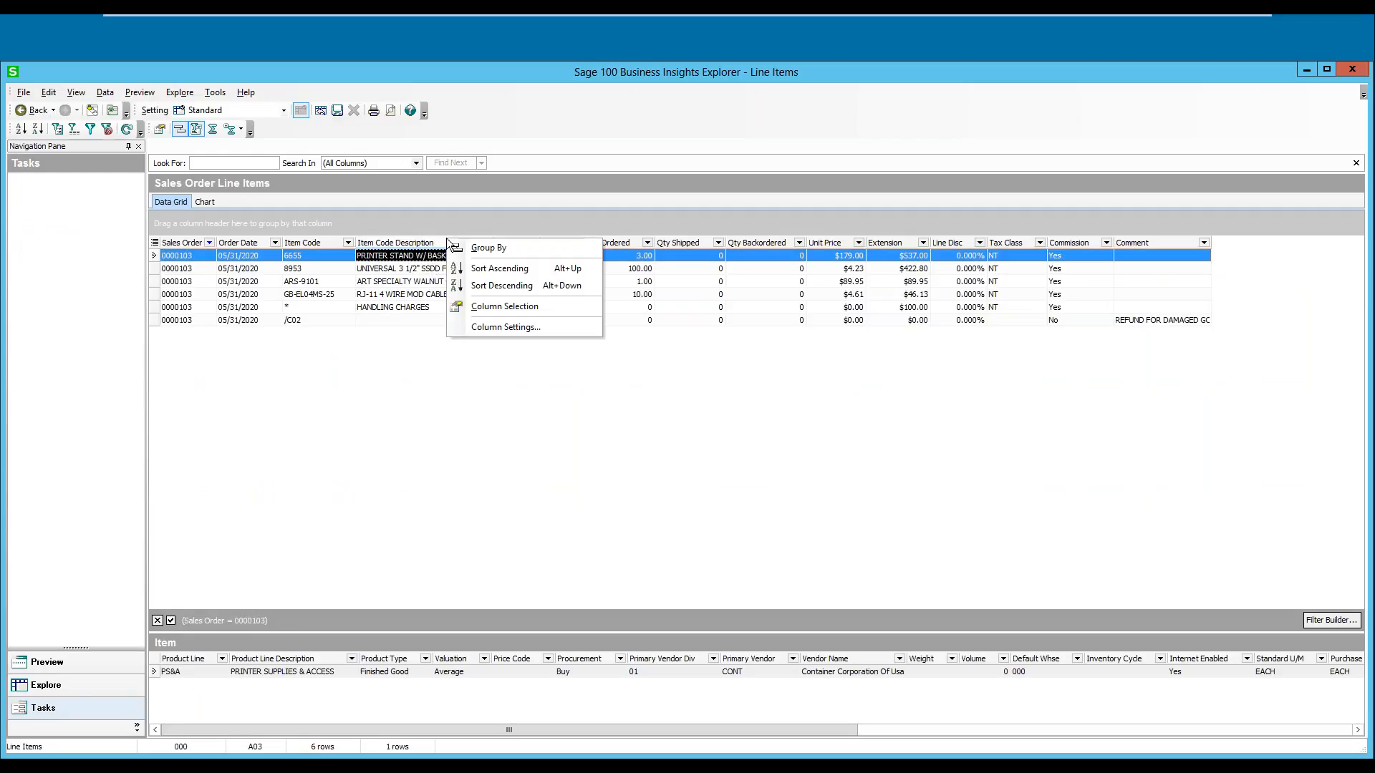
left_click(519, 328)
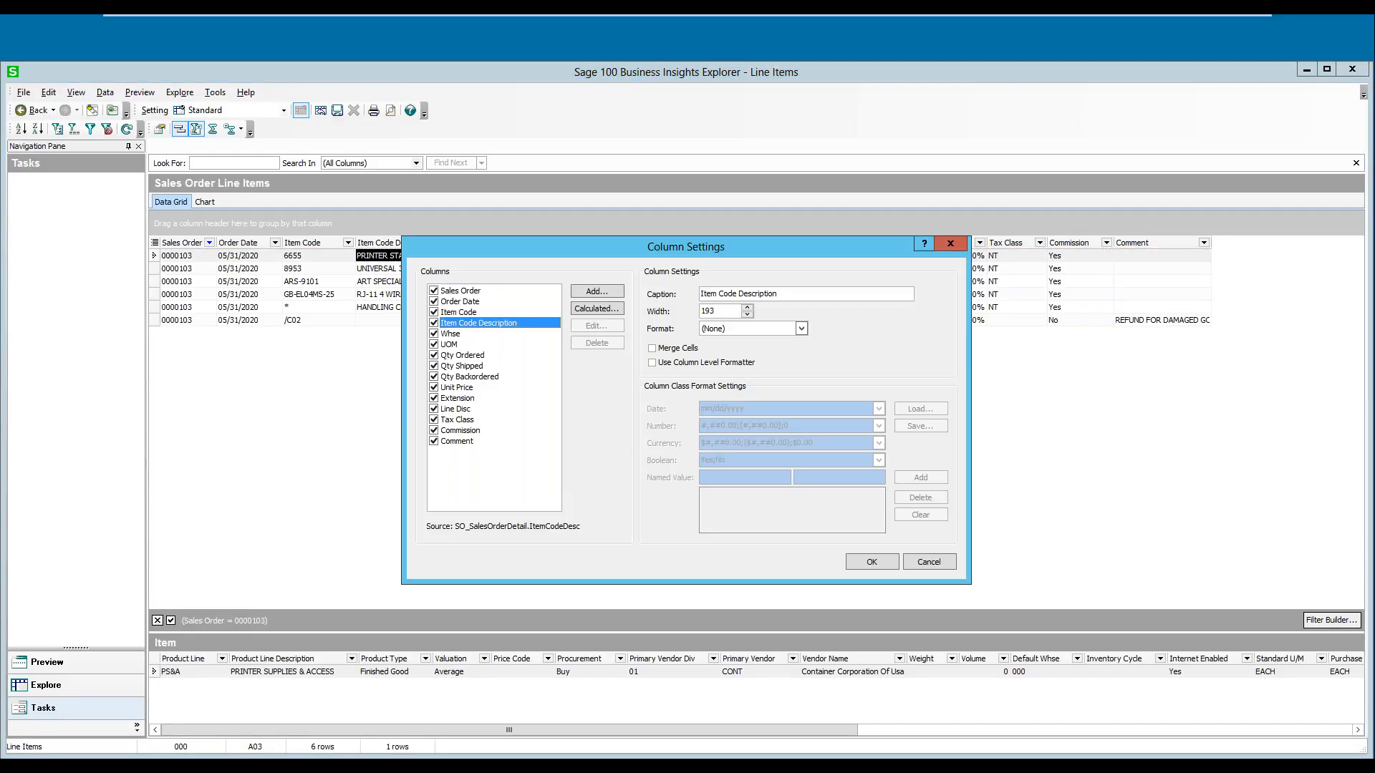
left_click(588, 292)
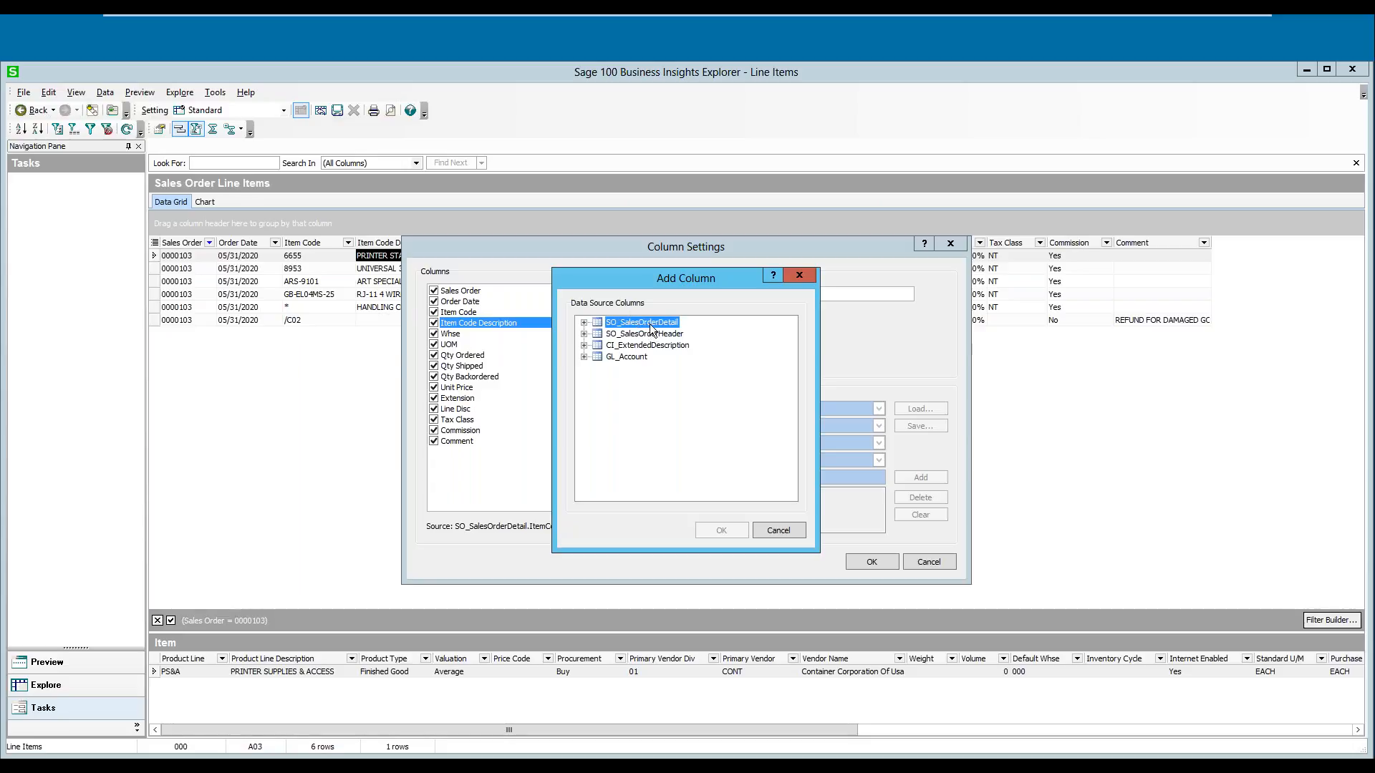
double_click(620, 326)
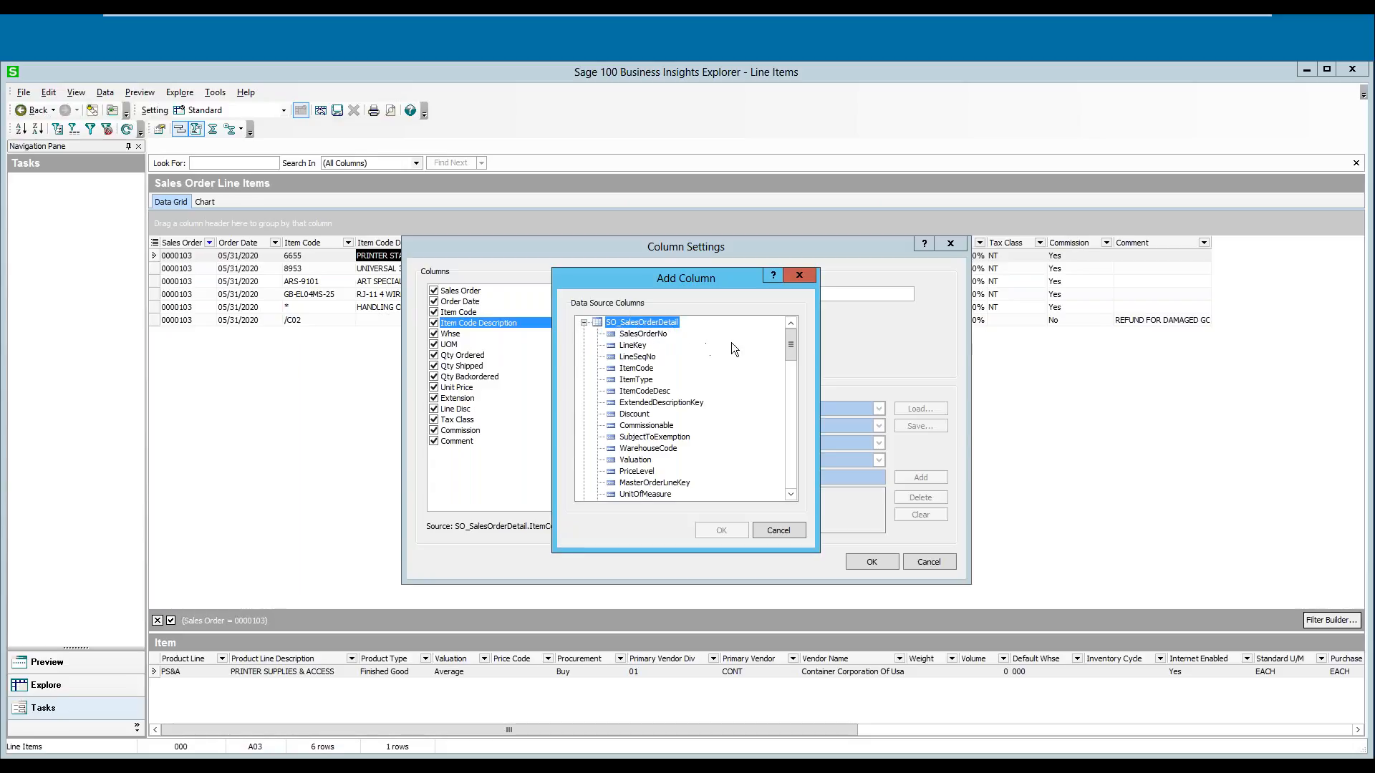
left_click_drag(792, 339, 796, 440)
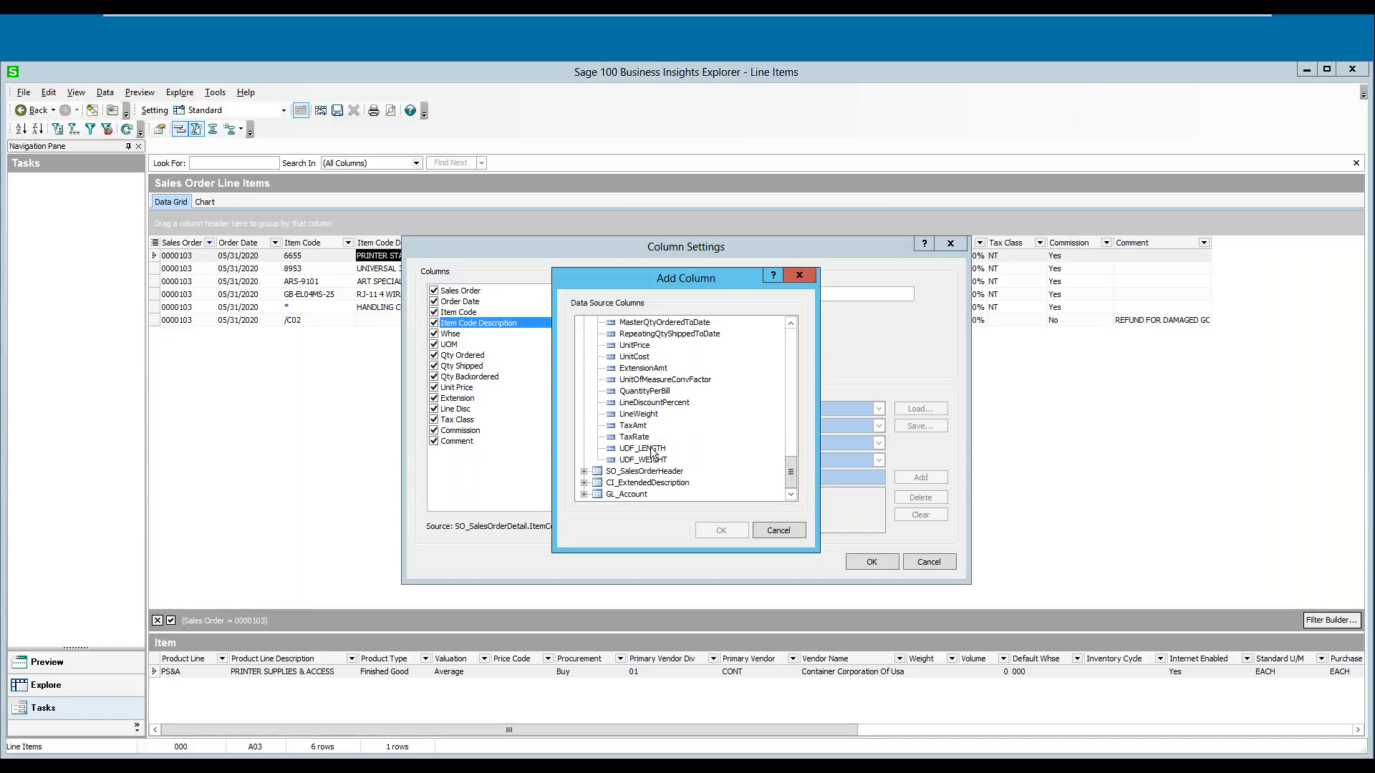
left_click_drag(604, 272, 669, 355)
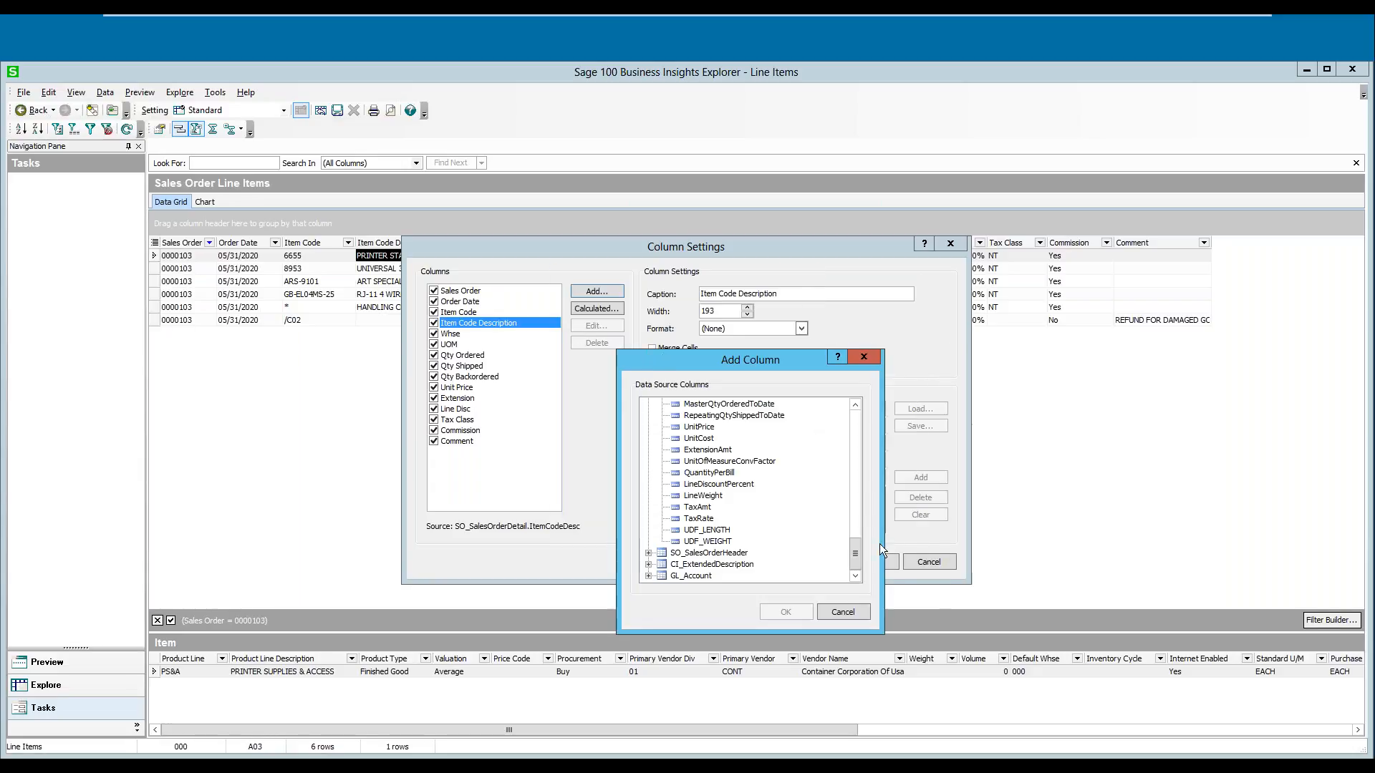
left_click_drag(859, 558, 859, 418)
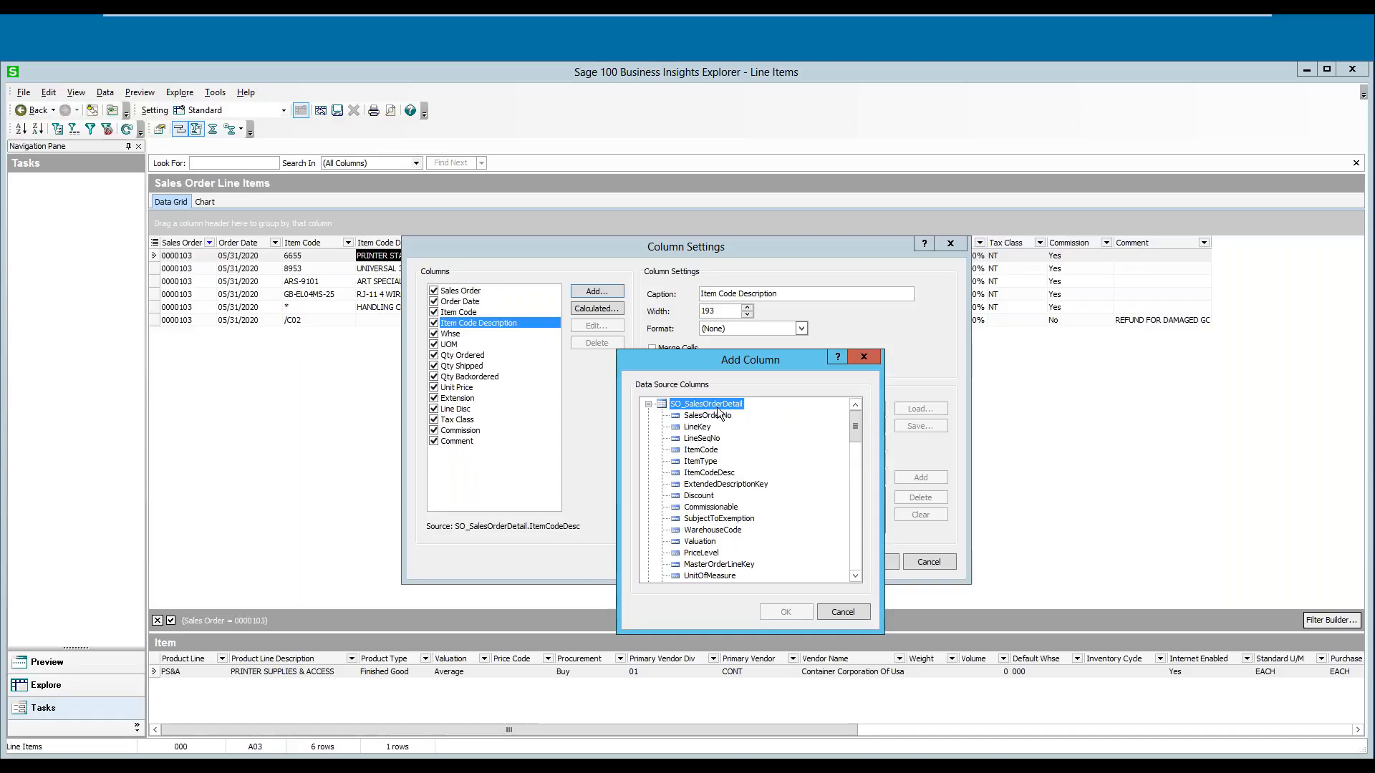
left_click_drag(858, 425, 855, 555)
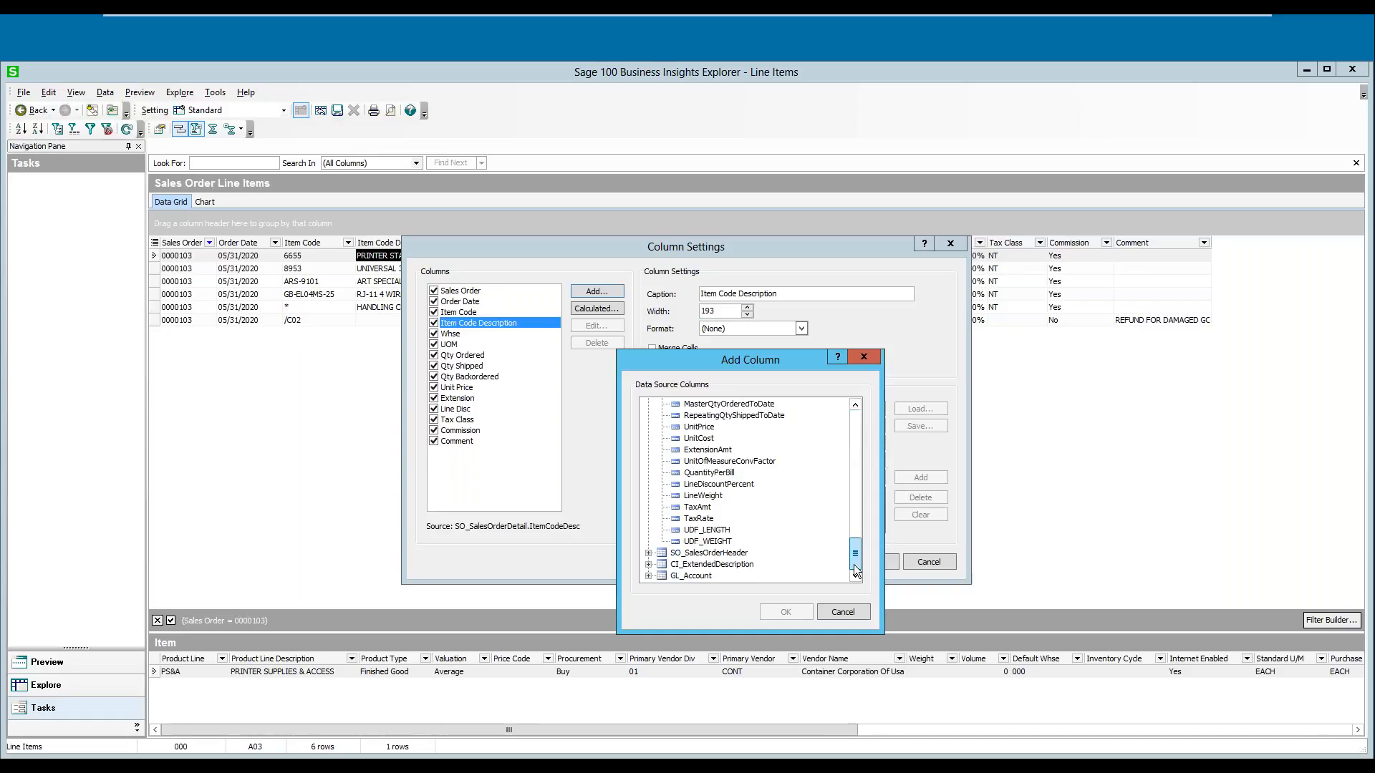
left_click(708, 531)
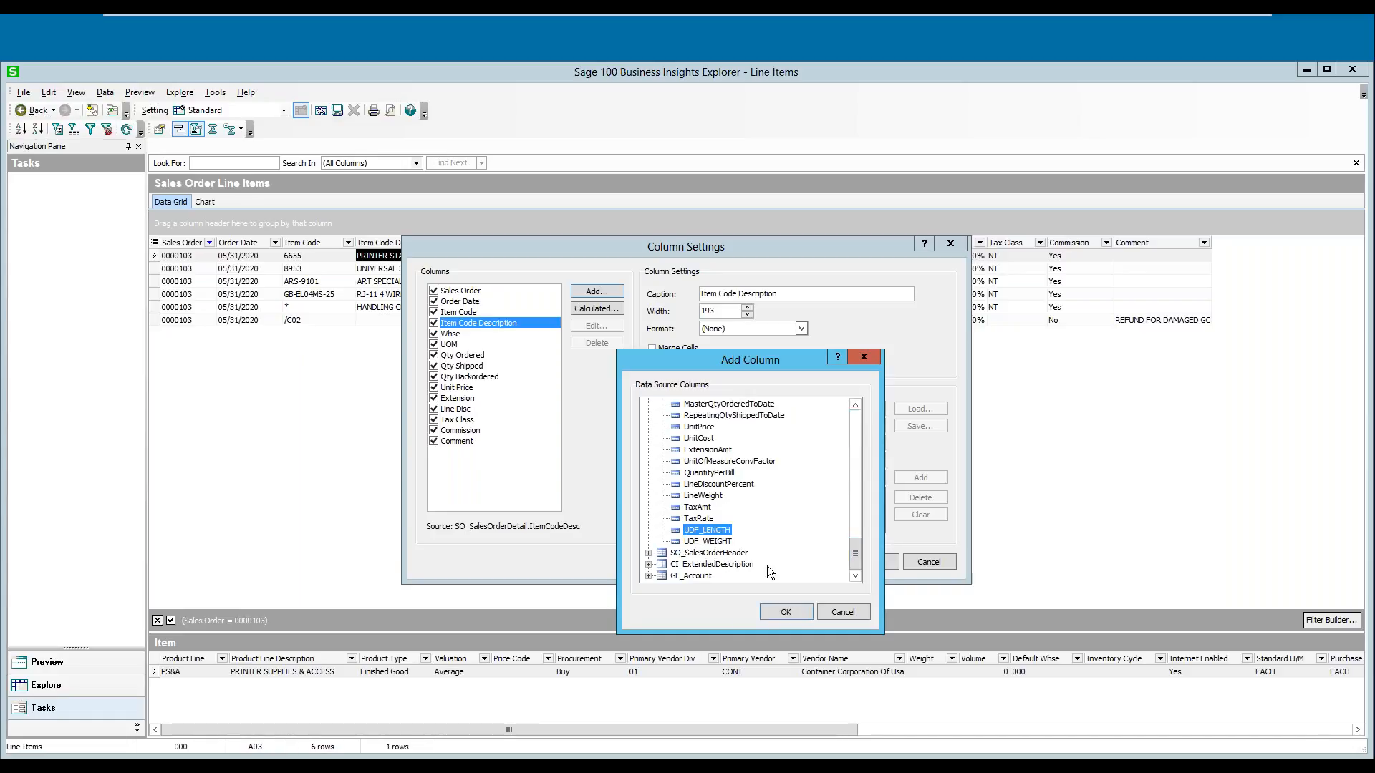
left_click(781, 611)
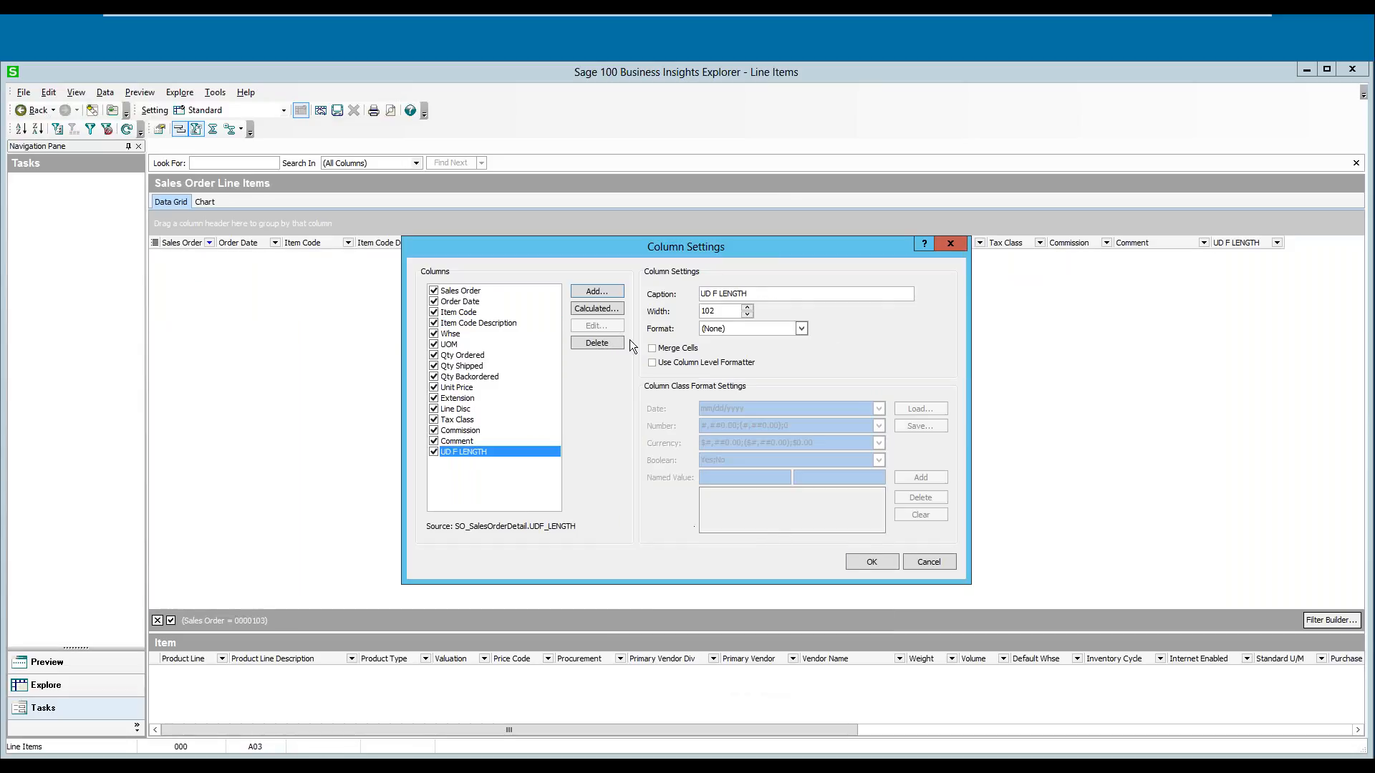
Step: Try to add the UDF_WEIGHT field from SO_SalesOrderDetail as another line item column and close the column settings
left_click(595, 291)
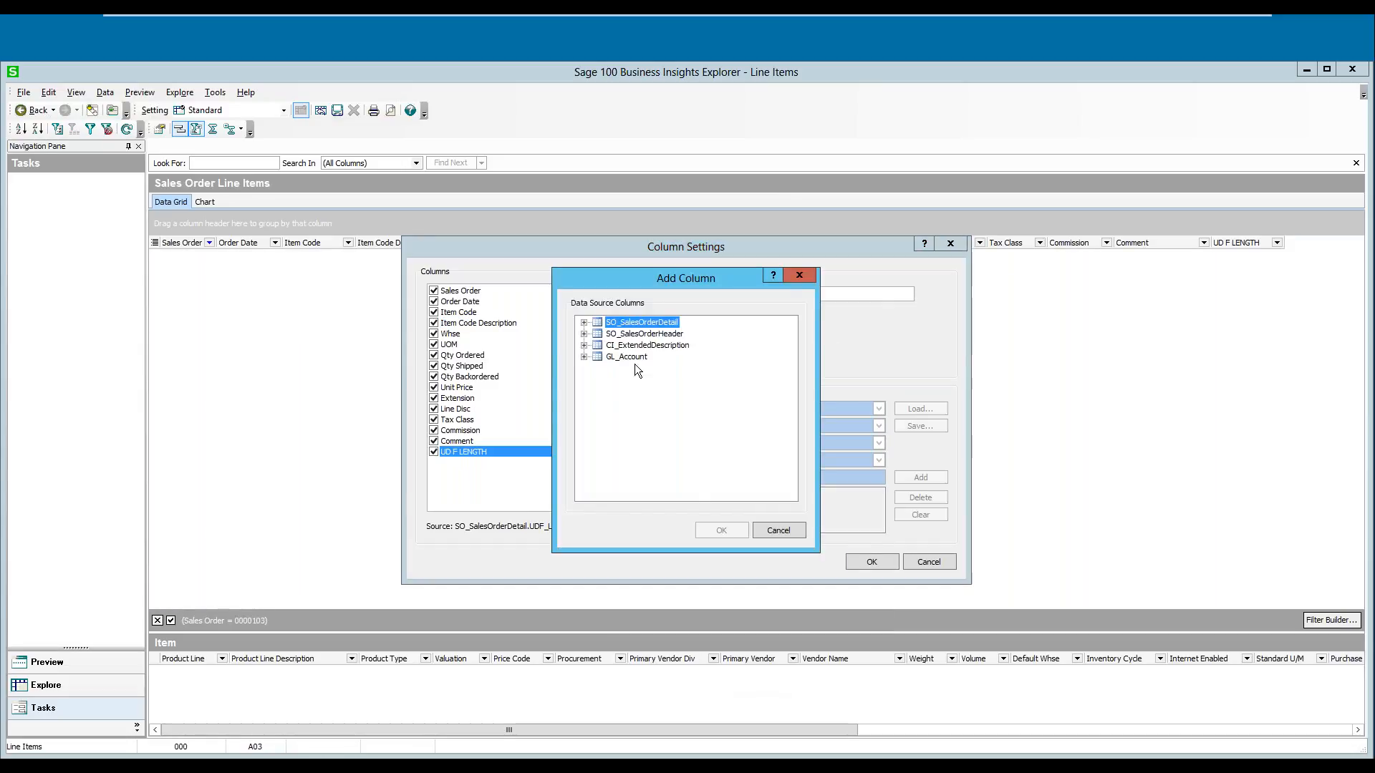
left_click(583, 322)
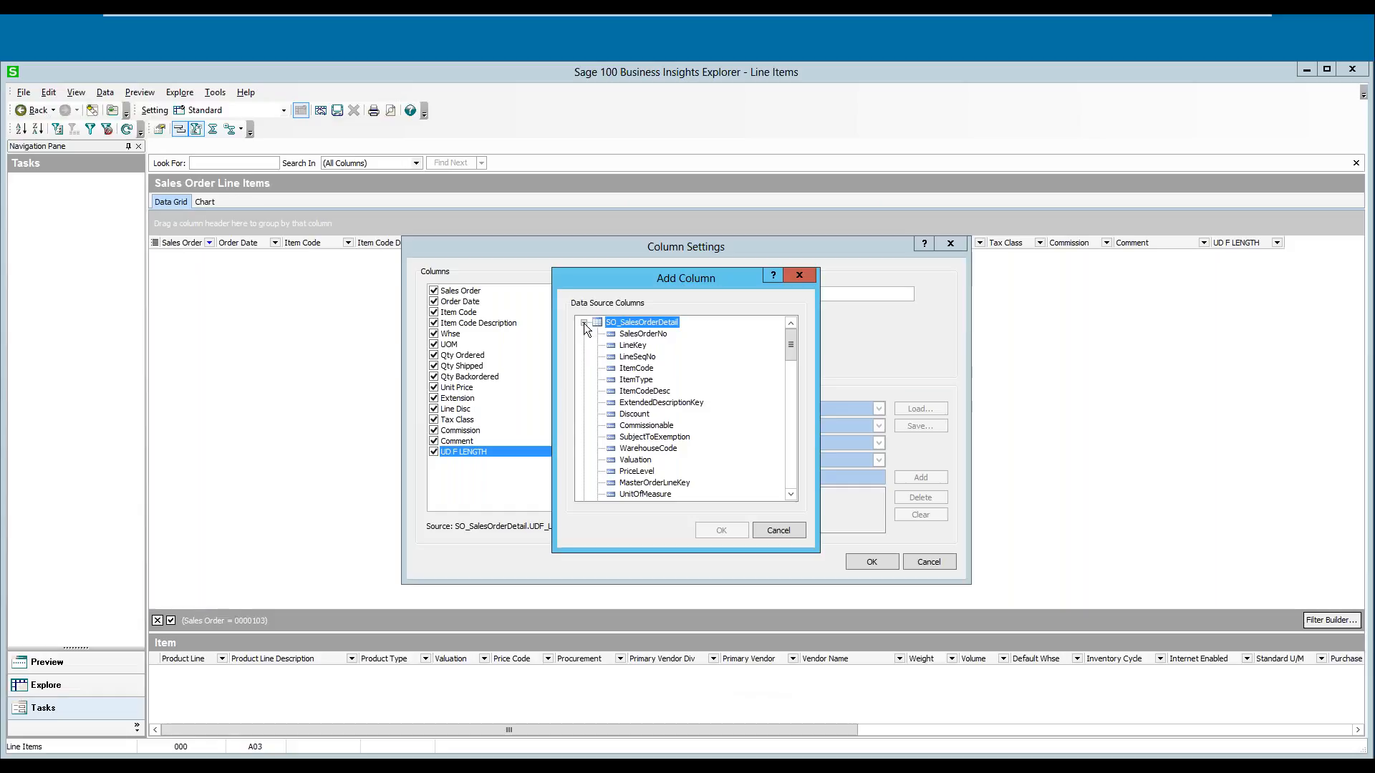
left_click_drag(793, 346, 791, 476)
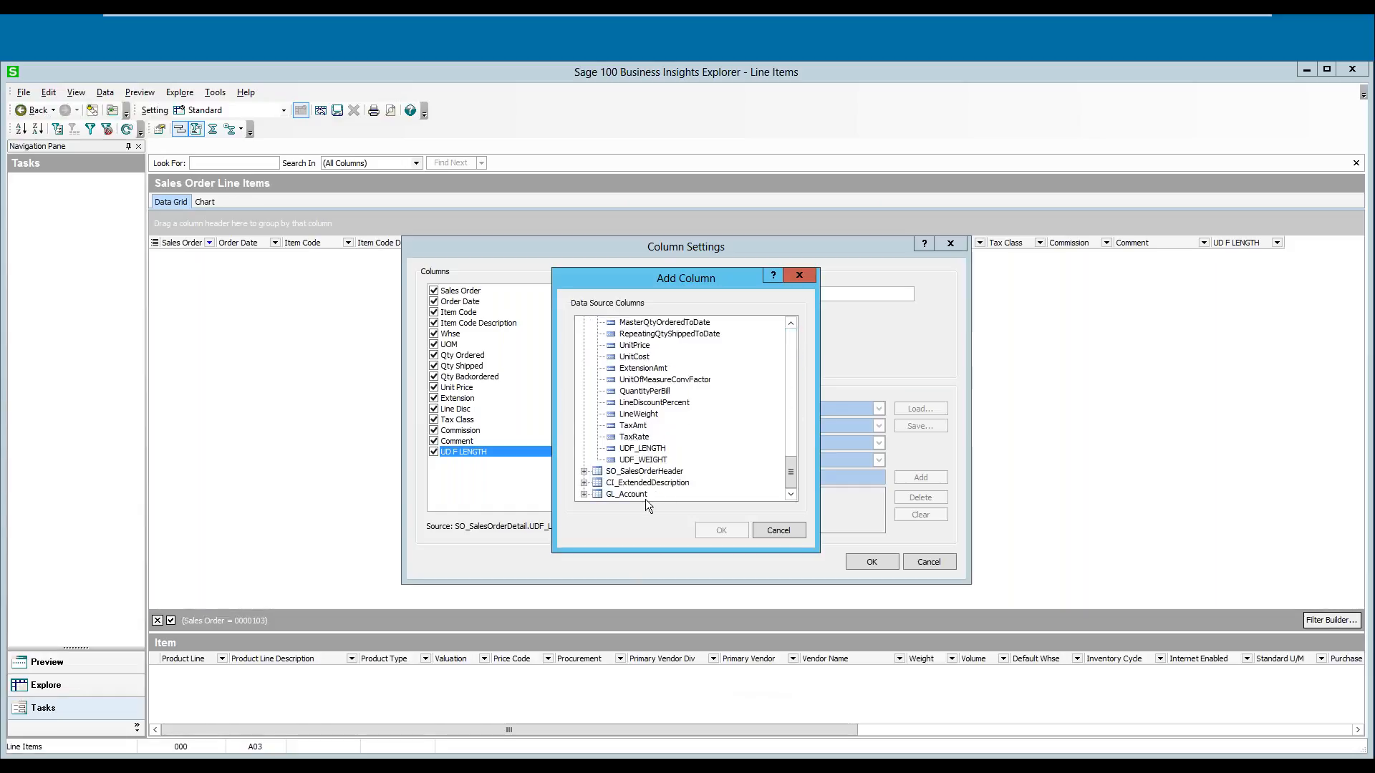
left_click(642, 459)
left_click(721, 530)
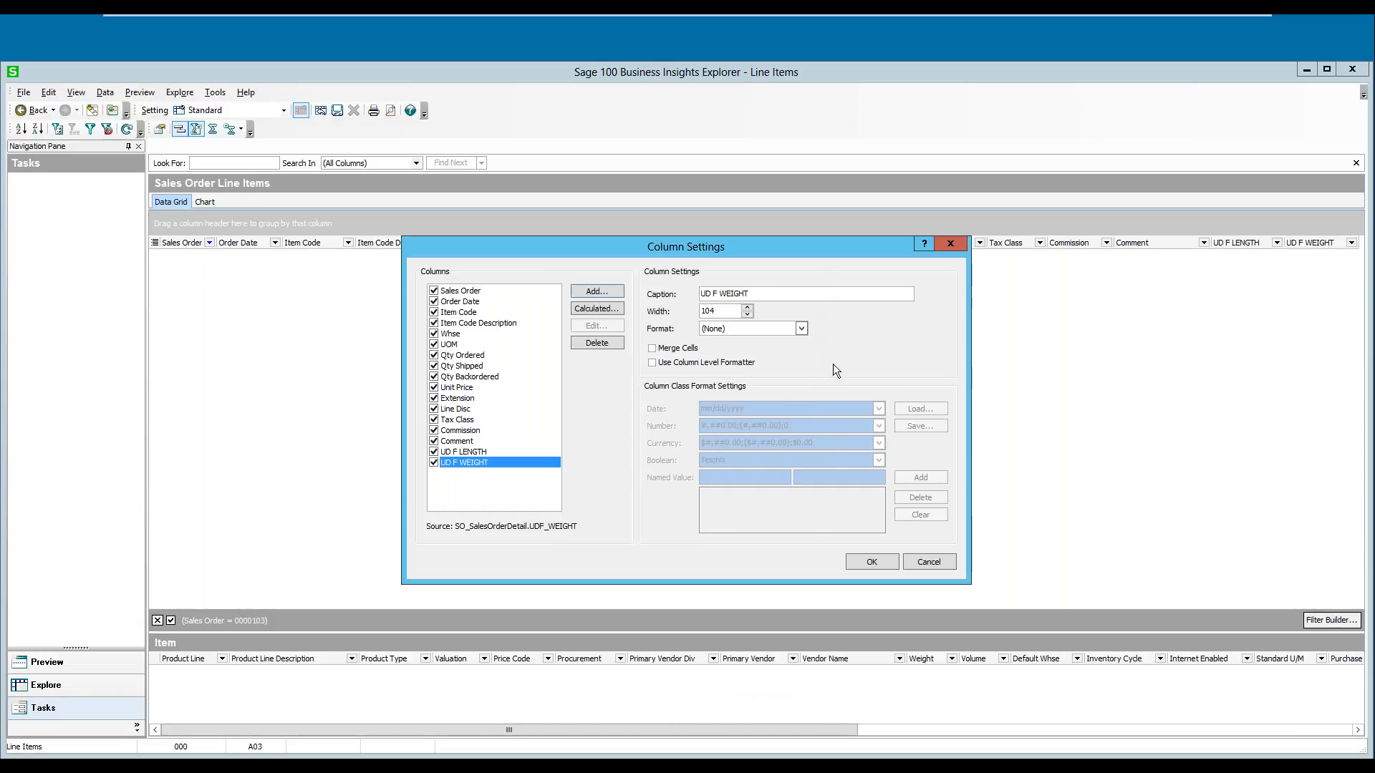
left_click(871, 561)
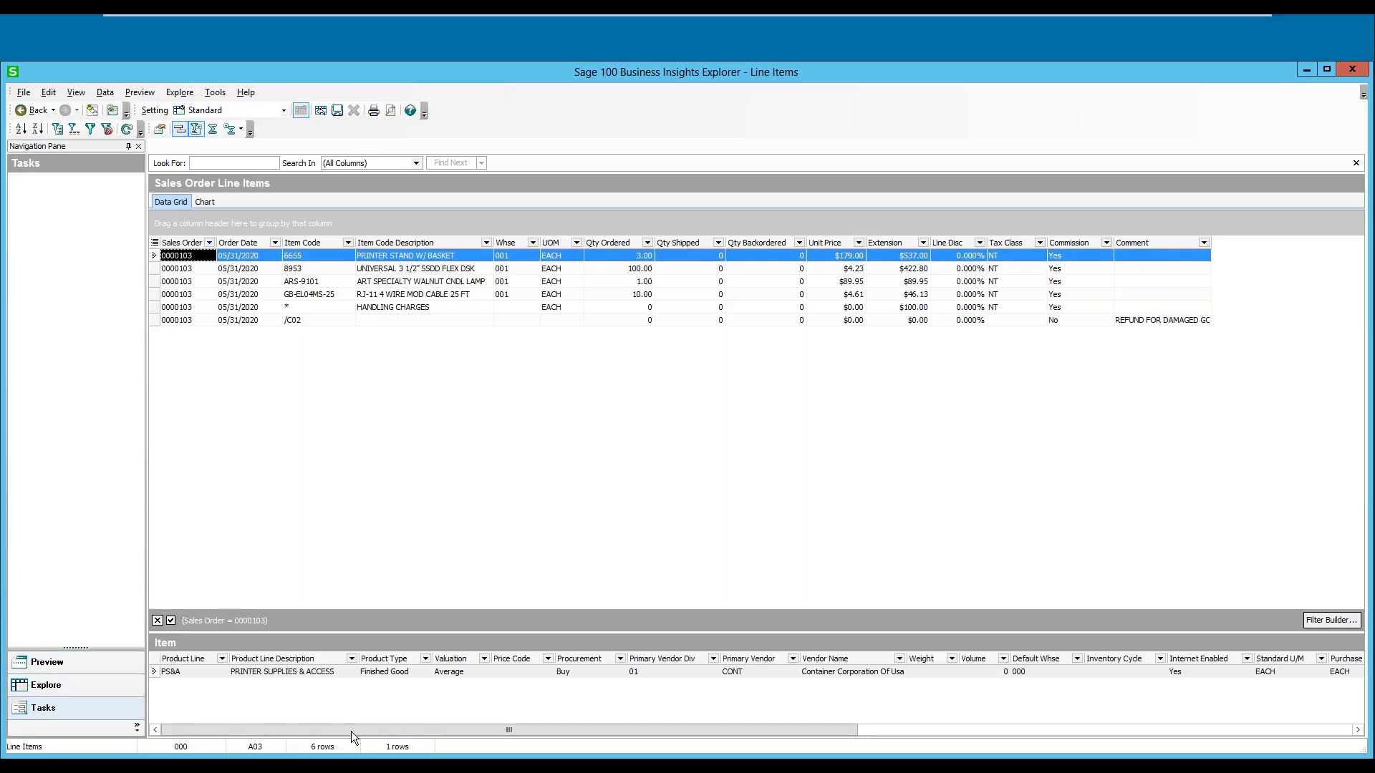
Step: Examine the Item preview columns for the PRINTER STAND W/ BASKET line and return to the Sales Orders view
left_click_drag(393, 725, 950, 736)
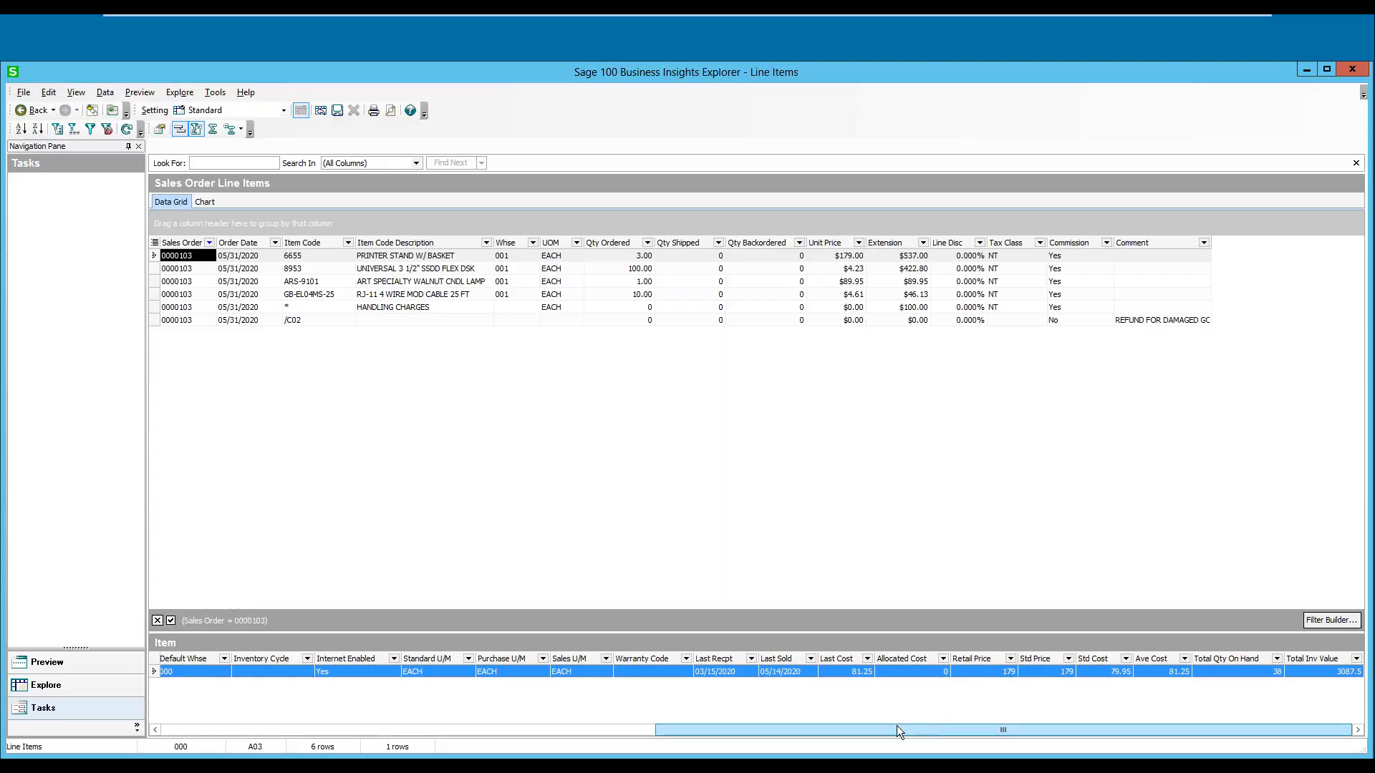
left_click_drag(809, 729, 162, 706)
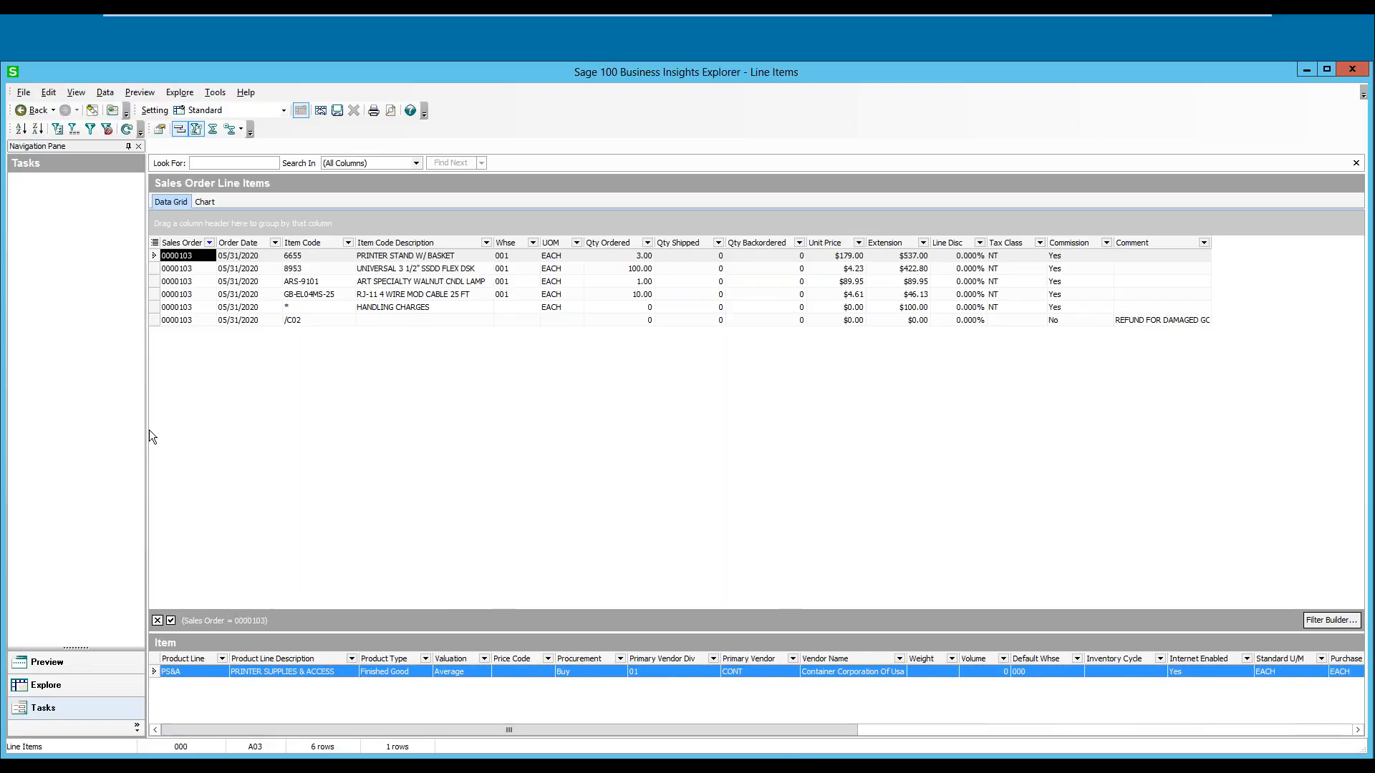
left_click(33, 109)
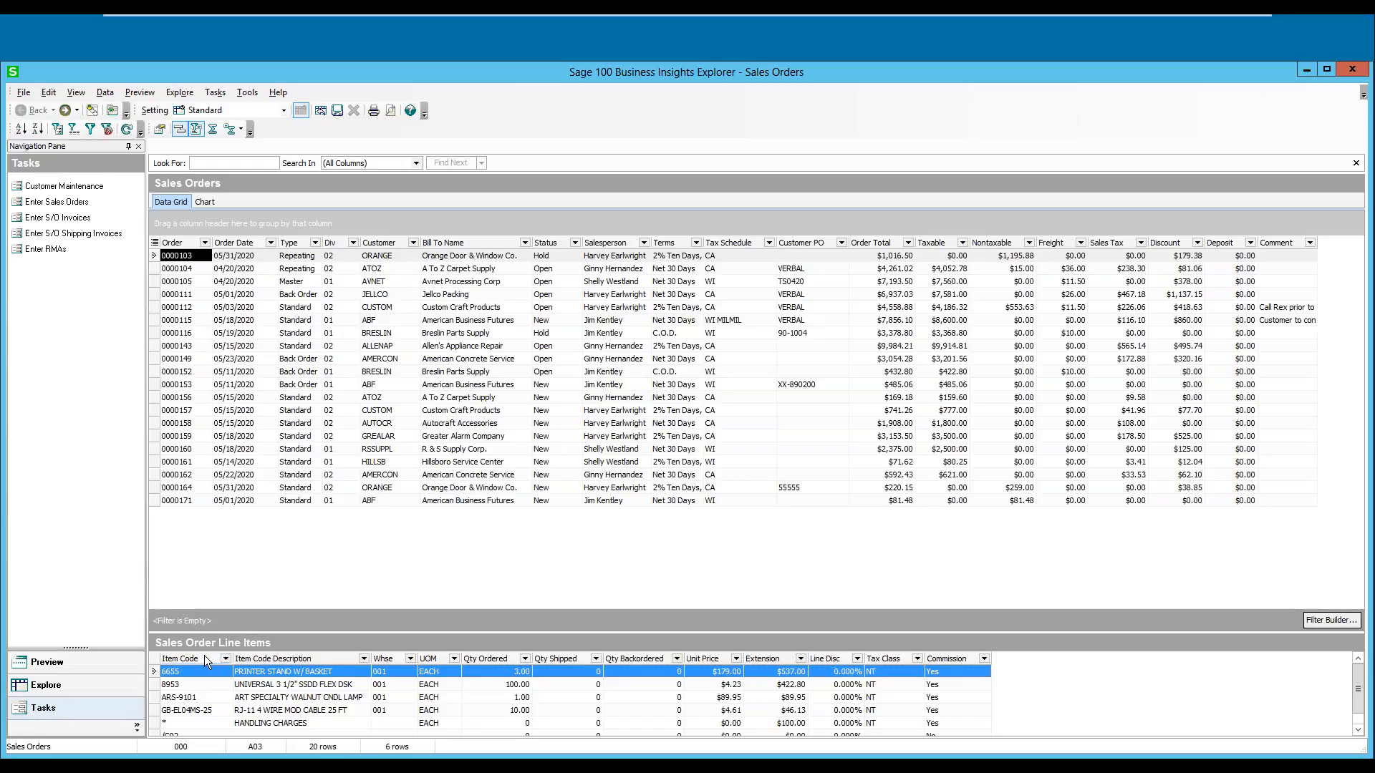
Step: Reopen order 0000103's line items by drilling into the preview and add only the UDF_LENGTH column from SO_SalesOrderDetail
right_click(201, 682)
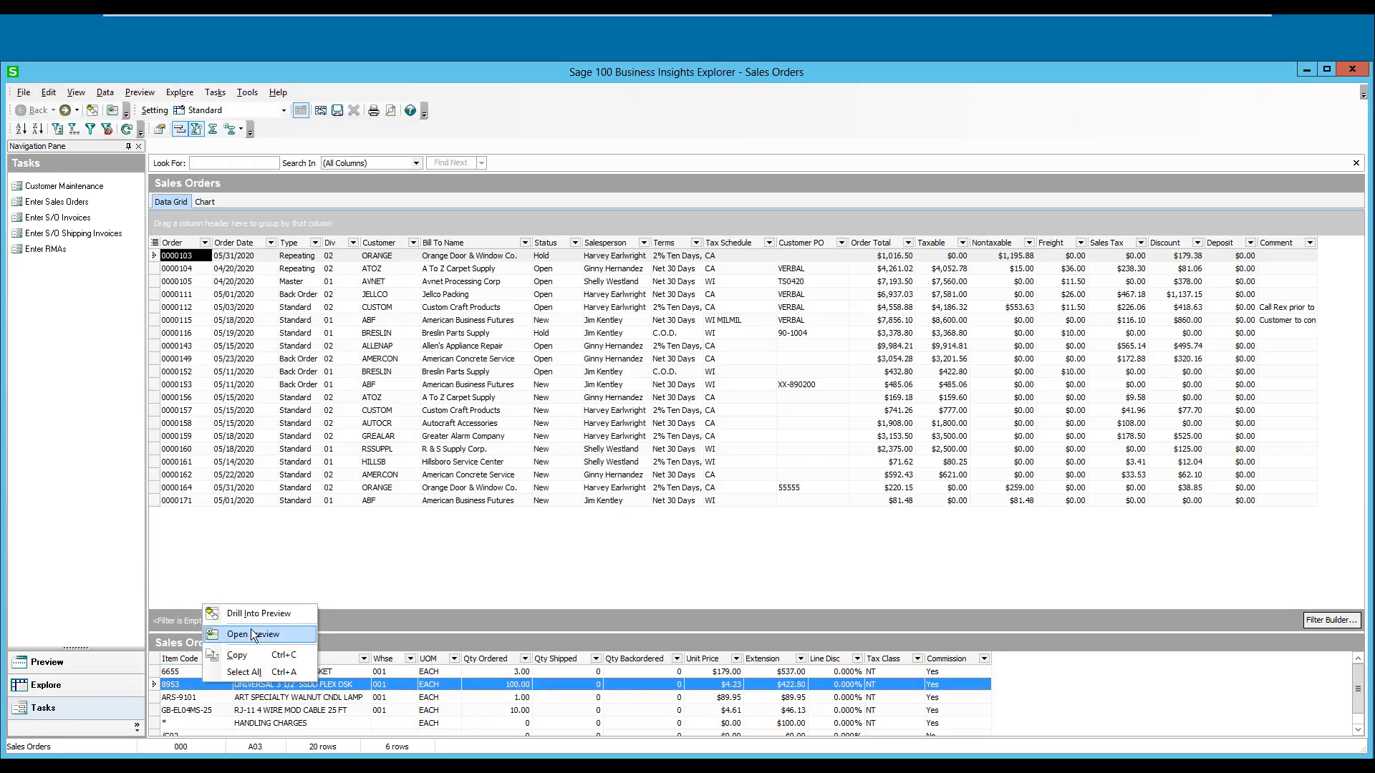
left_click(255, 614)
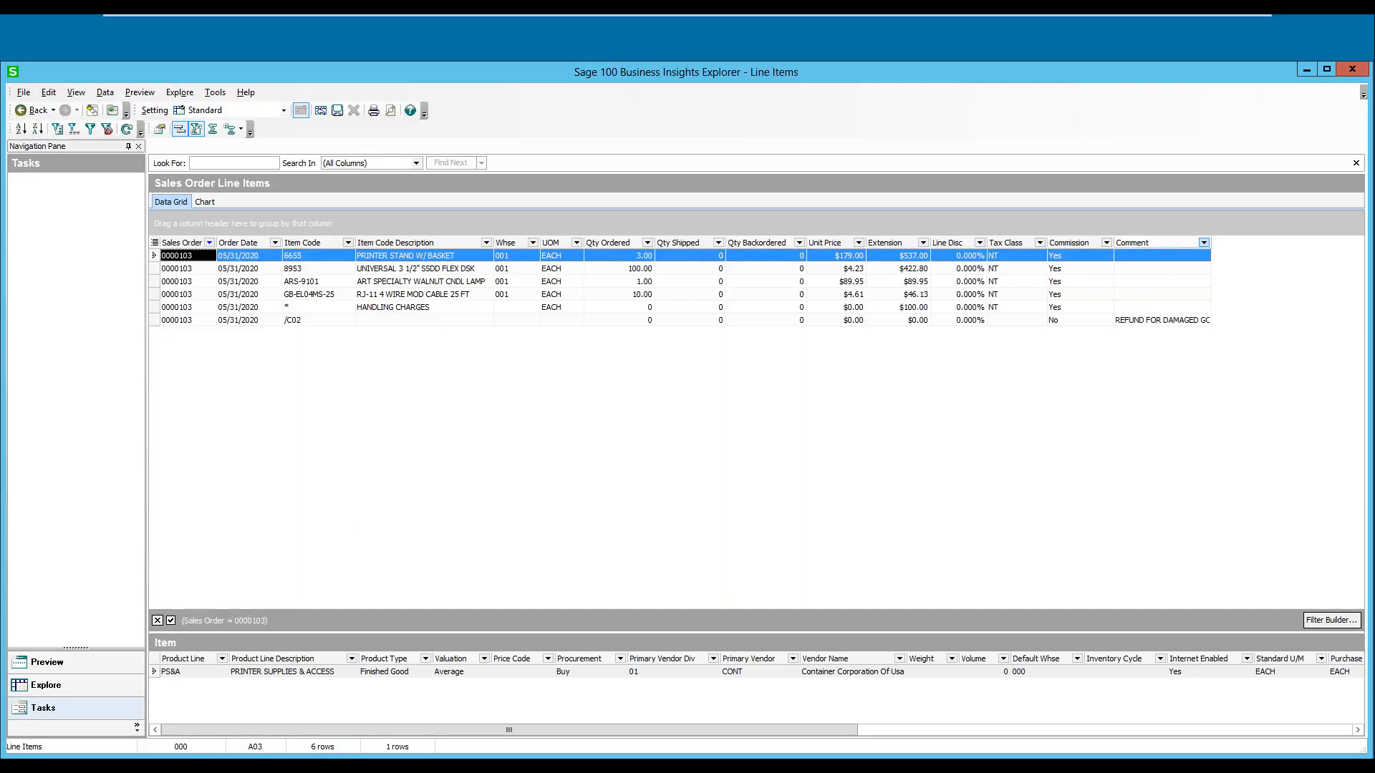
right_click(1154, 247)
left_click(1196, 338)
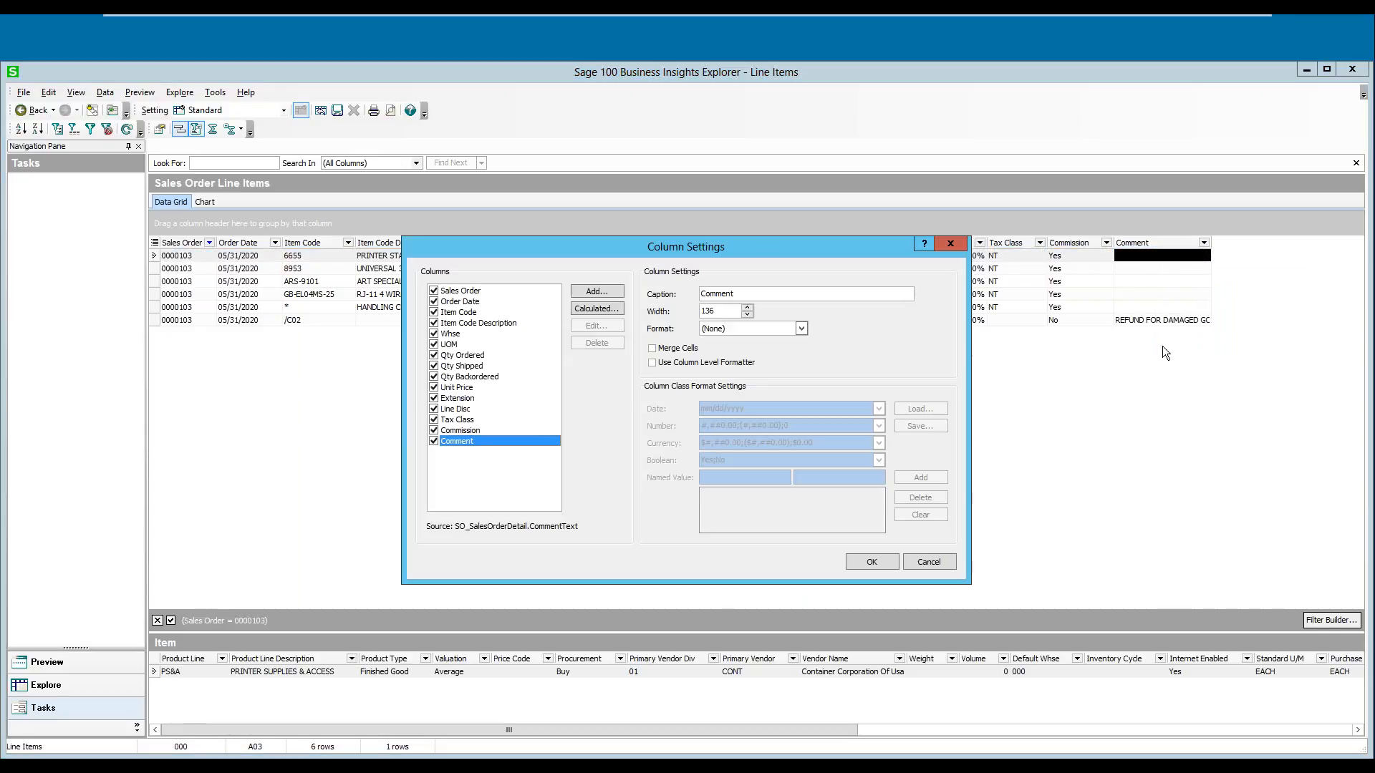
left_click(597, 290)
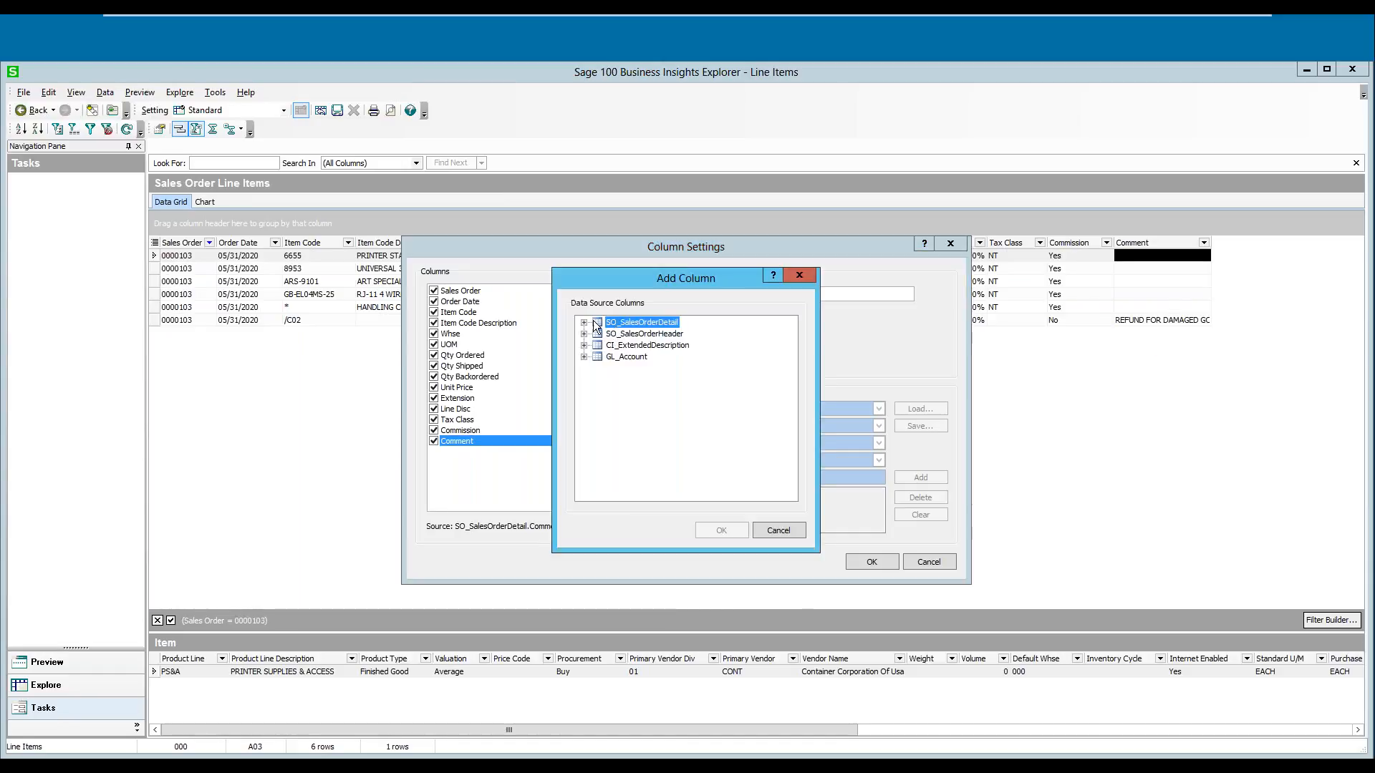
left_click(585, 322)
left_click_drag(790, 342, 790, 467)
double_click(642, 448)
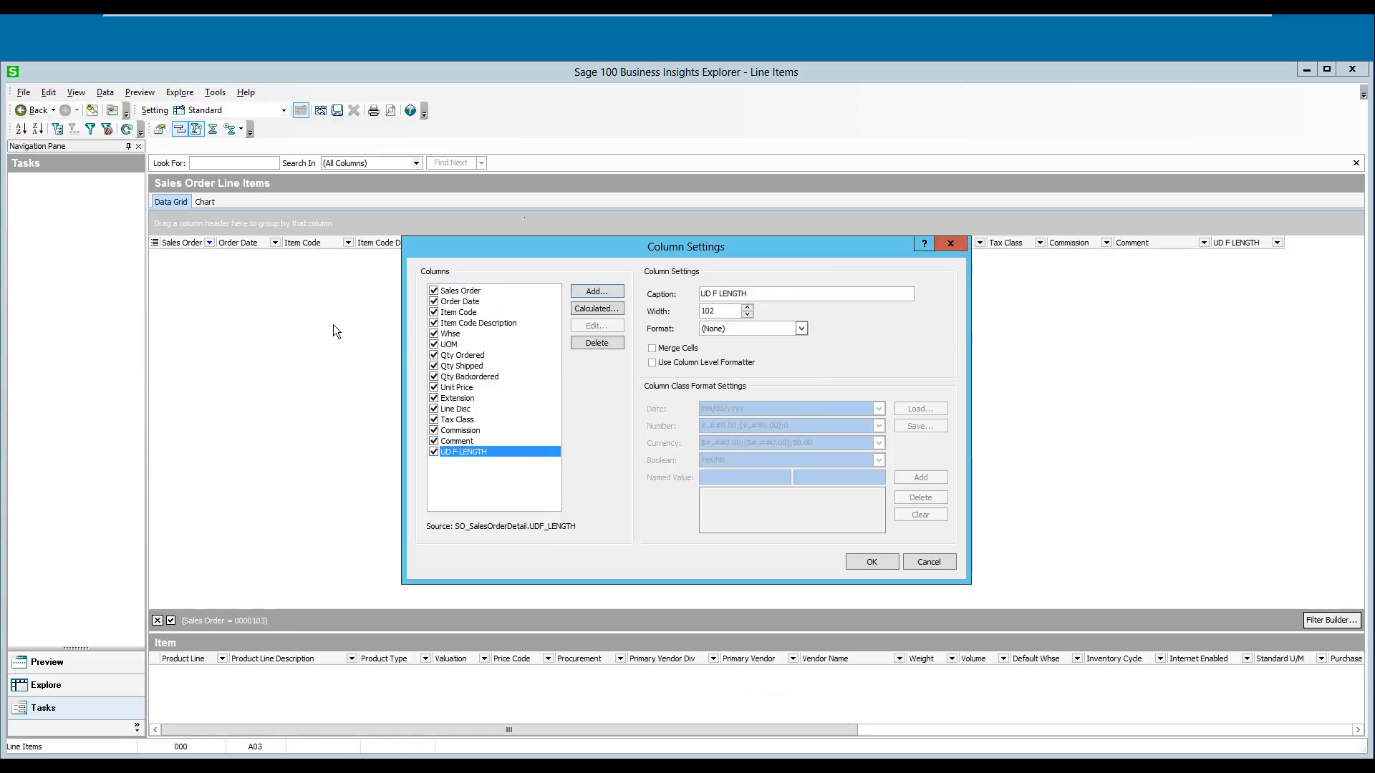
left_click(874, 563)
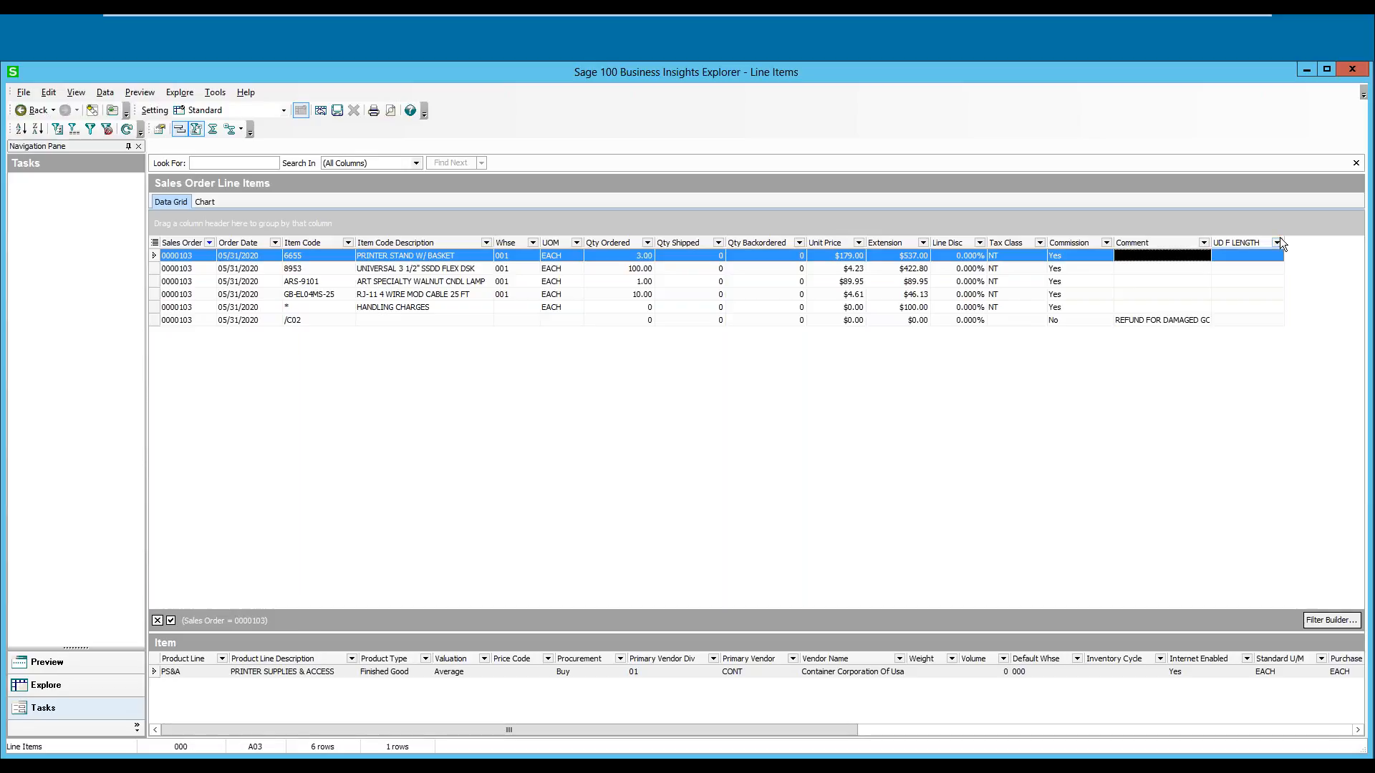
left_click(1275, 243)
left_click(1275, 243)
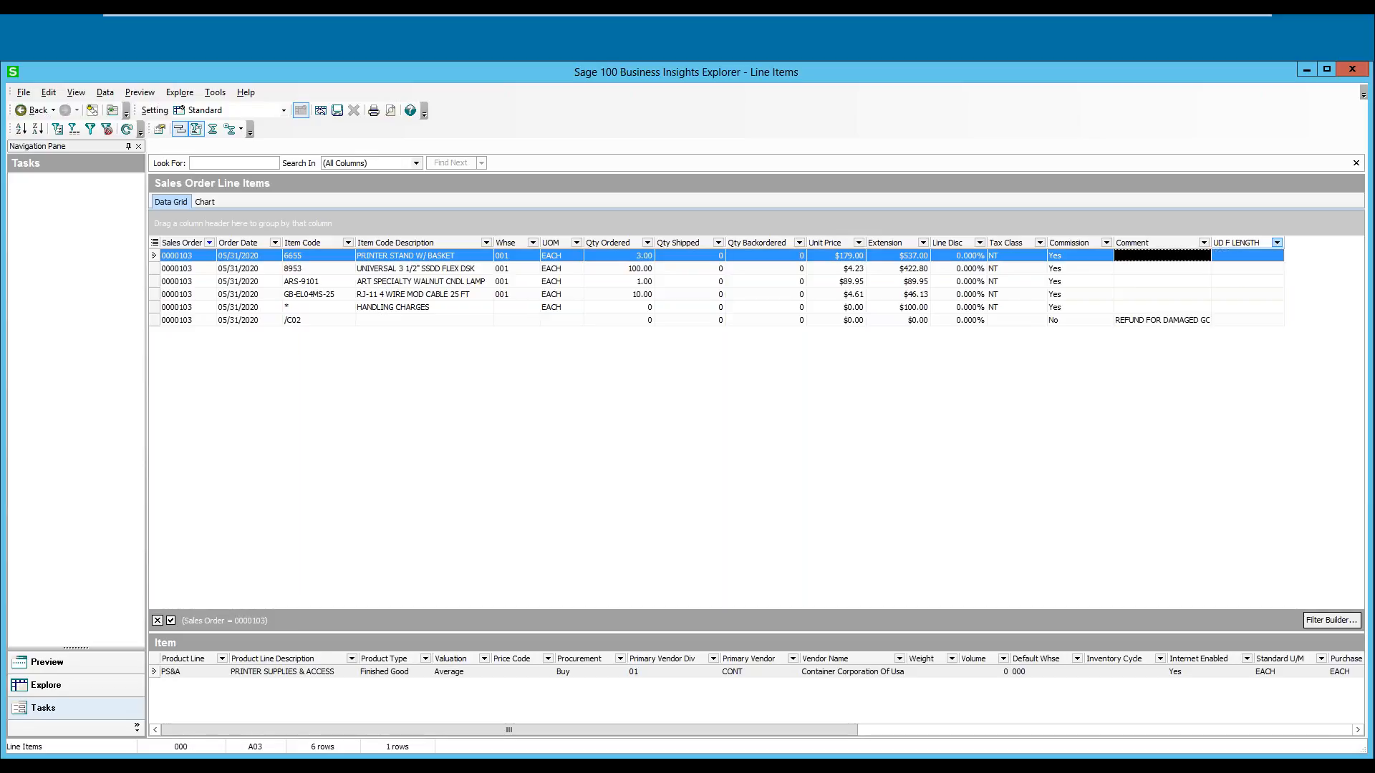